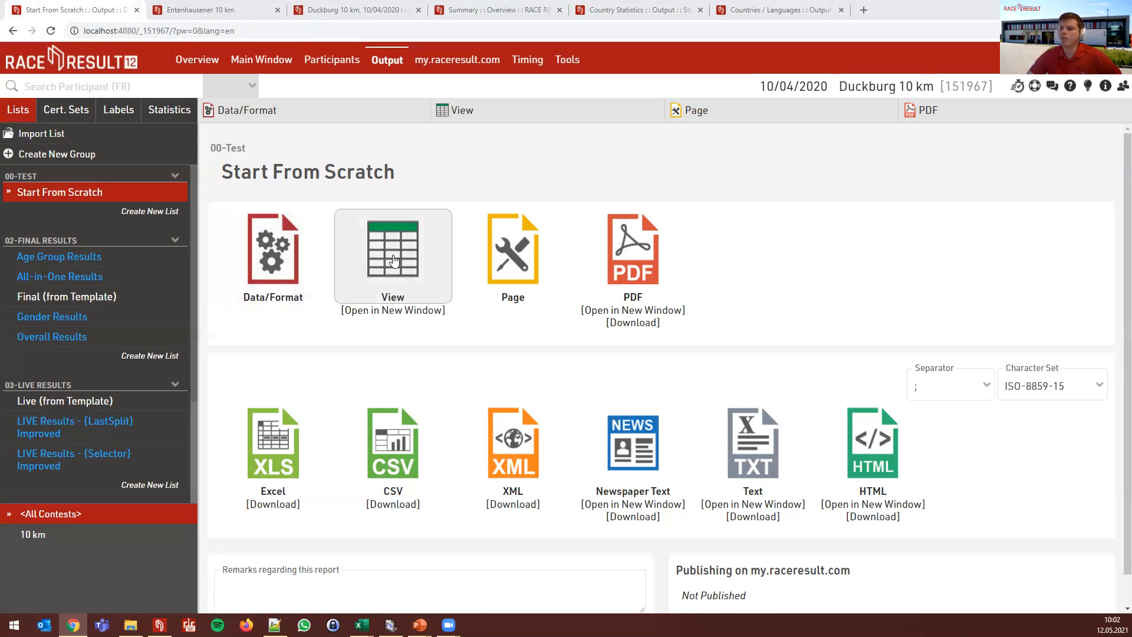
- Preview the still-empty Start From Scratch list, then bring up its Data/Format settings
{"action": "left_click", "coordinate": [401, 254]}
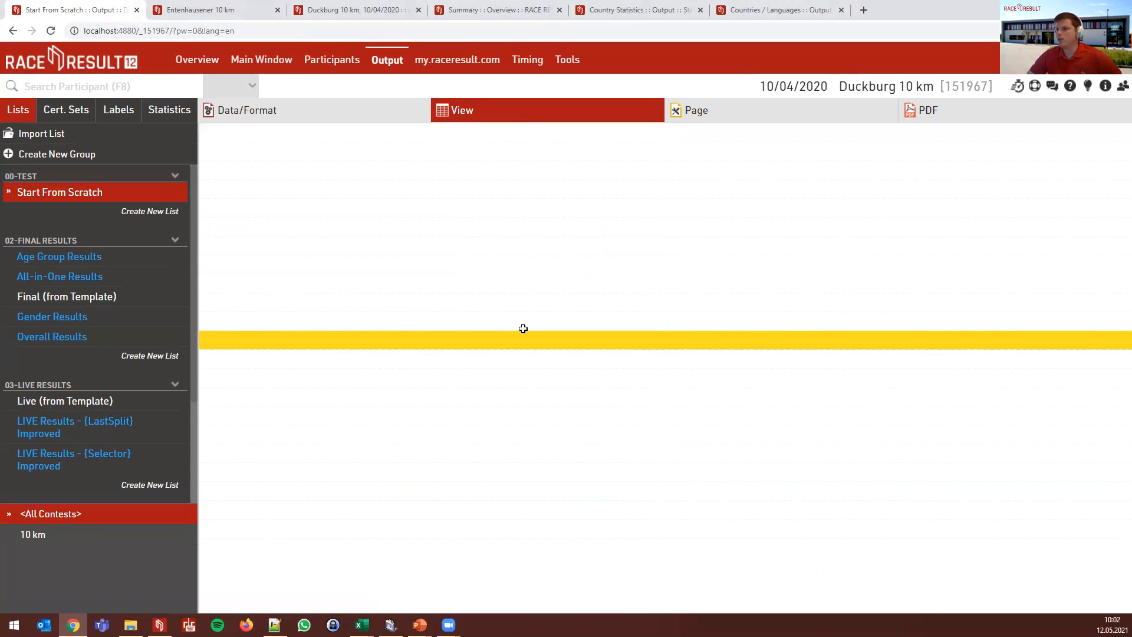
{"action": "left_click", "coordinate": [280, 115]}
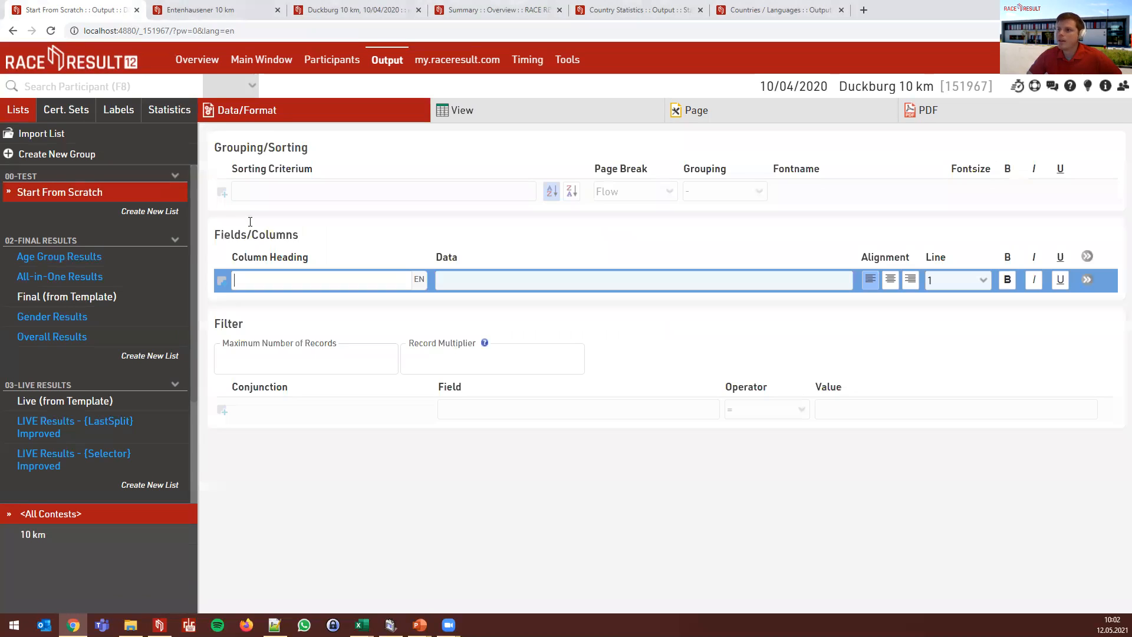
- Browse the available data fields and choose Bib as the first column's data
{"action": "left_click", "coordinate": [359, 165]}
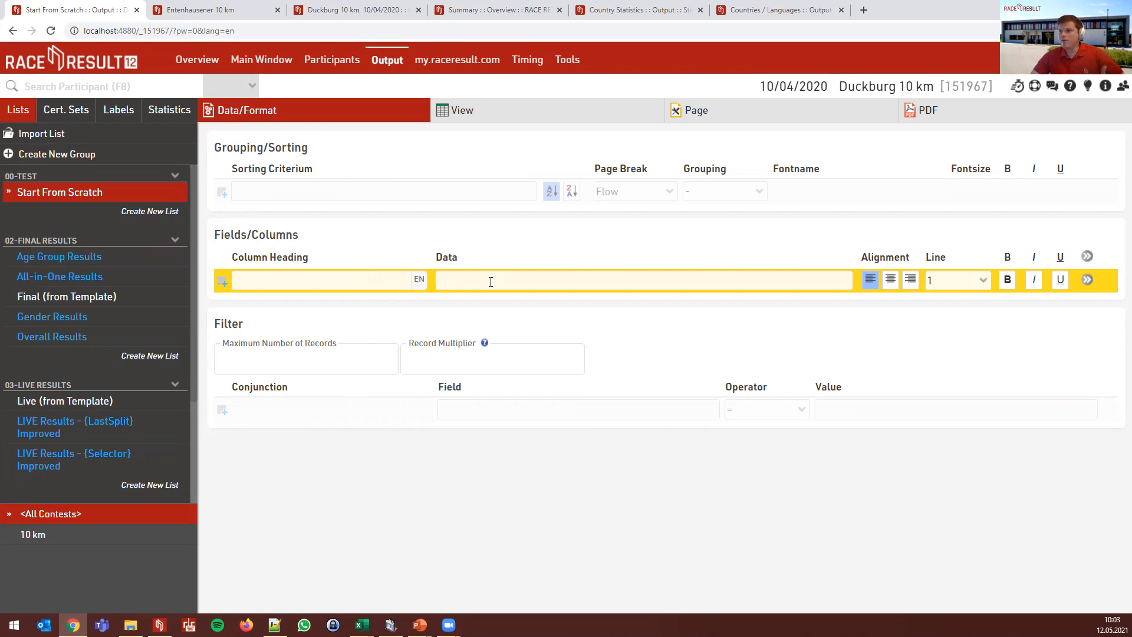
{"action": "left_click", "coordinate": [490, 282]}
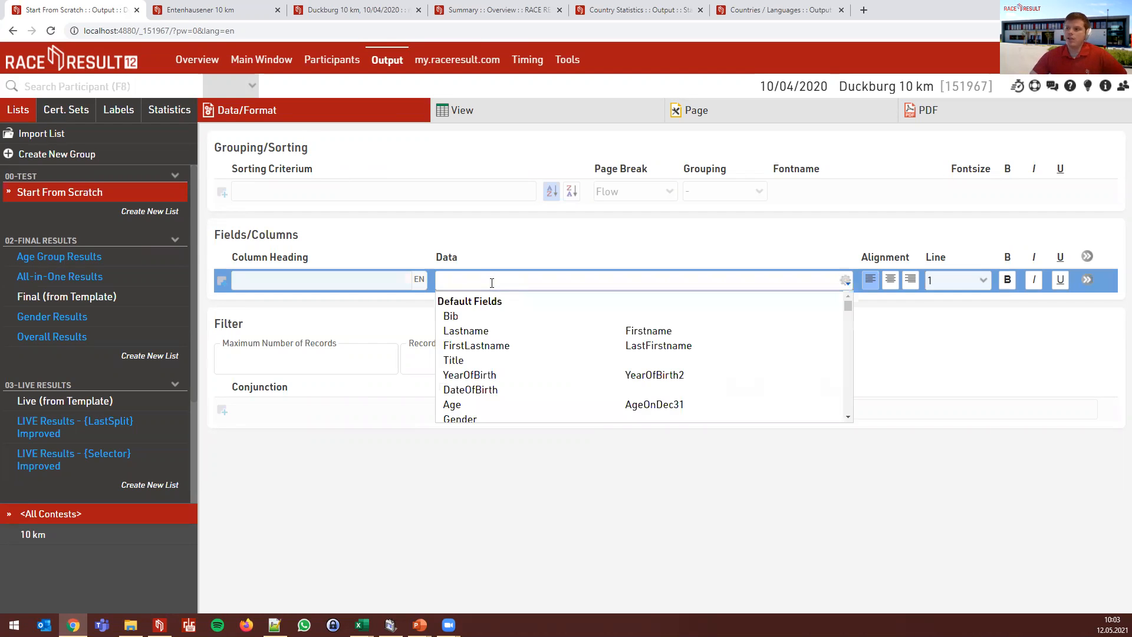
{"action": "left_click", "coordinate": [524, 257]}
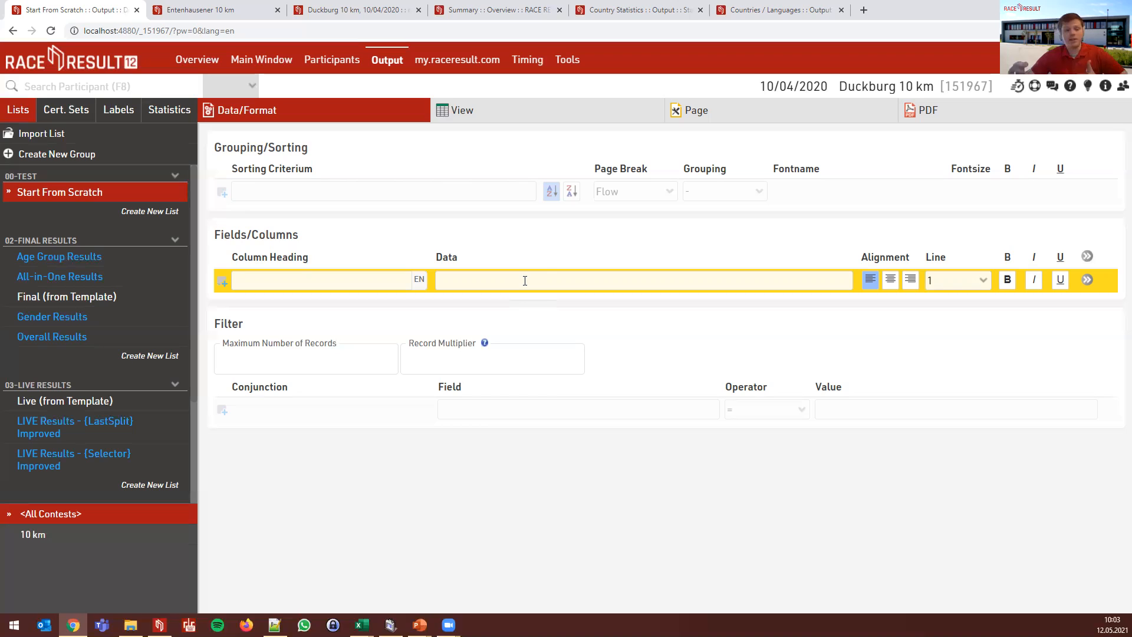
{"action": "left_click", "coordinate": [524, 280]}
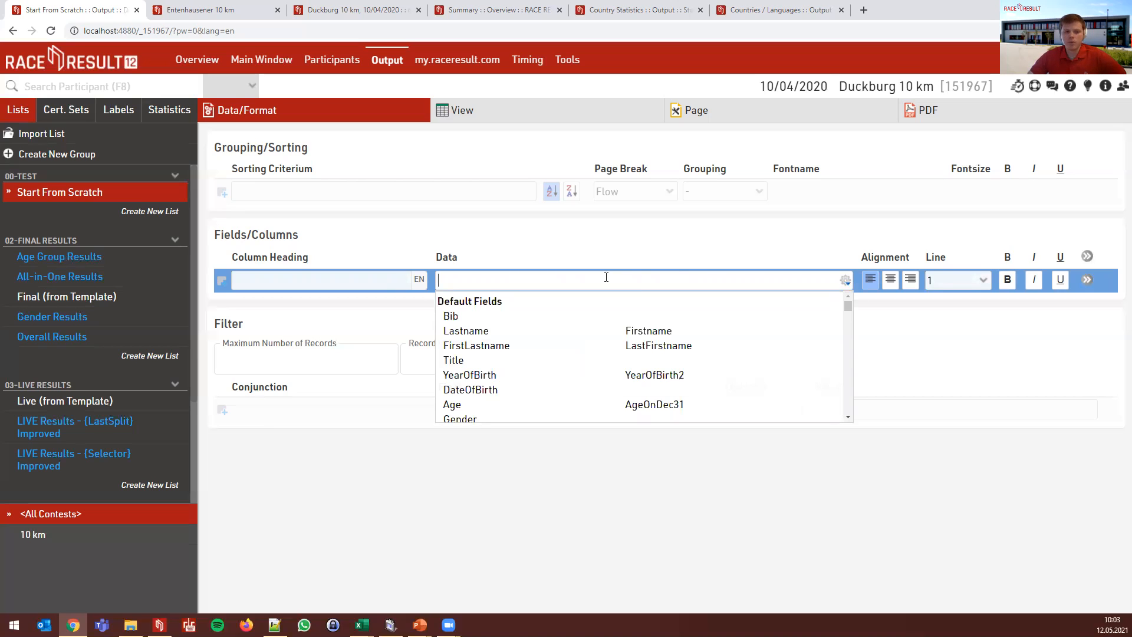
{"action": "scroll", "coordinate": [575, 384], "scroll_direction": "down", "scroll_amount": 15}
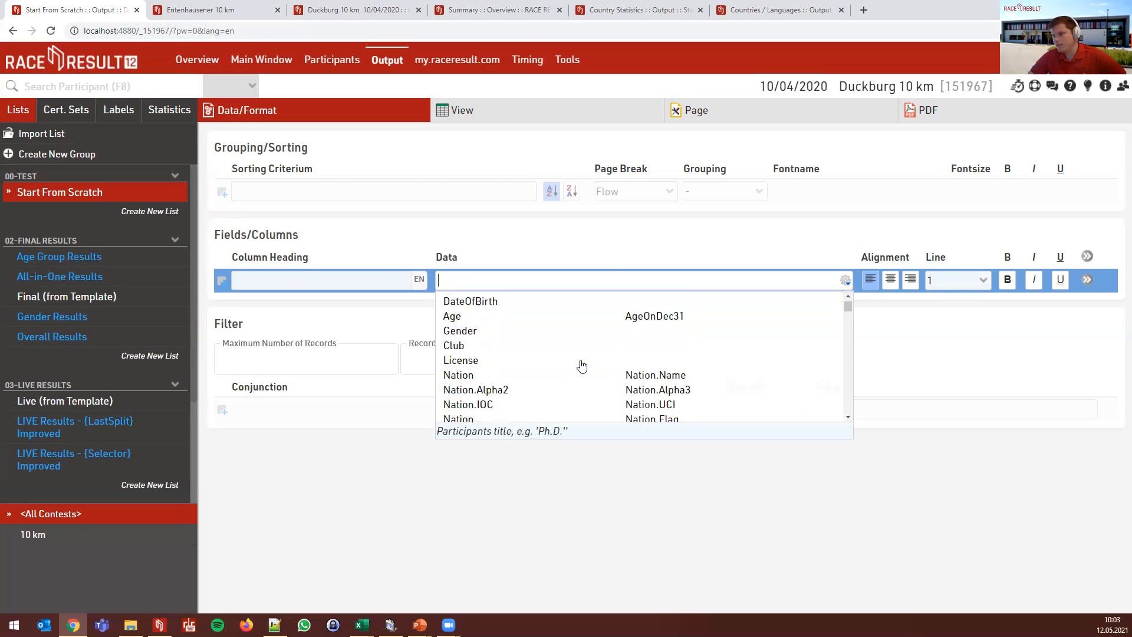
{"action": "scroll", "coordinate": [538, 358], "scroll_direction": "down", "scroll_amount": 4}
{"action": "scroll", "coordinate": [538, 364], "scroll_direction": "up", "scroll_amount": 3}
{"action": "scroll", "coordinate": [539, 364], "scroll_direction": "down", "scroll_amount": 2}
{"action": "scroll", "coordinate": [541, 364], "scroll_direction": "down", "scroll_amount": 2}
{"action": "scroll", "coordinate": [542, 369], "scroll_direction": "up", "scroll_amount": 7}
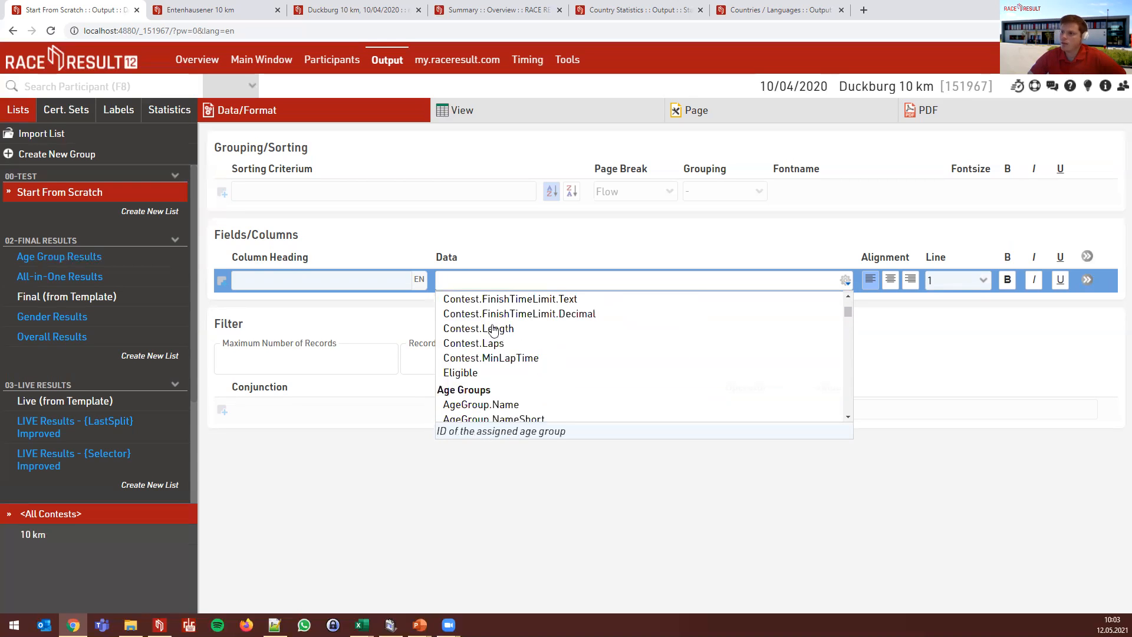
{"action": "scroll", "coordinate": [481, 324], "scroll_direction": "up", "scroll_amount": 10}
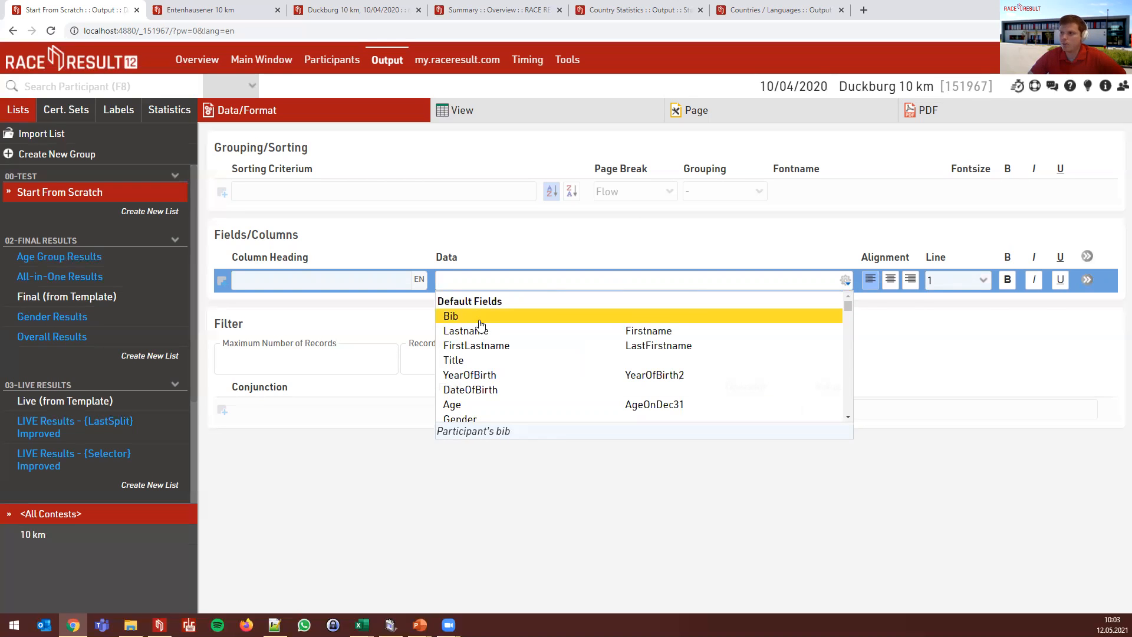
{"action": "left_click", "coordinate": [480, 318]}
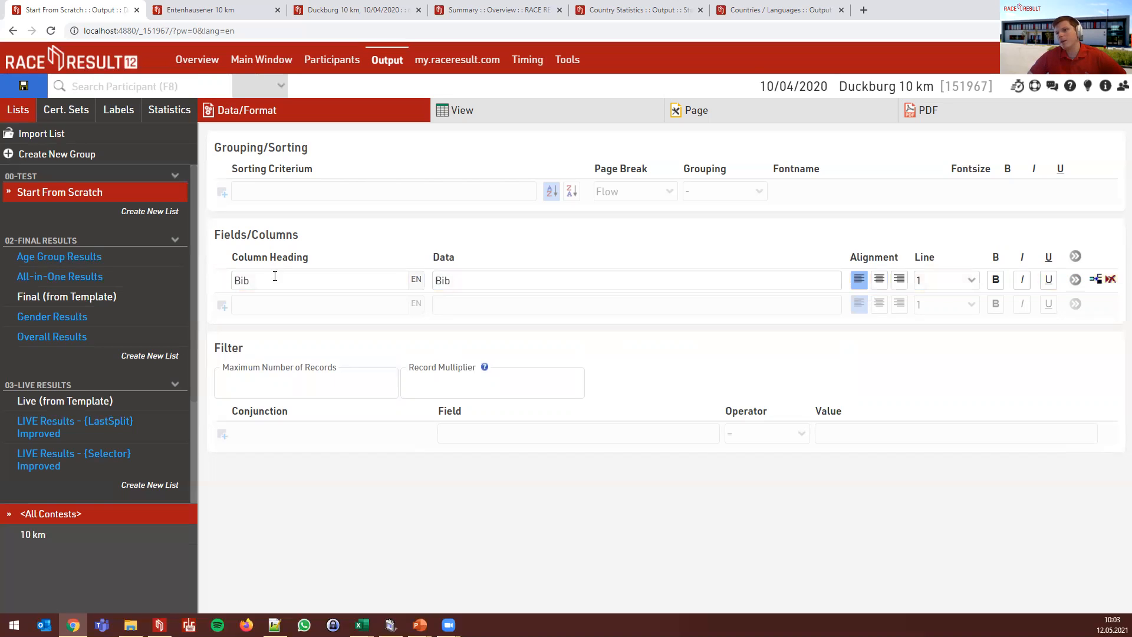
- Add a second column whose data is Country.IOC
{"action": "left_click", "coordinate": [473, 304]}
{"action": "type", "text": "Countr"}
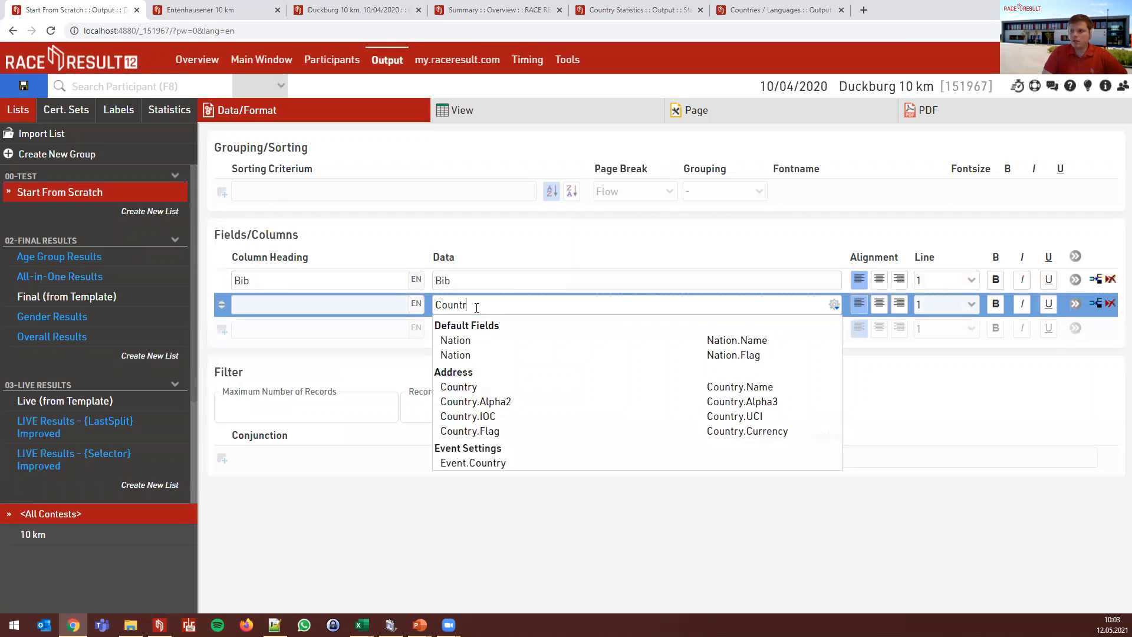
{"action": "type", "text": "y.IOC"}
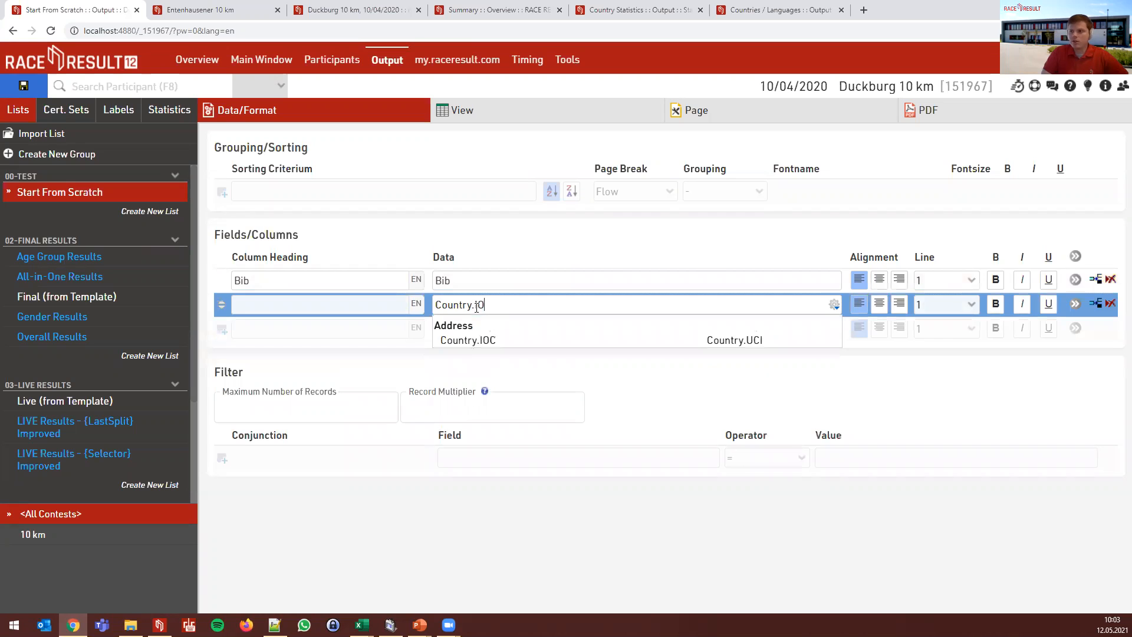
{"action": "key", "text": "Return"}
{"action": "left_click", "coordinate": [490, 252]}
{"action": "left_click", "coordinate": [497, 305]}
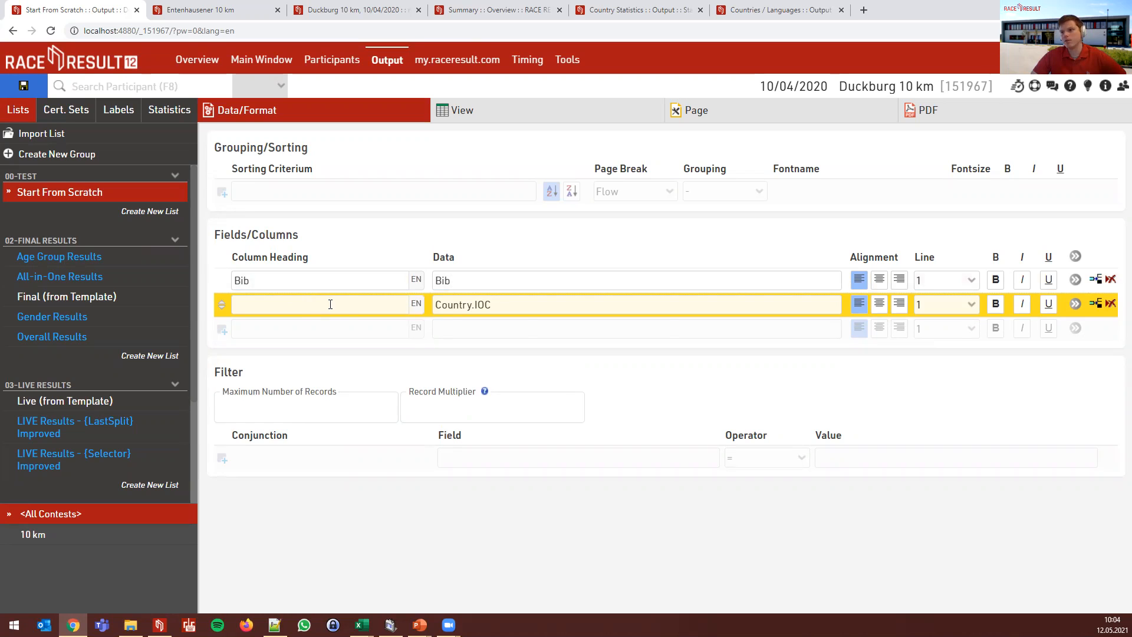
- Rename the first column's heading to 'Bib Number'
{"action": "left_click", "coordinate": [274, 278]}
{"action": "key", "text": "BackSpace"}
{"action": "type", "text": "b Number"}
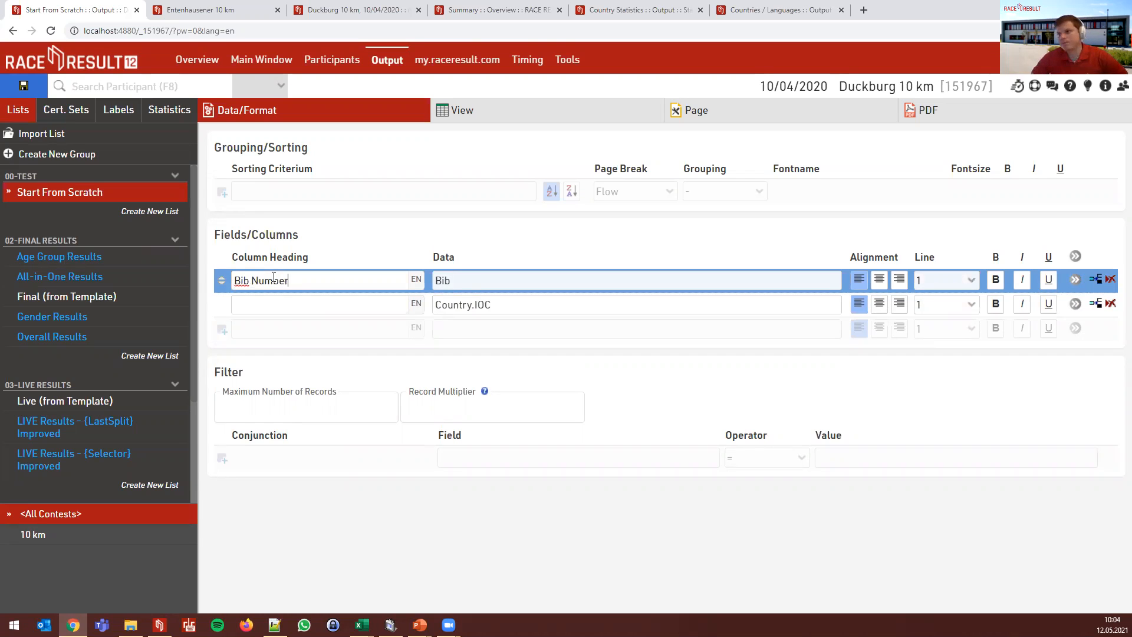
{"action": "left_click", "coordinate": [340, 250]}
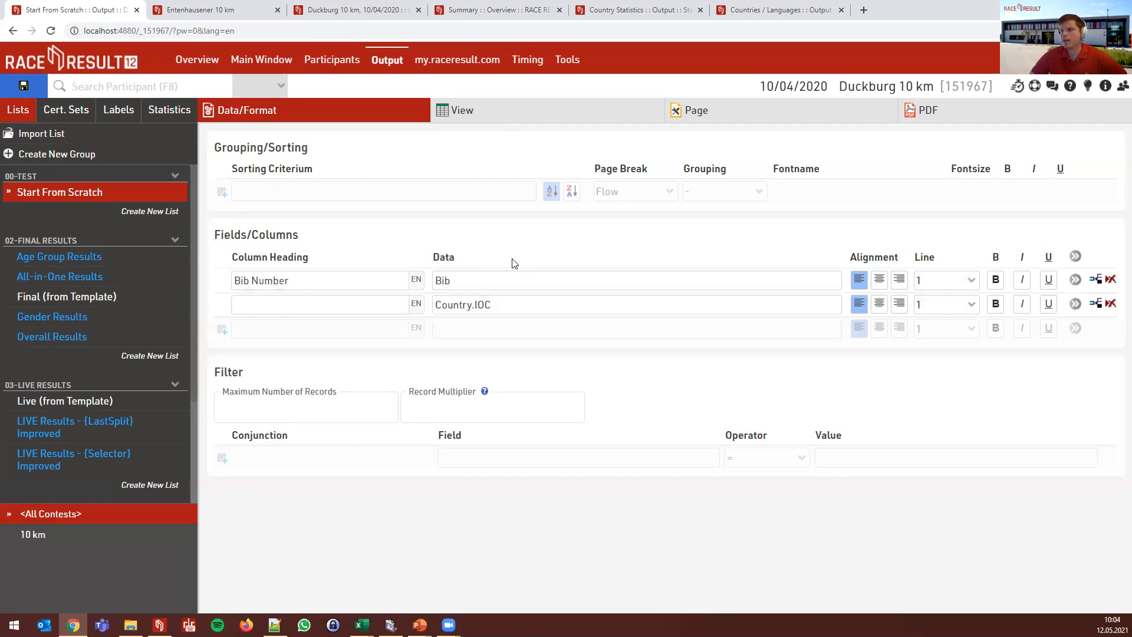
{"action": "left_click", "coordinate": [417, 280]}
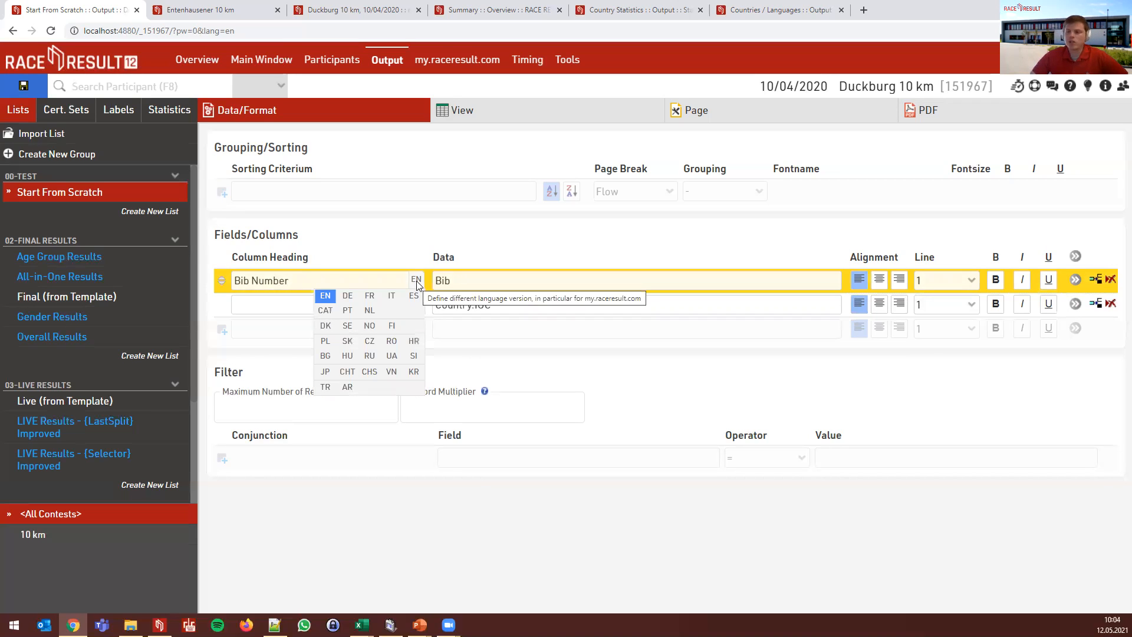
- Empty the Bib Number column's Data field so no field is assigned to it
{"action": "left_click", "coordinate": [471, 281]}
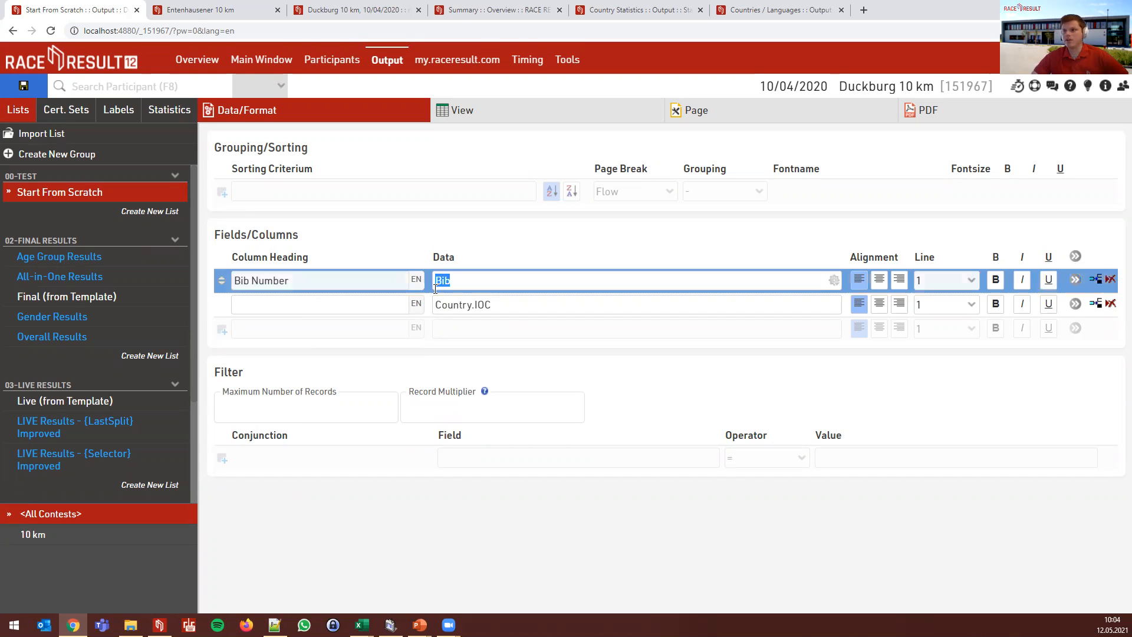
{"action": "type", "text": "Text"}
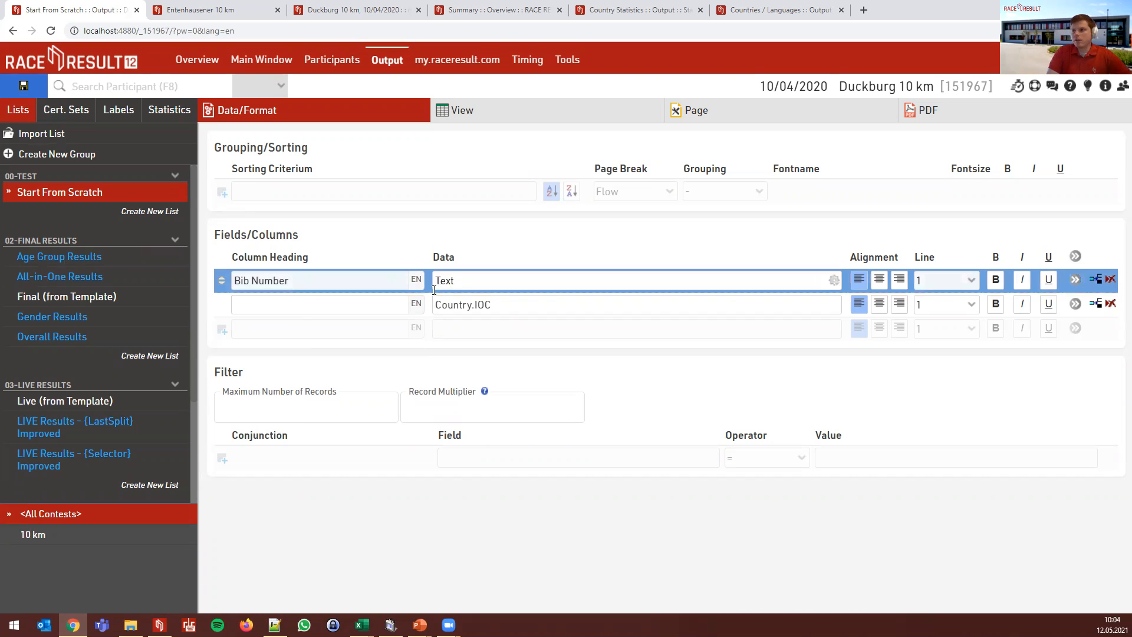
{"action": "type", "text": "("}
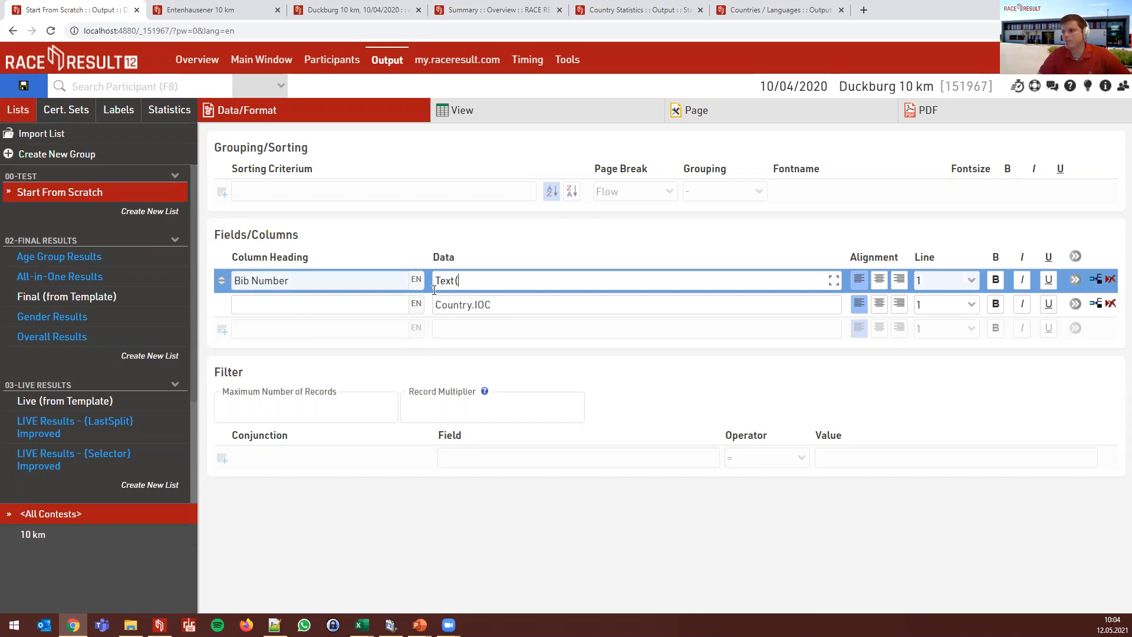
{"action": "key", "text": "BackSpace"}
{"action": "key", "text": "BackSpace"}
{"action": "key", "text": "BackSpace"}
{"action": "key", "text": "BackSpace"}
{"action": "key", "text": "BackSpace"}
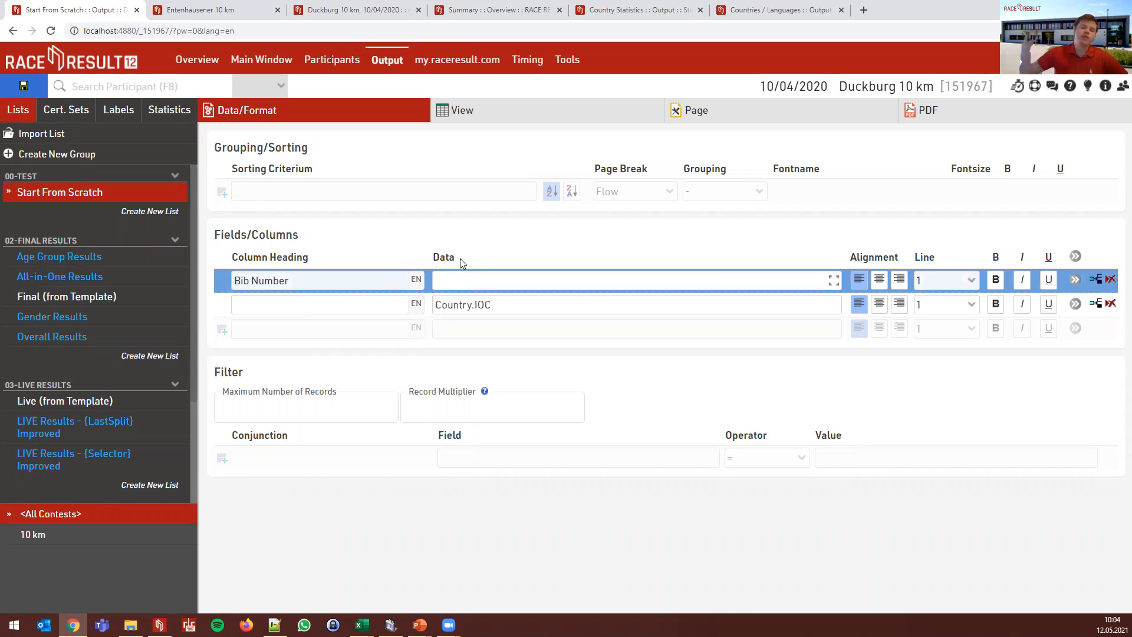
{"action": "left_click", "coordinate": [533, 256]}
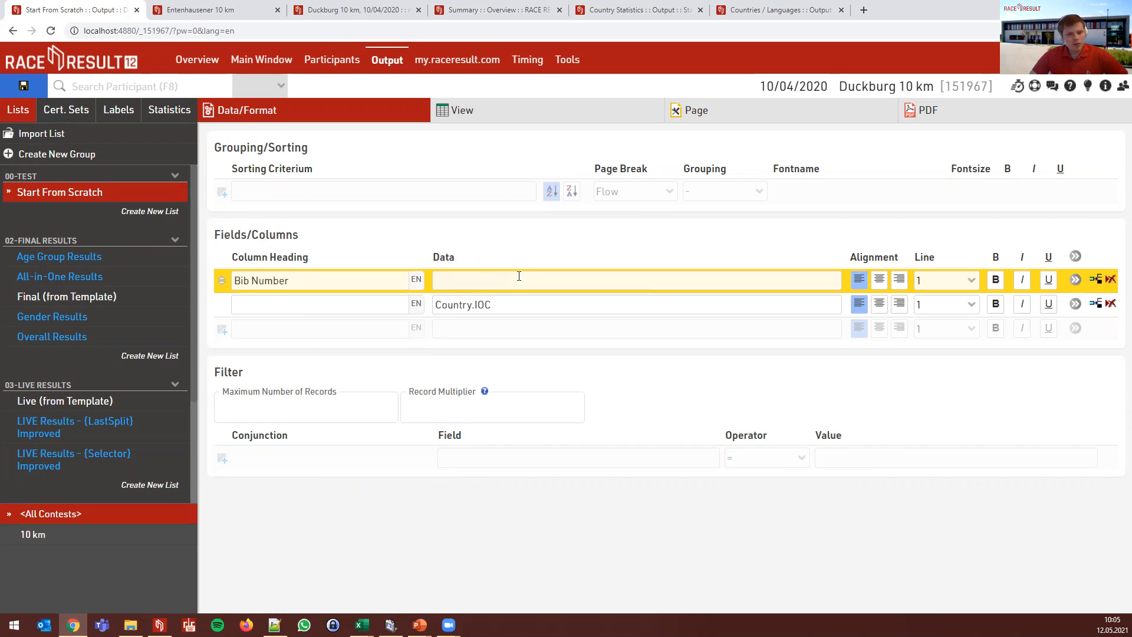
{"action": "left_click", "coordinate": [519, 276]}
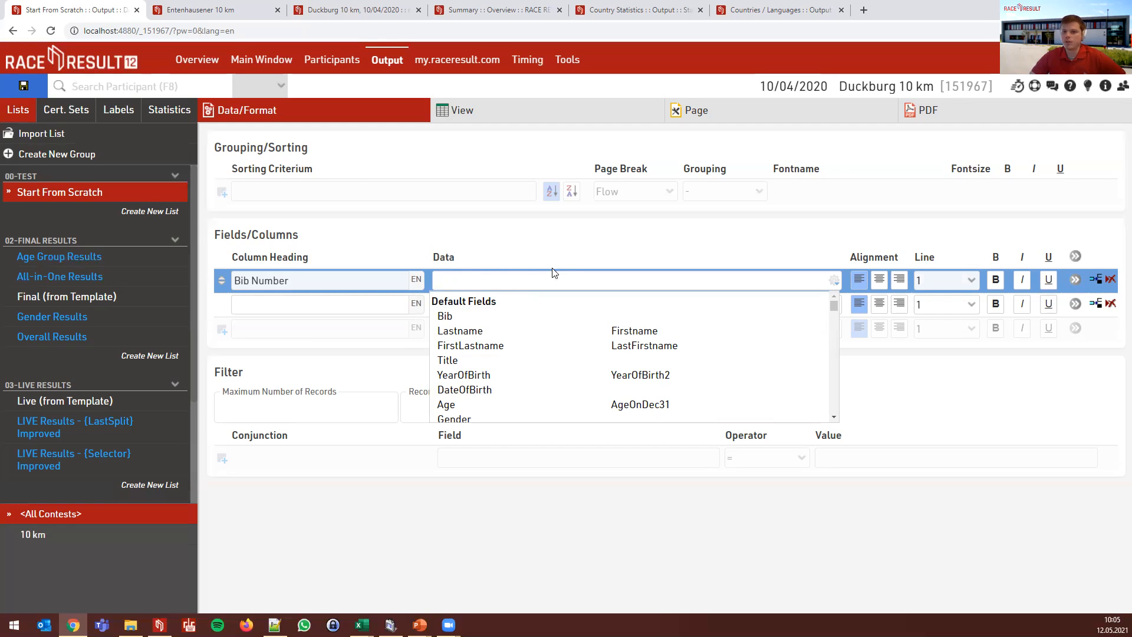
{"action": "left_click", "coordinate": [556, 252]}
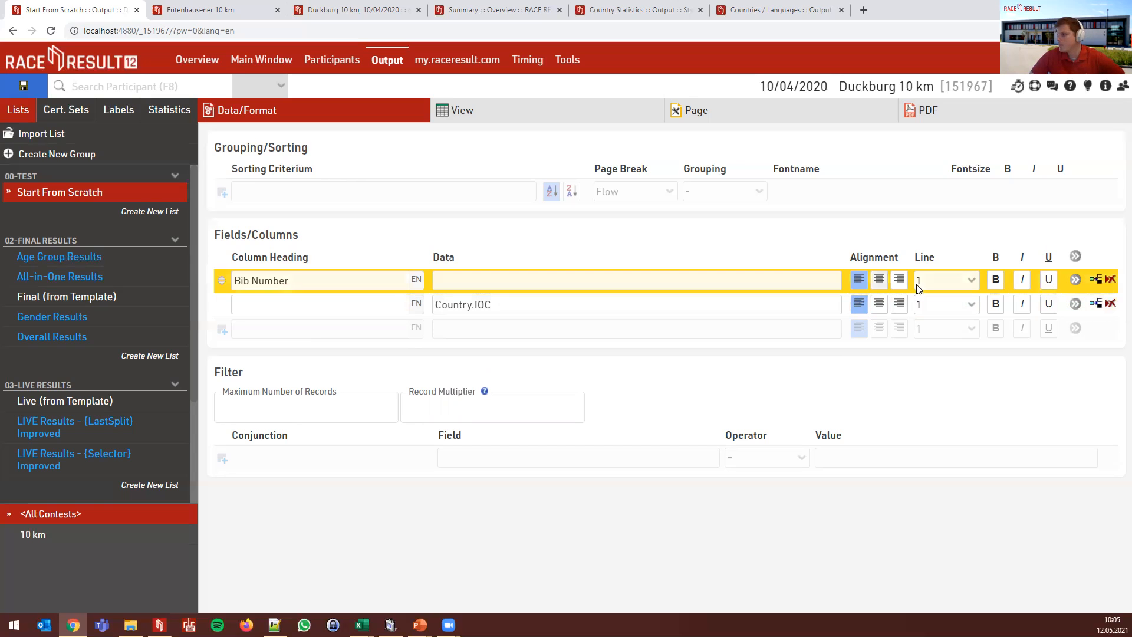
{"action": "left_click", "coordinate": [933, 287]}
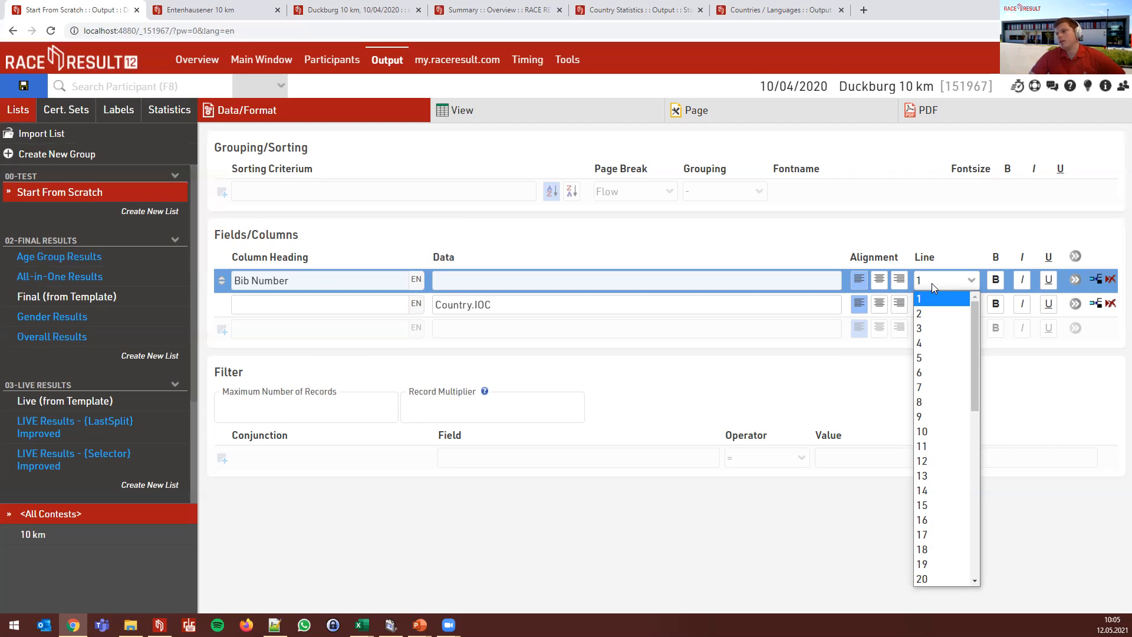
{"action": "left_click", "coordinate": [932, 287]}
{"action": "left_click", "coordinate": [739, 281]}
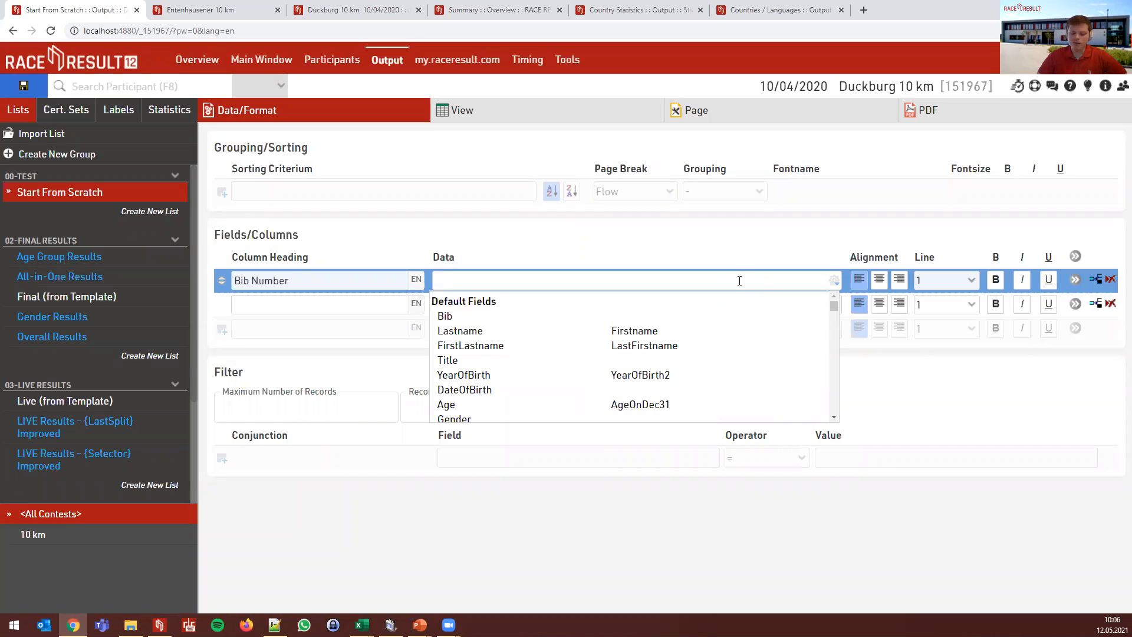
- Set Bib as the first column's data and FirstLastname as the second
{"action": "type", "text": "Bib"}
{"action": "key", "text": "Return"}
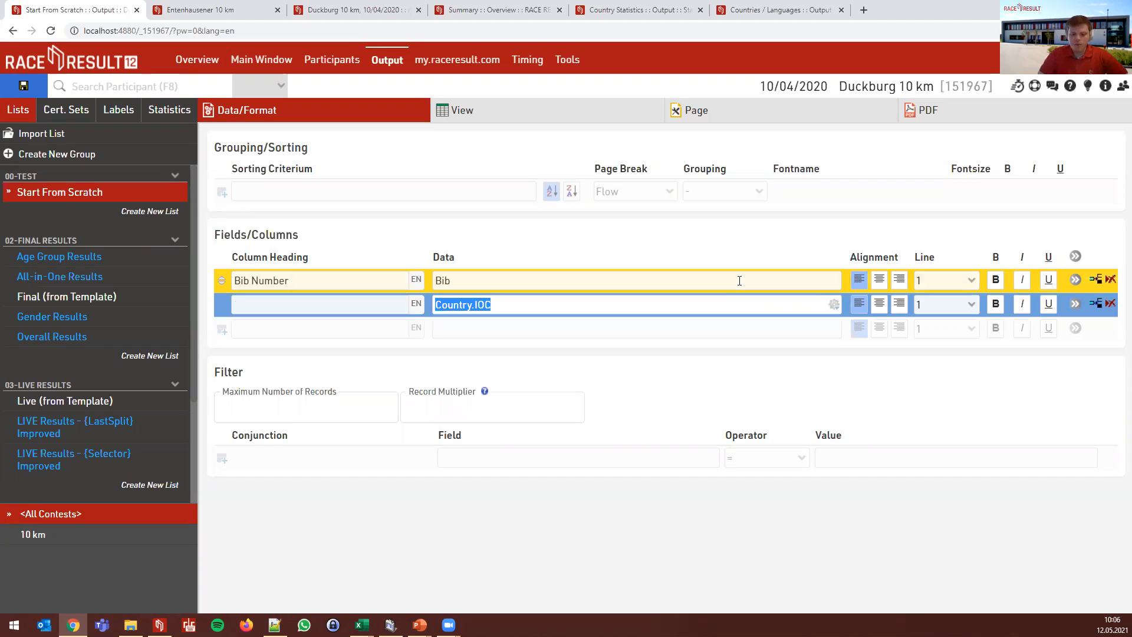
{"action": "type", "text": "Di"}
{"action": "key", "text": "BackSpace"}
{"action": "key", "text": "BackSpace"}
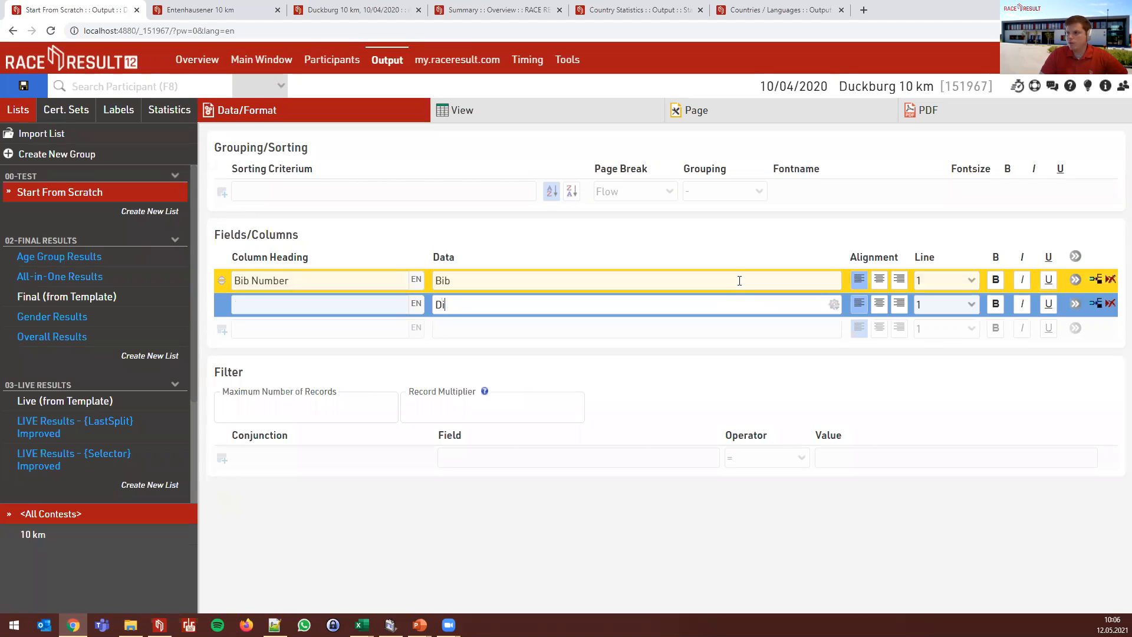
{"action": "type", "text": "FirstLastname"}
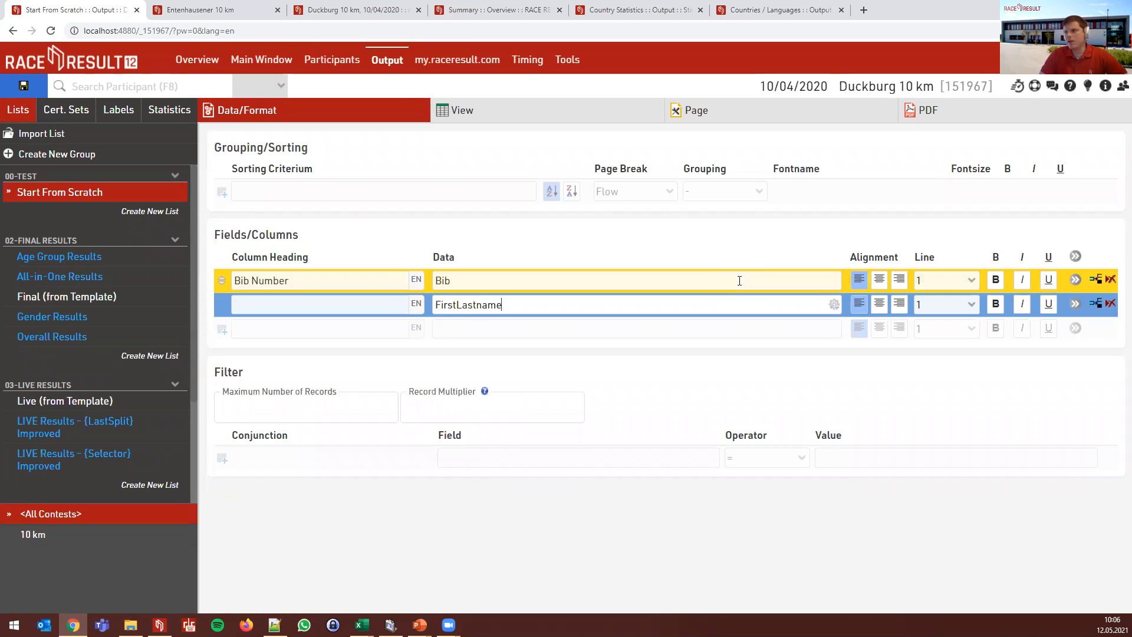
{"action": "key", "text": "Return"}
- Add Country.Name, Country.Flag and Club as the third, fourth and fifth columns
{"action": "type", "text": "Country."}
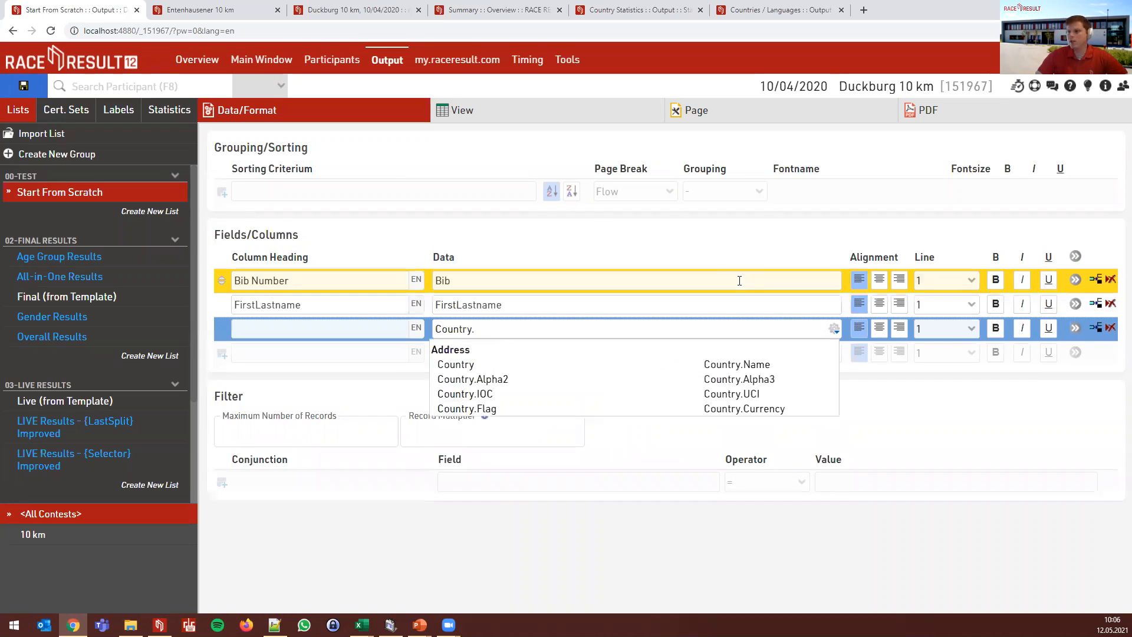
{"action": "left_click", "coordinate": [737, 366]}
{"action": "left_click", "coordinate": [488, 355]}
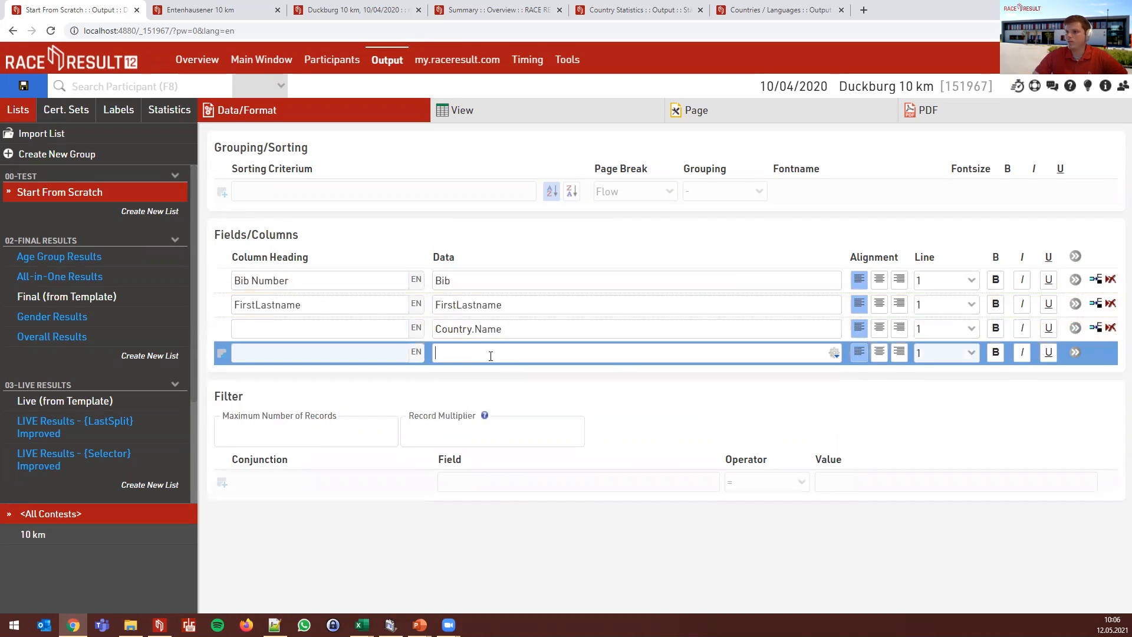
{"action": "type", "text": "Countr"}
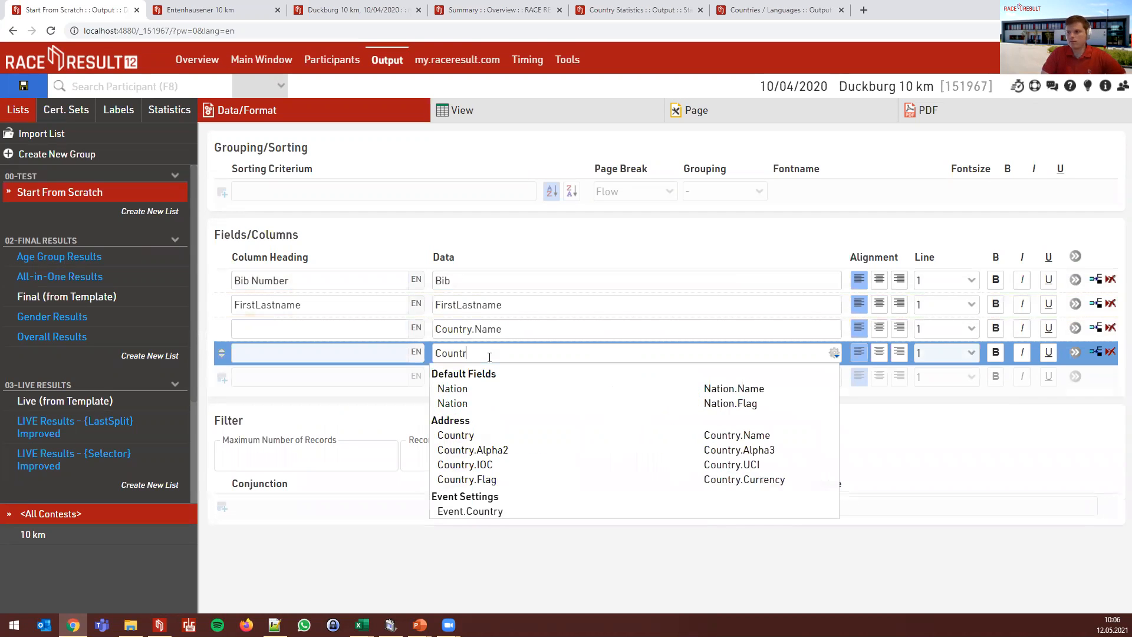
{"action": "type", "text": "y.Gla"}
{"action": "key", "text": "BackSpace"}
{"action": "key", "text": "BackSpace"}
{"action": "key", "text": "BackSpace"}
{"action": "type", "text": "Flag"}
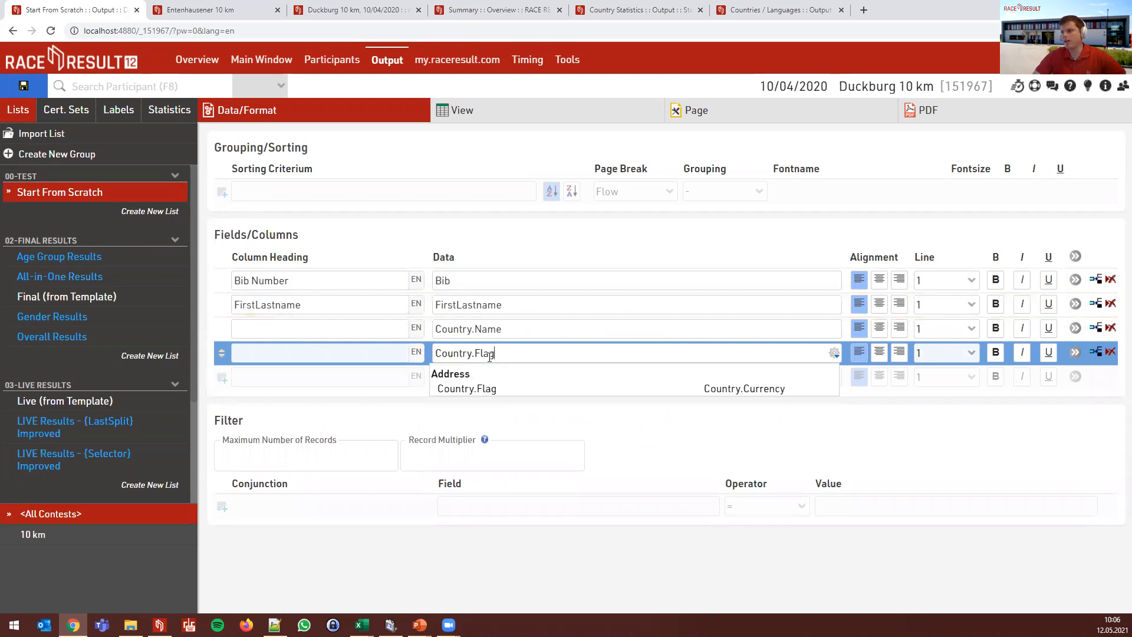
{"action": "left_click", "coordinate": [457, 388]}
{"action": "left_click", "coordinate": [482, 378]}
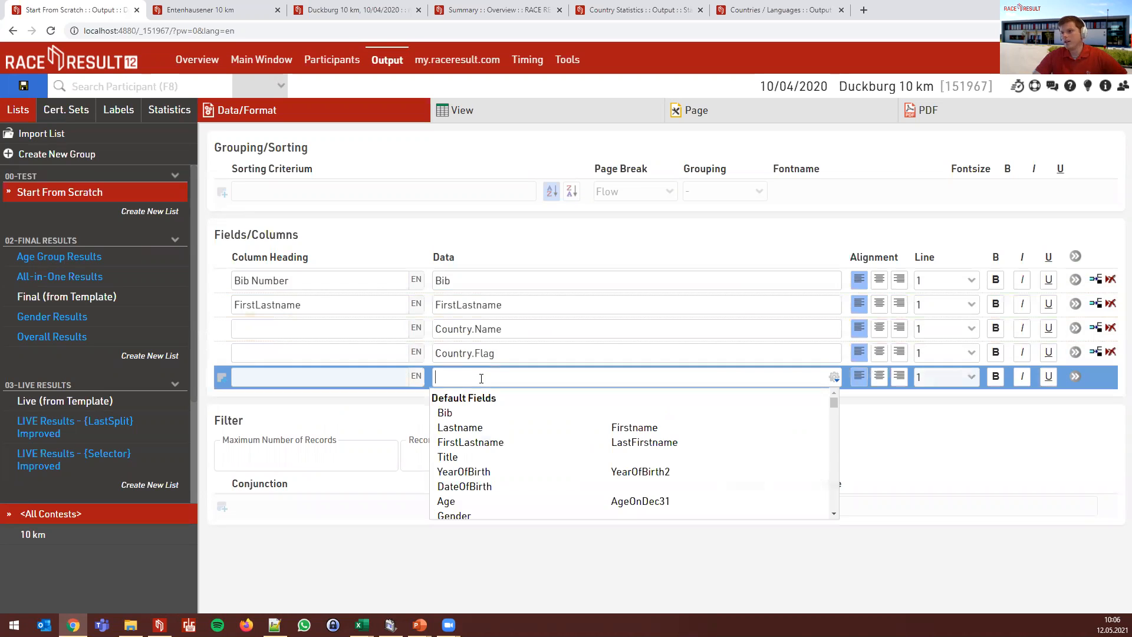
{"action": "type", "text": "Club"}
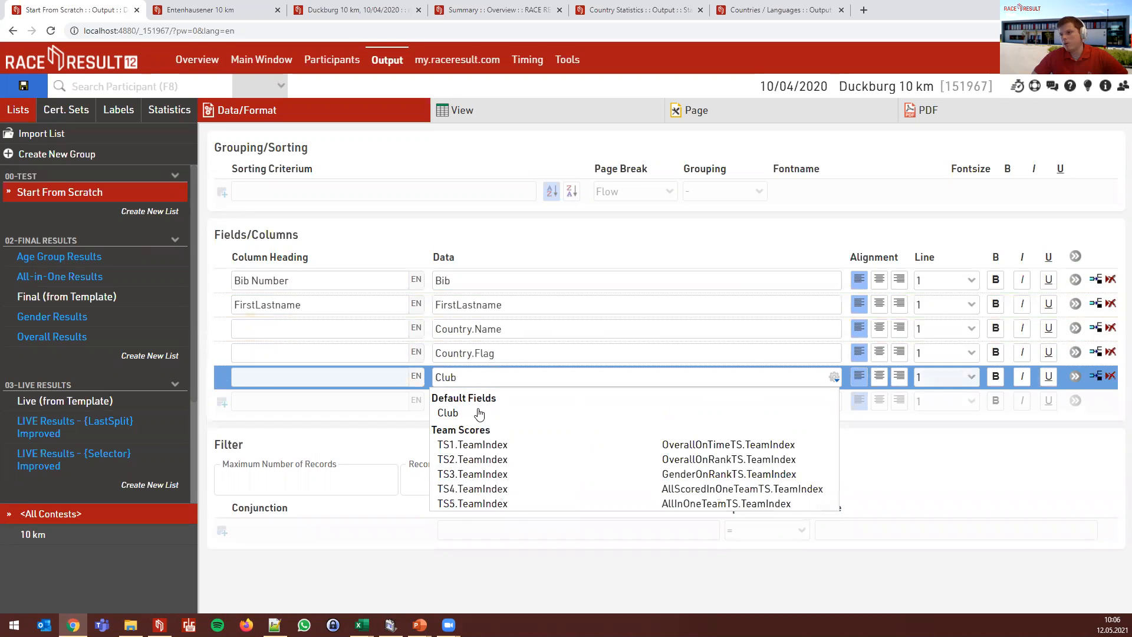
{"action": "left_click", "coordinate": [479, 413]}
- Head the Country.Name column 'Country' and make the FirstLastname column bold
{"action": "left_click", "coordinate": [322, 354]}
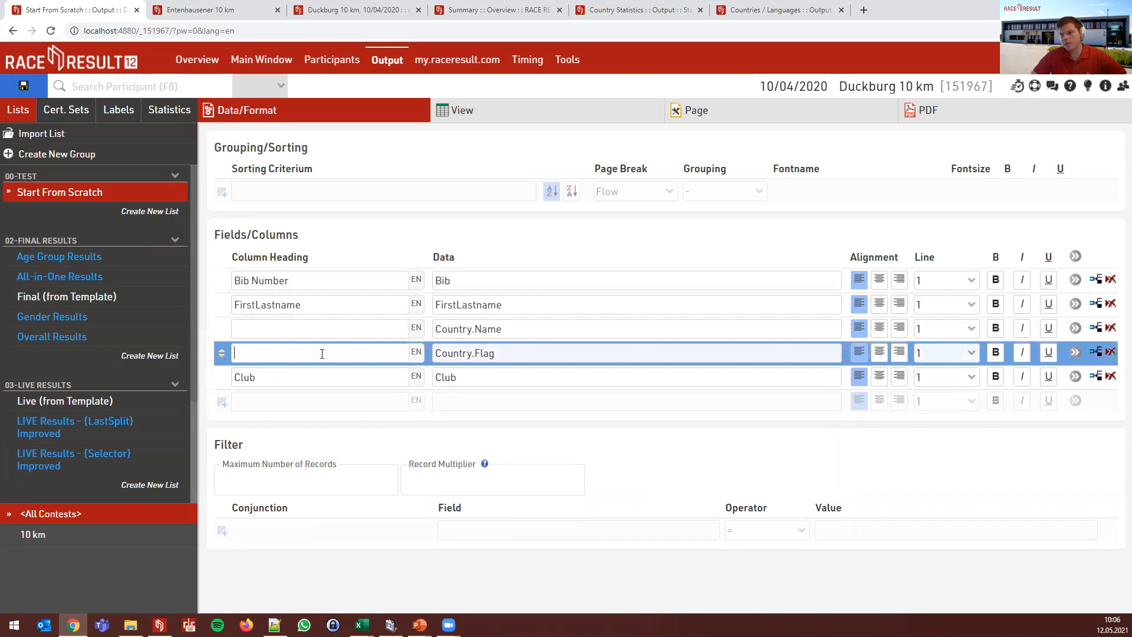
{"action": "left_click", "coordinate": [321, 333]}
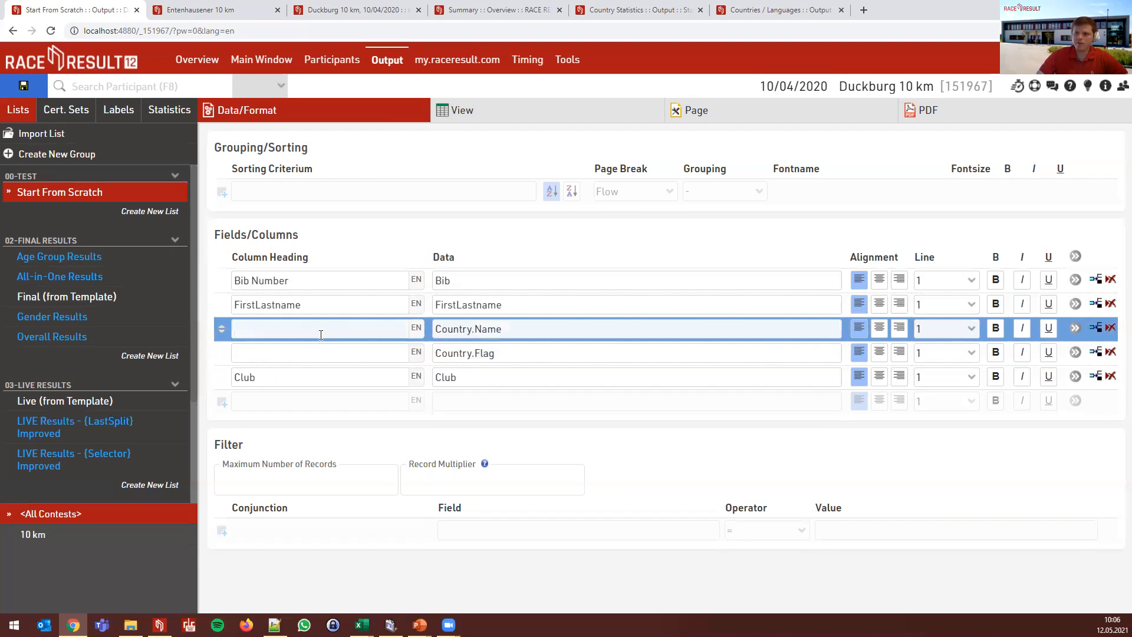
{"action": "type", "text": "Country"}
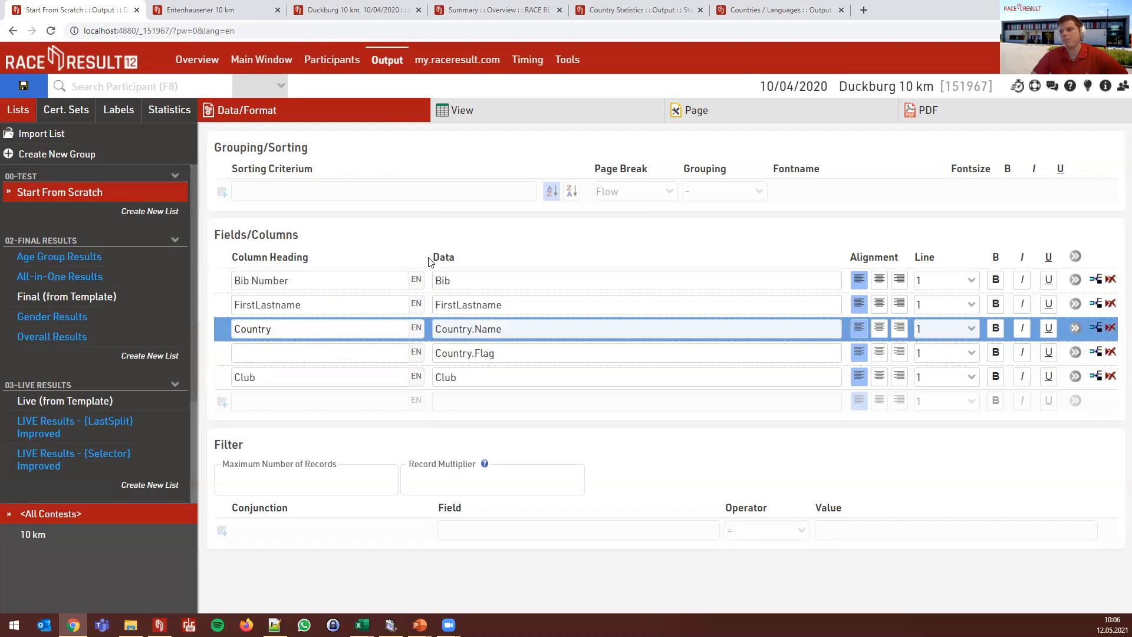
{"action": "left_click", "coordinate": [428, 251]}
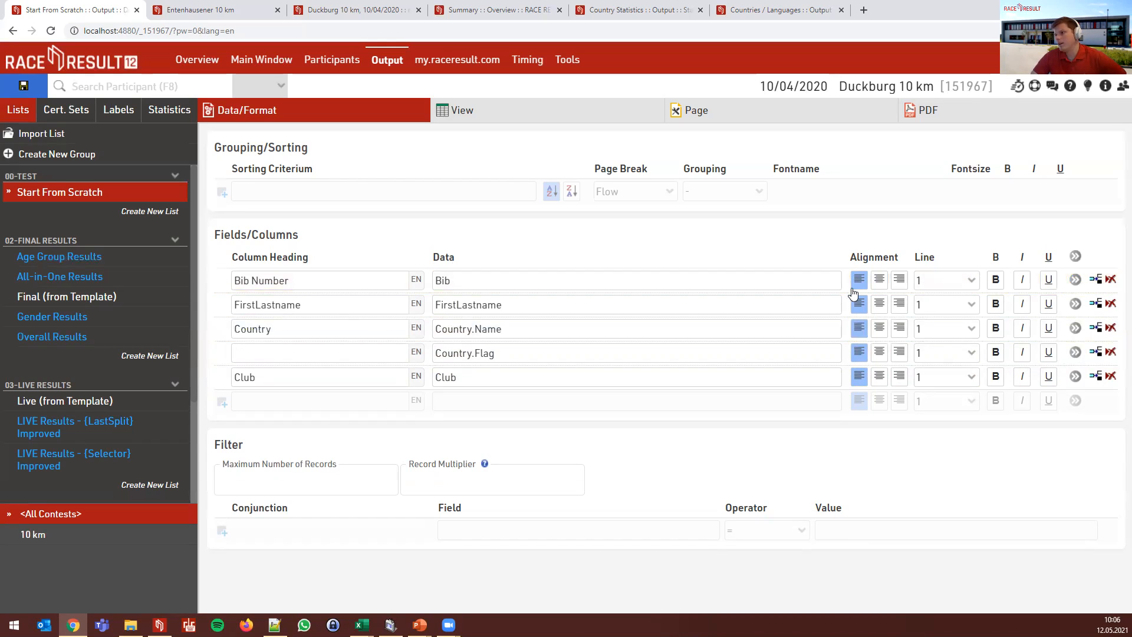
{"action": "left_click", "coordinate": [946, 280]}
{"action": "left_click", "coordinate": [947, 281]}
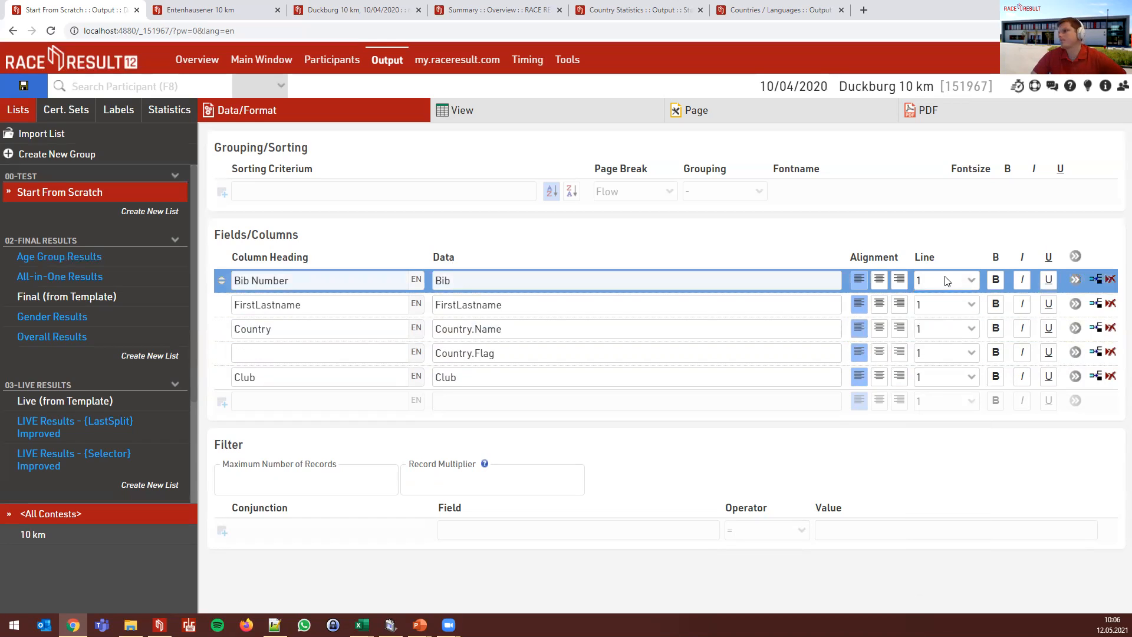
{"action": "left_click", "coordinate": [1002, 309]}
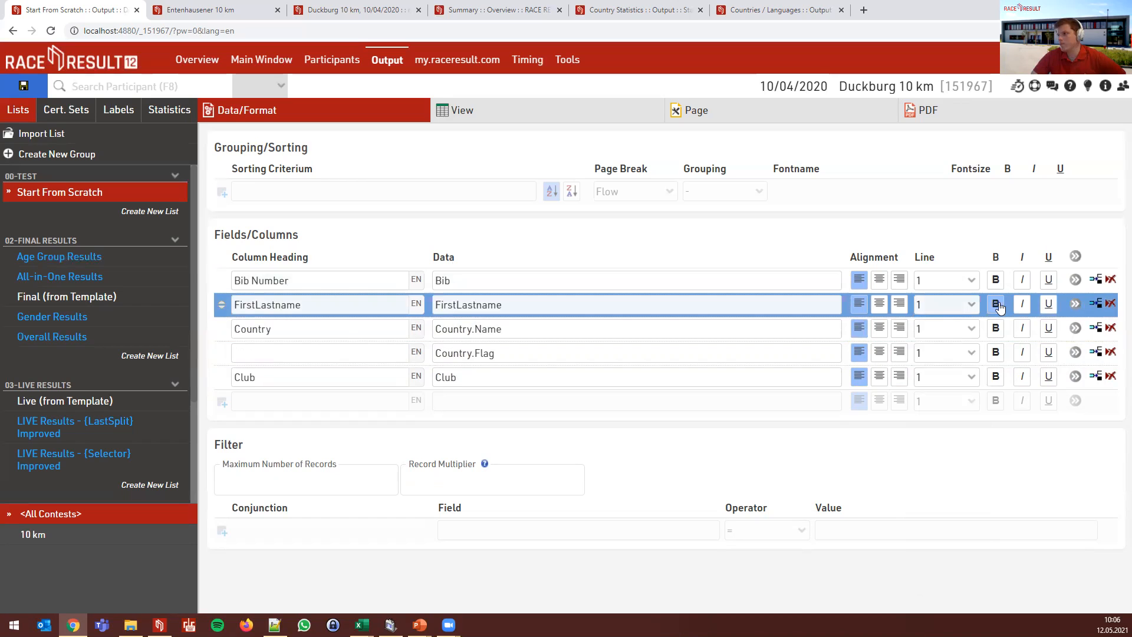
- Change the Country column's data to Country.Name.en so the preview shows 'Germany'
{"action": "left_click", "coordinate": [499, 114]}
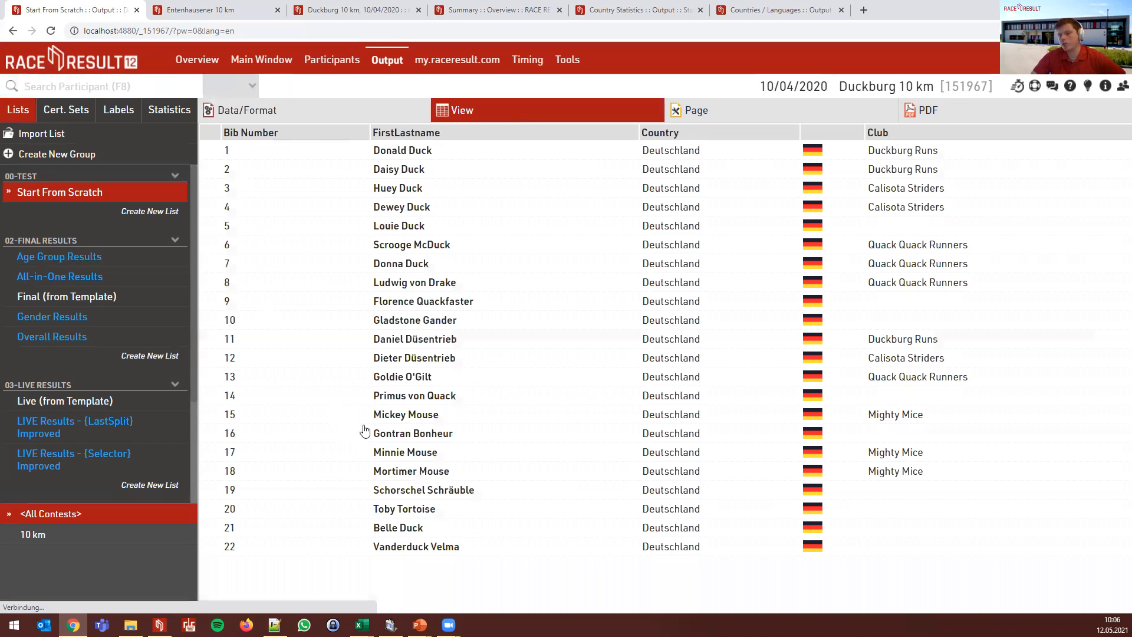
{"action": "left_click", "coordinate": [392, 475]}
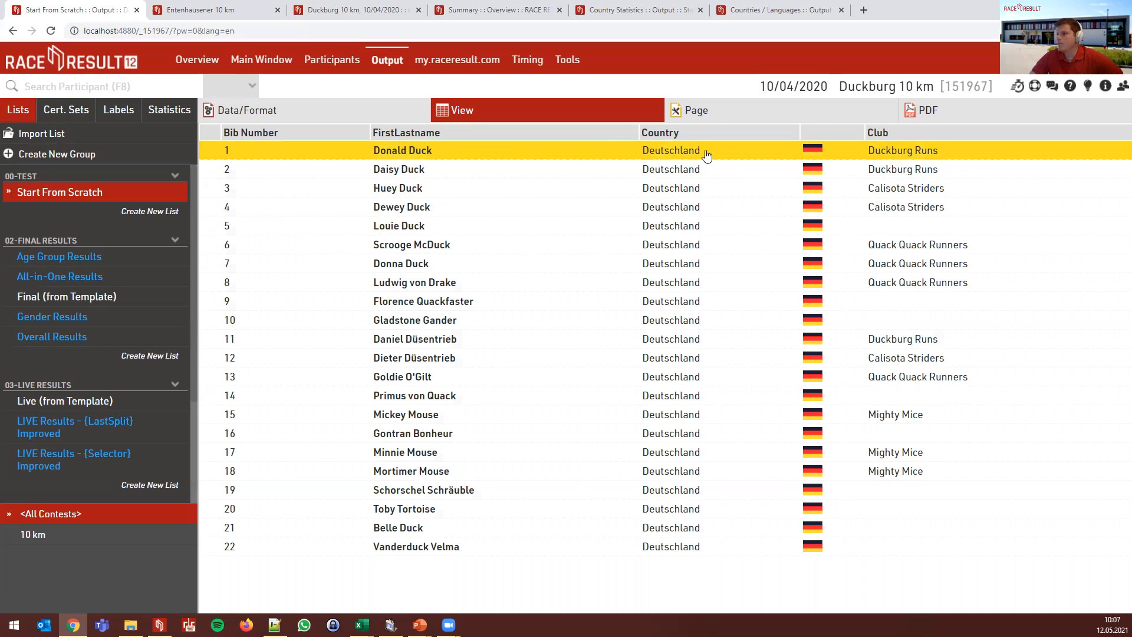
{"action": "left_click", "coordinate": [246, 110]}
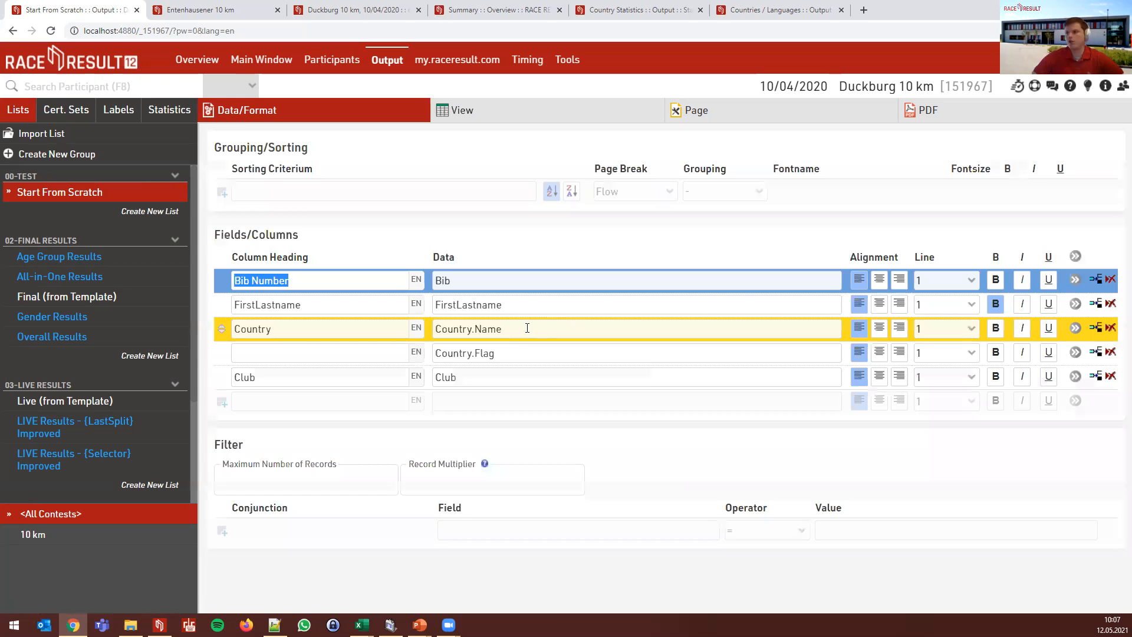
{"action": "left_click", "coordinate": [527, 329]}
{"action": "left_click", "coordinate": [465, 111]}
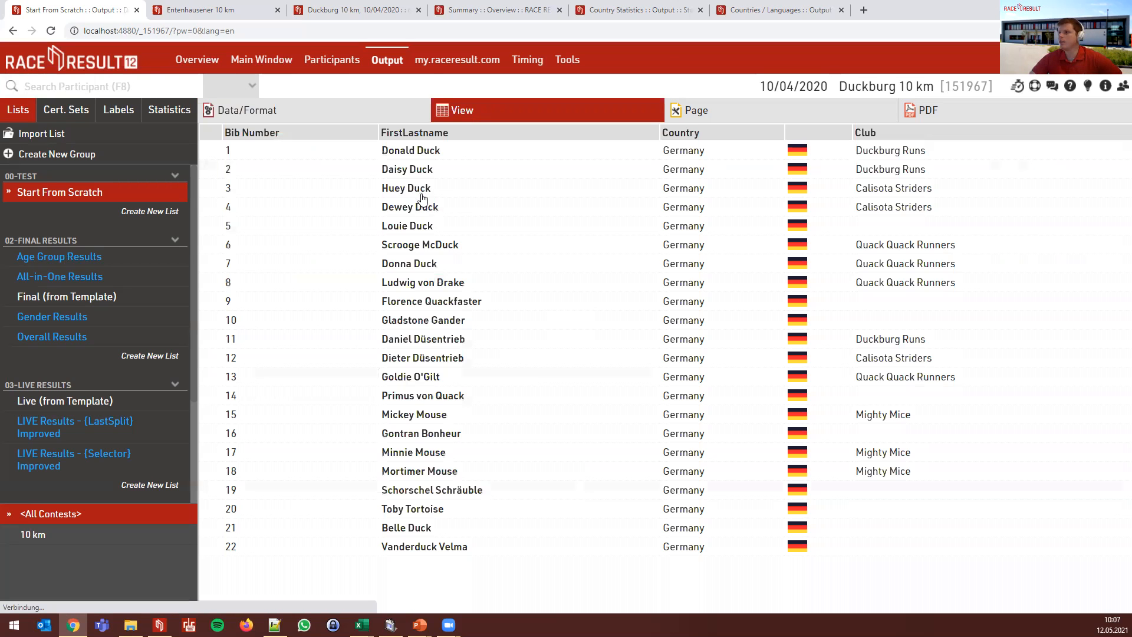
{"action": "left_click", "coordinate": [870, 154]}
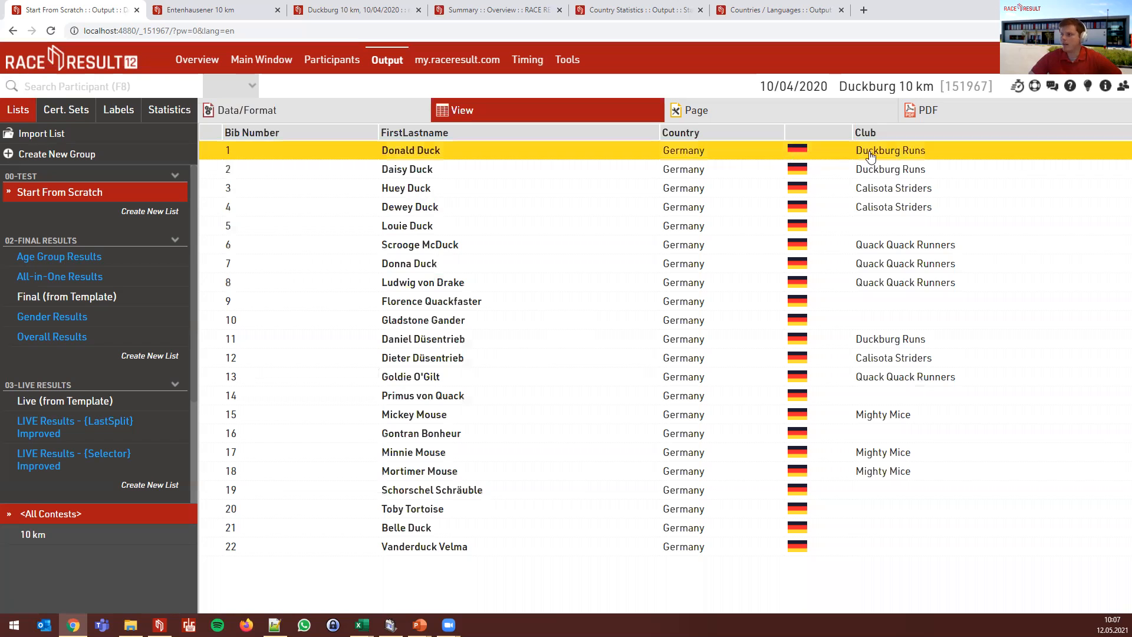
{"action": "left_click", "coordinate": [946, 315]}
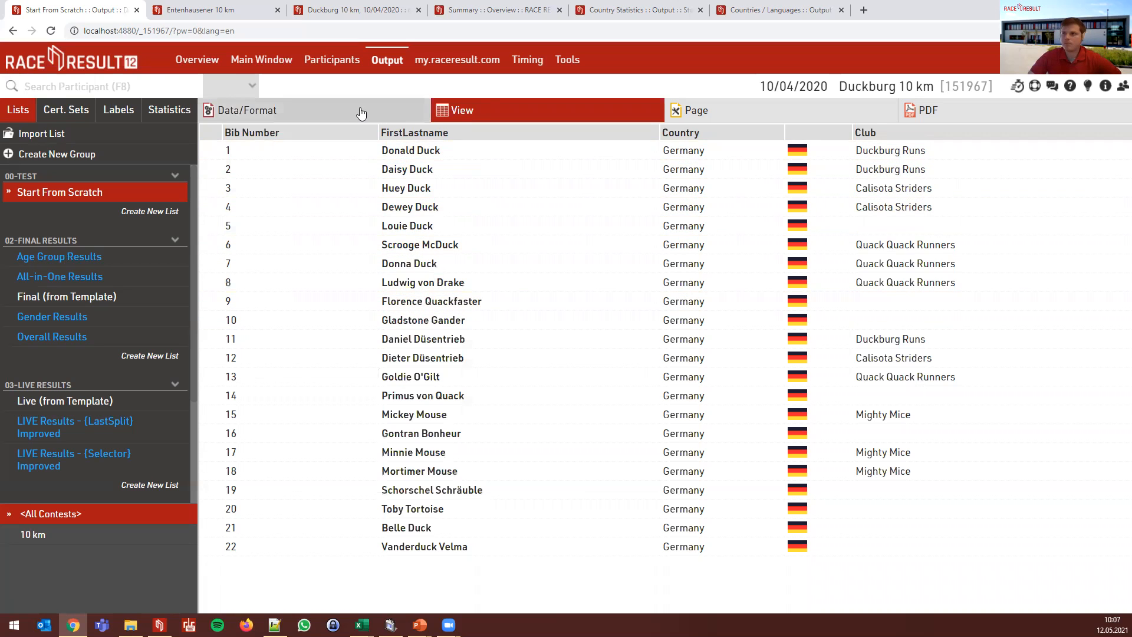
{"action": "left_click", "coordinate": [247, 111]}
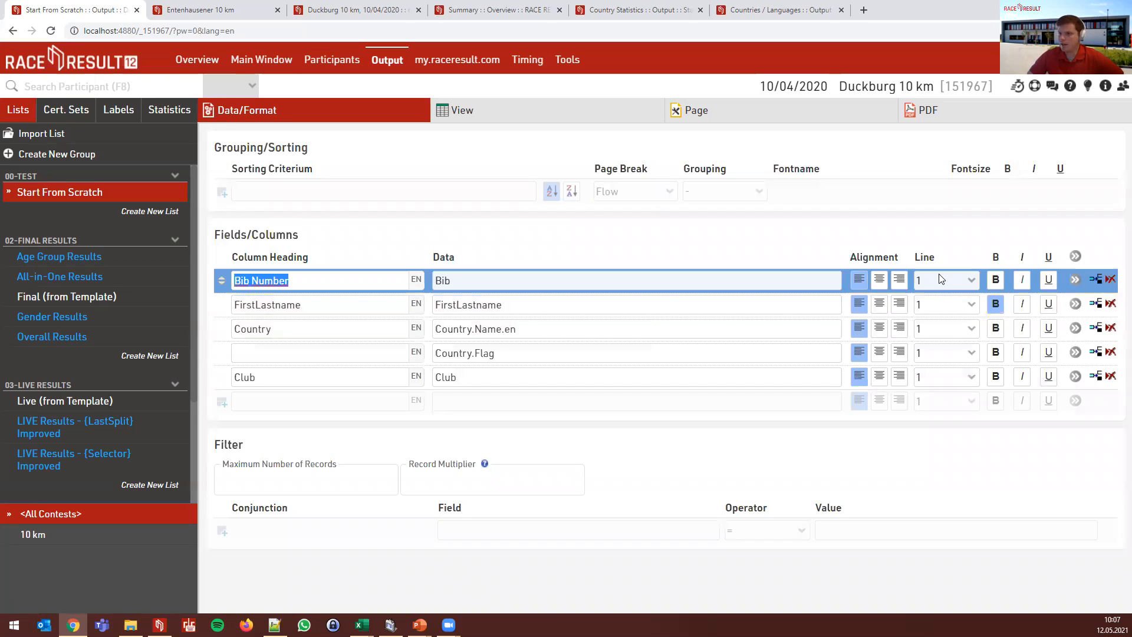
- Move the Country and Country.Flag columns to line 2 and preview the two-line layout
{"action": "left_click", "coordinate": [949, 328]}
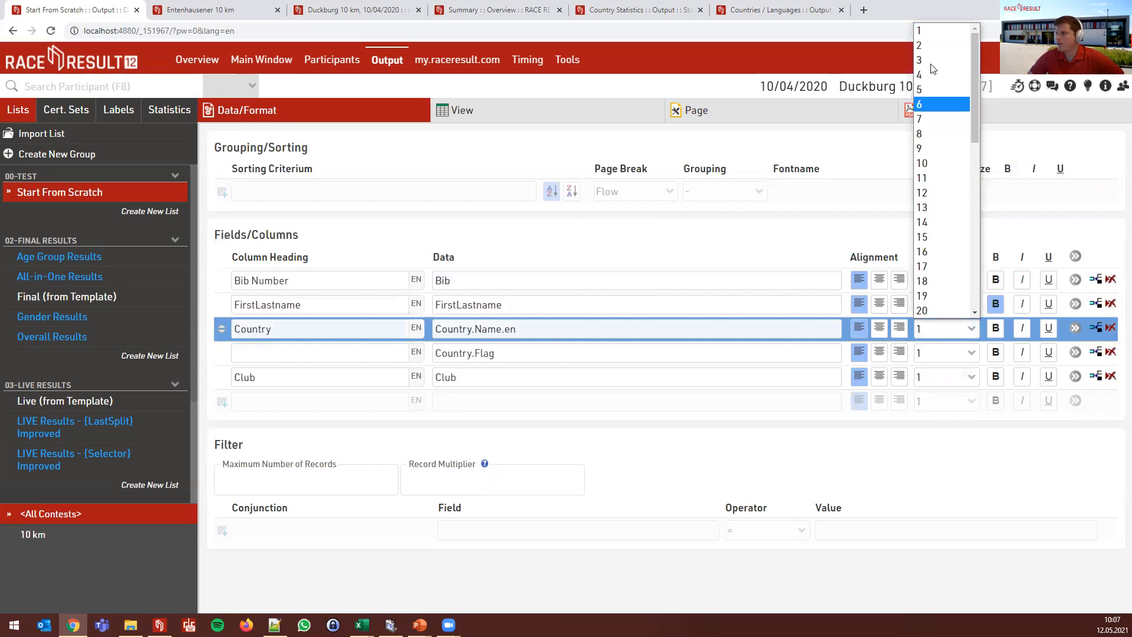
{"action": "left_click", "coordinate": [930, 51]}
{"action": "left_click", "coordinate": [944, 352]}
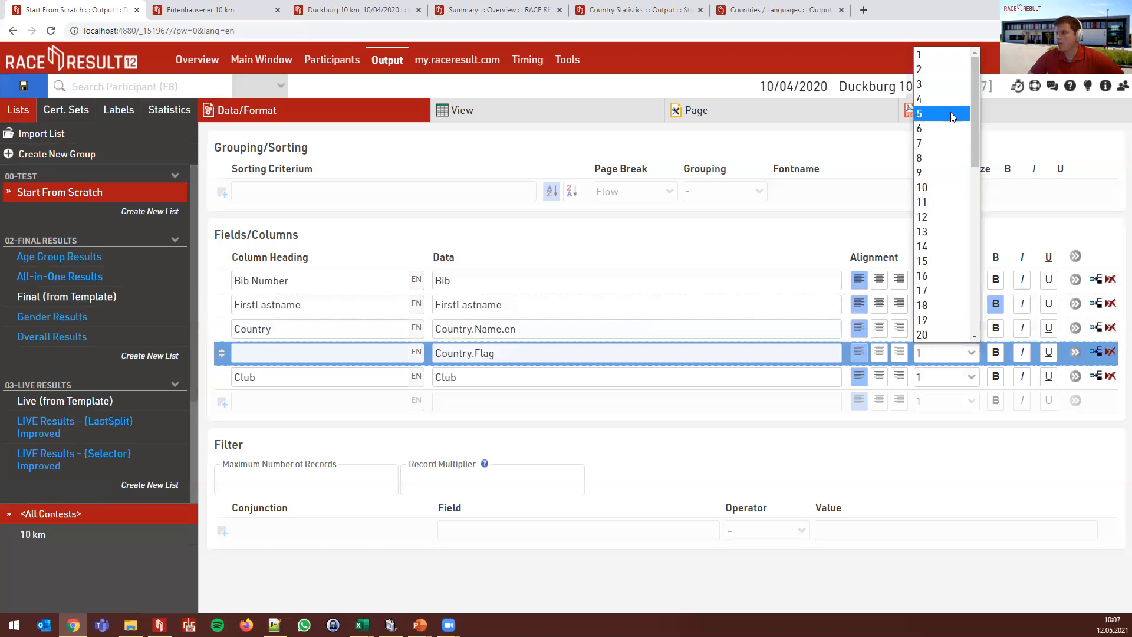
{"action": "left_click", "coordinate": [938, 69]}
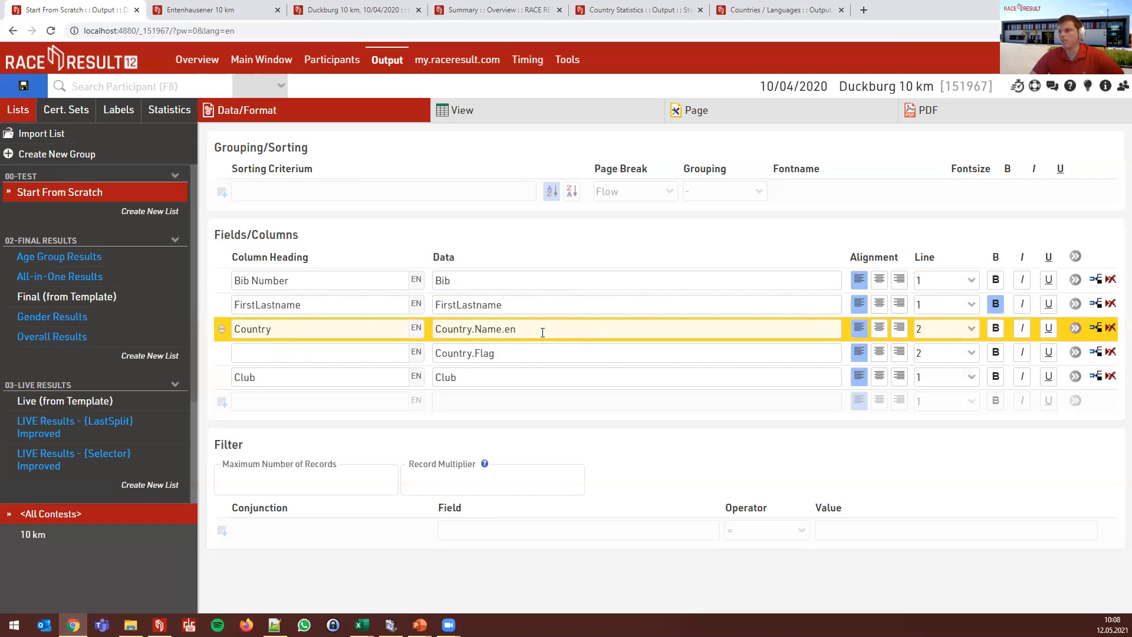
{"action": "left_click", "coordinate": [504, 117]}
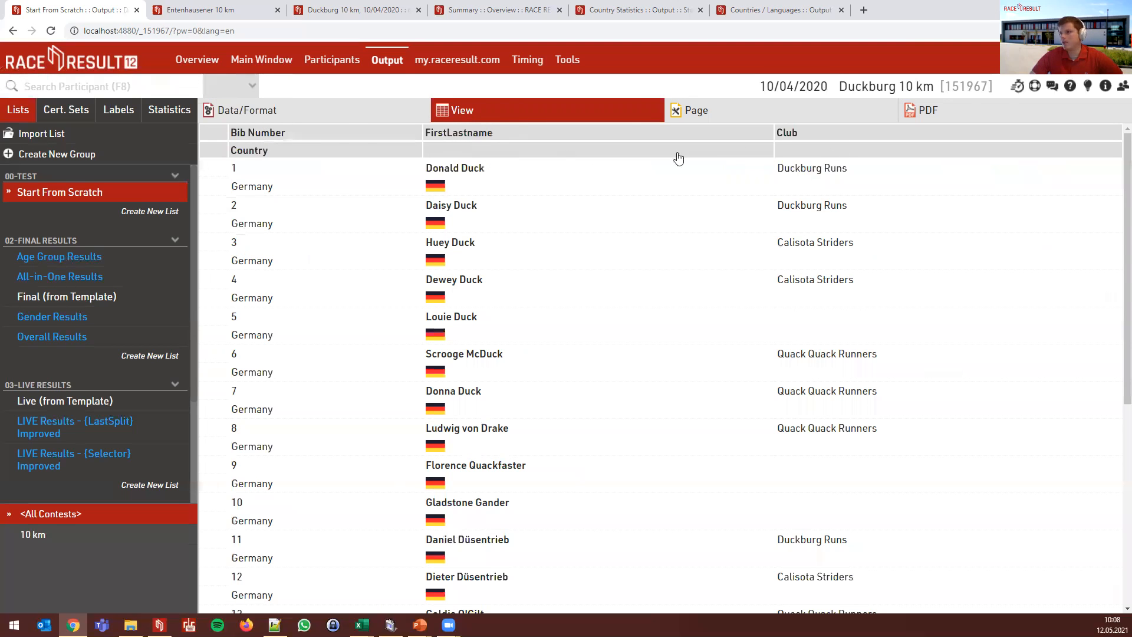
{"action": "left_click", "coordinate": [297, 168]}
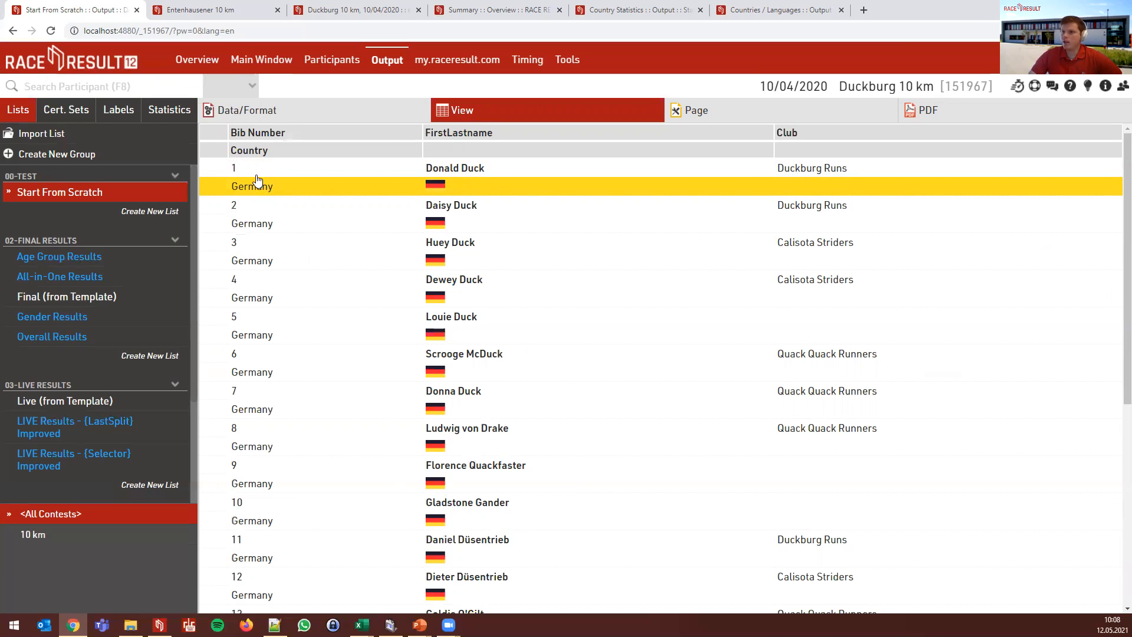
{"action": "left_click", "coordinate": [279, 115]}
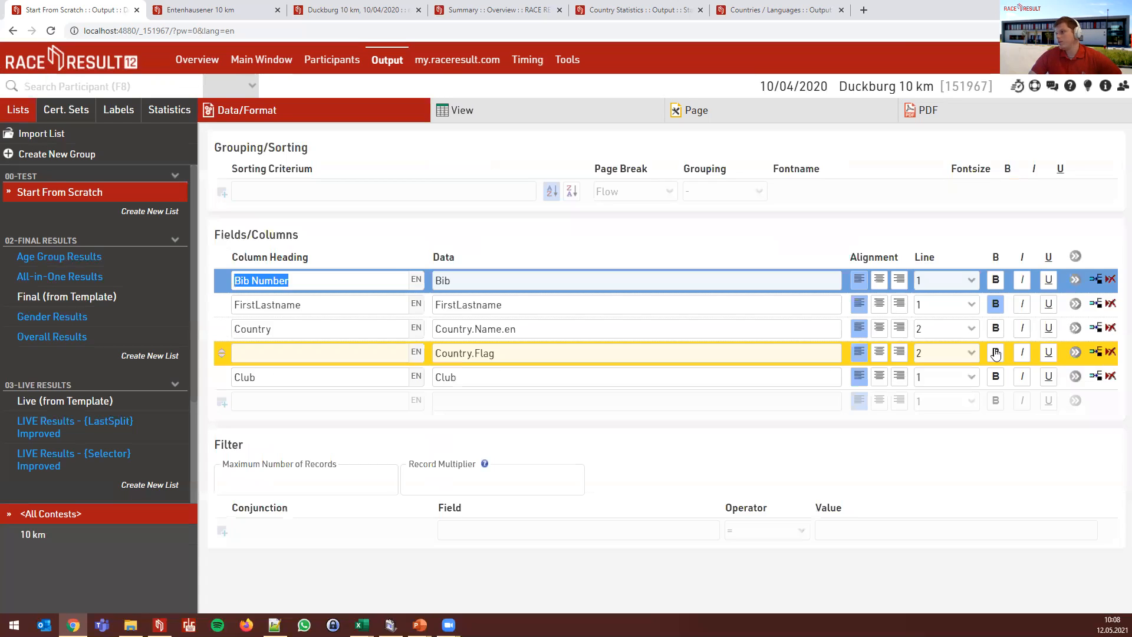
- Give the Country column an offset of 1 in its field details and preview the result
{"action": "left_click", "coordinate": [1076, 328]}
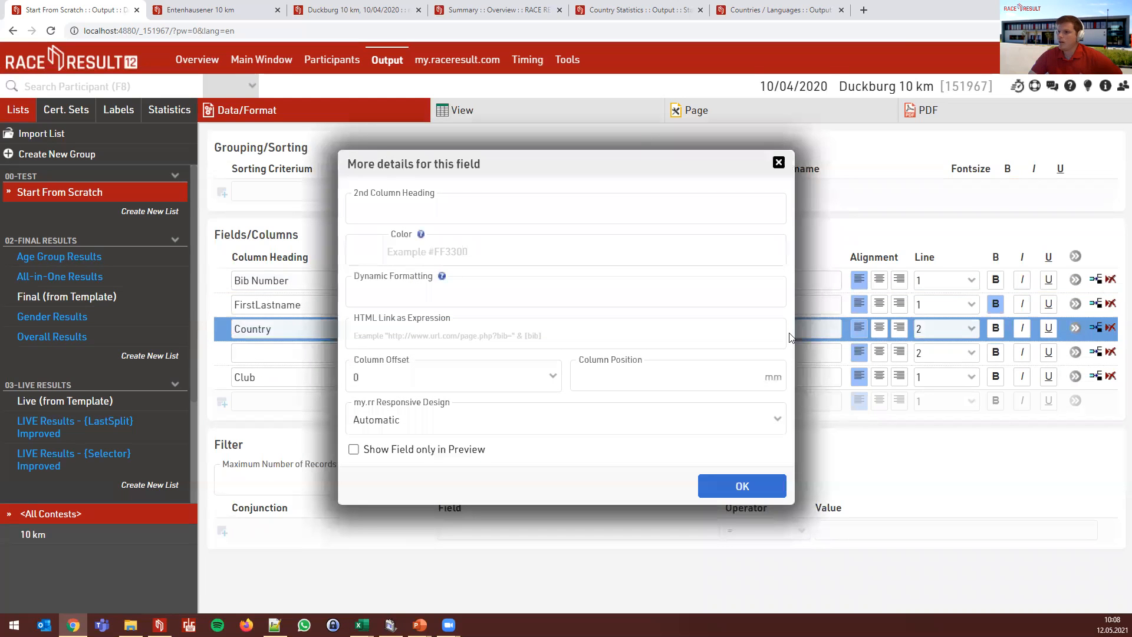
{"action": "left_click", "coordinate": [463, 387]}
{"action": "left_click", "coordinate": [459, 415]}
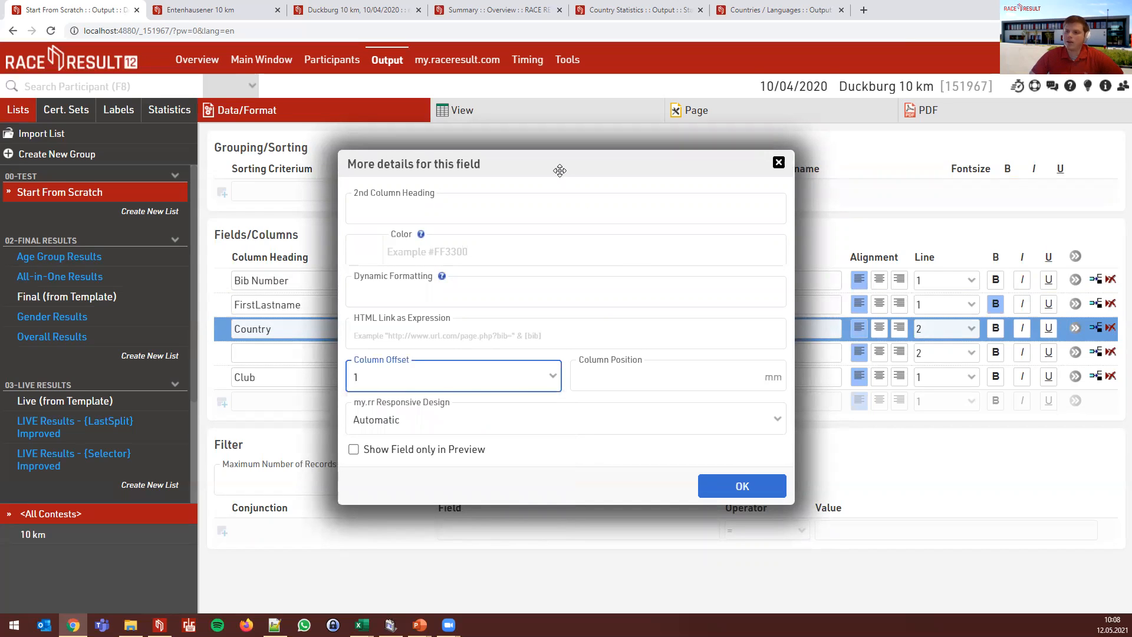
{"action": "left_click_drag", "start_coordinate": [552, 171], "coordinate": [519, 160]}
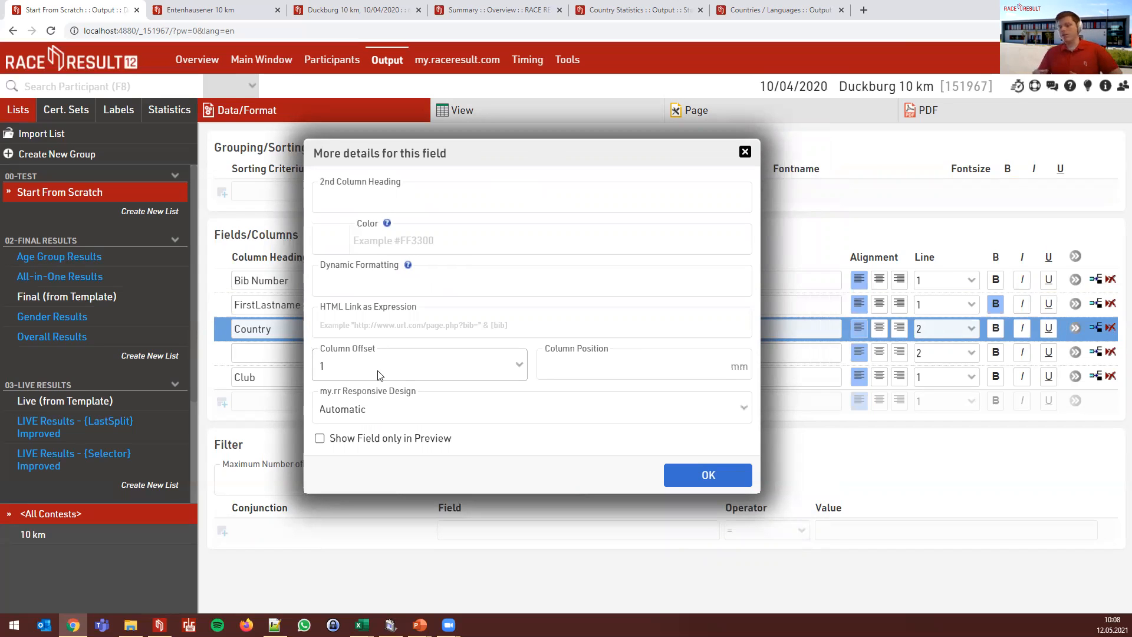
{"action": "left_click", "coordinate": [410, 378]}
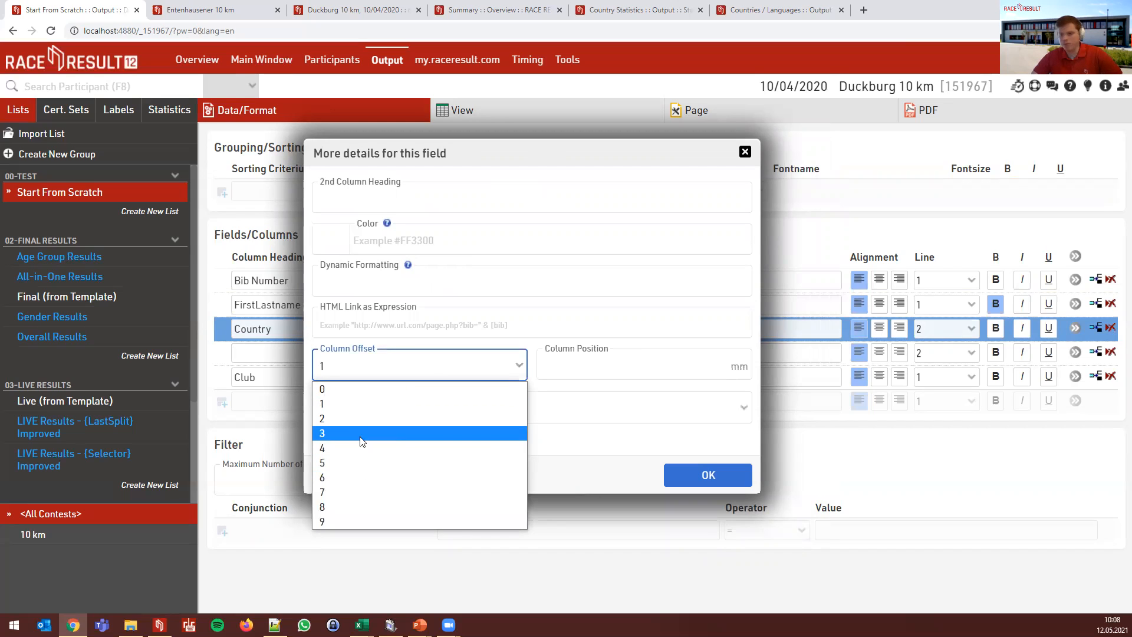
{"action": "left_click", "coordinate": [354, 404]}
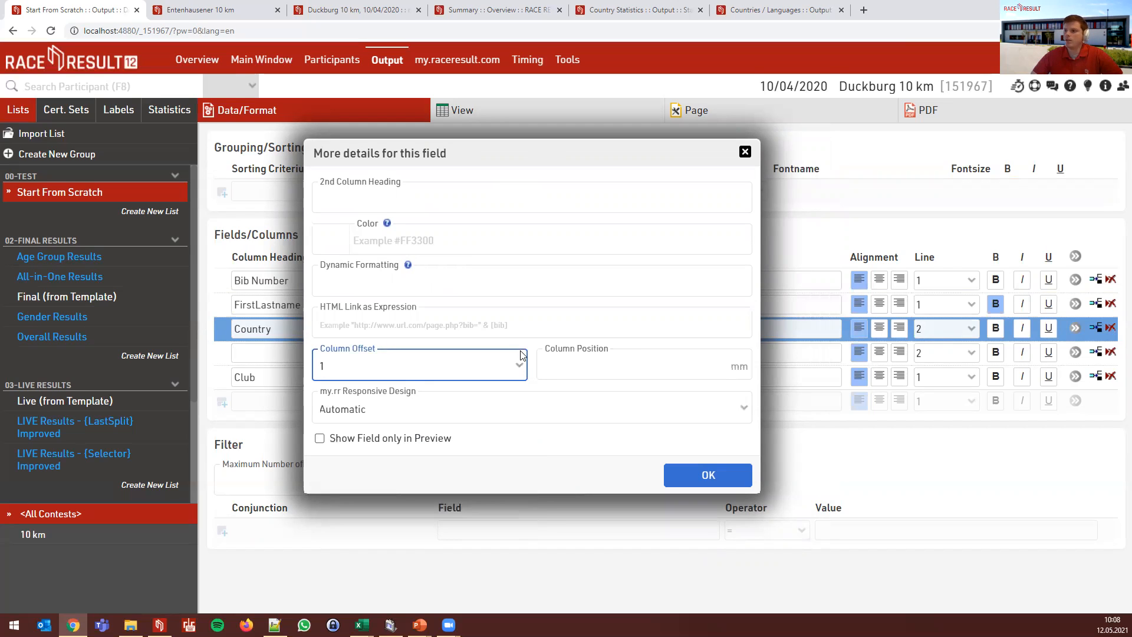
{"action": "left_click", "coordinate": [690, 476]}
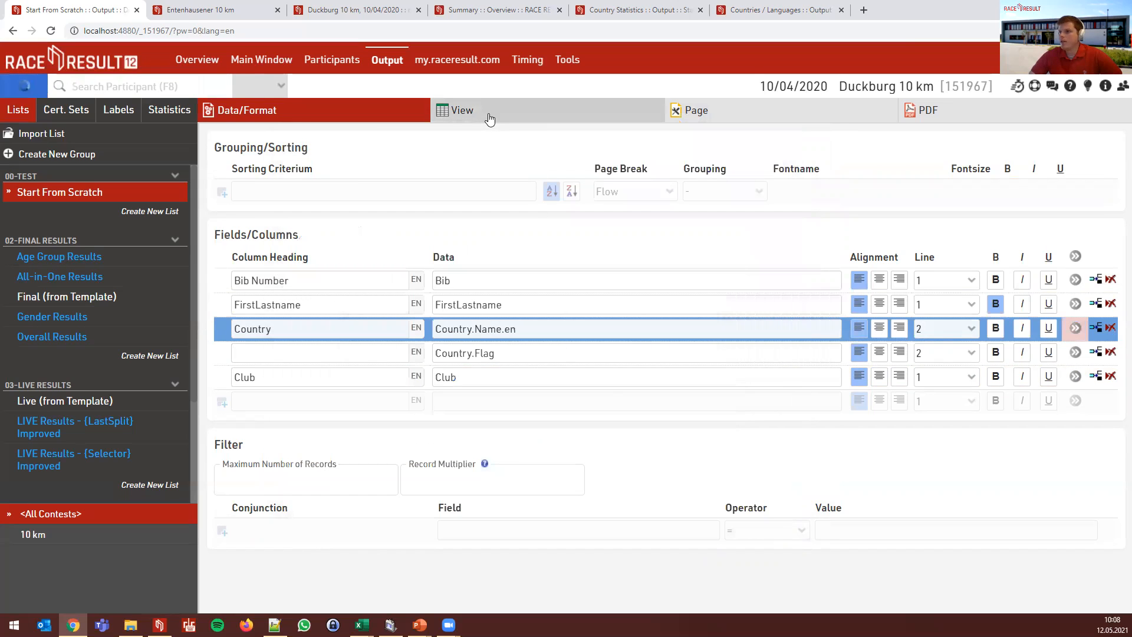
{"action": "left_click", "coordinate": [487, 114]}
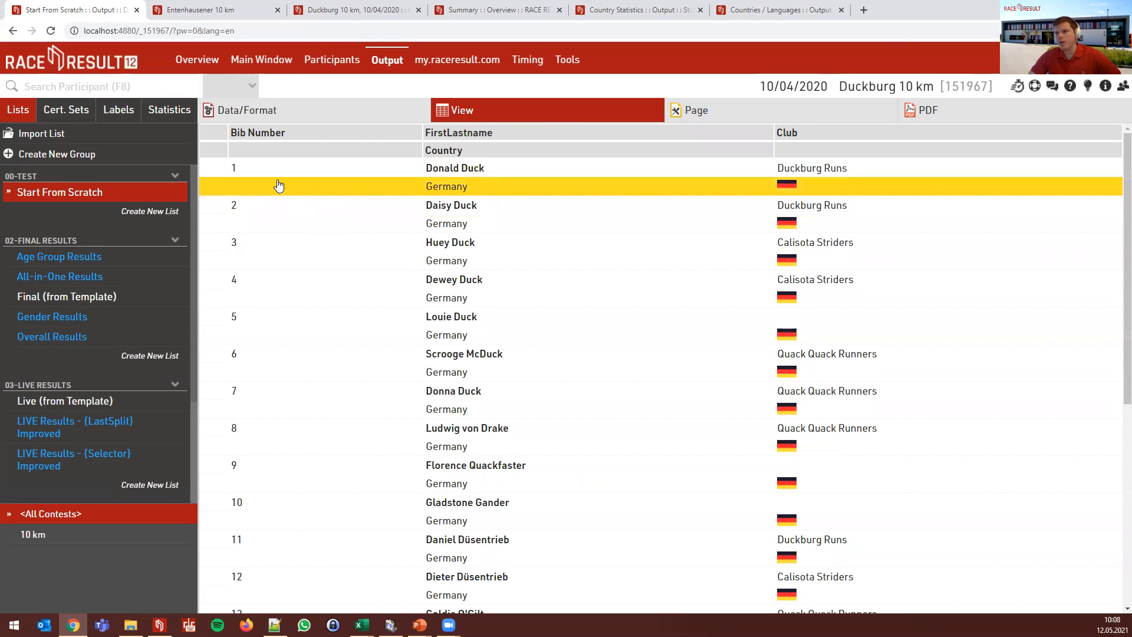
{"action": "left_click", "coordinate": [307, 115]}
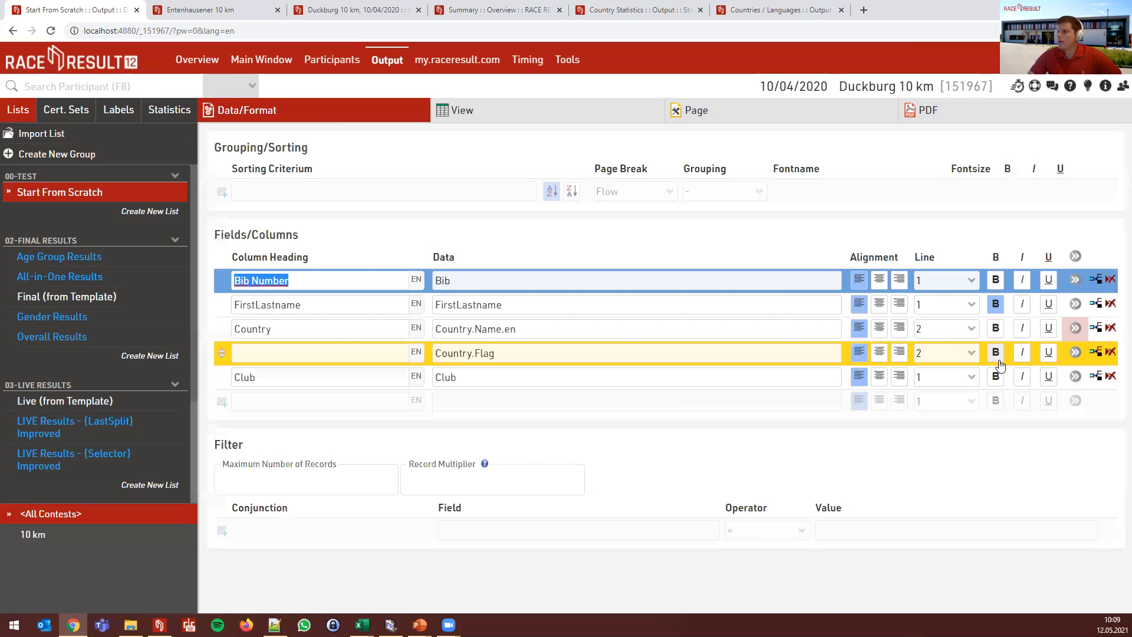
- Enter 'Number' as the Bib Number column's second heading and preview it in the header
{"action": "left_click", "coordinate": [1076, 329]}
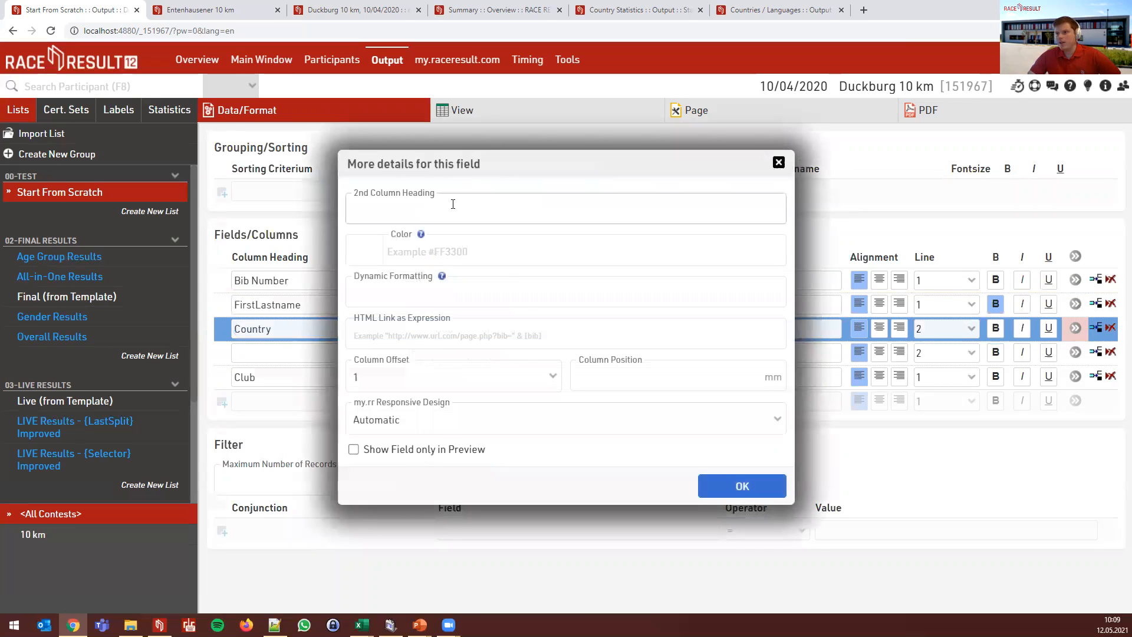
{"action": "left_click", "coordinate": [778, 163]}
{"action": "left_click", "coordinate": [1076, 279]}
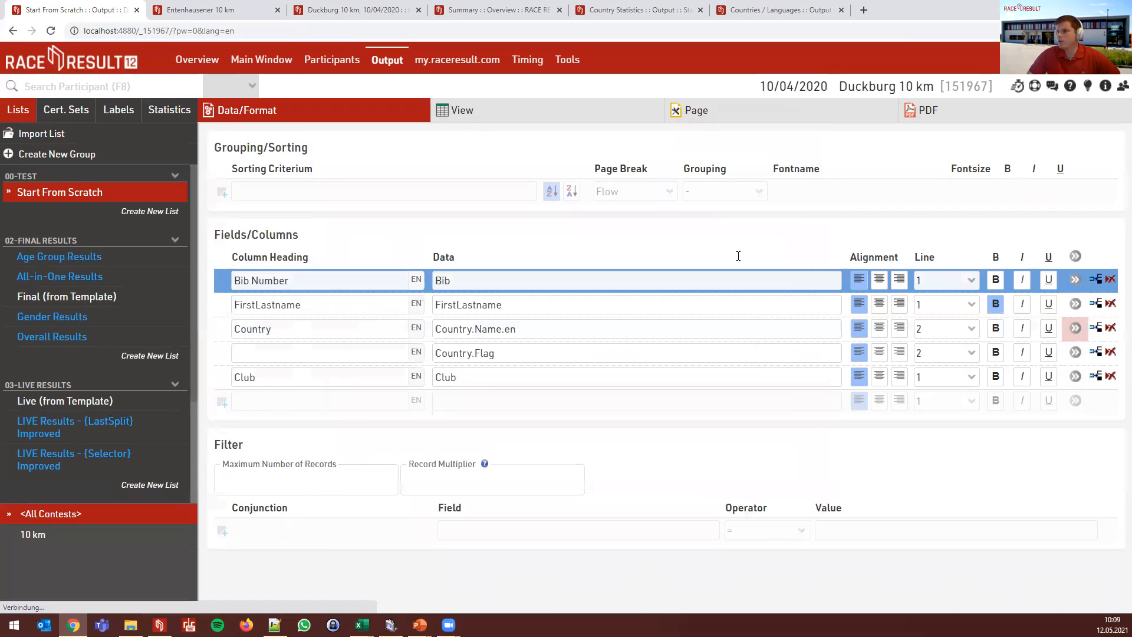
{"action": "left_click", "coordinate": [466, 209]}
{"action": "type", "text": "Number"}
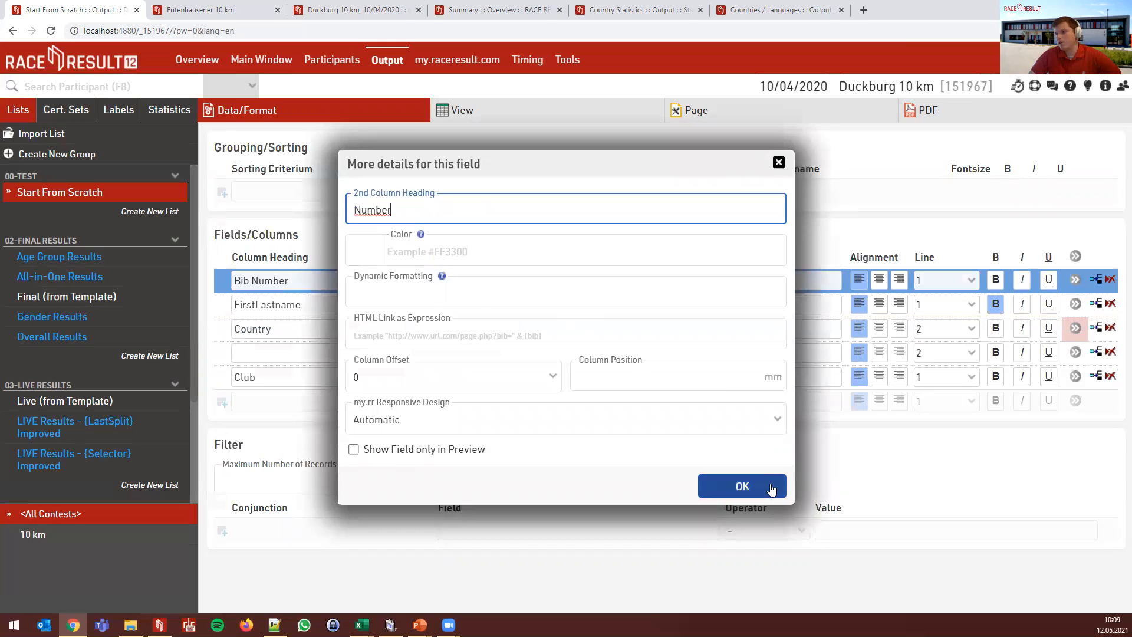
{"action": "left_click", "coordinate": [743, 486]}
{"action": "left_click", "coordinate": [322, 279]}
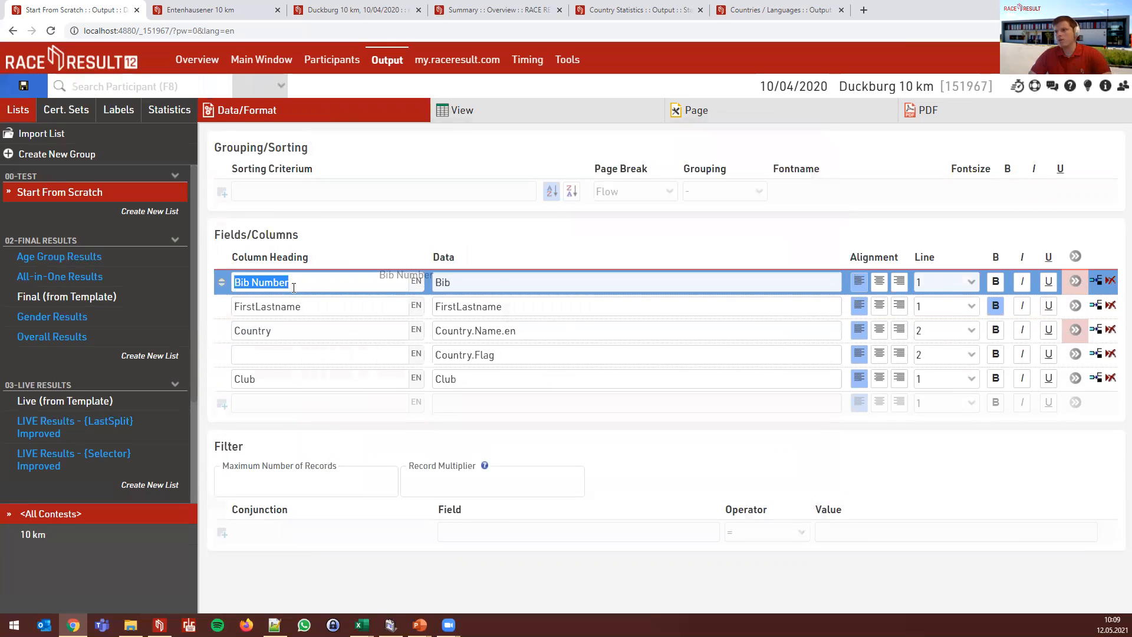
{"action": "left_click", "coordinate": [453, 117]}
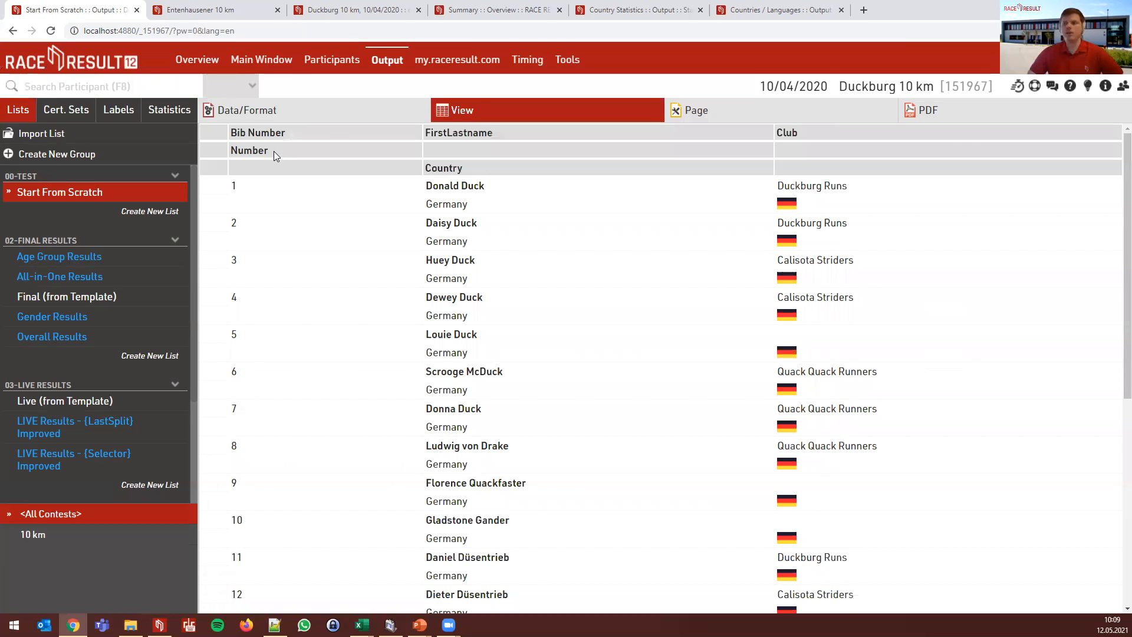
- Clear the 'Number' second heading and colour the bib numbers red (#ff0000), checking the preview
{"action": "left_click", "coordinate": [292, 116]}
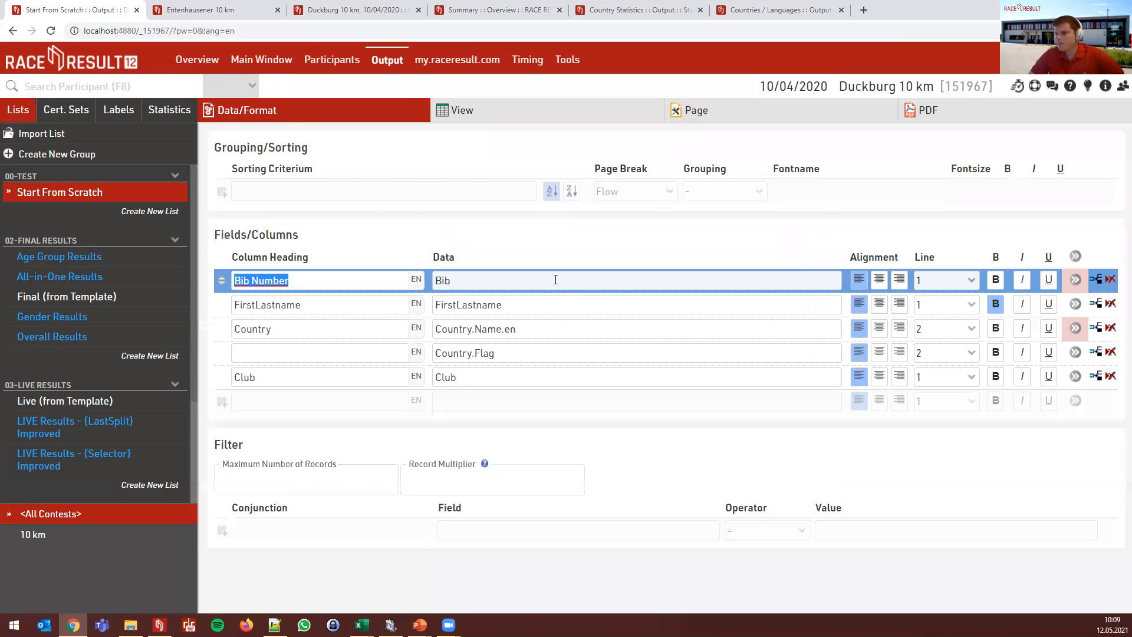
{"action": "double_click", "coordinate": [359, 213]}
{"action": "key", "text": "Delete"}
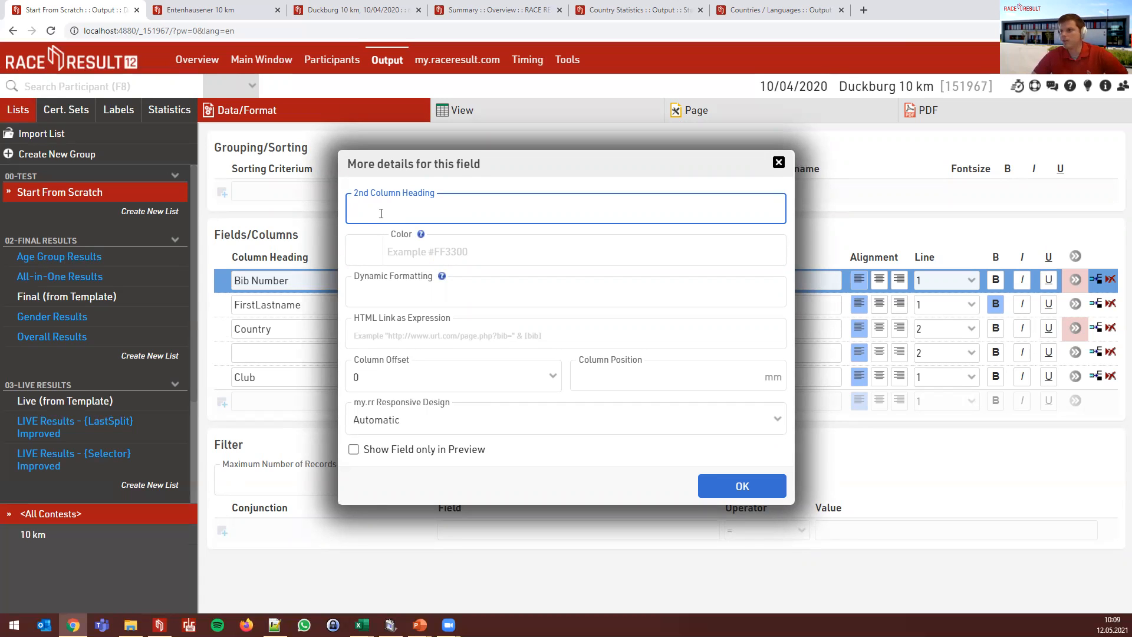
{"action": "left_click", "coordinate": [449, 252]}
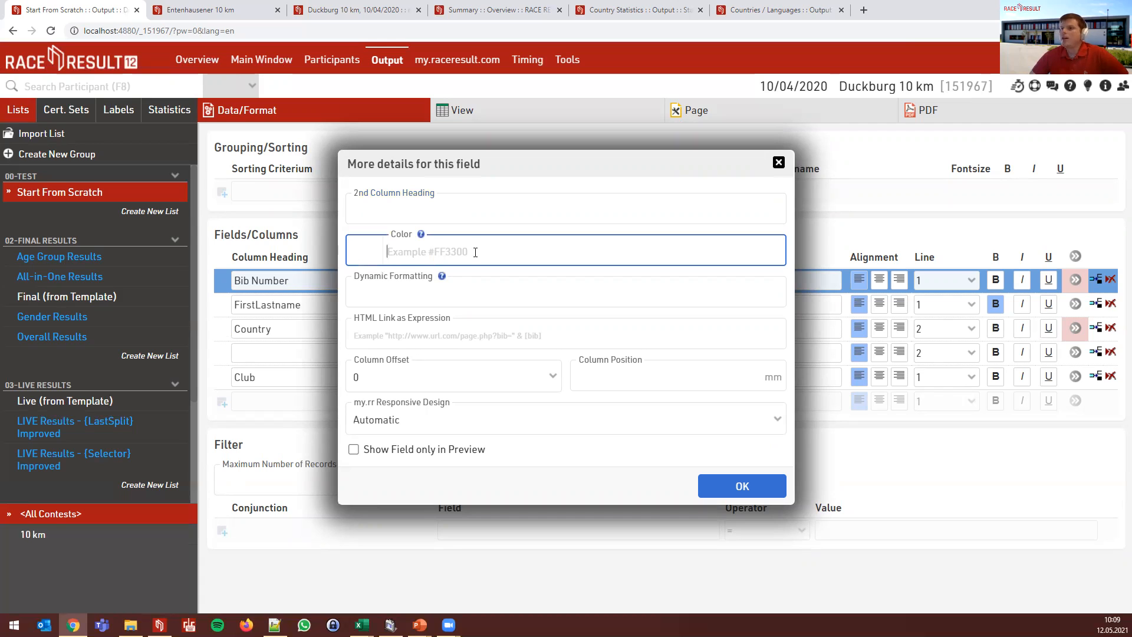
{"action": "left_click", "coordinate": [380, 250]}
{"action": "left_click", "coordinate": [508, 261]}
{"action": "left_click_drag", "start_coordinate": [524, 257], "coordinate": [556, 246]}
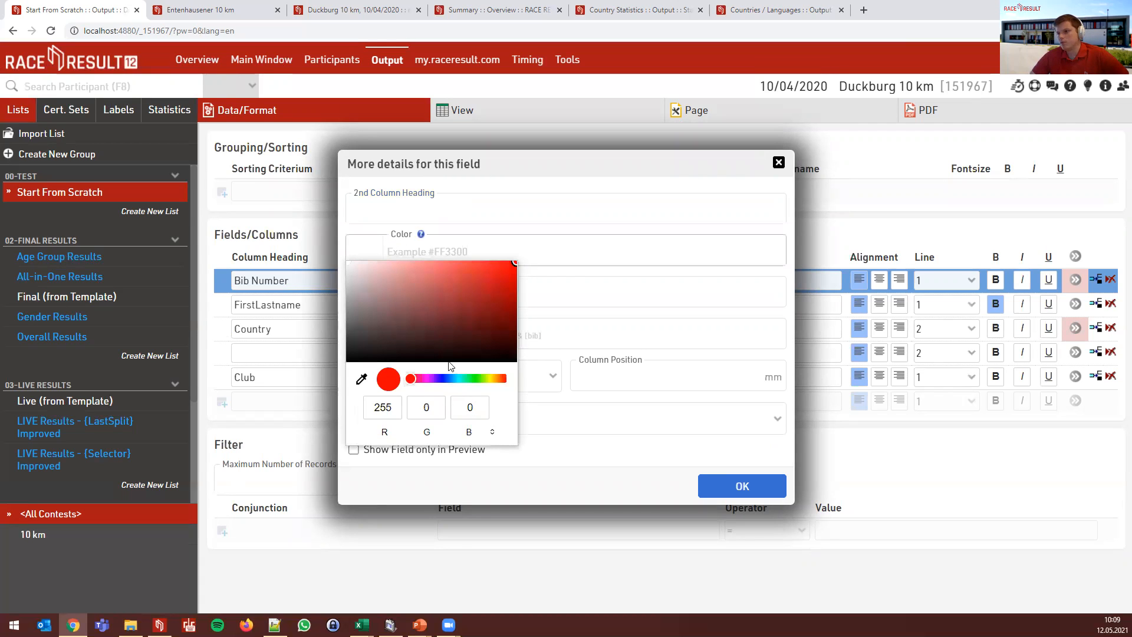
{"action": "left_click", "coordinate": [549, 259]}
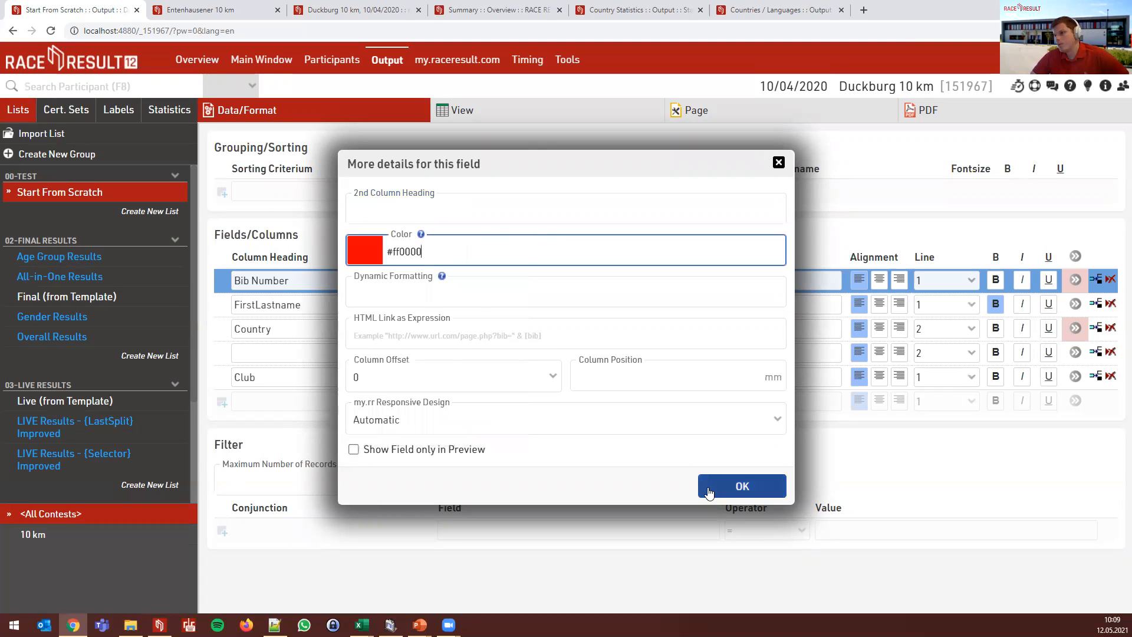
{"action": "left_click", "coordinate": [736, 484]}
{"action": "left_click", "coordinate": [472, 114]}
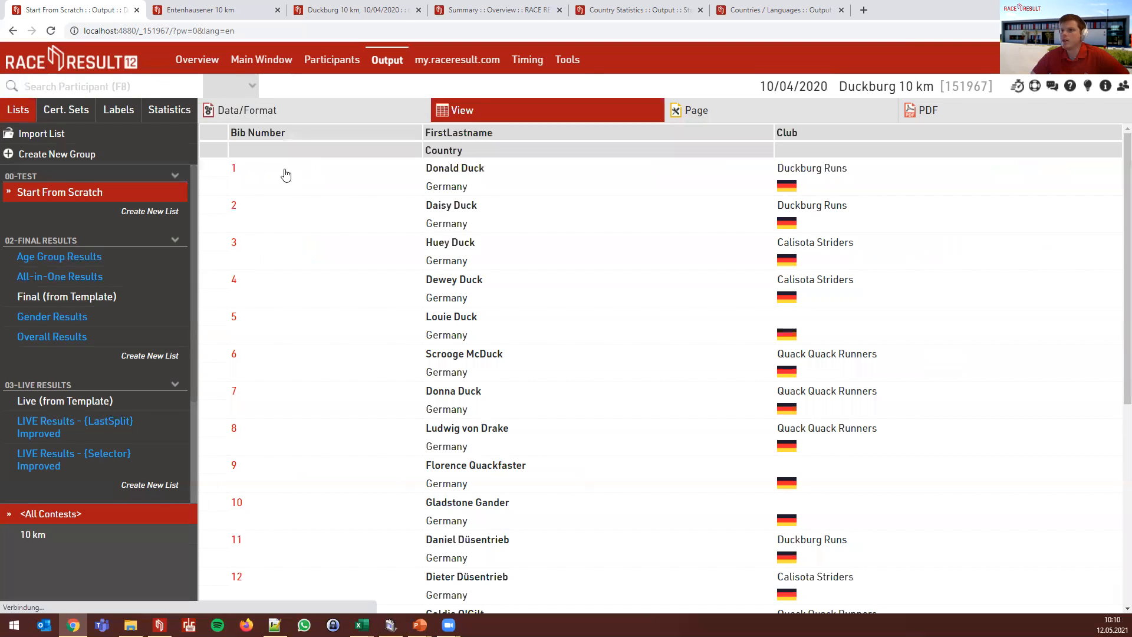
{"action": "left_click", "coordinate": [304, 113]}
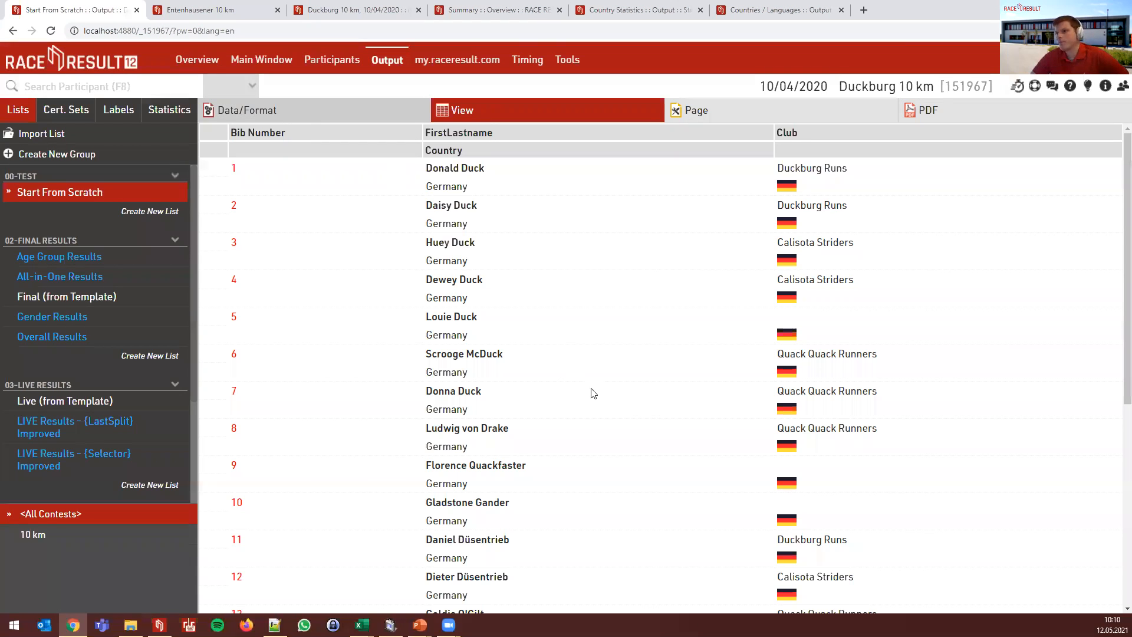
{"action": "left_click", "coordinate": [1076, 281]}
{"action": "left_click", "coordinate": [434, 291]}
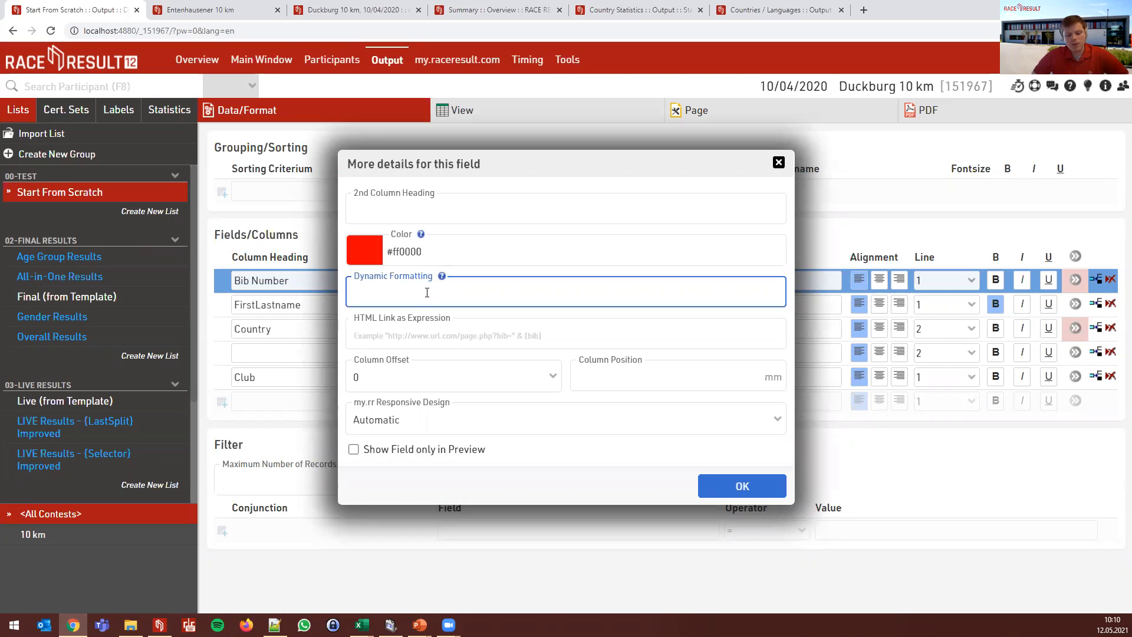
{"action": "left_click", "coordinate": [780, 162]}
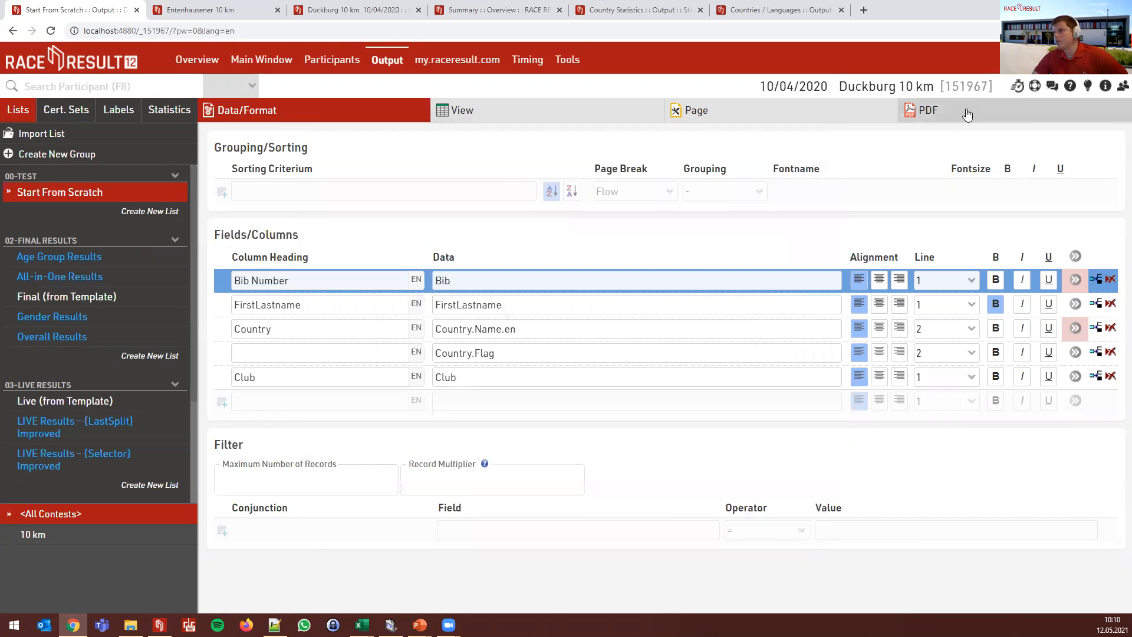
{"action": "left_click", "coordinate": [1036, 87]}
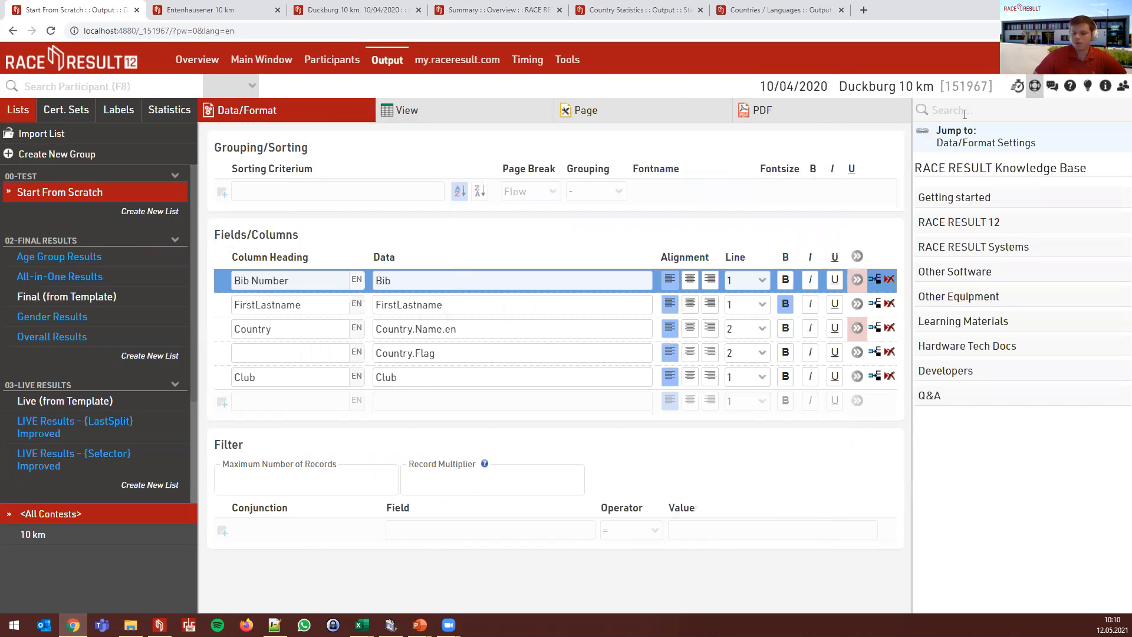
{"action": "type", "text": "dynamic formatting"}
{"action": "key", "text": "Return"}
{"action": "left_click", "coordinate": [956, 230]}
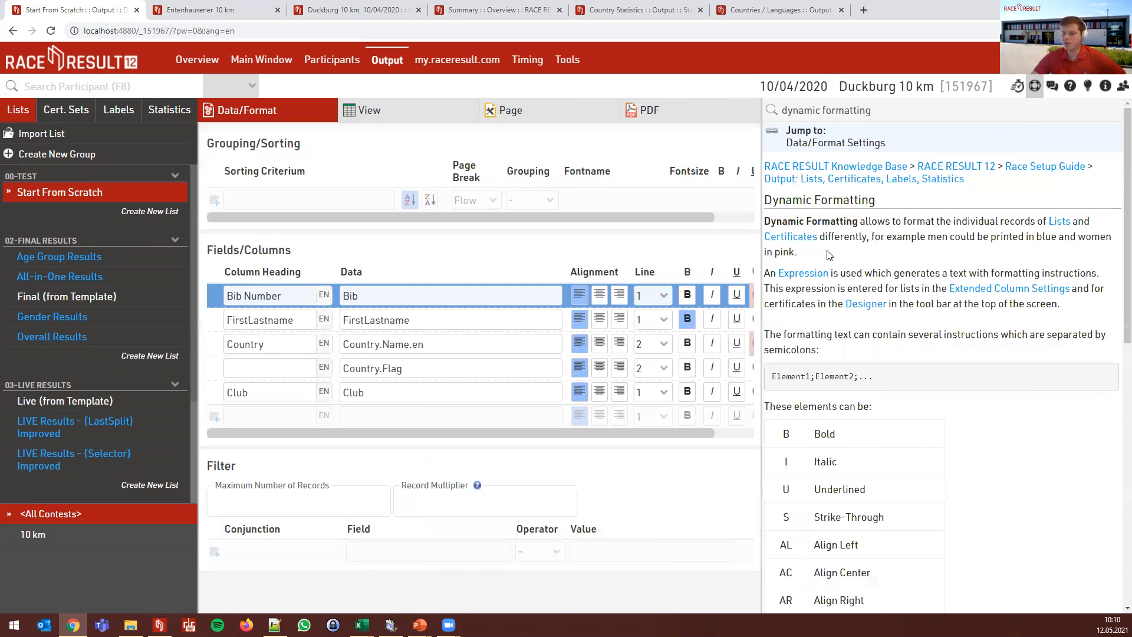
{"action": "scroll", "coordinate": [853, 270], "scroll_direction": "down", "scroll_amount": 2}
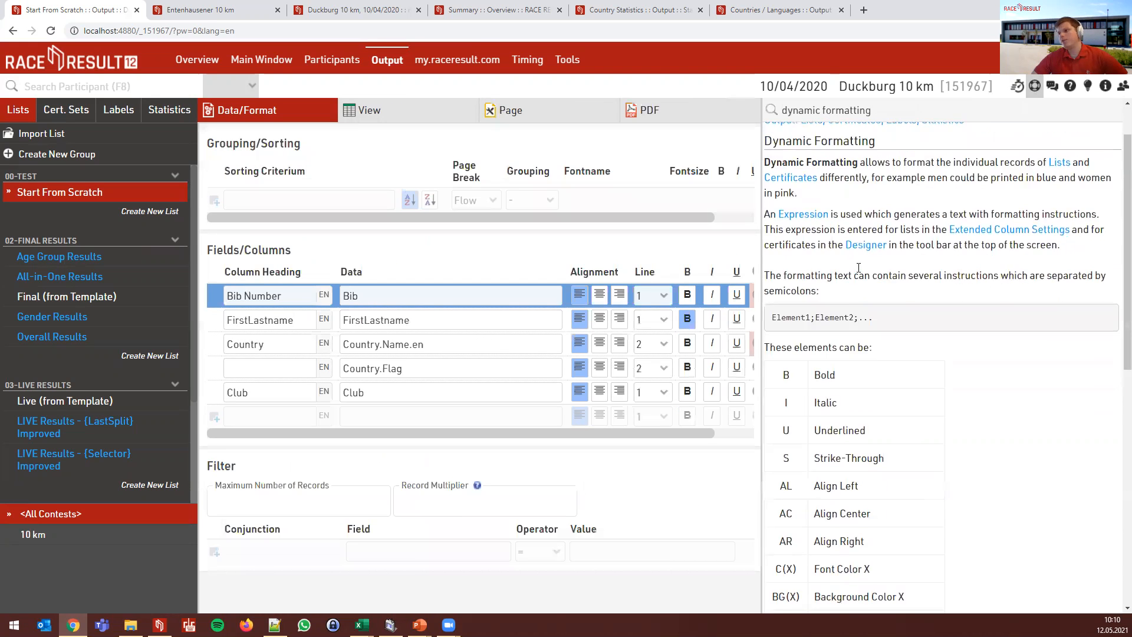
{"action": "scroll", "coordinate": [897, 295], "scroll_direction": "down", "scroll_amount": 1}
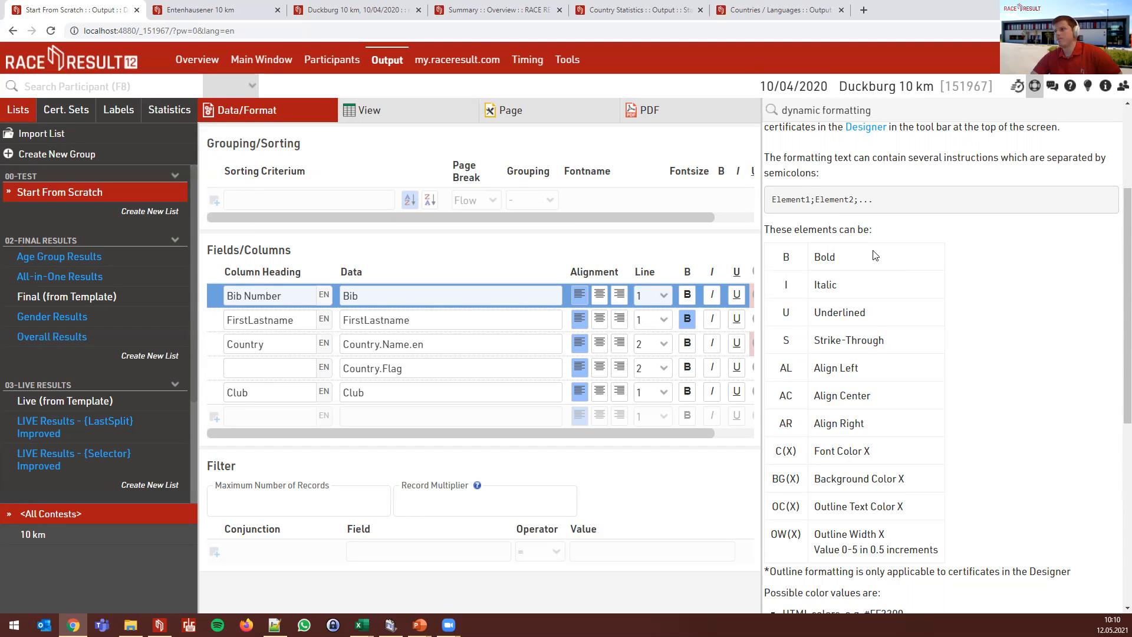
{"action": "scroll", "coordinate": [873, 255], "scroll_direction": "down", "scroll_amount": 1}
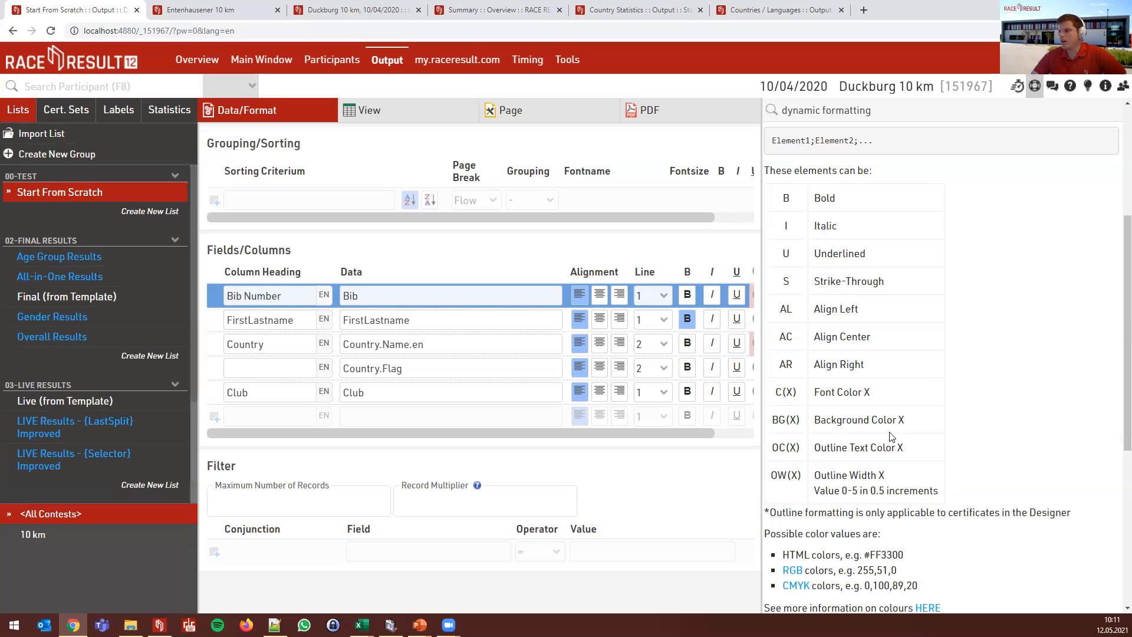
{"action": "scroll", "coordinate": [884, 247], "scroll_direction": "down", "scroll_amount": 3}
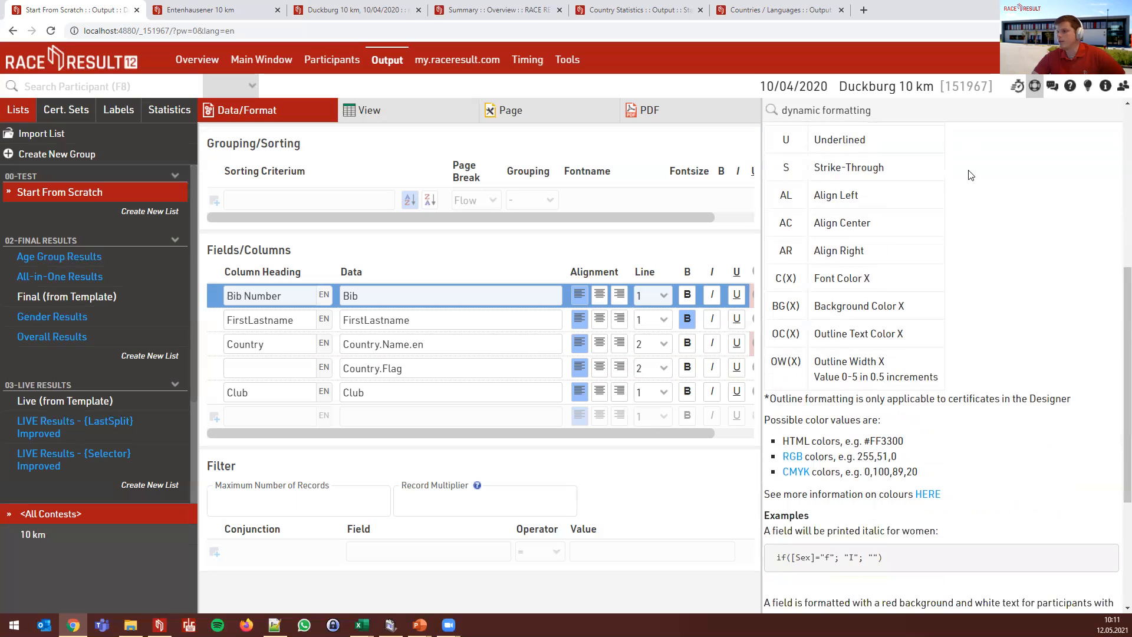
{"action": "scroll", "coordinate": [871, 258], "scroll_direction": "down", "scroll_amount": 1}
{"action": "scroll", "coordinate": [871, 258], "scroll_direction": "down", "scroll_amount": 2}
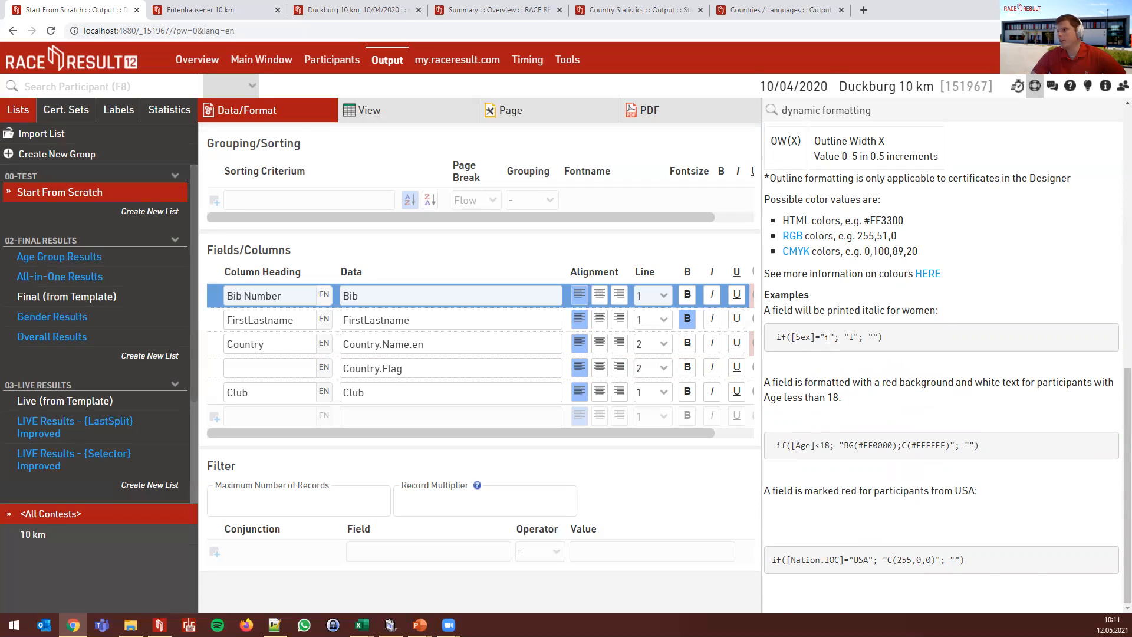
{"action": "left_click_drag", "start_coordinate": [844, 336], "coordinate": [859, 336]}
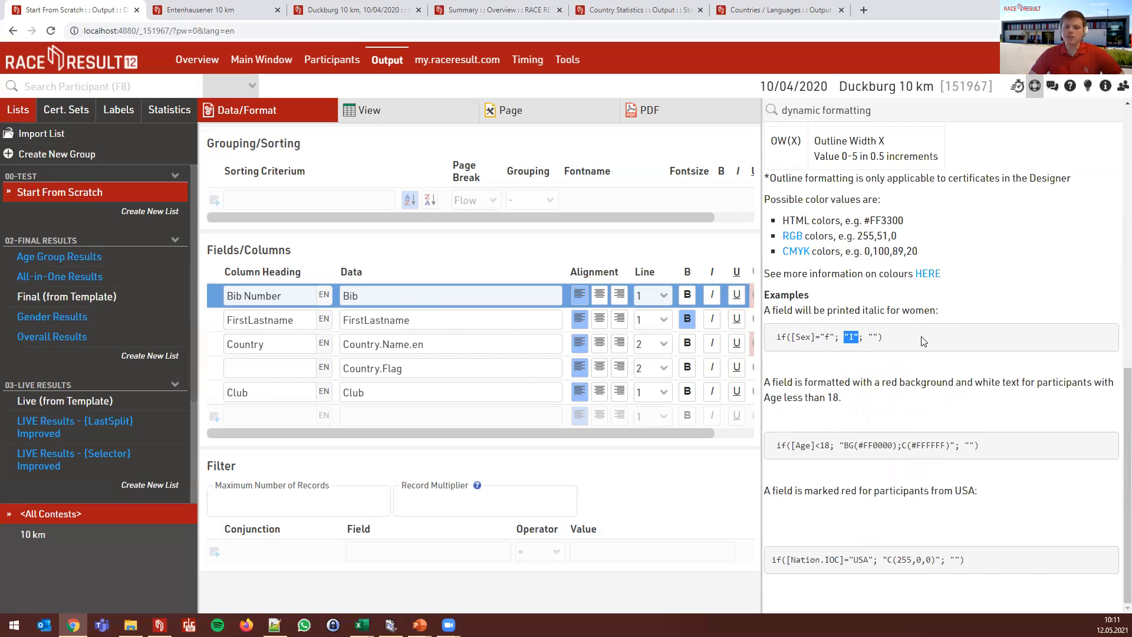
{"action": "left_click_drag", "start_coordinate": [869, 336], "coordinate": [880, 337]}
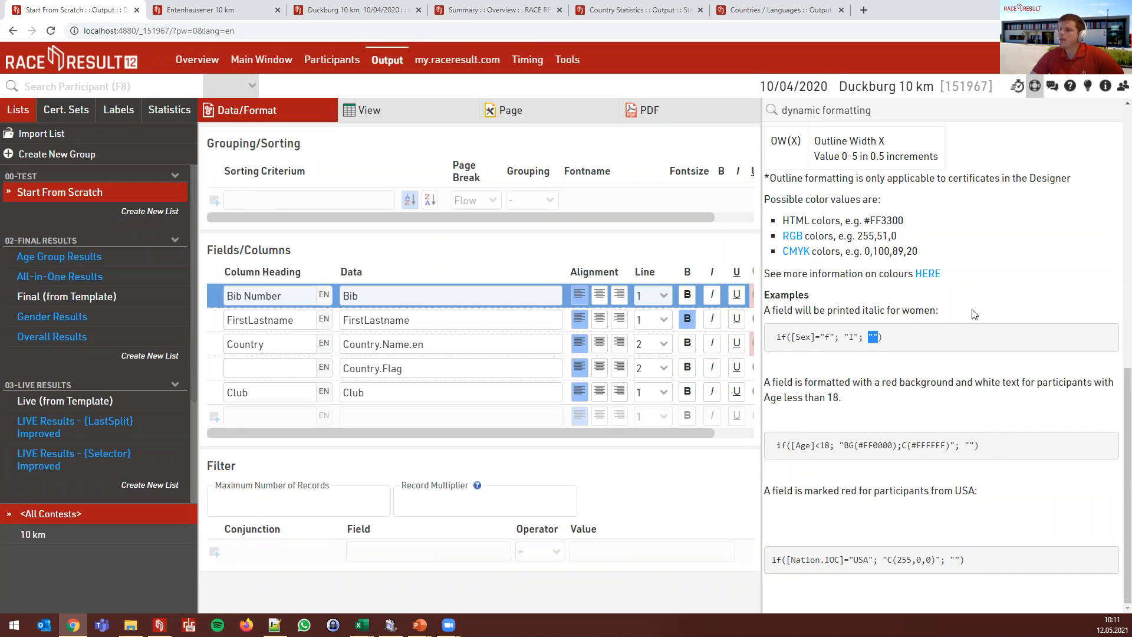
{"action": "left_click", "coordinate": [877, 371]}
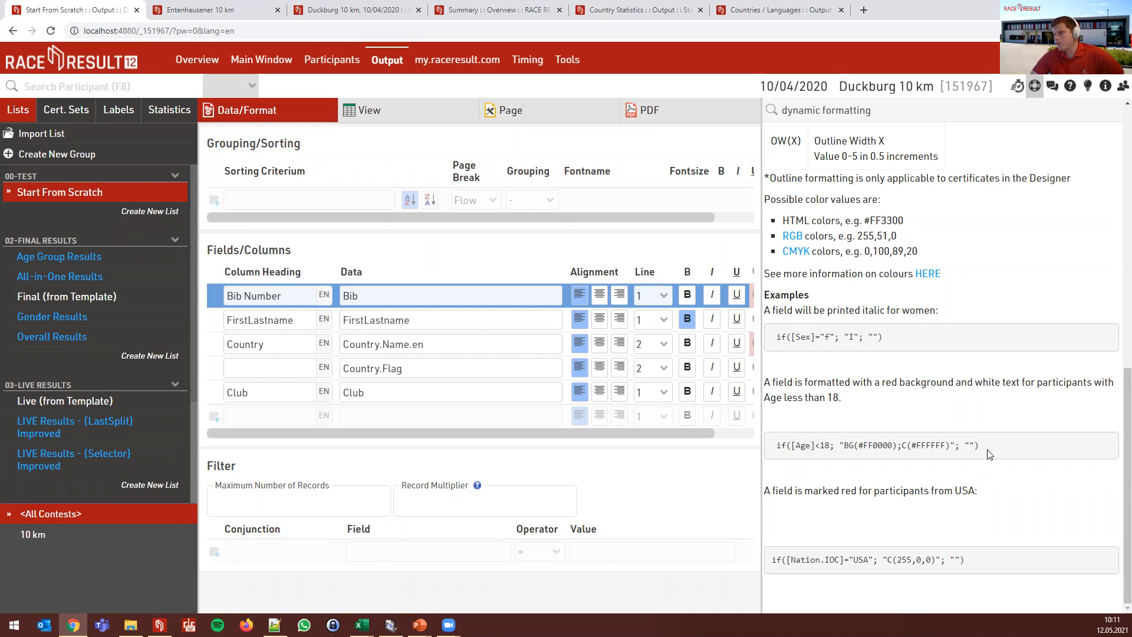
{"action": "left_click_drag", "start_coordinate": [986, 448], "coordinate": [770, 449]}
{"action": "key", "text": "ctrl+c"}
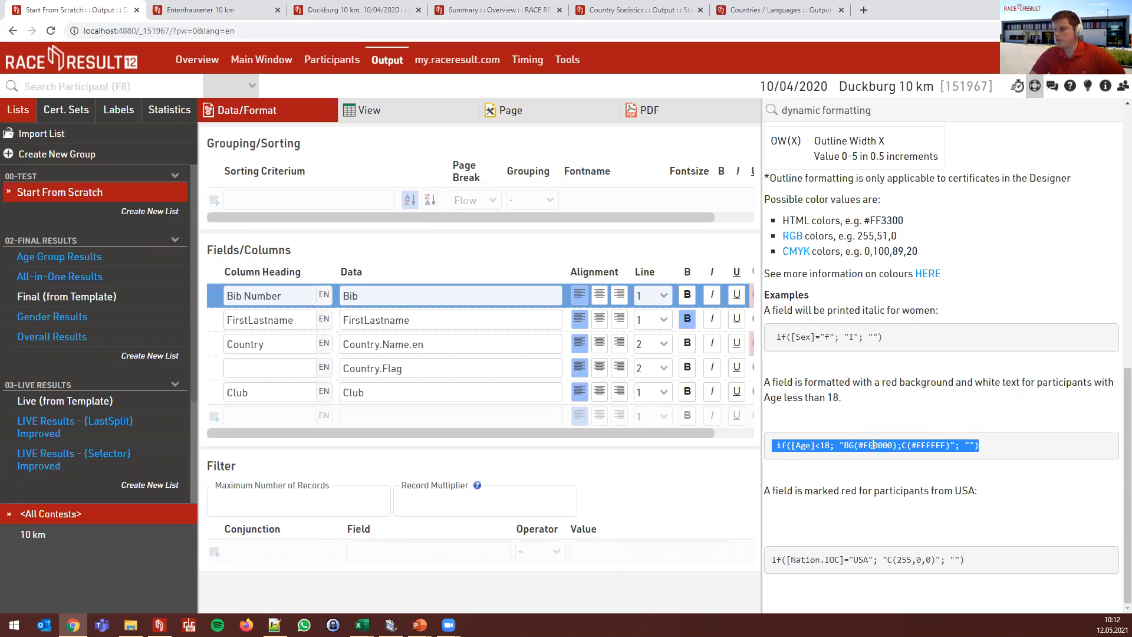
{"action": "left_click", "coordinate": [795, 347]}
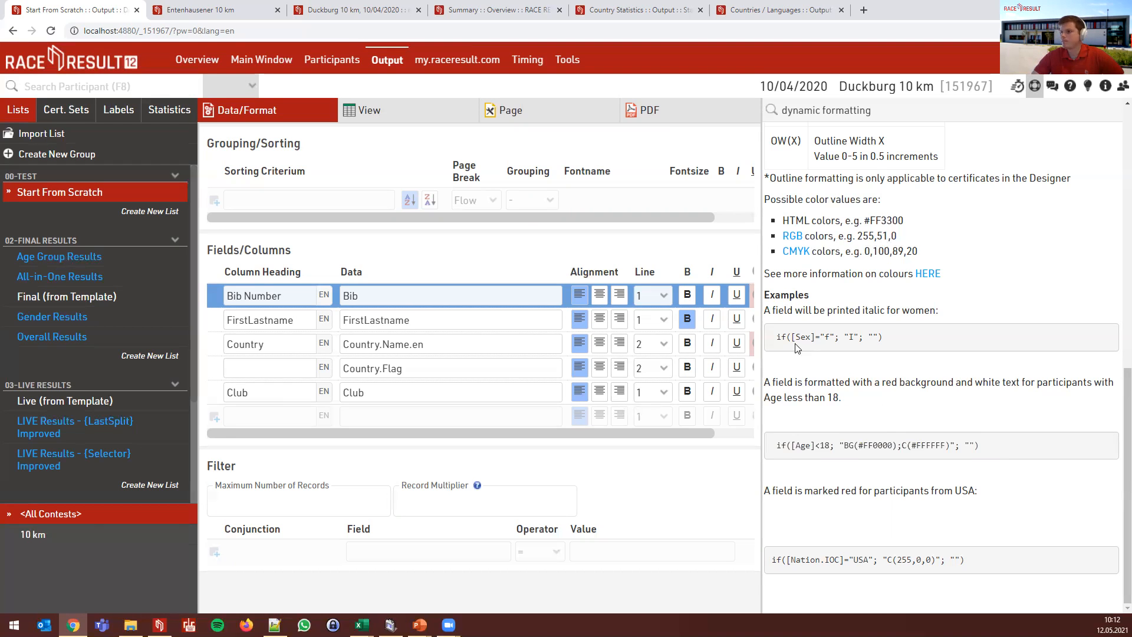
{"action": "left_click", "coordinate": [1035, 86]}
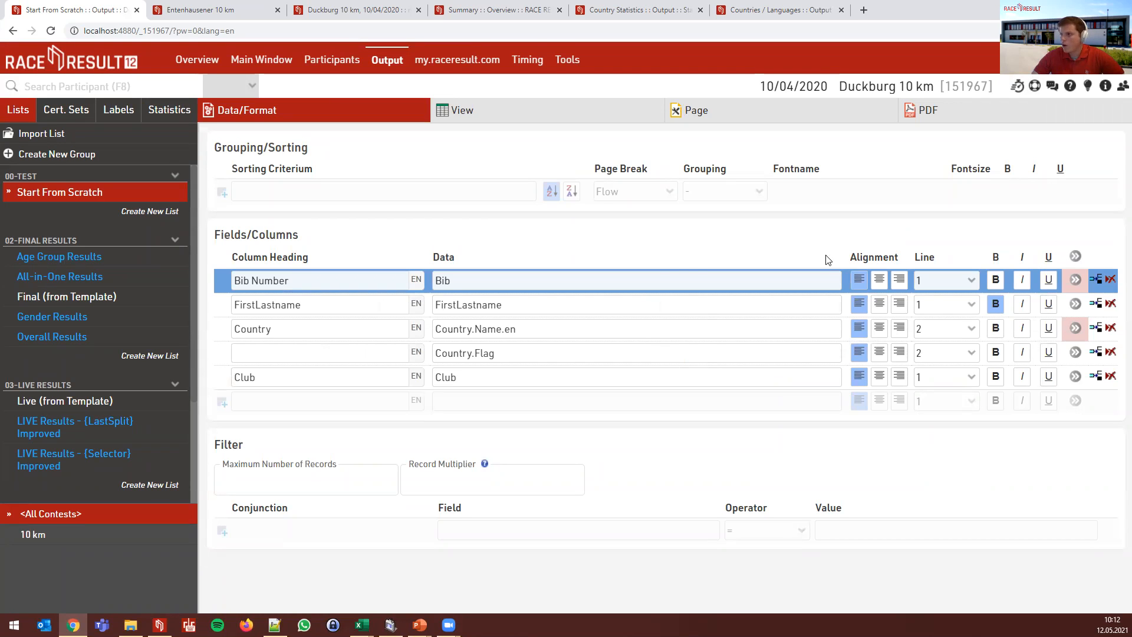
- Add the dynamic formatting rule if([Bib]<10; "BG(#FF0000);C(#FFFFFF)"; "") and preview the list
{"action": "left_click", "coordinate": [1075, 257]}
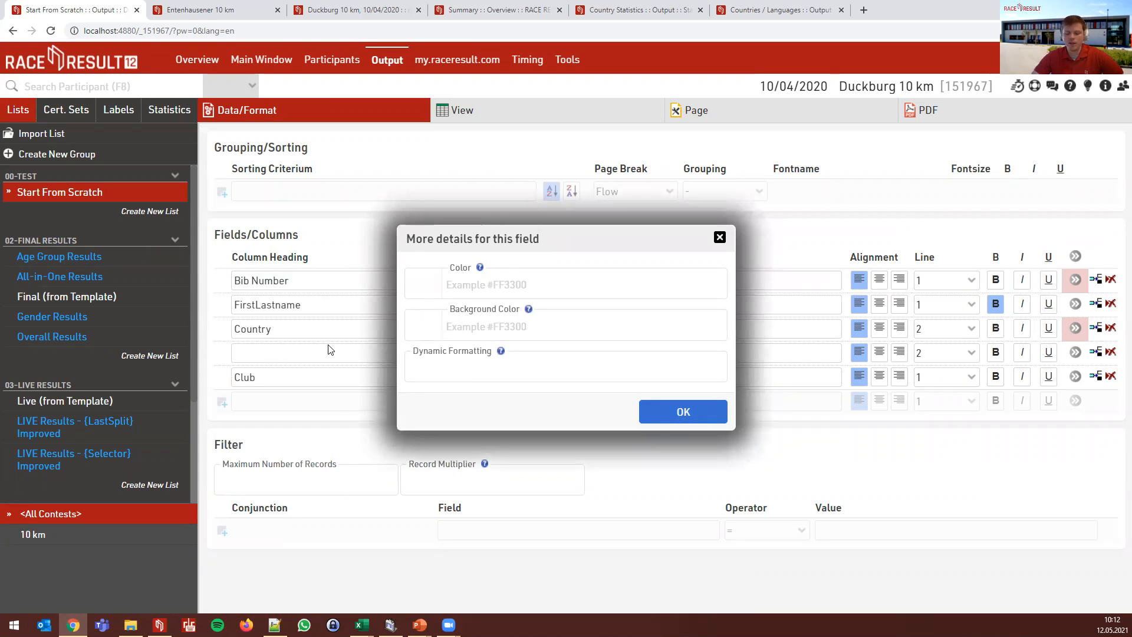
{"action": "left_click", "coordinate": [528, 371]}
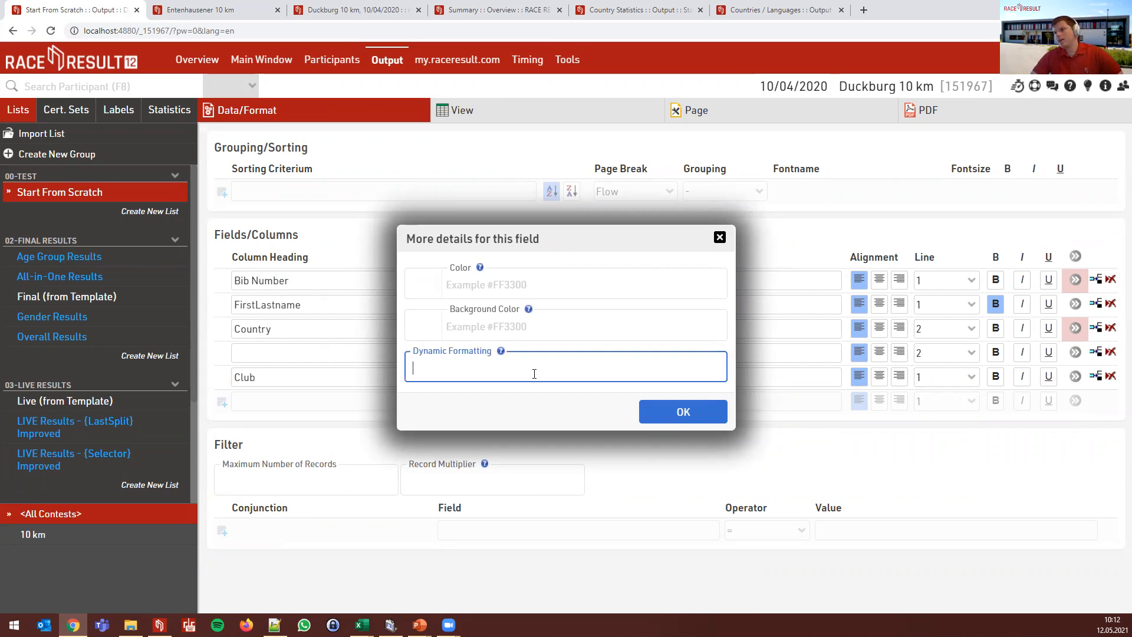
{"action": "key", "text": "ctrl+v"}
{"action": "double_click", "coordinate": [444, 369]}
{"action": "type", "text": "Bib"}
{"action": "key", "text": "Delete"}
{"action": "key", "text": "Delete"}
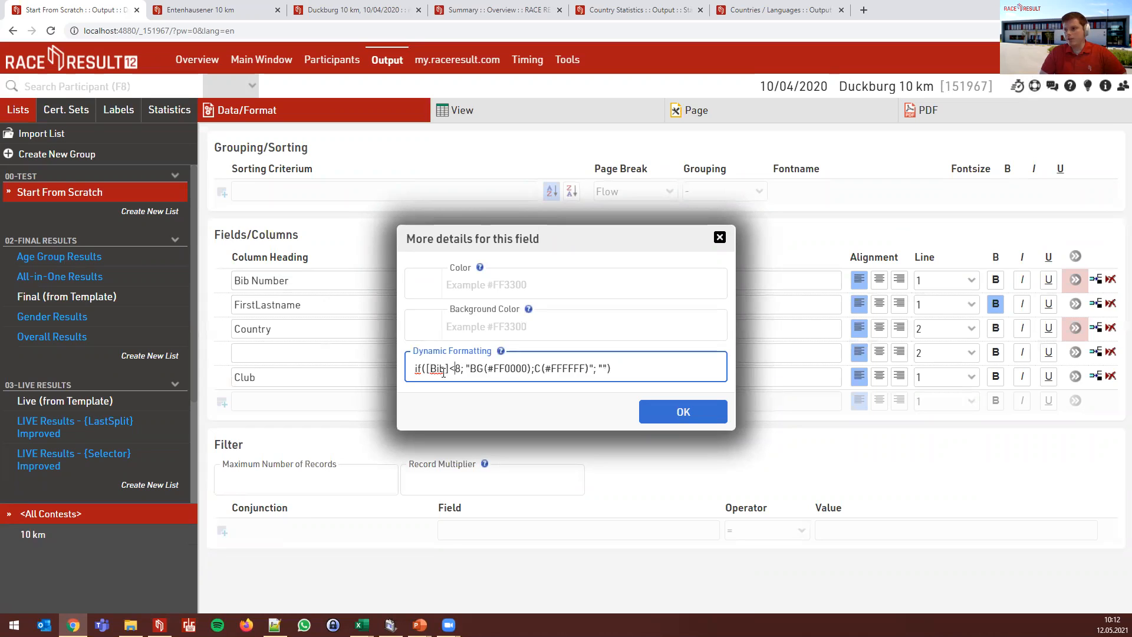
{"action": "type", "text": "10"}
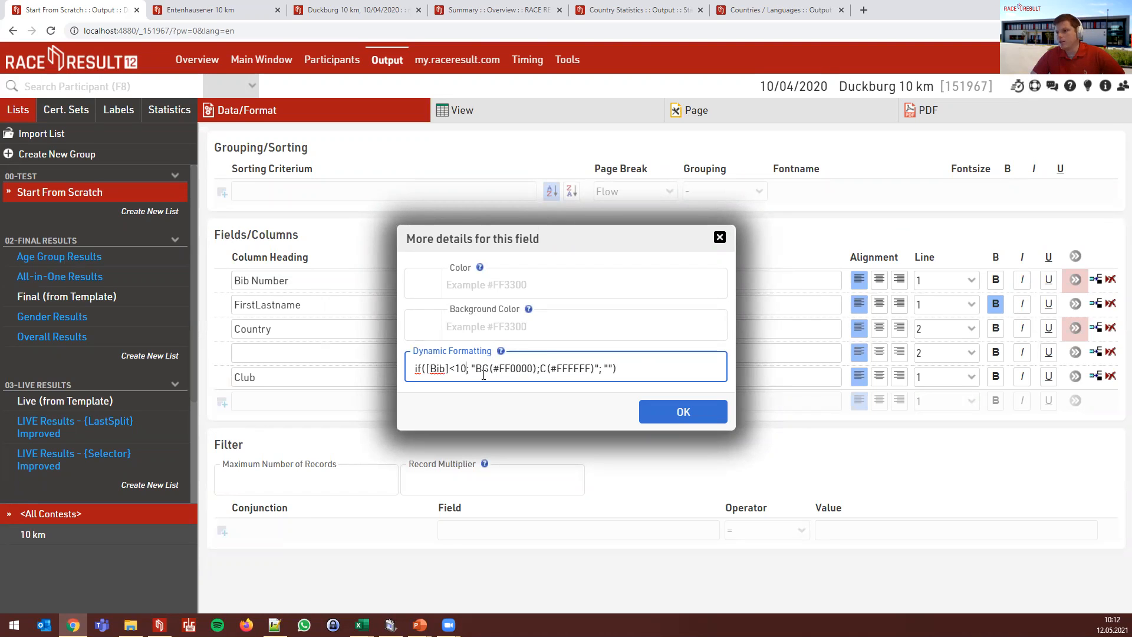
{"action": "left_click", "coordinate": [534, 368]}
{"action": "key", "text": "BackSpace"}
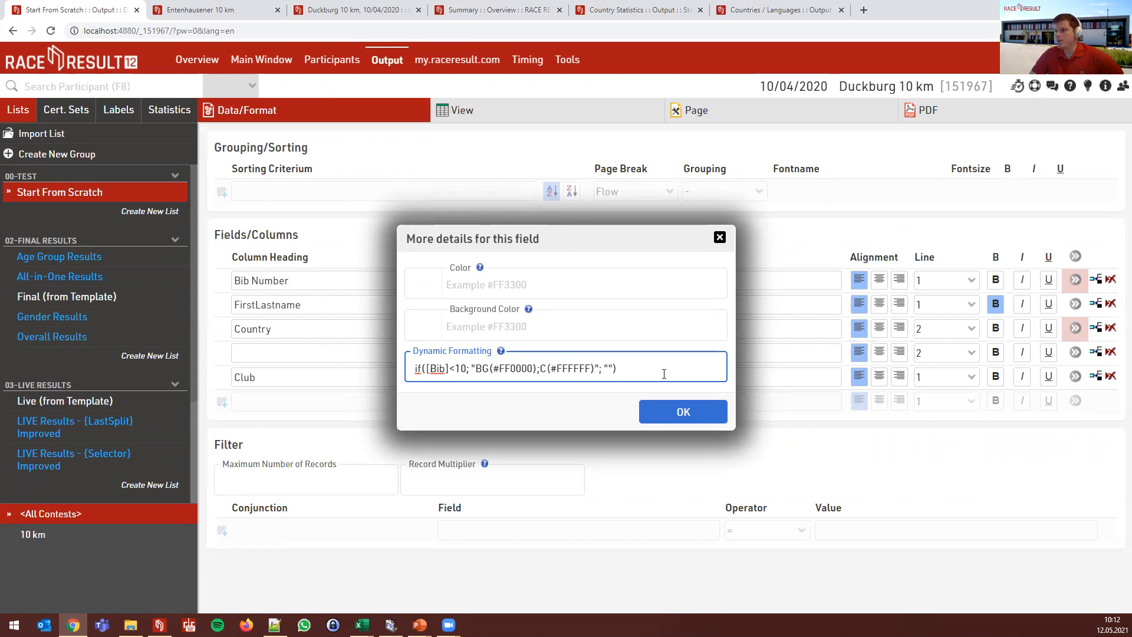
{"action": "left_click", "coordinate": [684, 412]}
{"action": "left_click", "coordinate": [486, 114]}
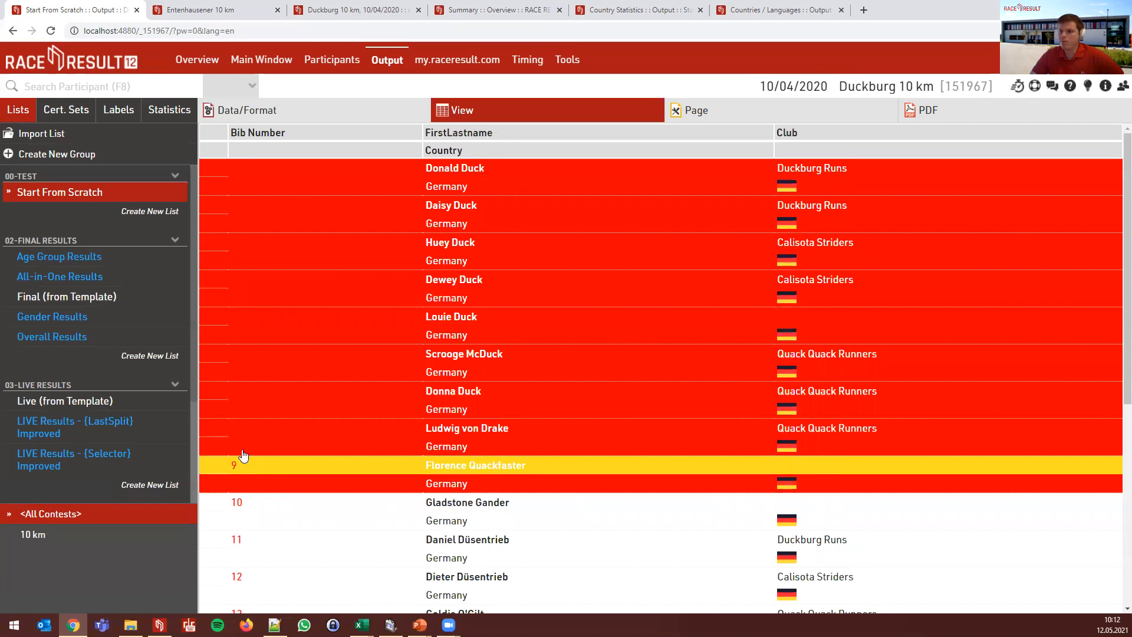
- Look through the Country, Bib Number and row-wide formatting details dialogs
{"action": "left_click", "coordinate": [272, 122]}
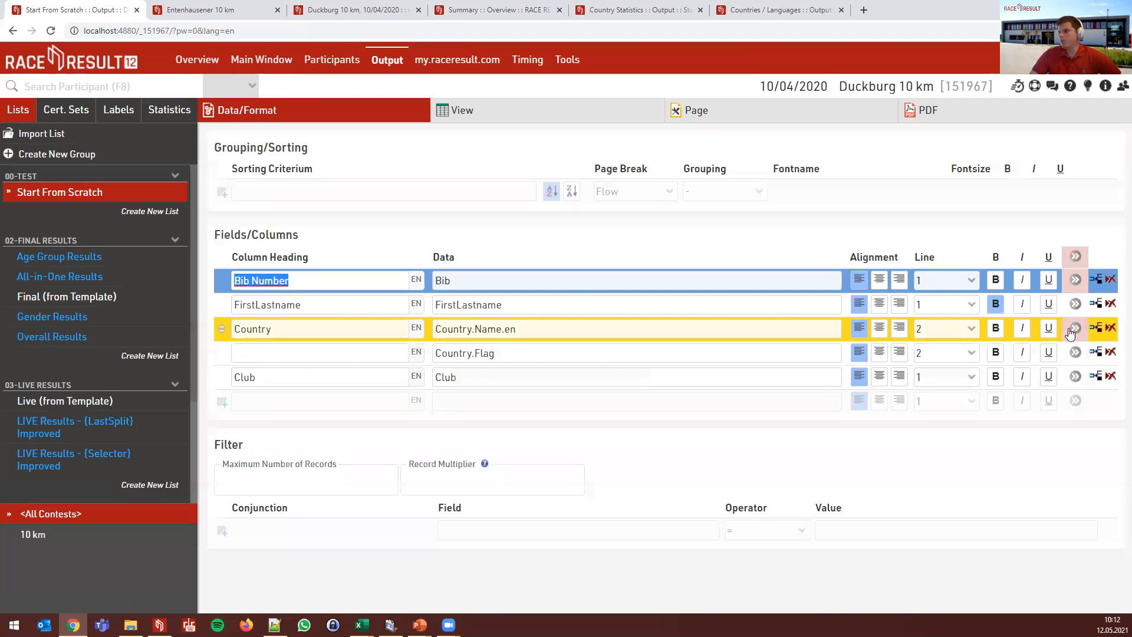
{"action": "left_click", "coordinate": [1072, 331]}
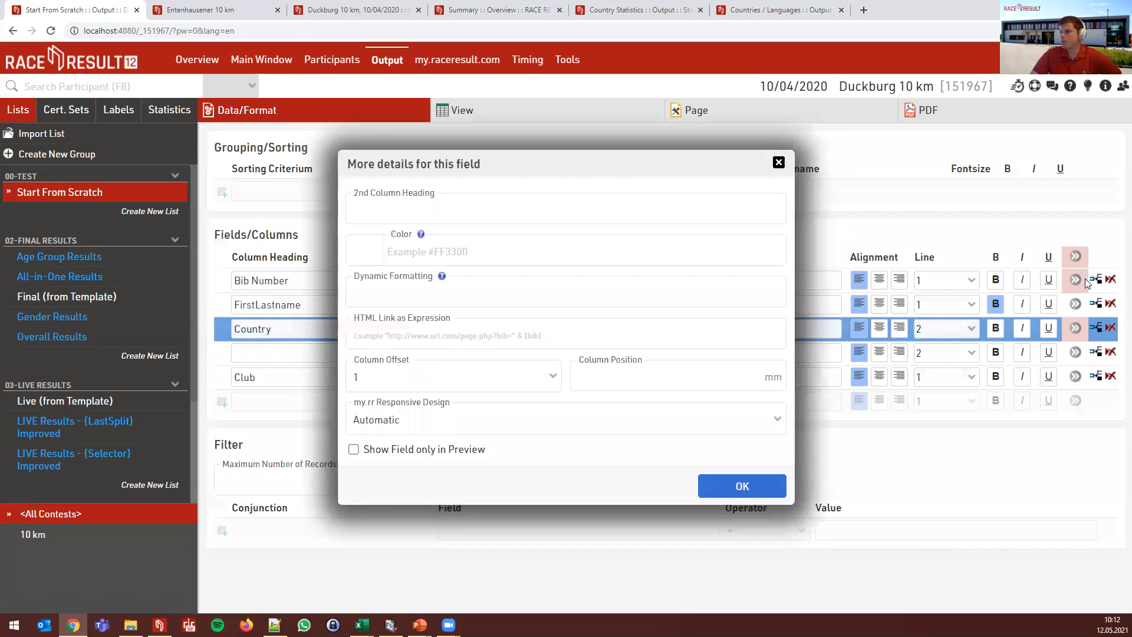
{"action": "left_click", "coordinate": [1088, 284]}
{"action": "left_click", "coordinate": [1075, 279]}
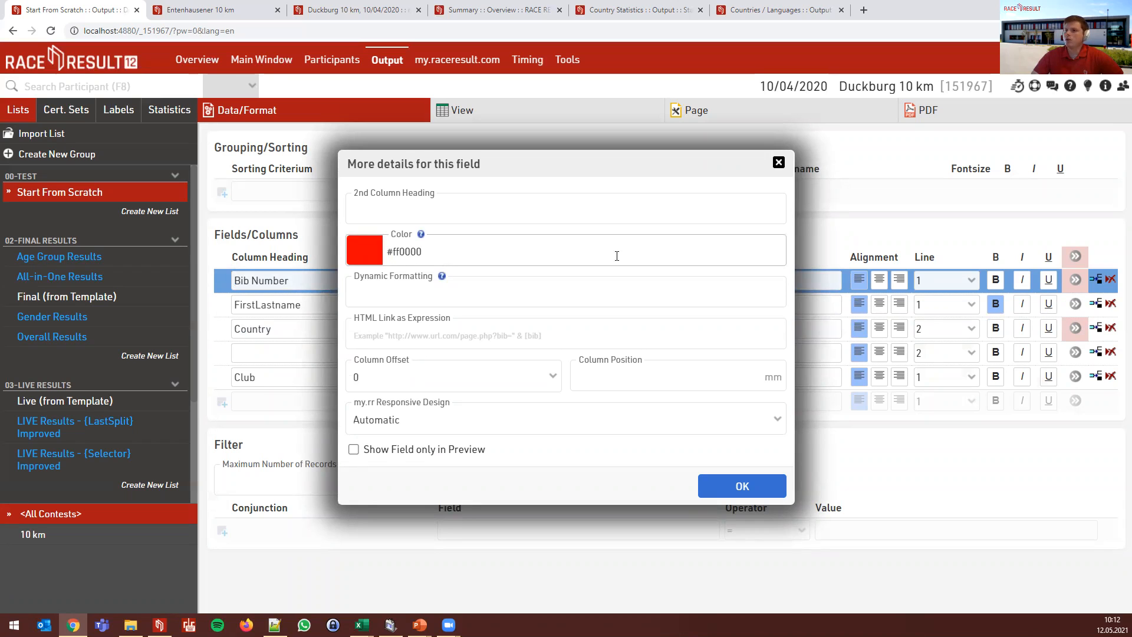
{"action": "left_click", "coordinate": [1078, 257]}
{"action": "left_click", "coordinate": [1078, 257]}
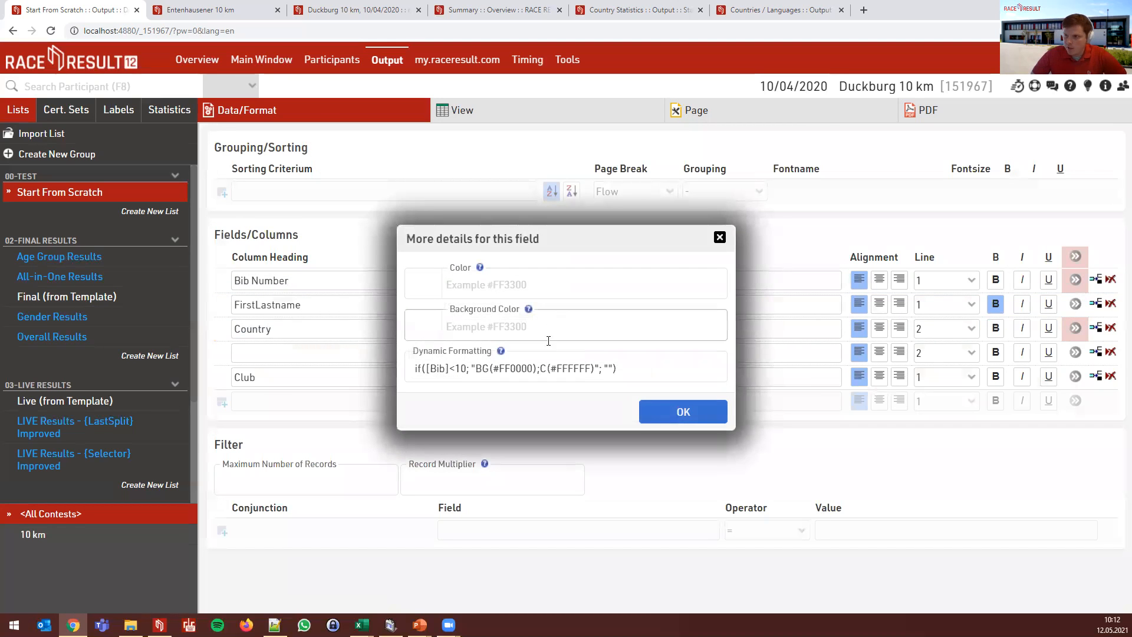
{"action": "left_click", "coordinate": [1071, 285]}
- Clear Bib Number's #ff0000 colour and preview the list again
{"action": "left_click", "coordinate": [1075, 279]}
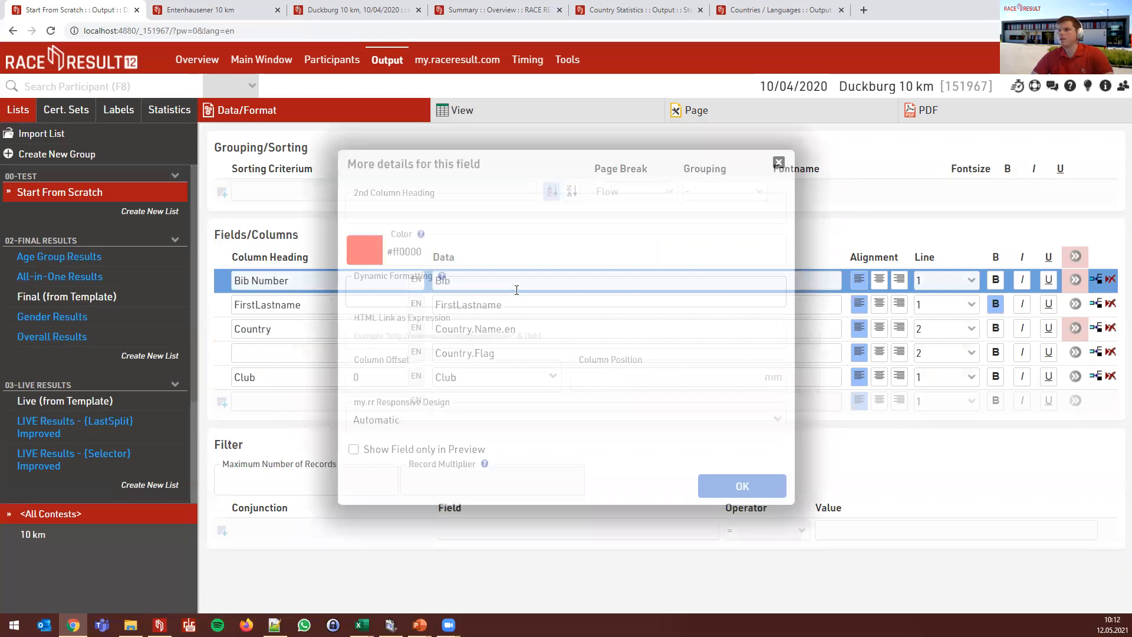
{"action": "key", "text": "ctrl+a"}
{"action": "key", "text": "BackSpace"}
{"action": "left_click", "coordinate": [742, 486]}
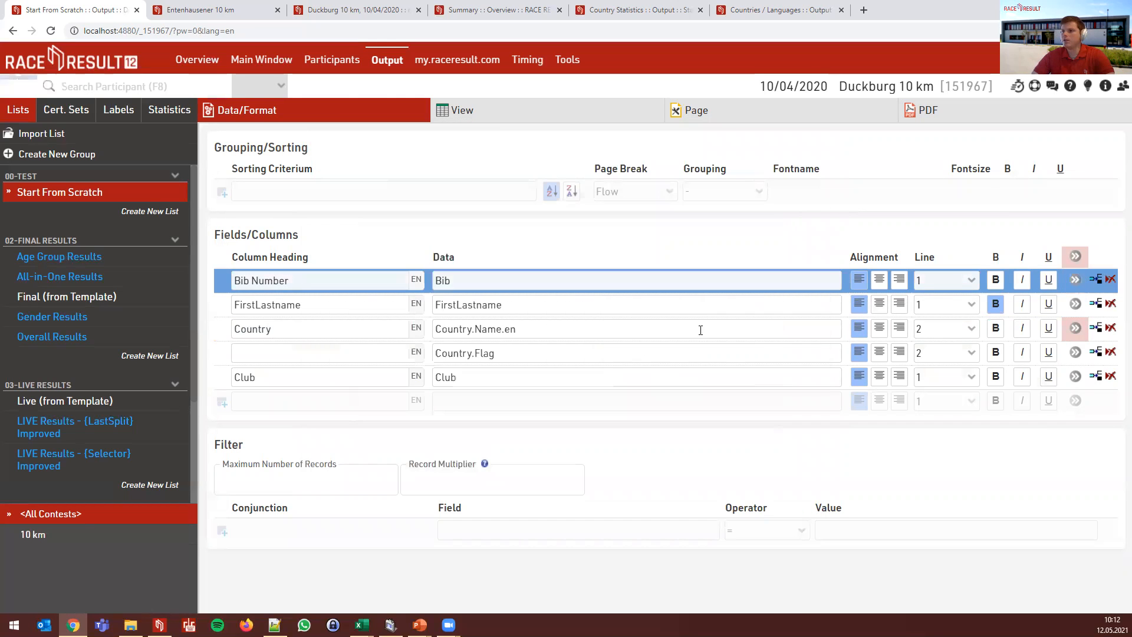
{"action": "left_click", "coordinate": [482, 111]}
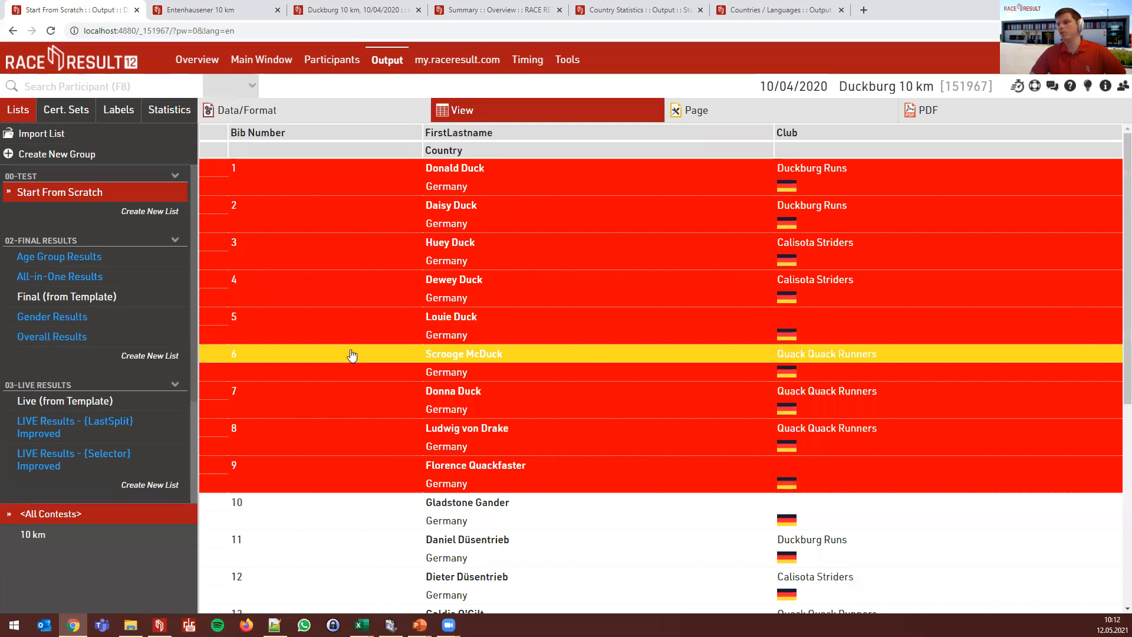
{"action": "left_click", "coordinate": [324, 118]}
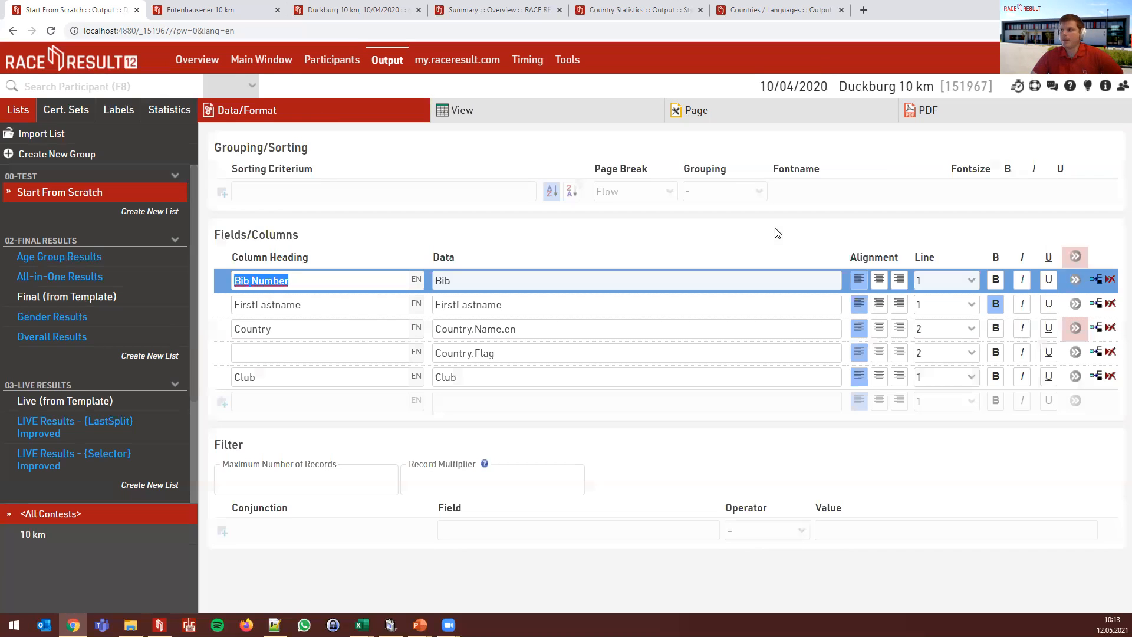
{"action": "left_click", "coordinate": [1075, 281]}
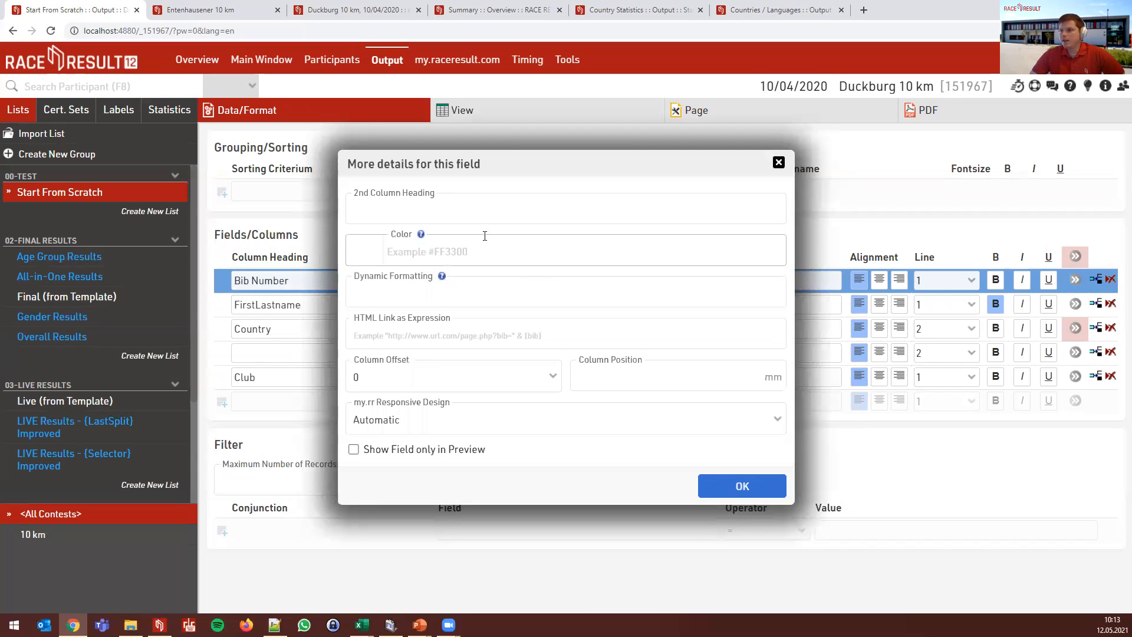
{"action": "left_click", "coordinate": [583, 330]}
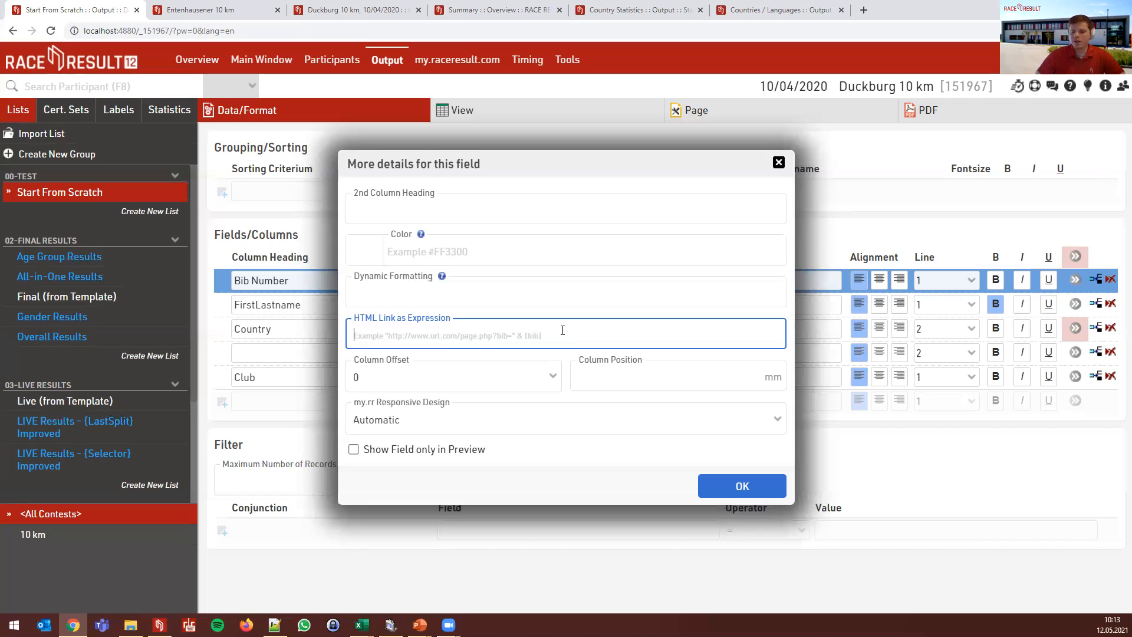
{"action": "type", "text": "["}
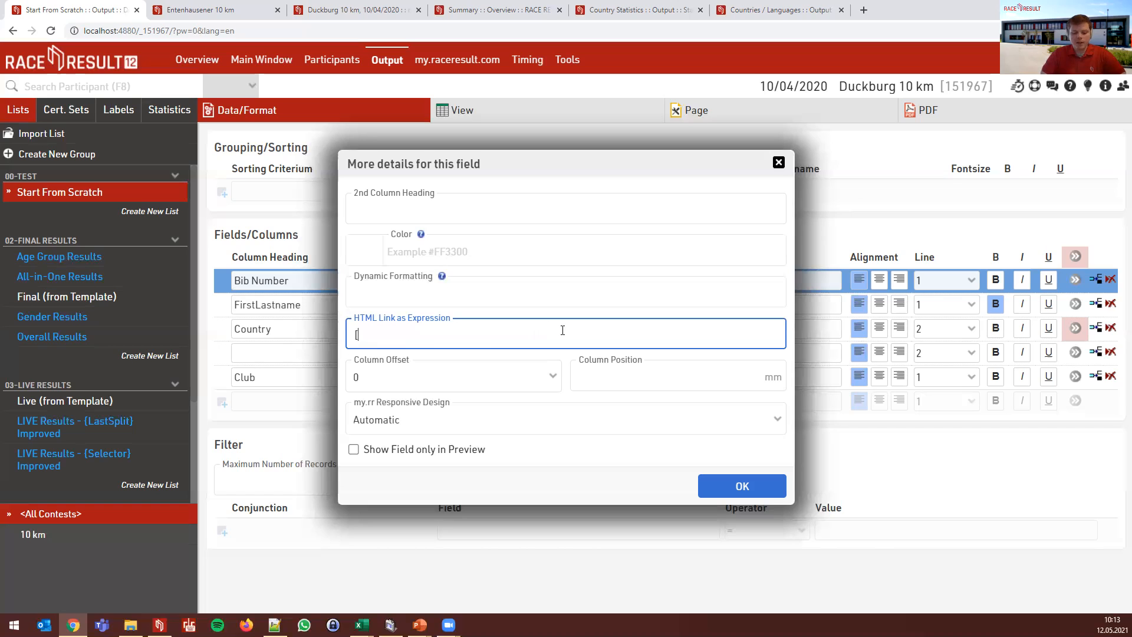
{"action": "type", "text": "Virtual"}
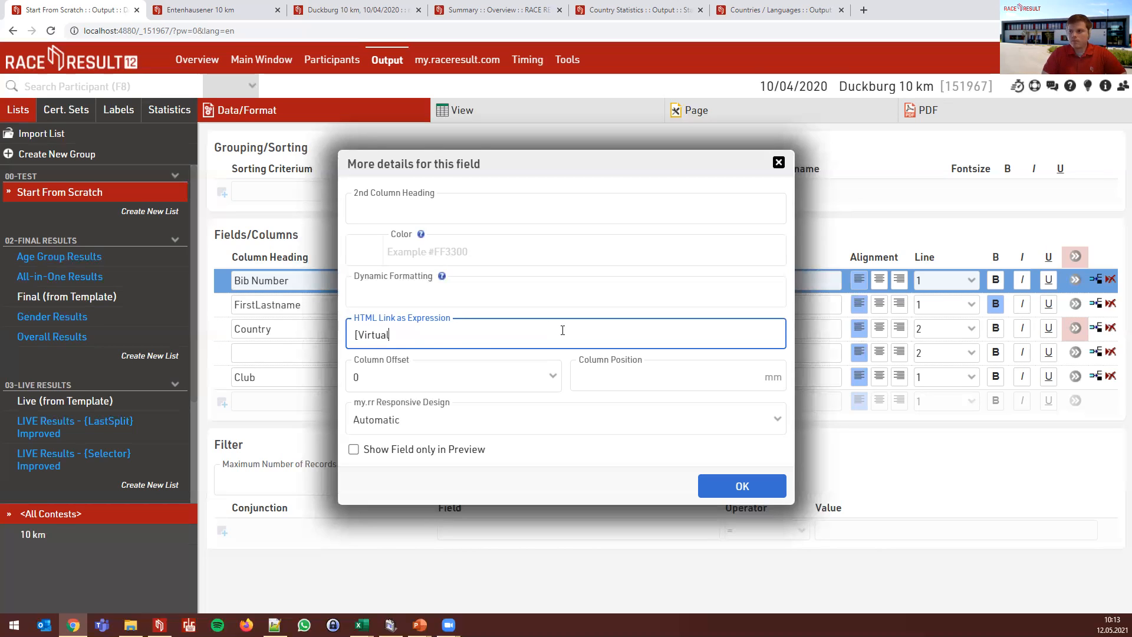
{"action": "type", "text": "_Upload]"}
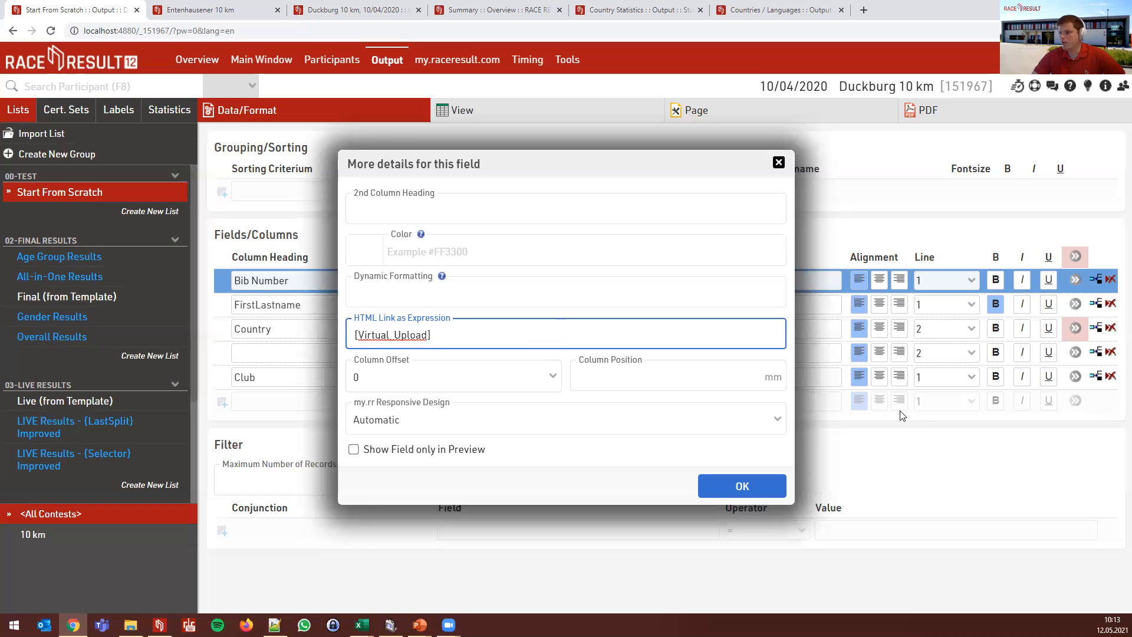
{"action": "triple_click", "coordinate": [439, 337]}
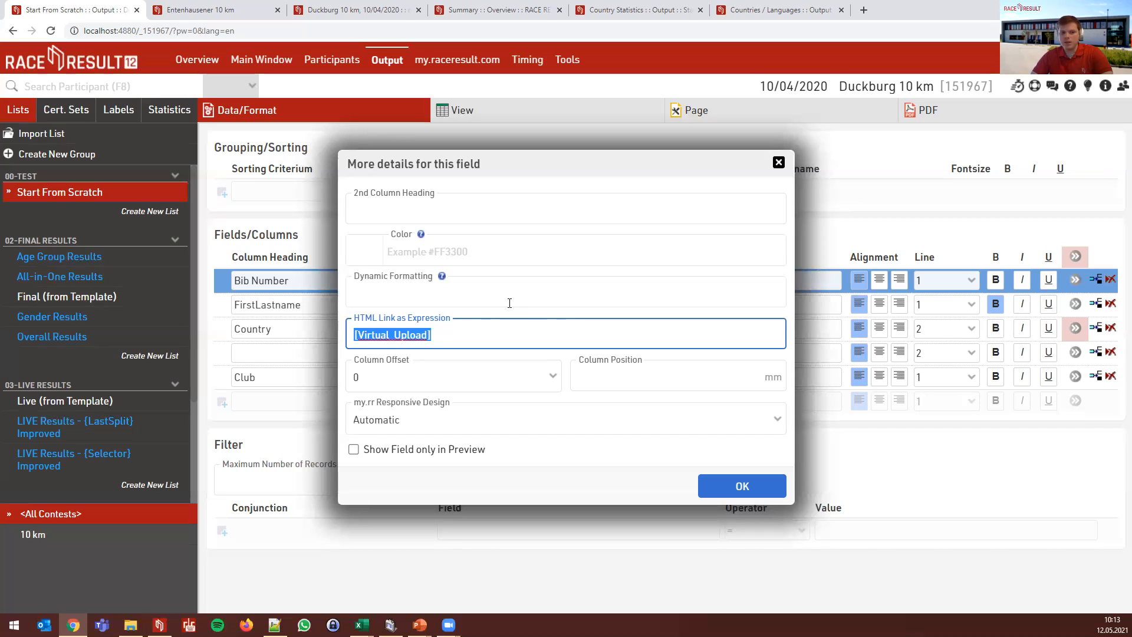
{"action": "key", "text": "BackSpace"}
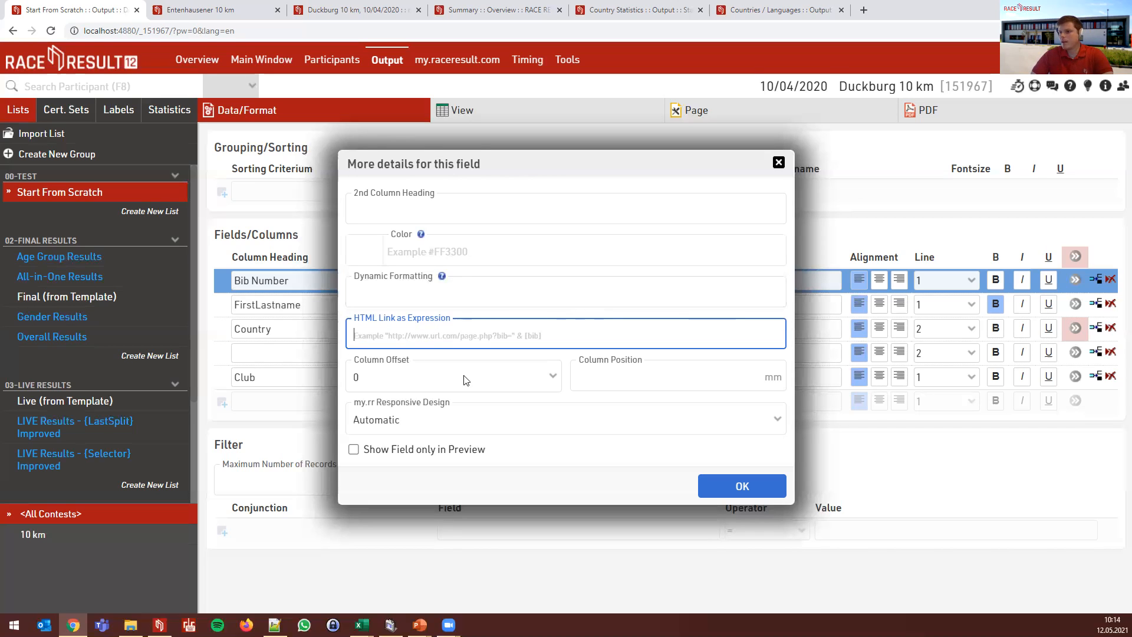
{"action": "left_click", "coordinate": [606, 372]}
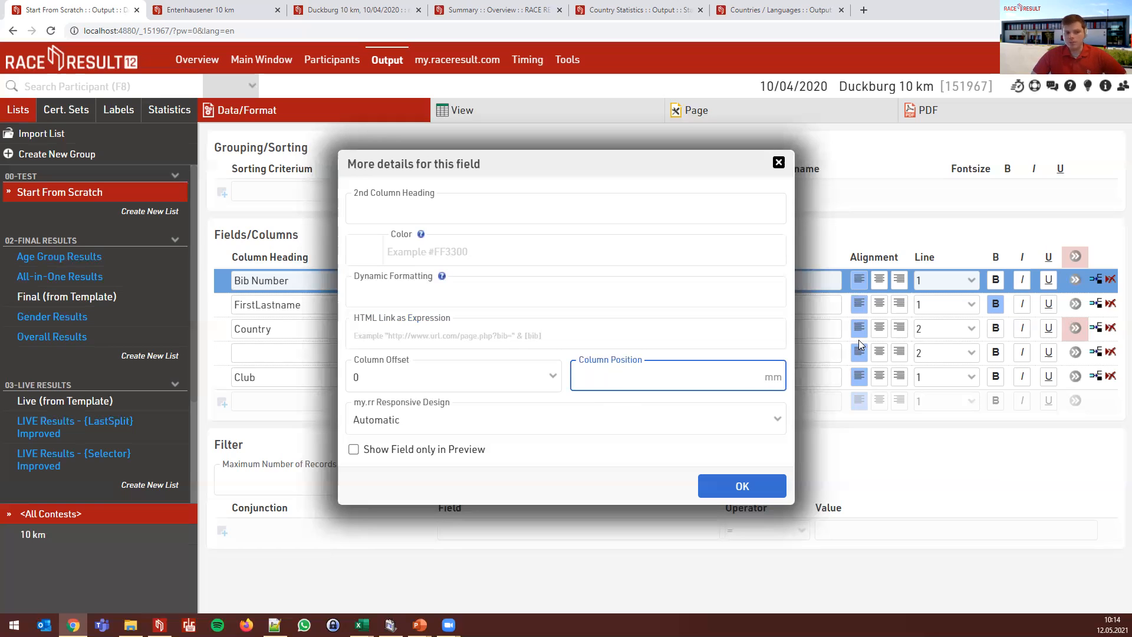
{"action": "left_click", "coordinate": [779, 163]}
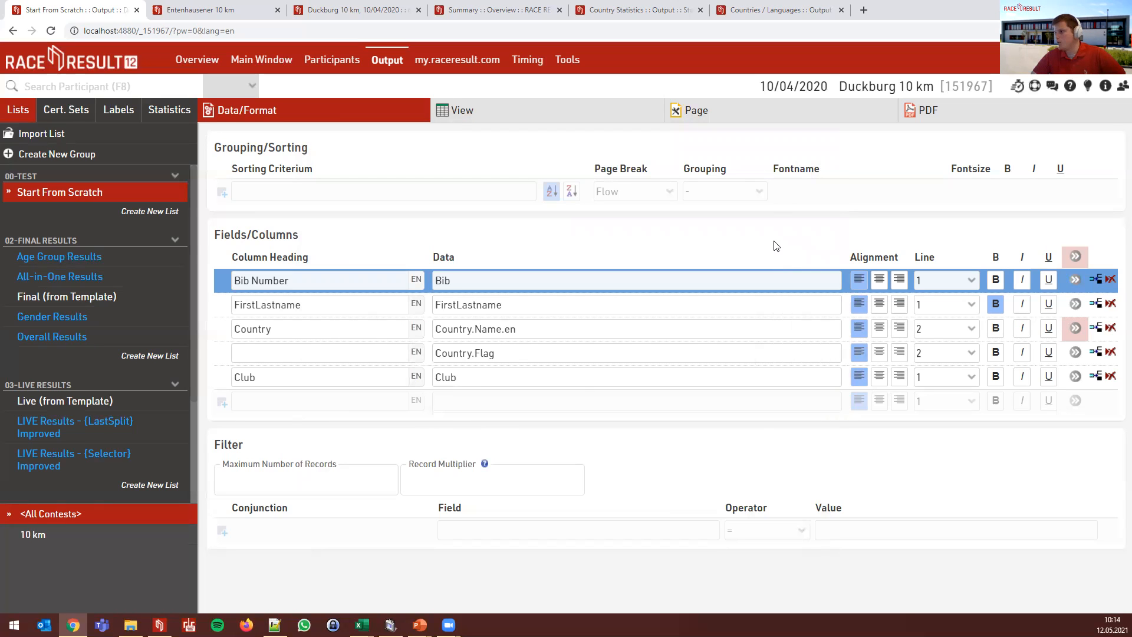
- Check Bib Number's details and the list preview, then bring up the Country field's details
{"action": "left_click", "coordinate": [1077, 281]}
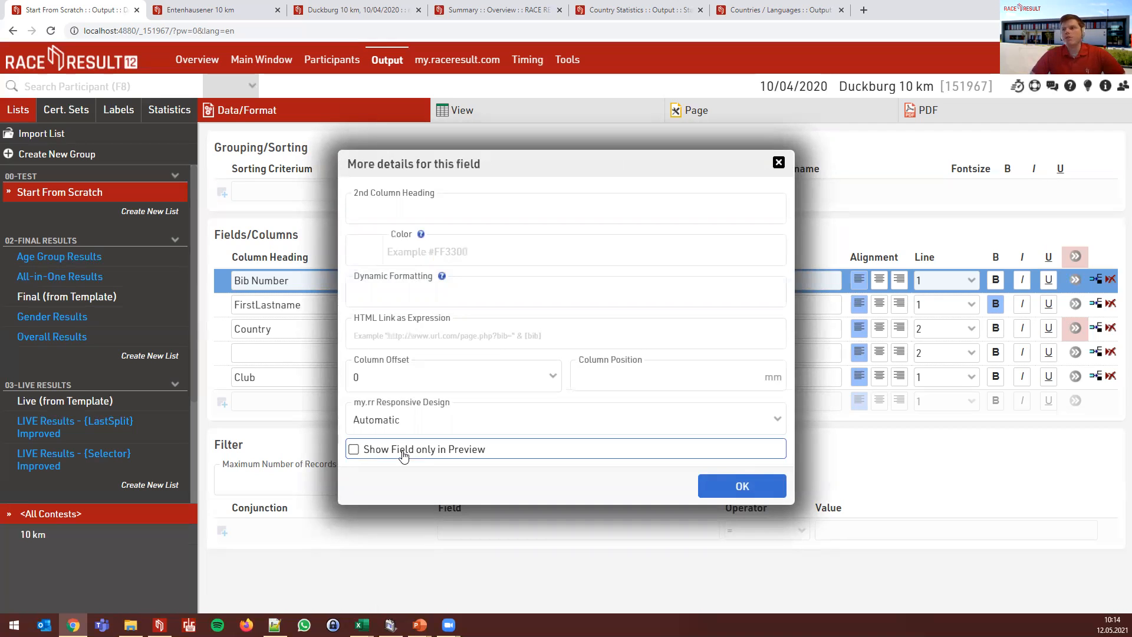
{"action": "left_click", "coordinate": [492, 109]}
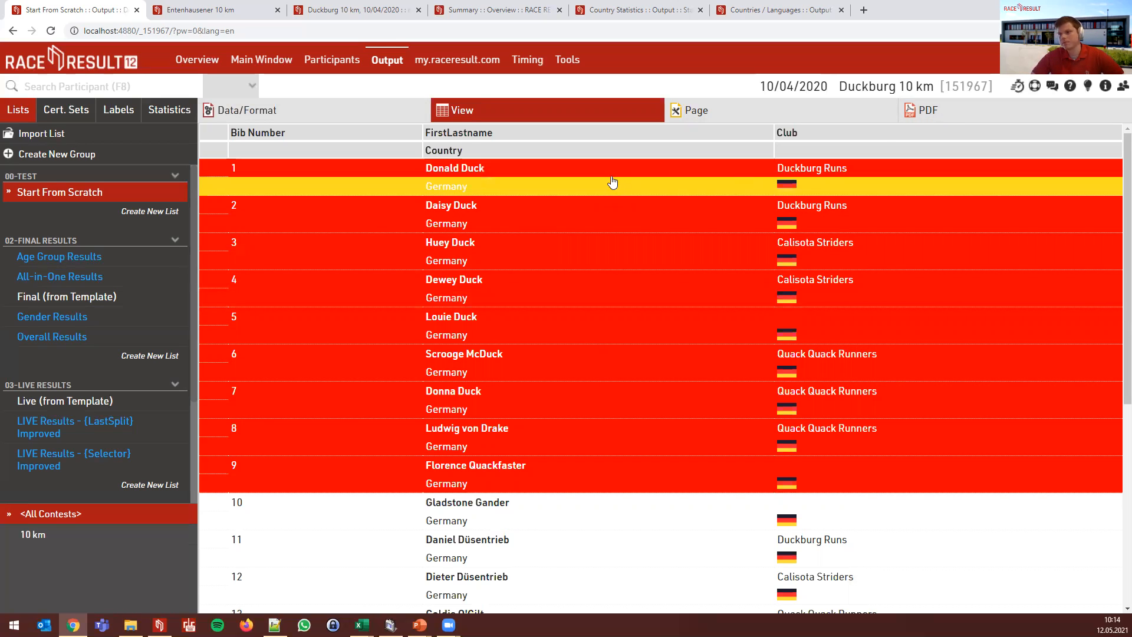
{"action": "left_click", "coordinate": [363, 116]}
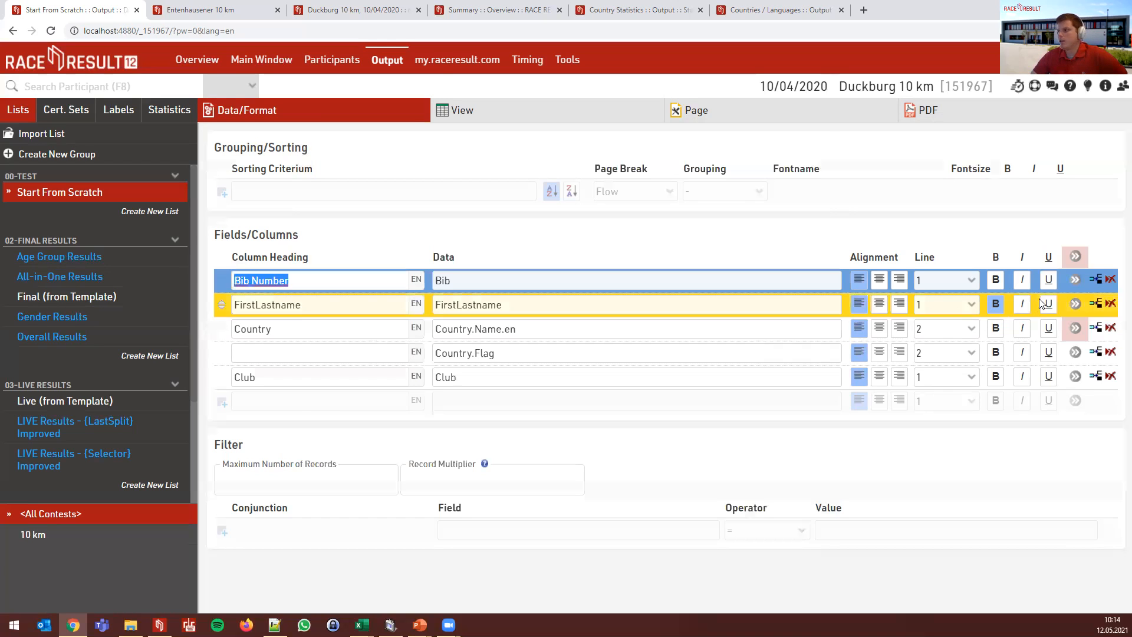
{"action": "left_click", "coordinate": [1075, 327]}
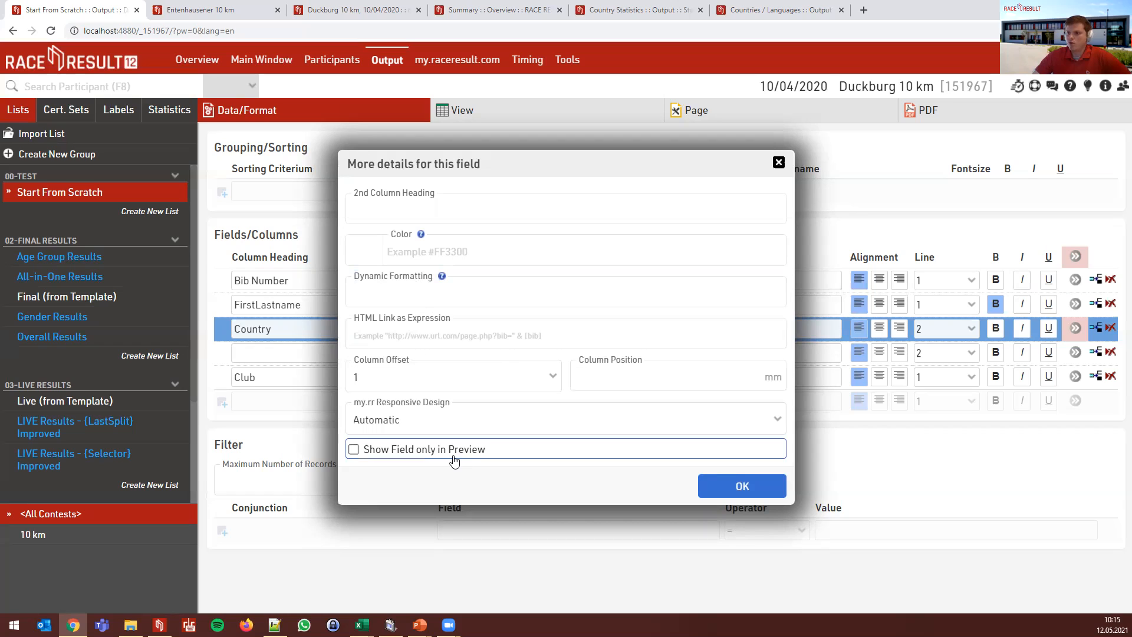
- Review the Country field's my.rr Responsive Design choices, leaving it at Automatic
{"action": "left_click", "coordinate": [619, 425]}
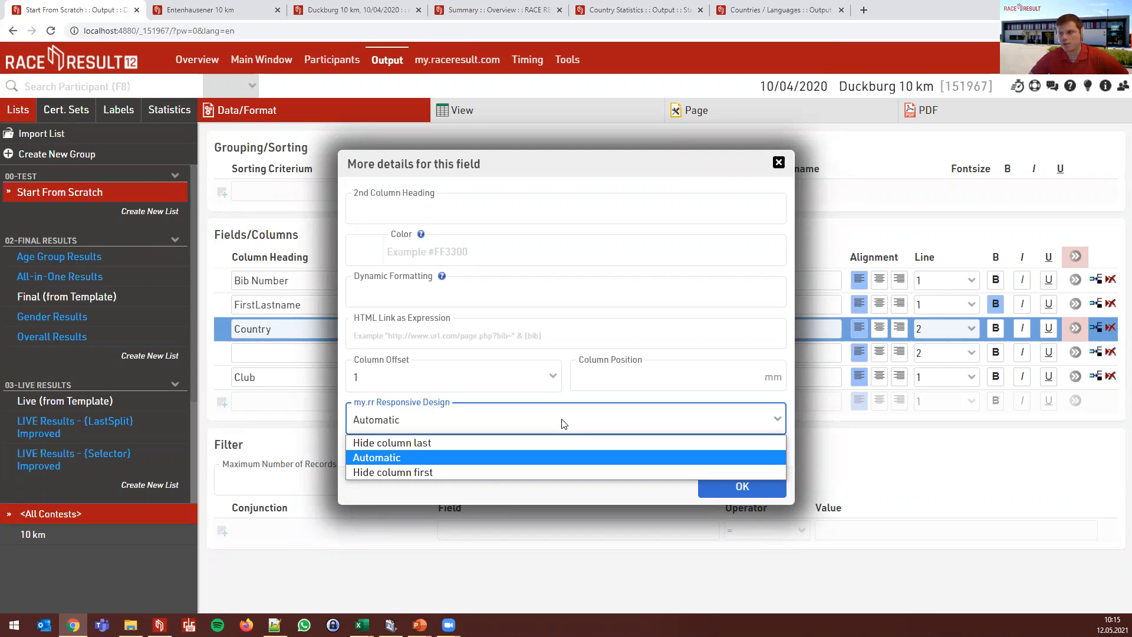
{"action": "left_click", "coordinate": [374, 504]}
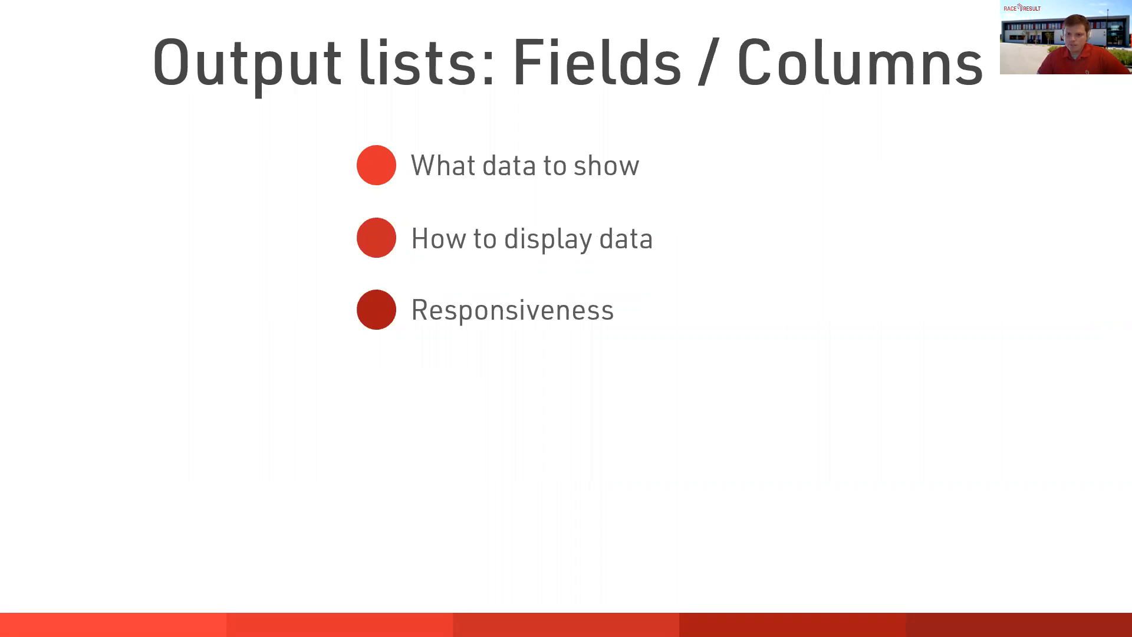
- Show the Responsive layout slide, then return to the Duckburg 10 km results page
{"action": "key", "text": "Right"}
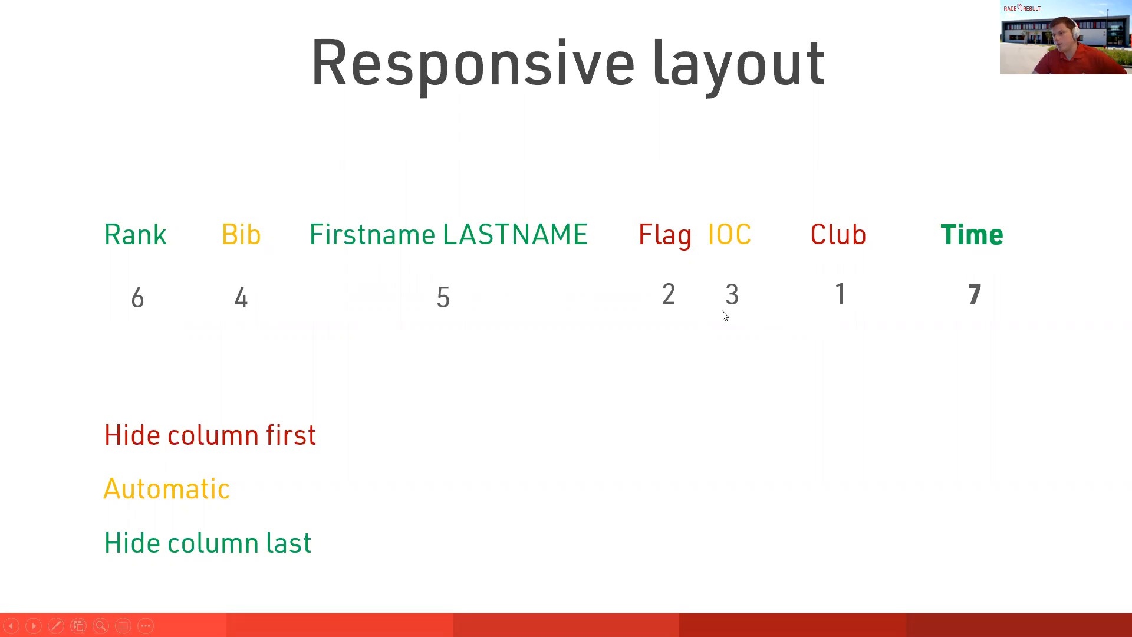
{"action": "key", "text": "alt+Tab"}
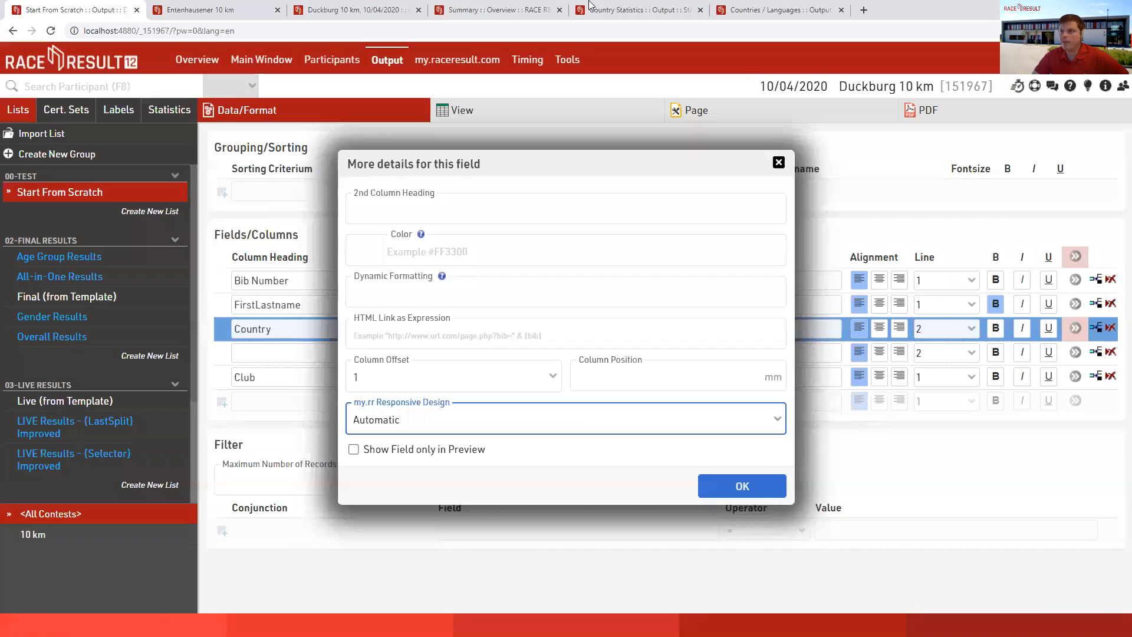
{"action": "left_click", "coordinate": [388, 9]}
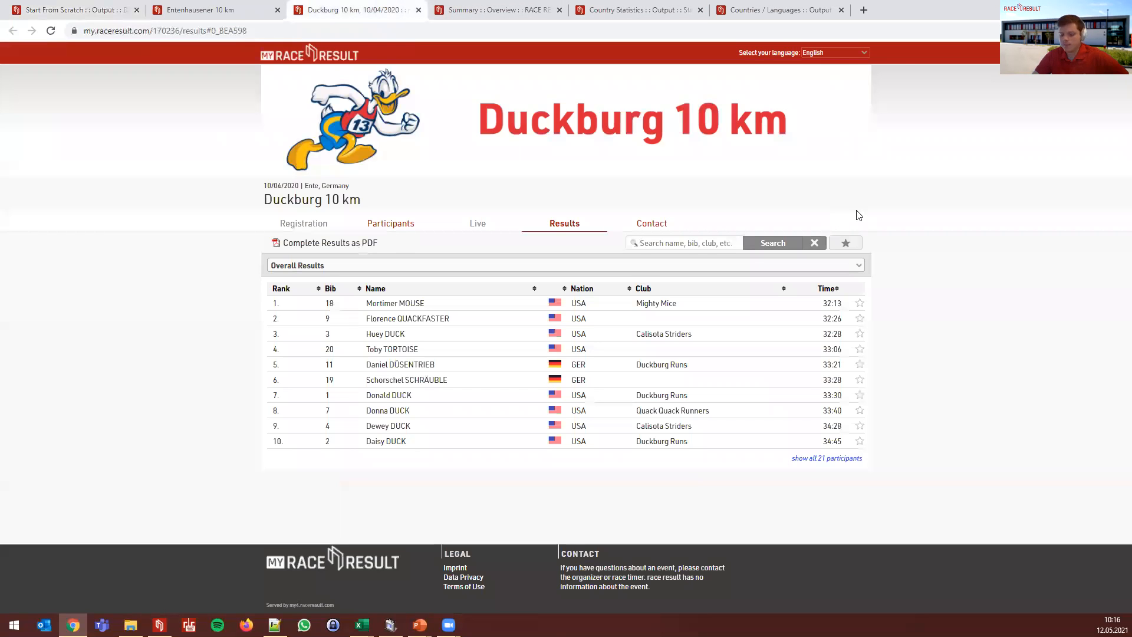
- Zoom the results page to 110% and narrow the device preview from 1309 to 999 px
{"action": "key", "text": "ctrl+plus"}
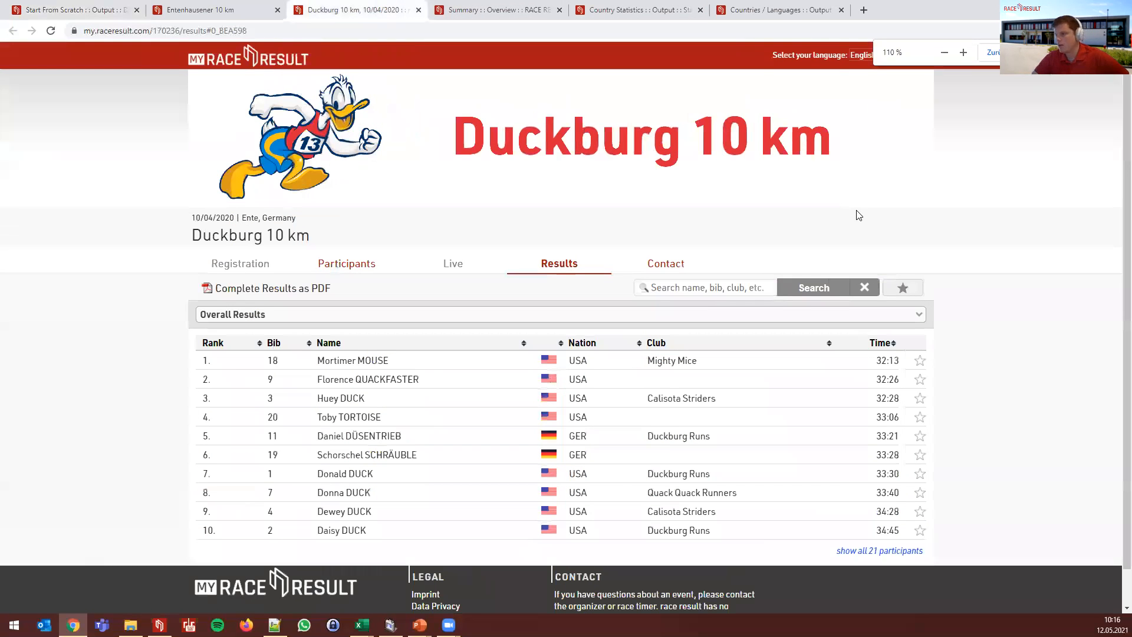
{"action": "scroll", "coordinate": [1003, 281], "scroll_direction": "down", "scroll_amount": 1}
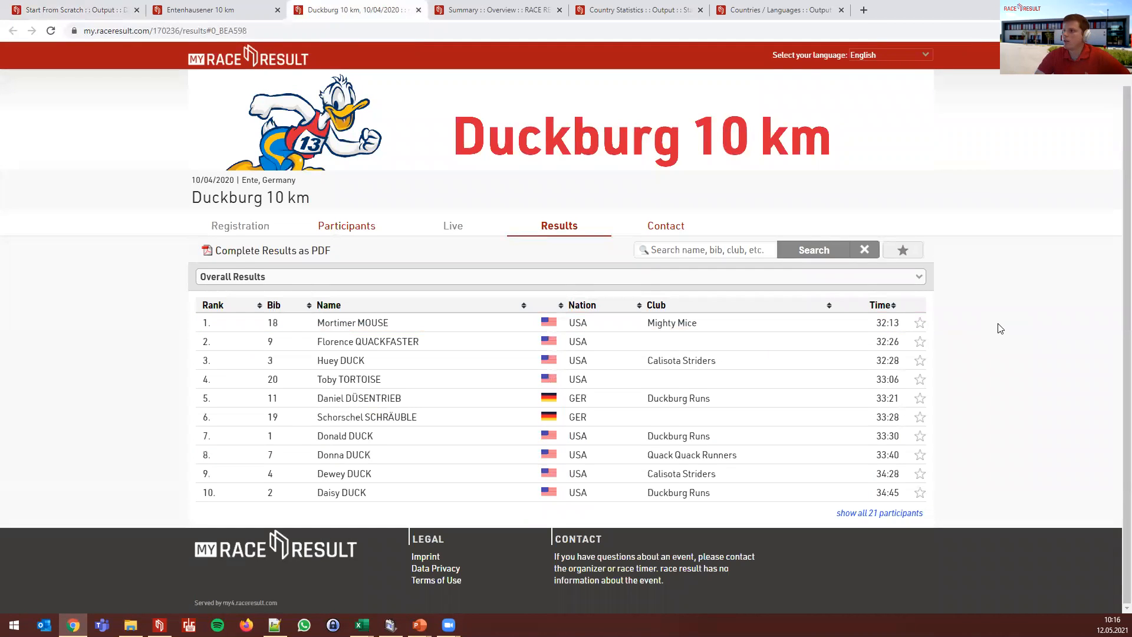
{"action": "key", "text": "F12"}
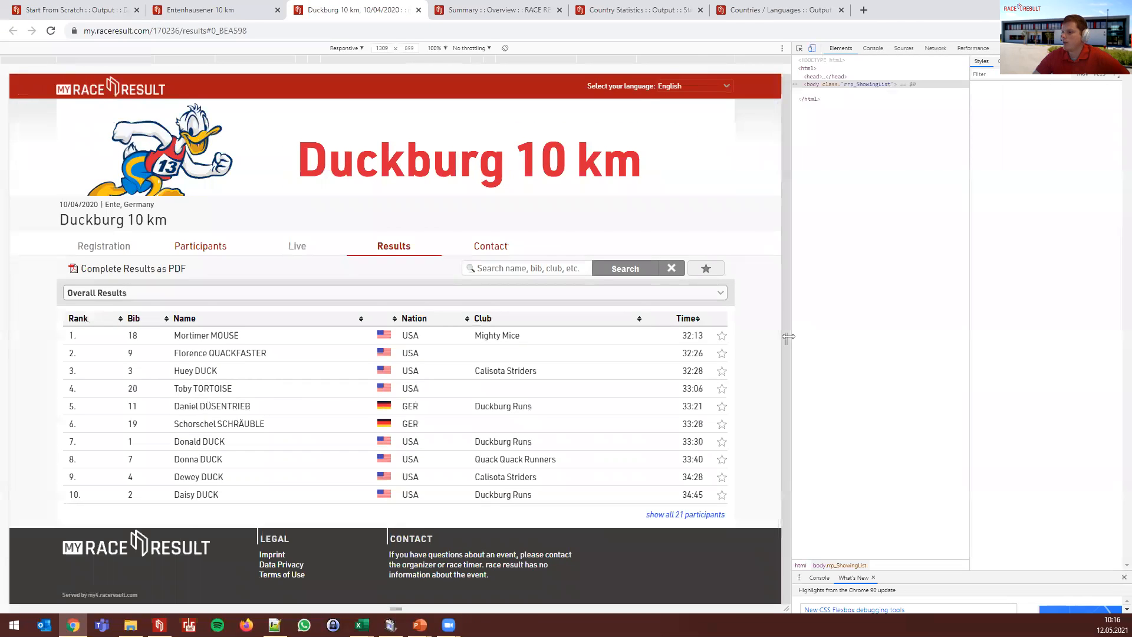
{"action": "left_click_drag", "start_coordinate": [788, 336], "coordinate": [608, 365]}
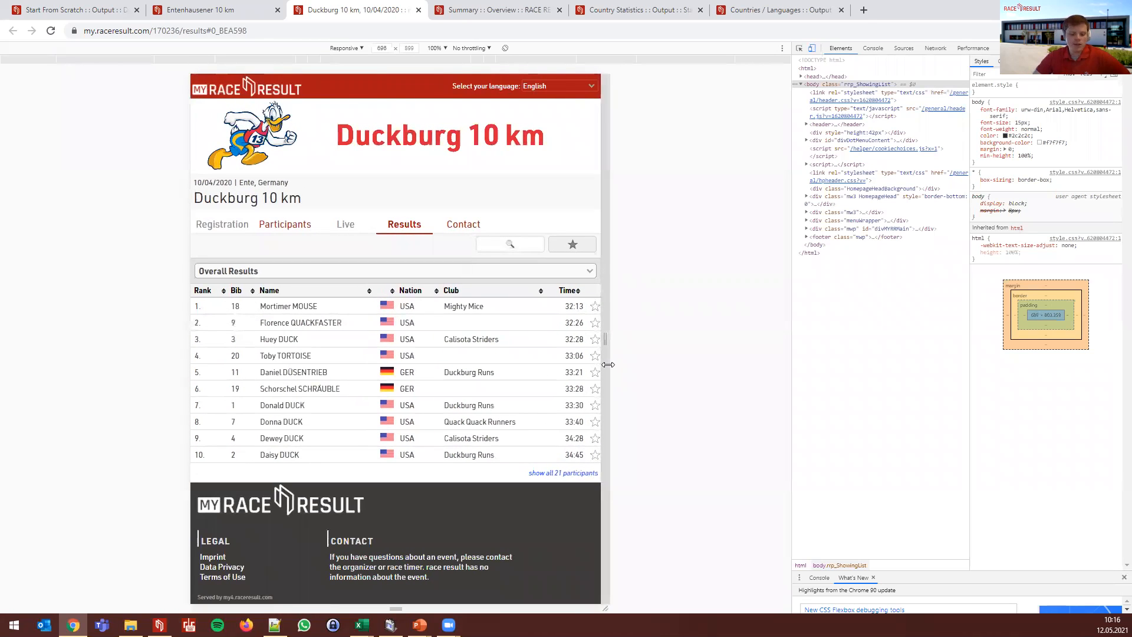
{"action": "key", "text": "alt+Tab"}
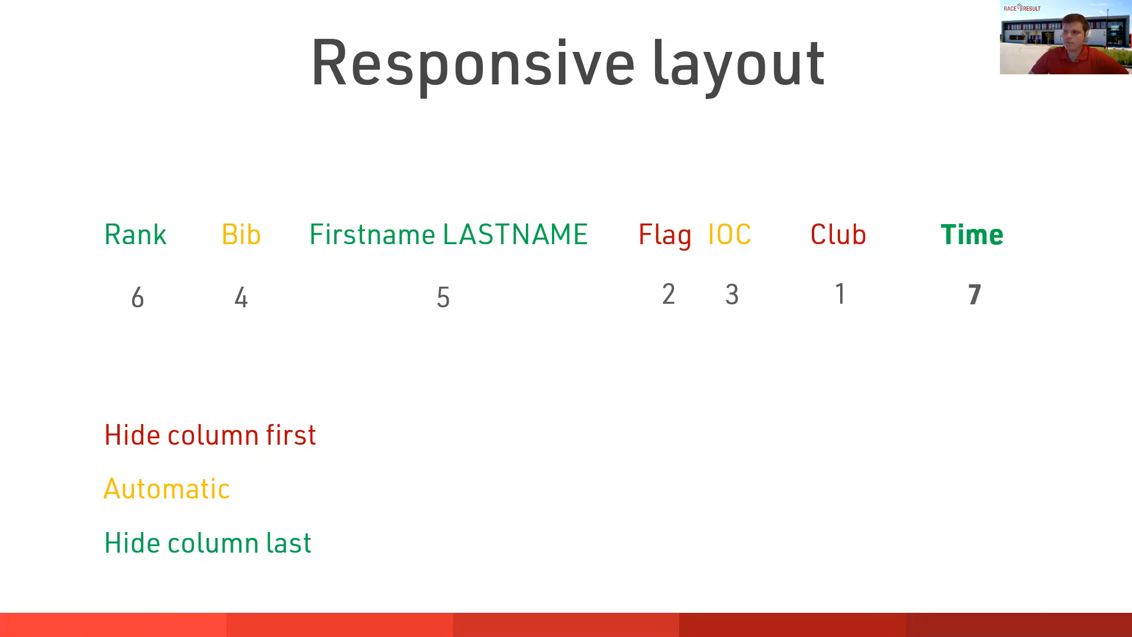
- Narrow the results preview in stages from 696 to 336 px, comparing with the slide
{"action": "key", "text": "alt+Tab"}
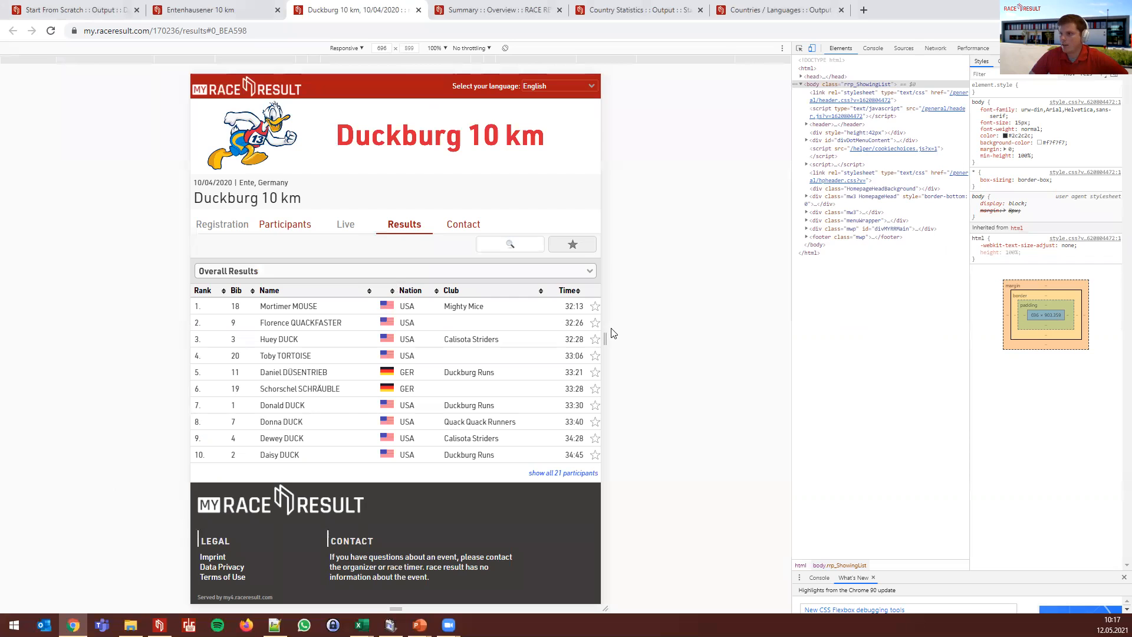
{"action": "left_click_drag", "start_coordinate": [606, 337], "coordinate": [509, 359]}
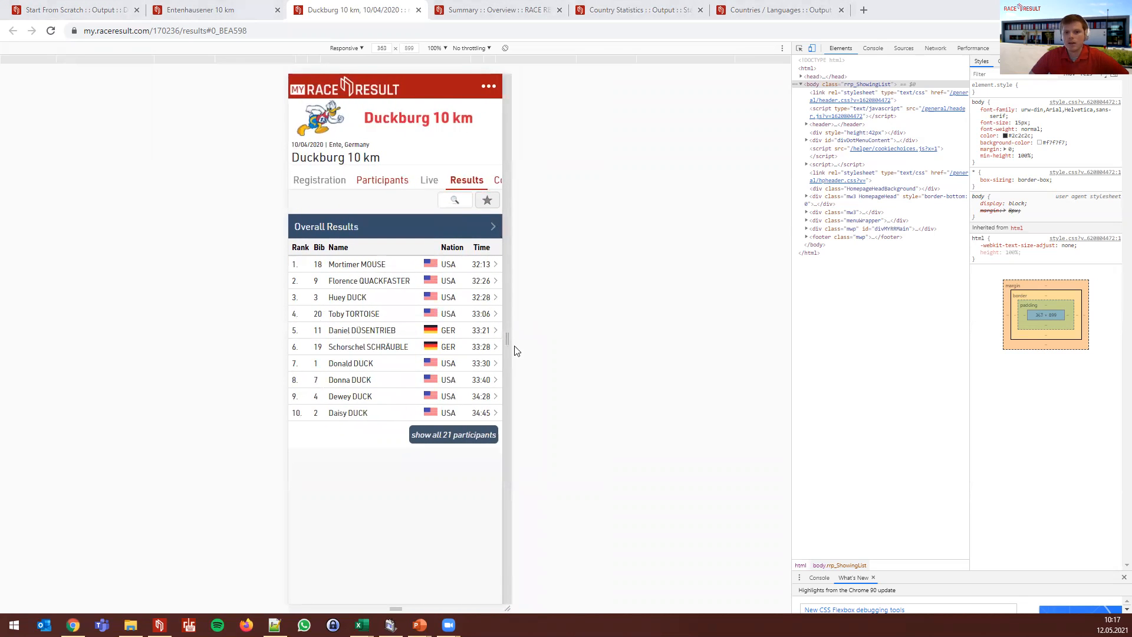
{"action": "key", "text": "alt+Tab"}
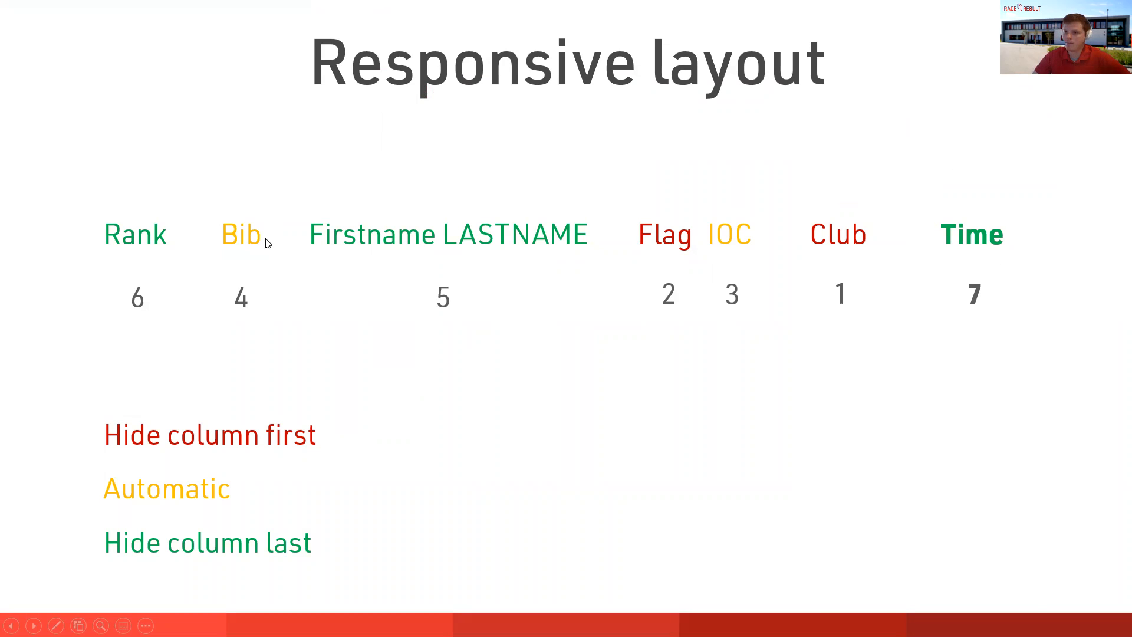
{"action": "key", "text": "alt+Tab"}
{"action": "left_click_drag", "start_coordinate": [500, 336], "coordinate": [463, 344]}
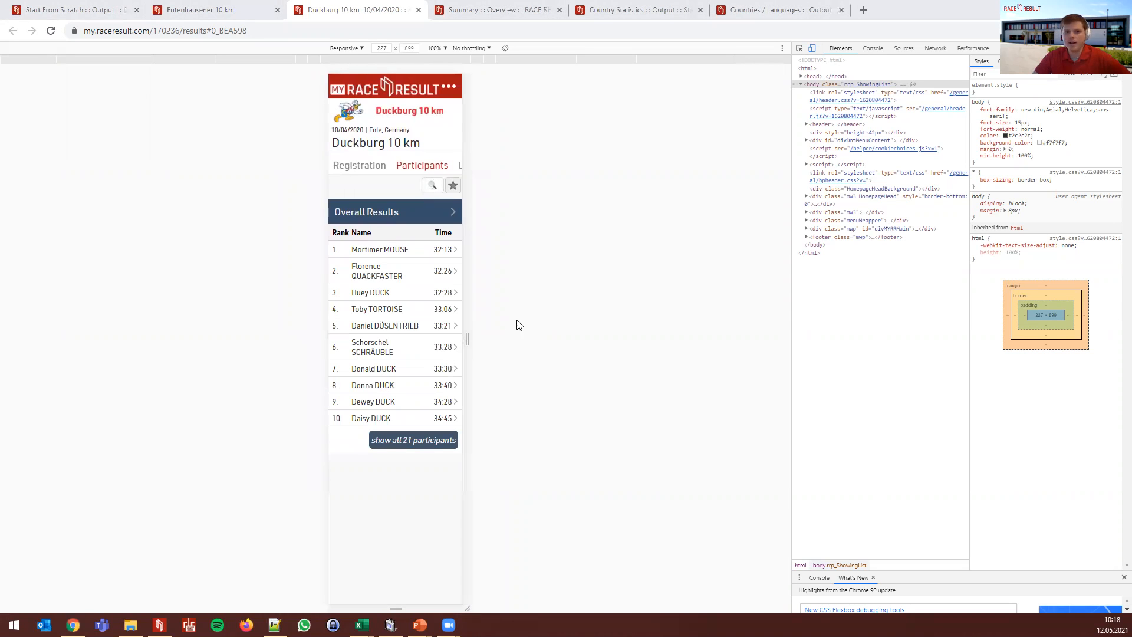
- Narrow the preview to about 85 px so only times show, then widen it back
{"action": "key", "text": "alt+Tab"}
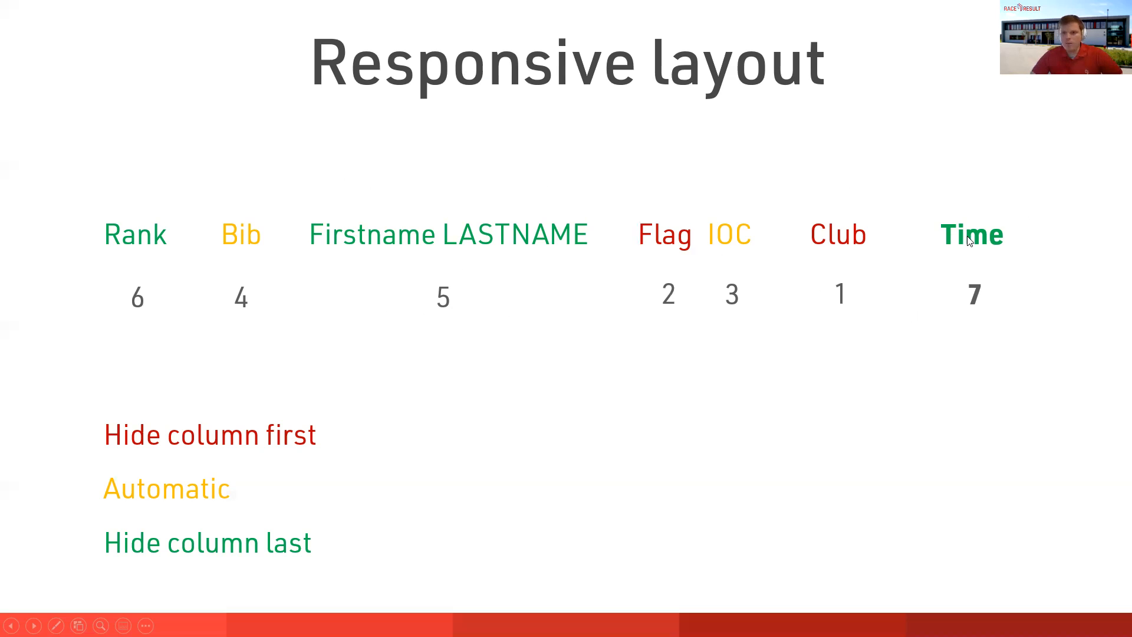
{"action": "key", "text": "alt+Tab"}
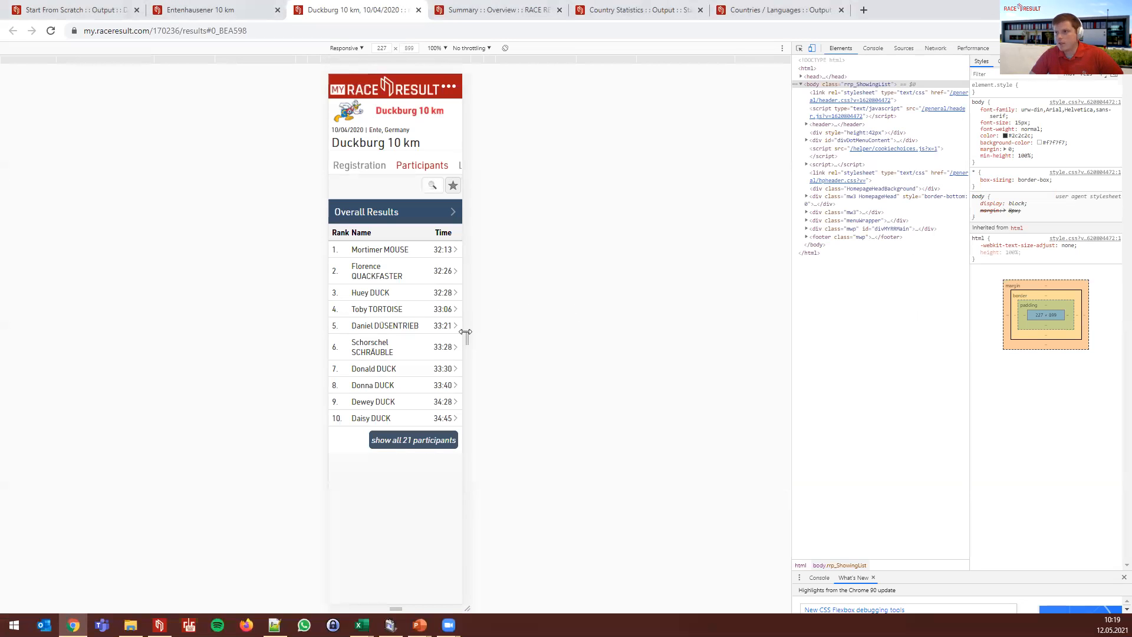
{"action": "left_click_drag", "start_coordinate": [469, 335], "coordinate": [427, 340]}
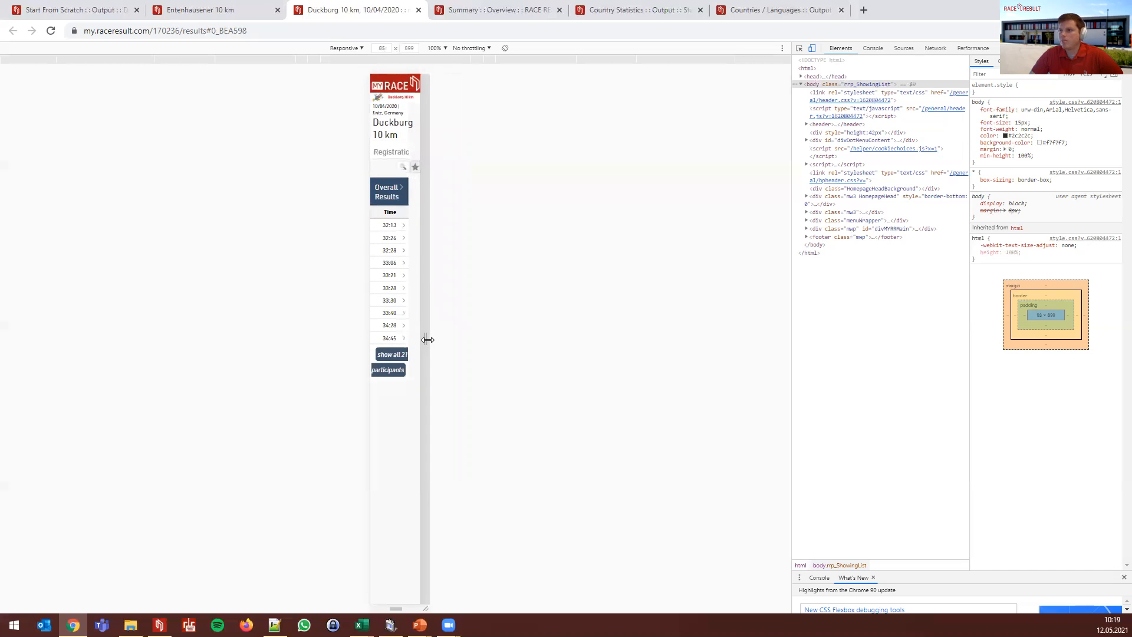
{"action": "left_click_drag", "start_coordinate": [428, 339], "coordinate": [715, 337]}
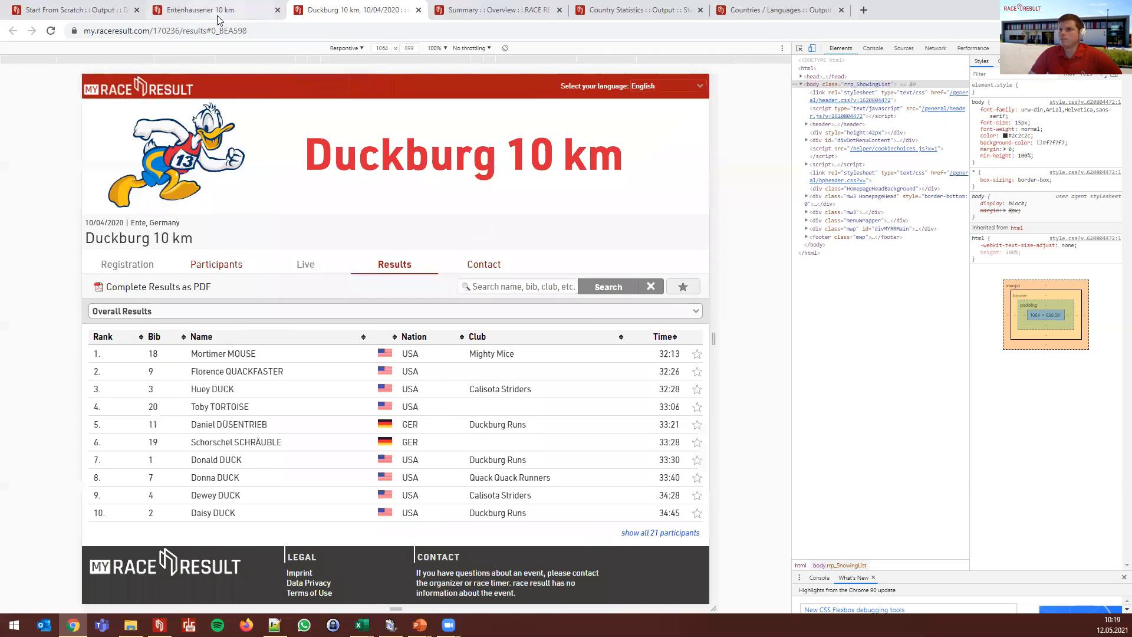
- Switch the interface to English and open the Overall Results list's Data/Format settings
{"action": "left_click", "coordinate": [219, 20]}
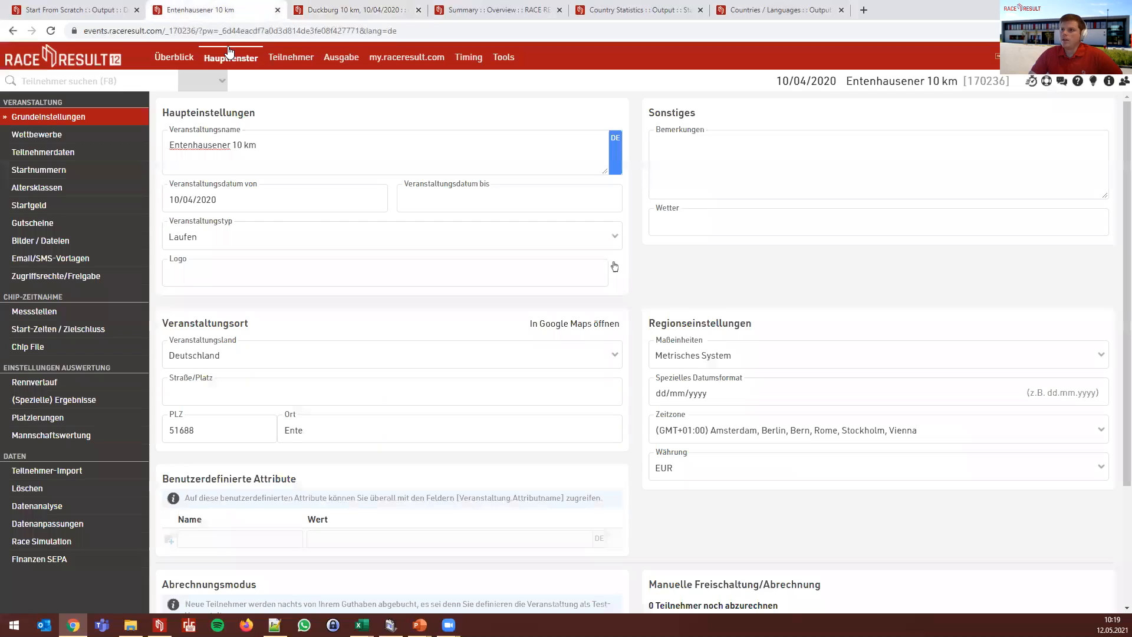
{"action": "left_click", "coordinate": [341, 58]}
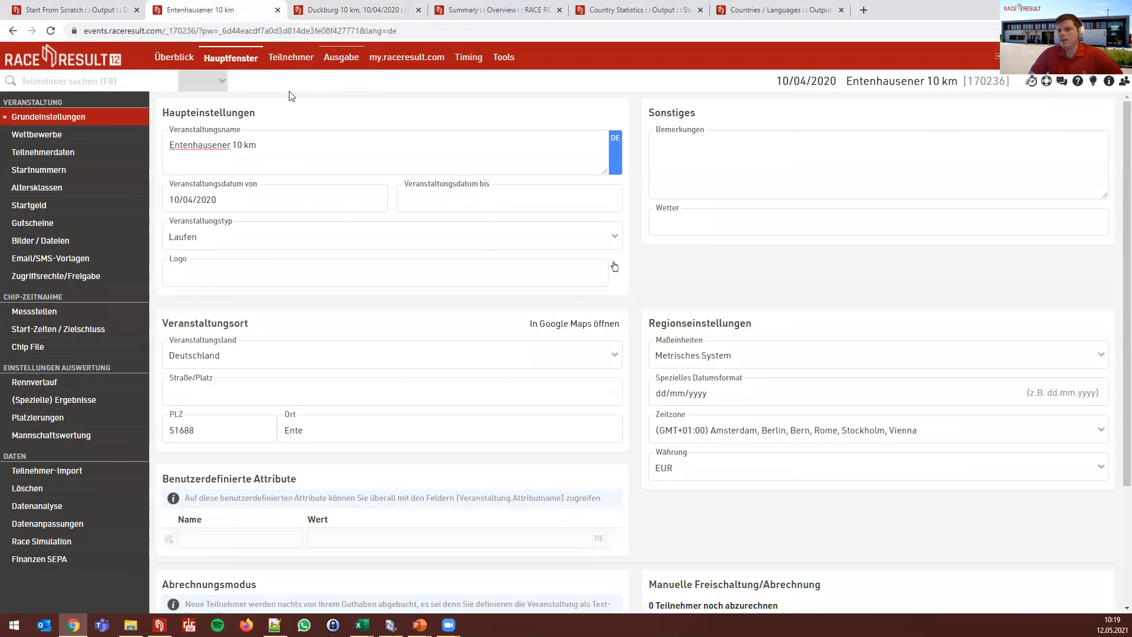
{"action": "left_click", "coordinate": [1046, 82]}
{"action": "left_click", "coordinate": [648, 95]}
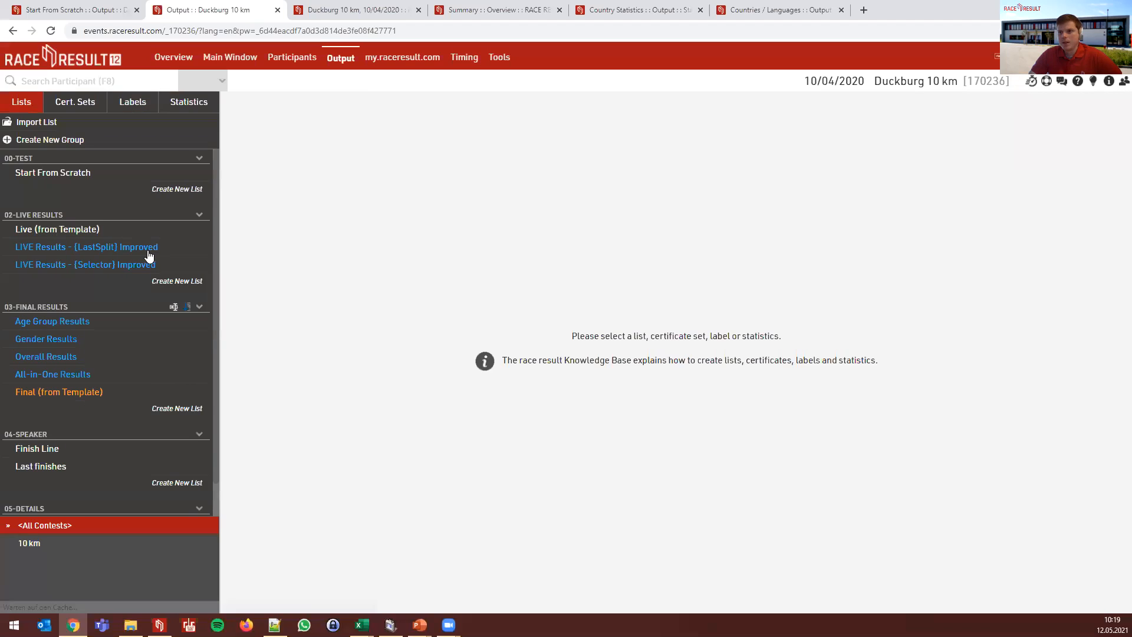
{"action": "left_click", "coordinate": [42, 357]}
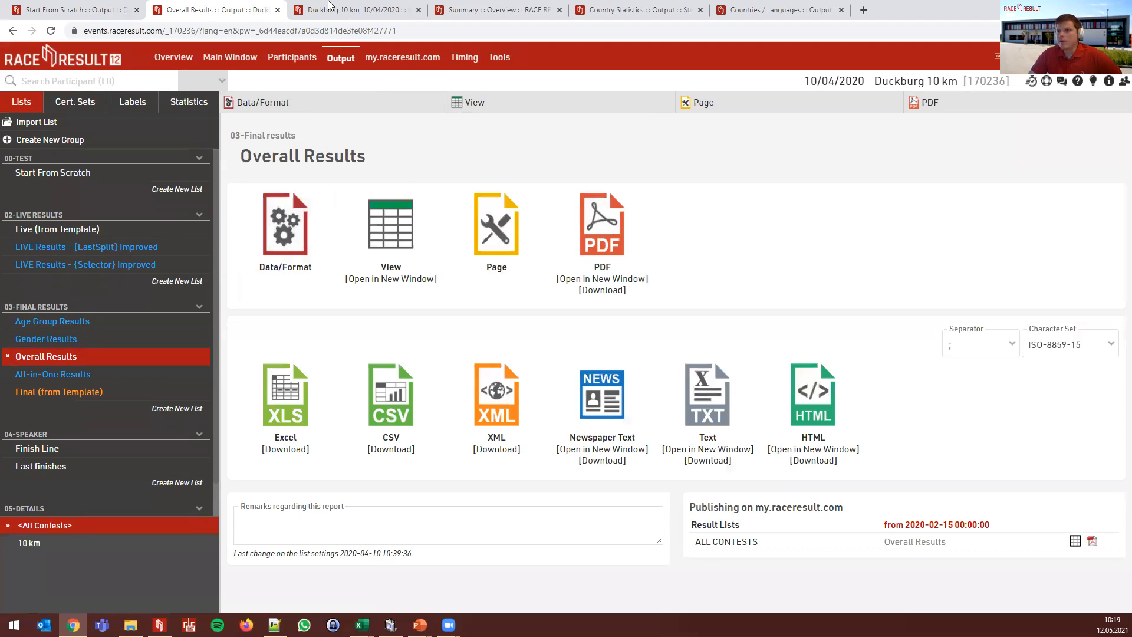
{"action": "left_click", "coordinate": [286, 225]}
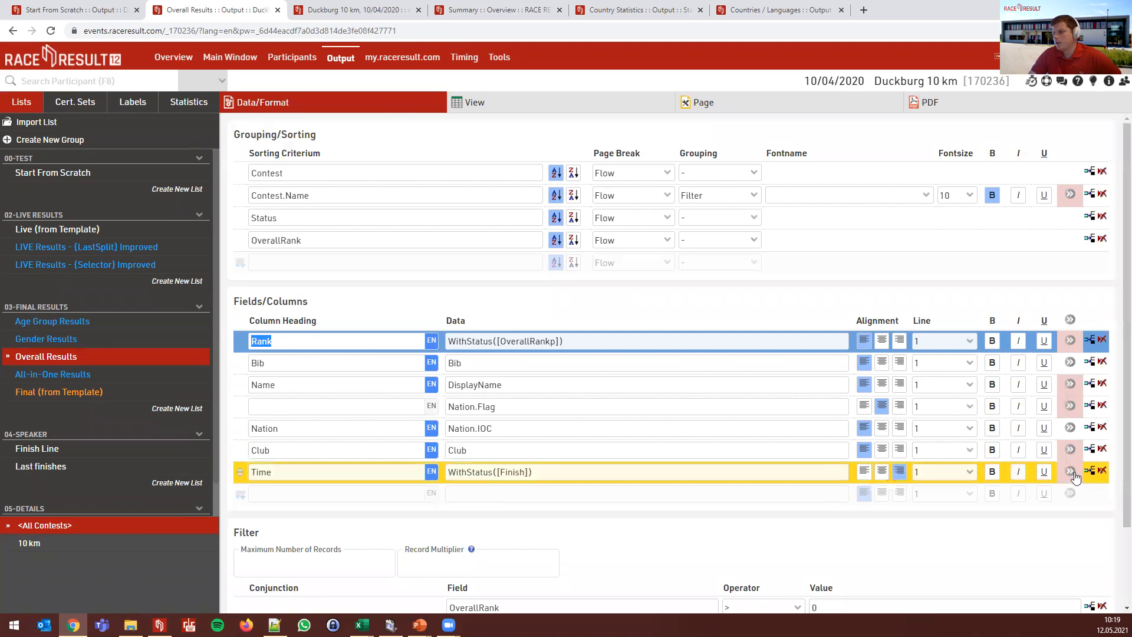
- Set the Club field's my.rr Responsive Design to Automatic
{"action": "left_click", "coordinate": [1074, 472]}
{"action": "key", "text": "Escape"}
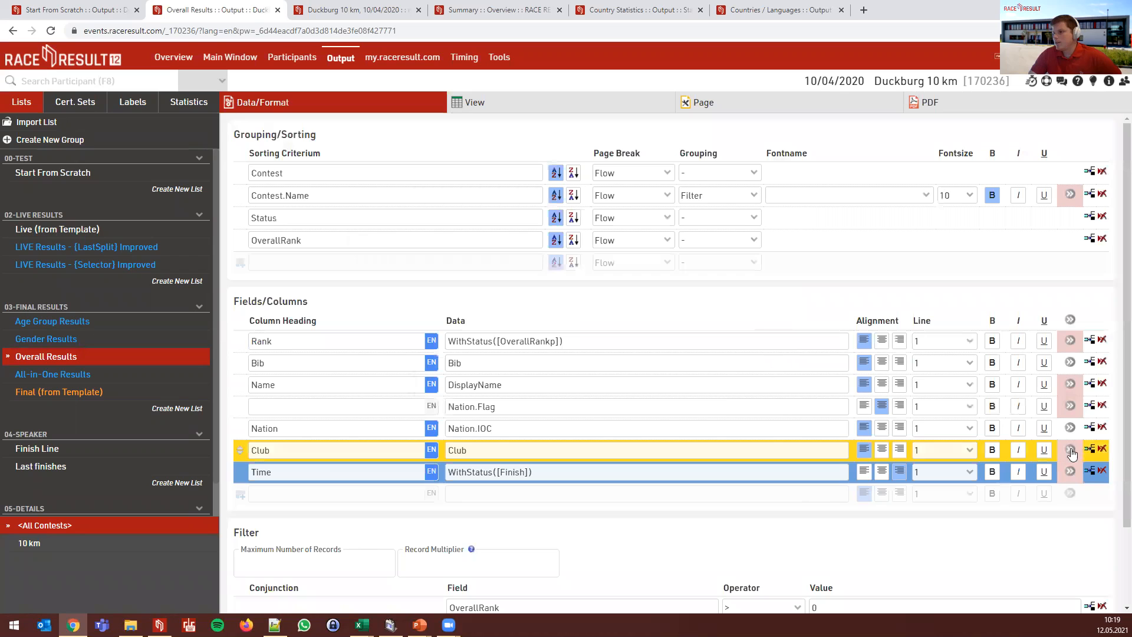
{"action": "left_click", "coordinate": [1070, 454]}
{"action": "left_click", "coordinate": [1070, 451]}
{"action": "left_click", "coordinate": [450, 411]}
{"action": "left_click", "coordinate": [451, 442]}
{"action": "left_click", "coordinate": [720, 471]}
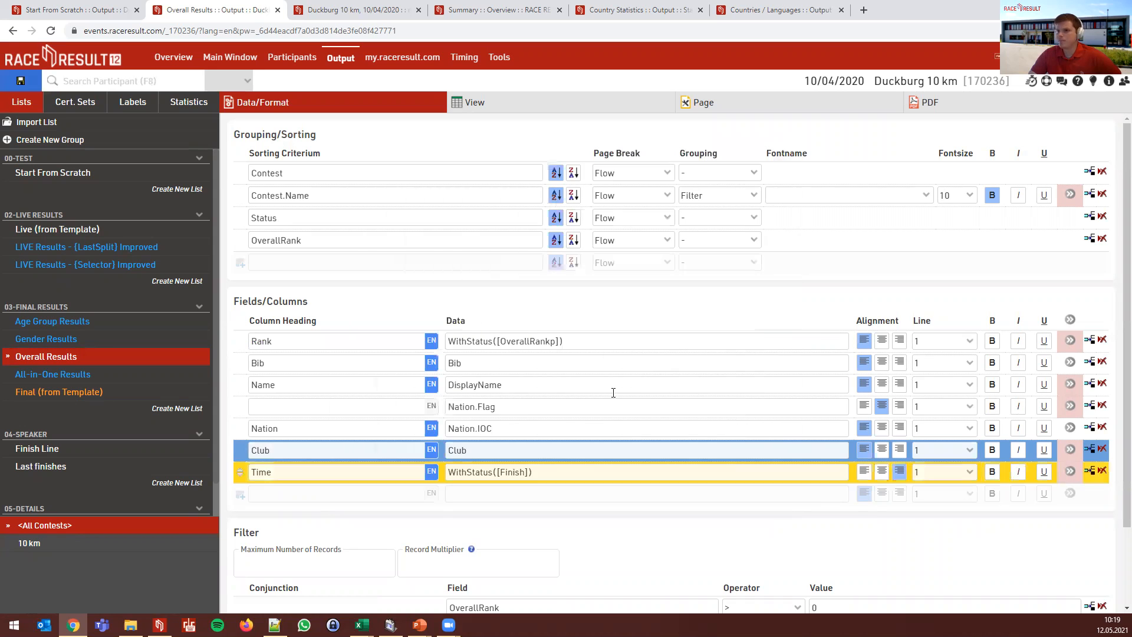
{"action": "left_click", "coordinate": [351, 10]}
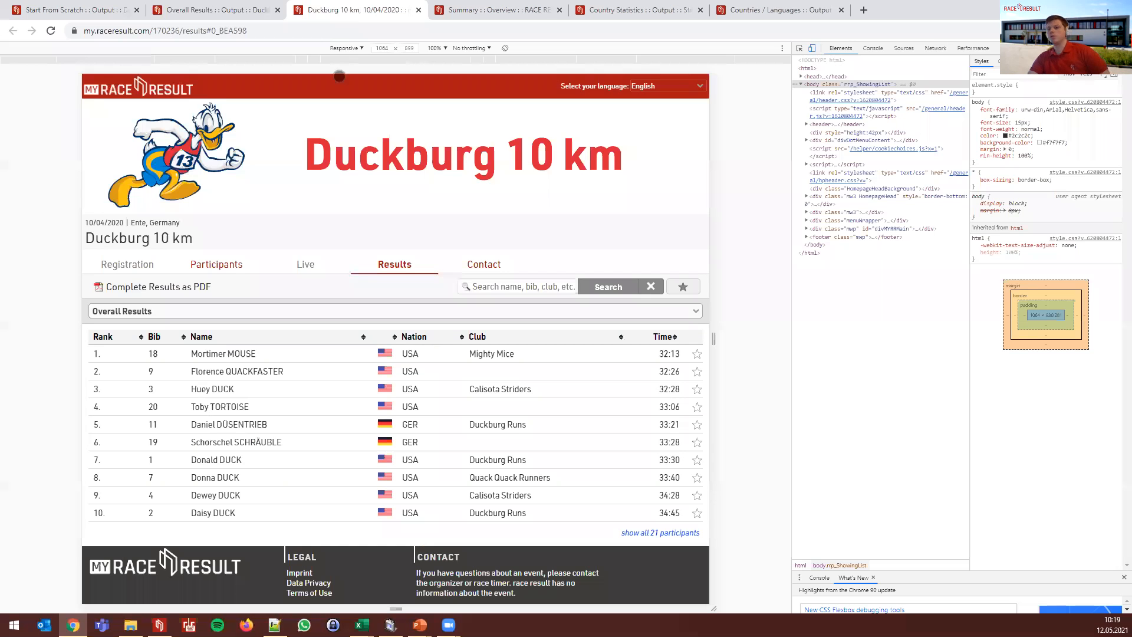
- Reload the results and test widths from 1054 down to 367 px, watching Nation and Bib disappear
{"action": "key", "text": "F5"}
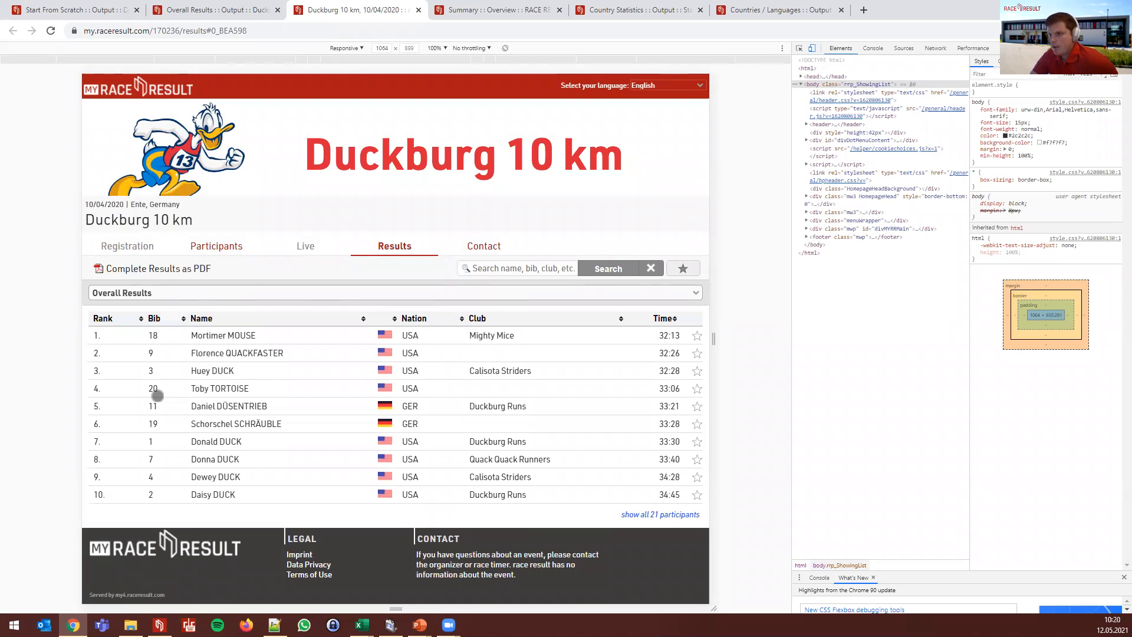
{"action": "left_click_drag", "start_coordinate": [713, 339], "coordinate": [503, 369]}
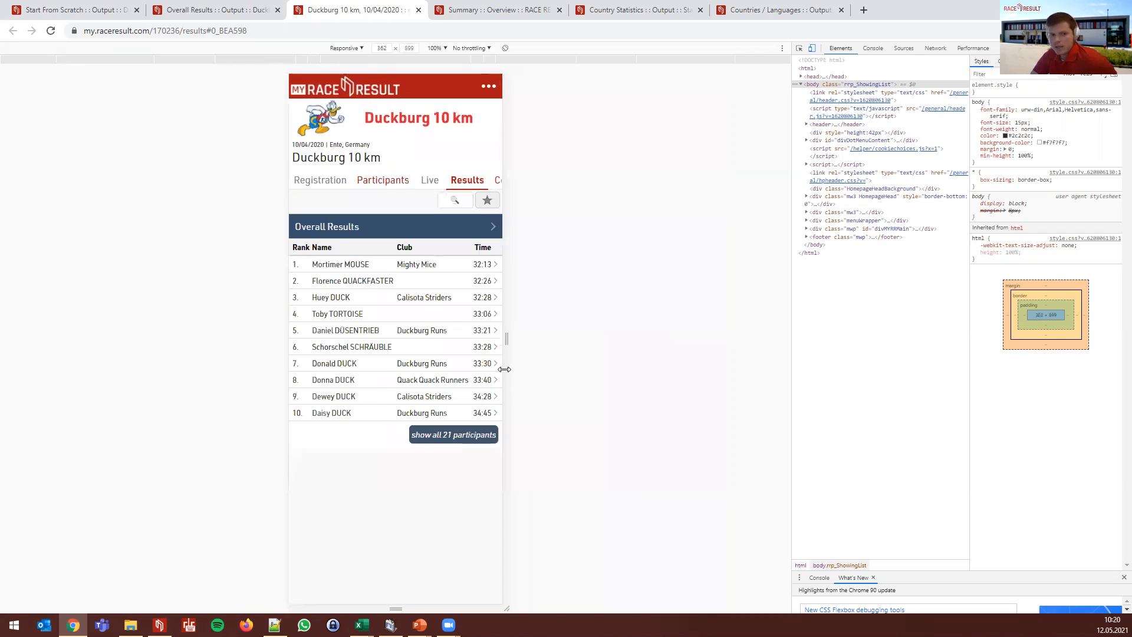
{"action": "left_click_drag", "start_coordinate": [504, 370], "coordinate": [486, 368]}
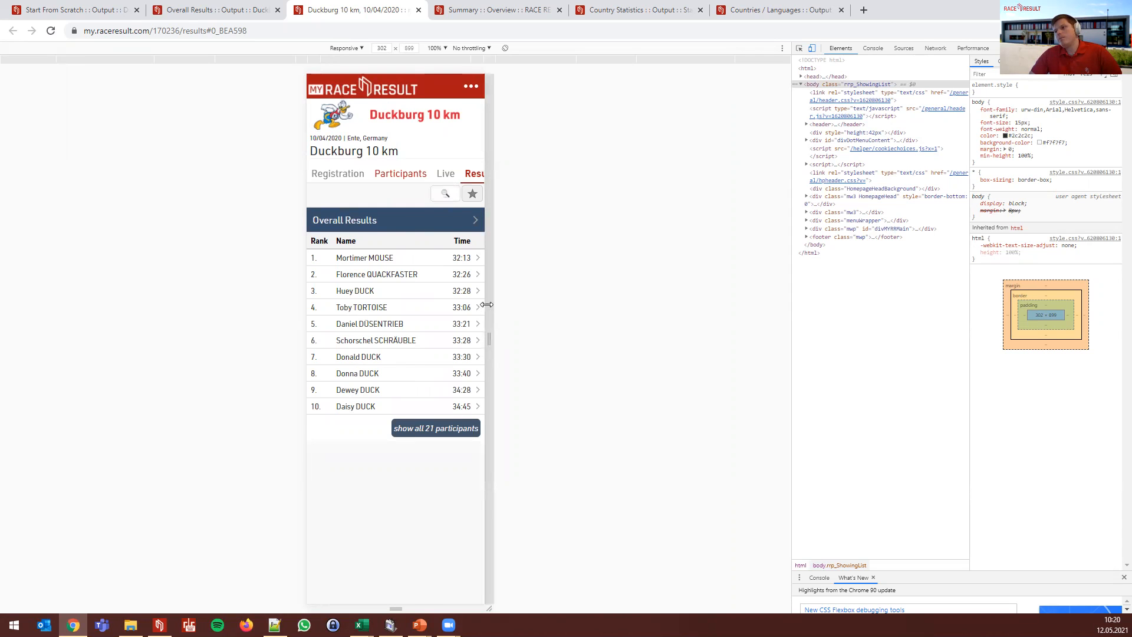
{"action": "left_click_drag", "start_coordinate": [509, 304], "coordinate": [602, 304]}
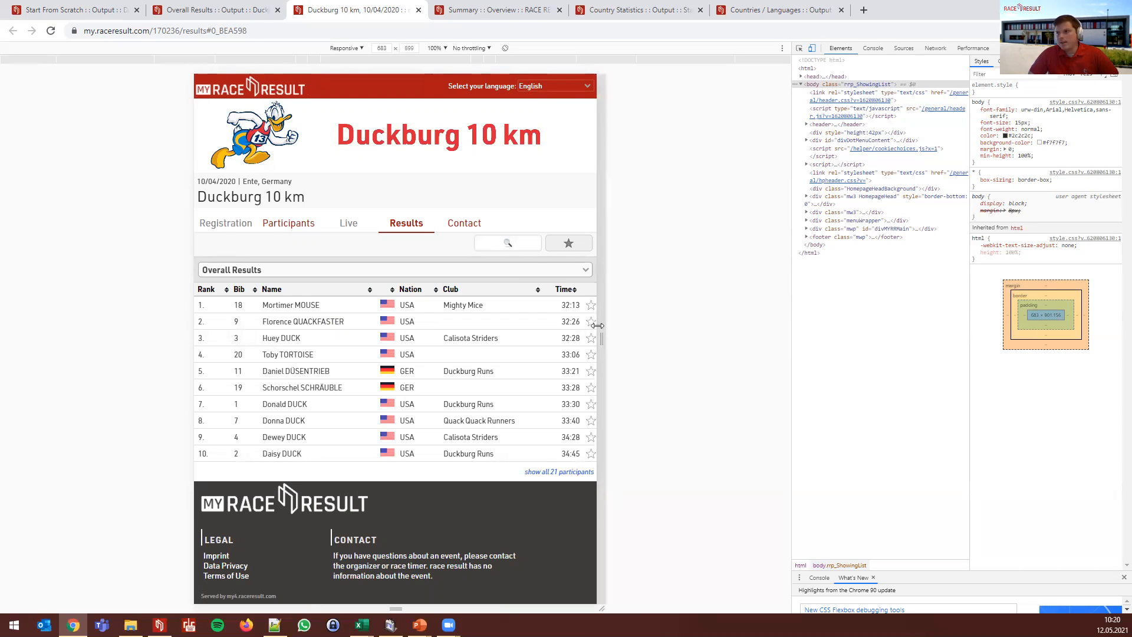
{"action": "left_click_drag", "start_coordinate": [590, 332], "coordinate": [530, 328]}
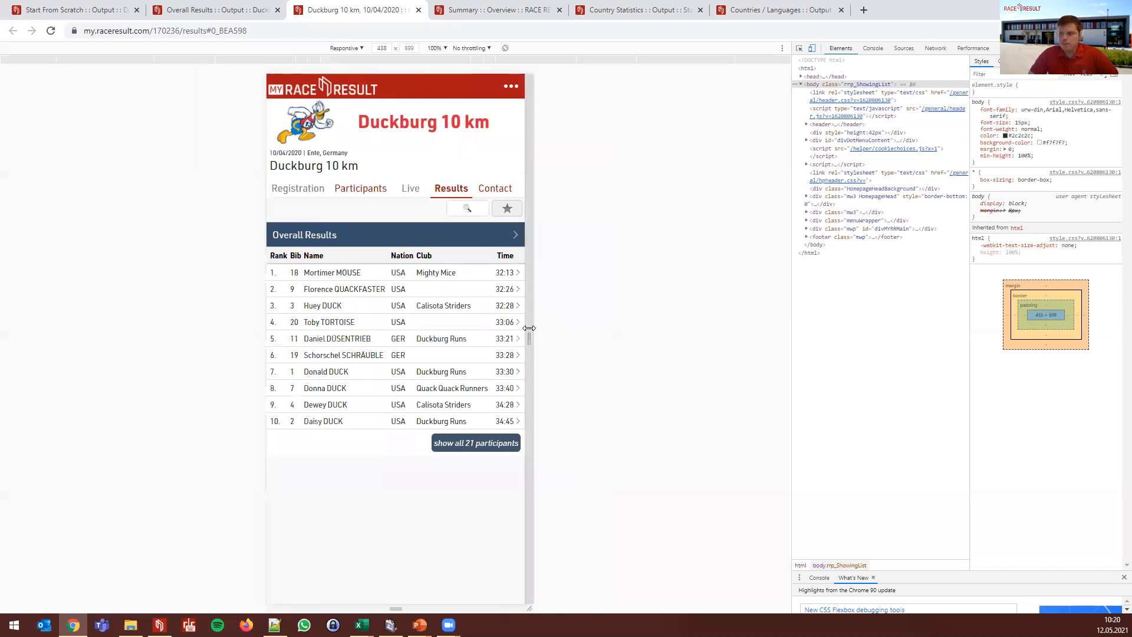
{"action": "left_click_drag", "start_coordinate": [529, 328], "coordinate": [524, 328]}
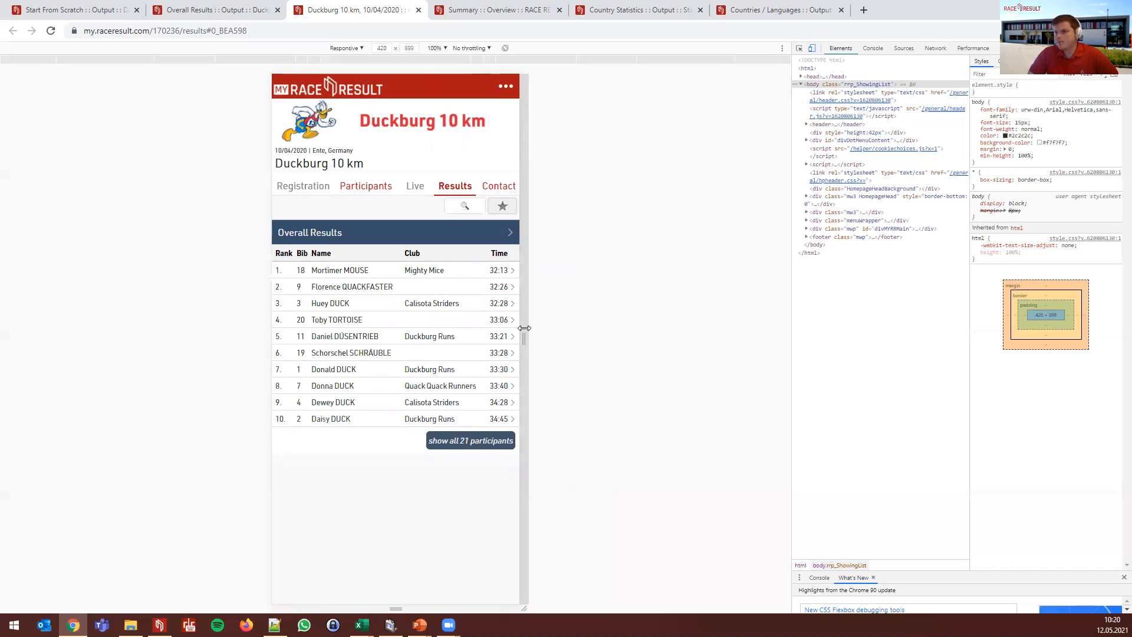
{"action": "left_click_drag", "start_coordinate": [509, 330], "coordinate": [509, 329]}
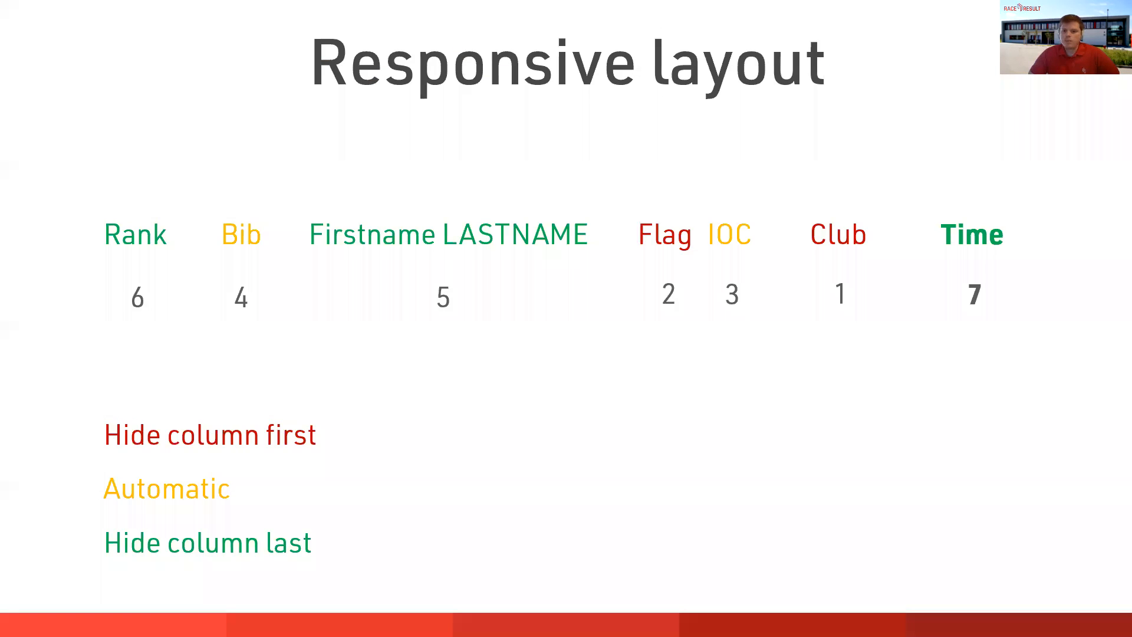
{"action": "key", "text": "Right"}
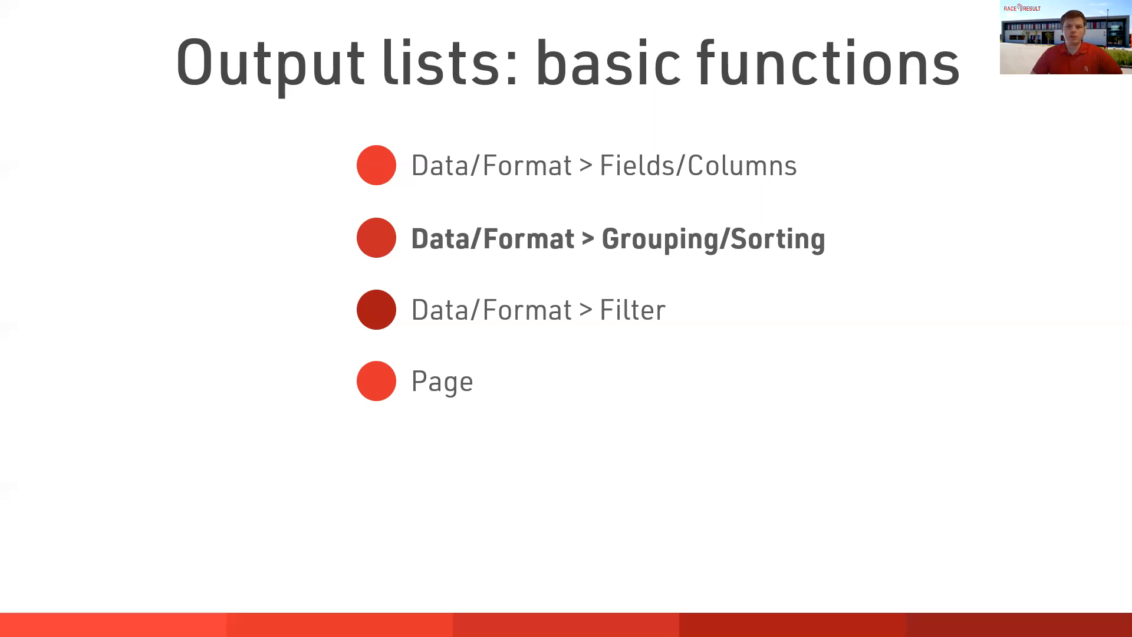
- Advance to the Grouping/Sorting slide, then return to the Duckburg 10 km results in Chrome
{"action": "key", "text": "Right"}
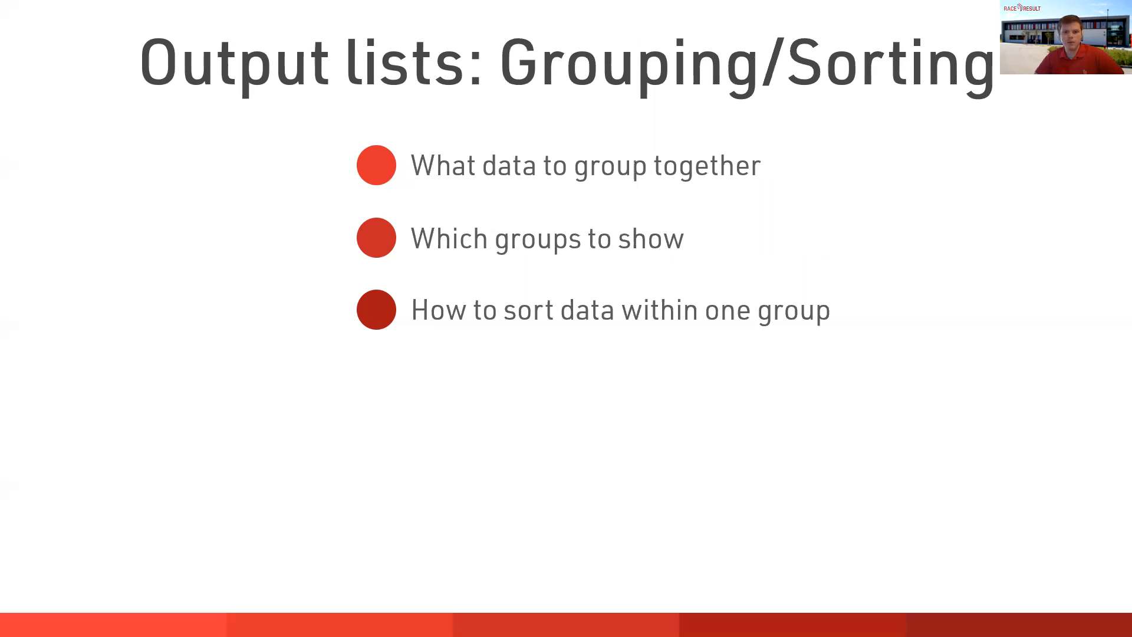
{"action": "key", "text": "alt+Tab"}
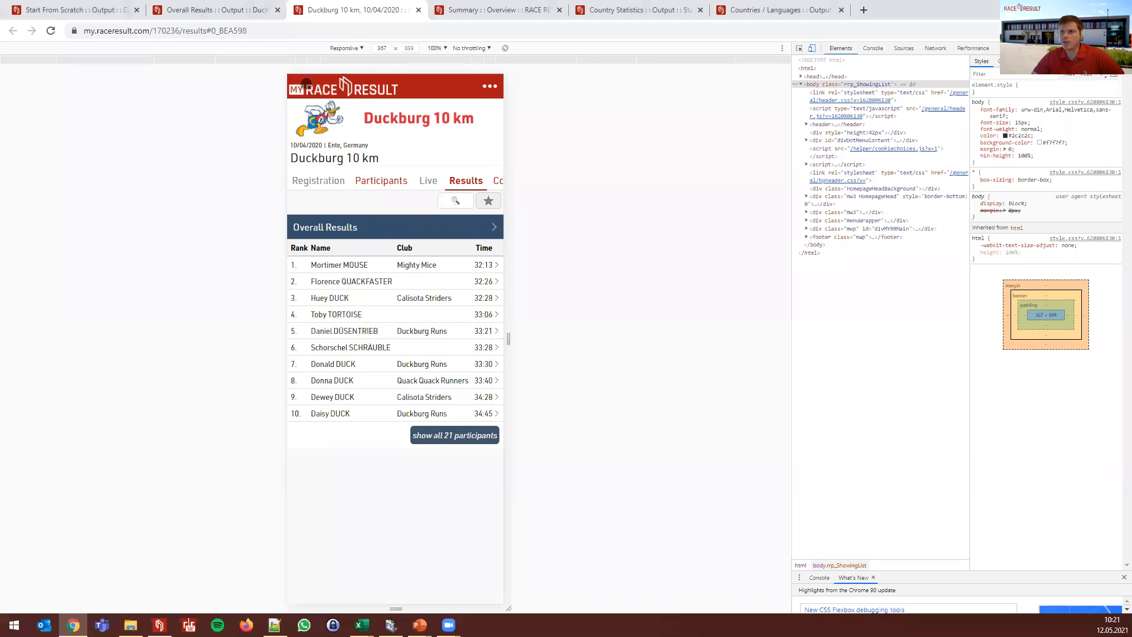
- Close the extra preview tabs and check the current five-column participant list in View
{"action": "left_click", "coordinate": [277, 11]}
{"action": "left_click", "coordinate": [278, 10]}
{"action": "left_click", "coordinate": [69, 12]}
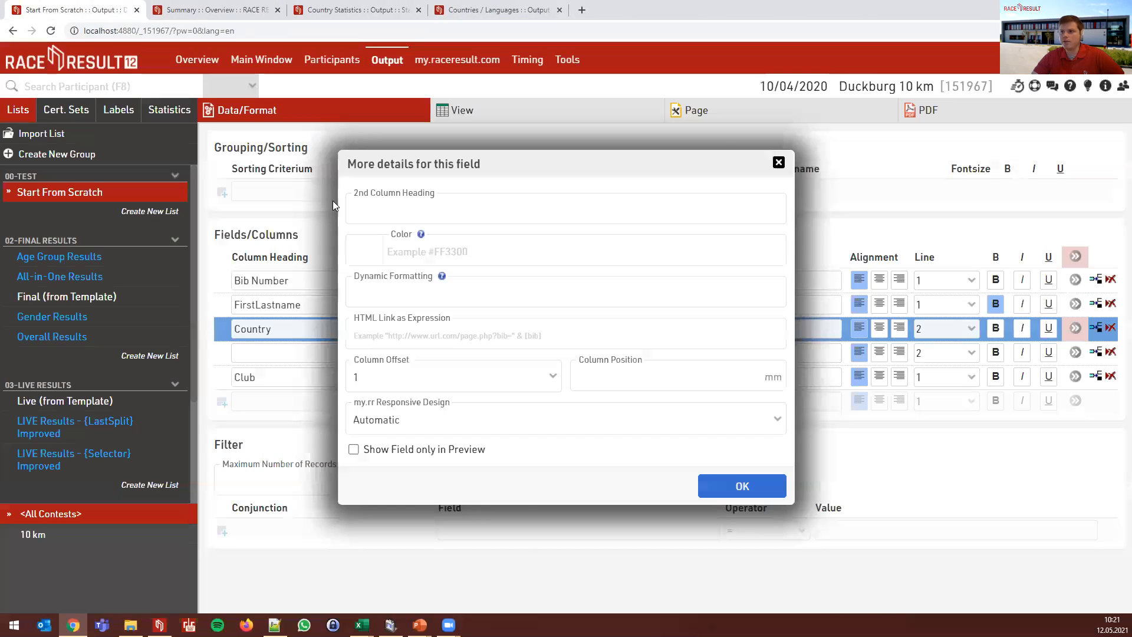
{"action": "left_click", "coordinate": [498, 144]}
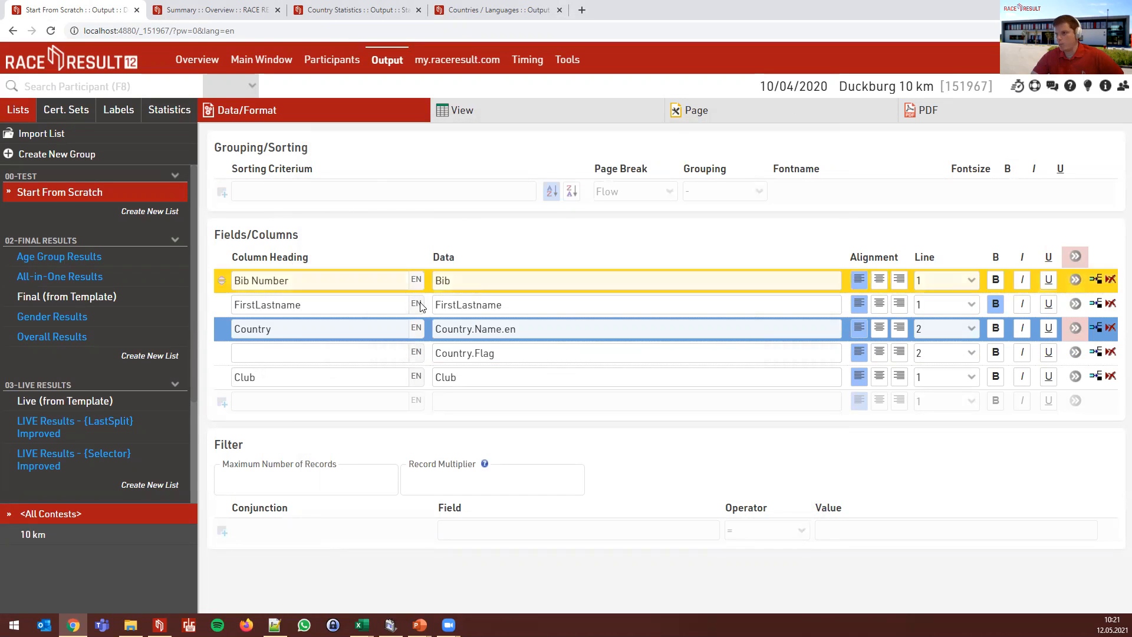
{"action": "left_click", "coordinate": [470, 112]}
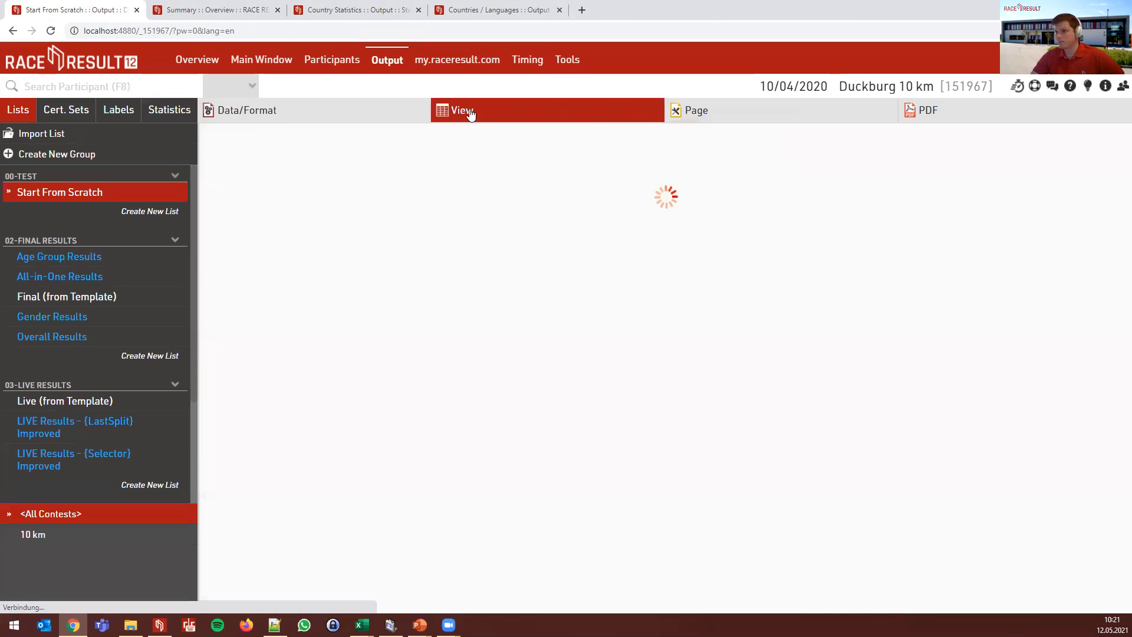
{"action": "left_click", "coordinate": [246, 111]}
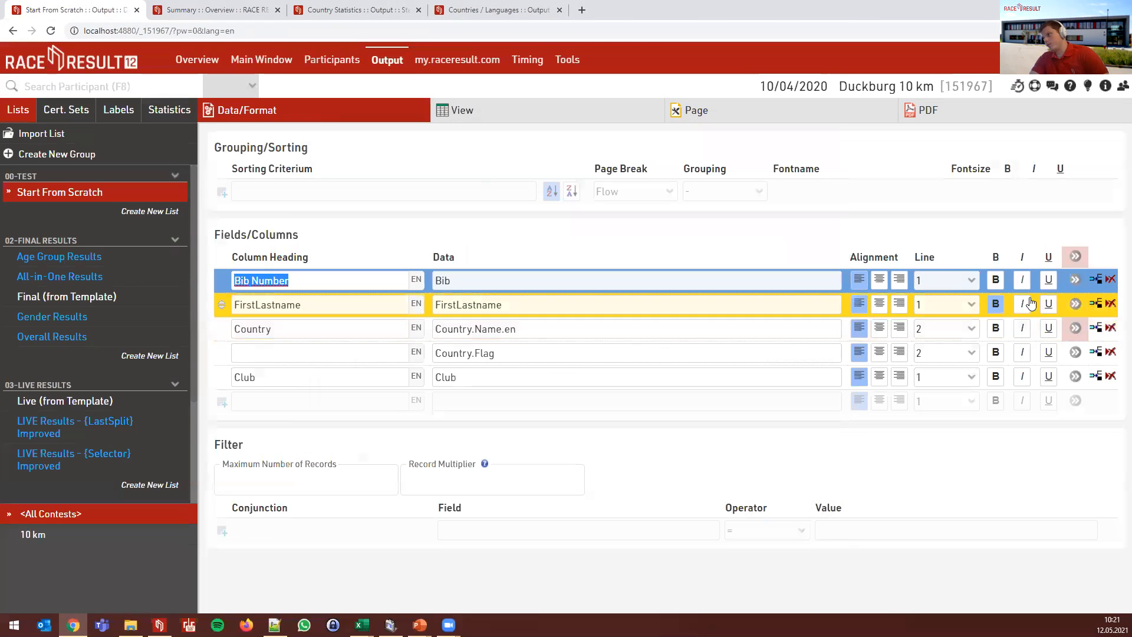
- Delete the leftover Dynamic Formatting expression from the column headings' details
{"action": "left_click_drag", "start_coordinate": [659, 371], "coordinate": [384, 372]}
{"action": "left_click", "coordinate": [1077, 259]}
{"action": "left_click_drag", "start_coordinate": [634, 371], "coordinate": [407, 377]}
{"action": "key", "text": "Delete"}
{"action": "left_click", "coordinate": [649, 415]}
- Set the Country column's Column Offset to 0
{"action": "left_click", "coordinate": [1075, 330]}
{"action": "left_click", "coordinate": [421, 378]}
{"action": "key", "text": "Up"}
{"action": "key", "text": "Return"}
{"action": "left_click", "coordinate": [742, 485]}
- Move both Country and Country.Flag to line 1
{"action": "left_click", "coordinate": [940, 329]}
{"action": "key", "text": "Up"}
{"action": "key", "text": "Return"}
{"action": "left_click", "coordinate": [943, 354]}
{"action": "key", "text": "Up"}
{"action": "key", "text": "Return"}
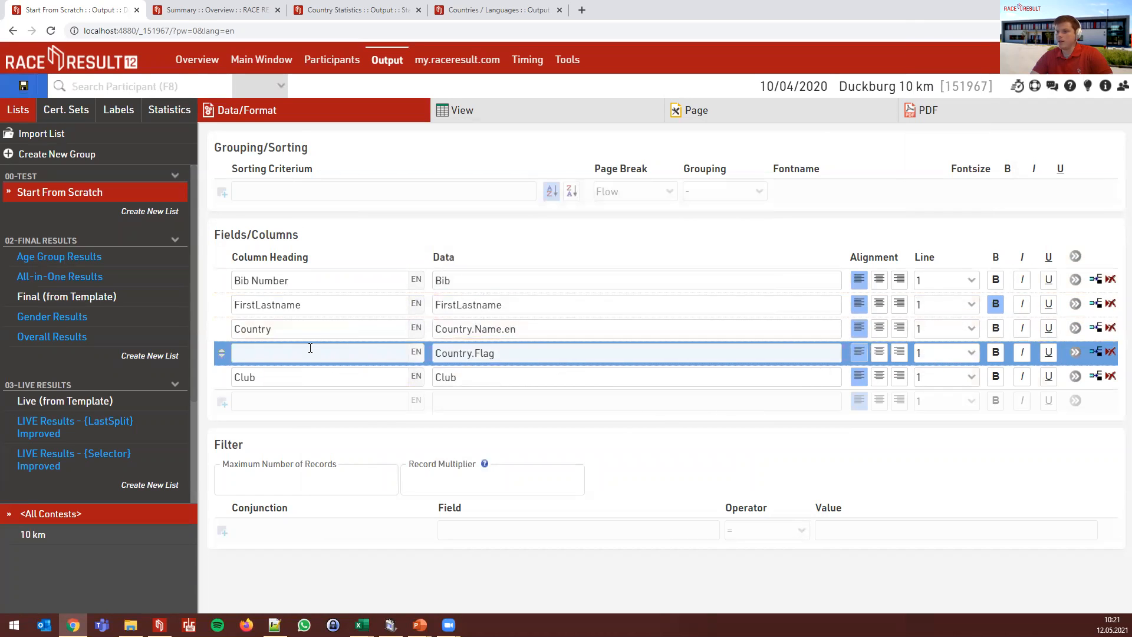
{"action": "left_click", "coordinate": [280, 334]}
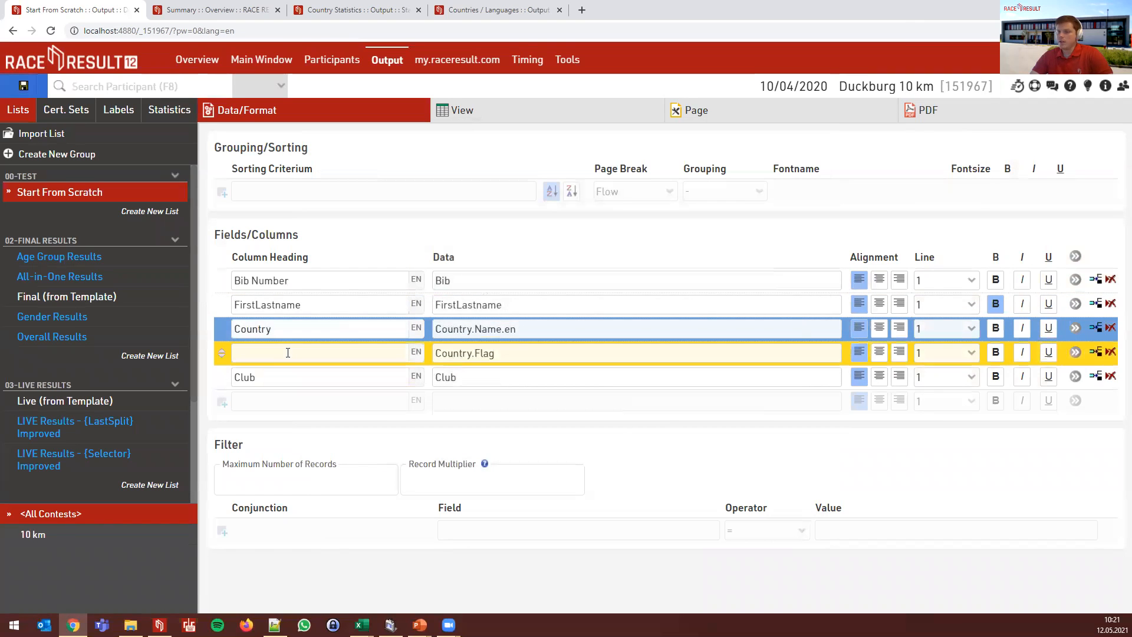
- Preview the list with country name and flag on one line
{"action": "left_click", "coordinate": [447, 122]}
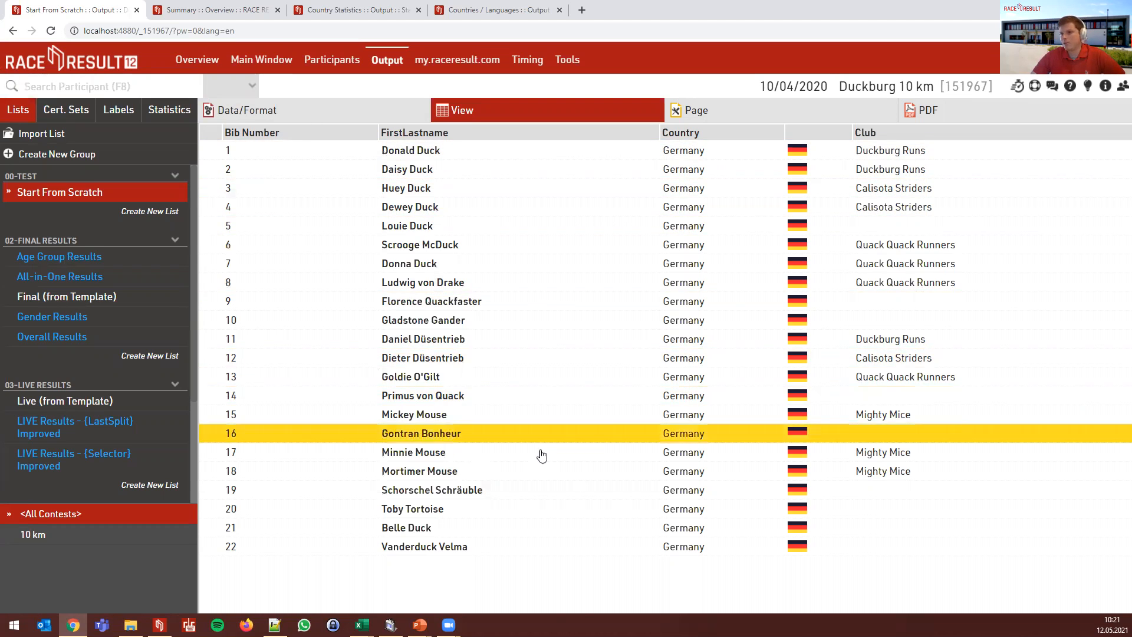
{"action": "left_click", "coordinate": [266, 112]}
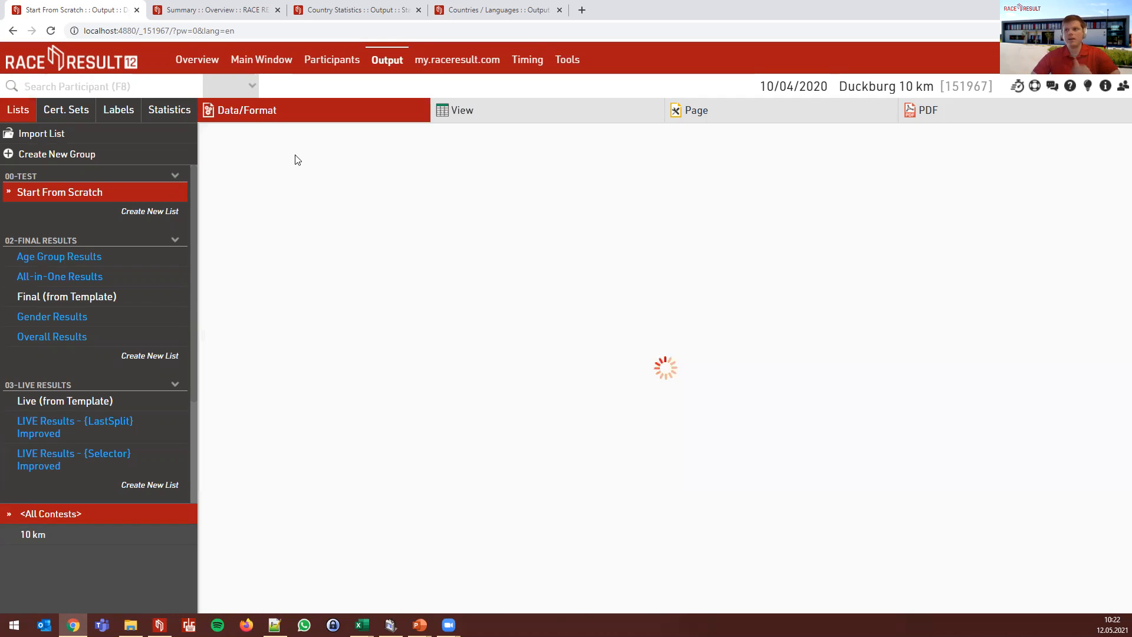
{"action": "left_click", "coordinate": [288, 193]}
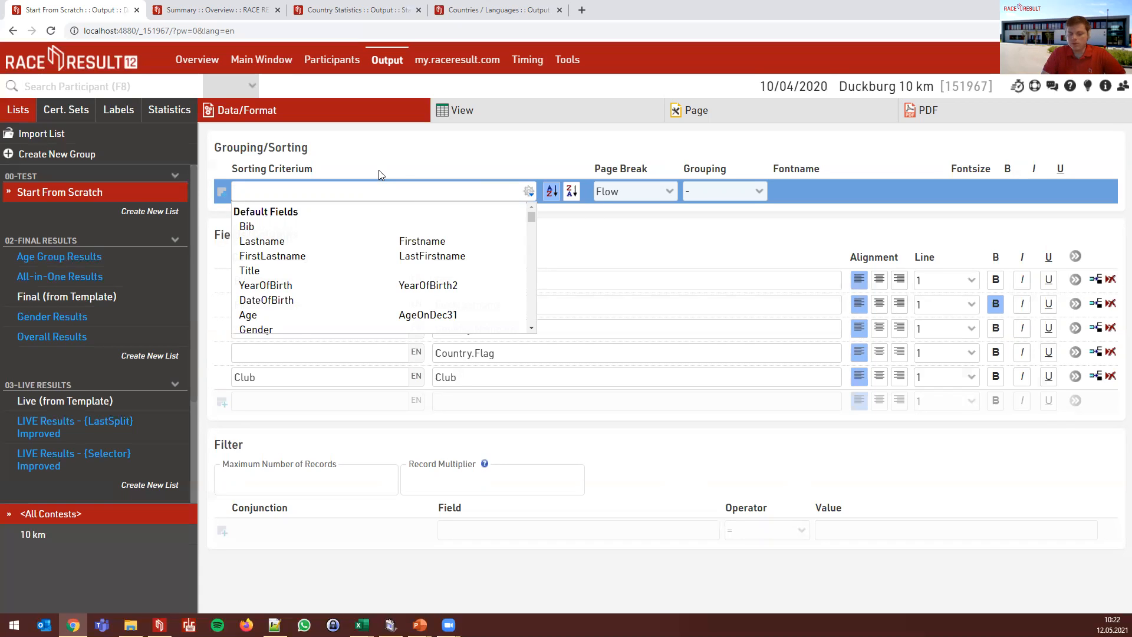
- Enter LastFirstname as the sorting criterion and check the result
{"action": "type", "text": "LastFirstname"}
{"action": "key", "text": "Return"}
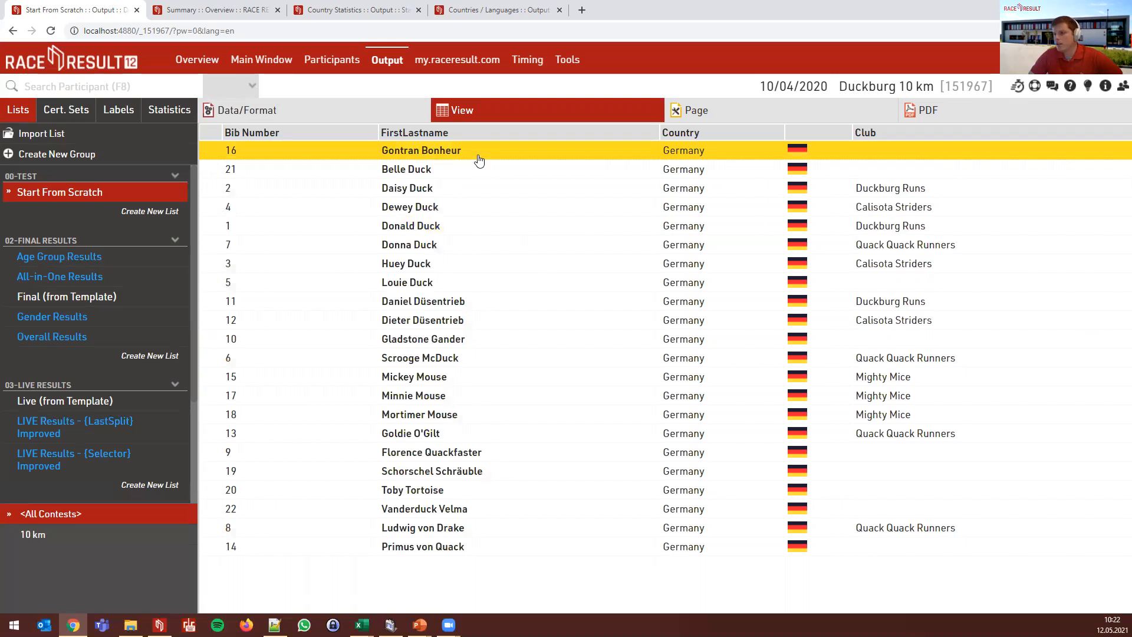
{"action": "left_click", "coordinate": [414, 116]}
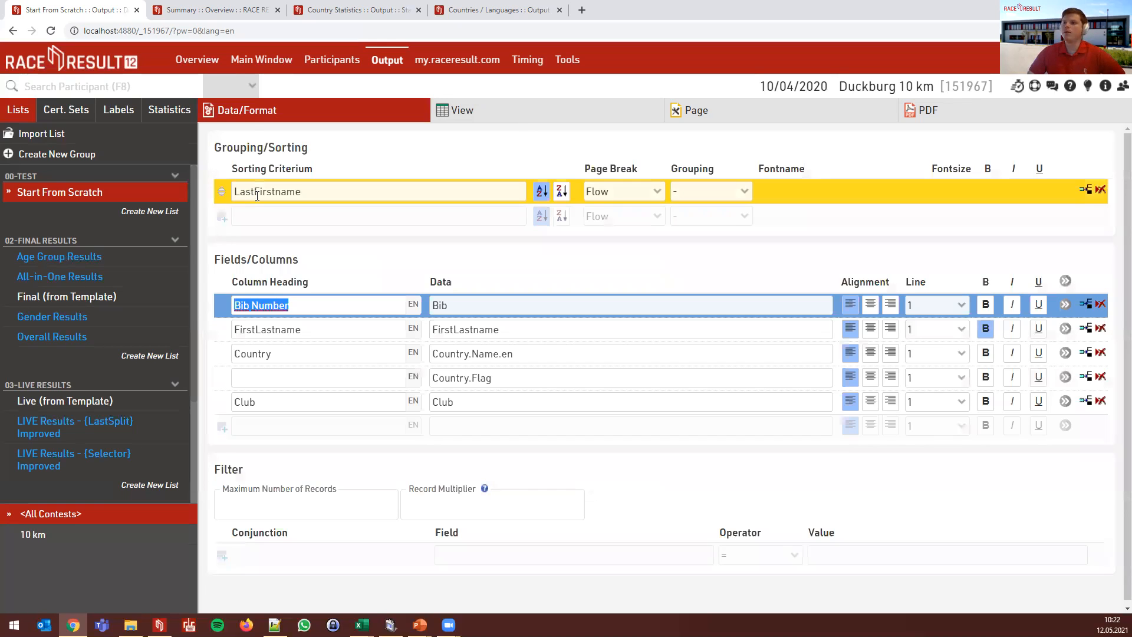
- Change the sort field to FirstLastname and preview the alphabetical order
{"action": "left_click", "coordinate": [257, 196]}
{"action": "key", "text": "BackSpace"}
{"action": "key", "text": "BackSpace"}
{"action": "key", "text": "BackSpace"}
{"action": "key", "text": "BackSpace"}
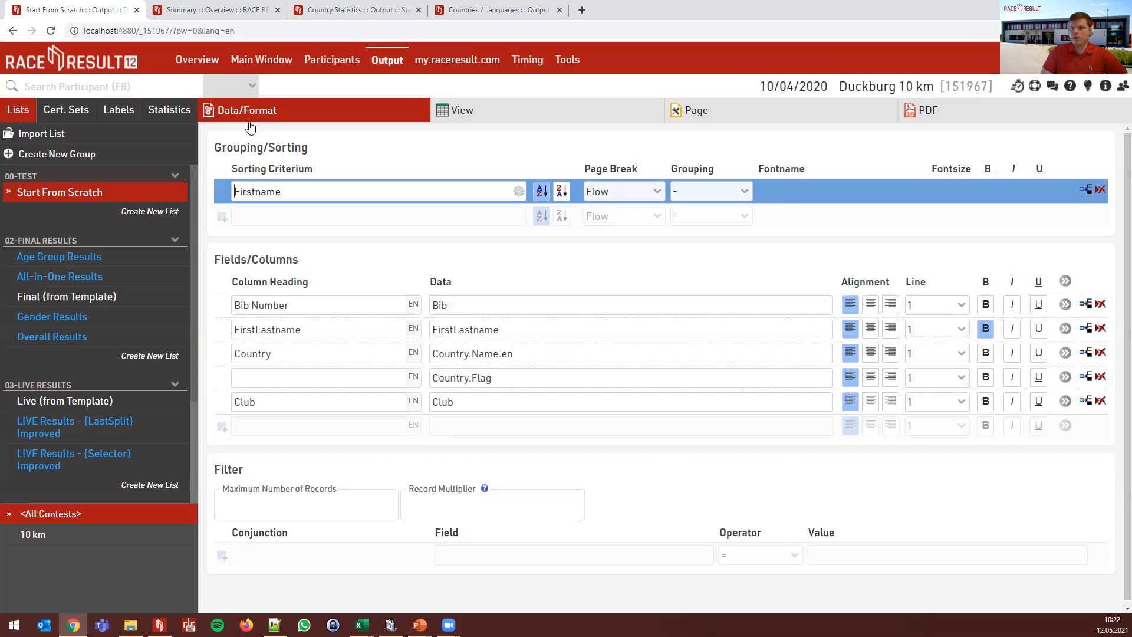
{"action": "type", "text": "Last"}
{"action": "left_click", "coordinate": [472, 118]}
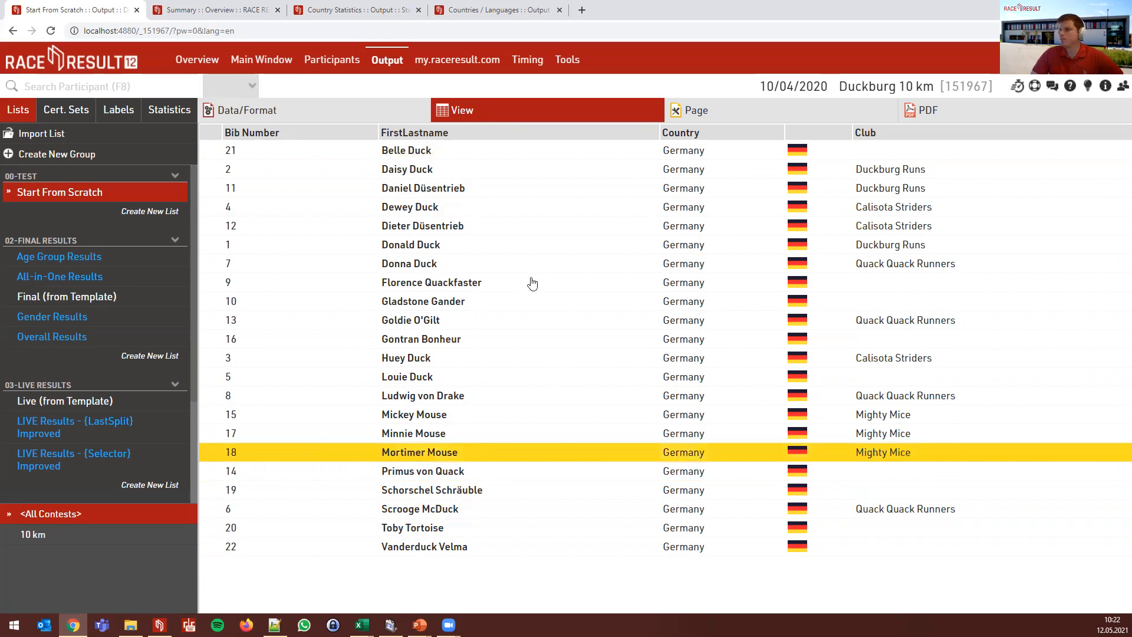
{"action": "left_click", "coordinate": [407, 113]}
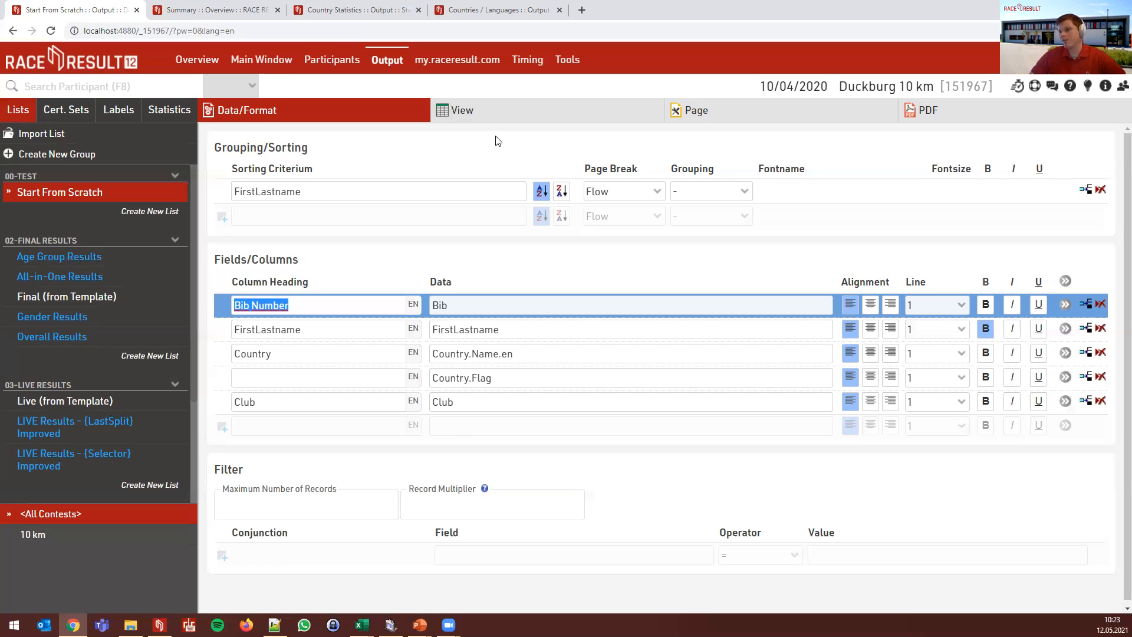
{"action": "left_click", "coordinate": [471, 120]}
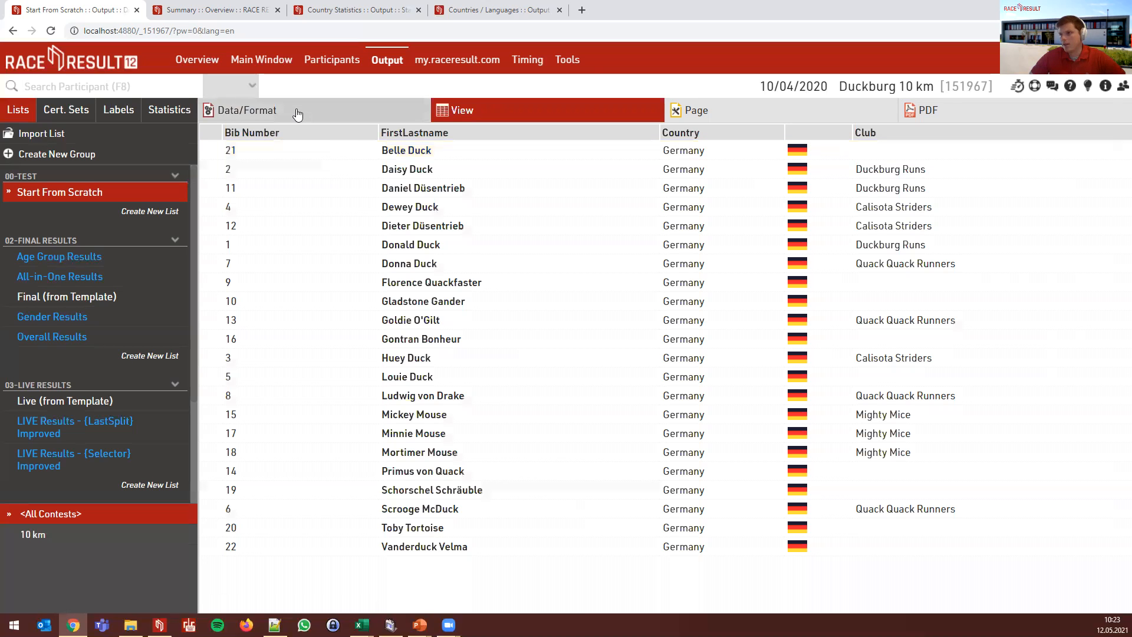
{"action": "left_click", "coordinate": [386, 114]}
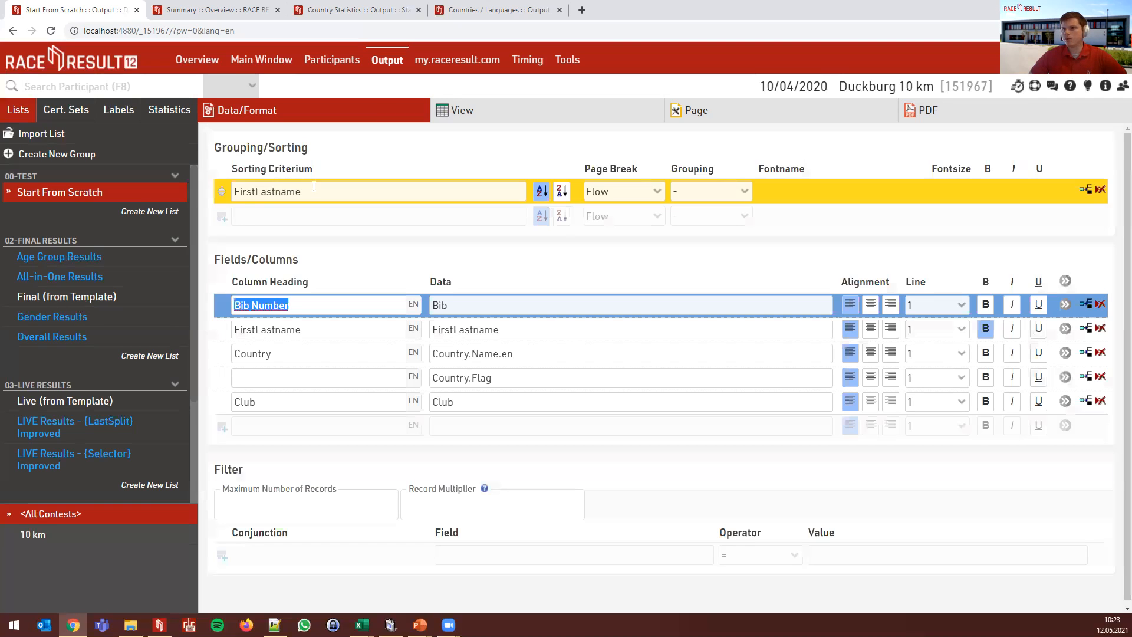
- Replace the sorting criterion with Club and preview the club-sorted list
{"action": "type", "text": "Club"}
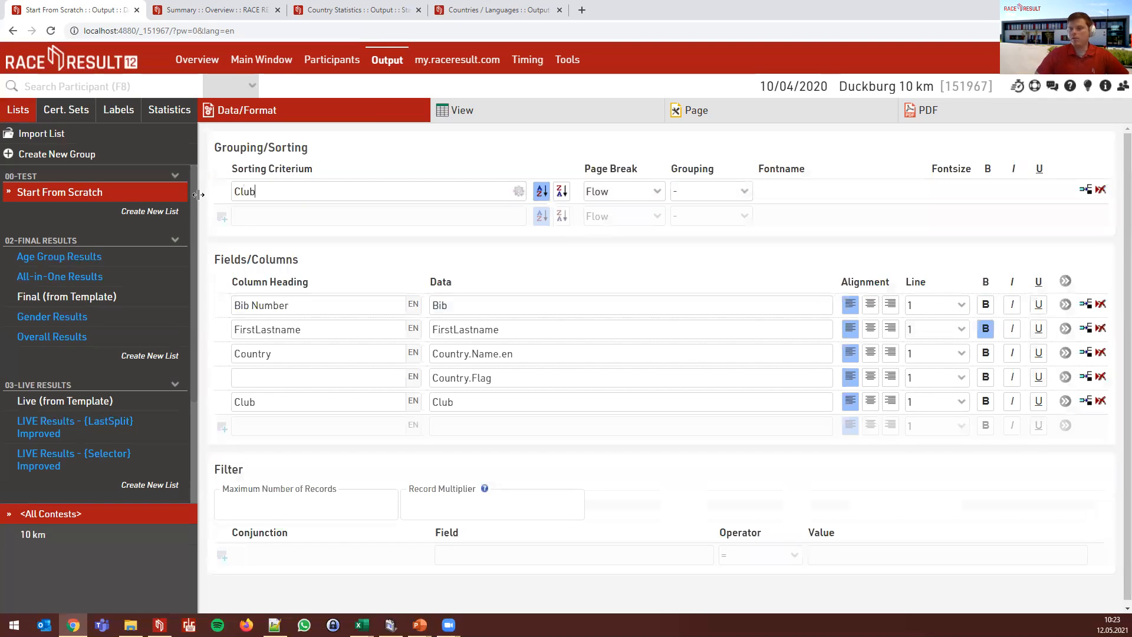
{"action": "left_click", "coordinate": [530, 115]}
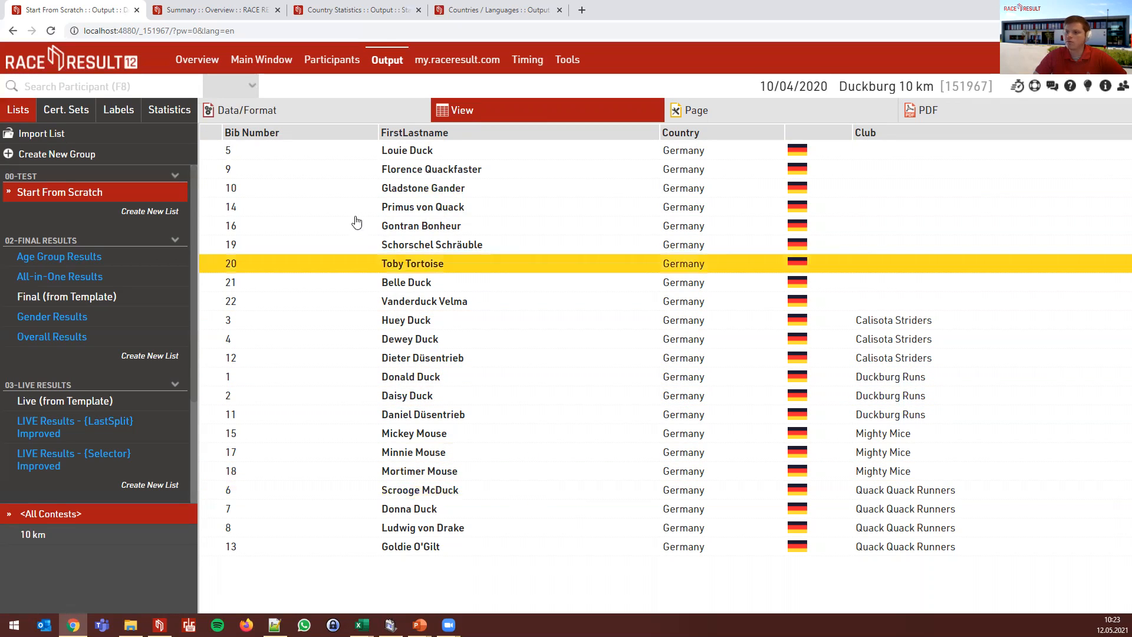
{"action": "left_click", "coordinate": [309, 120]}
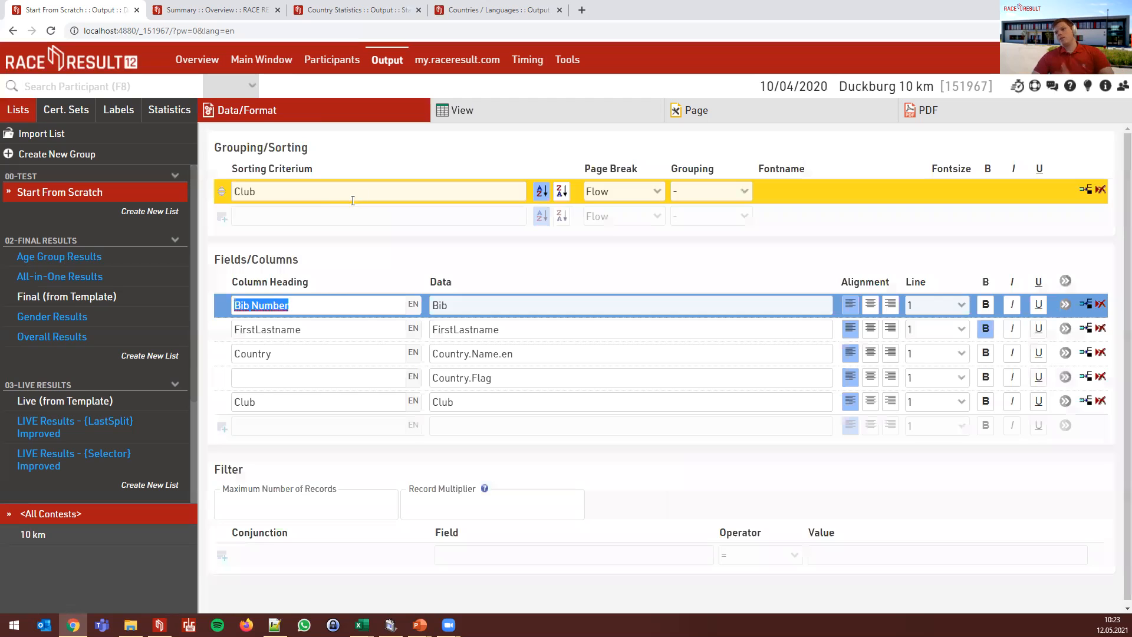
- Add a second Club sort row with Grouping set to Grouping, producing per-club headings
{"action": "left_click", "coordinate": [328, 214]}
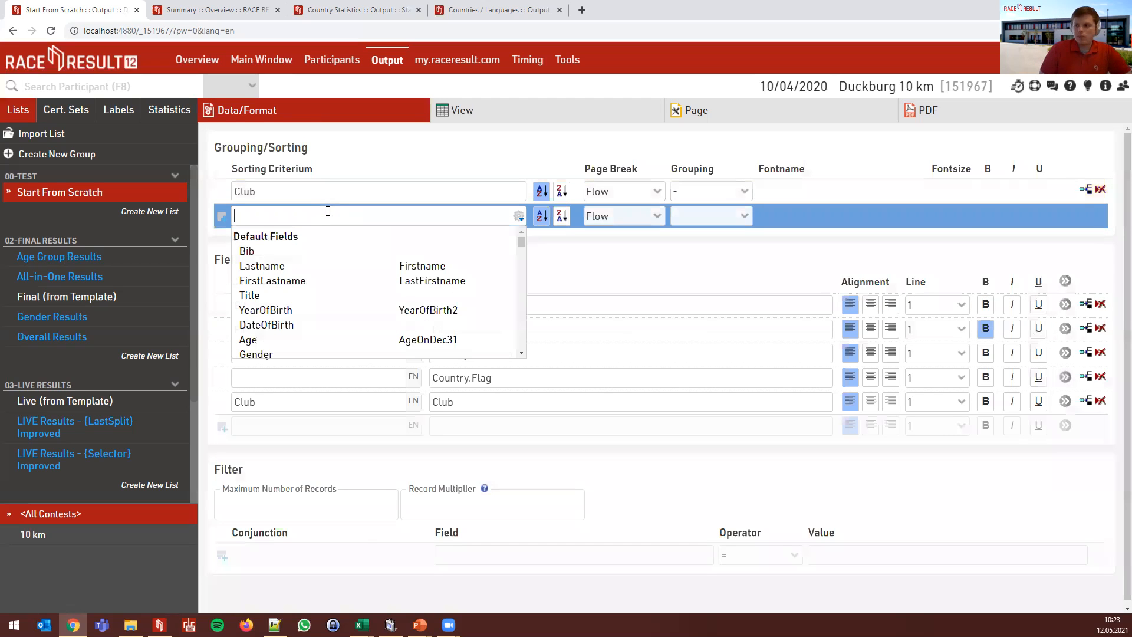
{"action": "type", "text": "Club"}
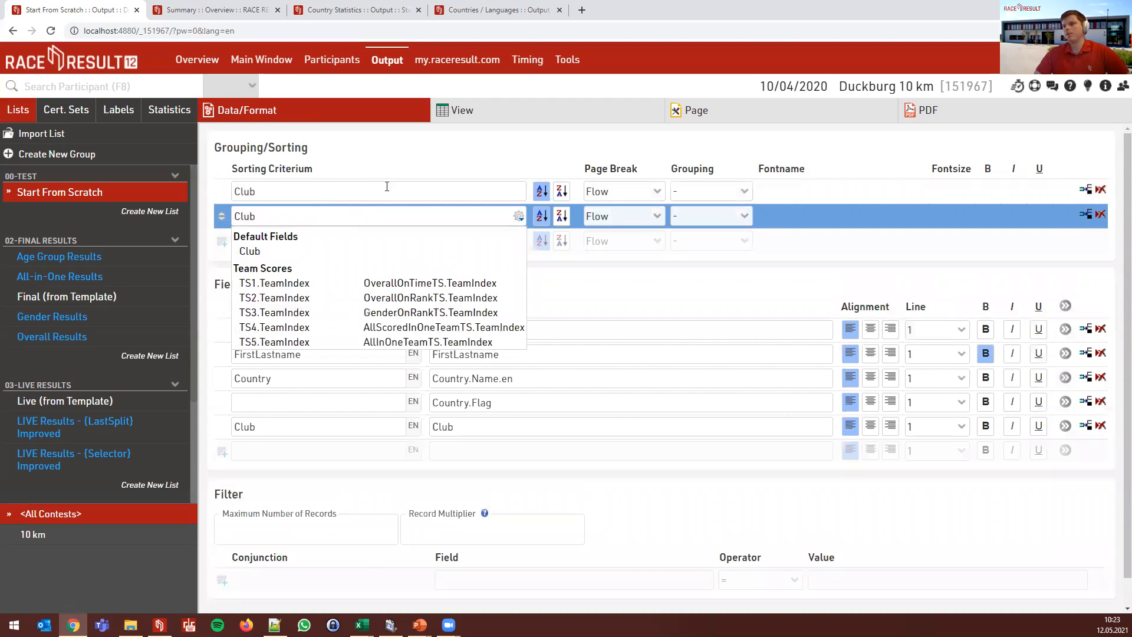
{"action": "key", "text": "Return"}
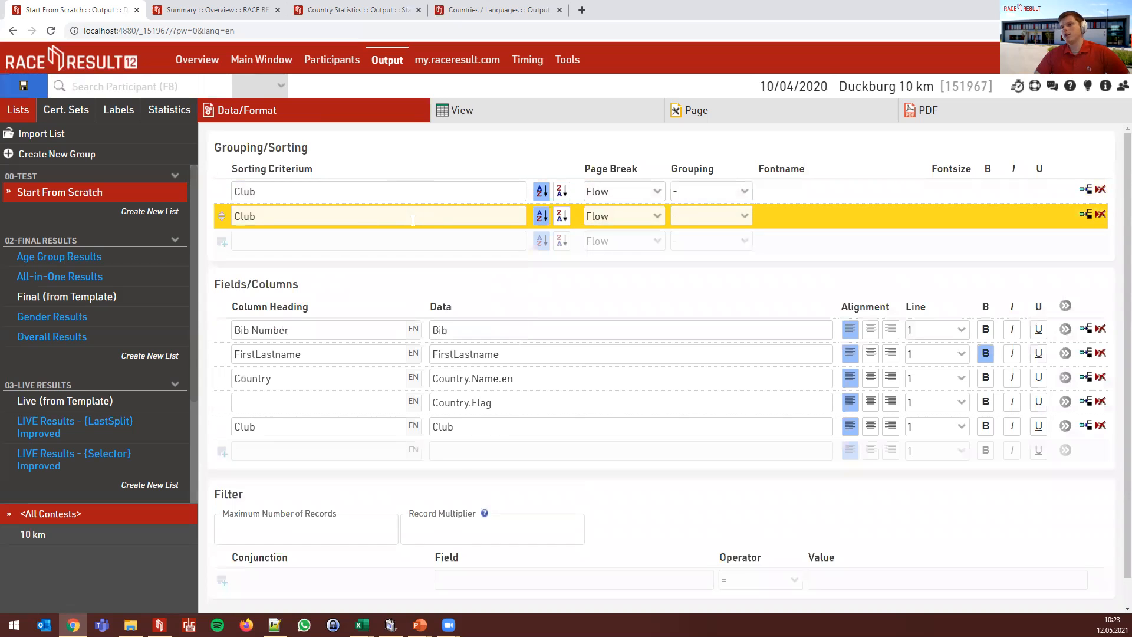
{"action": "left_click", "coordinate": [688, 217]}
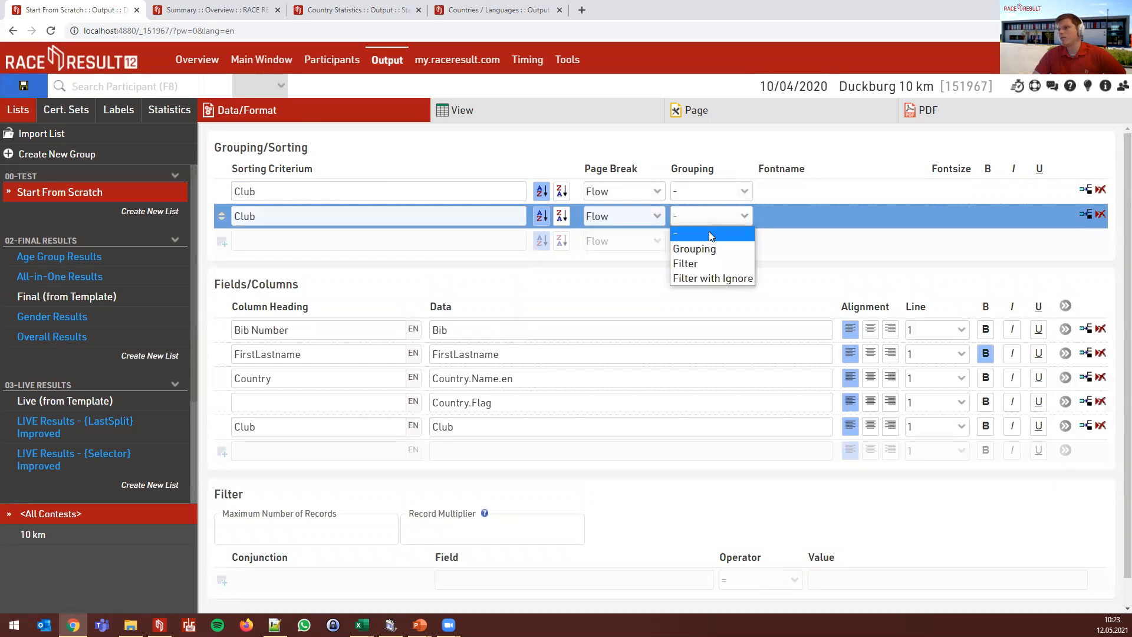
{"action": "left_click", "coordinate": [718, 248]}
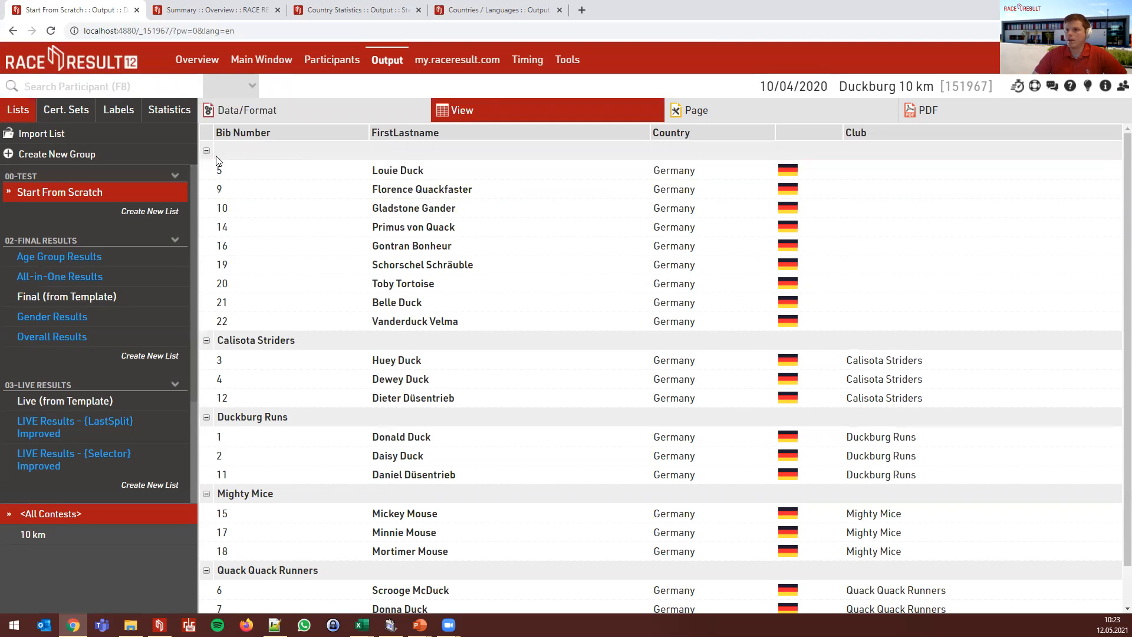
{"action": "left_click", "coordinate": [206, 342]}
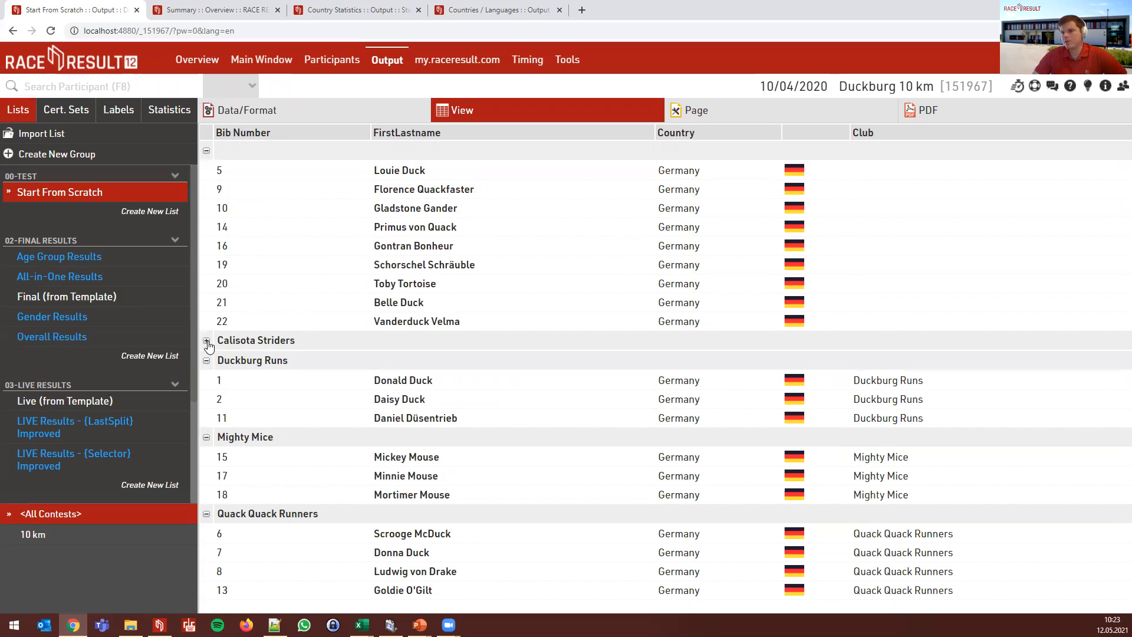
{"action": "left_click", "coordinate": [206, 342]}
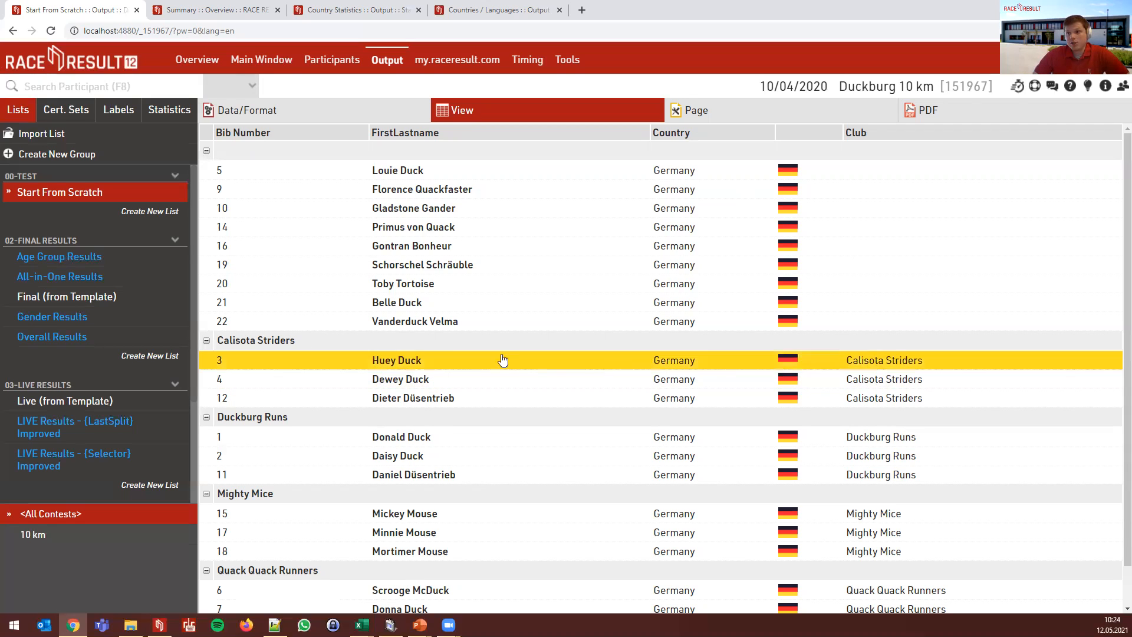
- Change the second Club row's grouping to Filter
{"action": "left_click", "coordinate": [328, 107]}
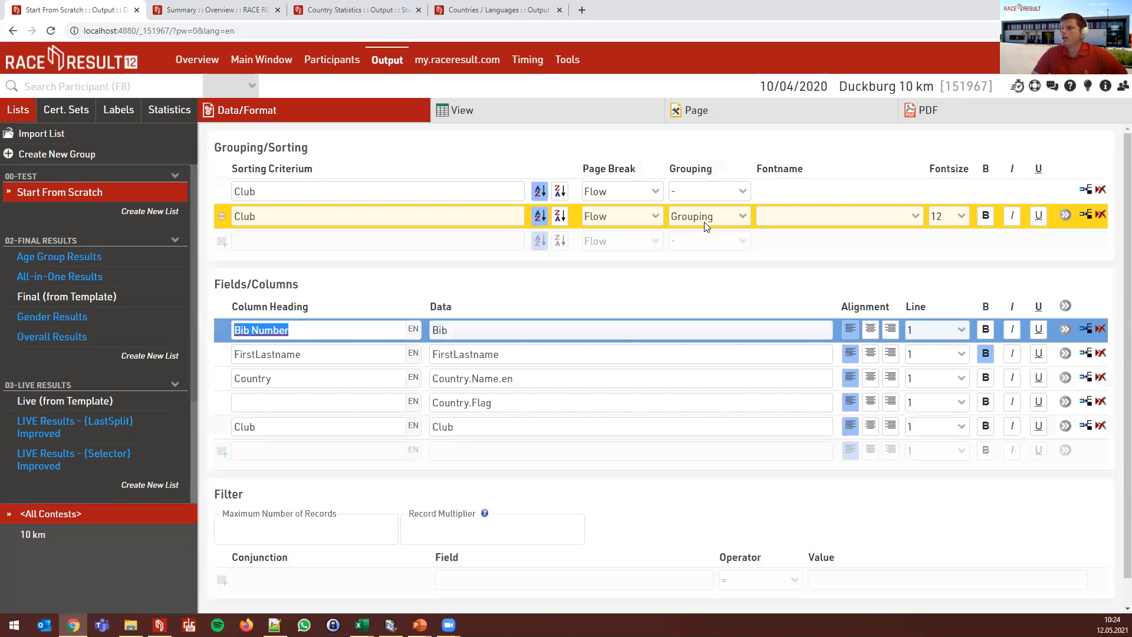
{"action": "left_click", "coordinate": [706, 227]}
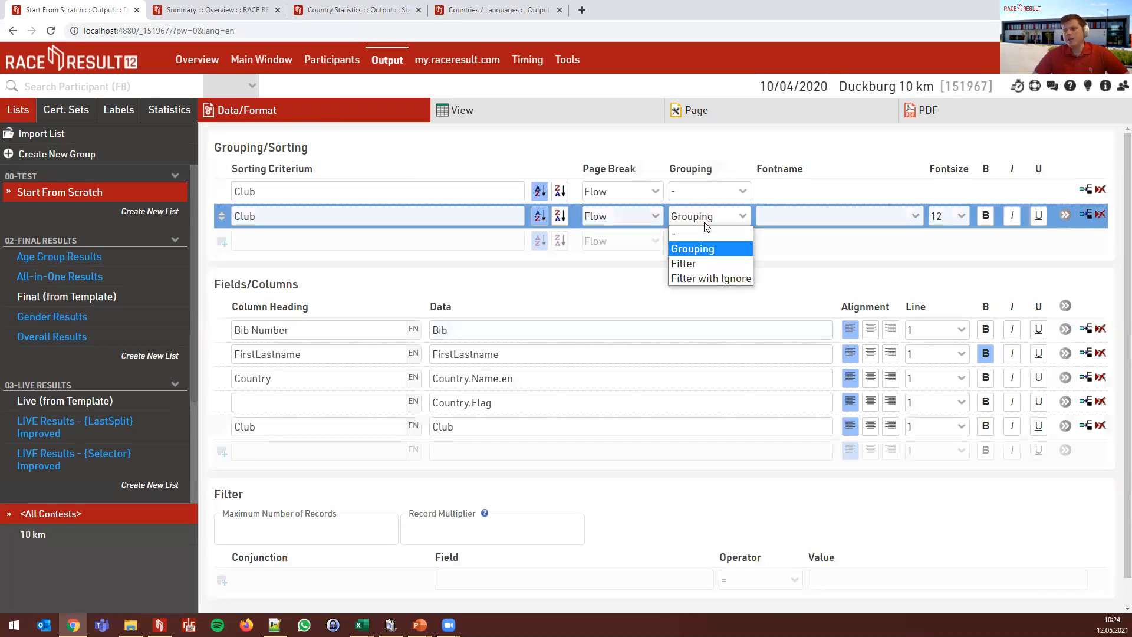
{"action": "left_click", "coordinate": [717, 264]}
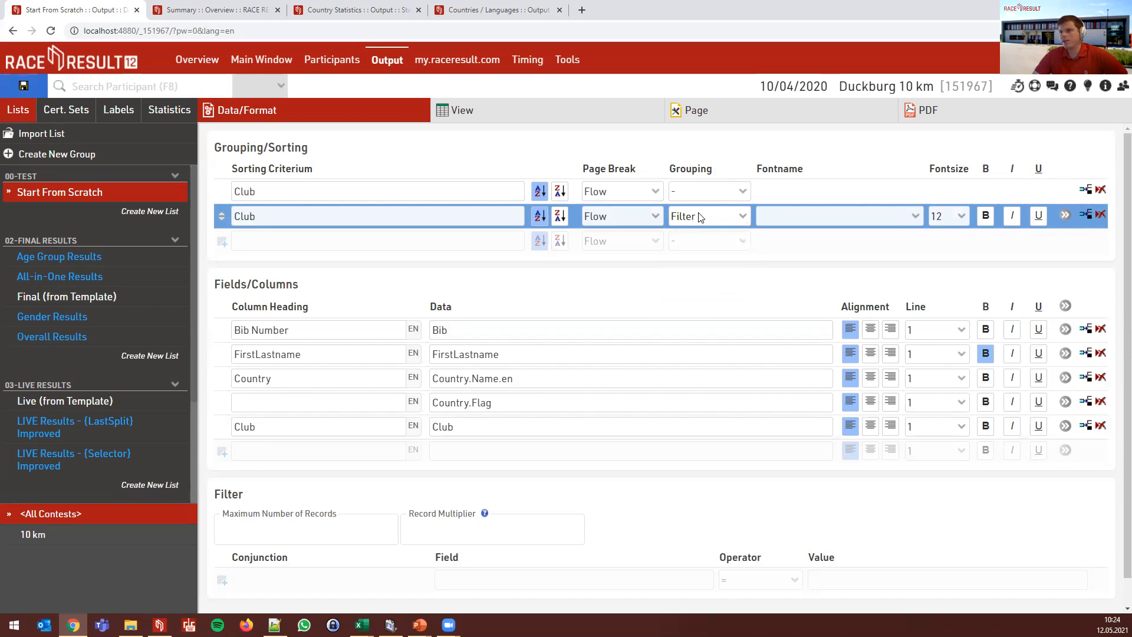
- Test the filter in View: no club, then Calisota Striders, then Mighty Mice
{"action": "left_click", "coordinate": [466, 112]}
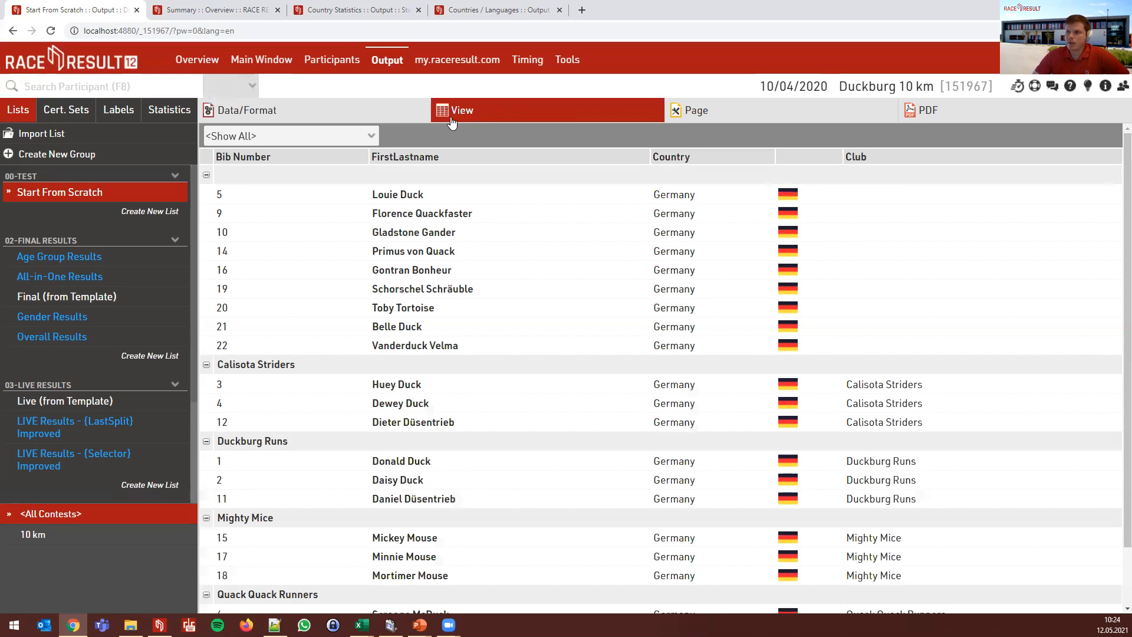
{"action": "left_click", "coordinate": [356, 137]}
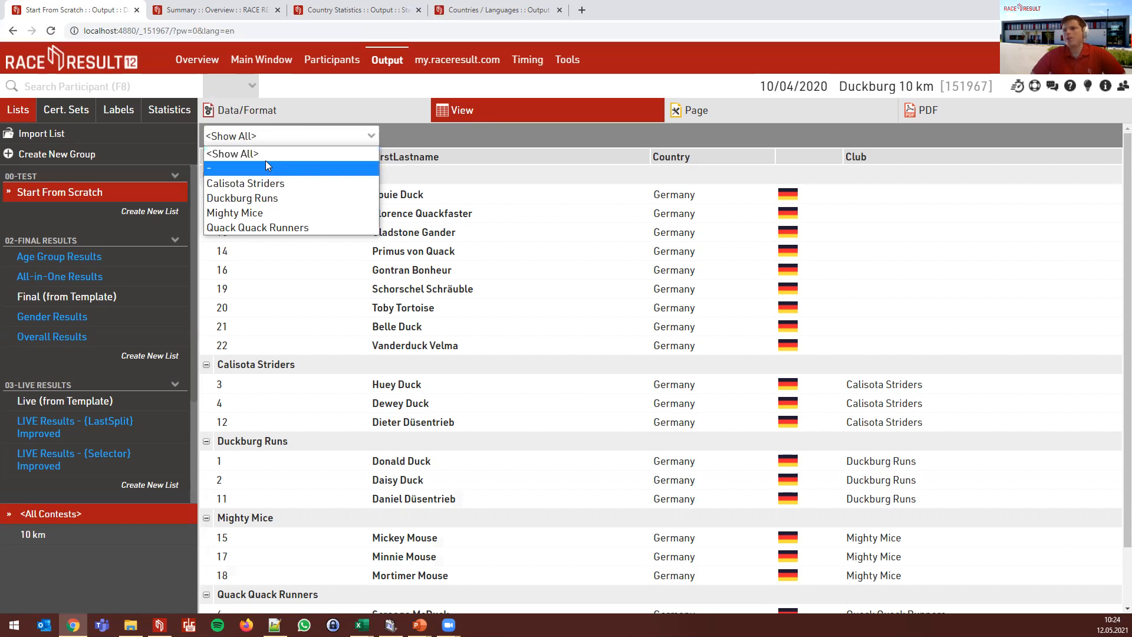
{"action": "left_click", "coordinate": [266, 164]}
{"action": "left_click", "coordinate": [277, 135]}
{"action": "left_click", "coordinate": [269, 184]}
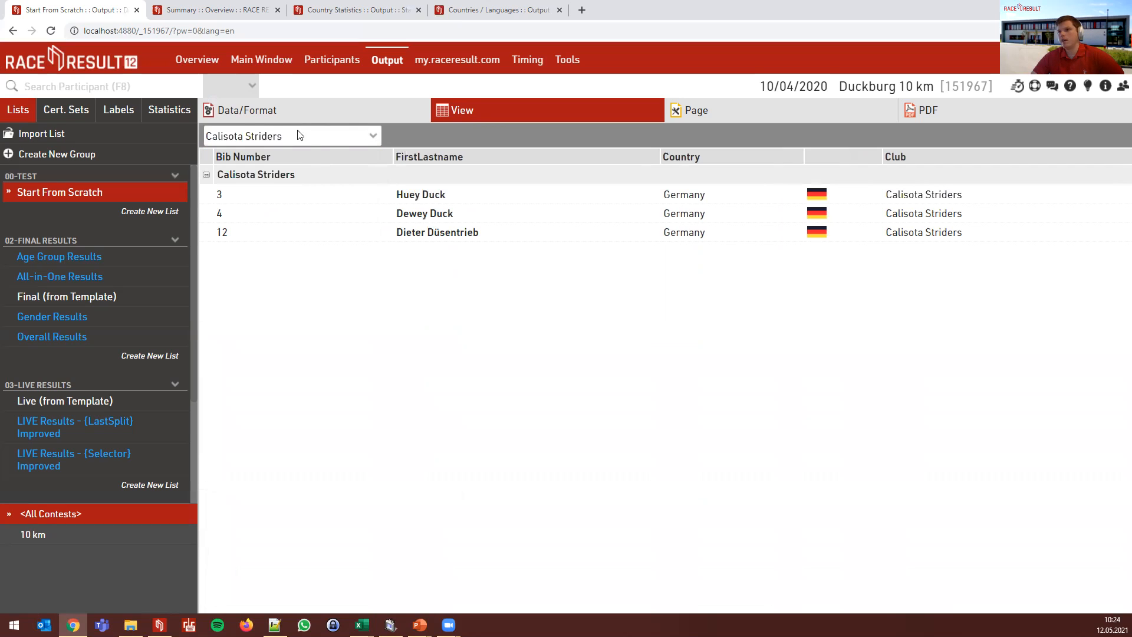
{"action": "left_click", "coordinate": [266, 137]}
{"action": "left_click", "coordinate": [268, 208]}
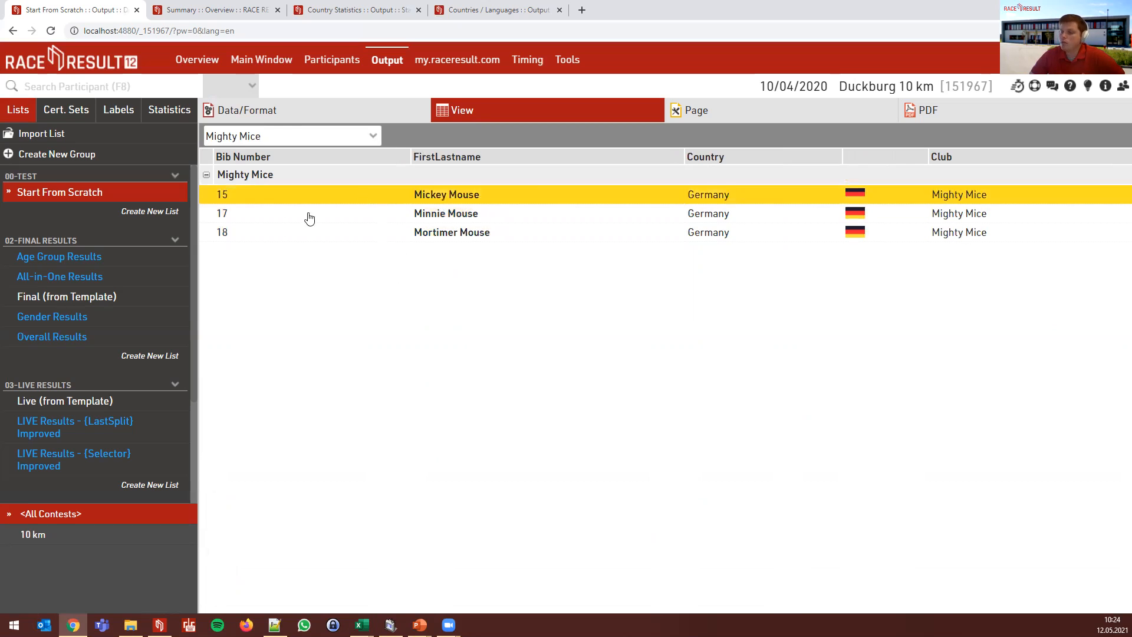
- Switch the Club row's grouping to Filter with Ignore
{"action": "left_click", "coordinate": [316, 121]}
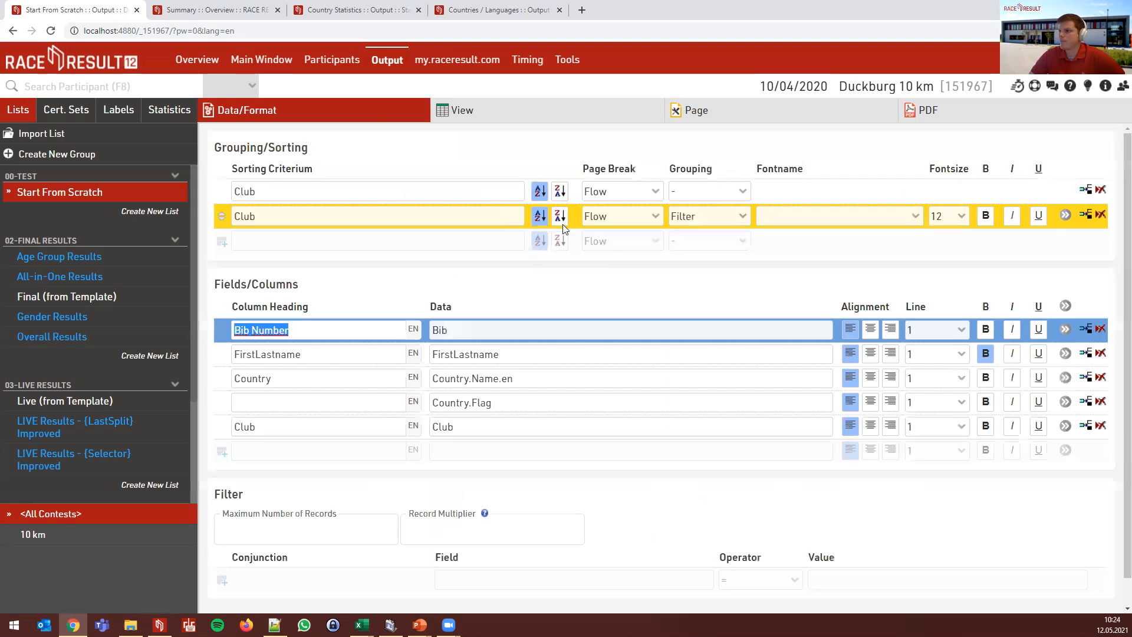
{"action": "left_click", "coordinate": [690, 222]}
{"action": "left_click", "coordinate": [716, 273]}
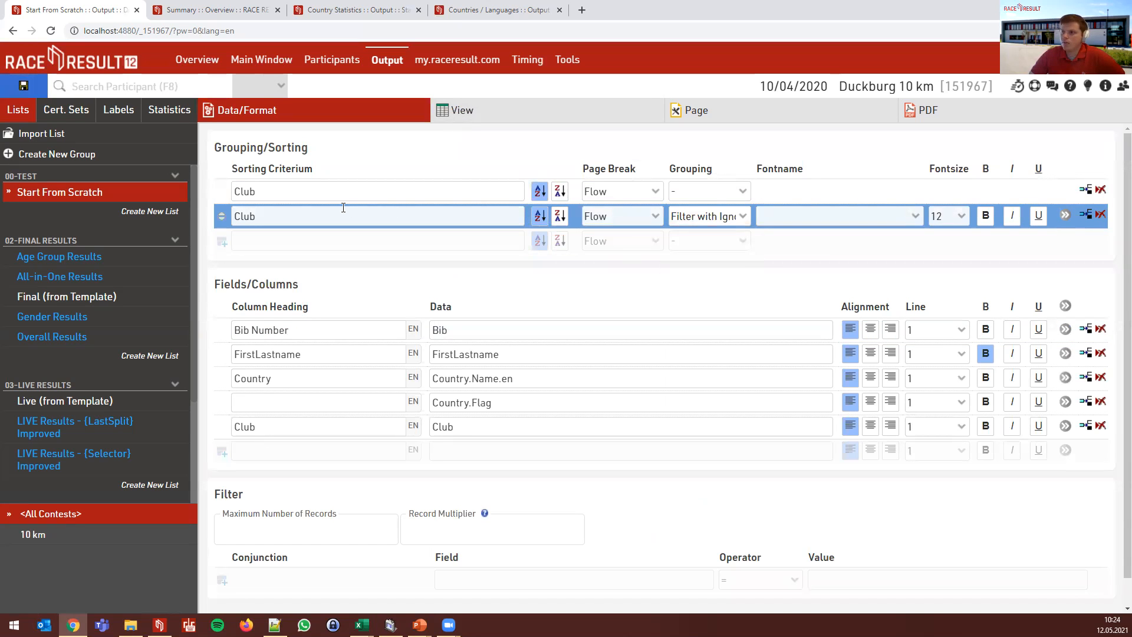
{"action": "left_click", "coordinate": [454, 111]}
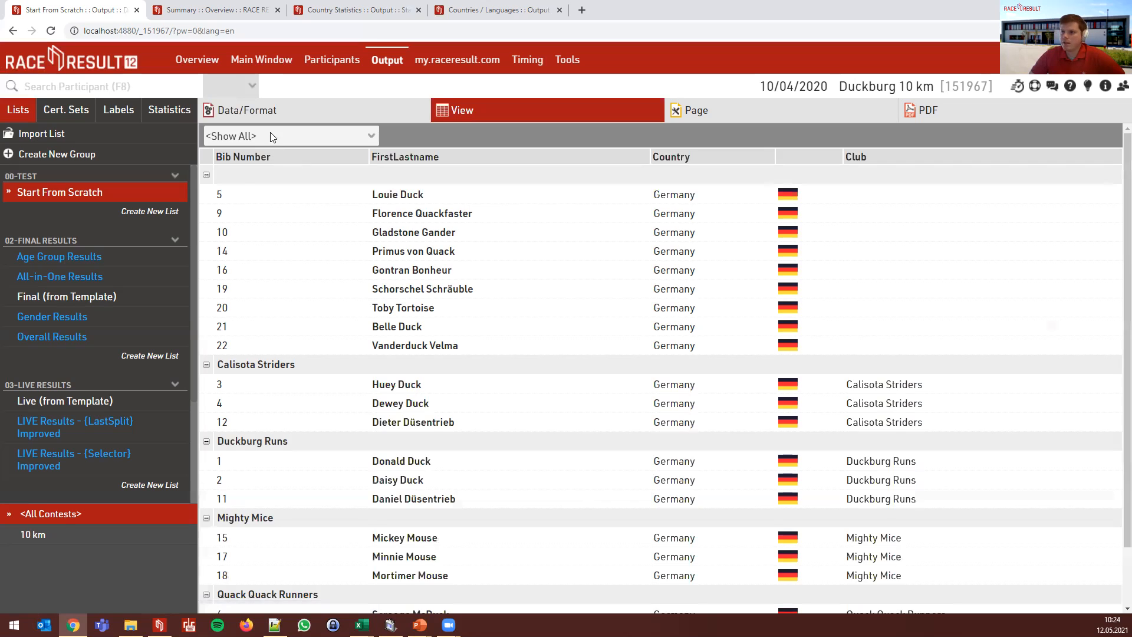
{"action": "left_click", "coordinate": [272, 137]}
{"action": "left_click", "coordinate": [269, 165]}
{"action": "left_click", "coordinate": [273, 140]}
{"action": "left_click", "coordinate": [258, 166]}
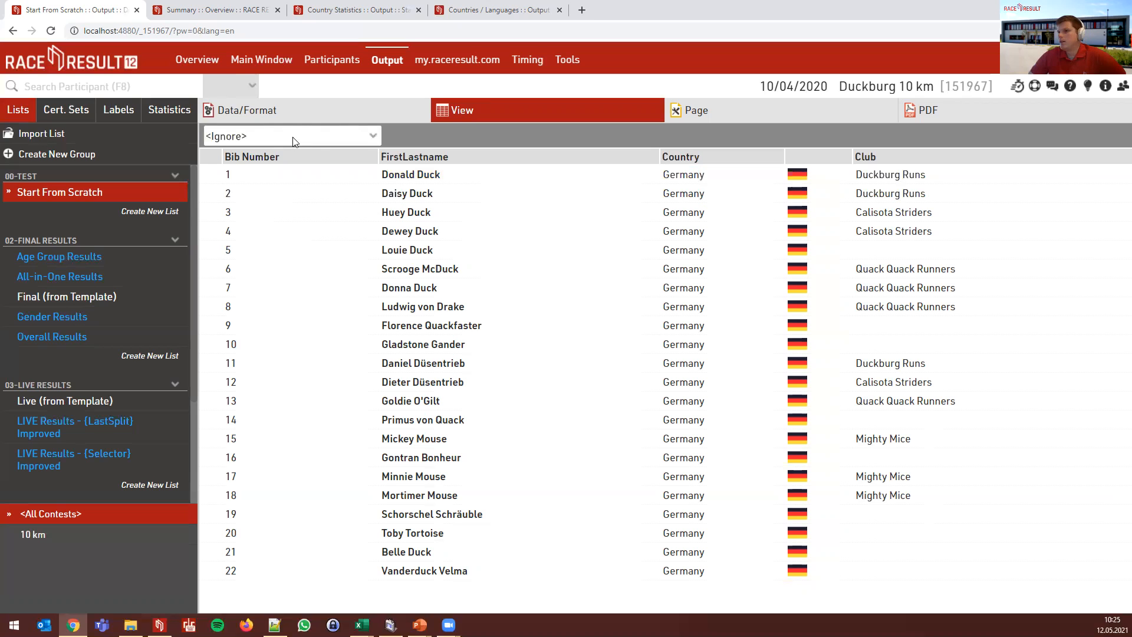
{"action": "left_click", "coordinate": [304, 126]}
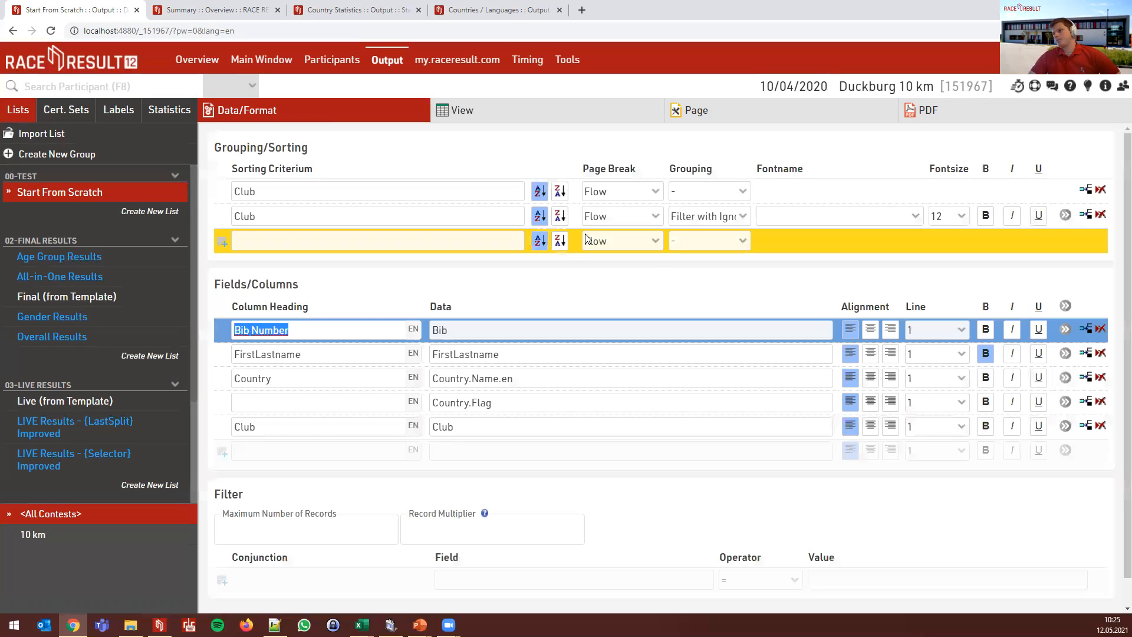
- Browse the Club row's font list without changing the font
{"action": "left_click", "coordinate": [793, 223]}
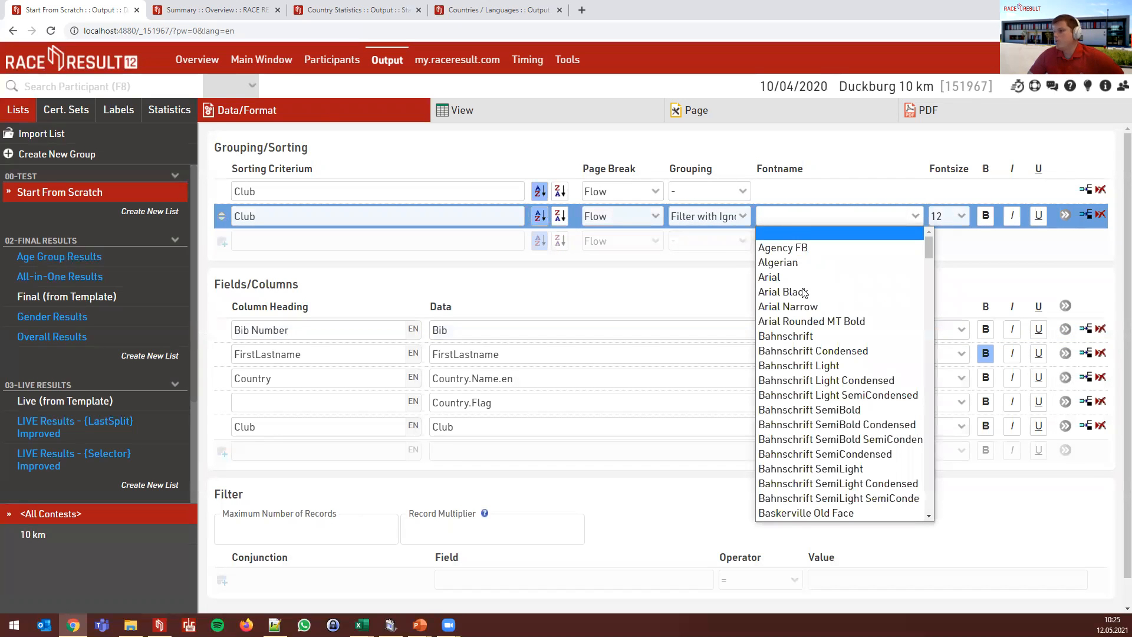
{"action": "scroll", "coordinate": [828, 301], "scroll_direction": "down", "scroll_amount": 10}
{"action": "scroll", "coordinate": [832, 305], "scroll_direction": "down", "scroll_amount": 20}
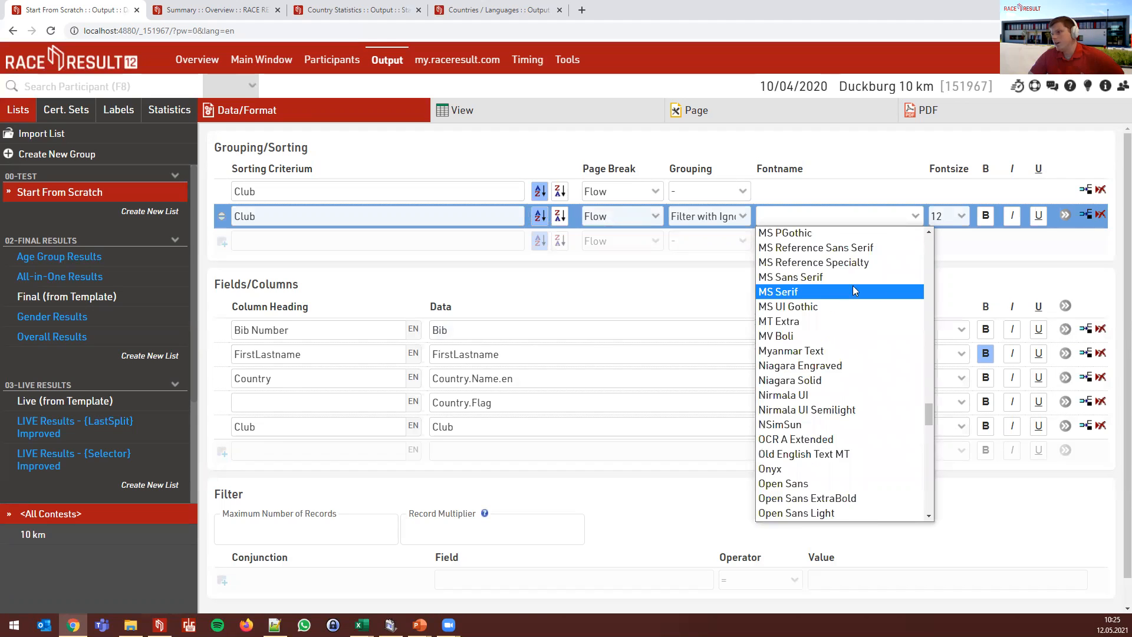
{"action": "scroll", "coordinate": [891, 308], "scroll_direction": "up", "scroll_amount": 20}
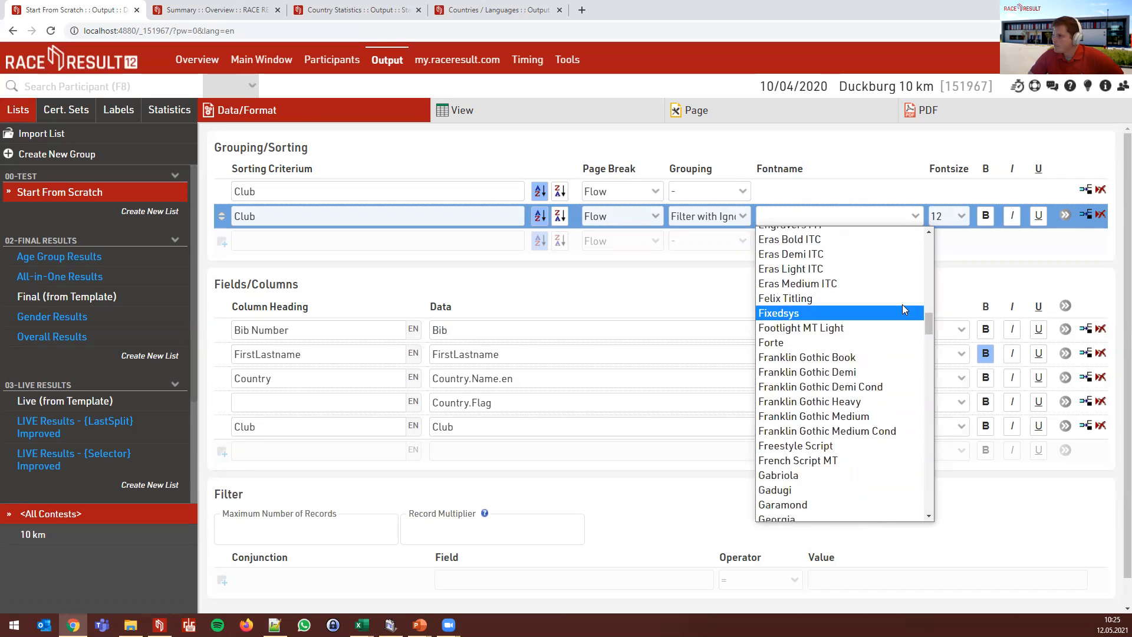
{"action": "left_click", "coordinate": [968, 200]}
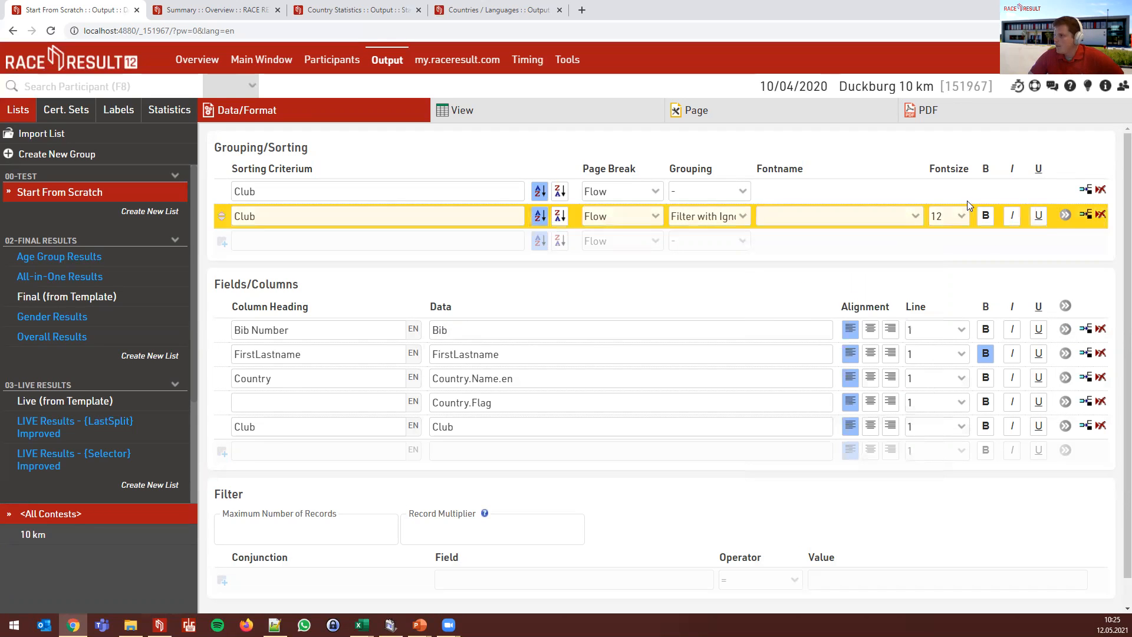
- In the row's details keep Show All preselection and label the filter 'Club selection'
{"action": "left_click", "coordinate": [1065, 215]}
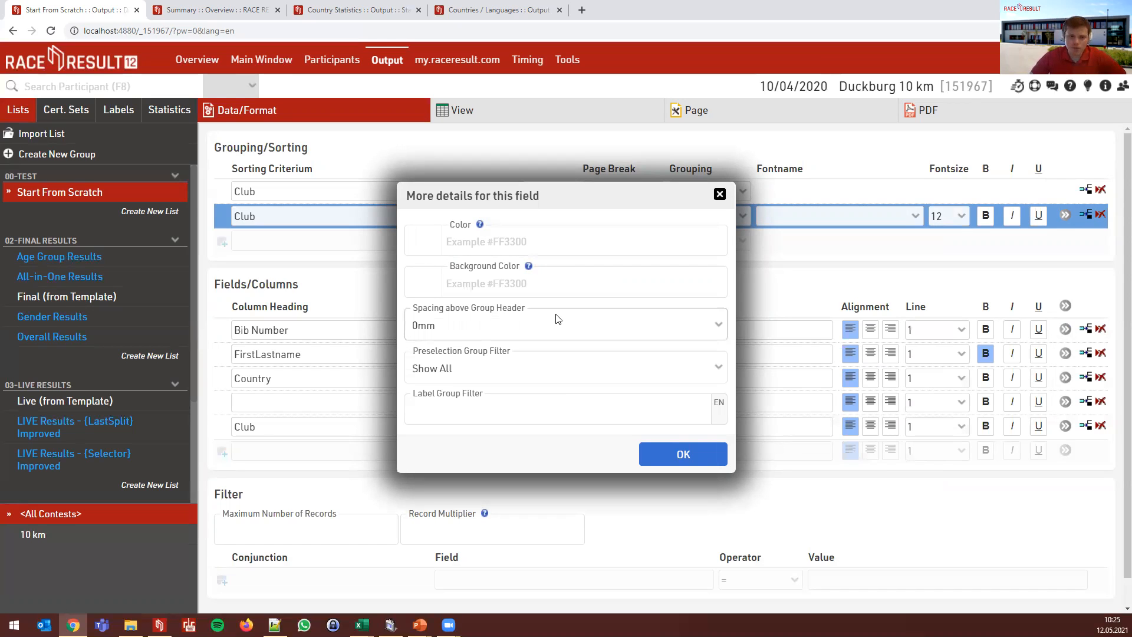
{"action": "left_click", "coordinate": [525, 375]}
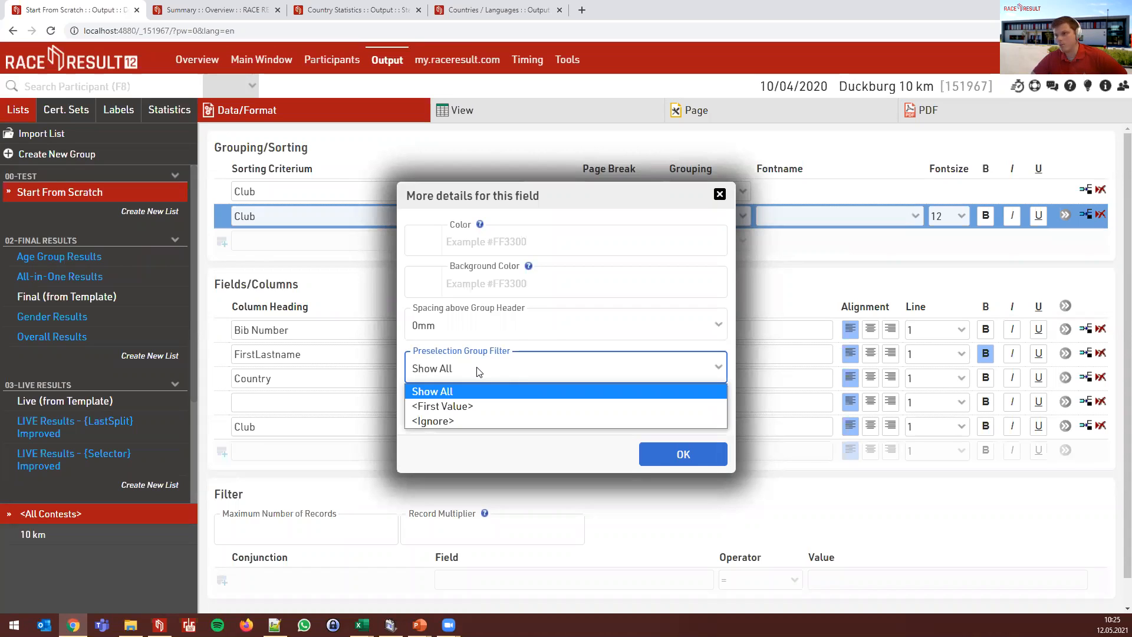
{"action": "left_click", "coordinate": [534, 362]}
{"action": "left_click", "coordinate": [499, 415]}
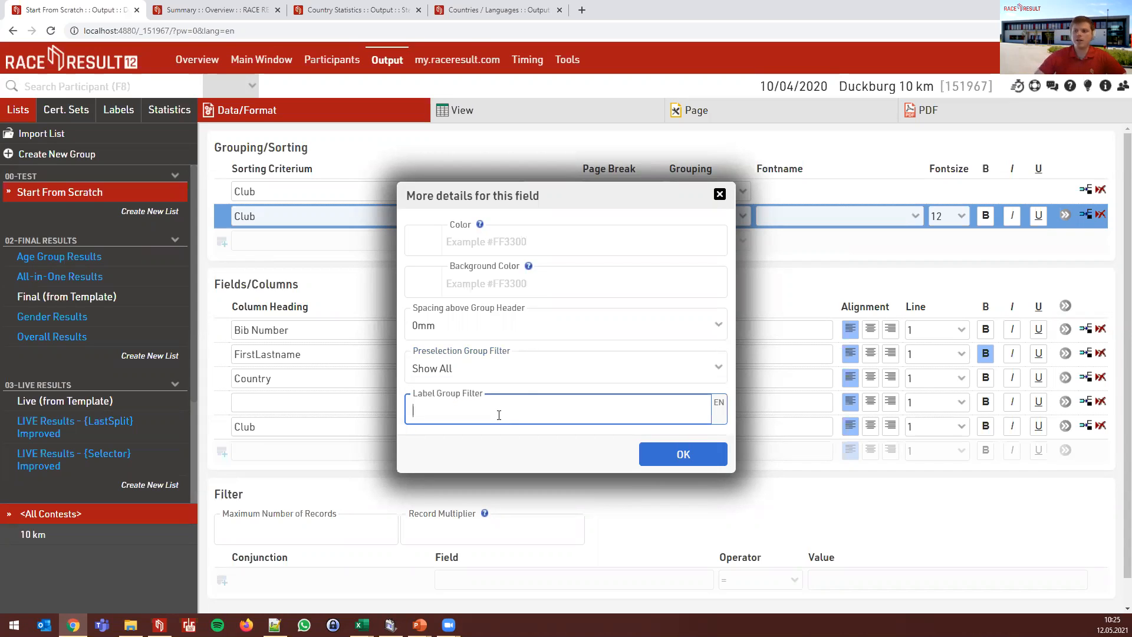
{"action": "type", "text": "Cl"}
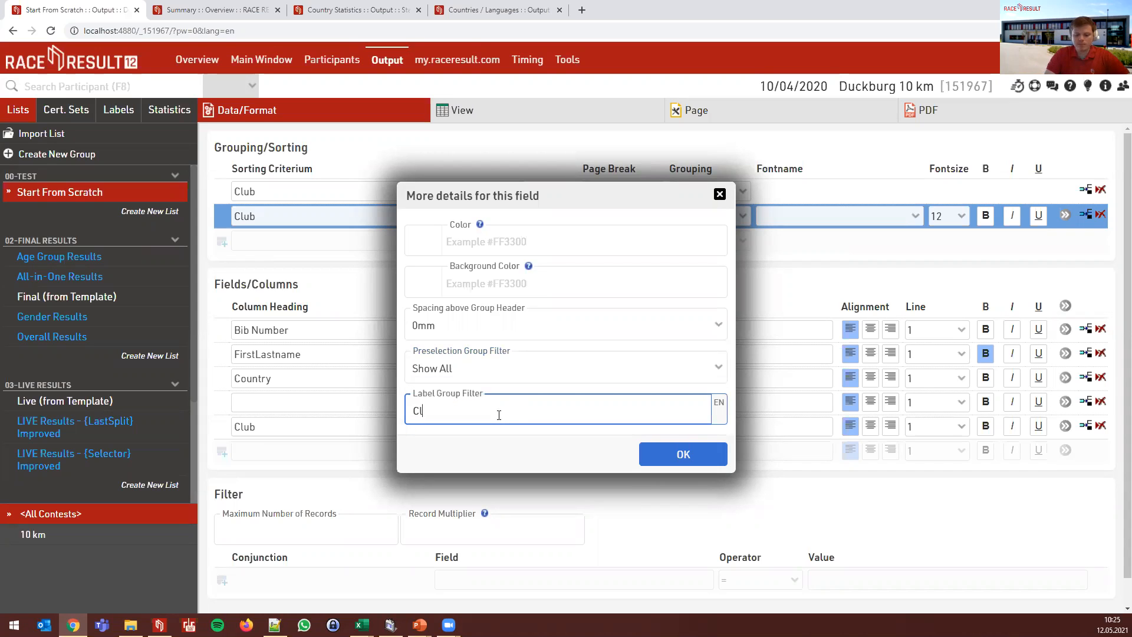
{"action": "type", "text": "ub selection"}
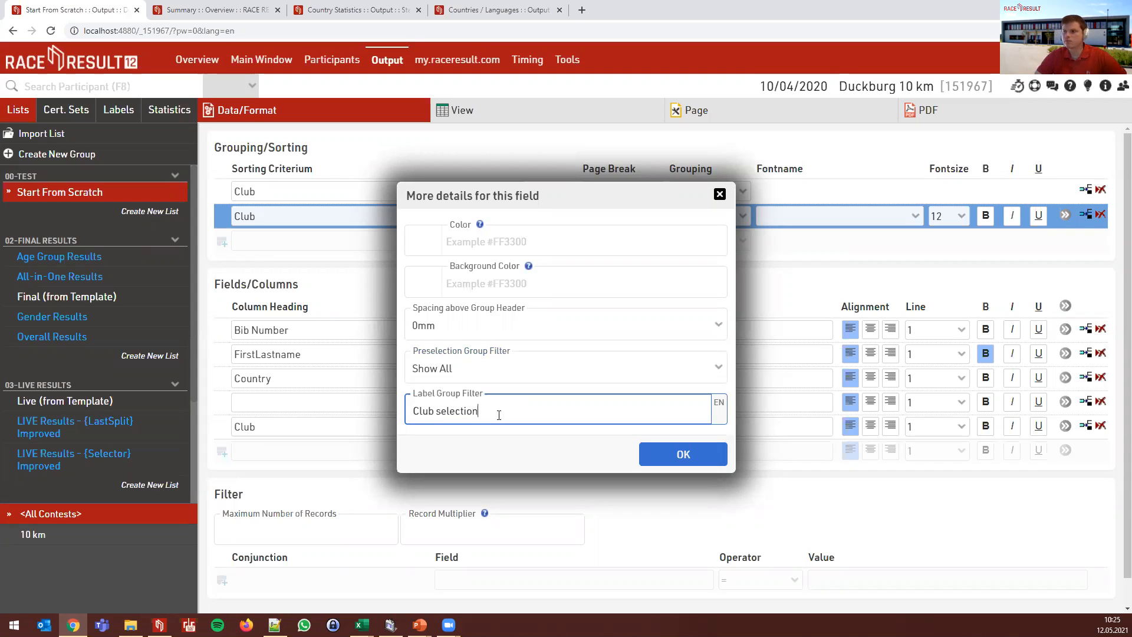
{"action": "left_click", "coordinate": [670, 453]}
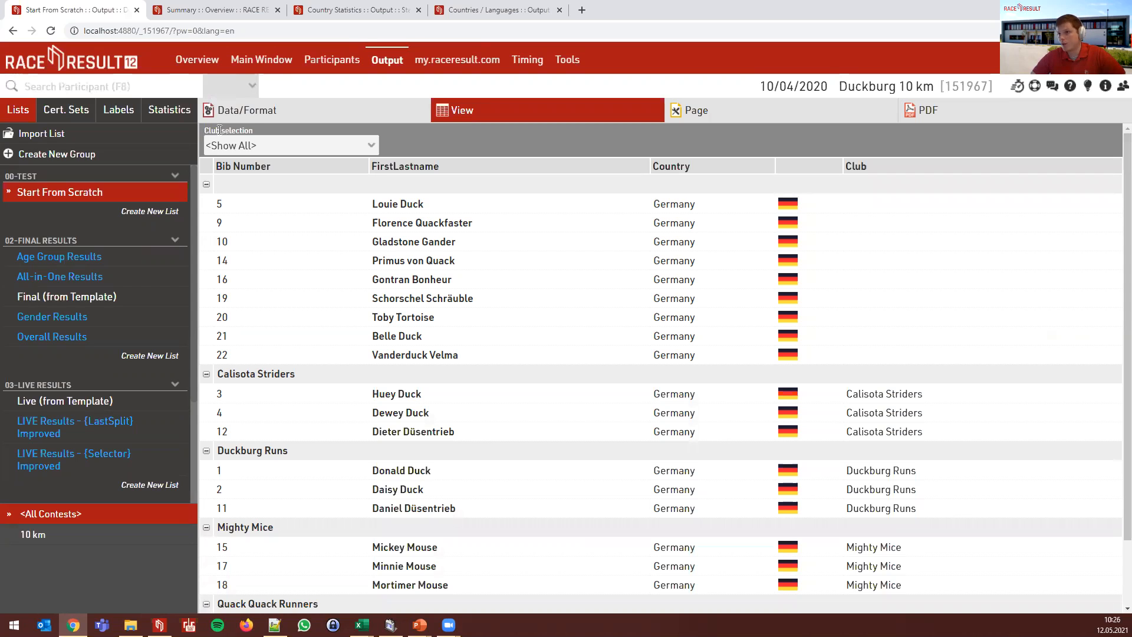
- Confirm the Club selection dropdown stays on <Show All>, then return to Data/Format
{"action": "left_click", "coordinate": [269, 146]}
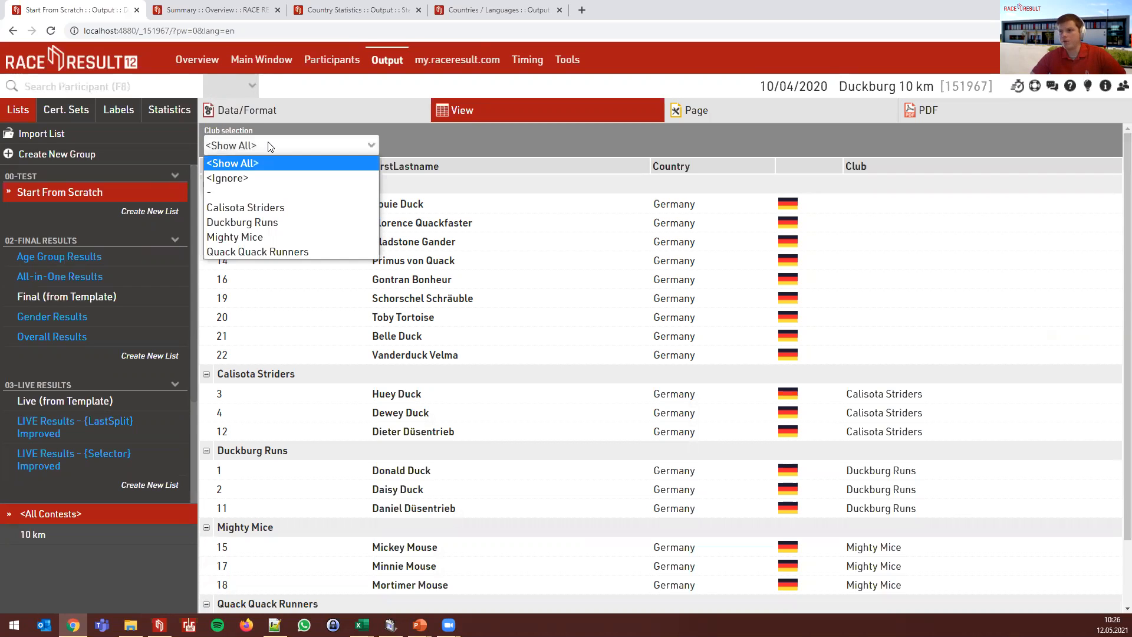
{"action": "left_click", "coordinate": [268, 146]}
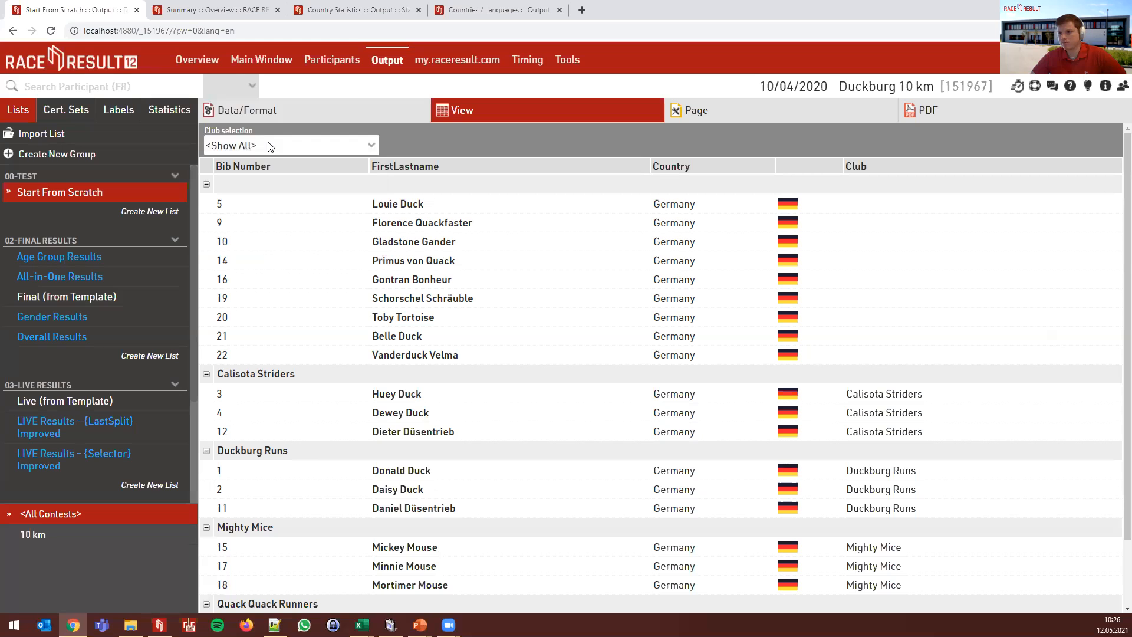
{"action": "left_click", "coordinate": [290, 115]}
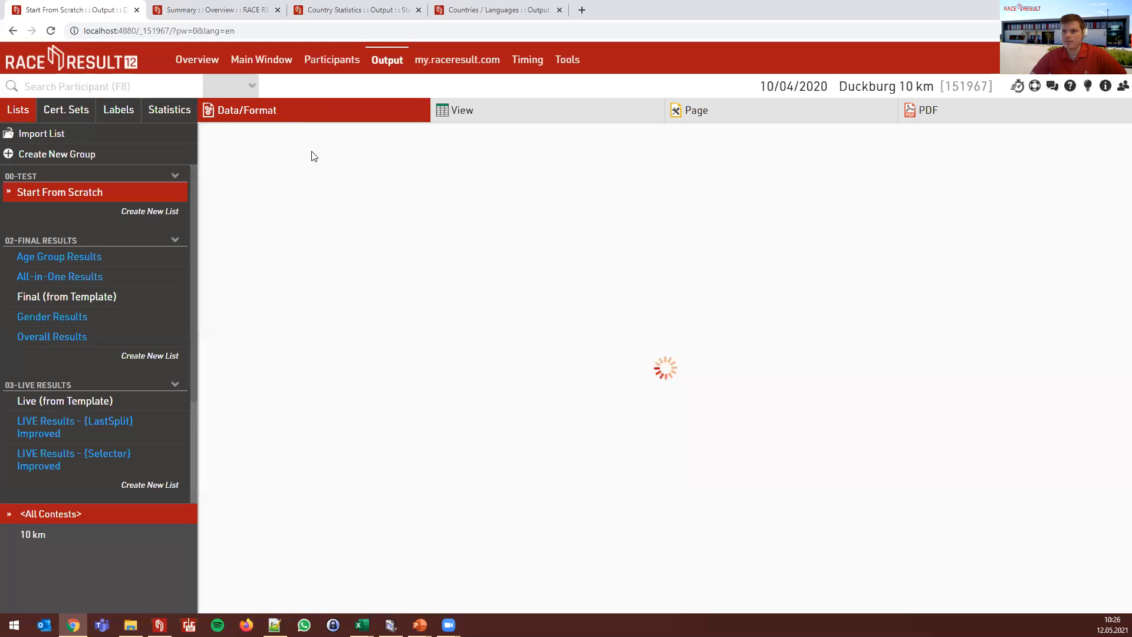
{"action": "left_click", "coordinate": [523, 267]}
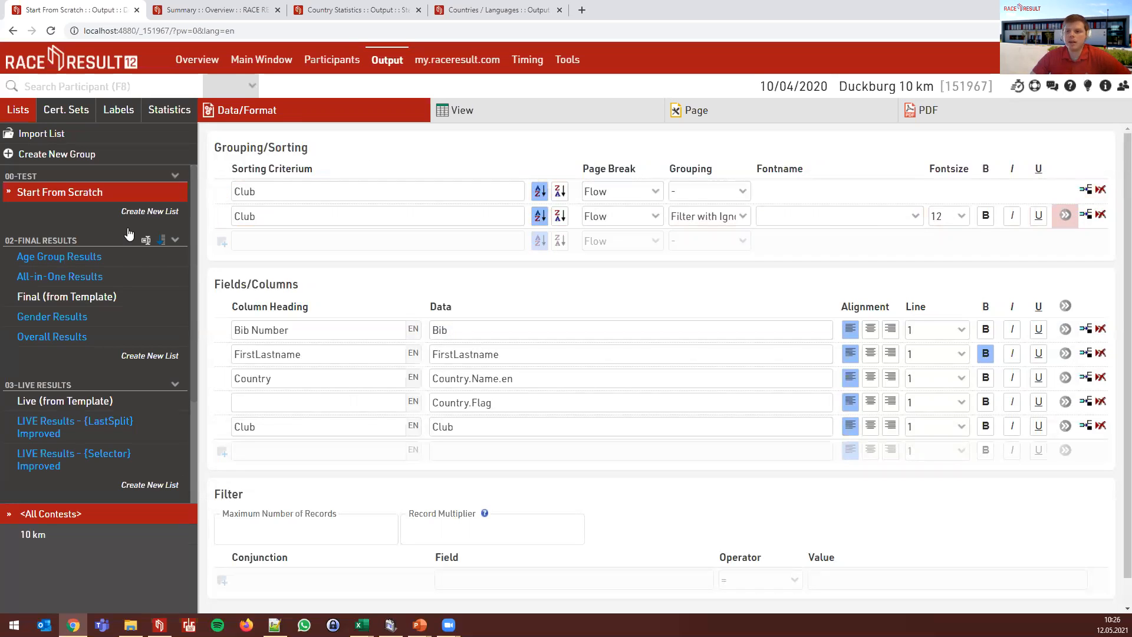
{"action": "left_click", "coordinate": [101, 299]}
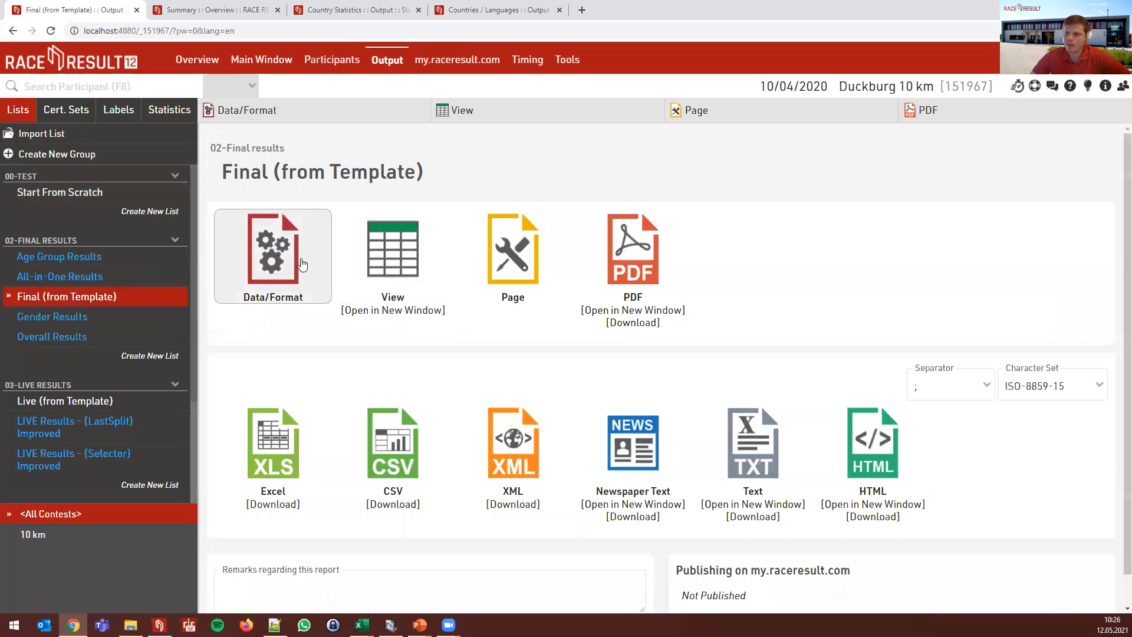
{"action": "left_click", "coordinate": [300, 255]}
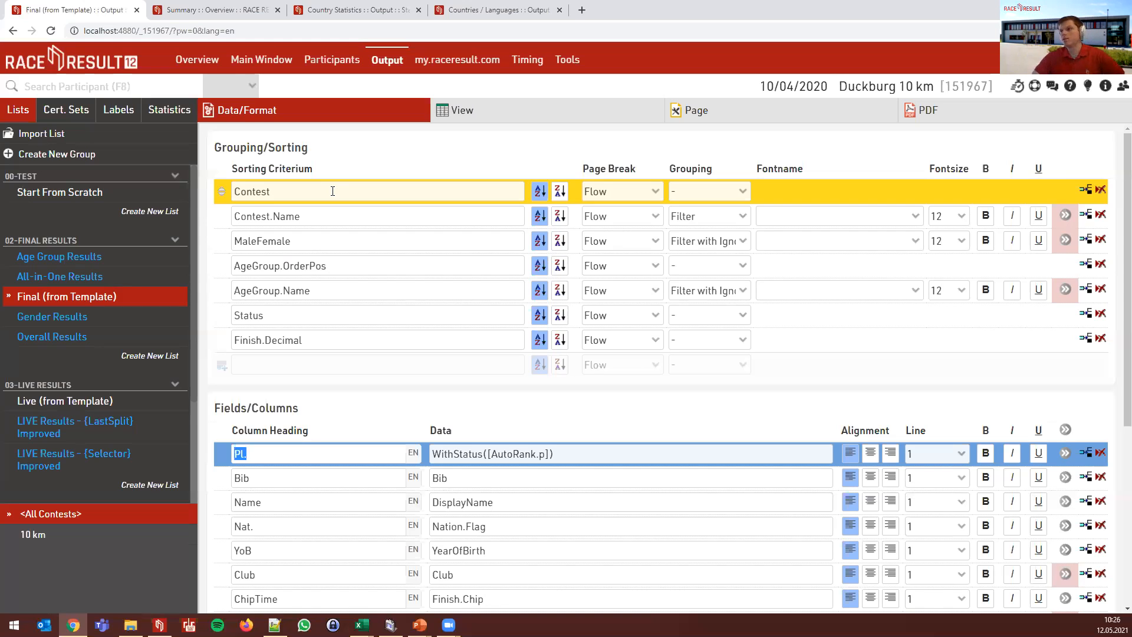
{"action": "left_click", "coordinate": [350, 217]}
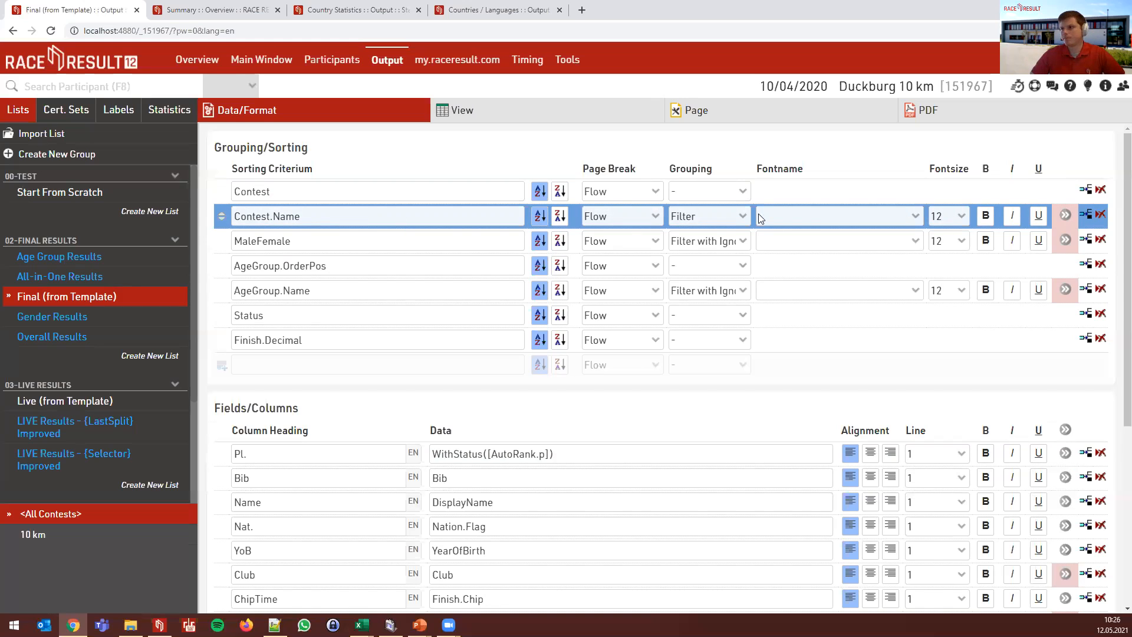
{"action": "left_click", "coordinate": [716, 218]}
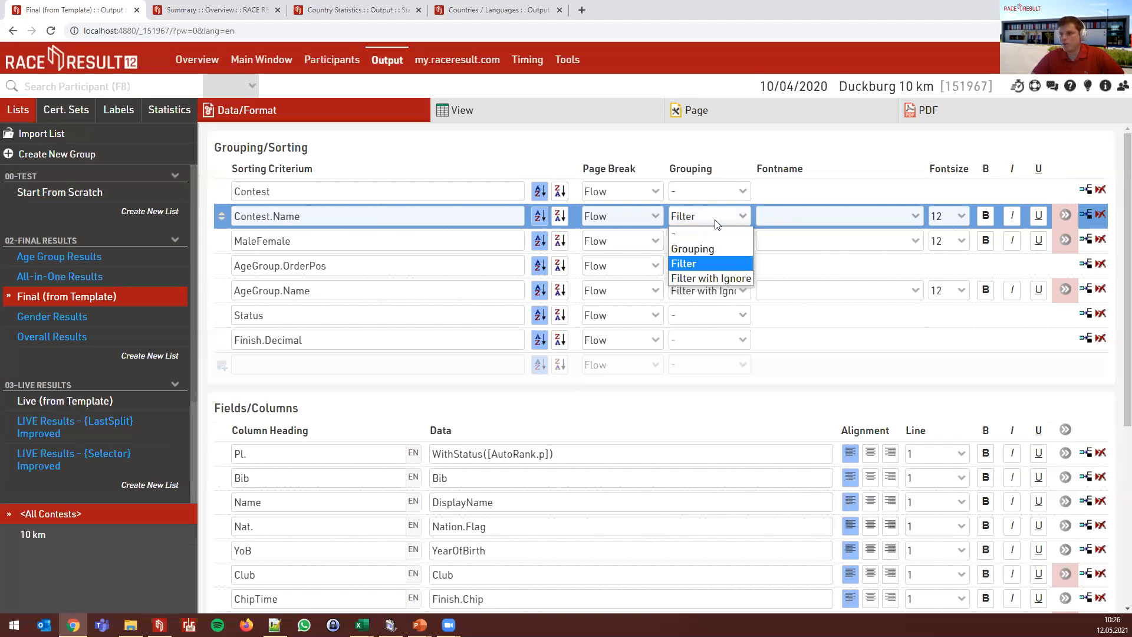
{"action": "left_click", "coordinate": [717, 221]}
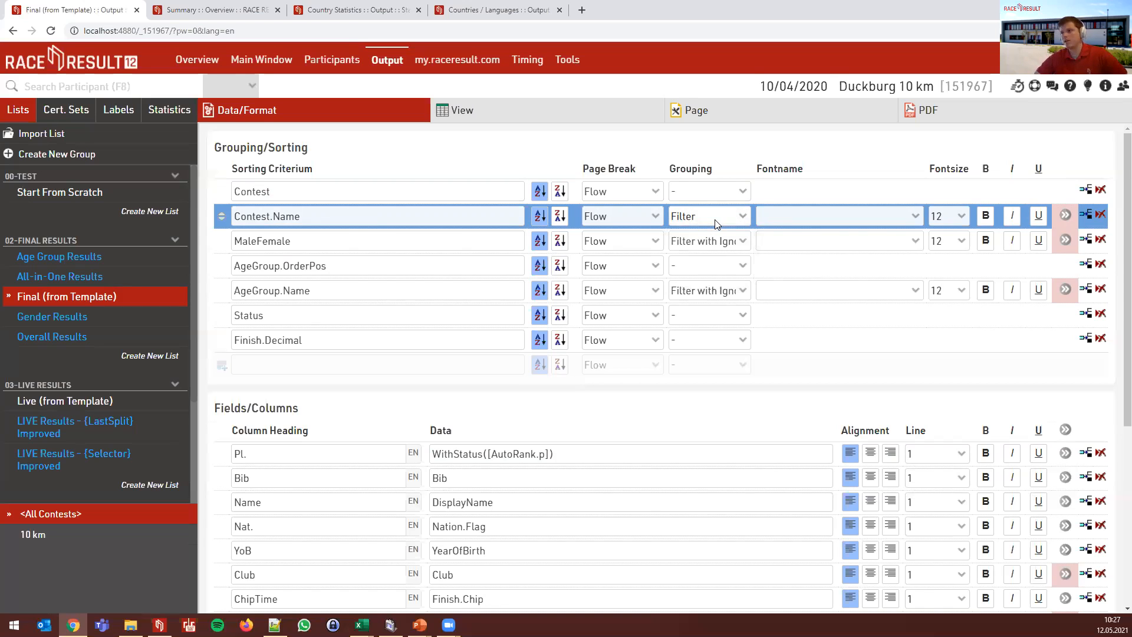
{"action": "left_click", "coordinate": [717, 222]}
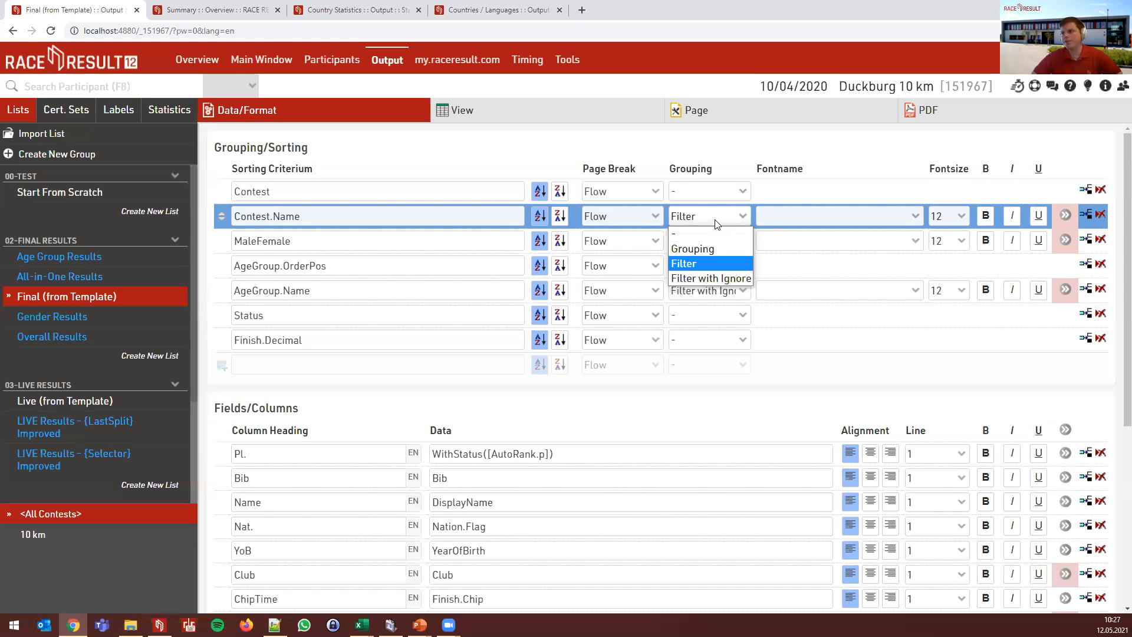
{"action": "left_click", "coordinate": [716, 221]}
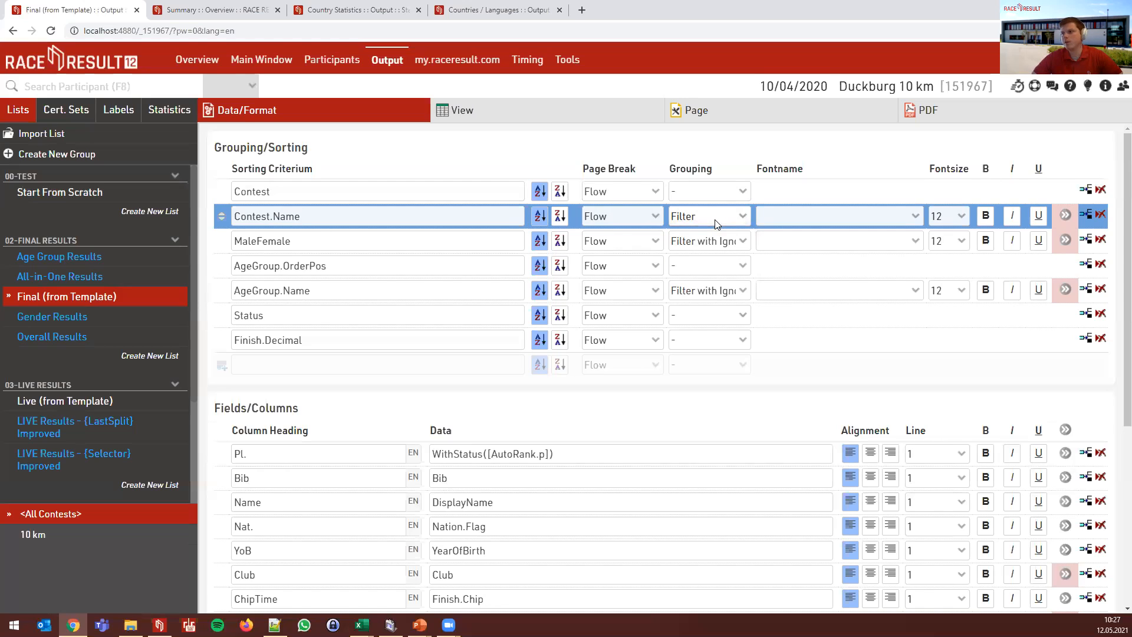
{"action": "left_click", "coordinate": [334, 239]}
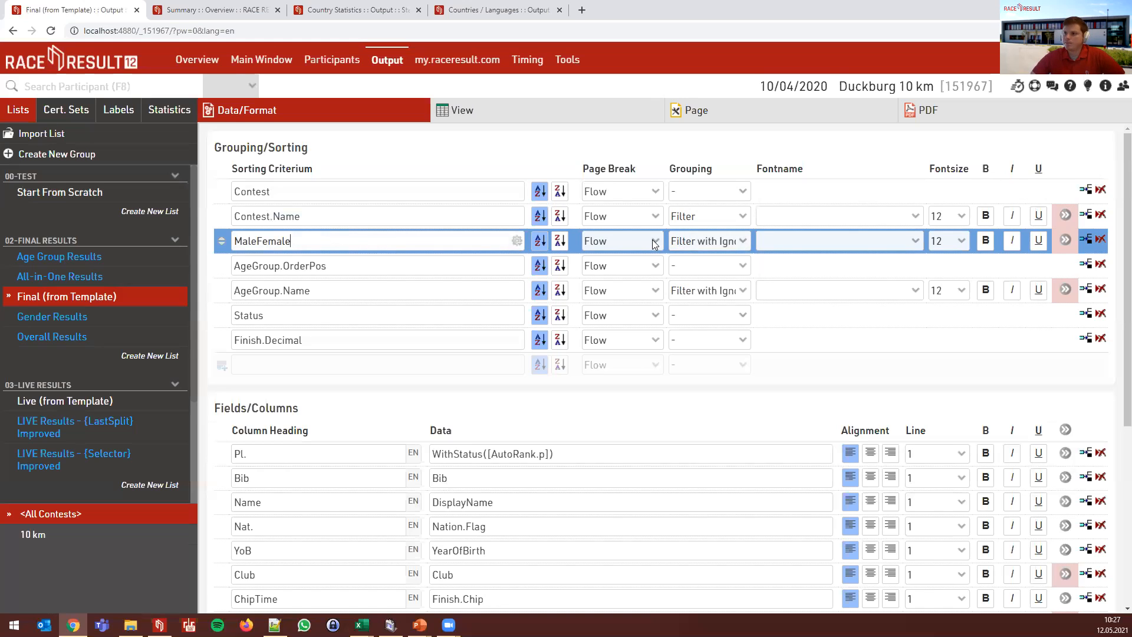
{"action": "left_click", "coordinate": [726, 250]}
{"action": "left_click", "coordinate": [728, 250]}
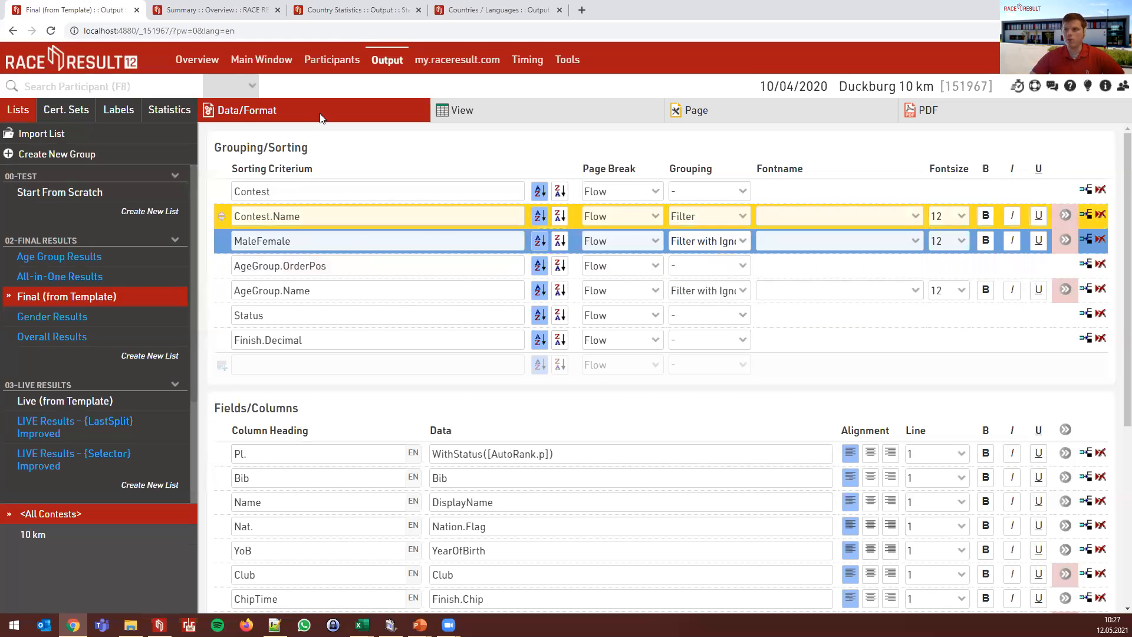
{"action": "left_click", "coordinate": [272, 60]}
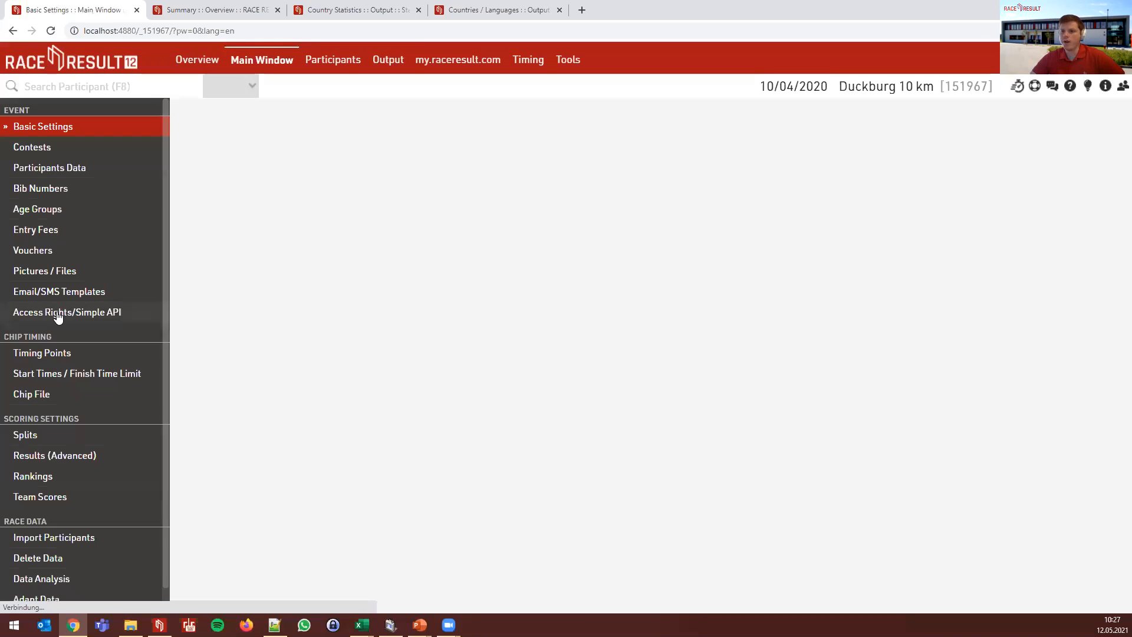
{"action": "left_click", "coordinate": [35, 210]}
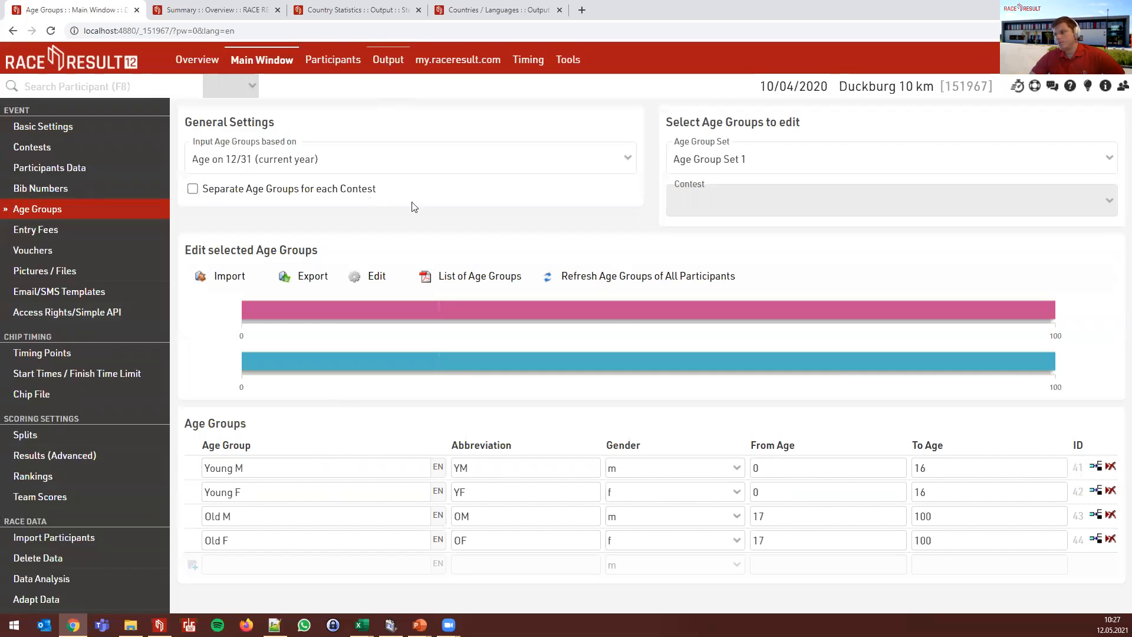
{"action": "left_click", "coordinate": [393, 60]}
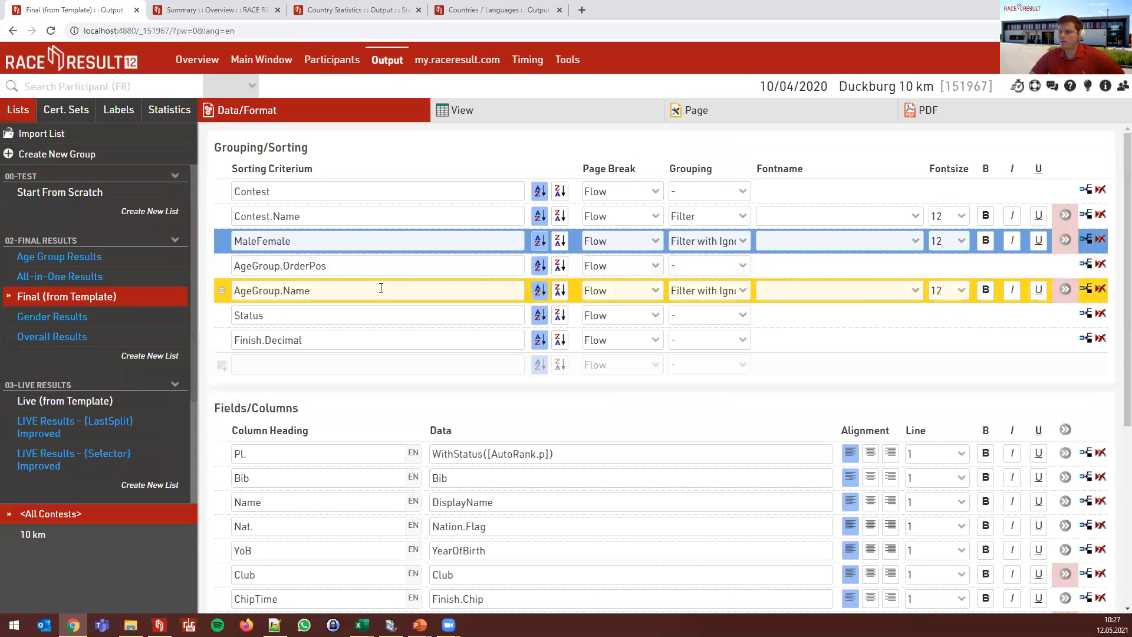
{"action": "left_click", "coordinate": [381, 288]}
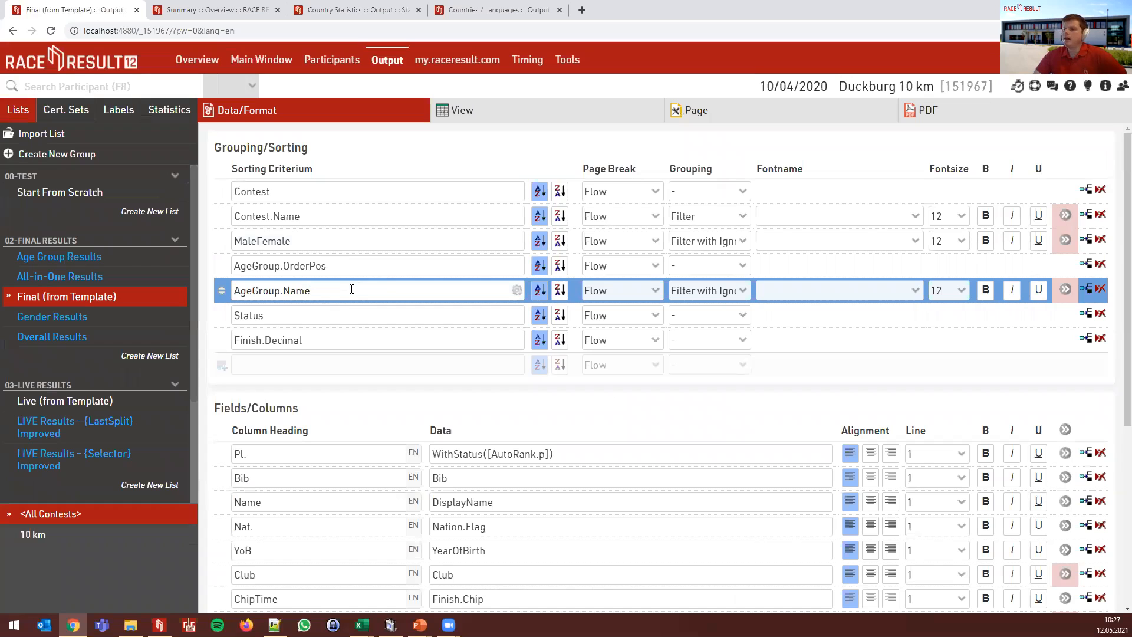
{"action": "left_click", "coordinate": [311, 311]}
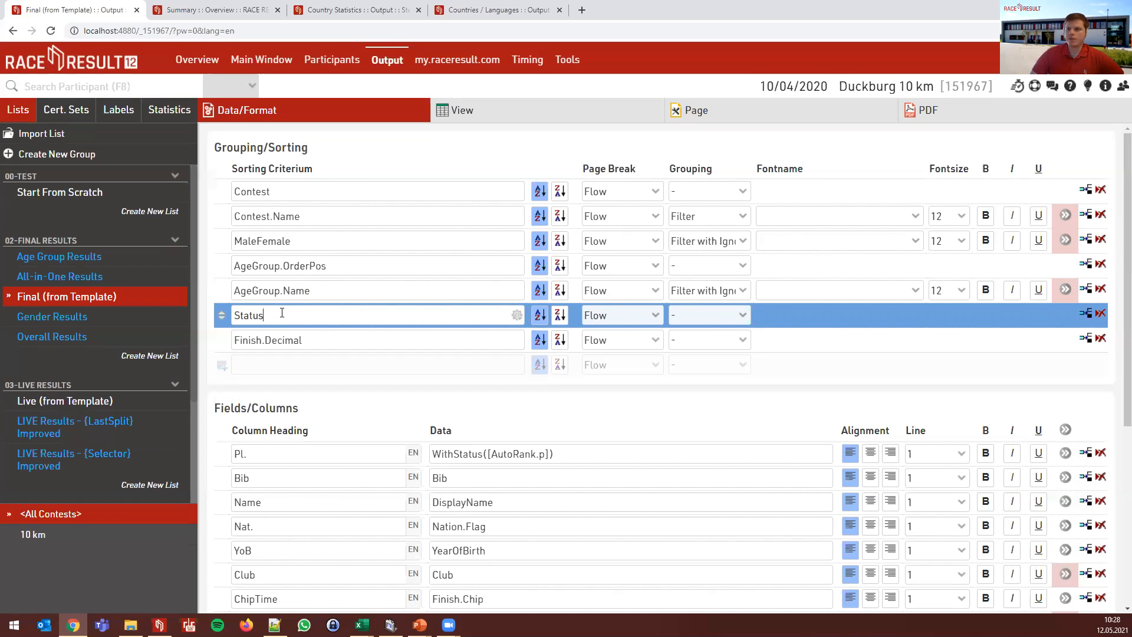
{"action": "left_click", "coordinate": [359, 339]}
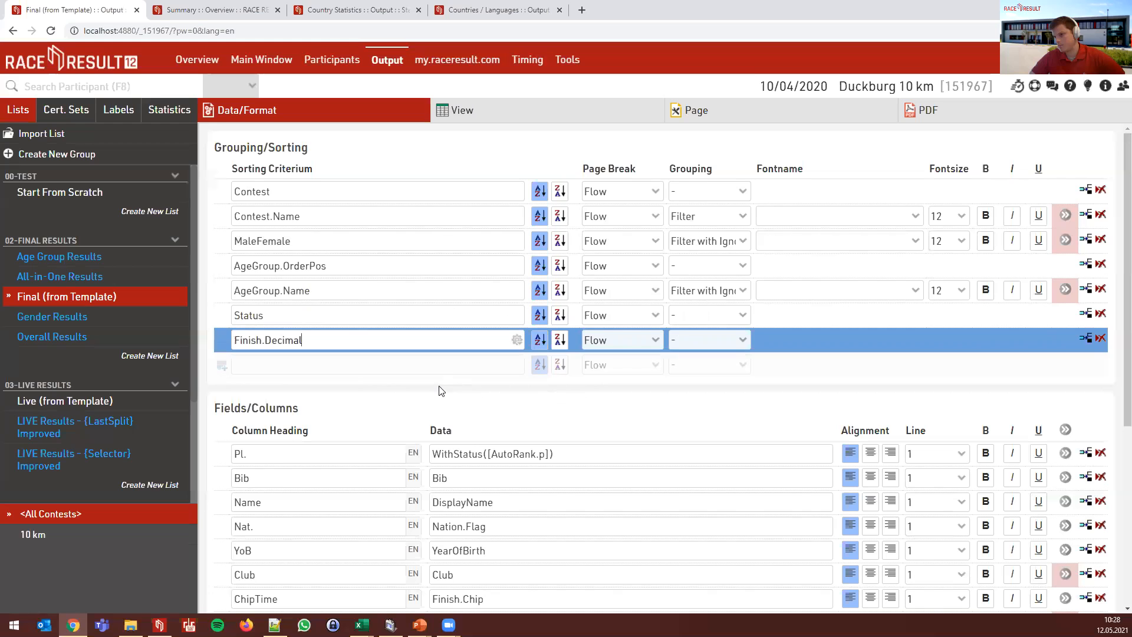
{"action": "left_click", "coordinate": [430, 402]}
{"action": "left_click", "coordinate": [538, 114]}
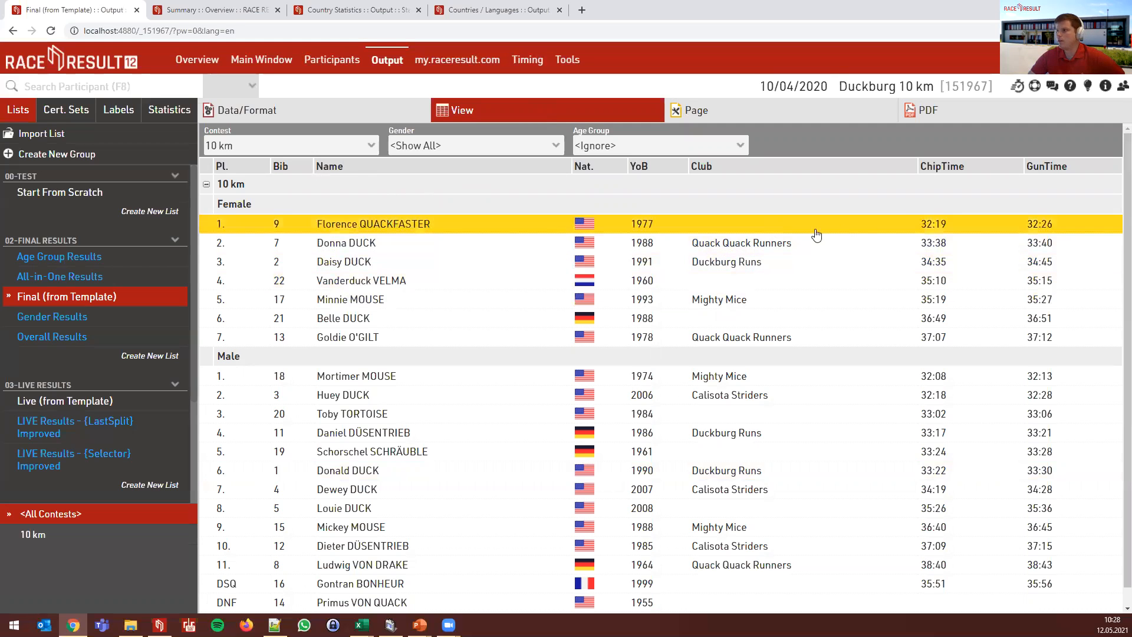
{"action": "left_click", "coordinate": [358, 113]}
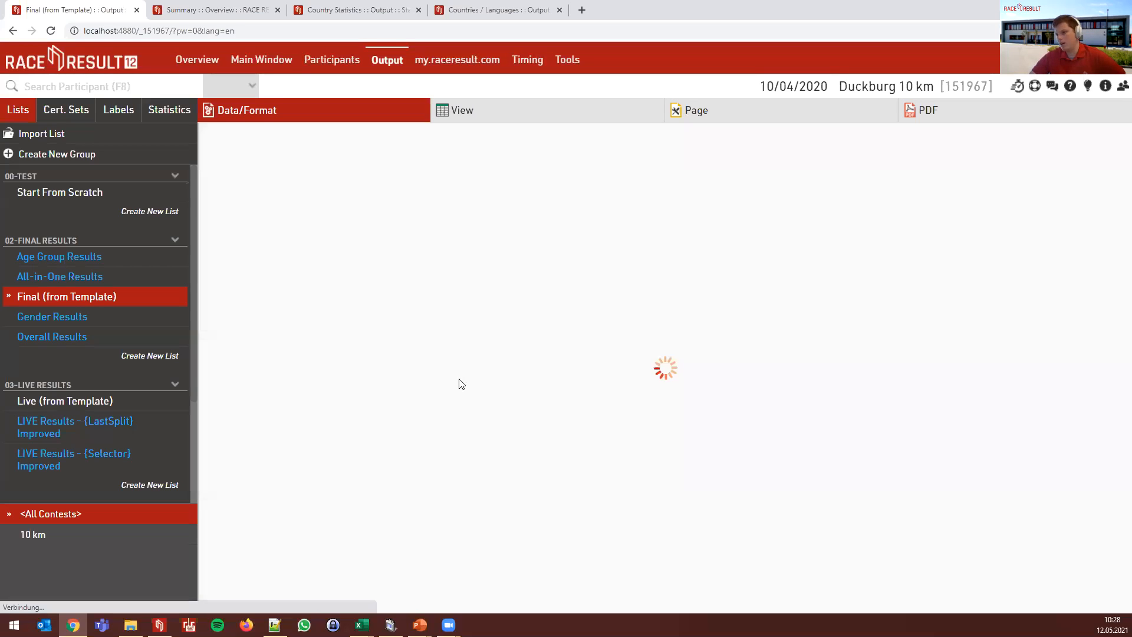
{"action": "scroll", "coordinate": [506, 442], "scroll_direction": "down", "scroll_amount": 1}
{"action": "left_click", "coordinate": [503, 479]}
{"action": "left_click", "coordinate": [490, 507]}
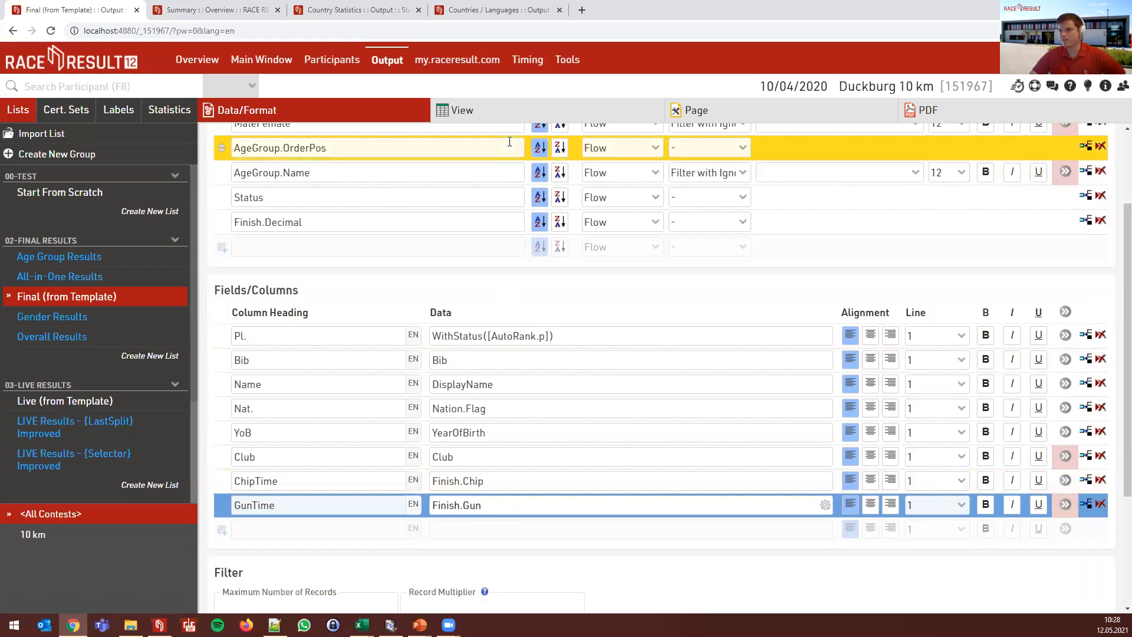
{"action": "scroll", "coordinate": [513, 317], "scroll_direction": "up", "scroll_amount": 2}
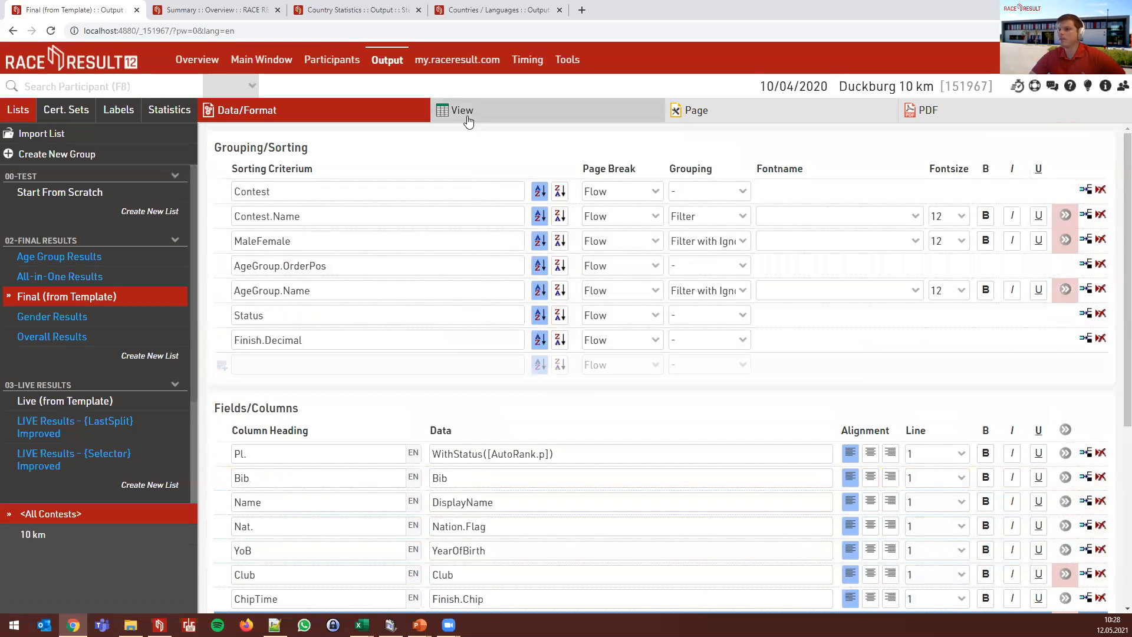
- Preview the Final results filtered to 10 km with Age Group set to <Show All>
{"action": "left_click", "coordinate": [467, 116]}
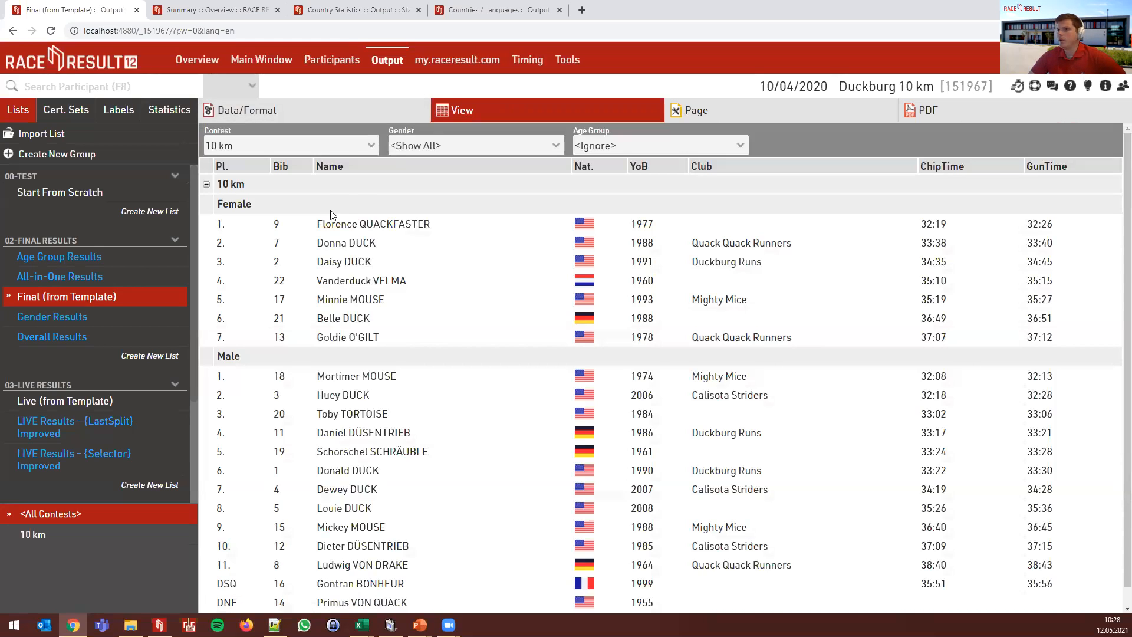
{"action": "left_click", "coordinate": [258, 151]}
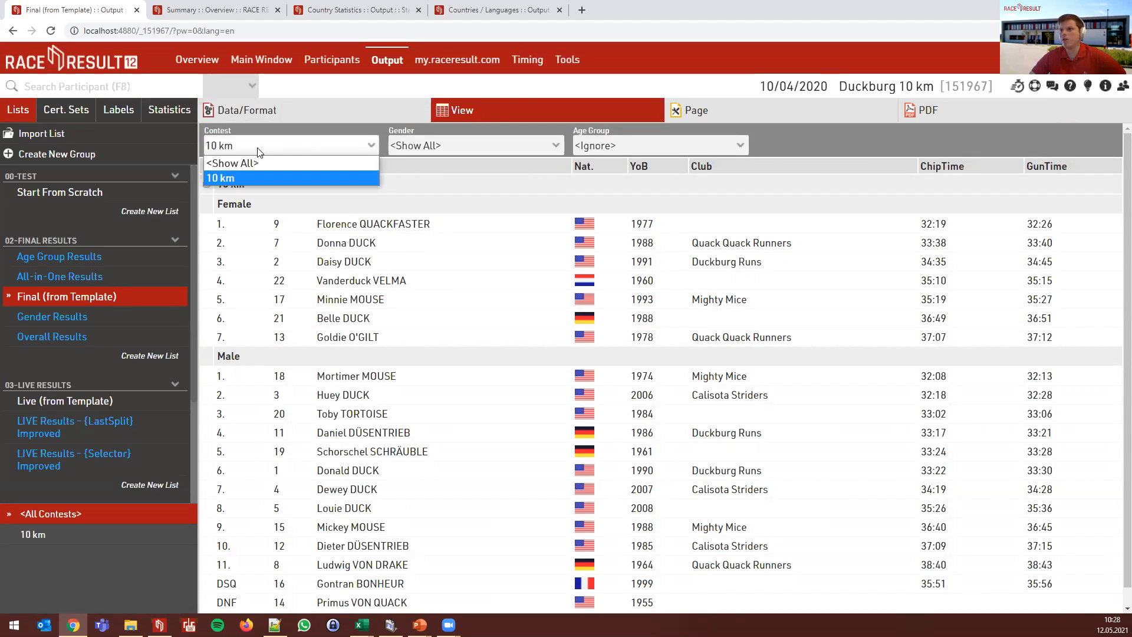
{"action": "left_click", "coordinate": [258, 152]}
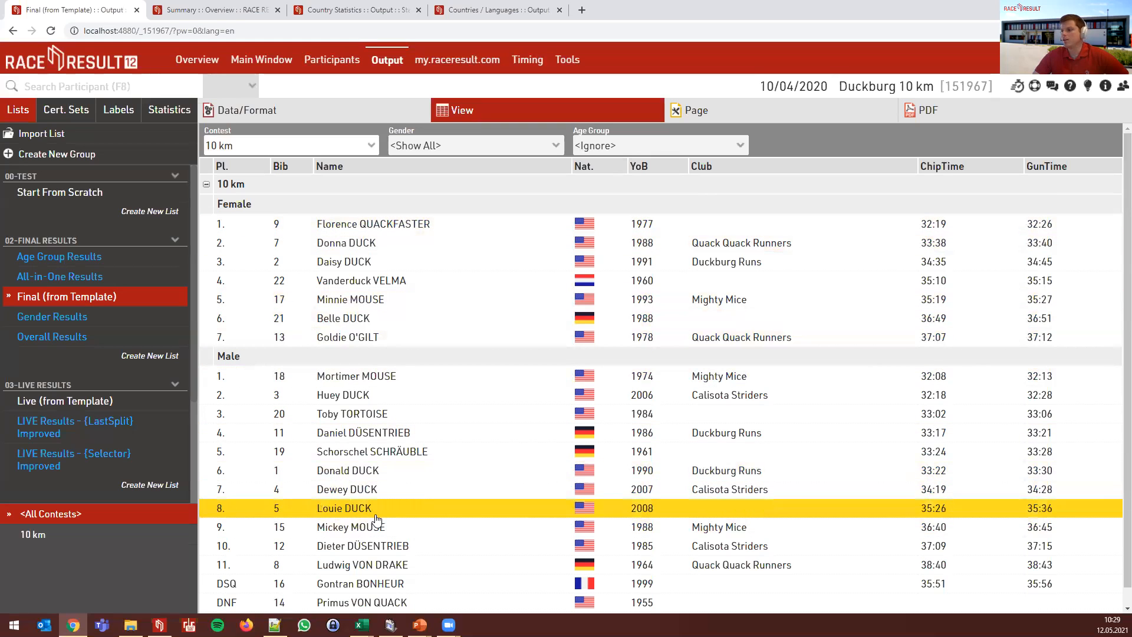
{"action": "left_click", "coordinate": [632, 146]}
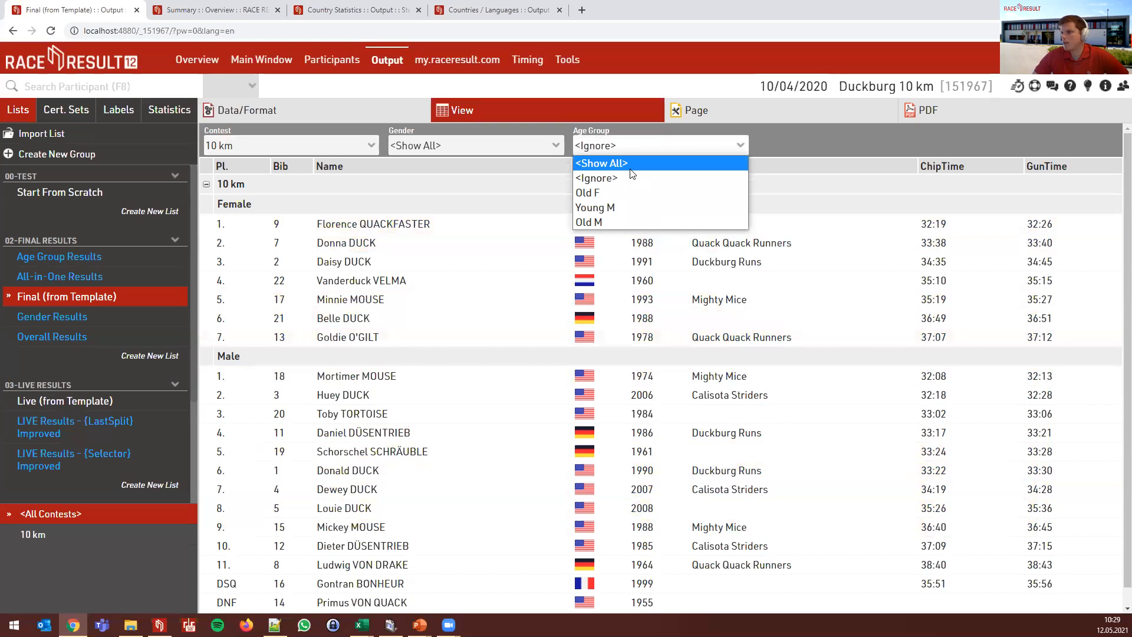
{"action": "left_click", "coordinate": [599, 163]}
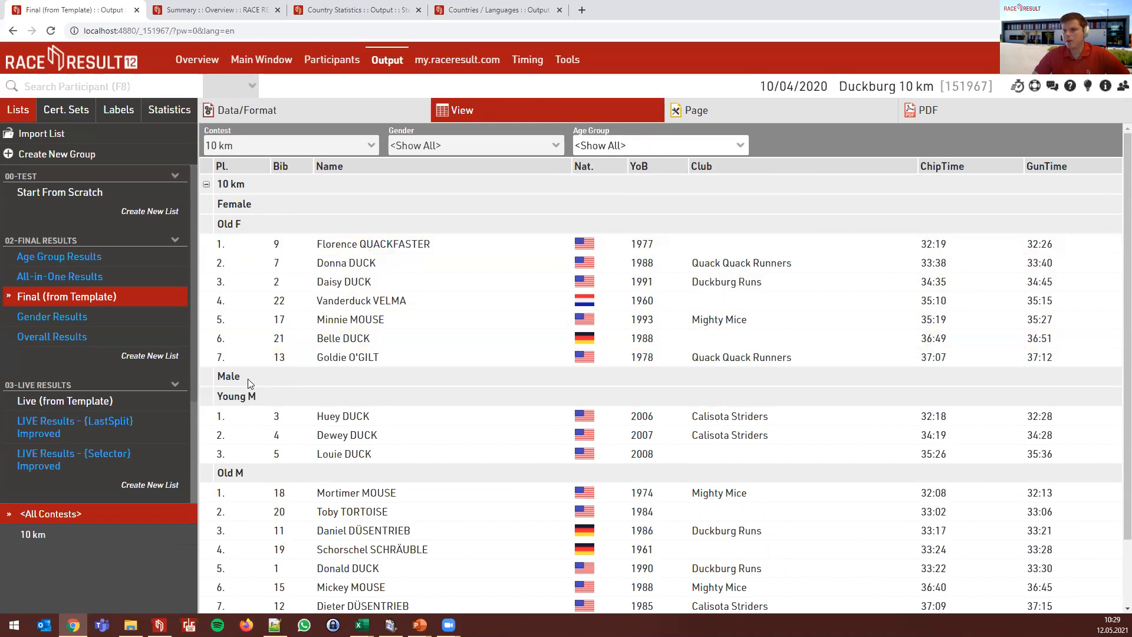
{"action": "scroll", "coordinate": [273, 443], "scroll_direction": "down", "scroll_amount": 2}
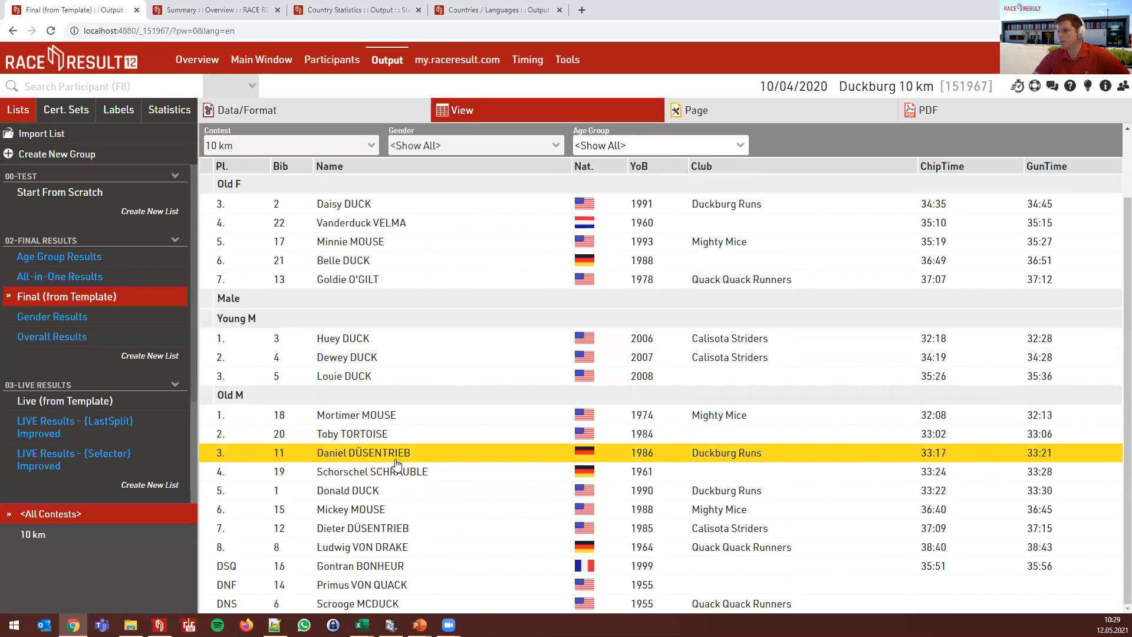
{"action": "scroll", "coordinate": [391, 462], "scroll_direction": "up", "scroll_amount": 2}
- Set Age Group and Gender to <Ignore> for one overall ranking and show participant details
{"action": "left_click", "coordinate": [606, 148]}
{"action": "left_click", "coordinate": [599, 171]}
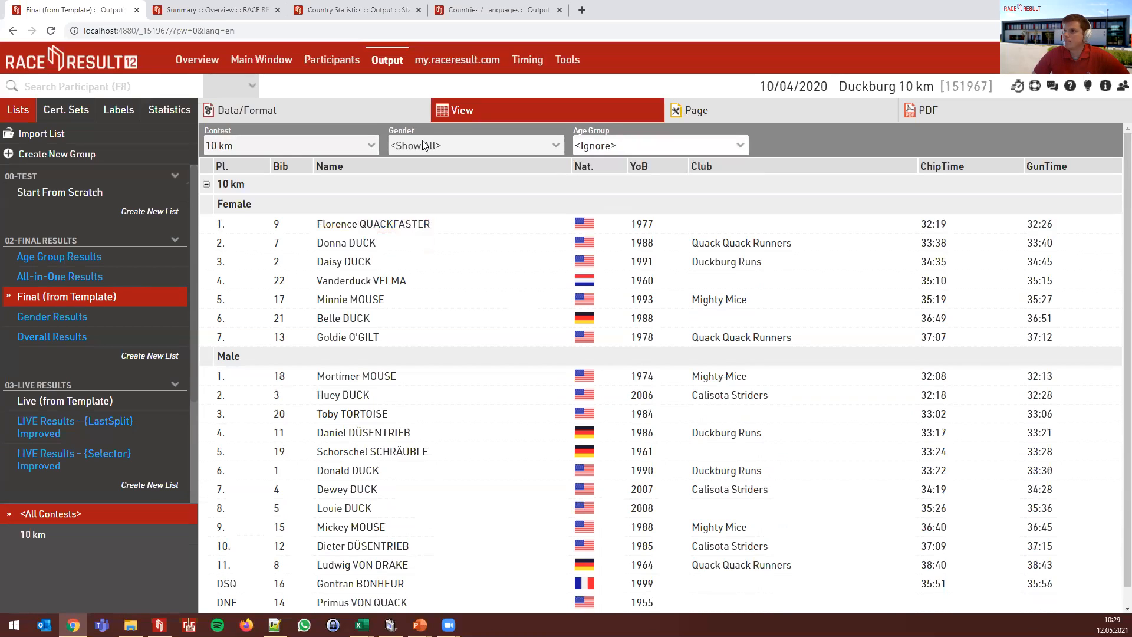
{"action": "left_click", "coordinate": [425, 145]}
{"action": "left_click", "coordinate": [436, 176]}
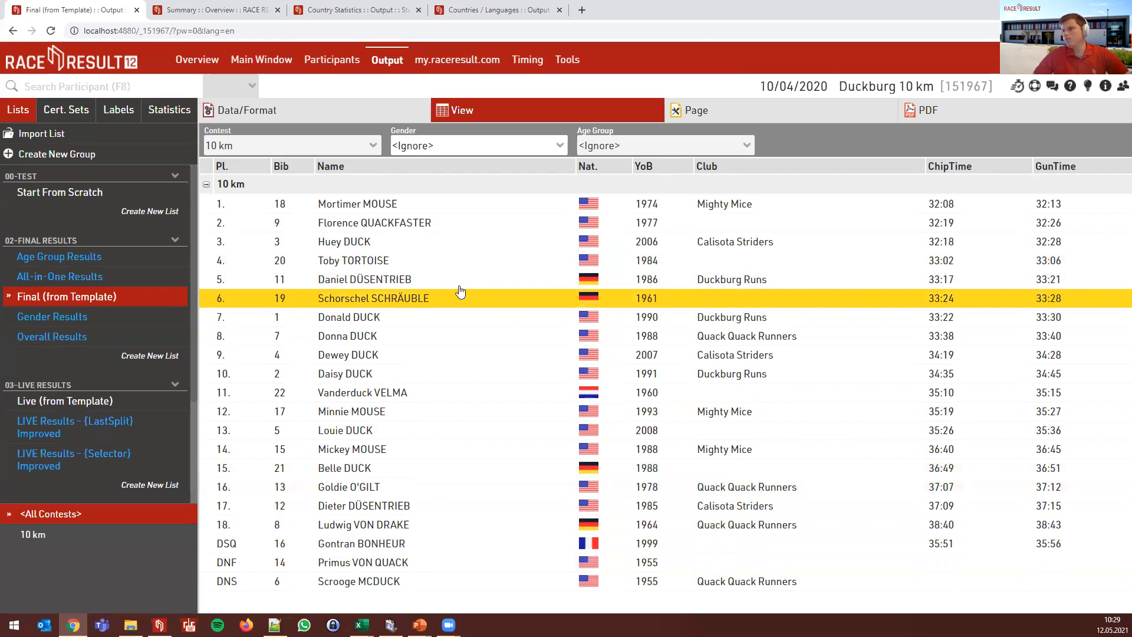
{"action": "left_click", "coordinate": [1120, 87]}
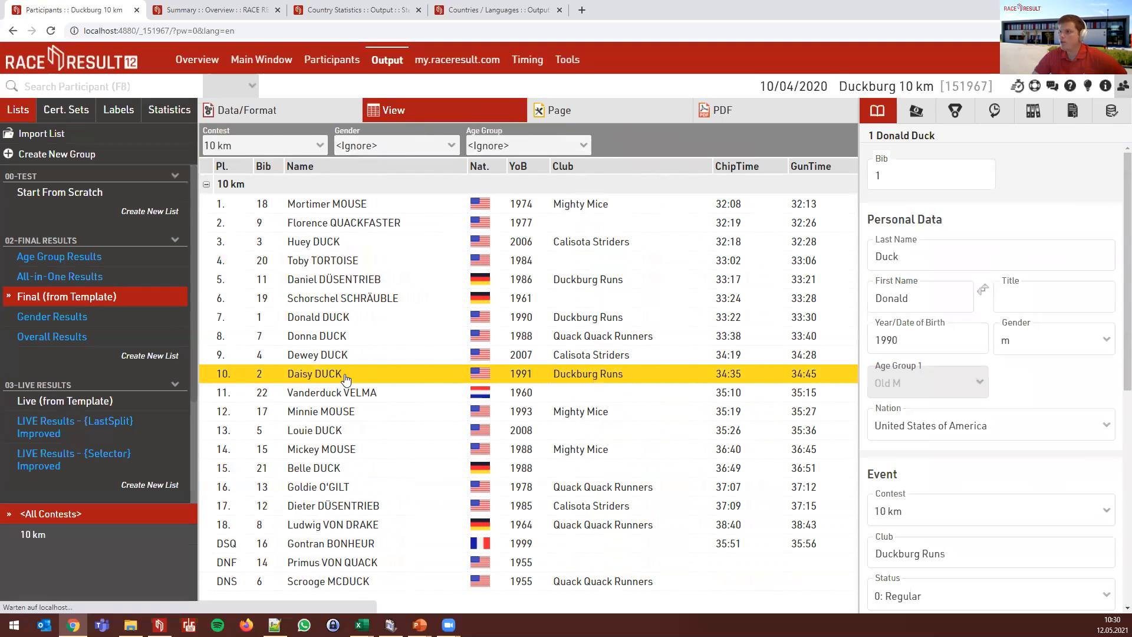
- Review bib 2's references, splits, history and raw detections, select bib 3, then close the panel
{"action": "left_click", "coordinate": [338, 371]}
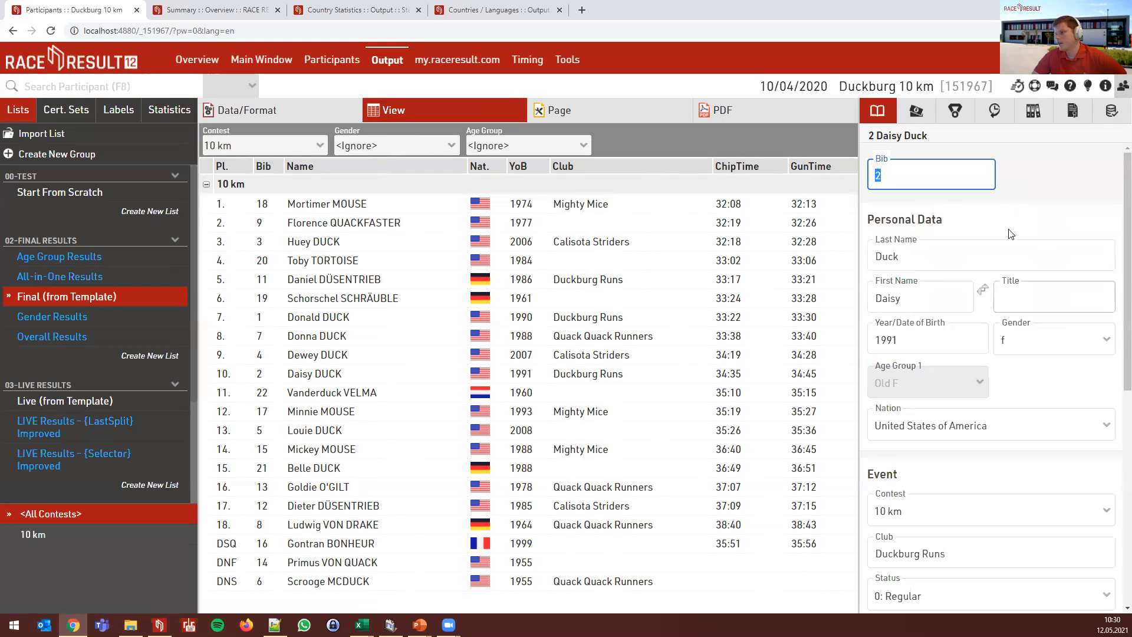
{"action": "left_click", "coordinate": [924, 113]}
{"action": "left_click", "coordinate": [948, 115]}
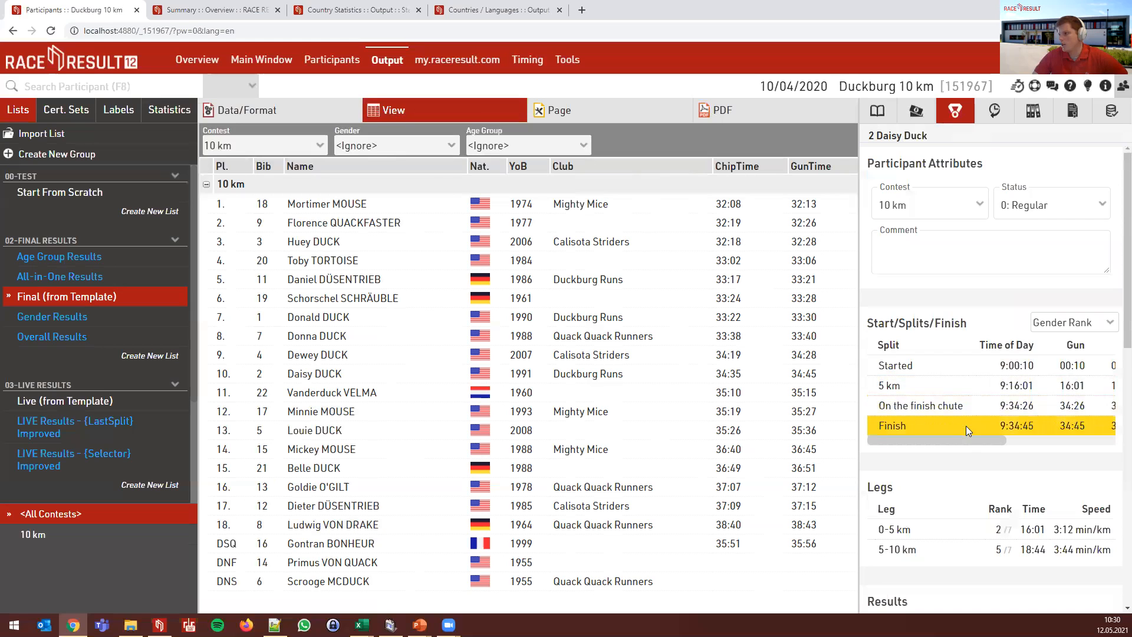
{"action": "mouse_move", "coordinate": [944, 440]}
{"action": "left_mouse_down"}
{"action": "mouse_move", "coordinate": [1052, 441]}
{"action": "mouse_move", "coordinate": [940, 440]}
{"action": "left_mouse_up"}
{"action": "scroll", "coordinate": [943, 439], "scroll_direction": "down", "scroll_amount": 3}
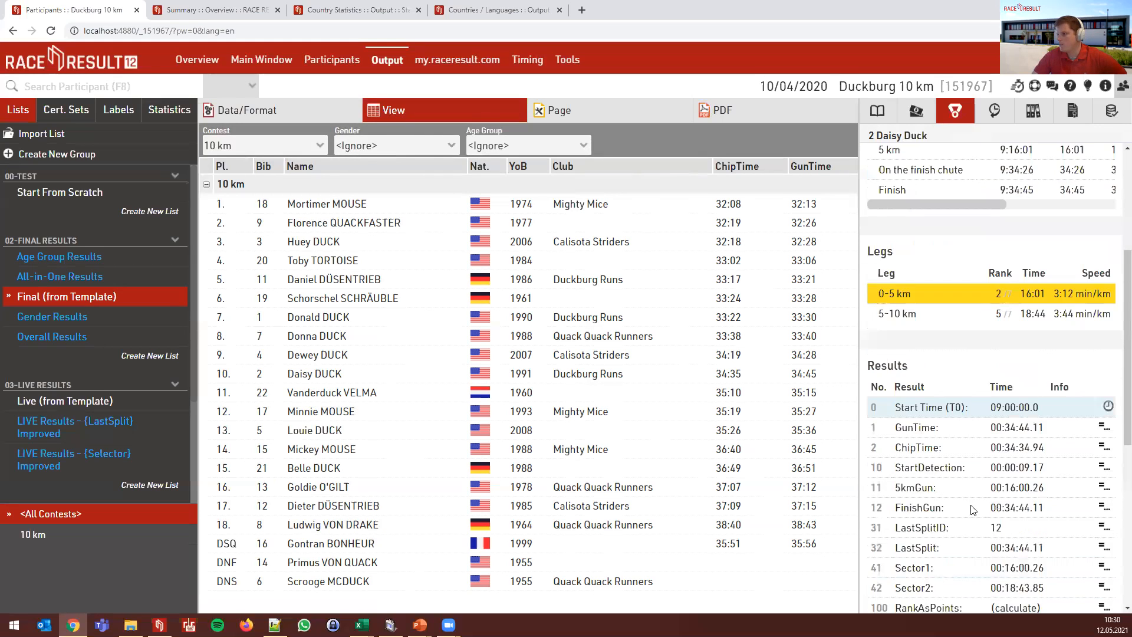
{"action": "scroll", "coordinate": [978, 446], "scroll_direction": "down", "scroll_amount": 3}
{"action": "scroll", "coordinate": [978, 446], "scroll_direction": "up", "scroll_amount": 6}
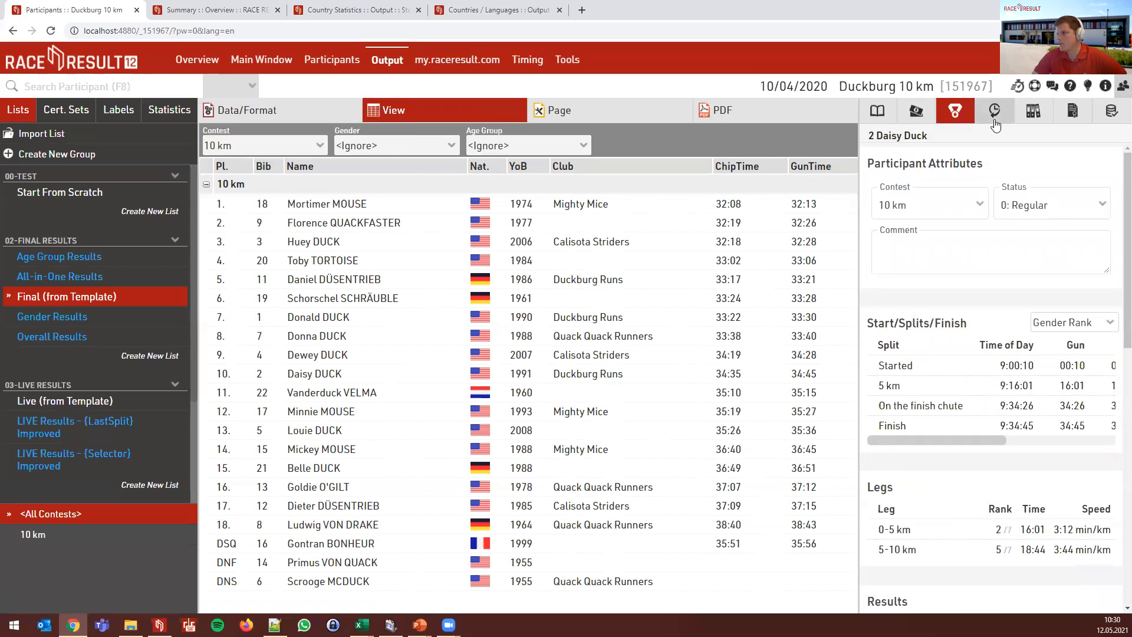
{"action": "left_click", "coordinate": [995, 110]}
{"action": "left_click", "coordinate": [1112, 114]}
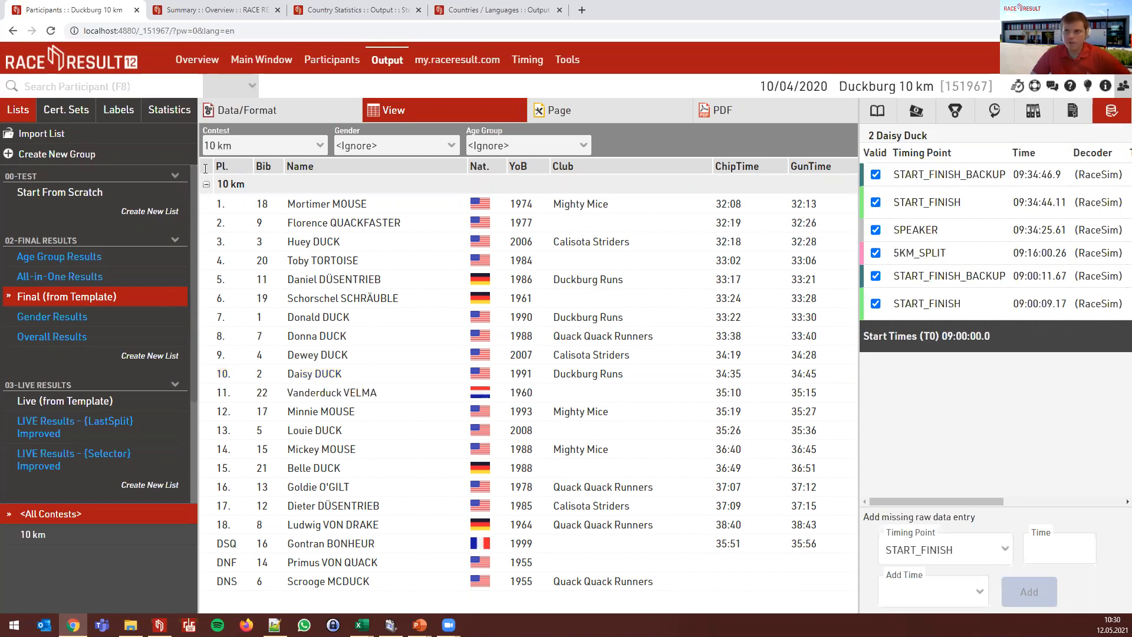
{"action": "left_click", "coordinate": [223, 241]}
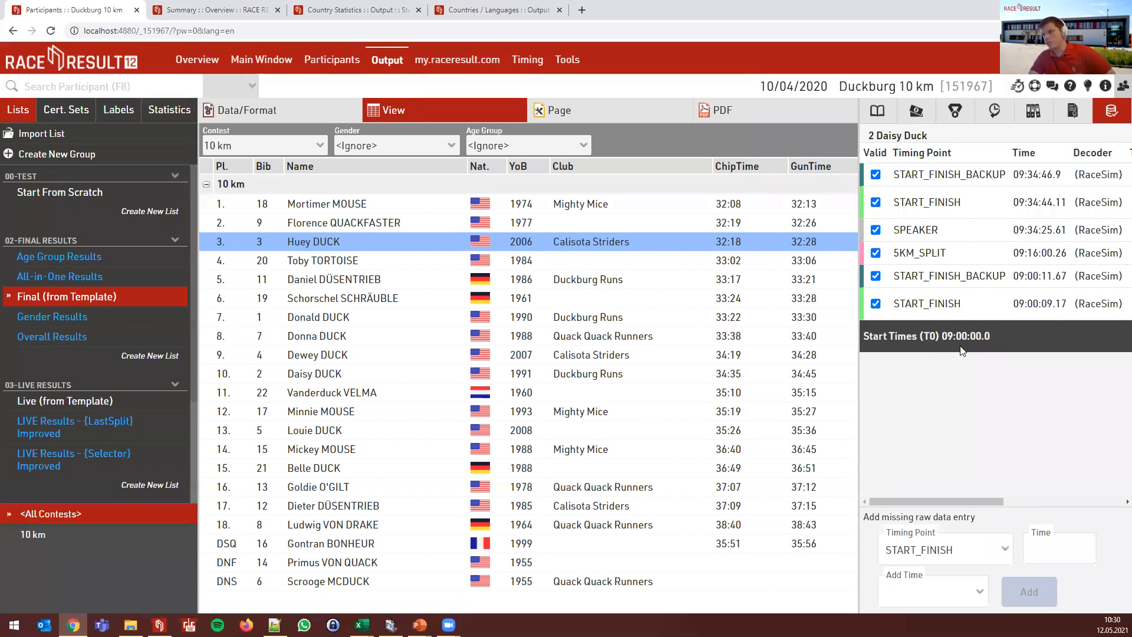
{"action": "left_click", "coordinate": [1117, 93]}
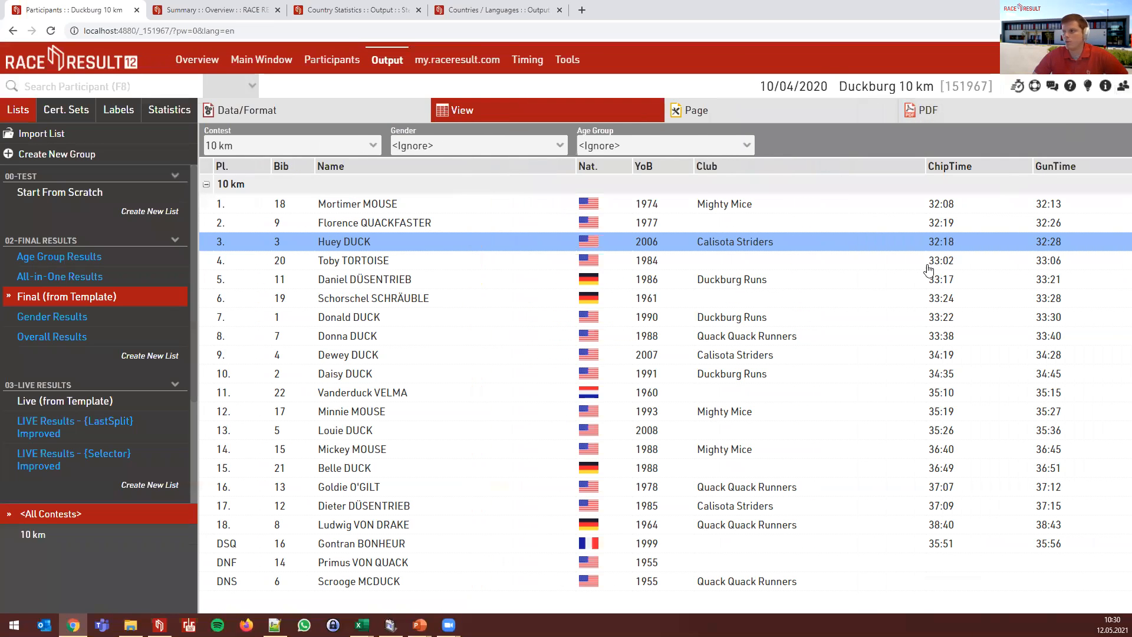
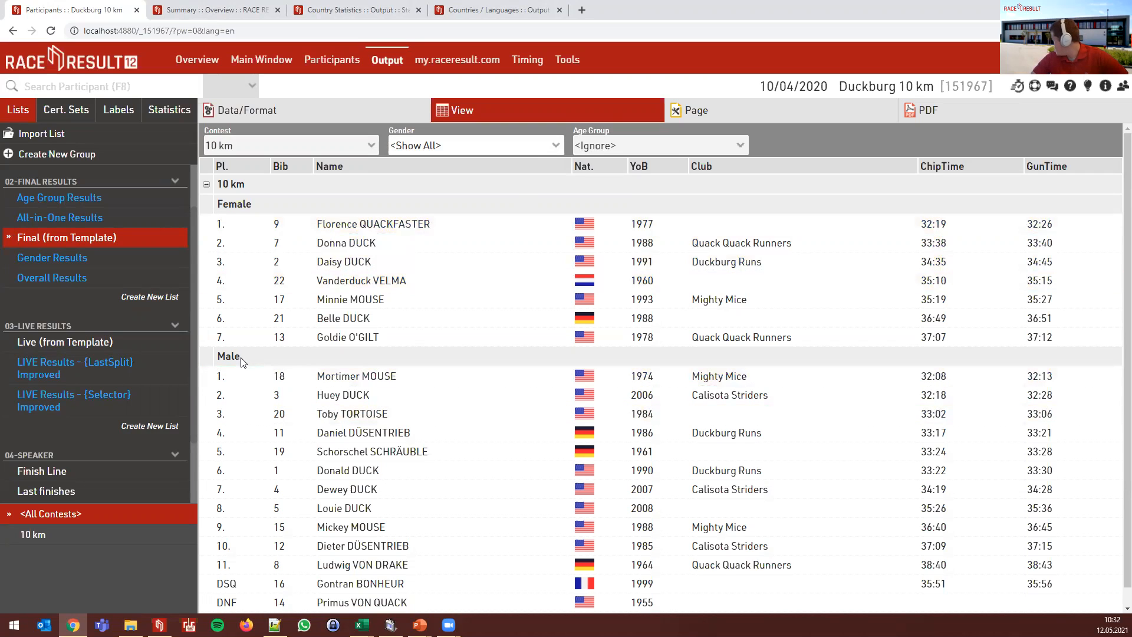
- Set Age Group to <Show All> so the 10 km results group into Old F, Young M and Old M
{"action": "left_click", "coordinate": [607, 149]}
{"action": "left_click", "coordinate": [626, 160]}
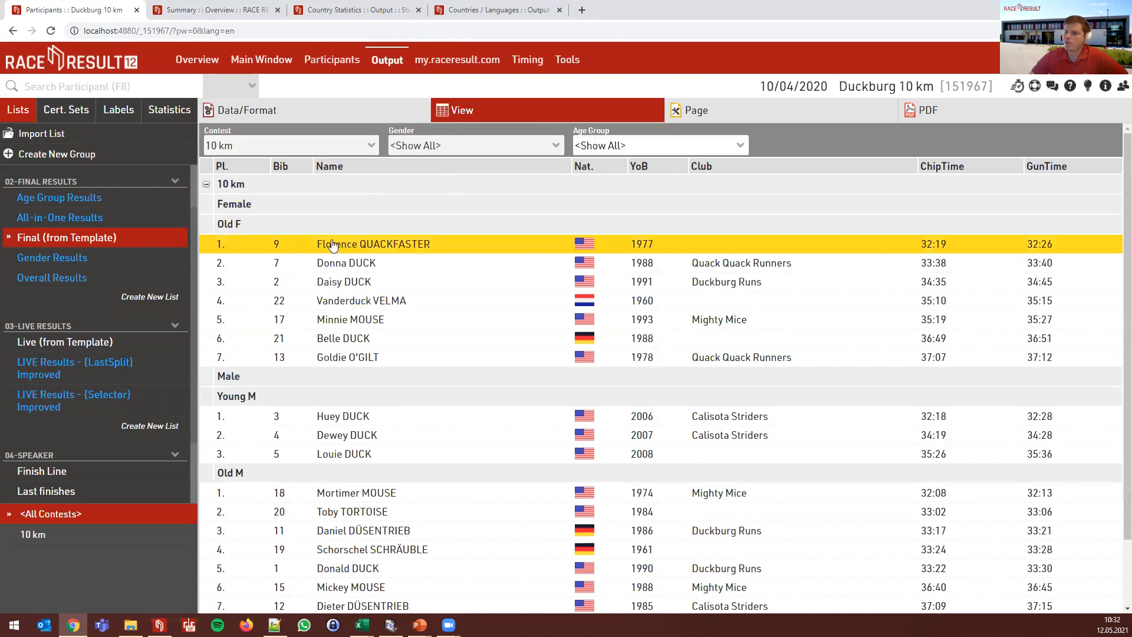
{"action": "scroll", "coordinate": [245, 266], "scroll_direction": "down", "scroll_amount": 2}
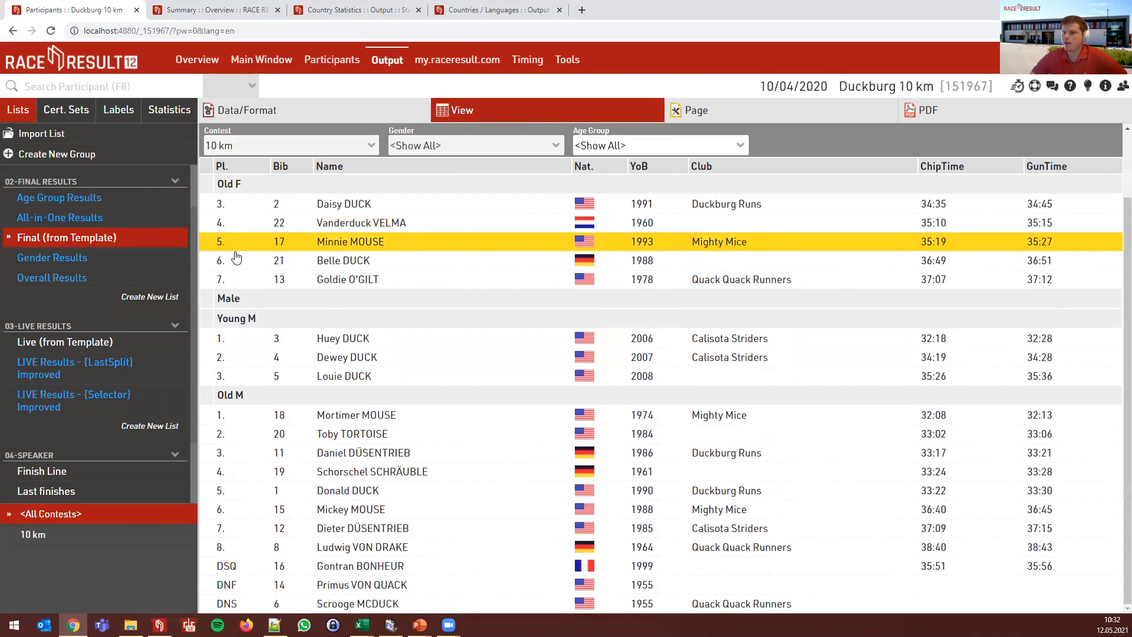
{"action": "scroll", "coordinate": [250, 295], "scroll_direction": "up", "scroll_amount": 1}
{"action": "scroll", "coordinate": [251, 304], "scroll_direction": "up", "scroll_amount": 1}
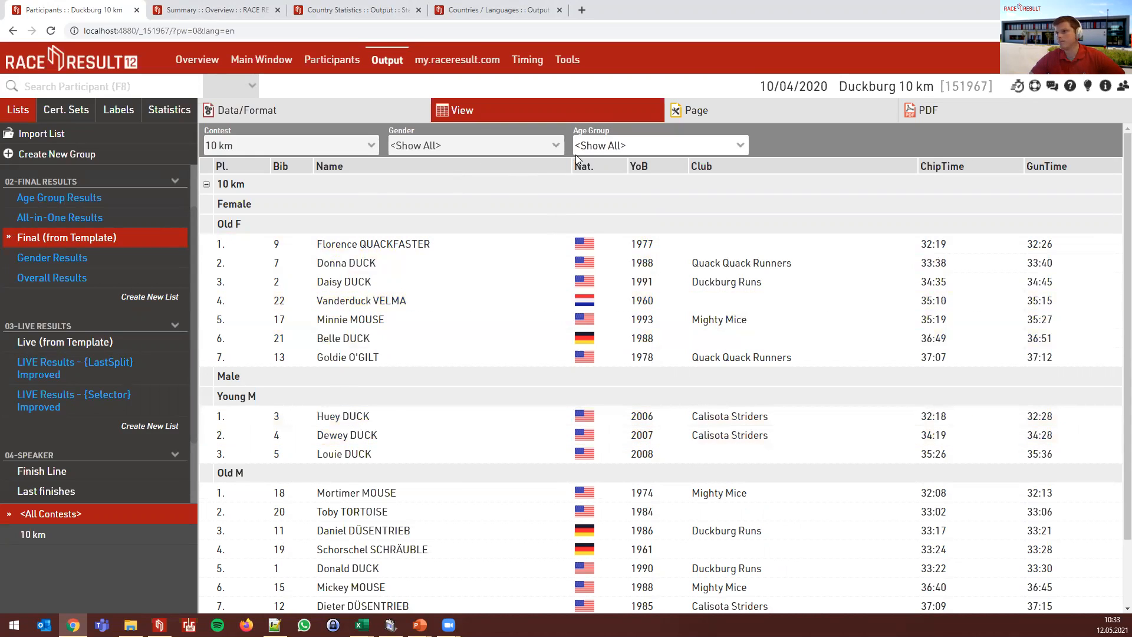
- Switch Gender and Age Group to <Ignore> for a single overall 10 km ranking, then view Data/Format
{"action": "left_click", "coordinate": [480, 147]}
{"action": "left_click", "coordinate": [419, 173]}
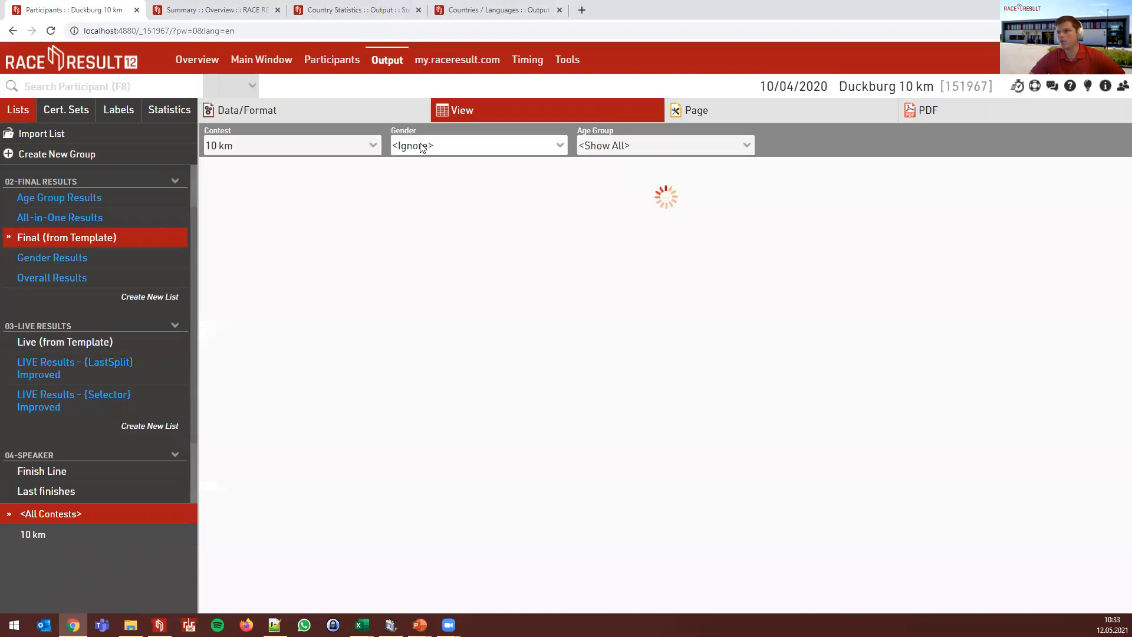
{"action": "left_click", "coordinate": [619, 148]}
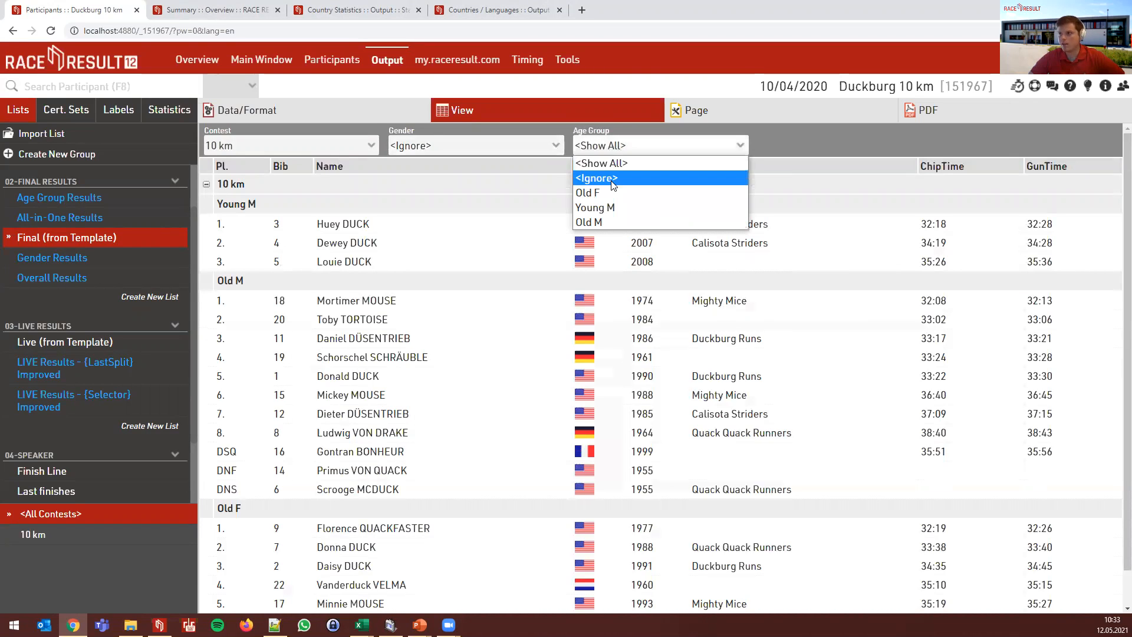
{"action": "left_click", "coordinate": [613, 173]}
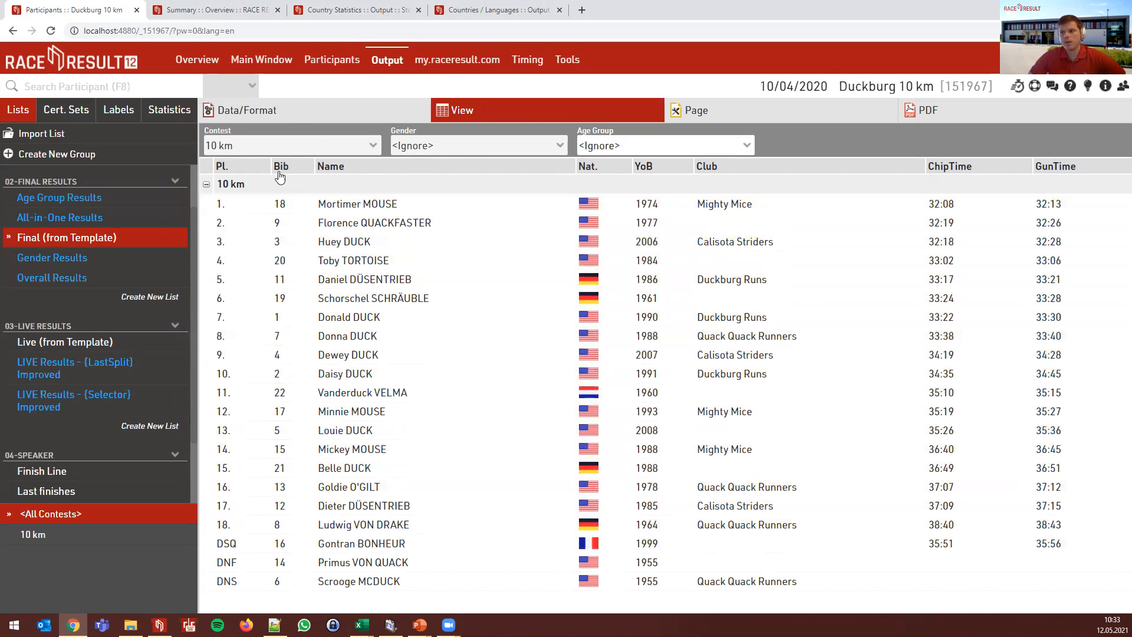
{"action": "left_click", "coordinate": [294, 121]}
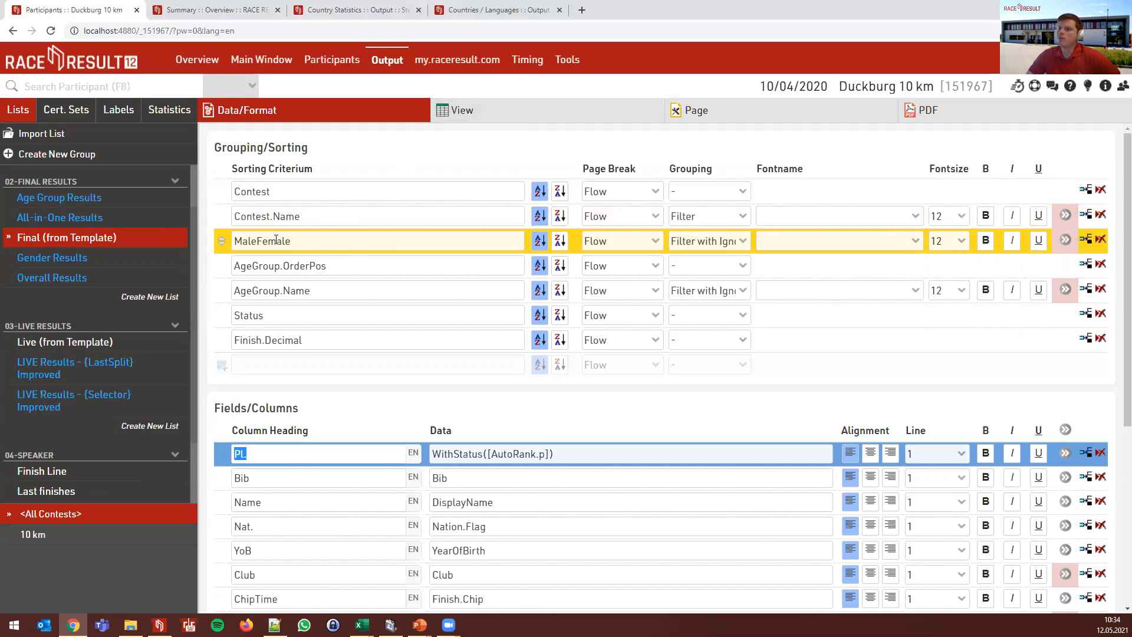
- Check the event's Age Groups and Rankings definitions, then return to the Final (from Template) View
{"action": "left_click", "coordinate": [250, 60]}
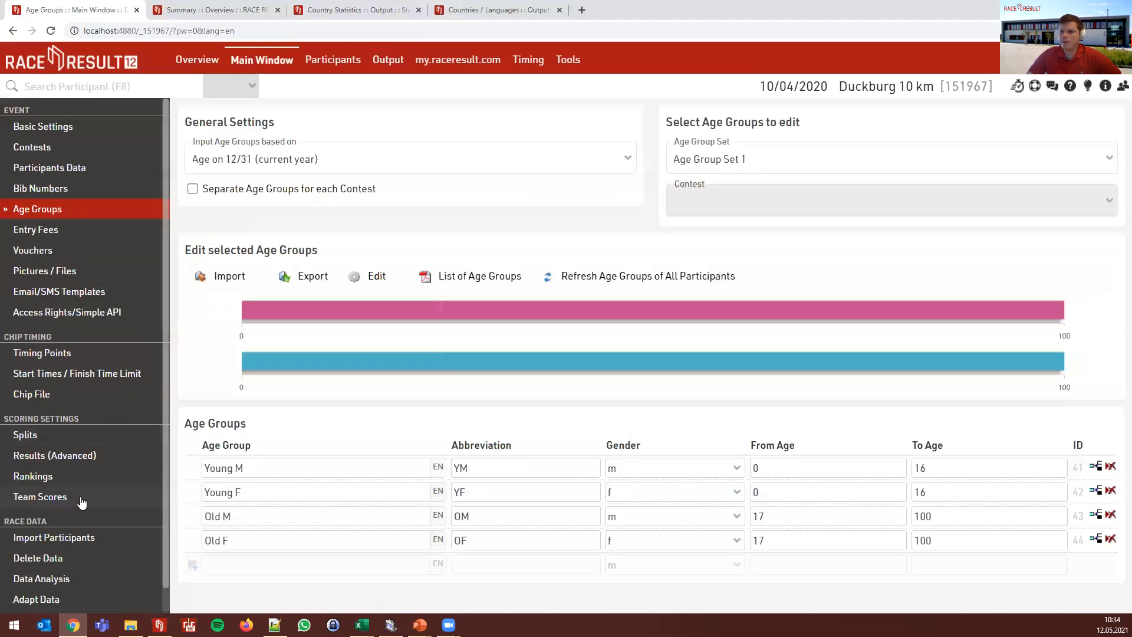
{"action": "left_click", "coordinate": [52, 478]}
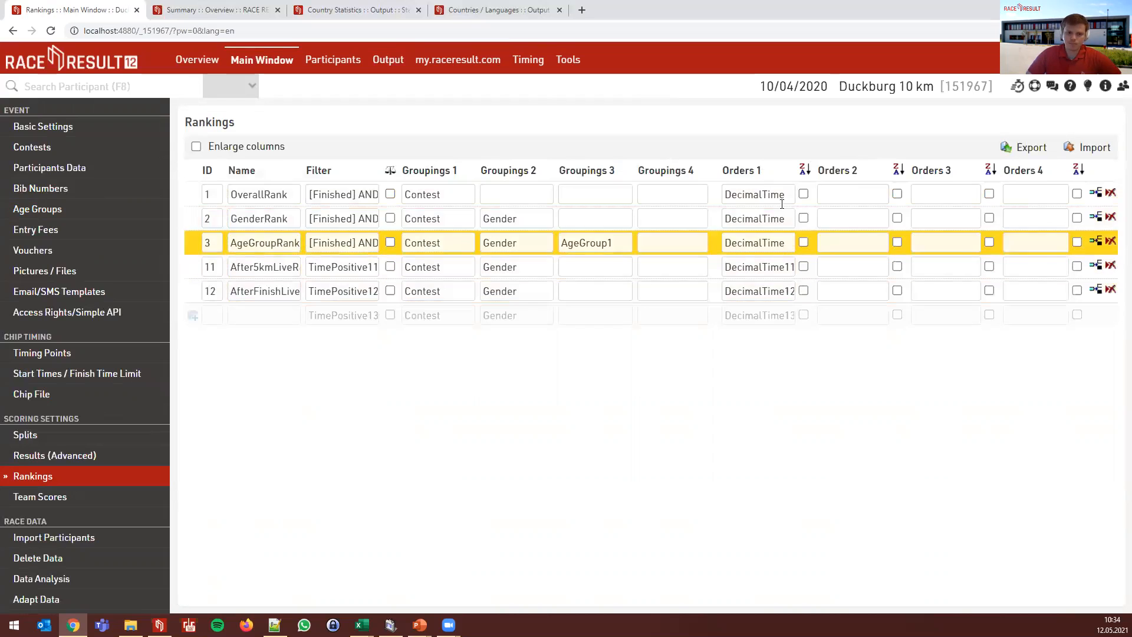
{"action": "left_click", "coordinate": [386, 59]}
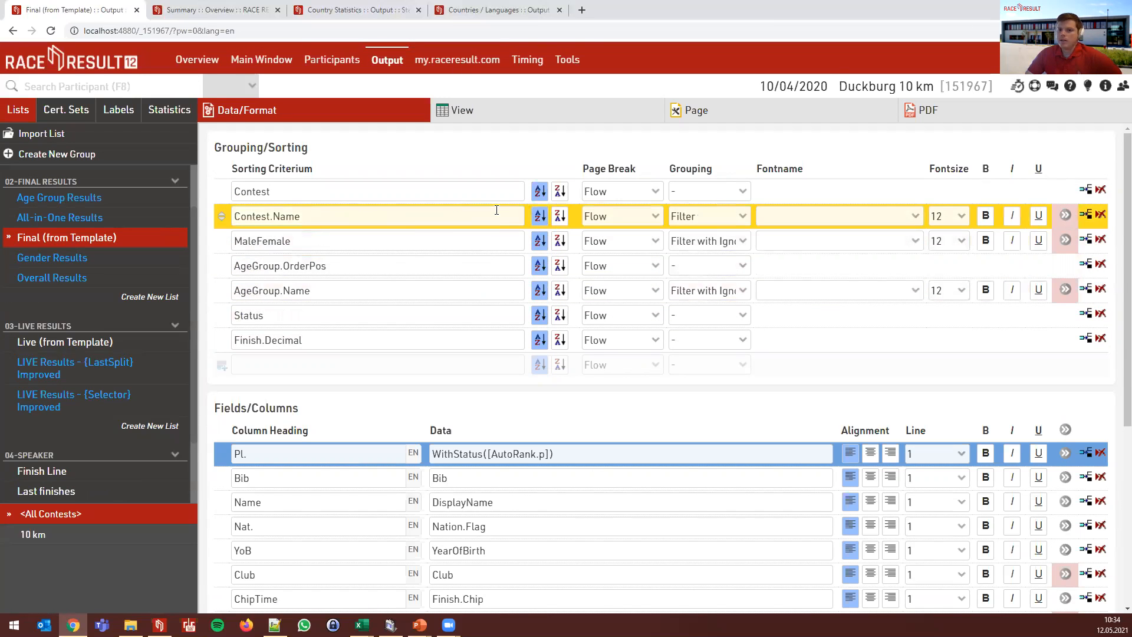
{"action": "left_click", "coordinate": [462, 111]}
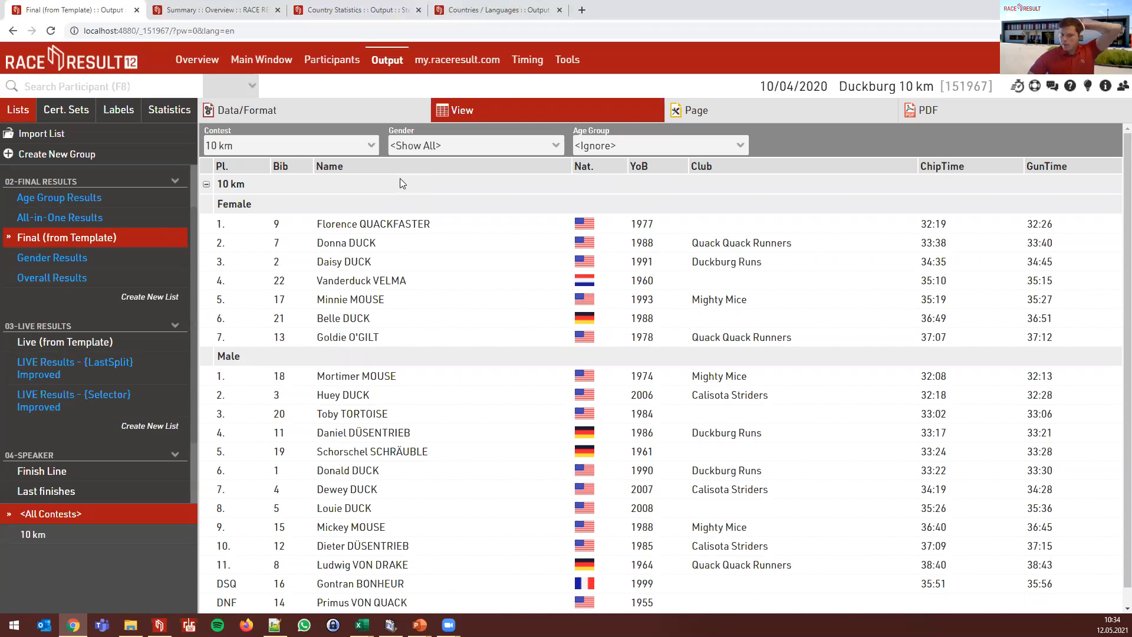
- Inspect the Age Group Results list's Data/Format settings and its output, leaving gender unchanged
{"action": "left_click", "coordinate": [417, 149]}
{"action": "left_click", "coordinate": [417, 149]}
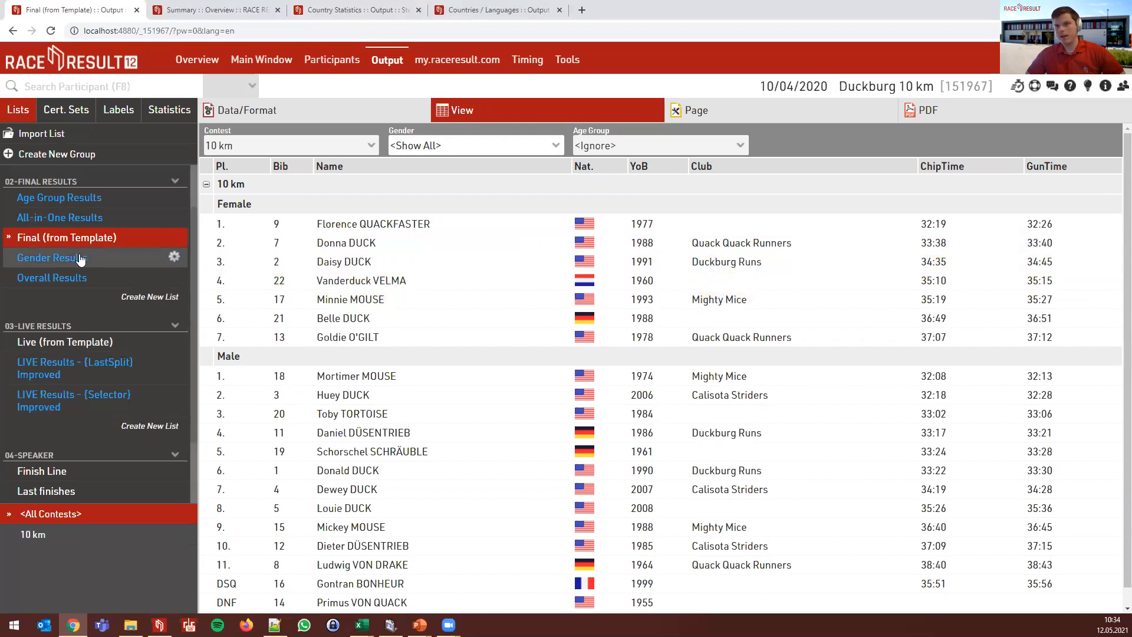
{"action": "left_click", "coordinate": [180, 204]}
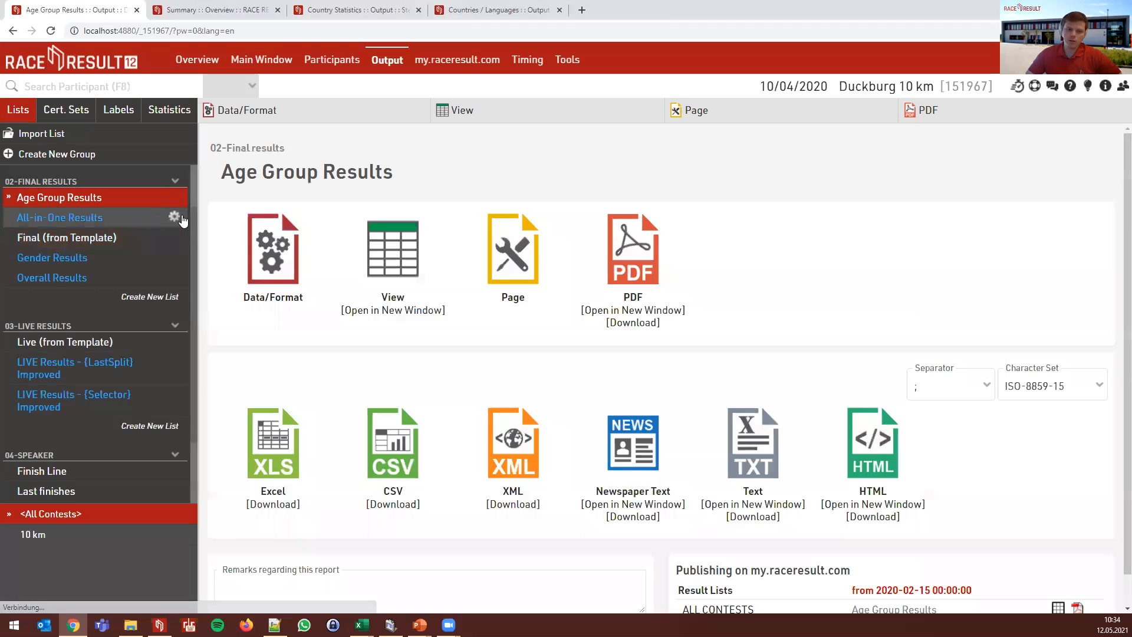
{"action": "left_click", "coordinate": [286, 252]}
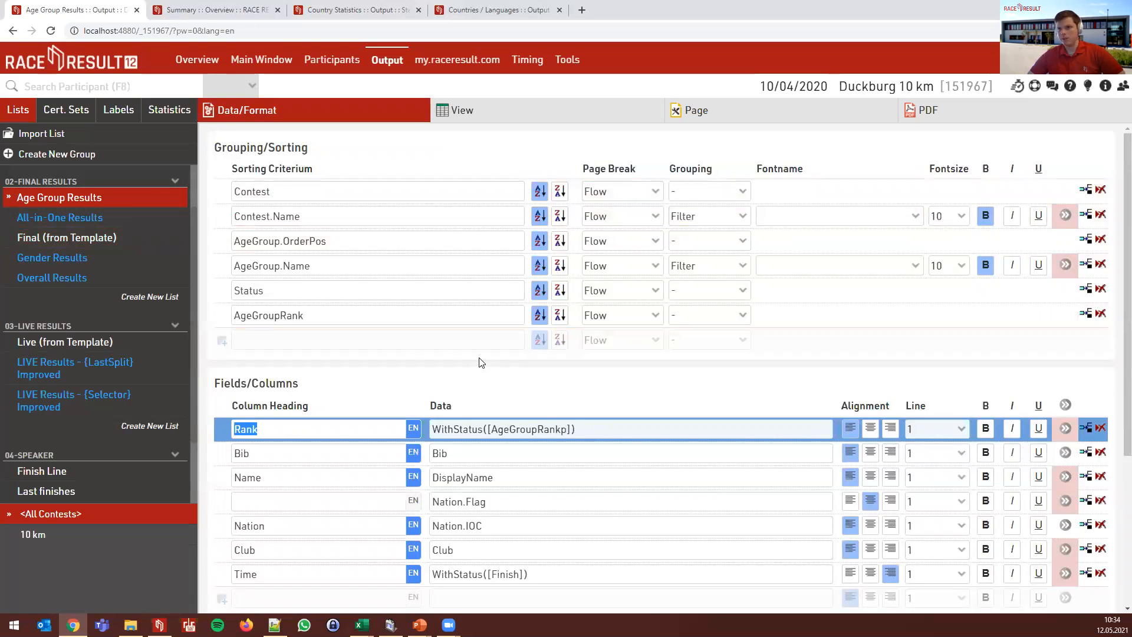
{"action": "scroll", "coordinate": [479, 362], "scroll_direction": "down", "scroll_amount": 4}
{"action": "scroll", "coordinate": [505, 321], "scroll_direction": "up", "scroll_amount": 4}
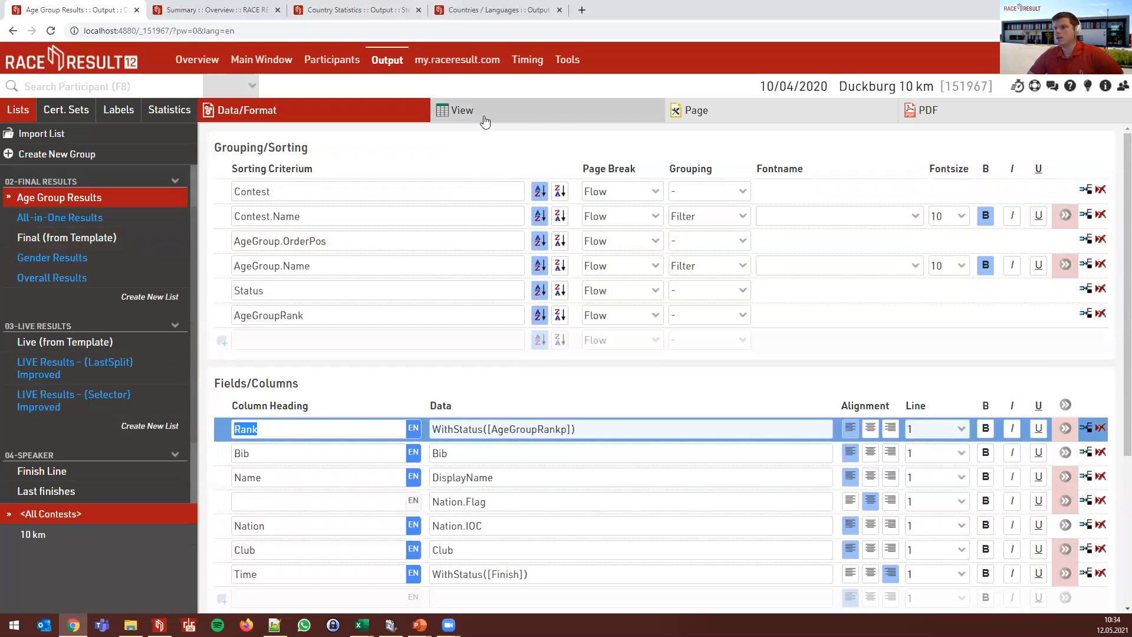
{"action": "left_click", "coordinate": [485, 117]}
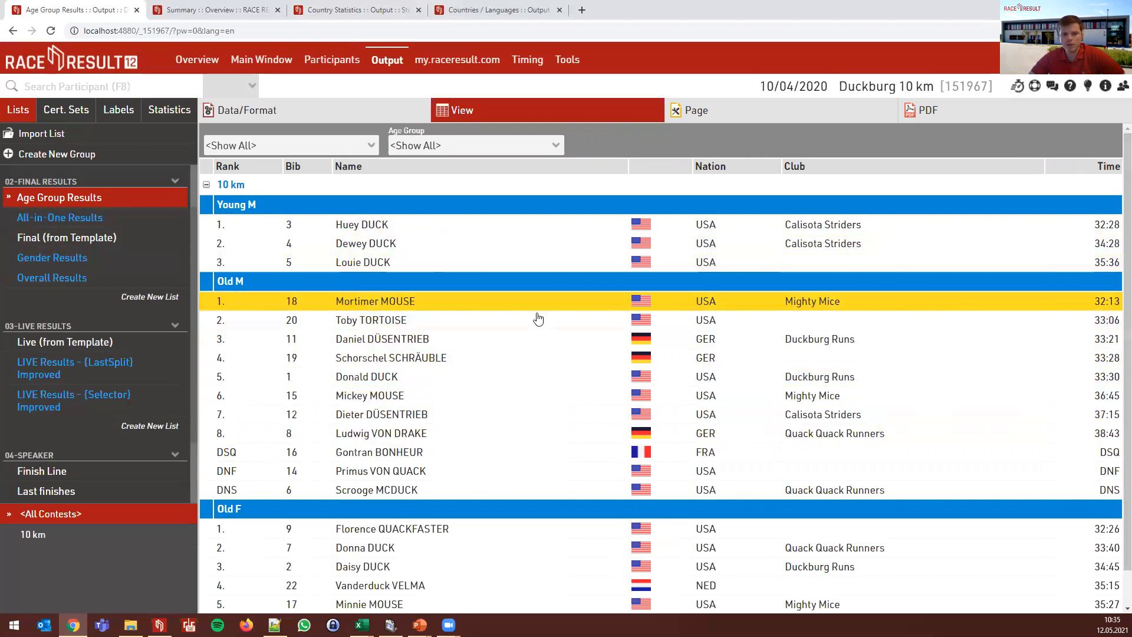
{"action": "scroll", "coordinate": [553, 325], "scroll_direction": "down", "scroll_amount": 1}
- Compare the Gender Results and Overall Results outputs, then open Final (from Template)
{"action": "left_click", "coordinate": [110, 260]}
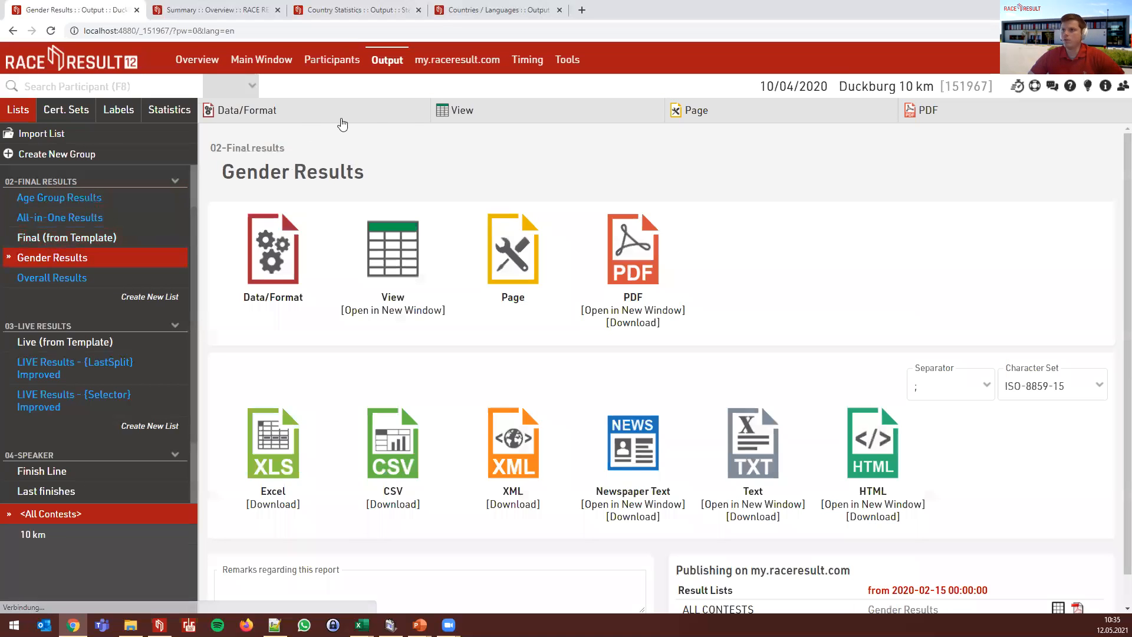
{"action": "left_click", "coordinate": [472, 112]}
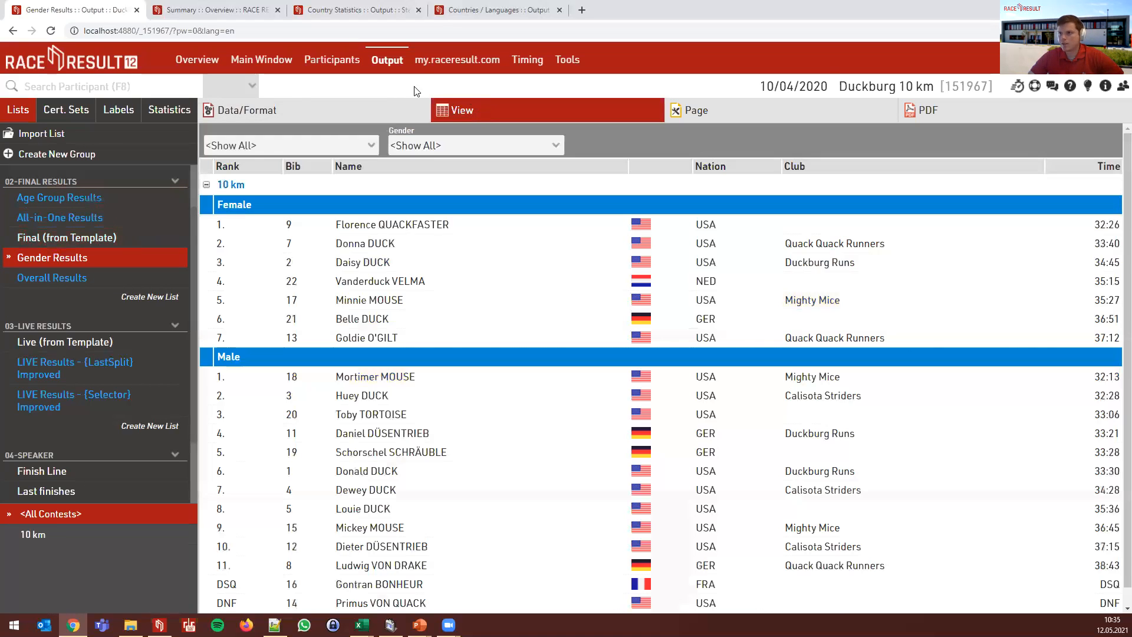
{"action": "left_click", "coordinate": [69, 278]}
{"action": "left_click", "coordinate": [435, 112]}
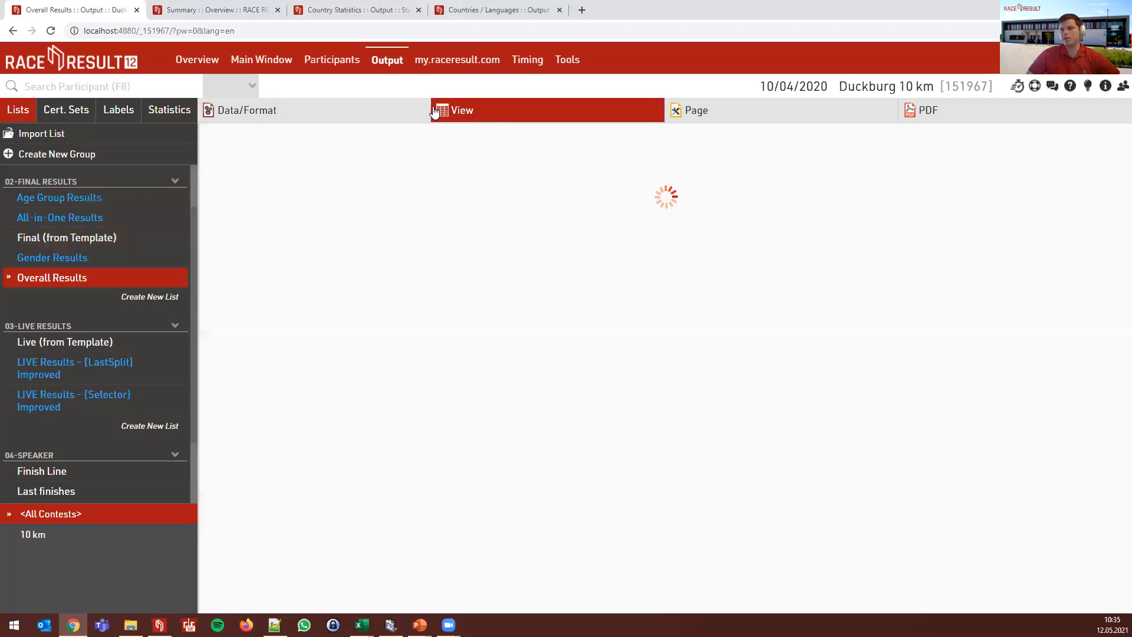
{"action": "left_click", "coordinate": [102, 243]}
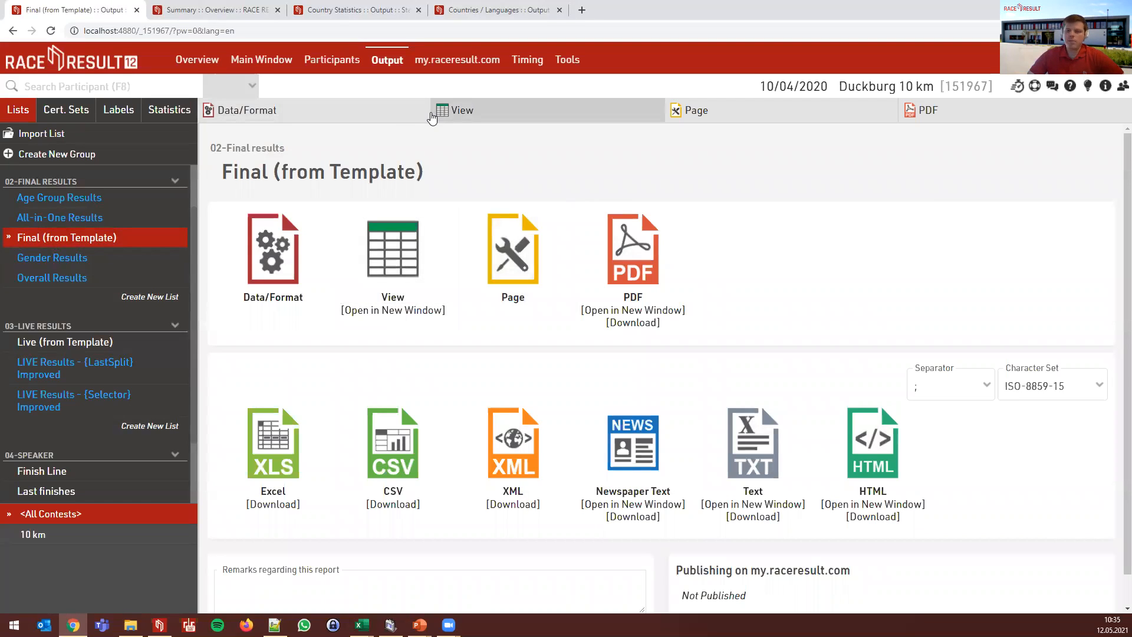
- Check the MaleFemale grouping options, look at All-in-One Results, then show the AutoRank slide
{"action": "left_click", "coordinate": [428, 115]}
{"action": "left_click", "coordinate": [715, 241]}
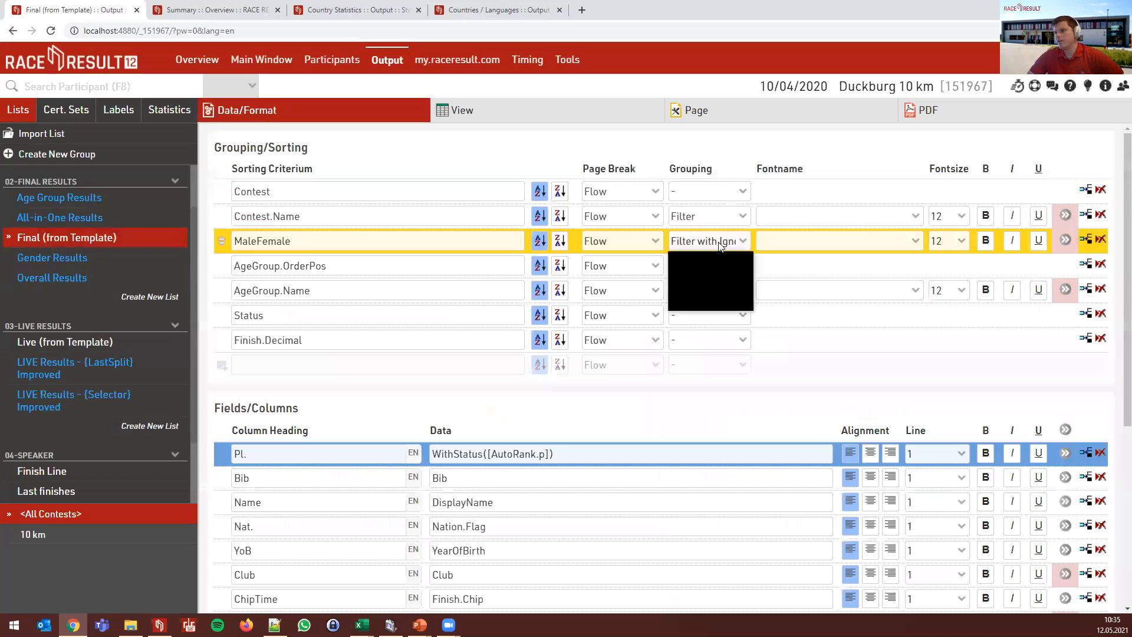
{"action": "left_click", "coordinate": [720, 243]}
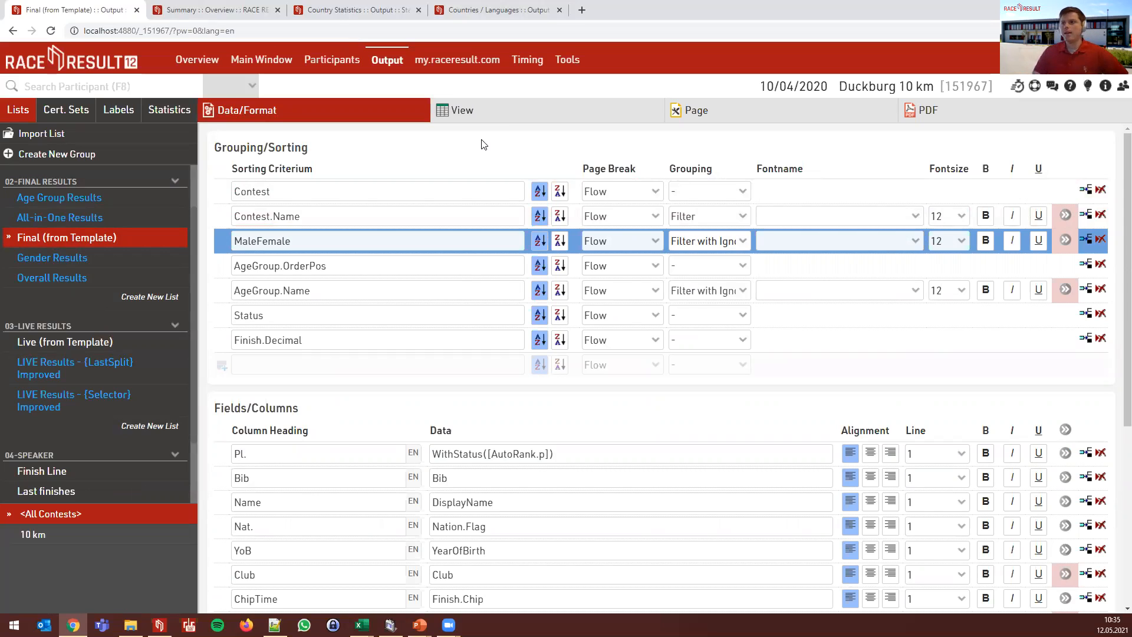
{"action": "left_click", "coordinate": [103, 226]}
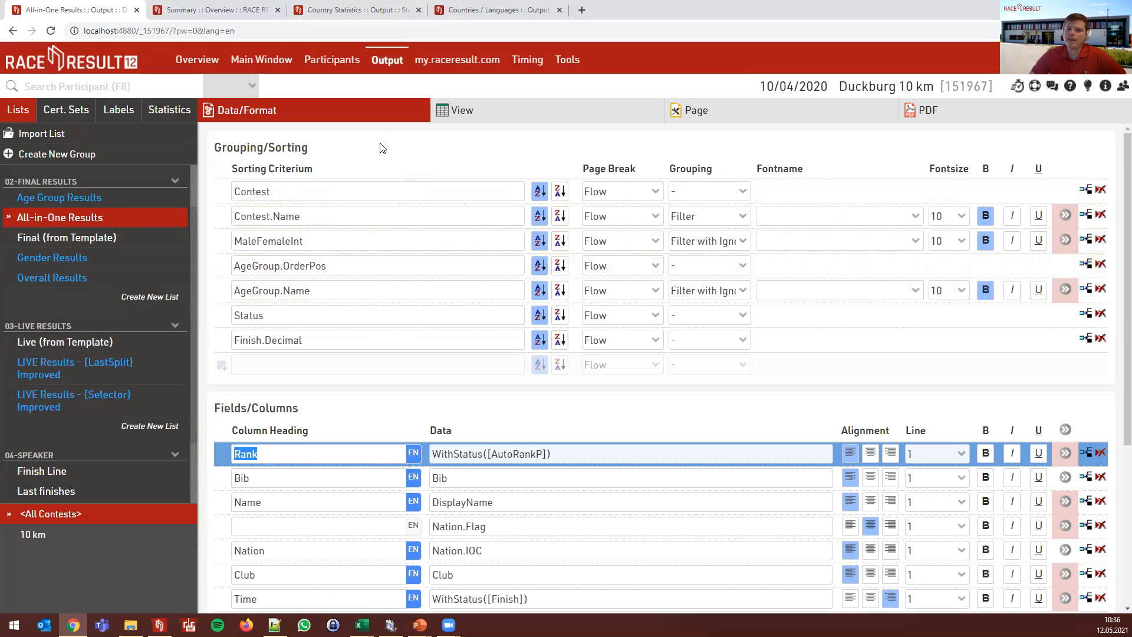
{"action": "key", "text": "alt+Tab"}
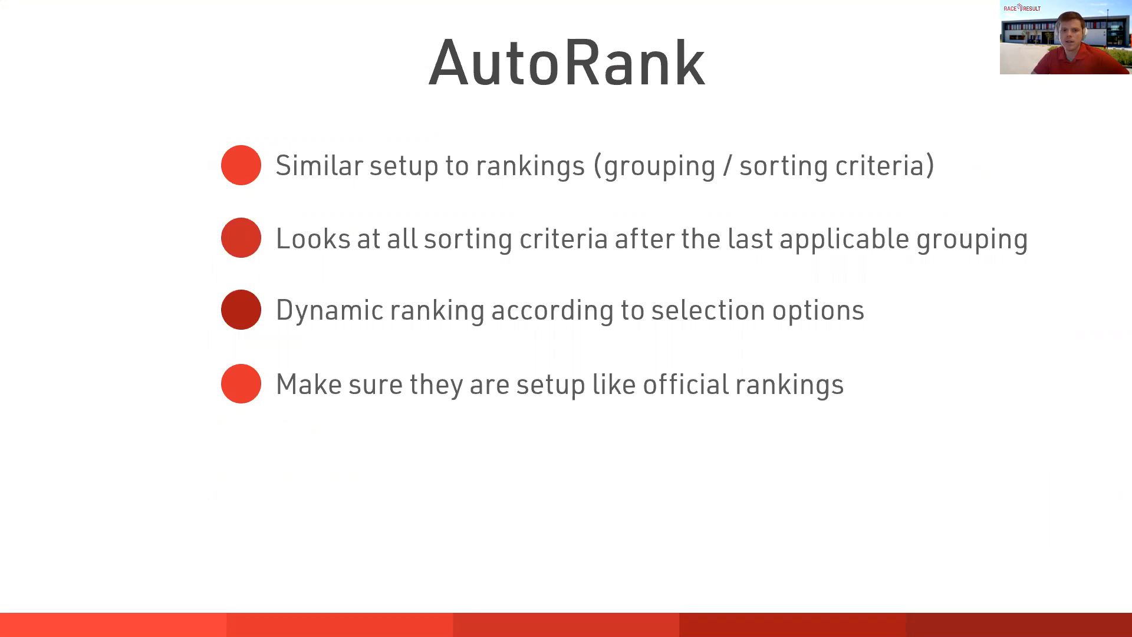
- Return to All-in-One Results settings and find the Rank column's WithStatus([AutoRankP]) definition
{"action": "key", "text": "alt+Tab"}
{"action": "scroll", "coordinate": [479, 380], "scroll_direction": "down", "scroll_amount": 1}
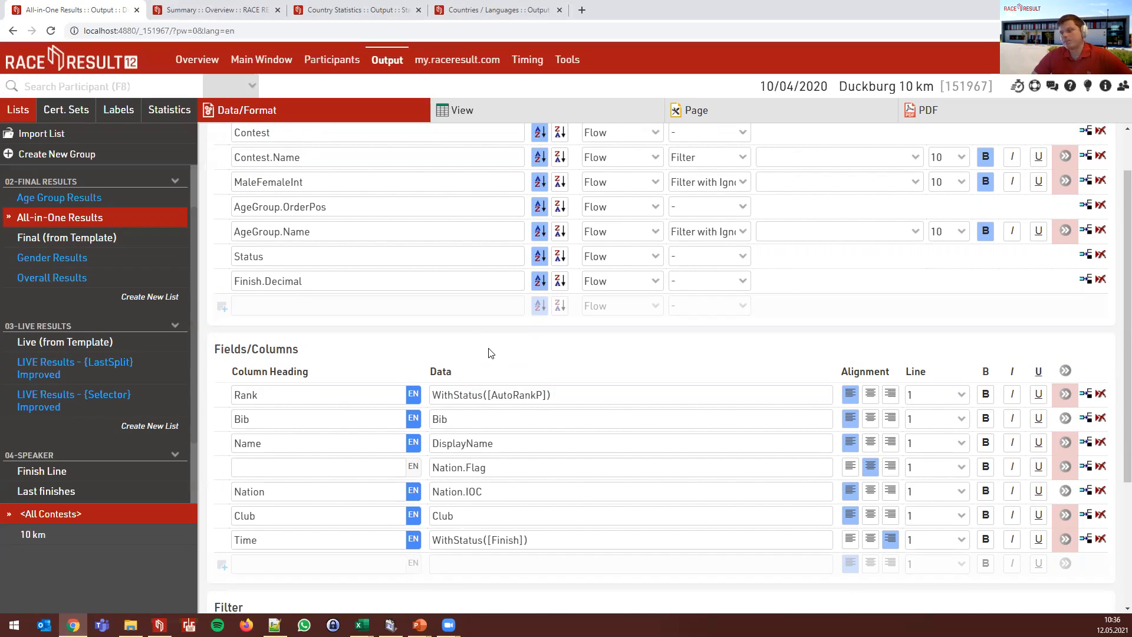
- Add a new Position column to Final (from Template) and preview the results
{"action": "left_click", "coordinate": [67, 239]}
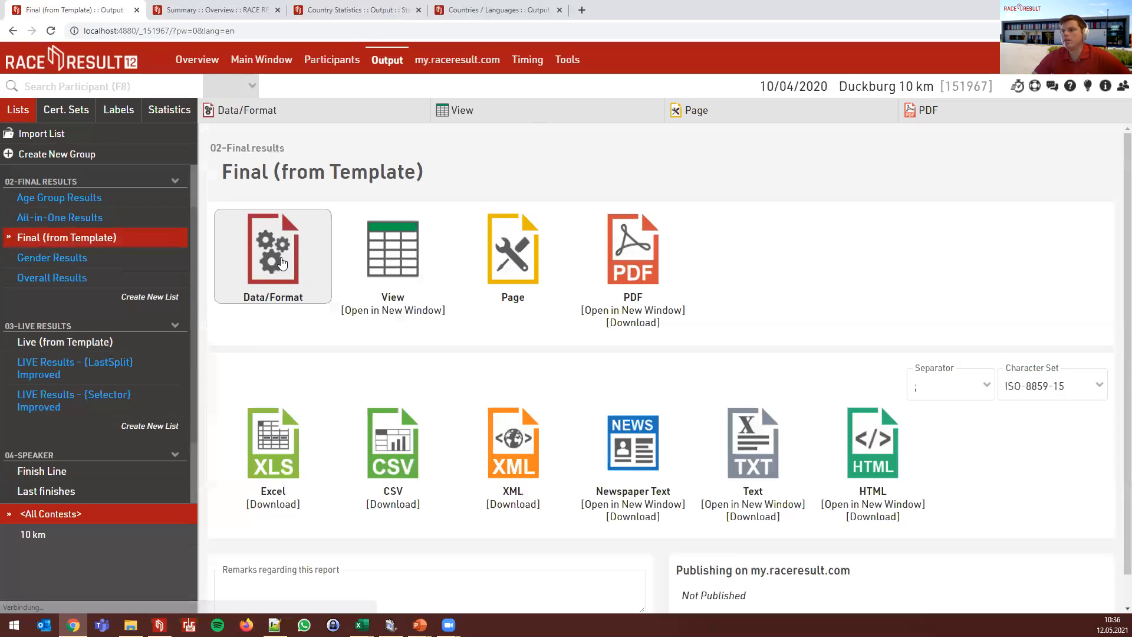
{"action": "left_click", "coordinate": [296, 270]}
{"action": "scroll", "coordinate": [438, 391], "scroll_direction": "down", "scroll_amount": 1}
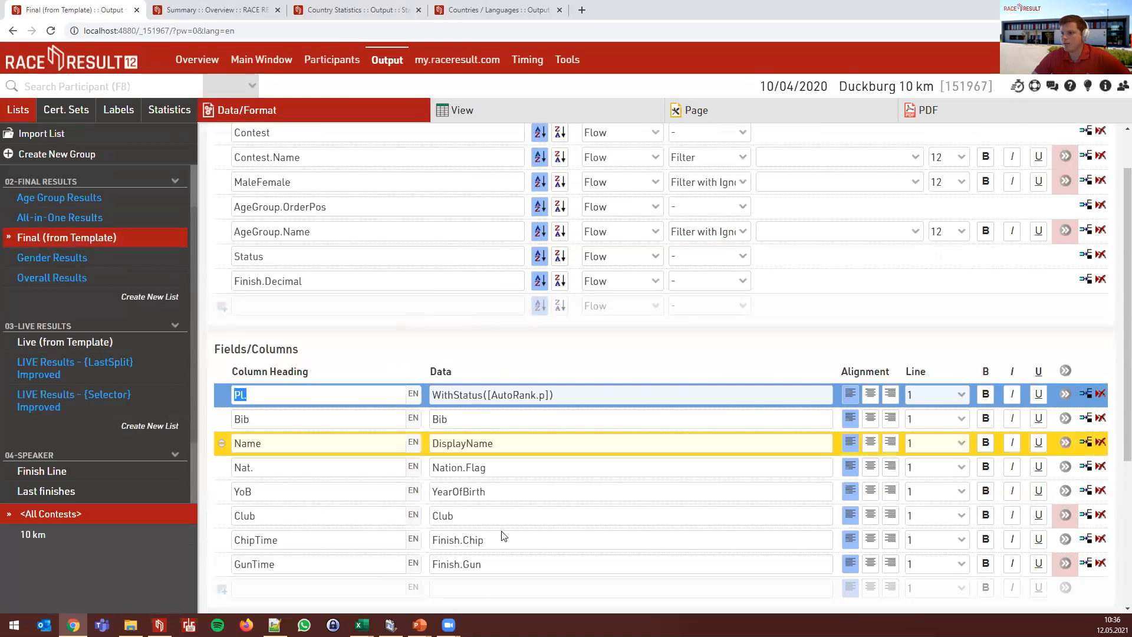
{"action": "left_click", "coordinate": [452, 590]}
{"action": "type", "text": "Position"}
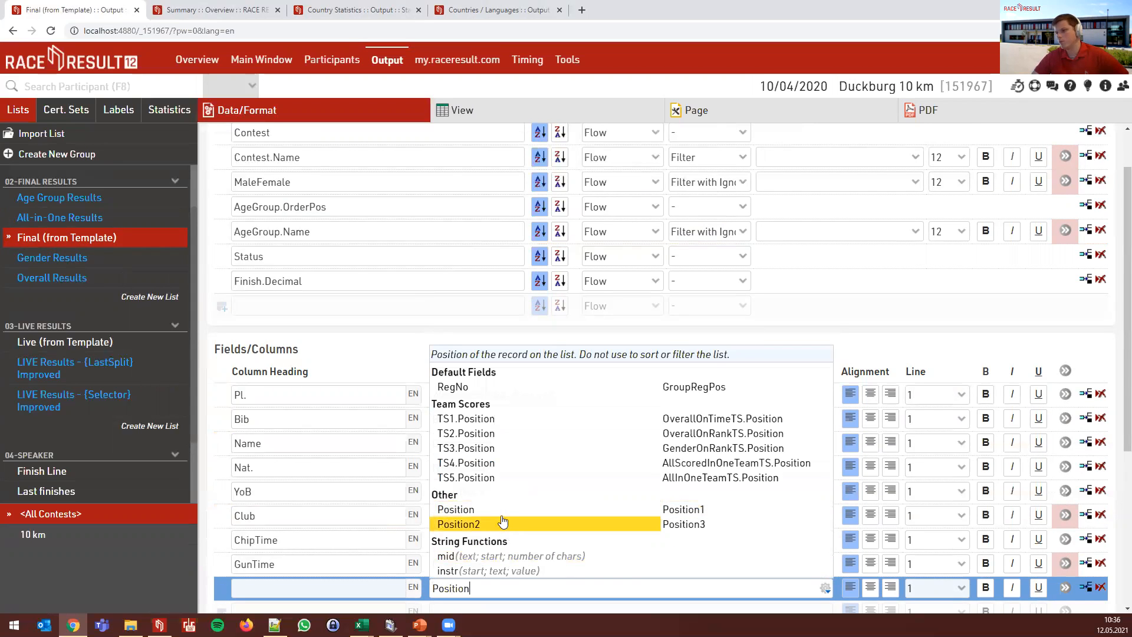
{"action": "left_click", "coordinate": [497, 515]}
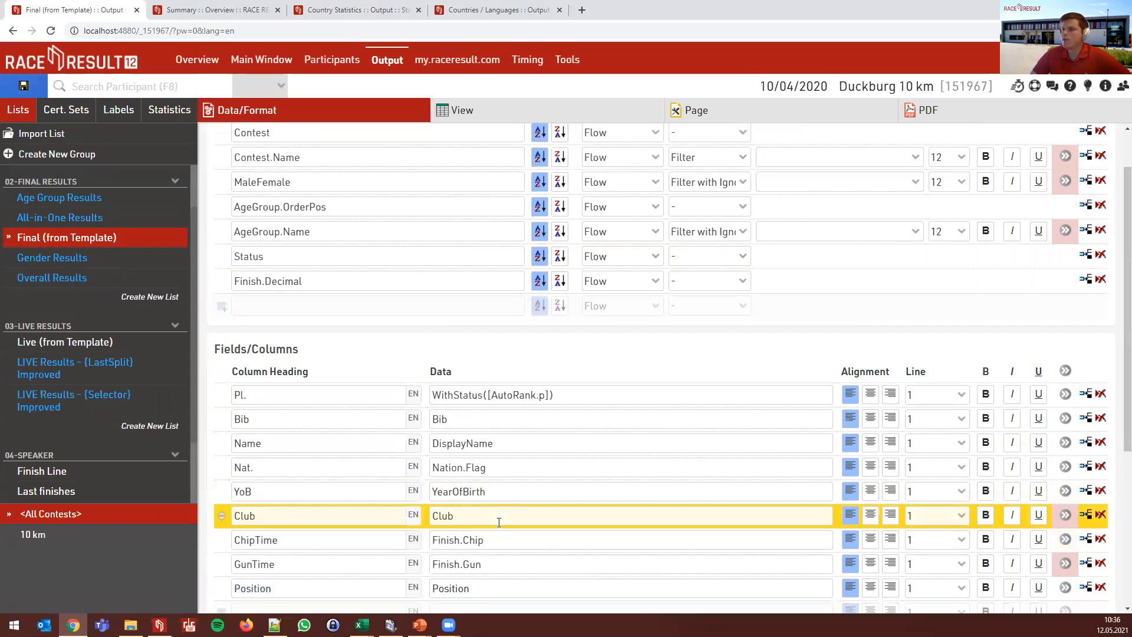
{"action": "scroll", "coordinate": [401, 243], "scroll_direction": "up", "scroll_amount": 1}
{"action": "left_click", "coordinate": [454, 110]}
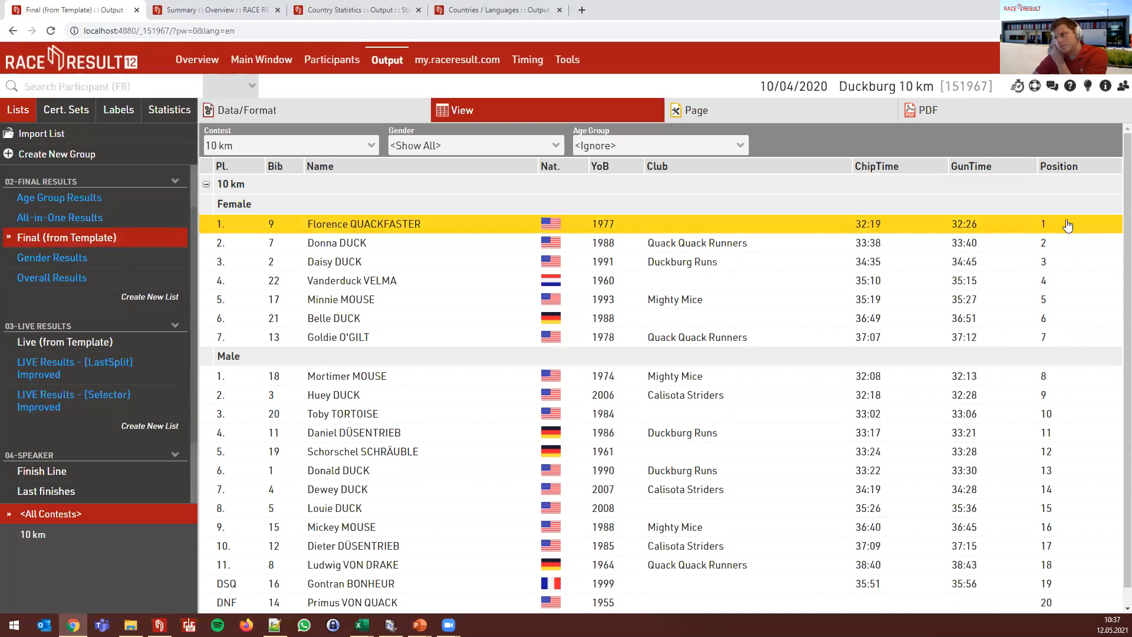
{"action": "scroll", "coordinate": [1071, 295], "scroll_direction": "down", "scroll_amount": 1}
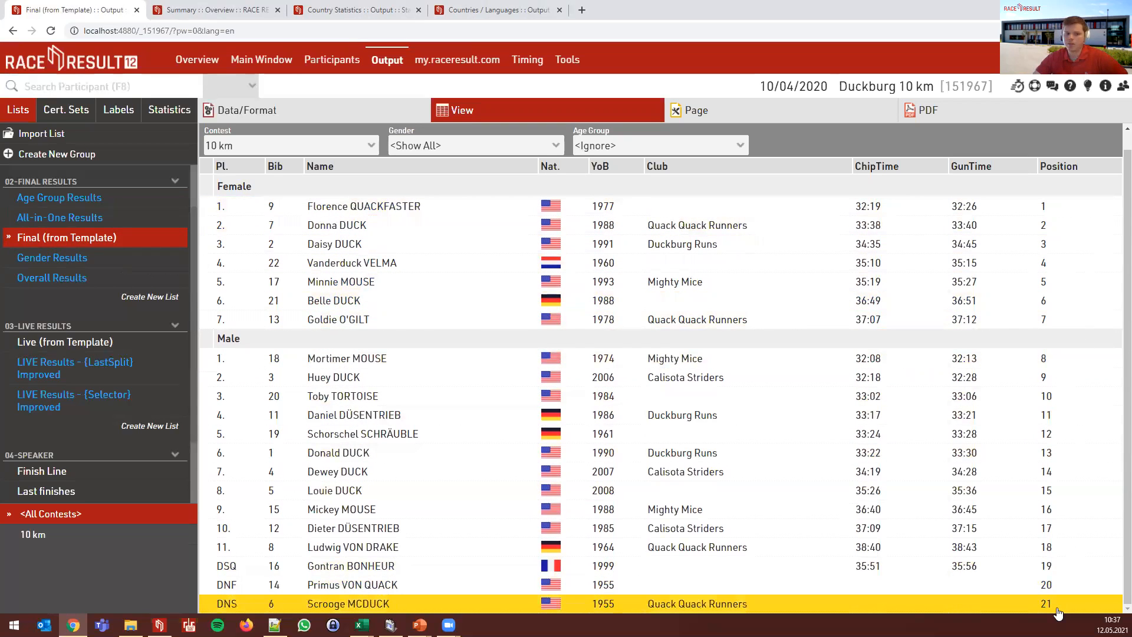
- Change the column's data to Position1 and preview the results
{"action": "left_click", "coordinate": [428, 116]}
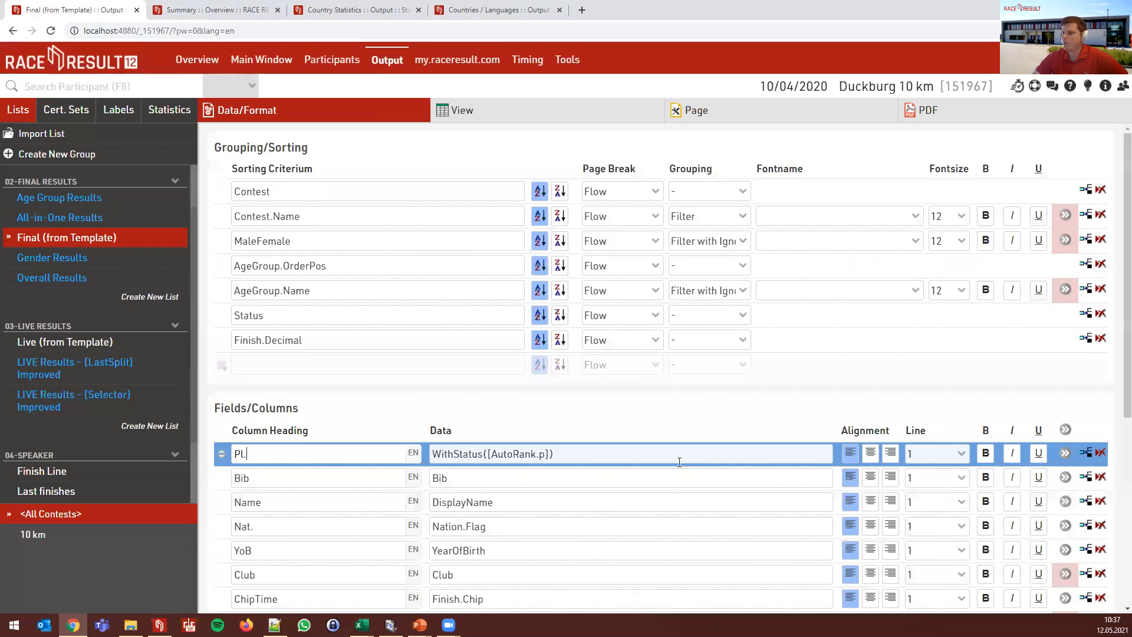
{"action": "scroll", "coordinate": [679, 462], "scroll_direction": "down", "scroll_amount": 3}
{"action": "left_click", "coordinate": [480, 470]}
{"action": "type", "text": "1"}
{"action": "left_click", "coordinate": [518, 244]}
{"action": "scroll", "coordinate": [518, 245], "scroll_direction": "up", "scroll_amount": 3}
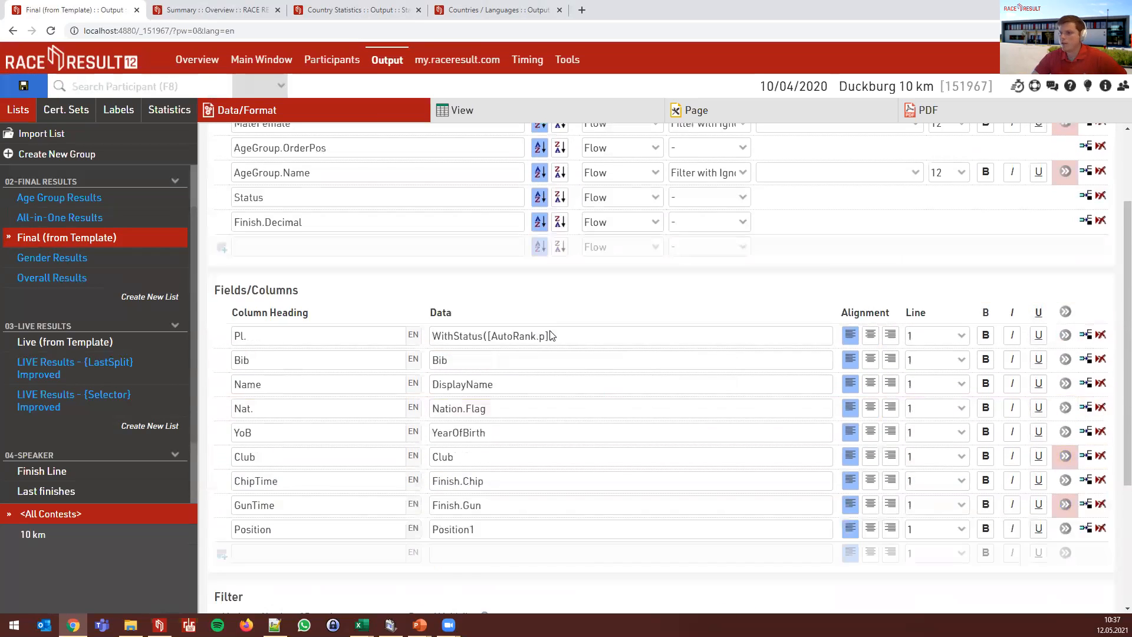
{"action": "left_click", "coordinate": [575, 112]}
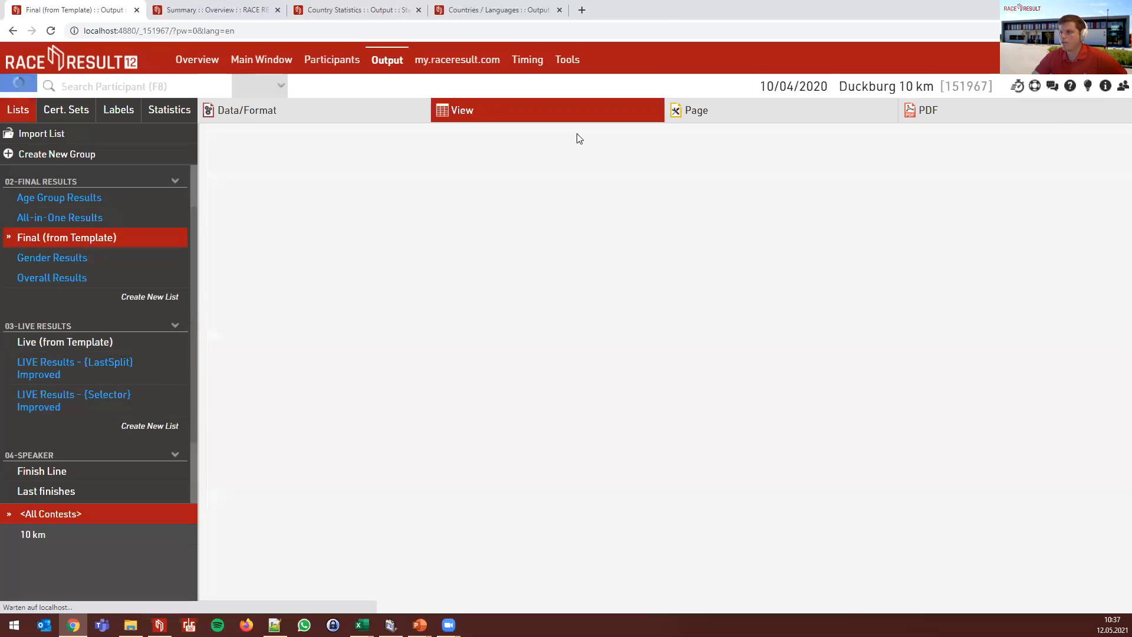
{"action": "scroll", "coordinate": [766, 295], "scroll_direction": "down", "scroll_amount": 1}
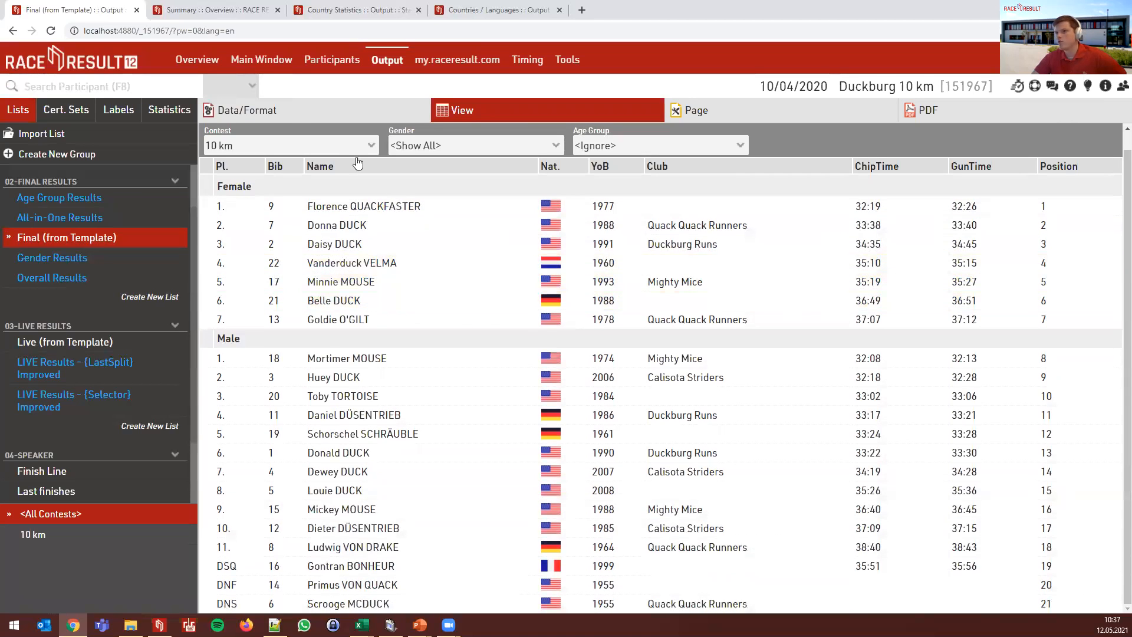
- Change the column's data to Position2 and preview the results
{"action": "left_click", "coordinate": [294, 120]}
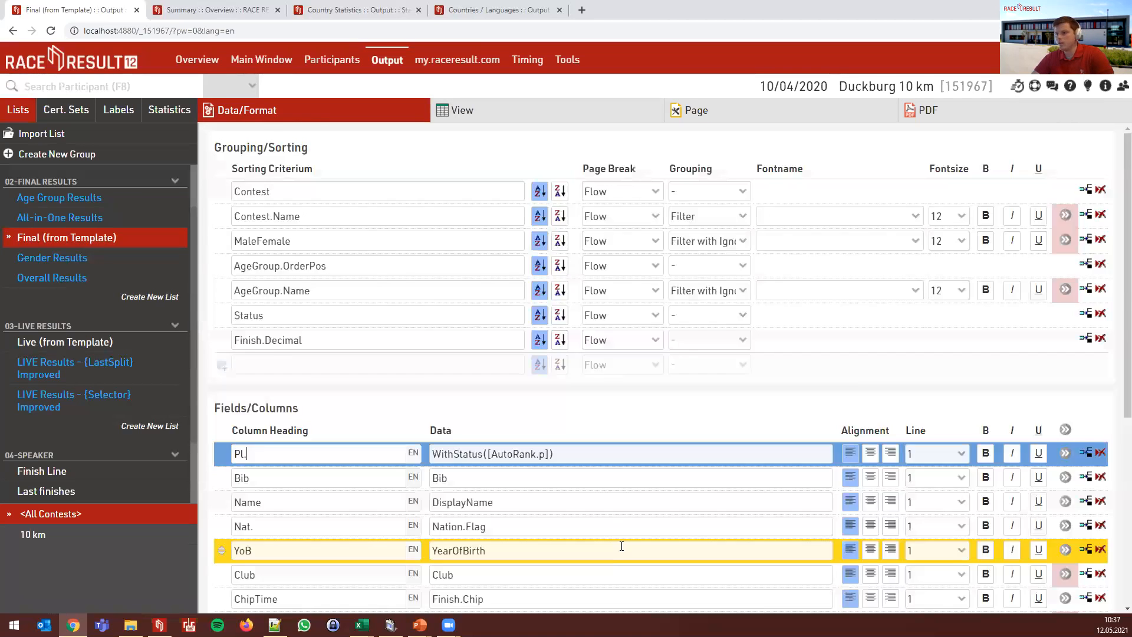
{"action": "scroll", "coordinate": [480, 413], "scroll_direction": "down", "scroll_amount": 3}
{"action": "left_click", "coordinate": [489, 353]}
{"action": "key", "text": "BackSpace"}
{"action": "type", "text": "2"}
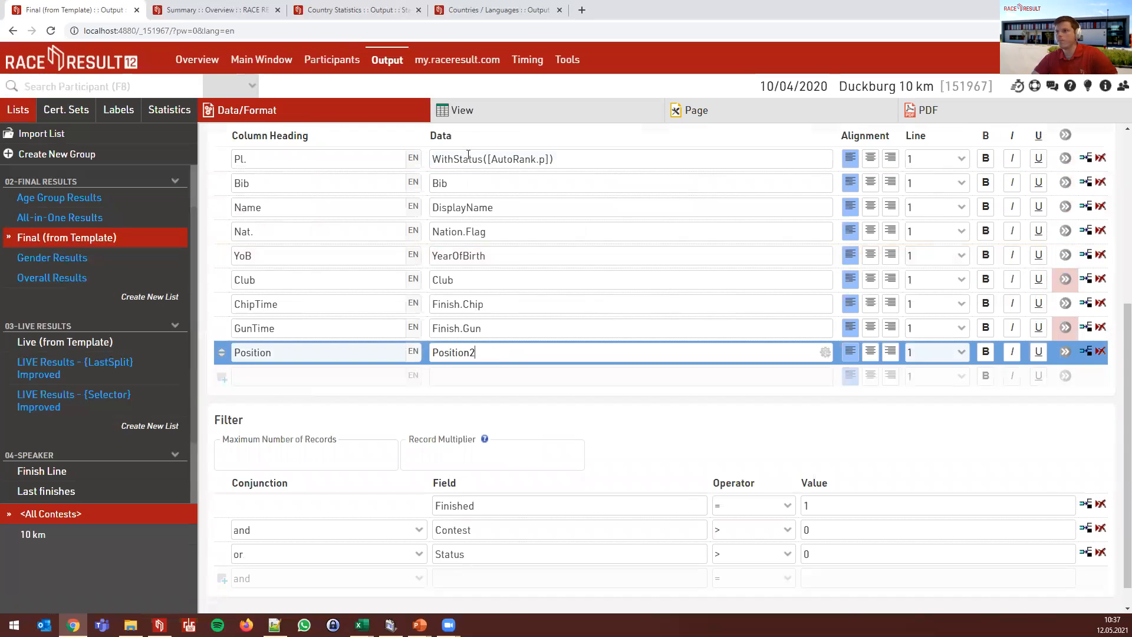
{"action": "left_click", "coordinate": [460, 112]}
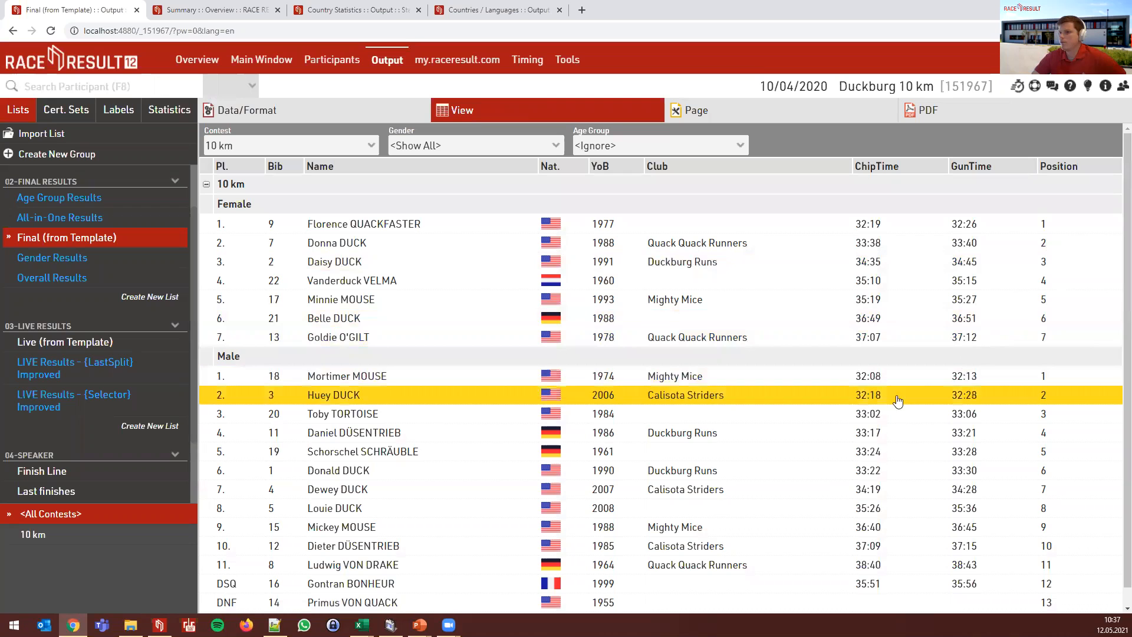
{"action": "scroll", "coordinate": [856, 415], "scroll_direction": "down", "scroll_amount": 1}
- Delete the Position column and confirm, leaving Pl. using WithStatus([AutoRank.p])
{"action": "left_click", "coordinate": [295, 114]}
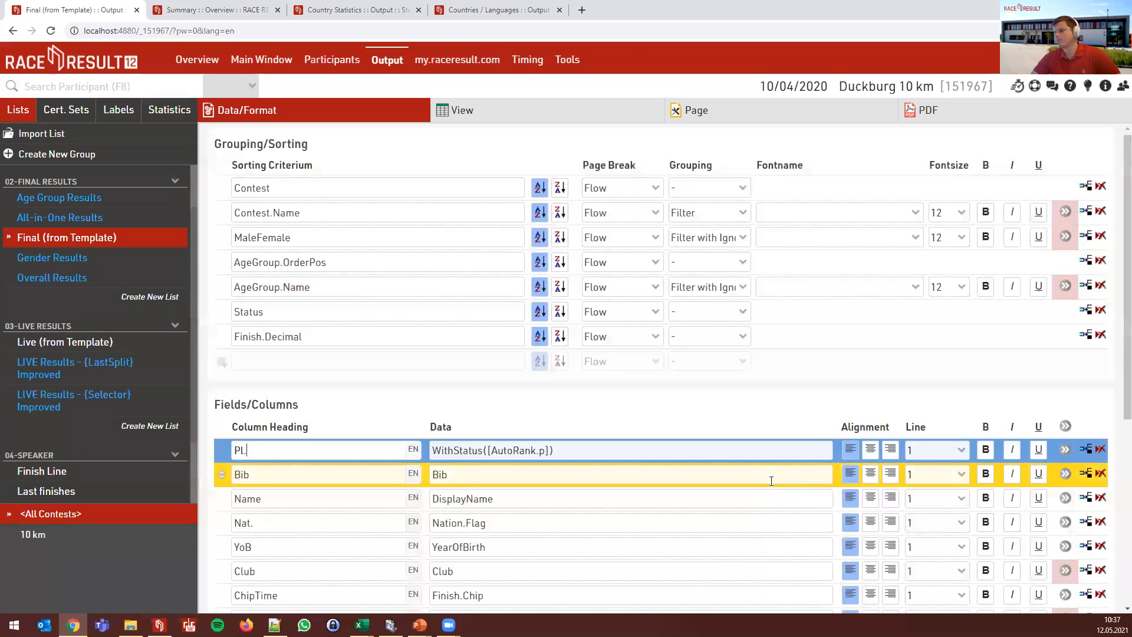
{"action": "scroll", "coordinate": [771, 481], "scroll_direction": "down", "scroll_amount": 2}
{"action": "left_click", "coordinate": [1103, 472]}
{"action": "left_click", "coordinate": [543, 91]}
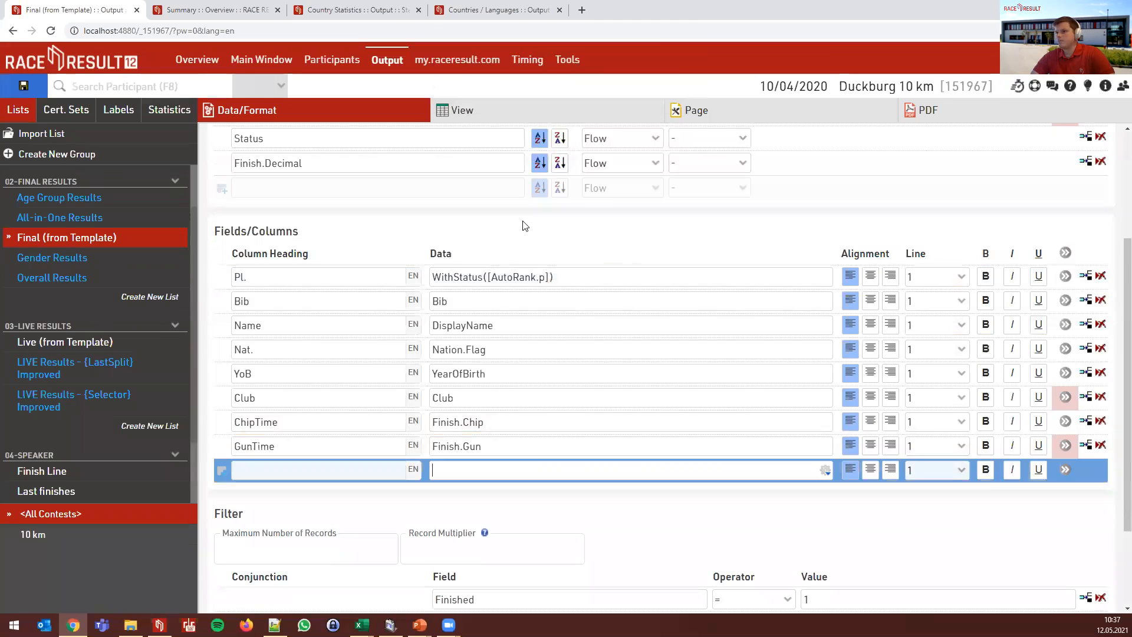
{"action": "scroll", "coordinate": [433, 247], "scroll_direction": "up", "scroll_amount": 3}
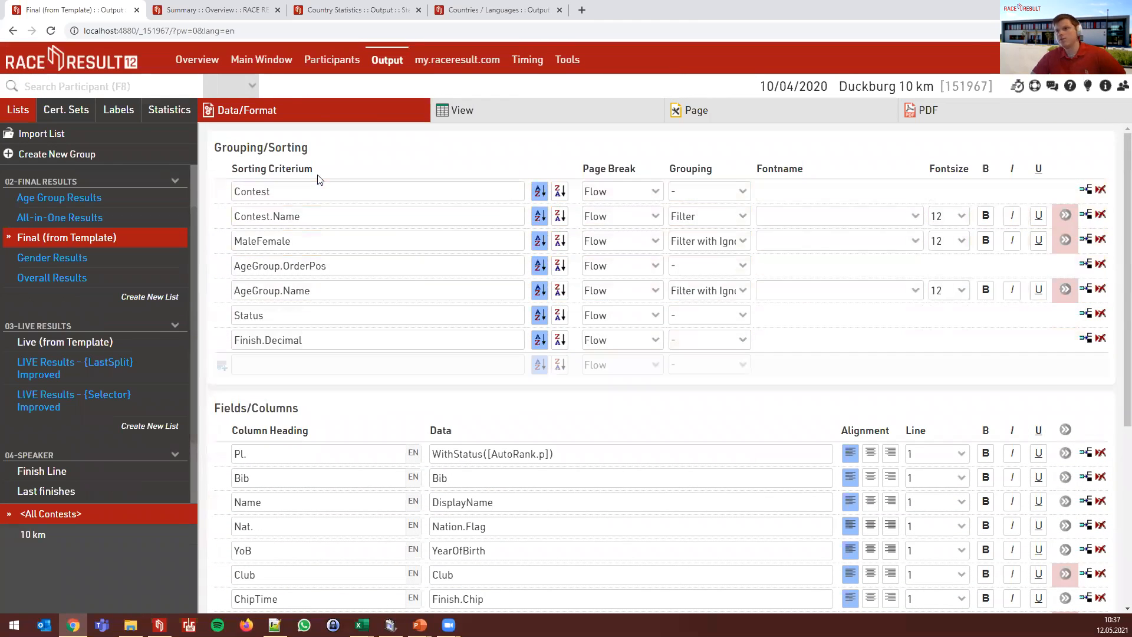
{"action": "left_click", "coordinate": [334, 216]}
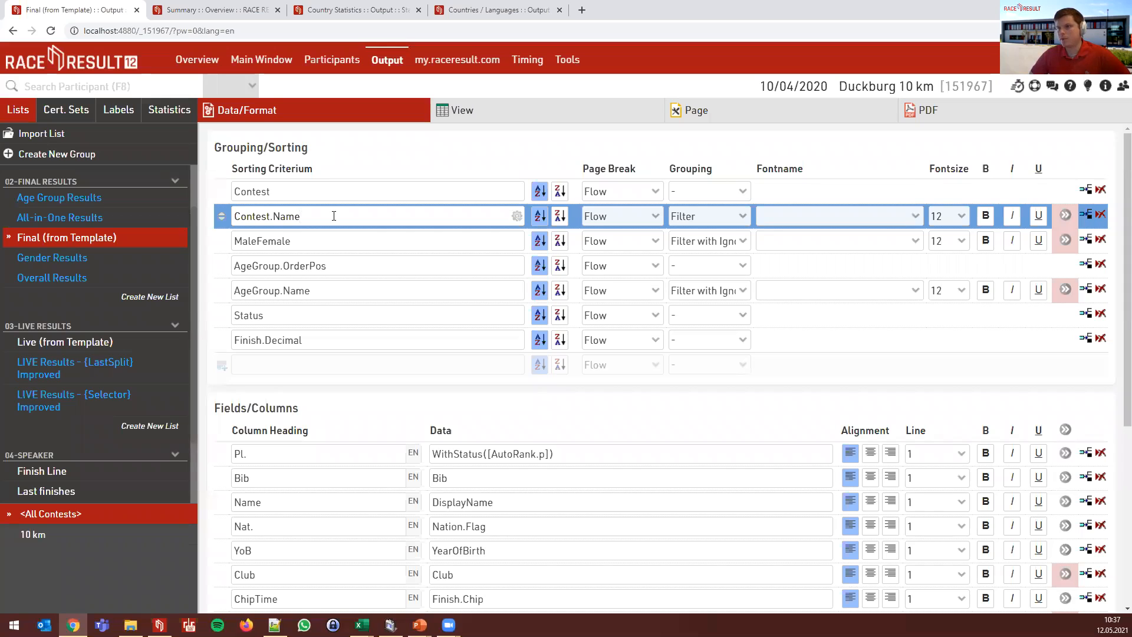
- Replace Contest.Name with [Contest.Name] & " " & [Contest.Length], giving the heading "10 km 10"
{"action": "left_click_drag", "start_coordinate": [334, 216], "coordinate": [229, 215]}
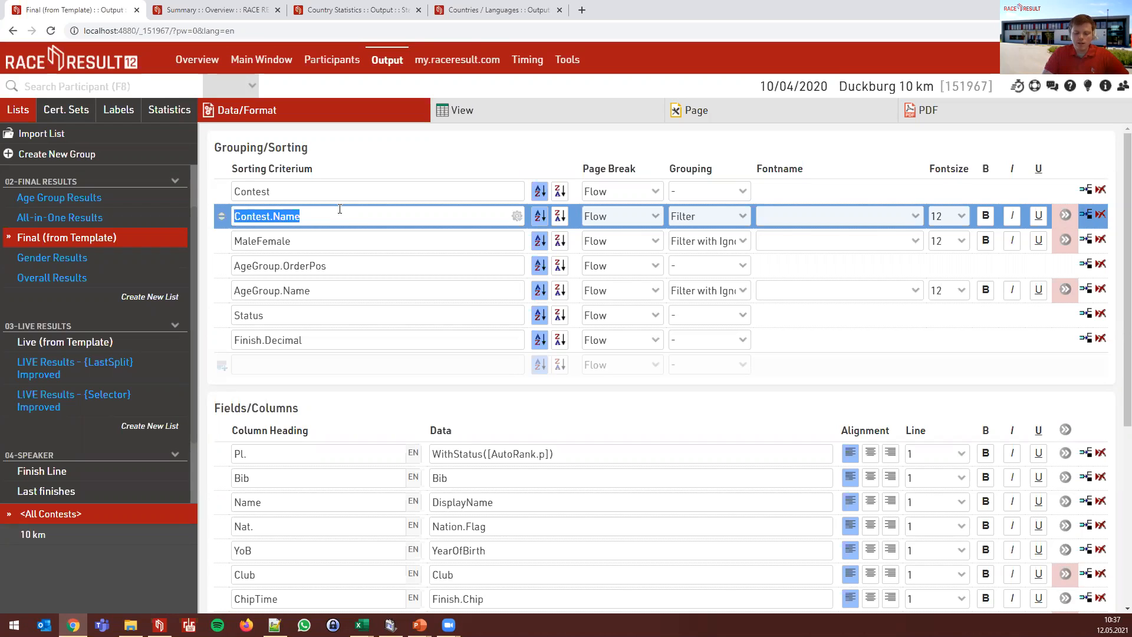
{"action": "type", "text": "\"Contest"}
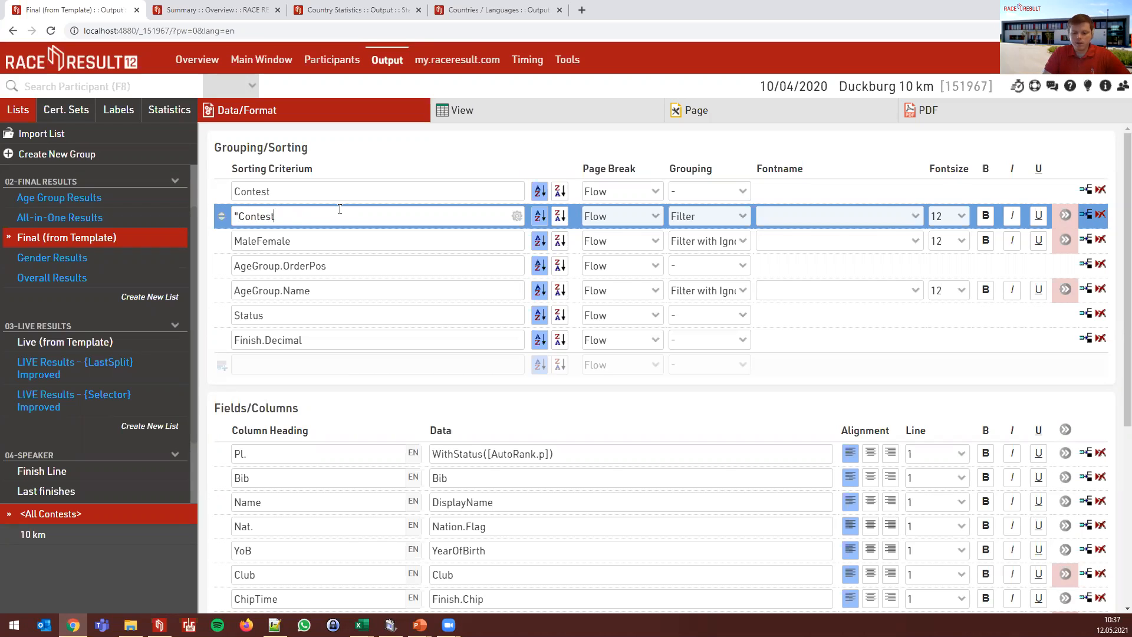
{"action": "key", "text": "BackSpace"}
{"action": "key", "text": "BackSpace"}
{"action": "key", "text": "BackSpace"}
{"action": "key", "text": "BackSpace"}
{"action": "key", "text": "BackSpace"}
{"action": "key", "text": "BackSpace"}
{"action": "key", "text": "BackSpace"}
{"action": "type", "text": "[Contest.Name] & "}
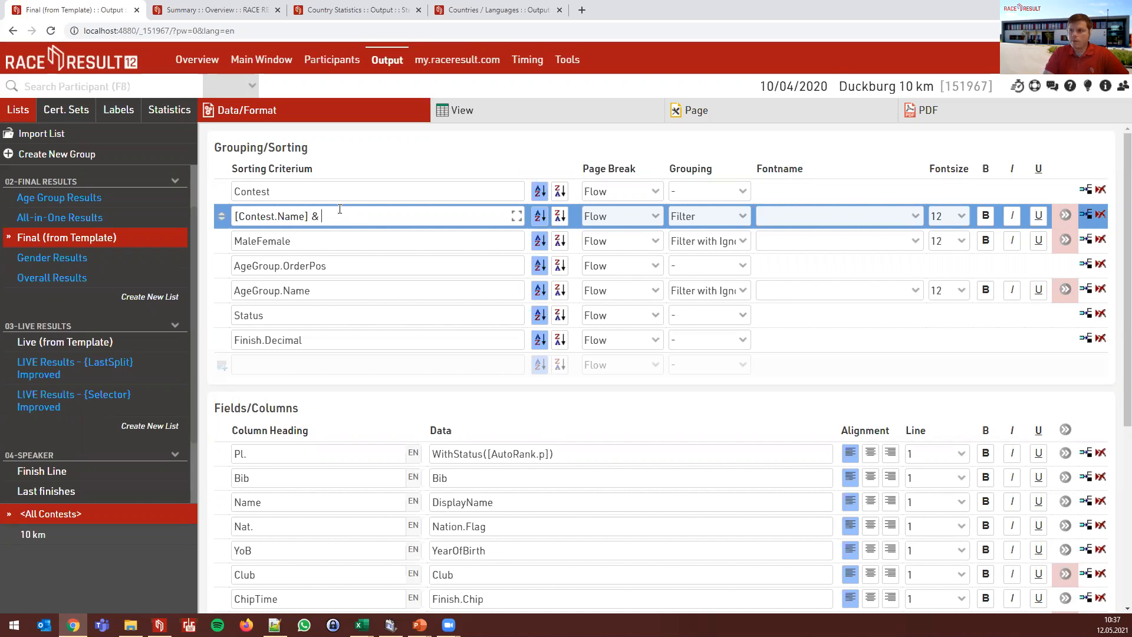
{"action": "type", "text": "\" \" & ["}
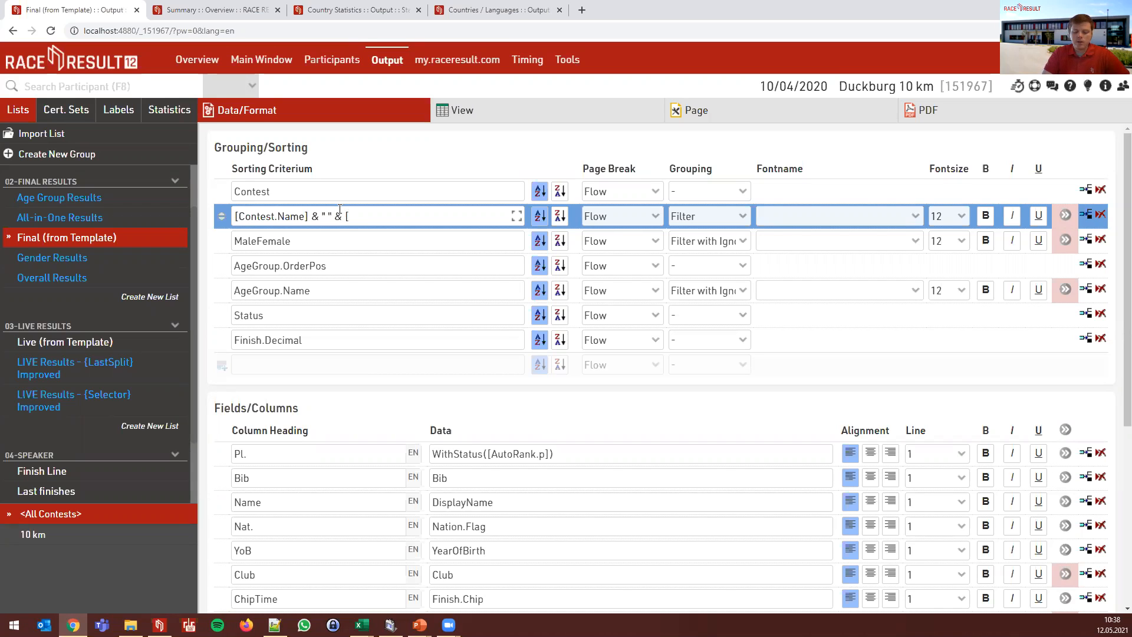
{"action": "type", "text": "Contest.Length]"}
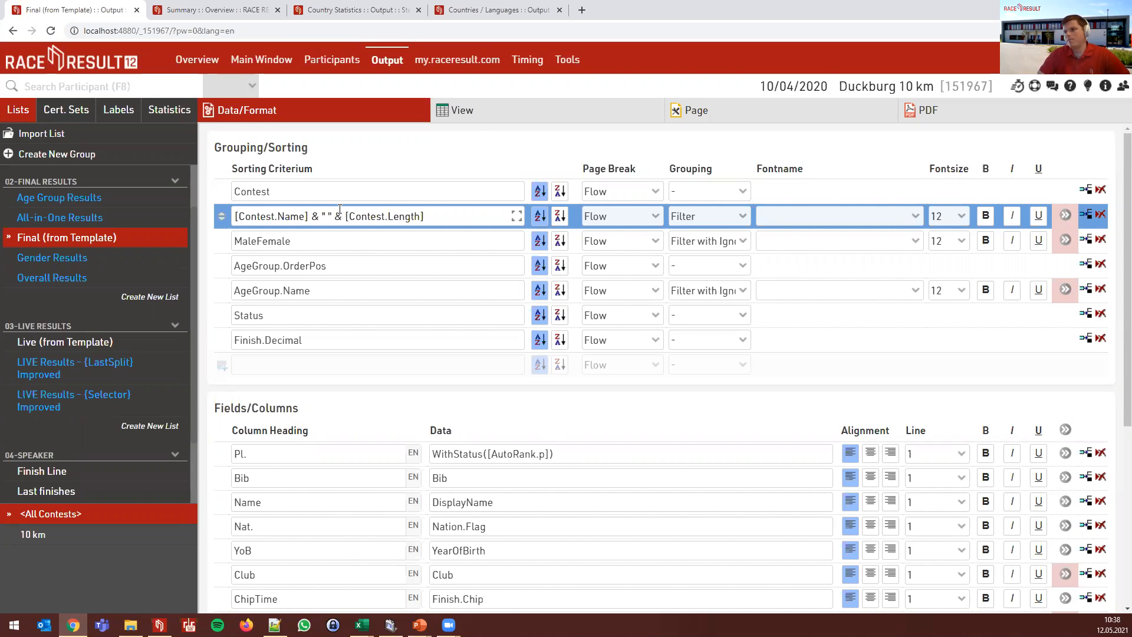
{"action": "left_click", "coordinate": [465, 114]}
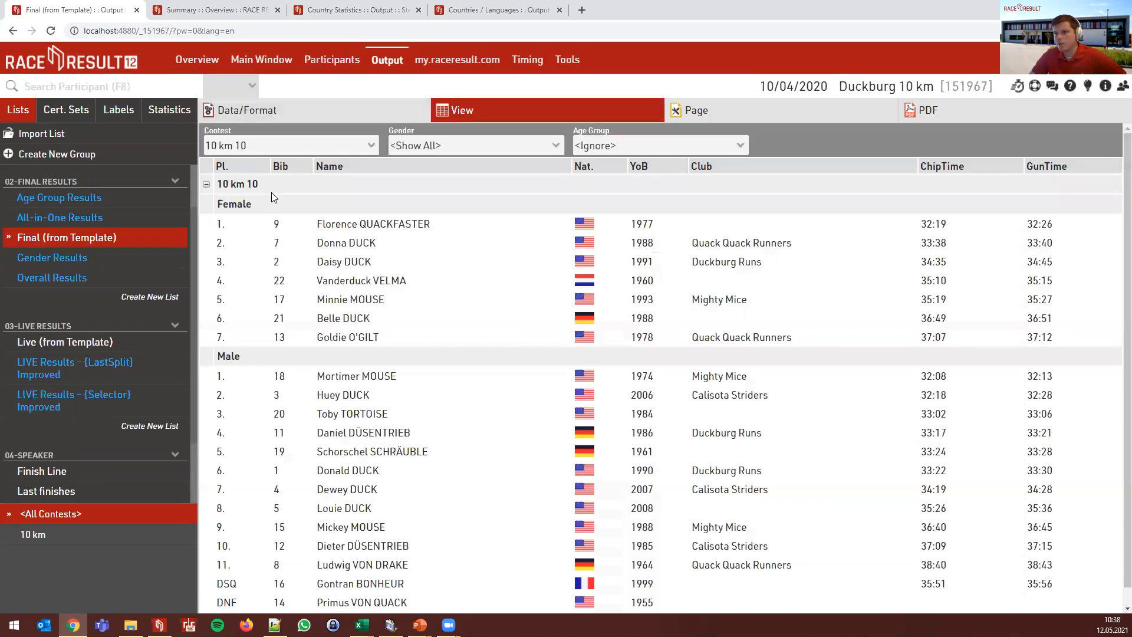
- In Main Window > Contests, rename contest 1 from "10 km" to "Duckburg Race"
{"action": "left_click", "coordinate": [289, 113]}
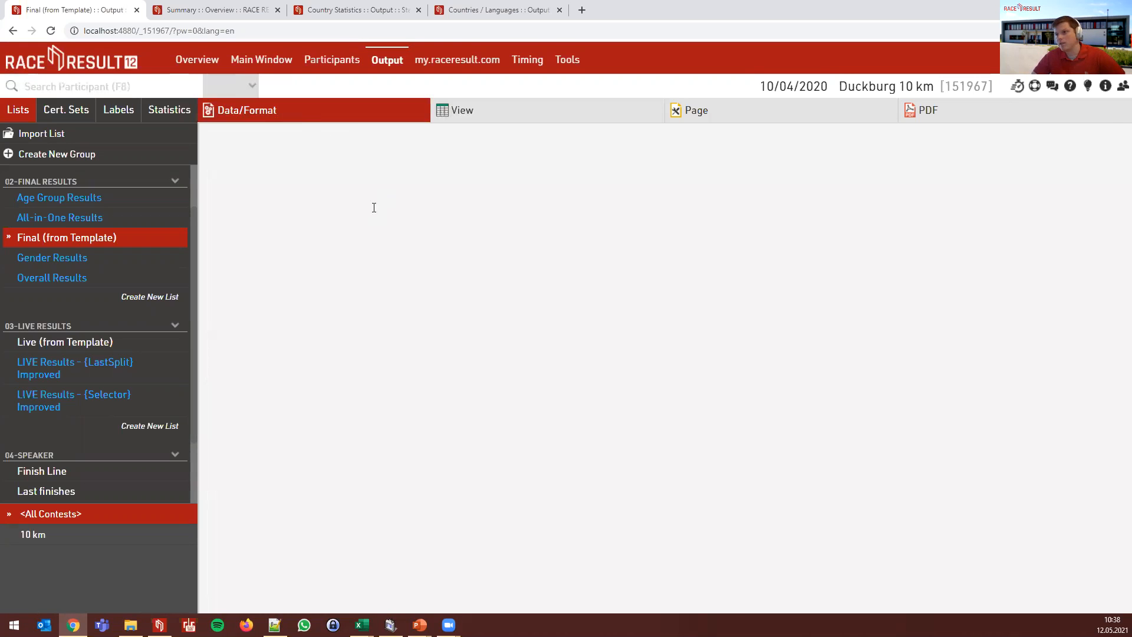
{"action": "left_click", "coordinate": [261, 59]}
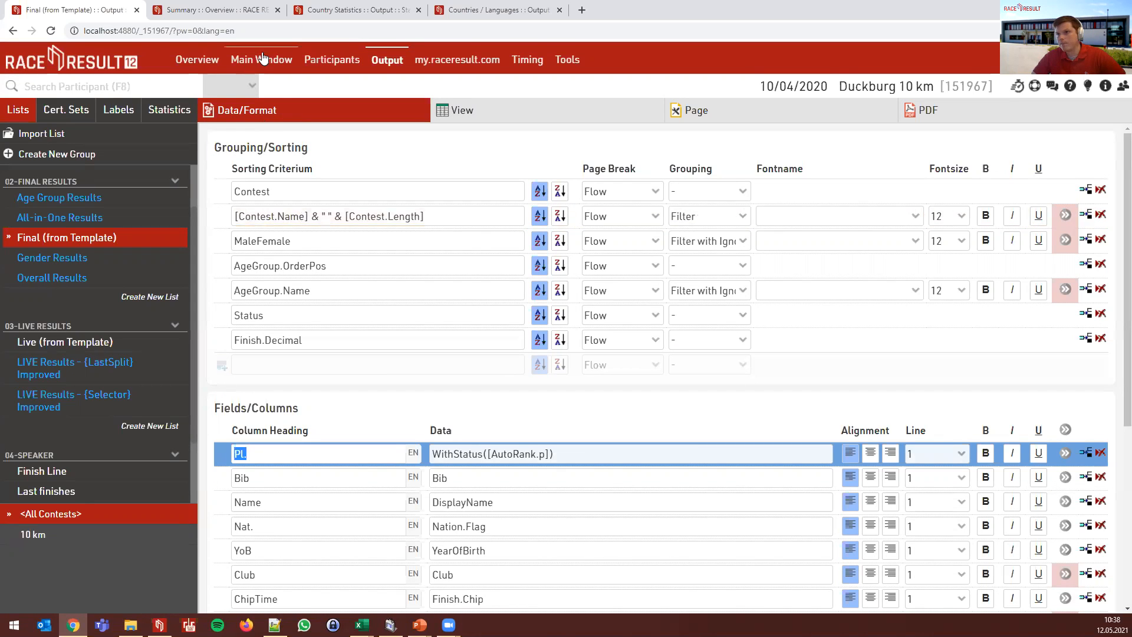
{"action": "left_click", "coordinate": [72, 150]}
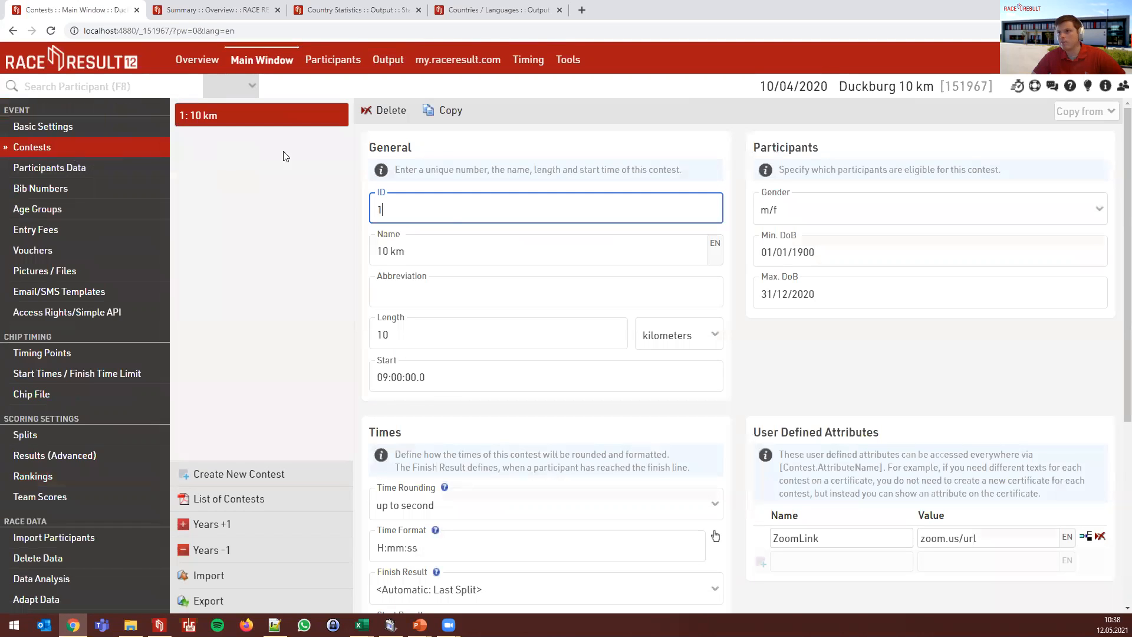
{"action": "left_click_drag", "start_coordinate": [433, 256], "coordinate": [376, 243]}
{"action": "type", "text": "Duckburg"}
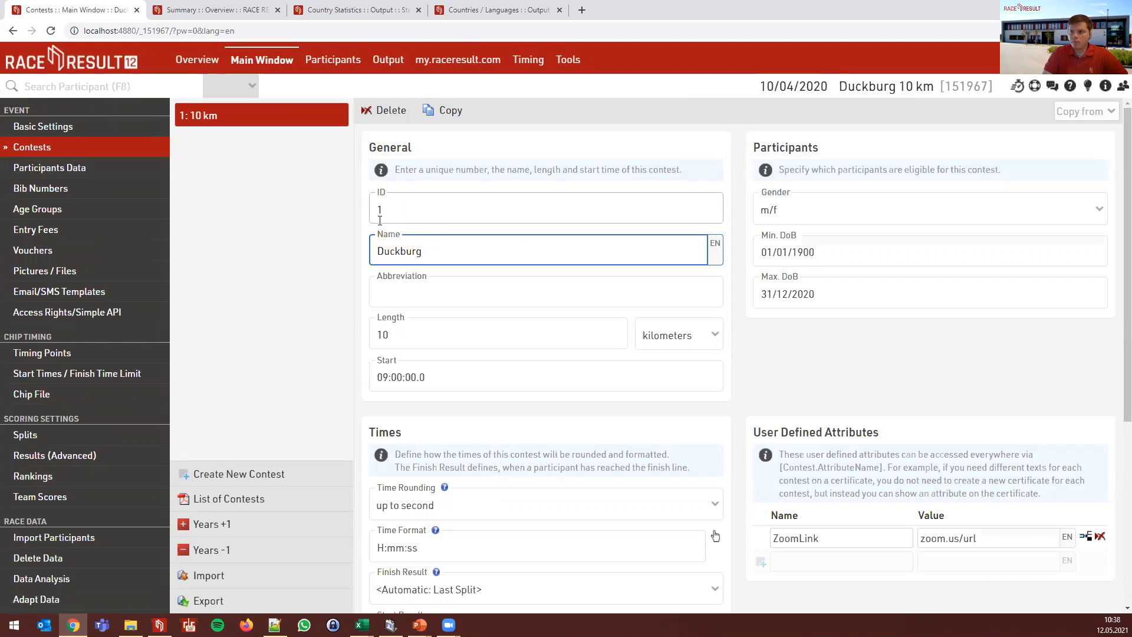
{"action": "type", "text": " Race"}
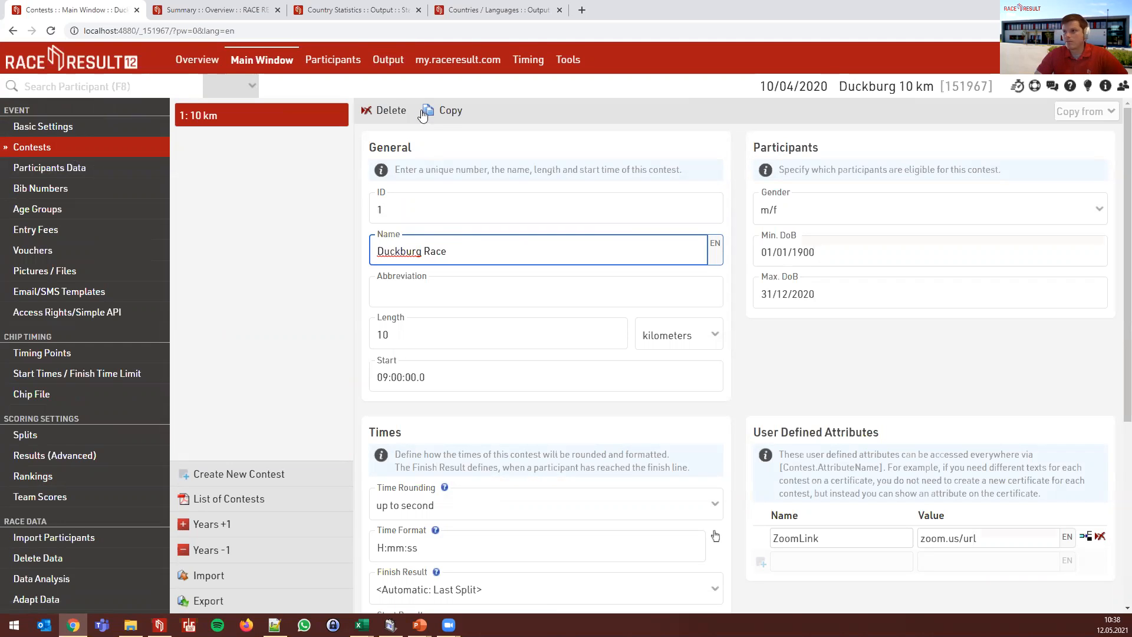
{"action": "left_click", "coordinate": [339, 198]}
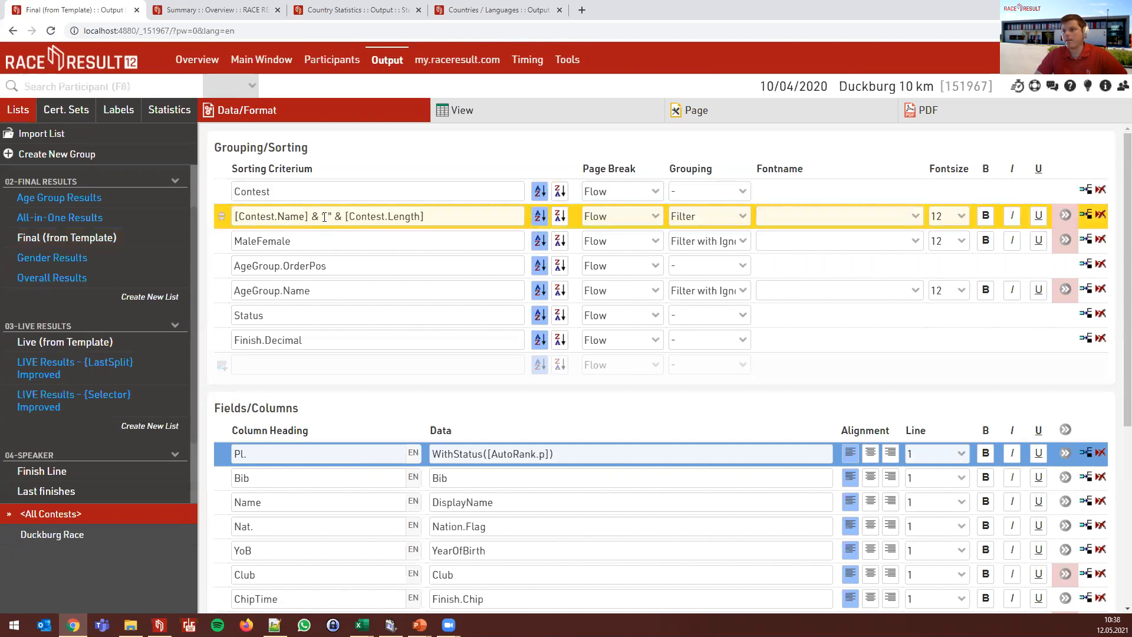
- Change the criterion to [Contest.Name] & " - " & [Contest.Length] & "km" and preview the heading
{"action": "type", "text": "-"}
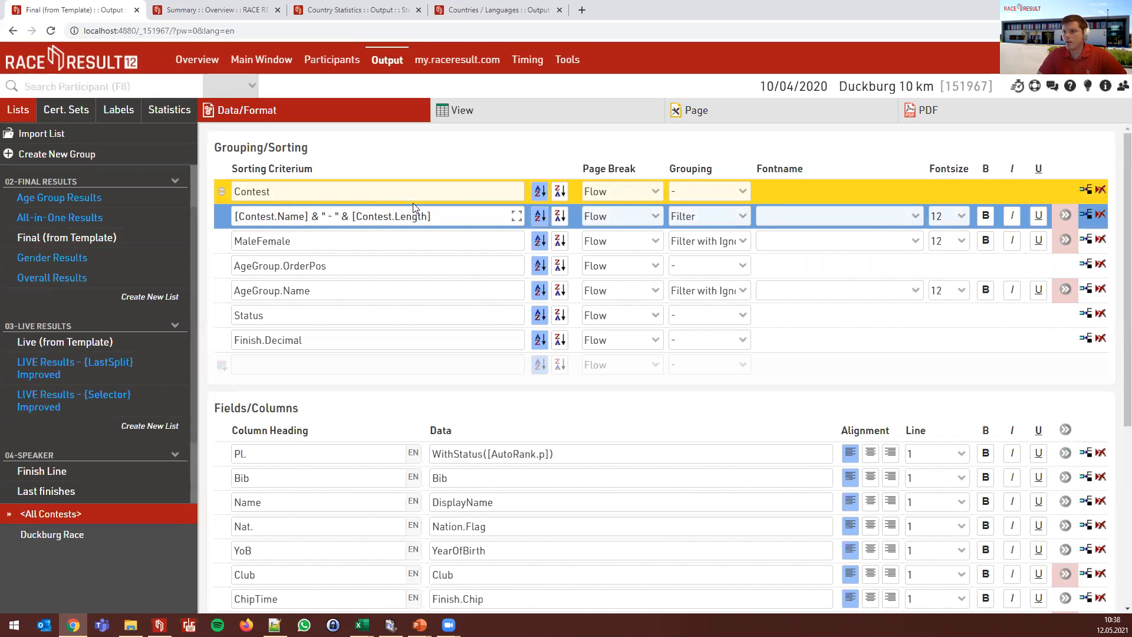
{"action": "type", "text": " \""}
{"action": "type", "text": " & \""}
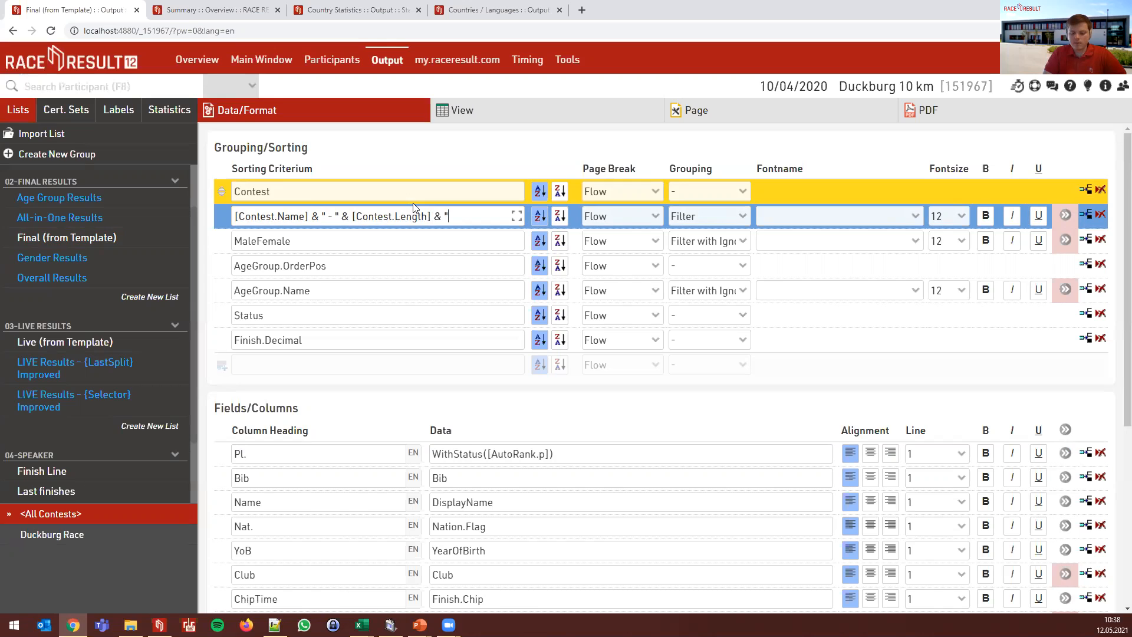
{"action": "type", "text": "km\""}
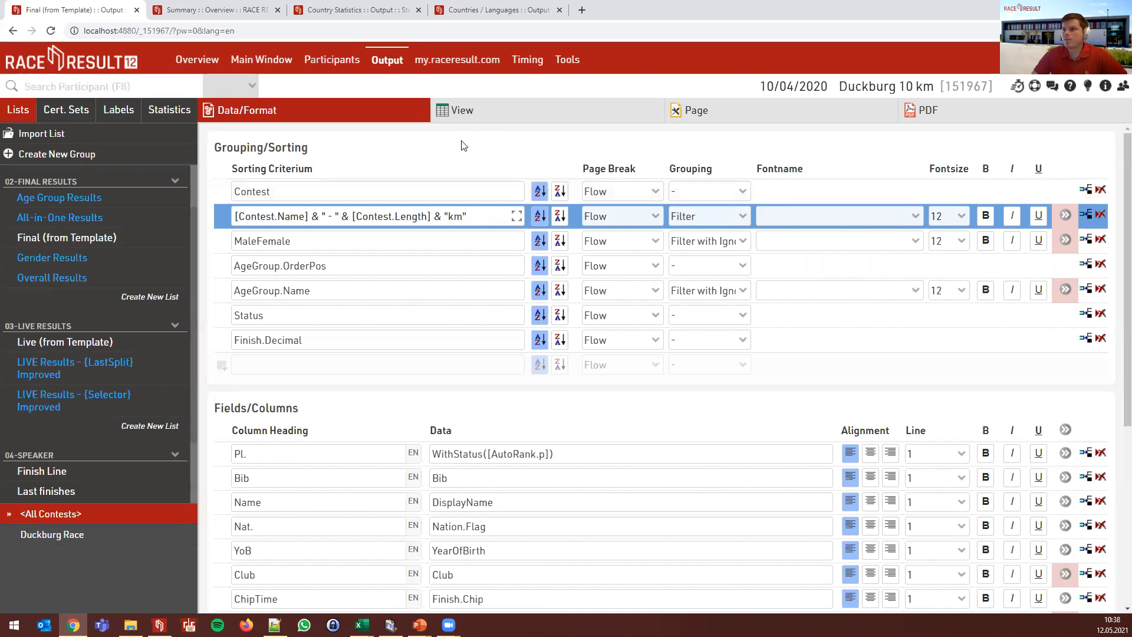
{"action": "left_click", "coordinate": [462, 111]}
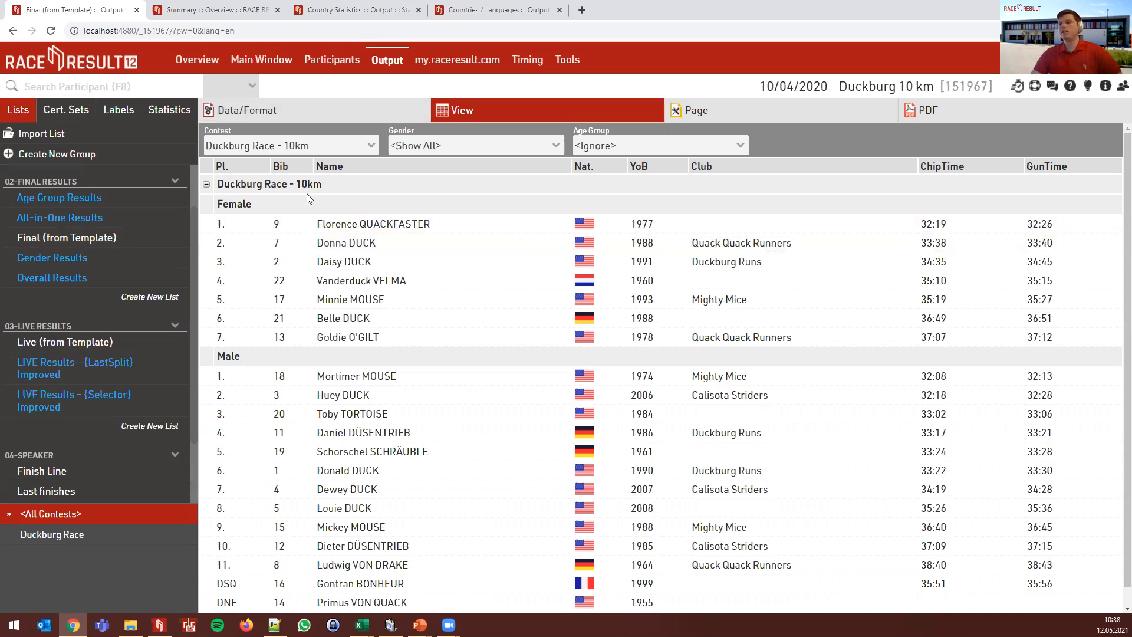
- In Data/Format, select the whole [Contest.Name] & " - " & [Contest.Length] & "km" grouping expression
{"action": "left_click", "coordinate": [330, 121]}
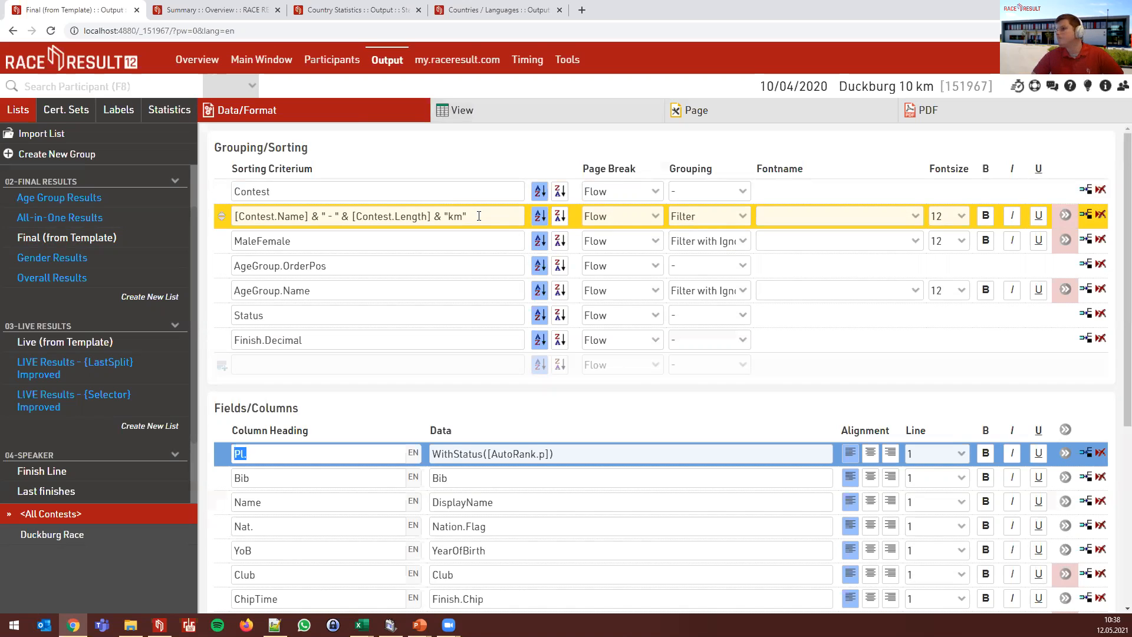
{"action": "left_click", "coordinate": [472, 216]}
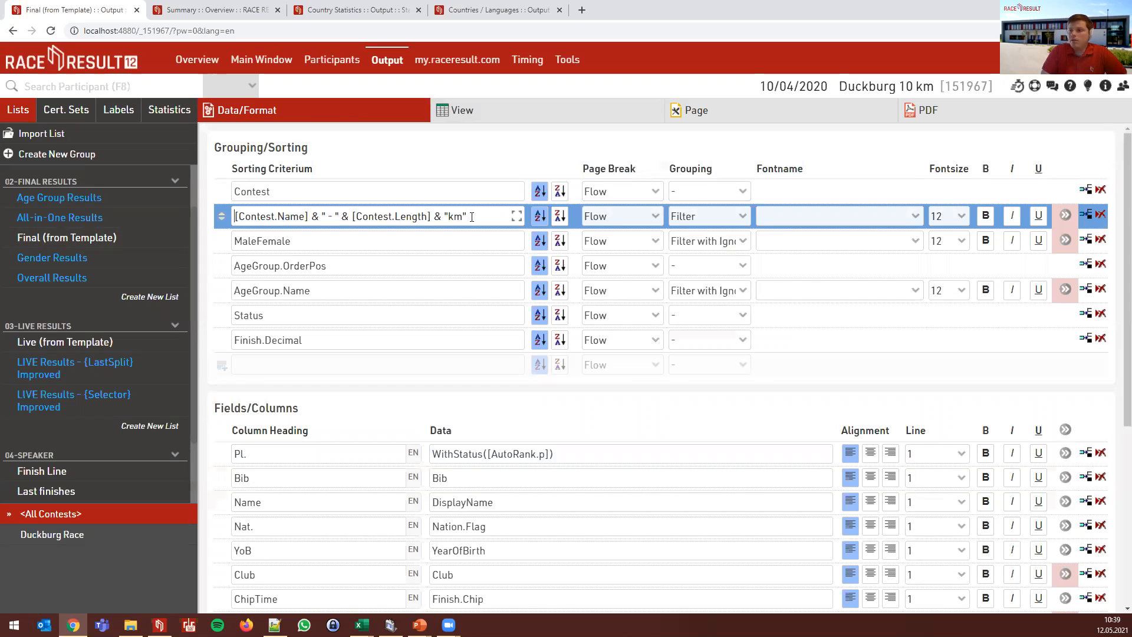
{"action": "key", "text": "Home"}
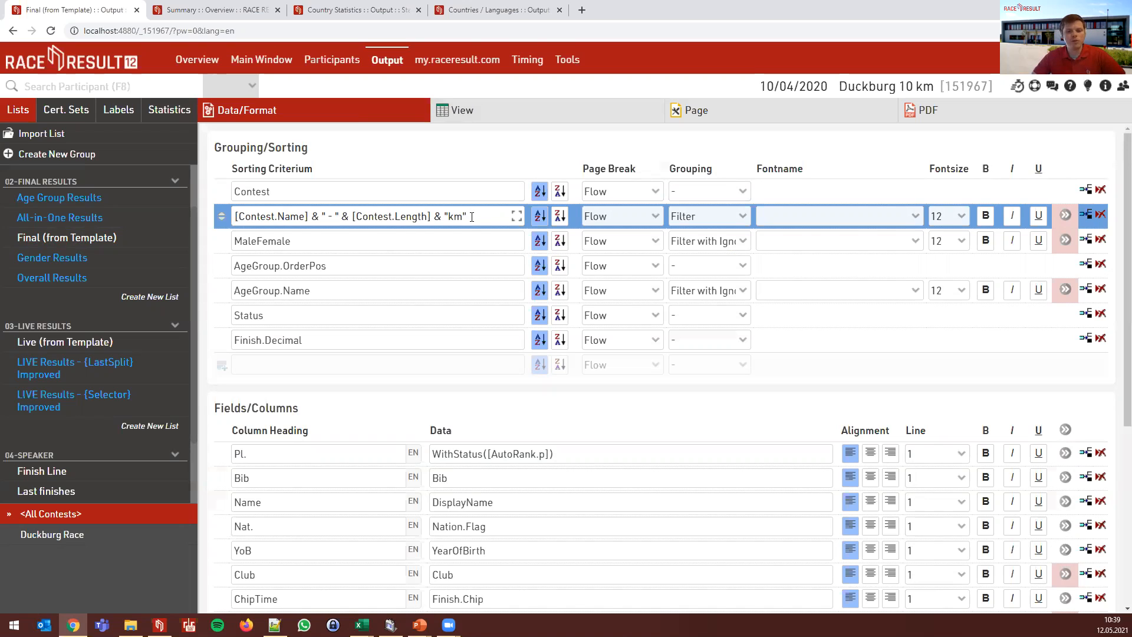
{"action": "left_click_drag", "start_coordinate": [472, 217], "coordinate": [235, 217]}
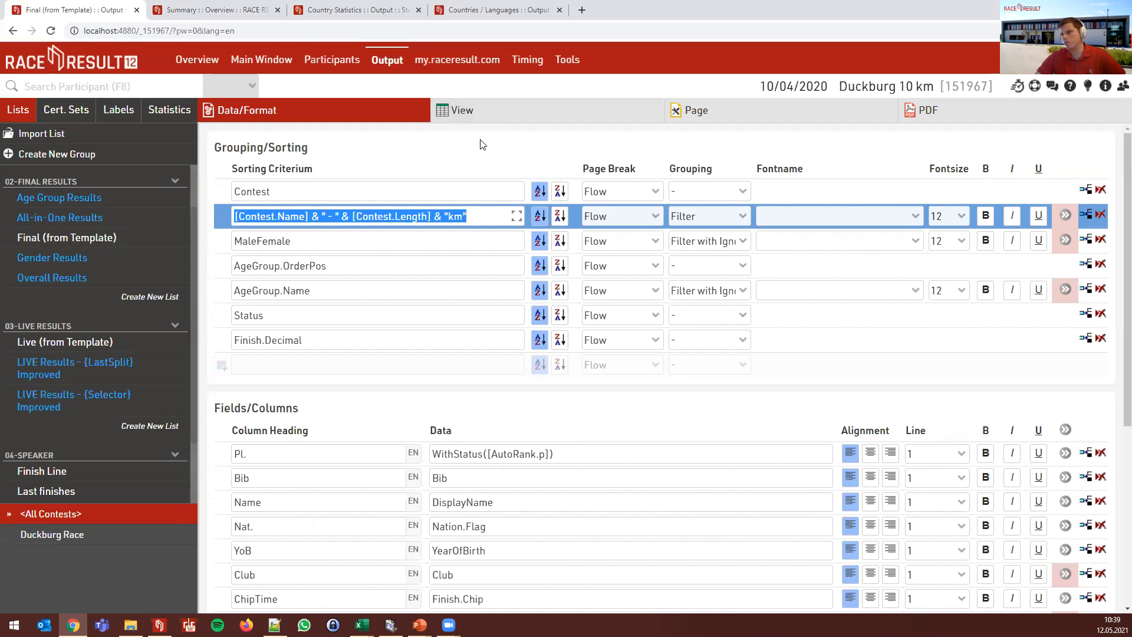
- Preview the Final results under the heading Duckburg Race - 10km, split into Female and Male
{"action": "left_click", "coordinate": [472, 114]}
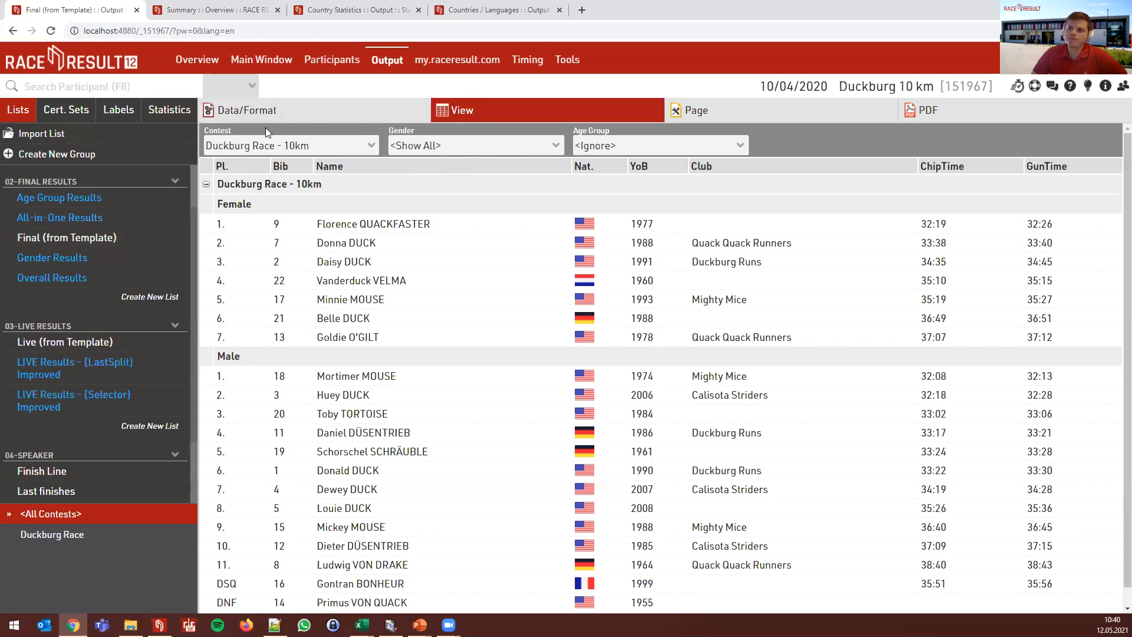
- Advance the slides from AutoRank to Split Selector, then open the Live (from Template) list
{"action": "key", "text": "alt+Tab"}
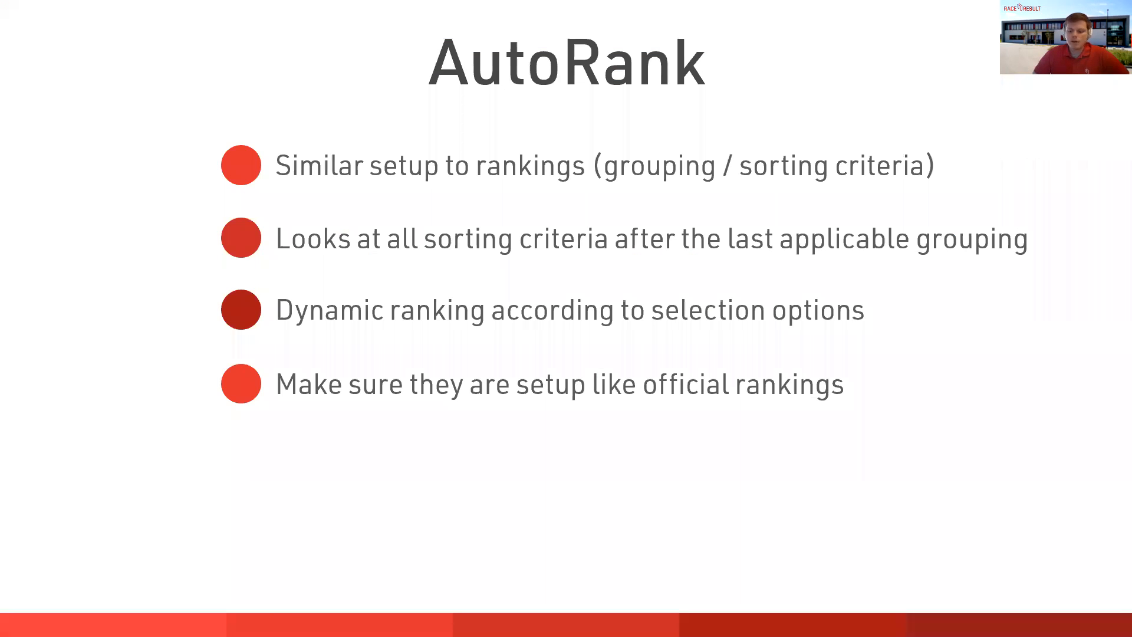
{"action": "key", "text": "Right"}
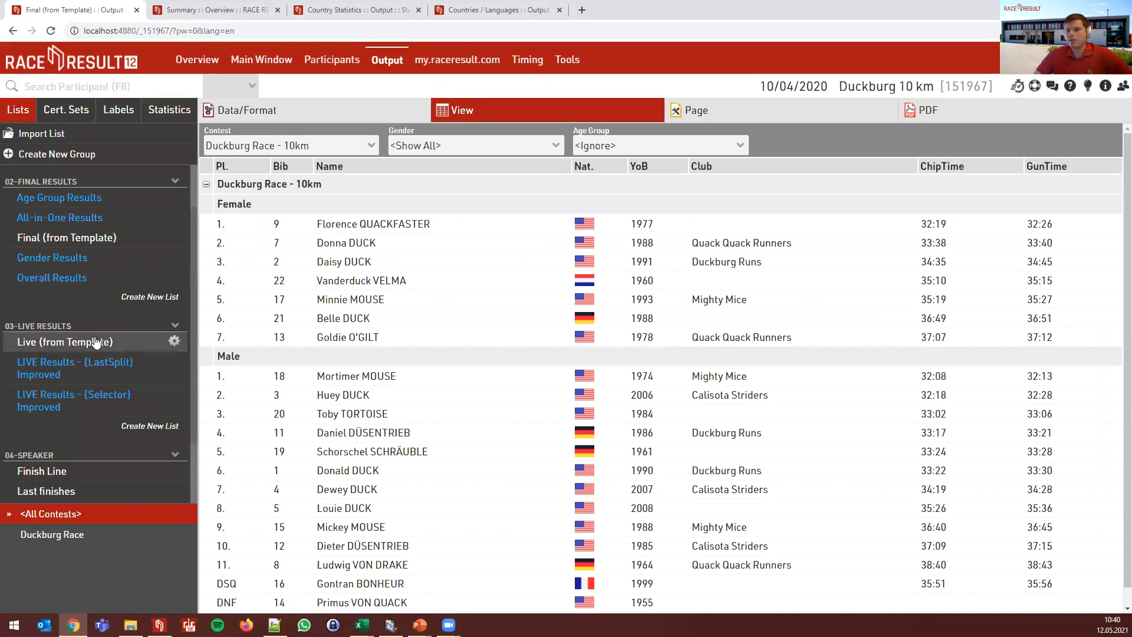
{"action": "left_click", "coordinate": [96, 342]}
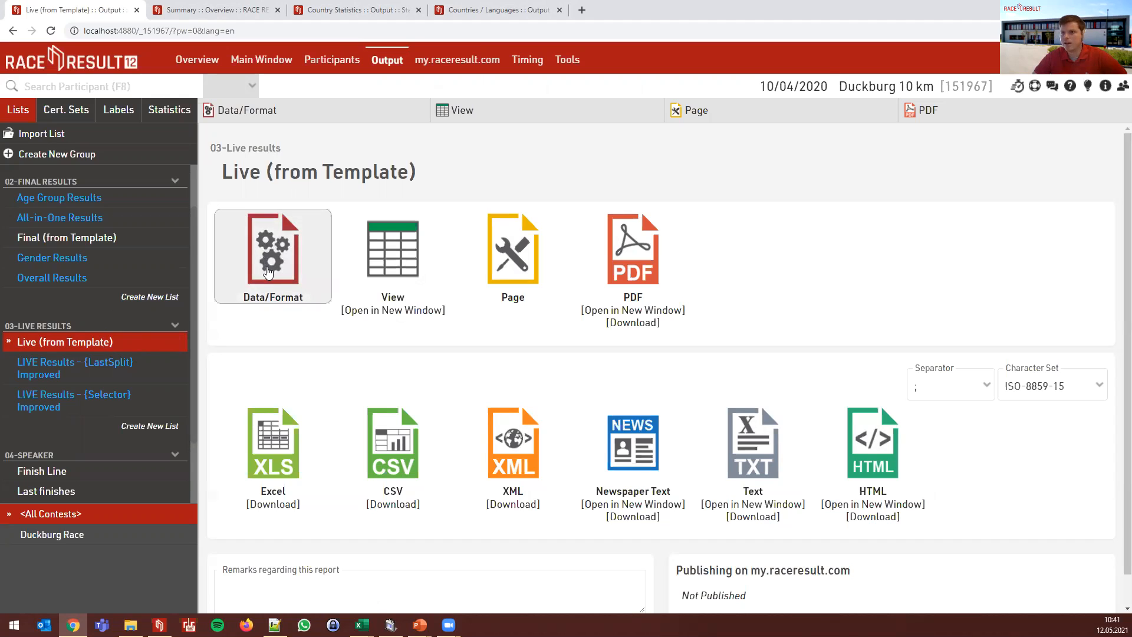
- In the Live list's Data/Format, highlight {Selector} in the {Selector}.Positive sort criterion
{"action": "left_click", "coordinate": [270, 272]}
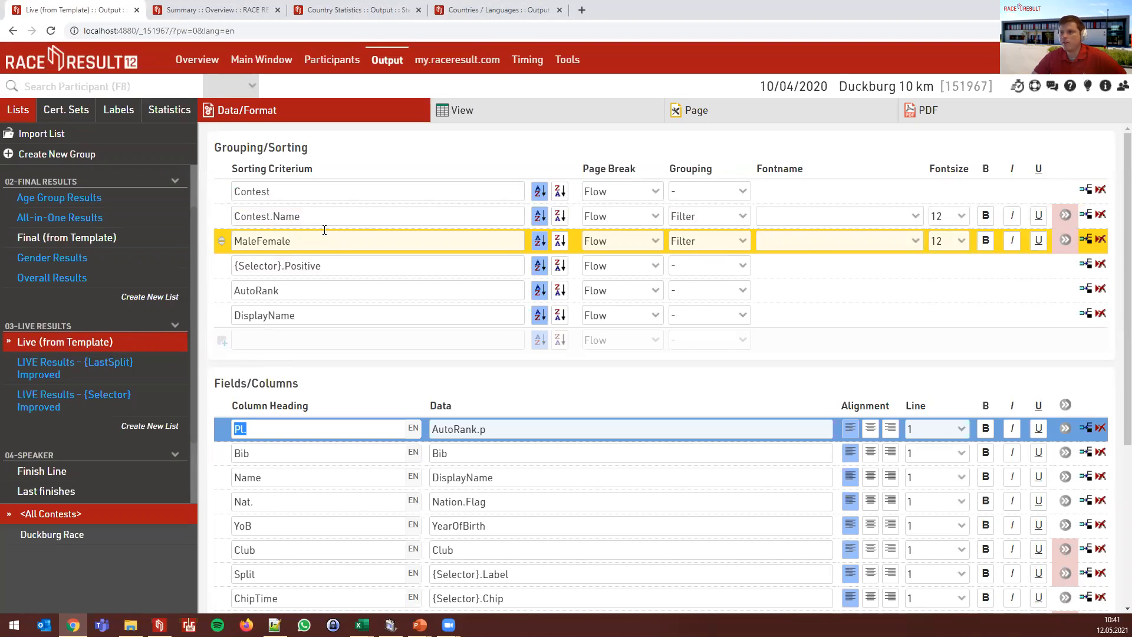
{"action": "left_click", "coordinate": [363, 264]}
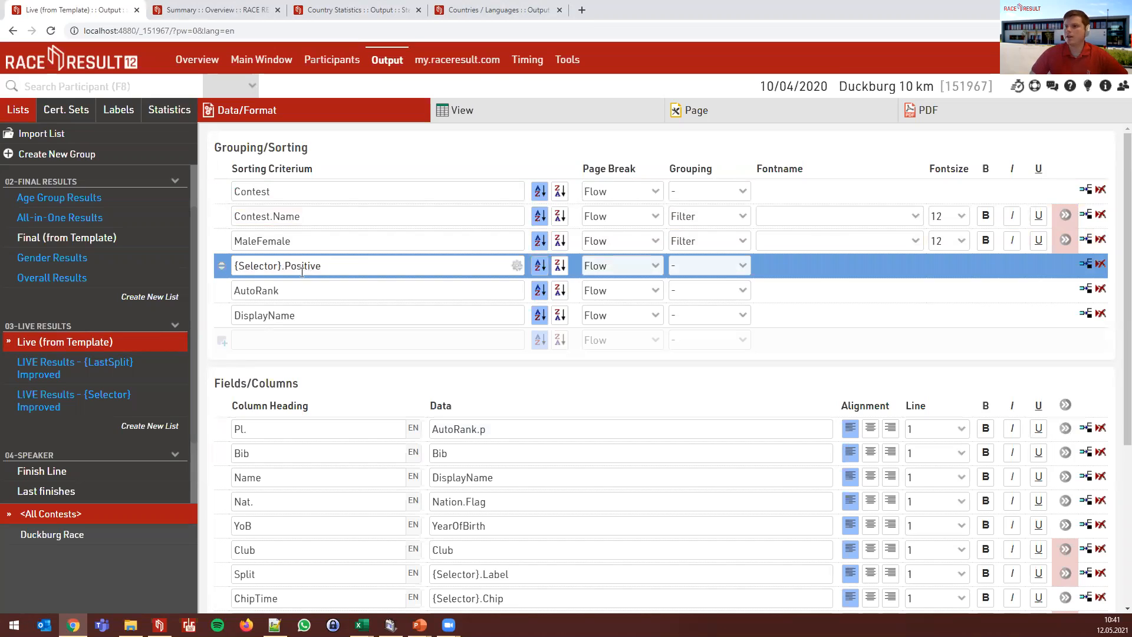
{"action": "left_click_drag", "start_coordinate": [281, 266], "coordinate": [220, 267]}
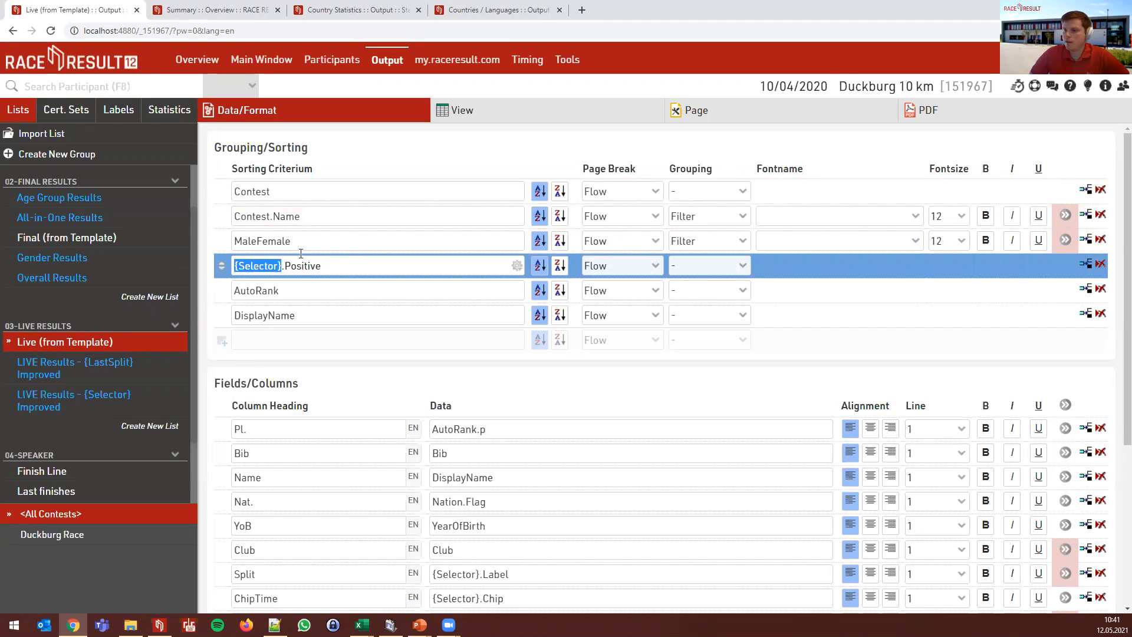
{"action": "left_click", "coordinate": [384, 158]}
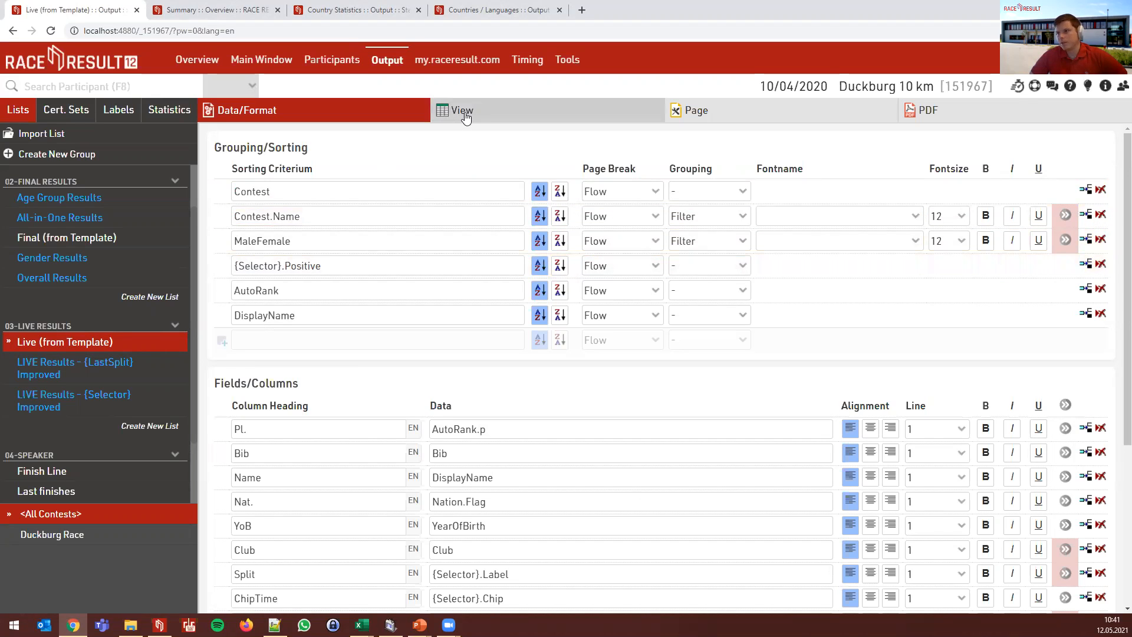
{"action": "scroll", "coordinate": [403, 252], "scroll_direction": "down", "scroll_amount": 1}
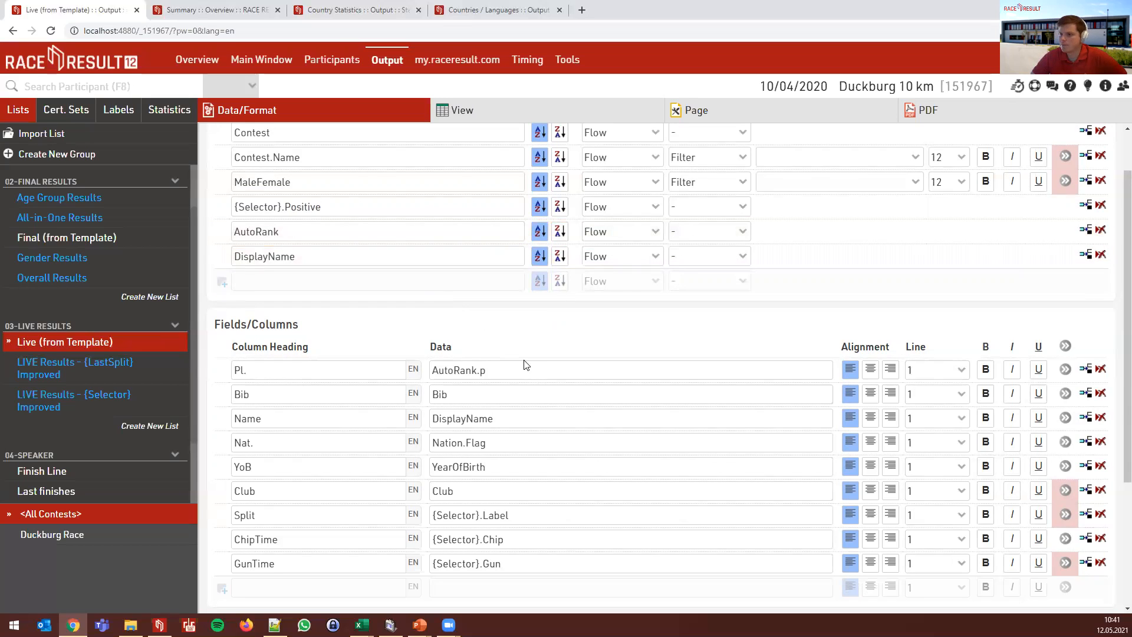
- Highlight {Selector} in the Split column's {Selector}.Label data, then open the event's Splits settings
{"action": "scroll", "coordinate": [526, 365], "scroll_direction": "down", "scroll_amount": 1}
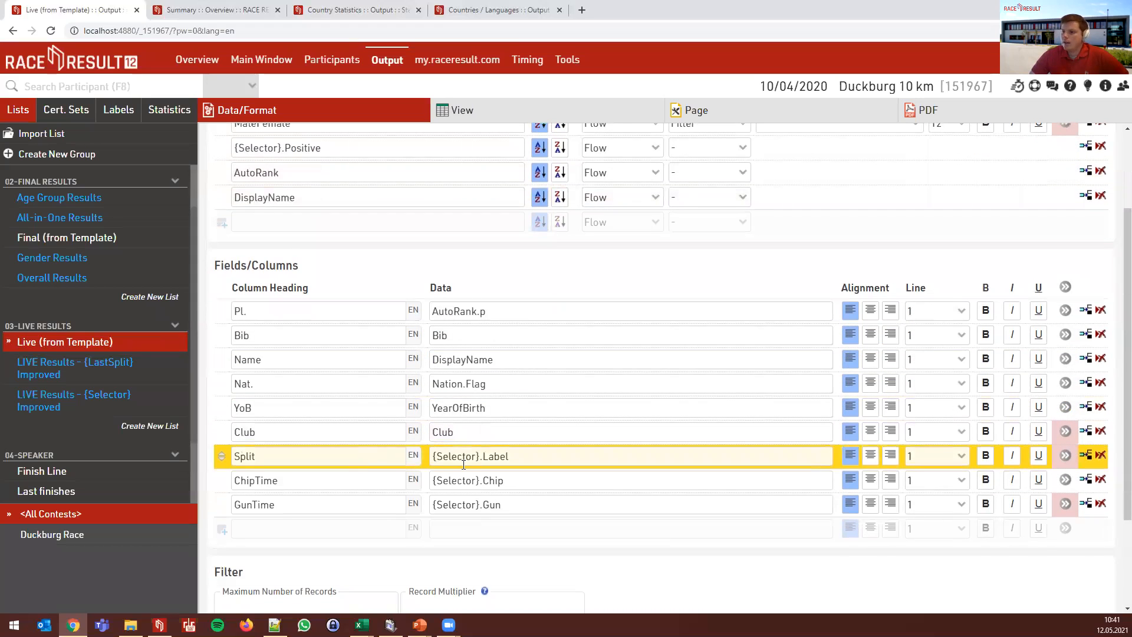
{"action": "left_click", "coordinate": [313, 455]}
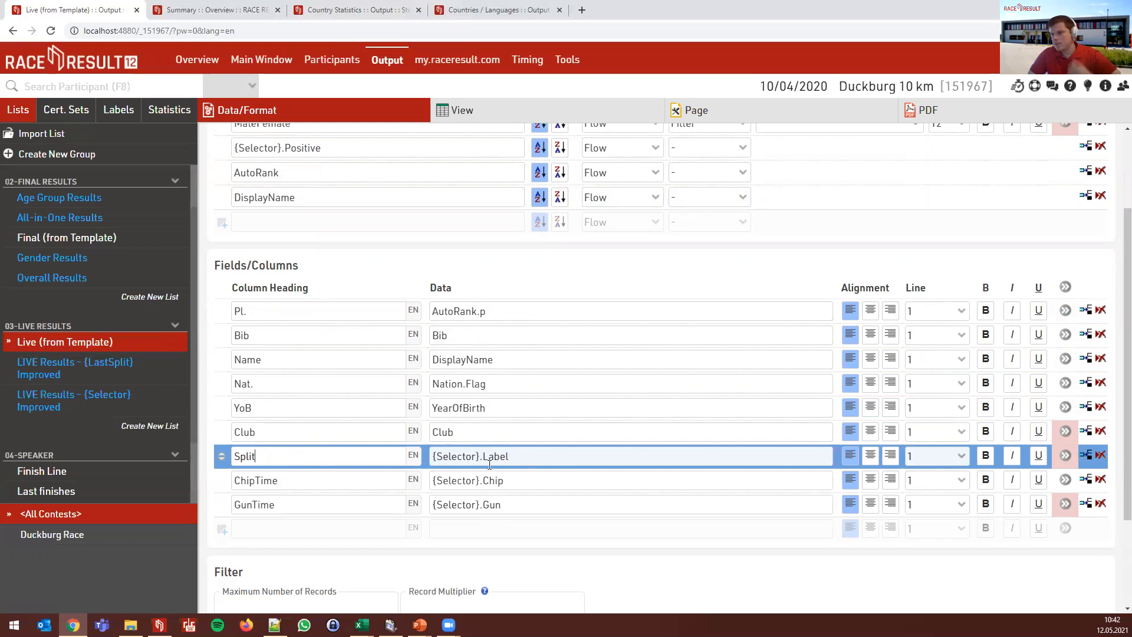
{"action": "left_click_drag", "start_coordinate": [480, 458], "coordinate": [509, 456]}
{"action": "left_click", "coordinate": [508, 456]}
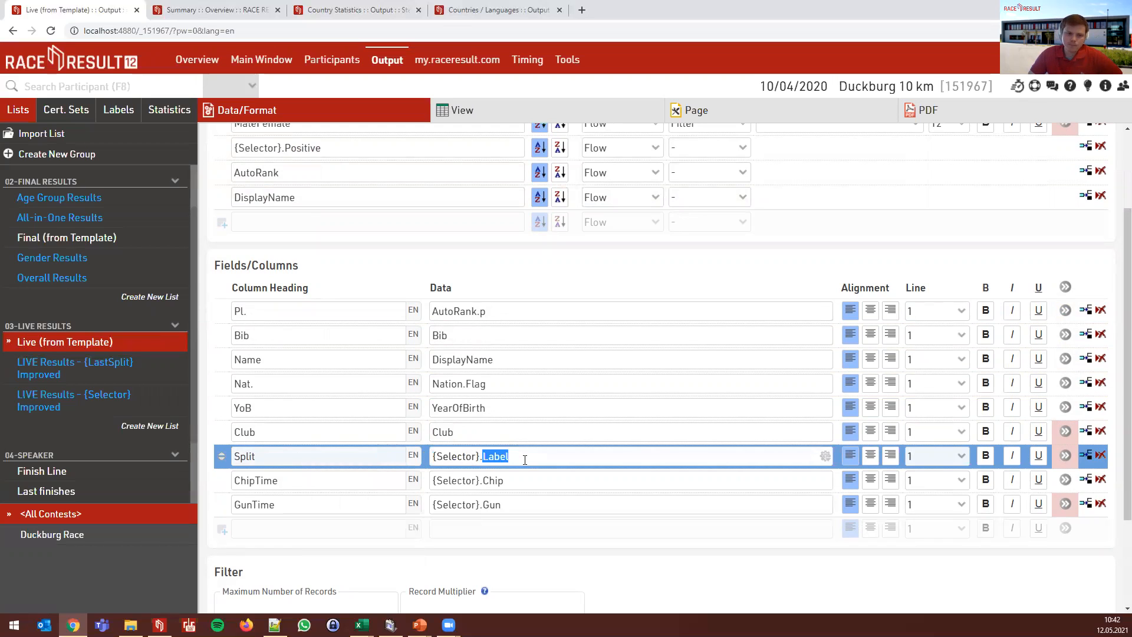
{"action": "left_click", "coordinate": [262, 60]}
{"action": "left_click", "coordinate": [83, 437]}
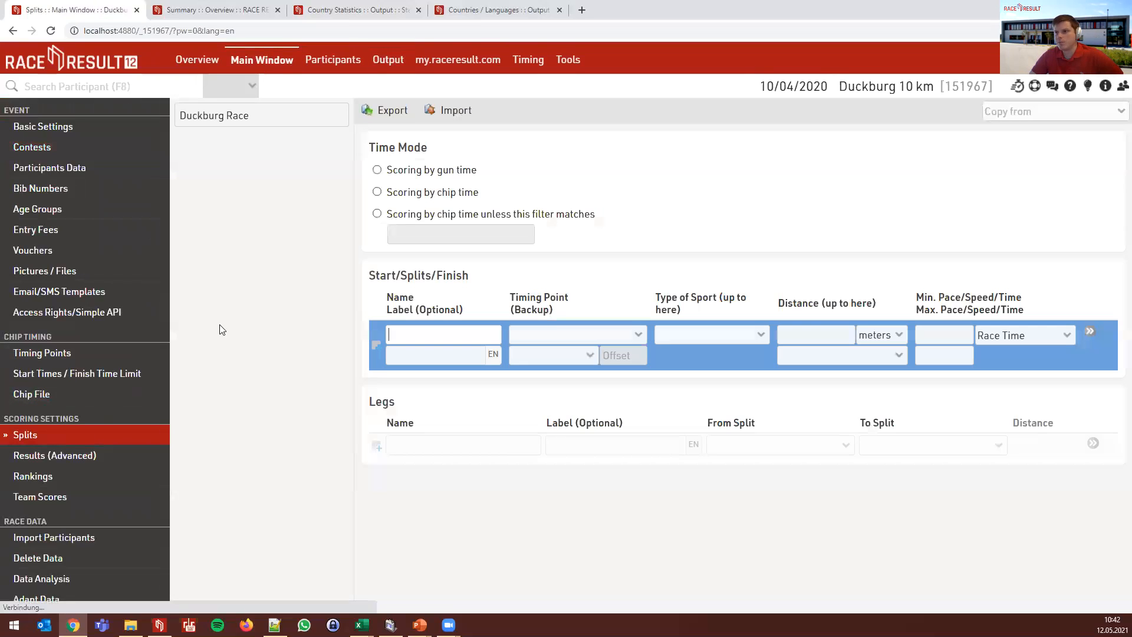
- Show the Duckburg Race splits, then inspect the Live list's ChipTime column using {Selector}.Chip
{"action": "left_click", "coordinate": [251, 122]}
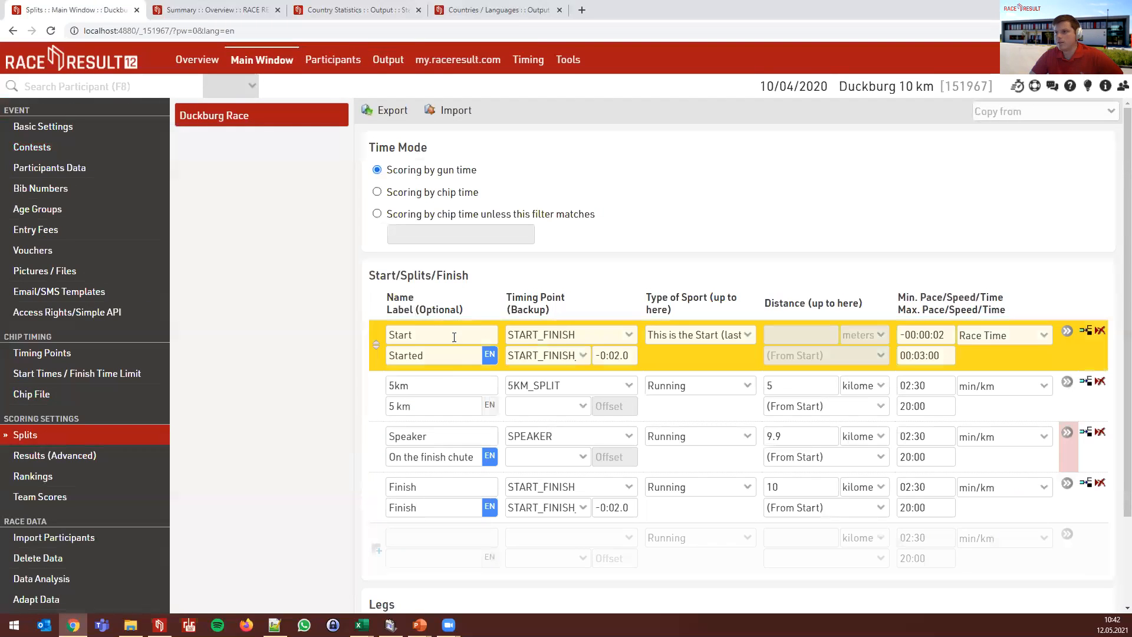
{"action": "left_click", "coordinate": [394, 66]}
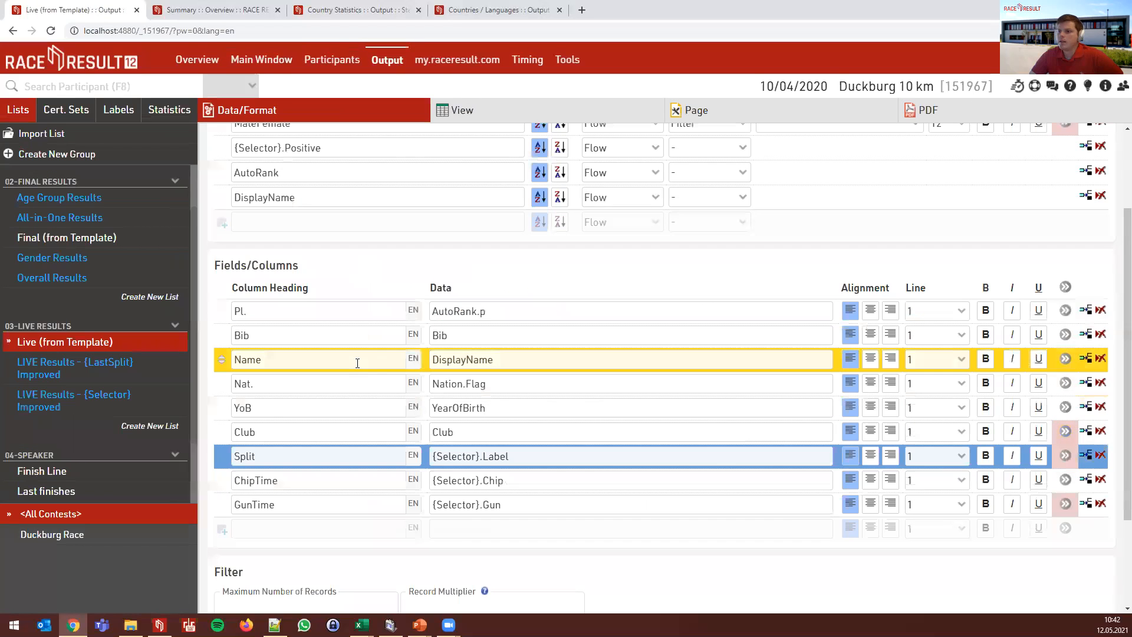
{"action": "left_click", "coordinate": [513, 479]}
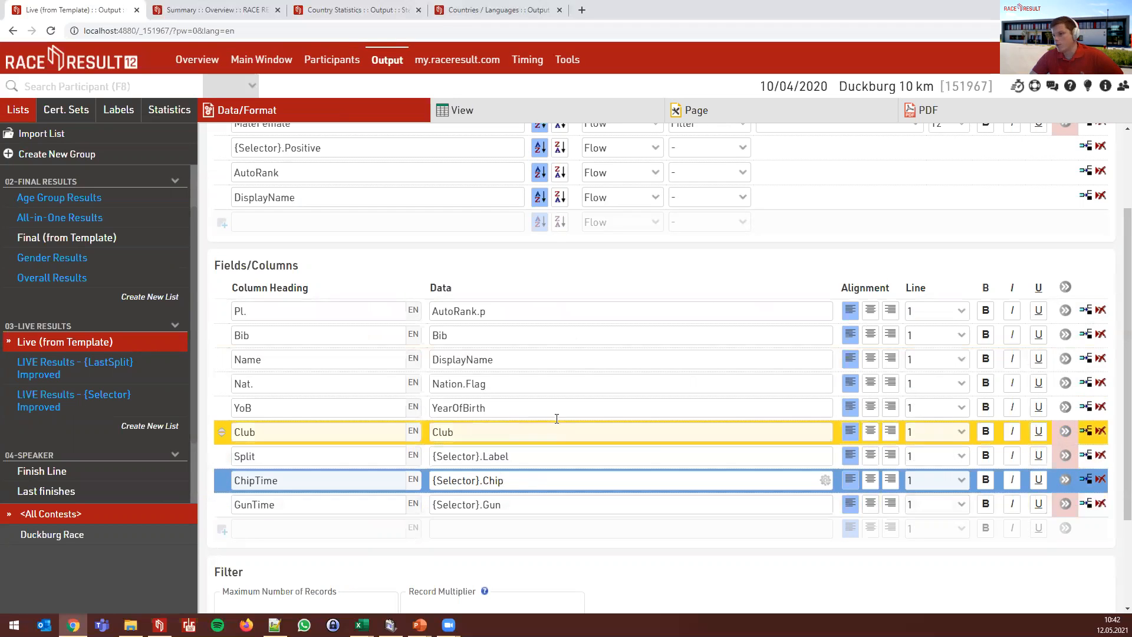
{"action": "scroll", "coordinate": [561, 413], "scroll_direction": "up", "scroll_amount": 2}
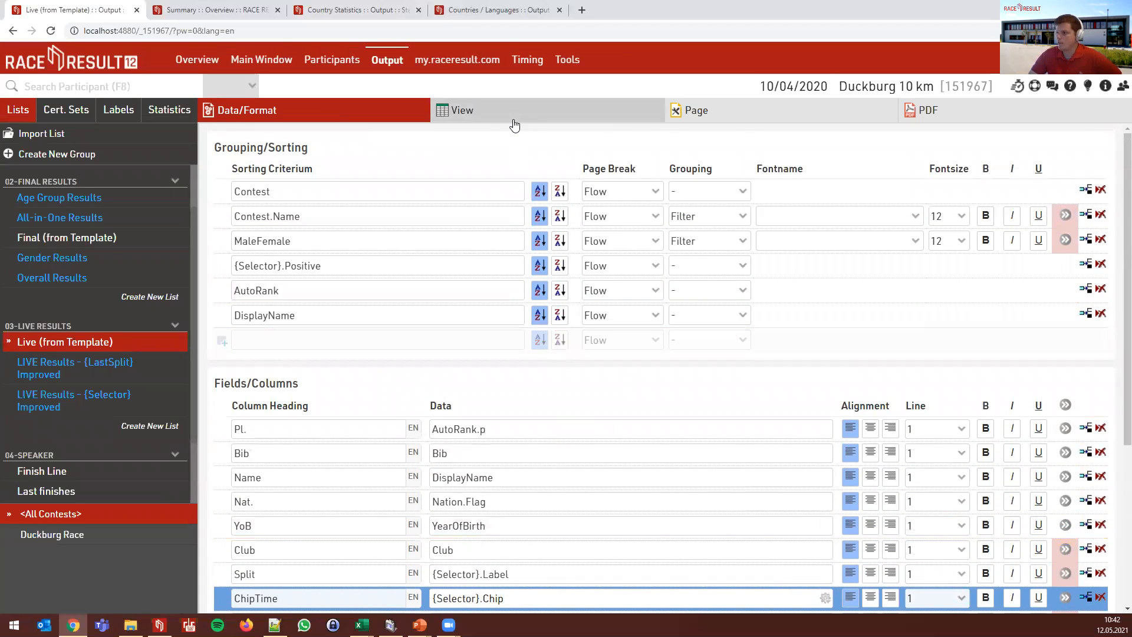
- Preview the Live results, keeping <Last Results hereof> in the split dropdown, after rechecking Data/Format
{"action": "left_click", "coordinate": [513, 122]}
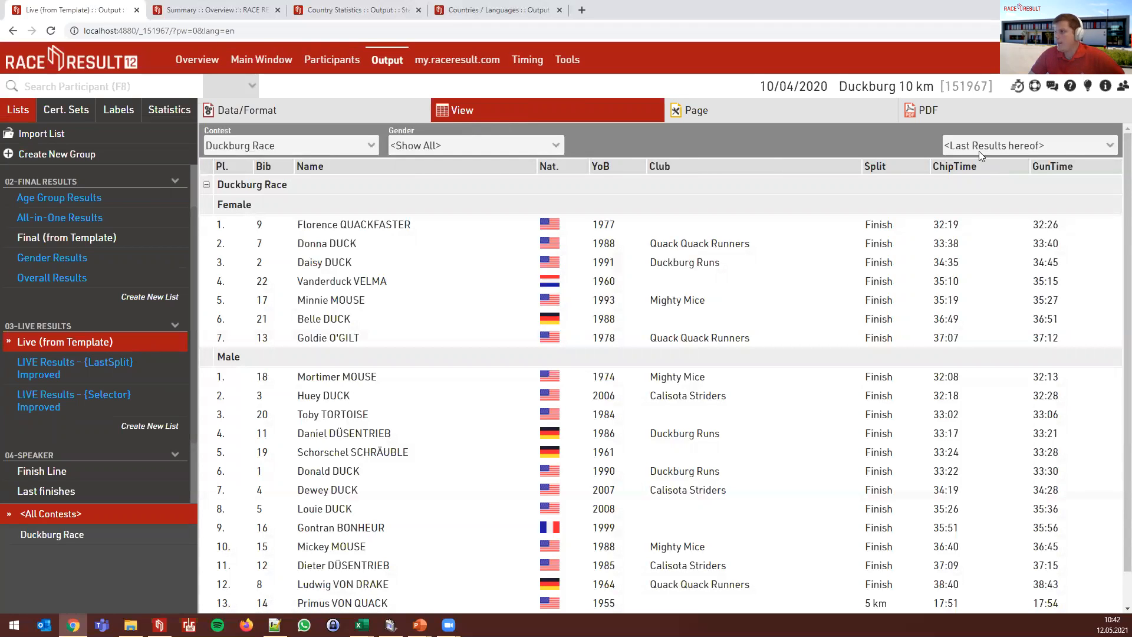
{"action": "left_click", "coordinate": [1081, 152]}
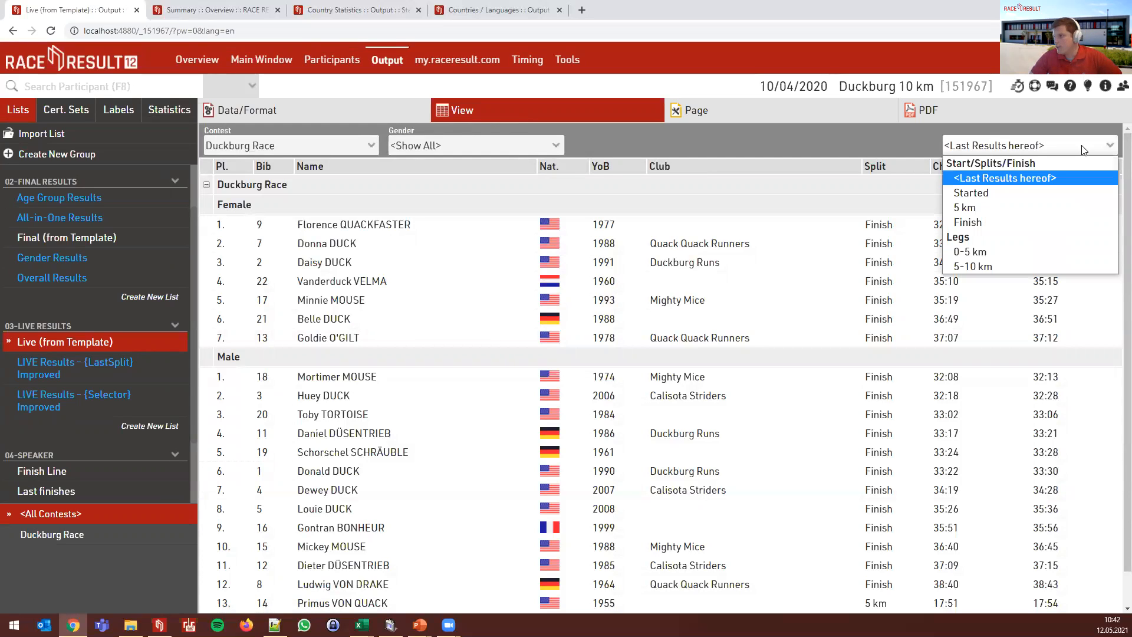
{"action": "left_click", "coordinate": [1082, 149]}
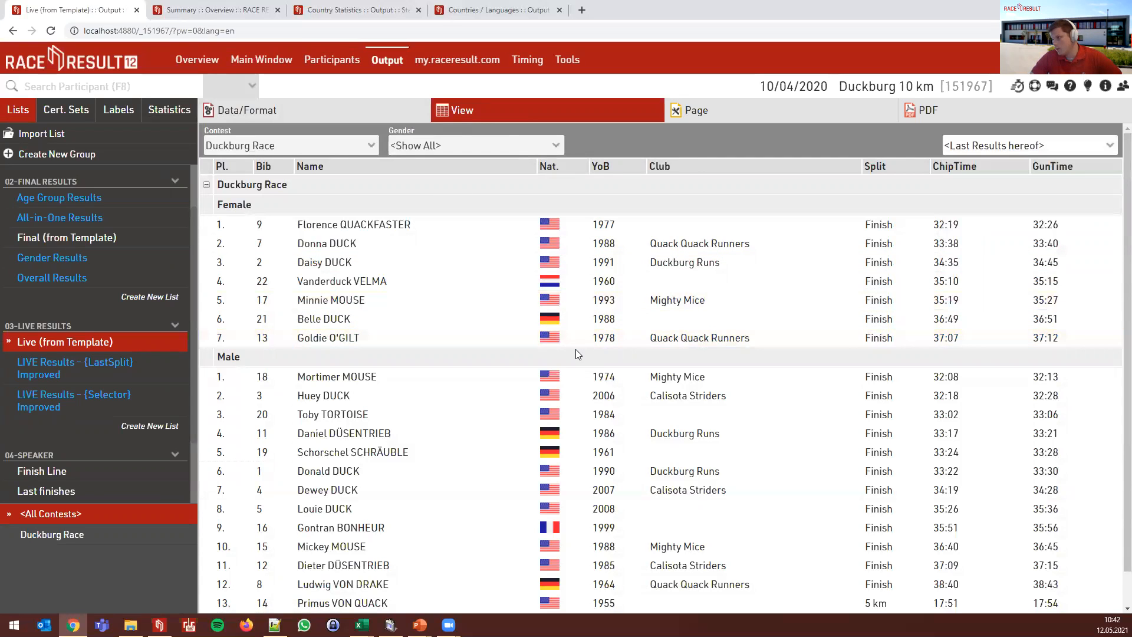
{"action": "left_click", "coordinate": [354, 111]}
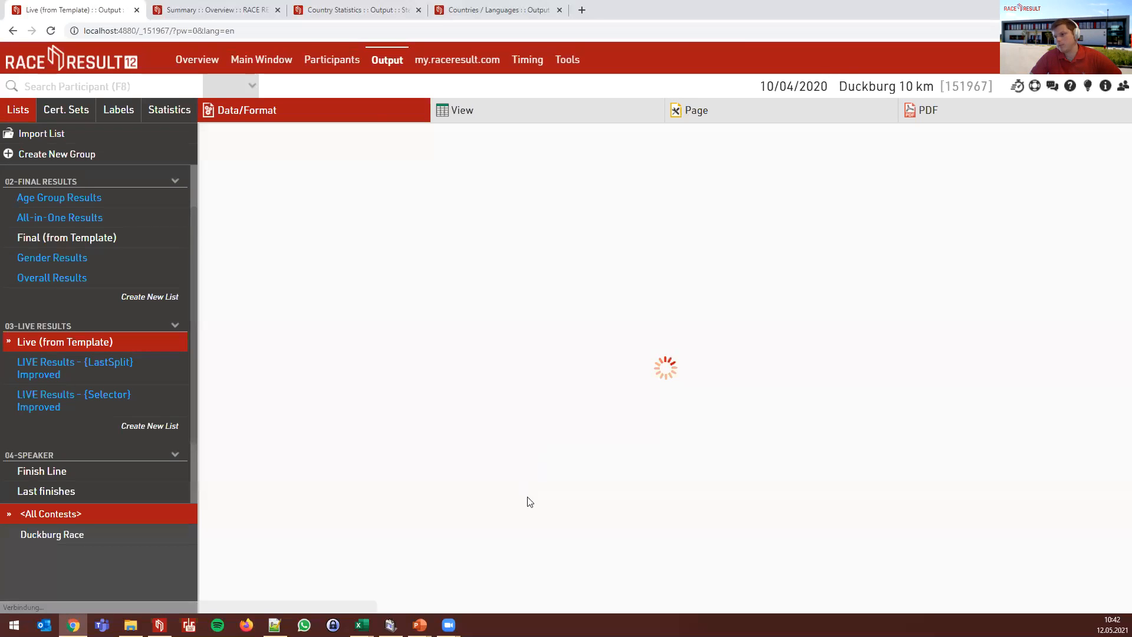
{"action": "scroll", "coordinate": [470, 519], "scroll_direction": "down", "scroll_amount": 2}
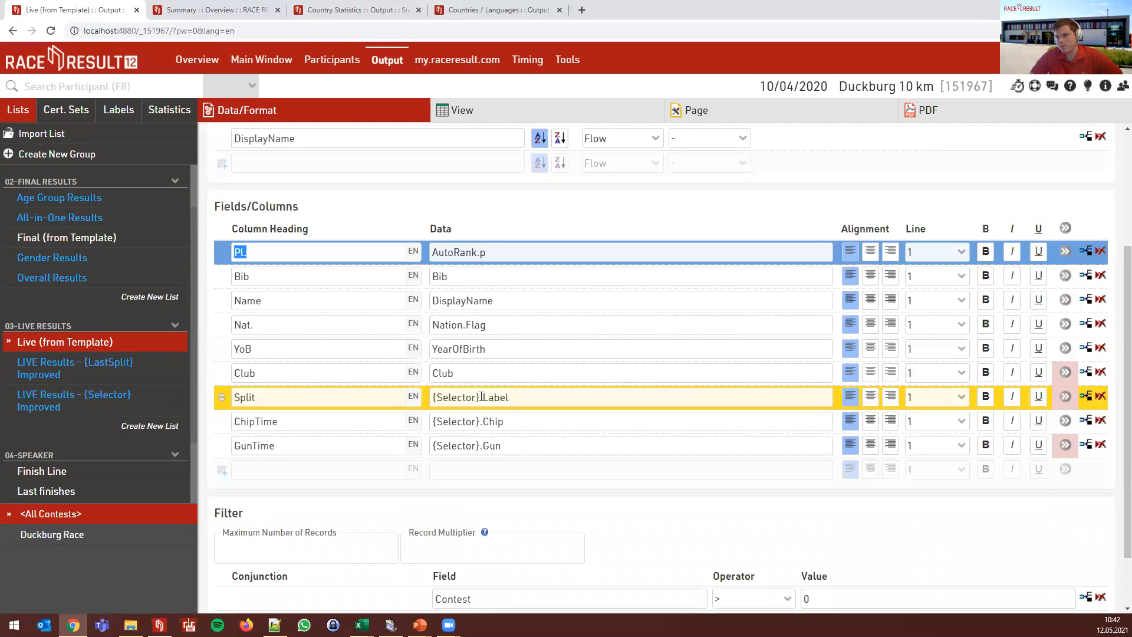
{"action": "scroll", "coordinate": [481, 396], "scroll_direction": "up", "scroll_amount": 2}
{"action": "left_click", "coordinate": [460, 111]}
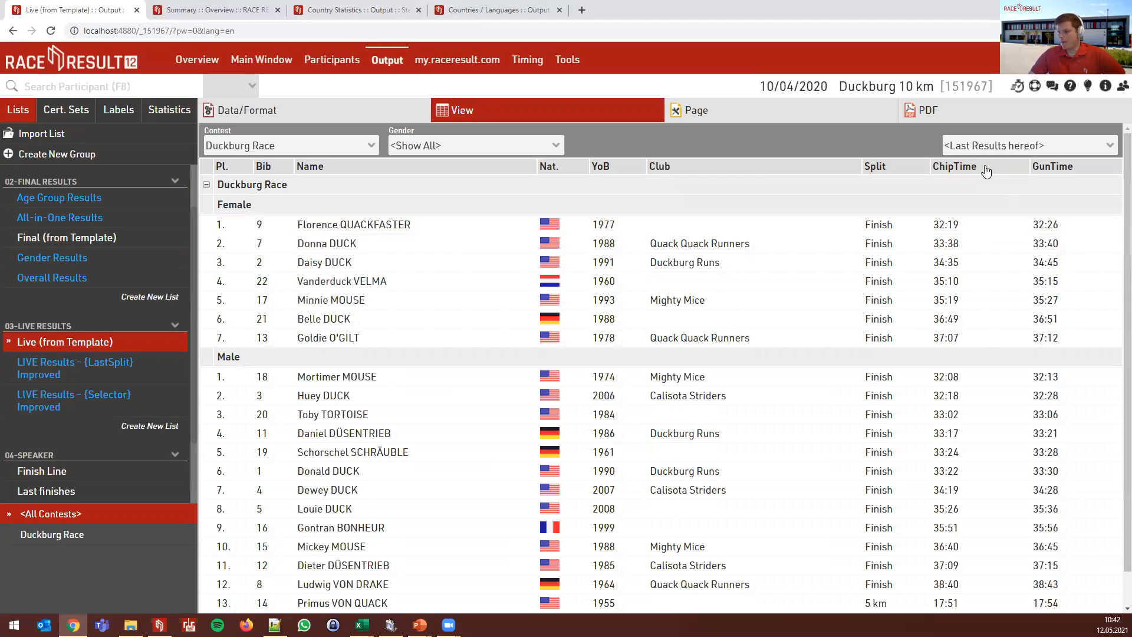
- Show the Started split (ChipTime 00:00, GunTime 00:03–00:10), then reopen the split chooser
{"action": "scroll", "coordinate": [943, 321], "scroll_direction": "down", "scroll_amount": 1}
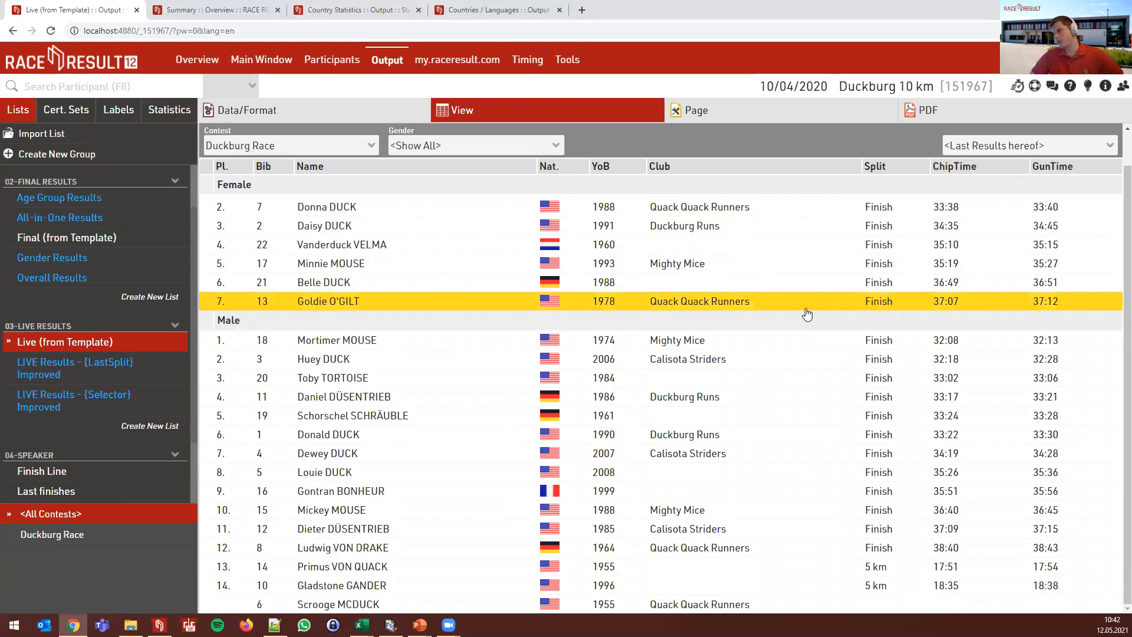
{"action": "scroll", "coordinate": [871, 284], "scroll_direction": "up", "scroll_amount": 1}
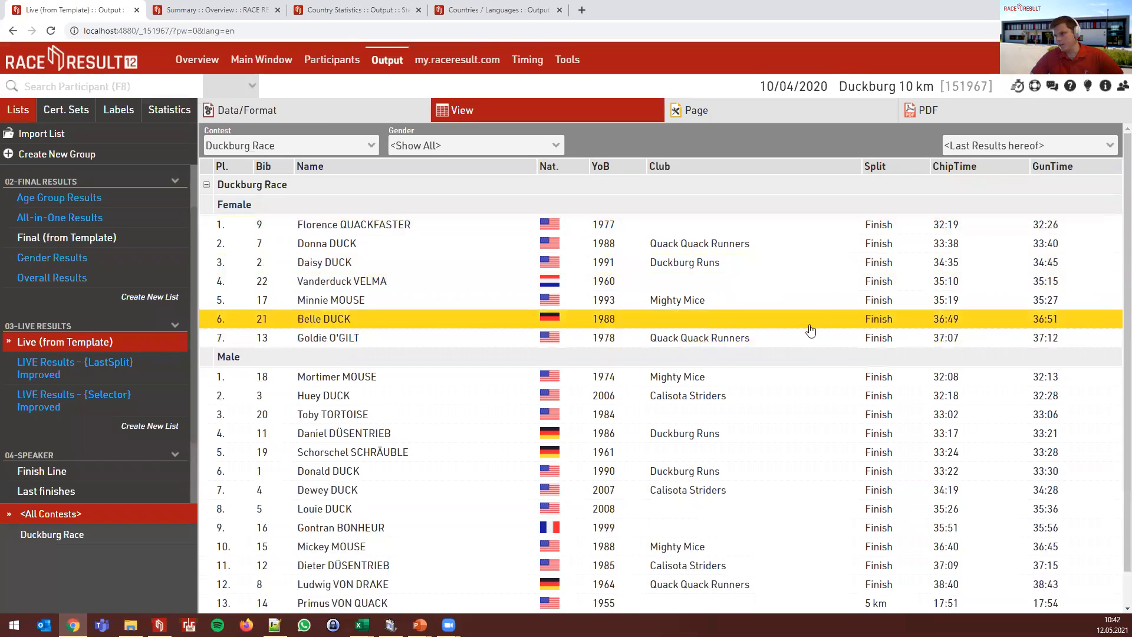
{"action": "scroll", "coordinate": [882, 318], "scroll_direction": "down", "scroll_amount": 1}
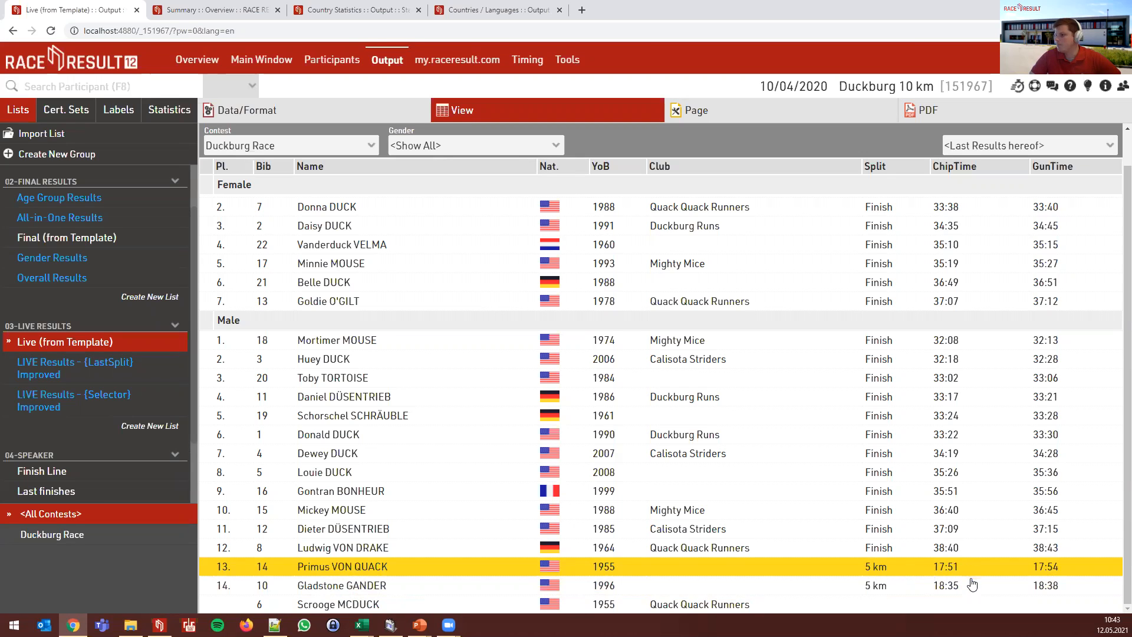
{"action": "left_click", "coordinate": [989, 146]}
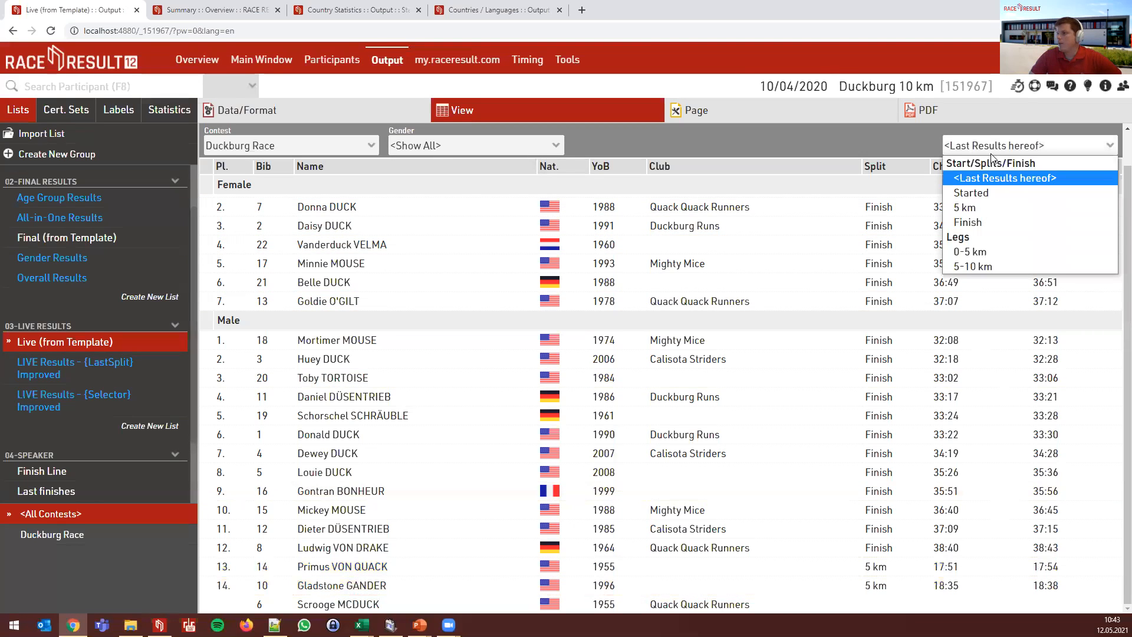
{"action": "left_click", "coordinate": [998, 192]}
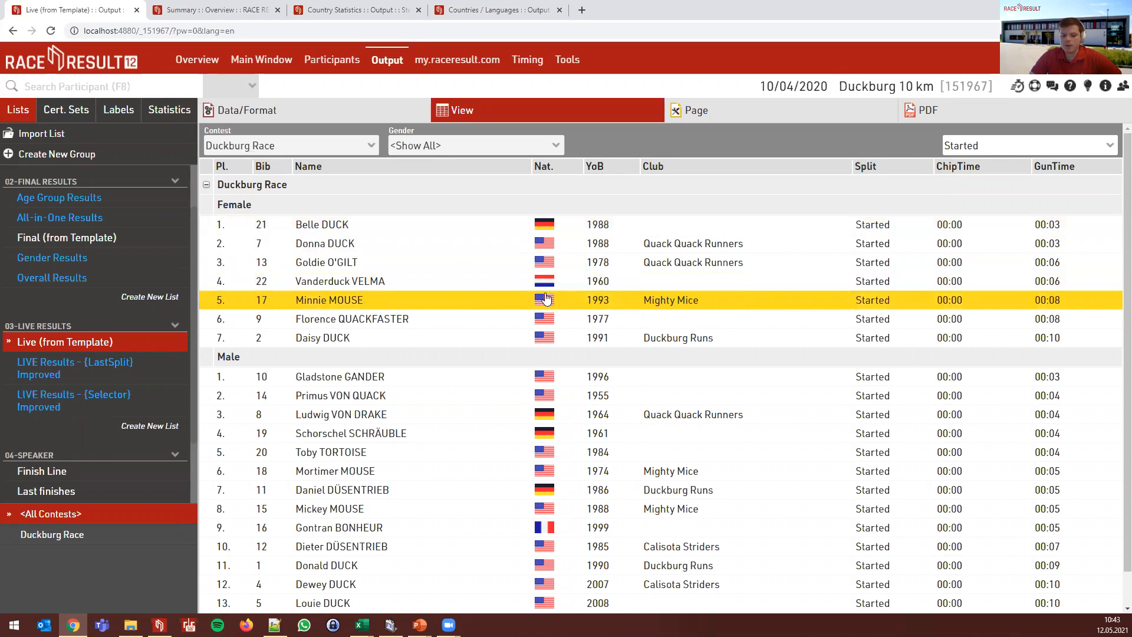
{"action": "scroll", "coordinate": [531, 398], "scroll_direction": "down", "scroll_amount": 2}
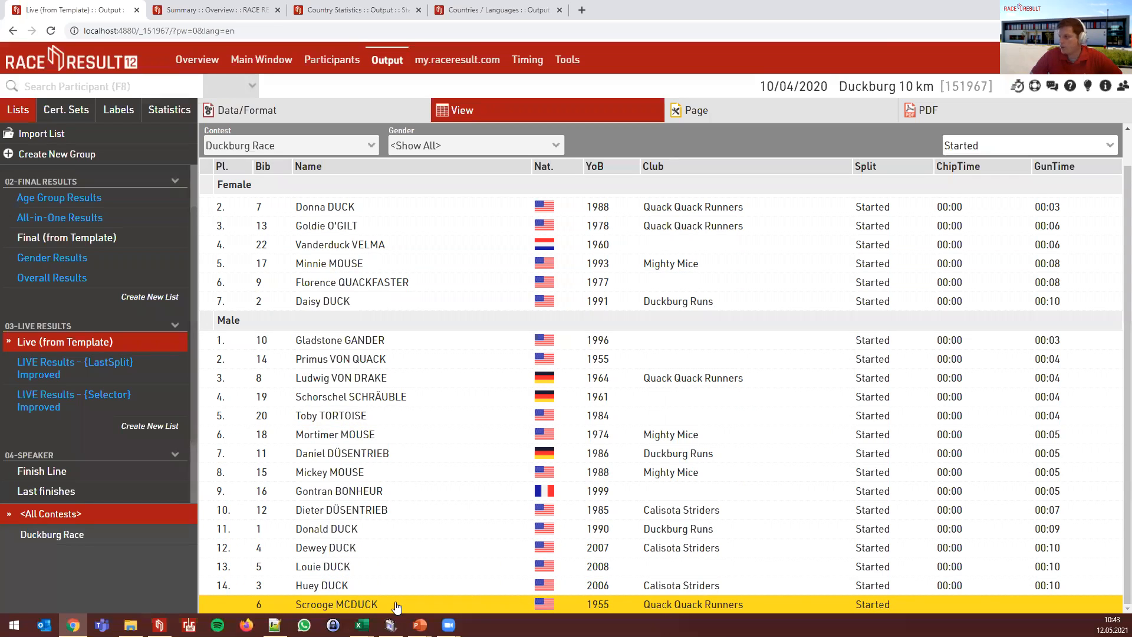
{"action": "scroll", "coordinate": [623, 448], "scroll_direction": "up", "scroll_amount": 2}
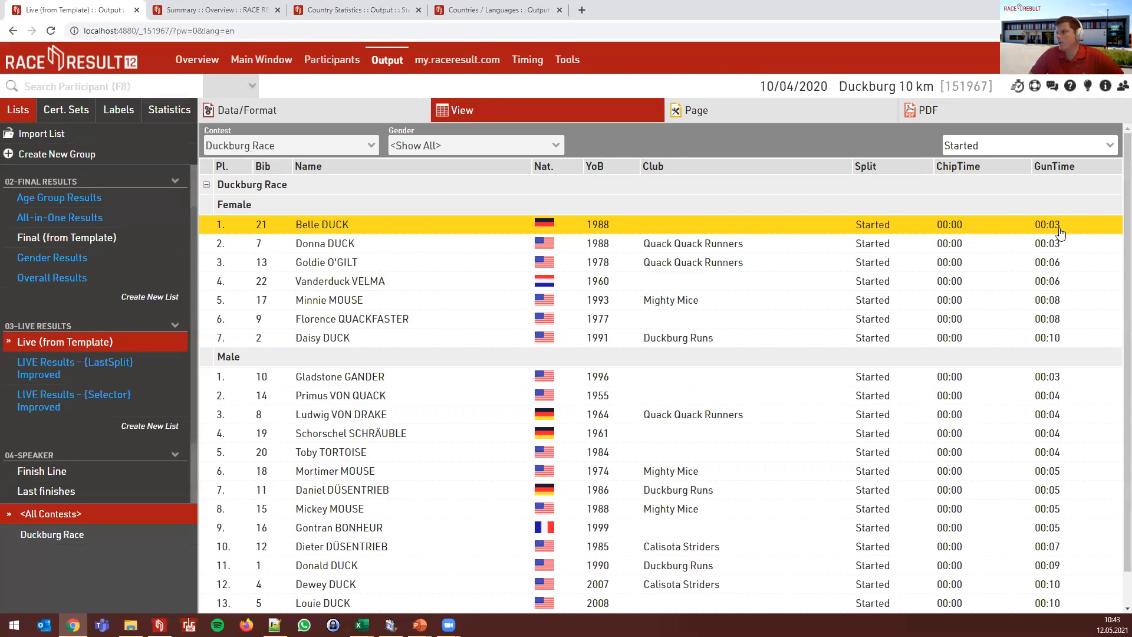
{"action": "scroll", "coordinate": [1081, 322], "scroll_direction": "down", "scroll_amount": 1}
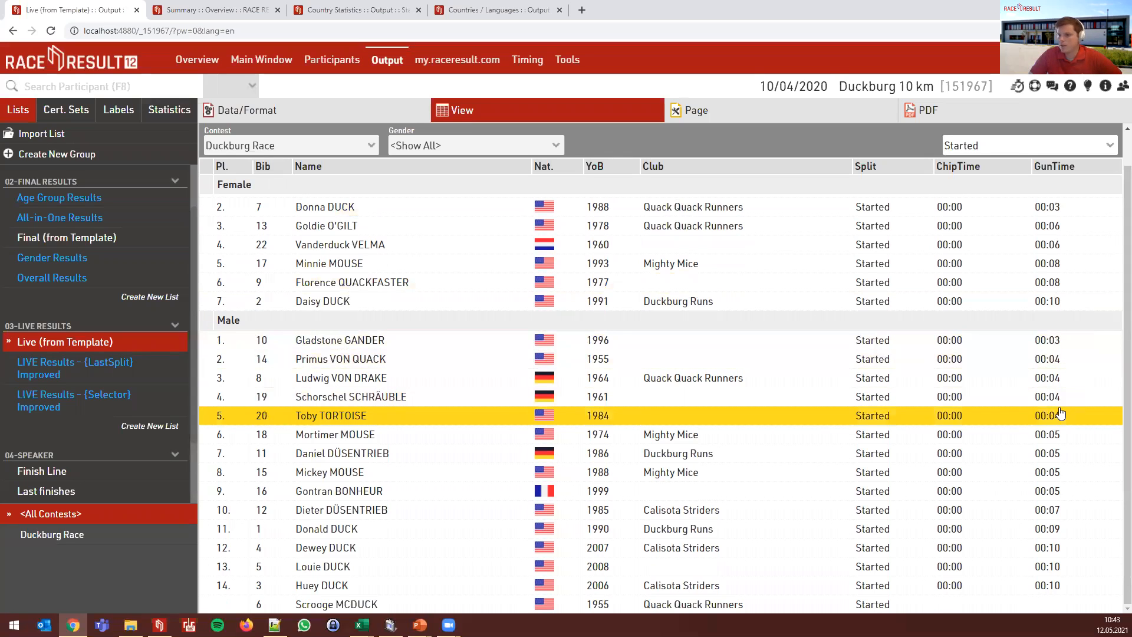
{"action": "left_click", "coordinate": [996, 145]}
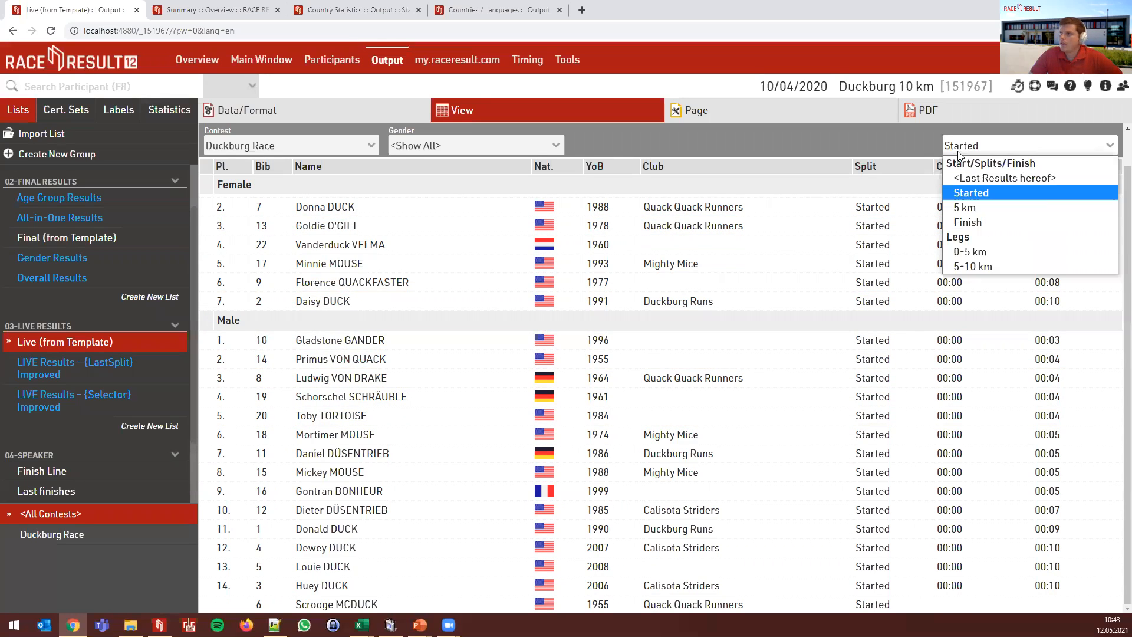
- Show the live results at the 5 km split, then for the 0-5 km leg (15:46–19:53)
{"action": "left_click", "coordinate": [990, 207]}
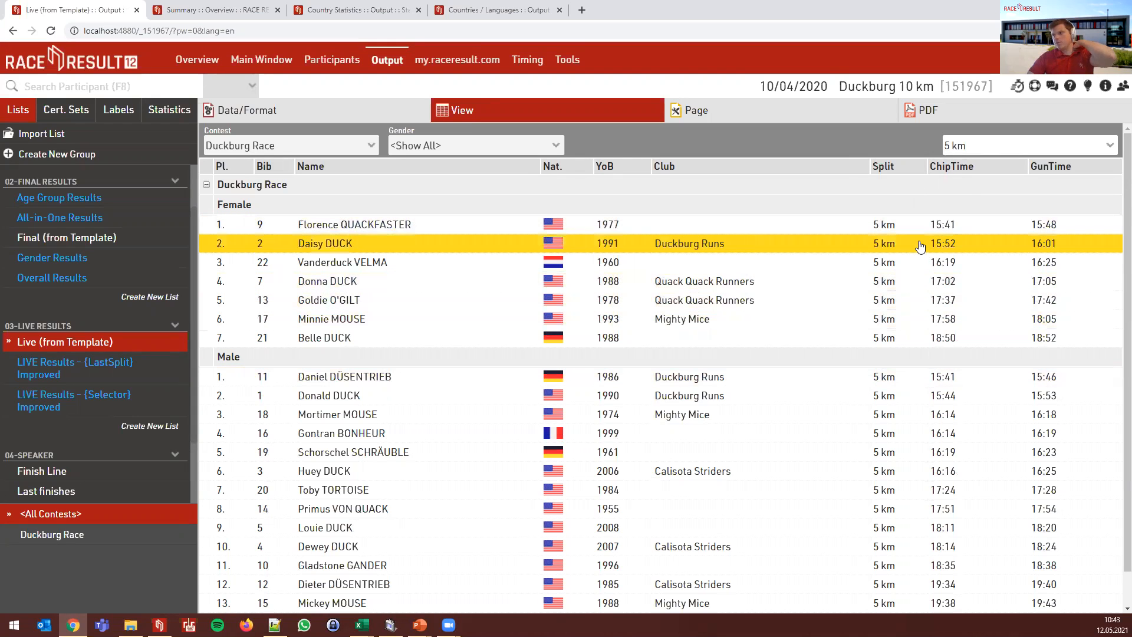
{"action": "scroll", "coordinate": [661, 295], "scroll_direction": "down", "scroll_amount": 1}
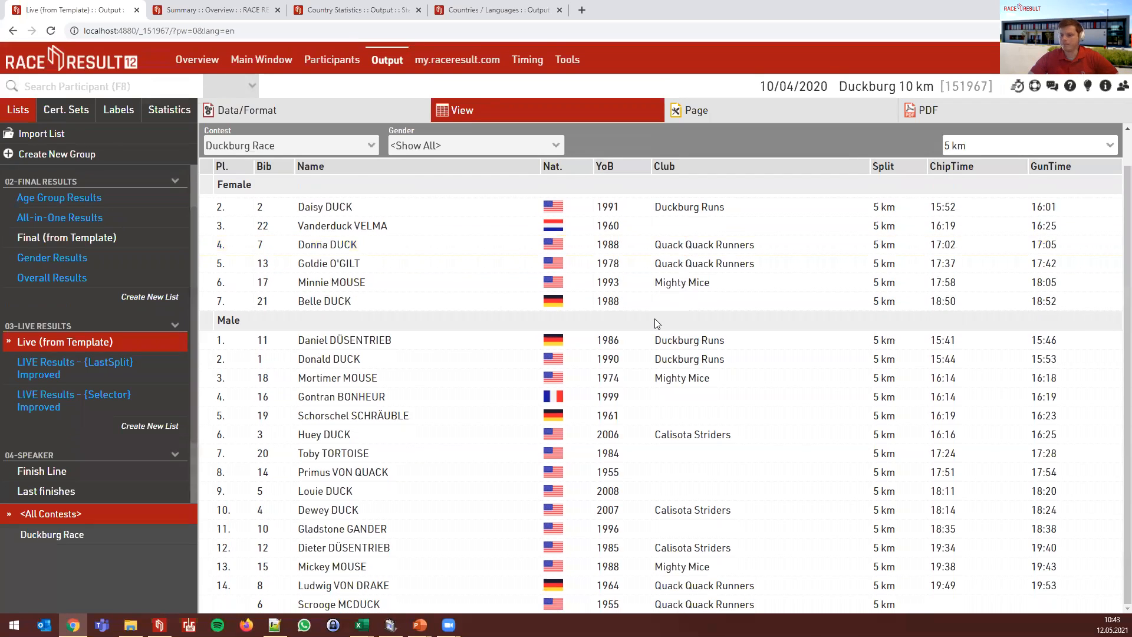
{"action": "scroll", "coordinate": [802, 395], "scroll_direction": "up", "scroll_amount": 1}
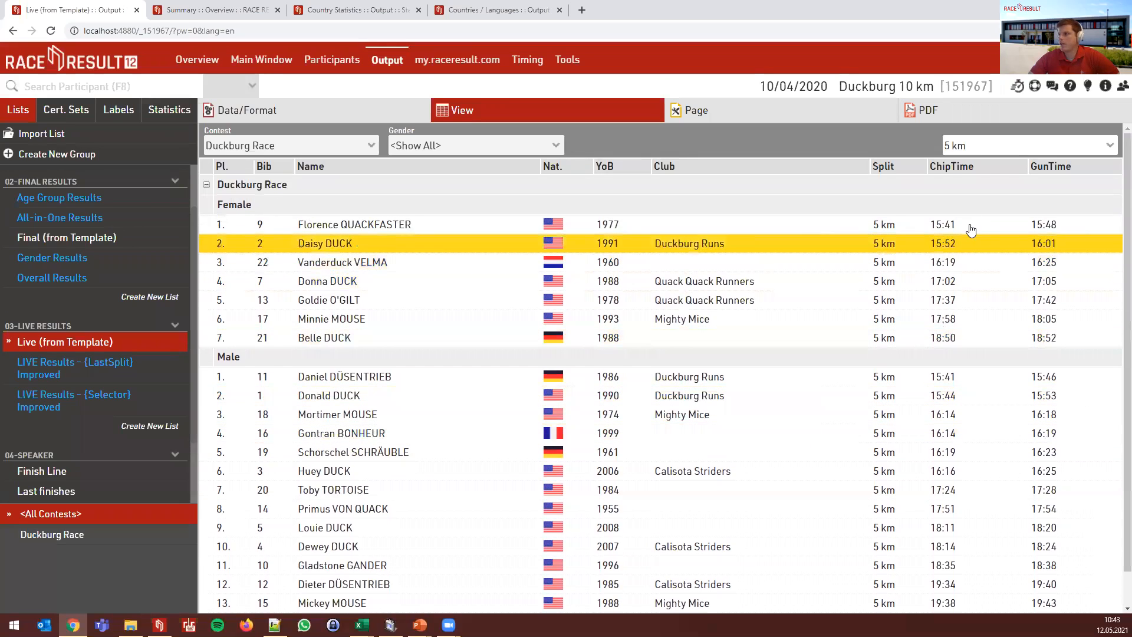
{"action": "left_click", "coordinate": [980, 144]}
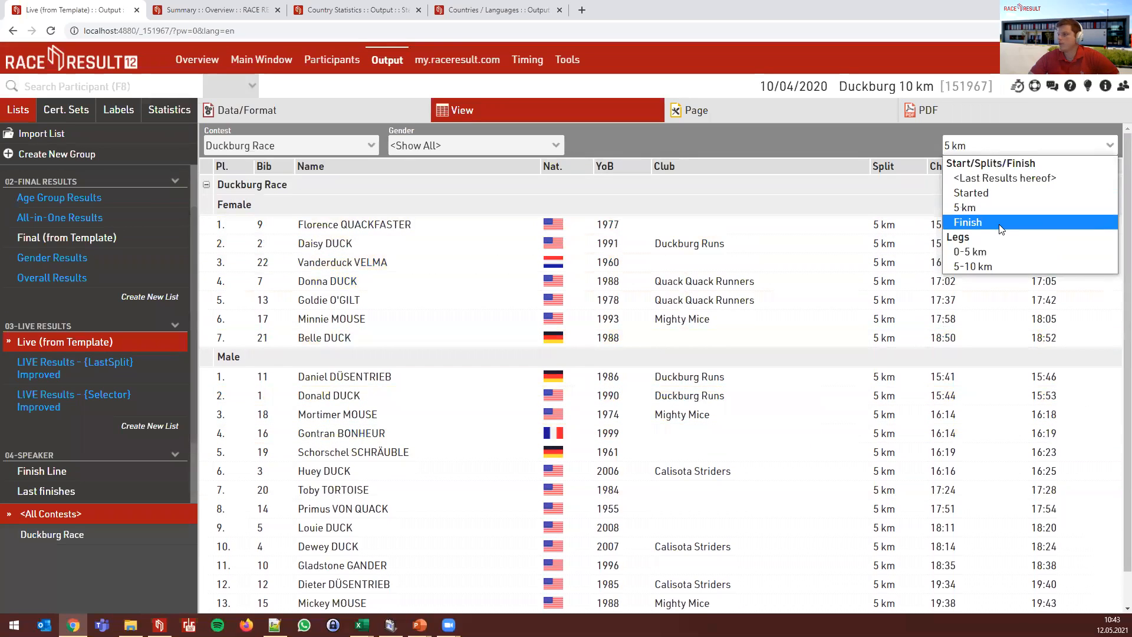
{"action": "left_click", "coordinate": [1010, 257]}
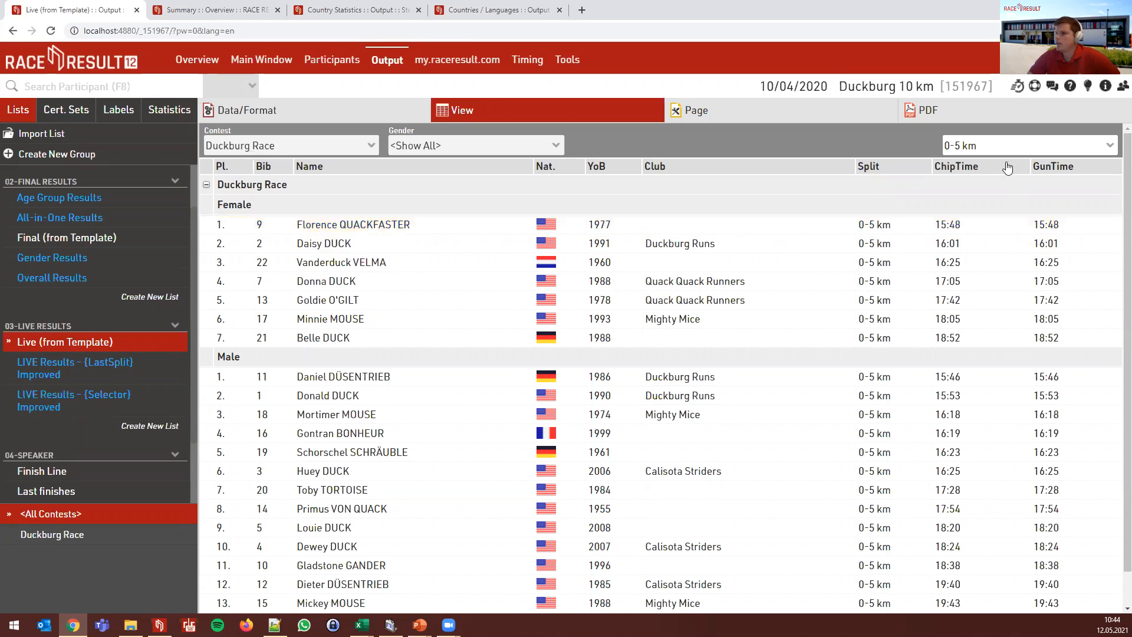
{"action": "scroll", "coordinate": [813, 368], "scroll_direction": "down", "scroll_amount": 1}
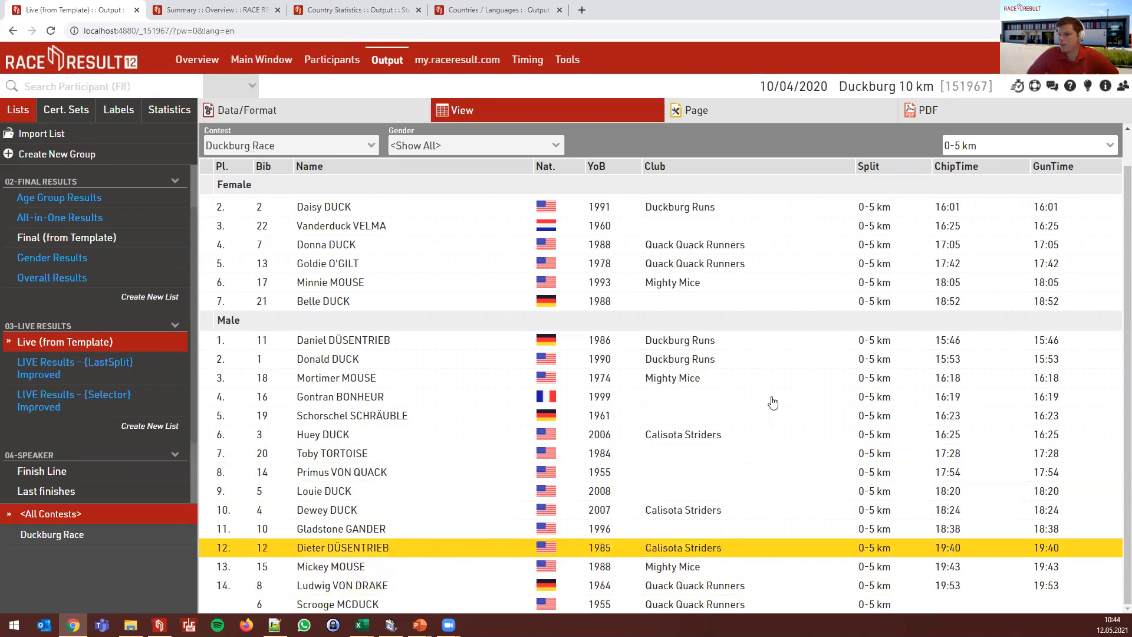
{"action": "left_click", "coordinate": [980, 151]}
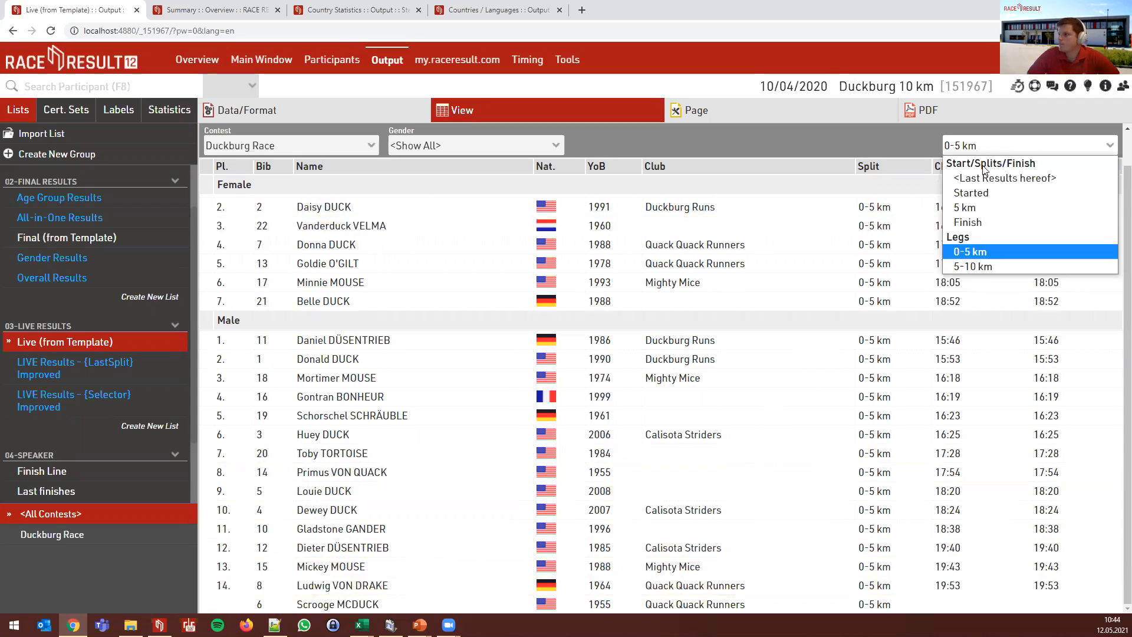
- Show the 5-10 km leg results, then return to Data/Format where Pl. uses AutoRank.p
{"action": "left_click", "coordinate": [987, 264]}
{"action": "scroll", "coordinate": [590, 471], "scroll_direction": "down", "scroll_amount": 1}
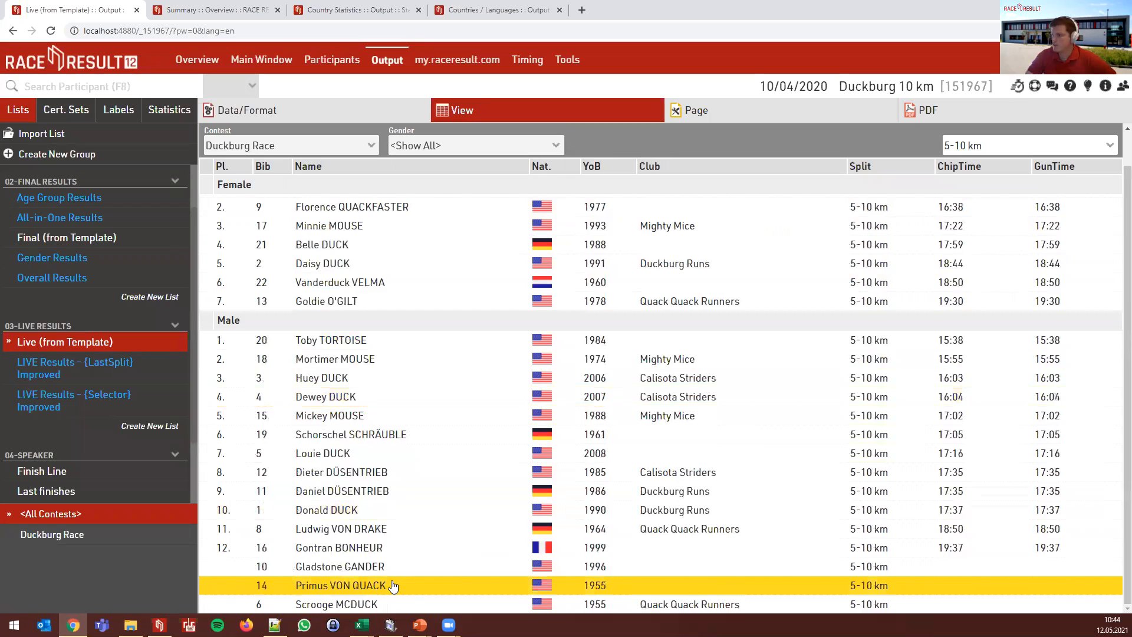
{"action": "scroll", "coordinate": [417, 507], "scroll_direction": "up", "scroll_amount": 1}
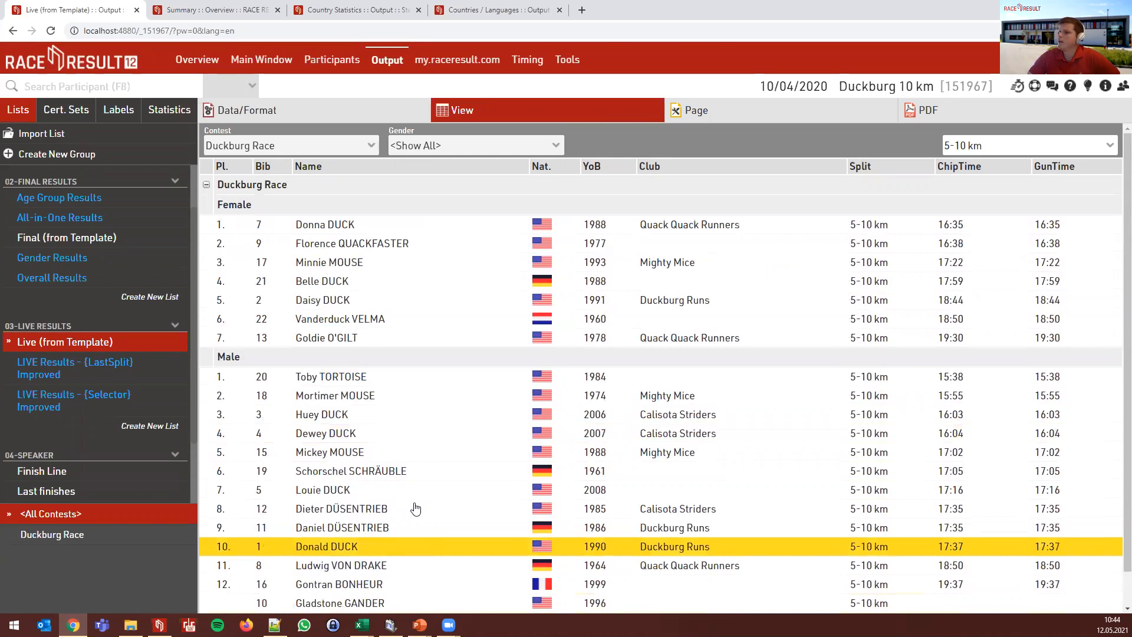
{"action": "left_click", "coordinate": [381, 117]}
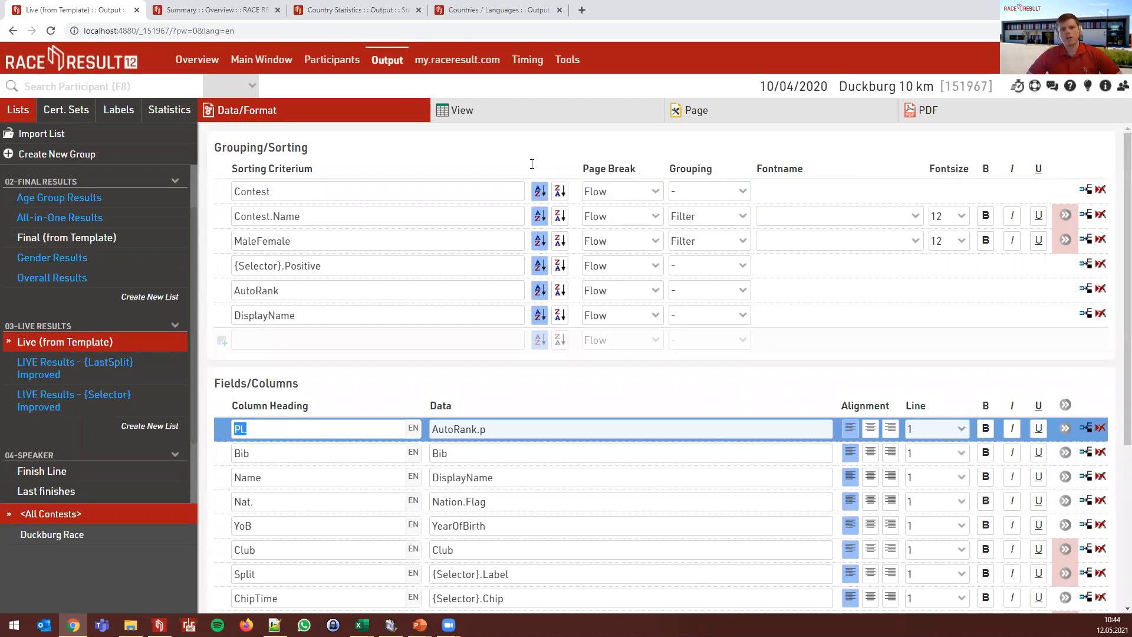
- Switch the live results preview back to <Last Results hereof>, ranking finishers by Finish time
{"action": "left_click", "coordinate": [519, 124]}
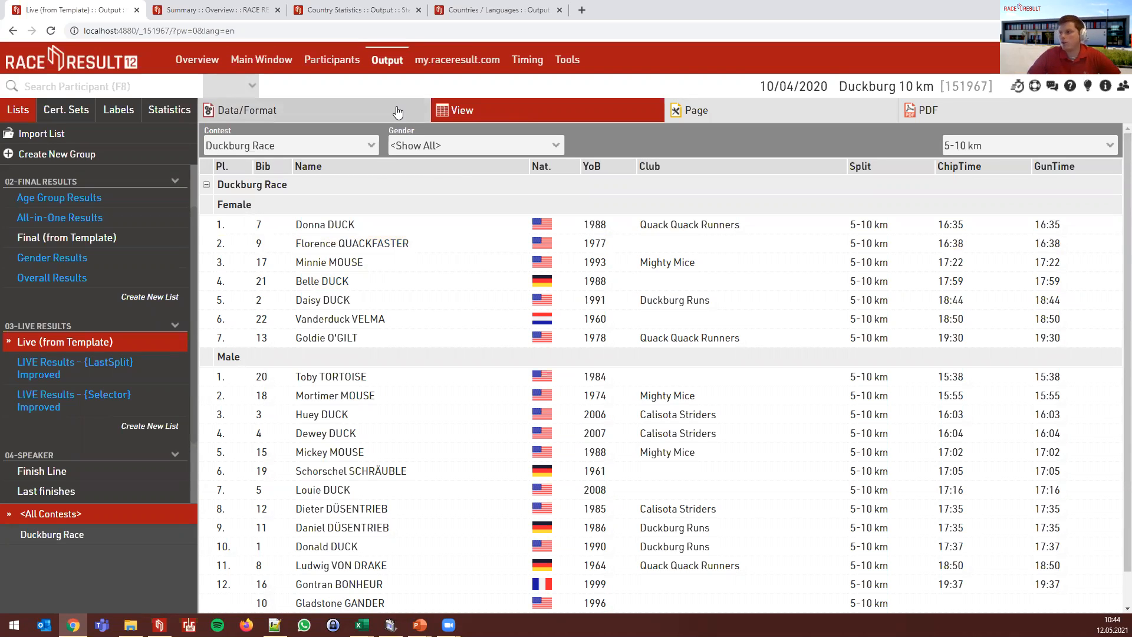
{"action": "left_click", "coordinate": [1029, 145]}
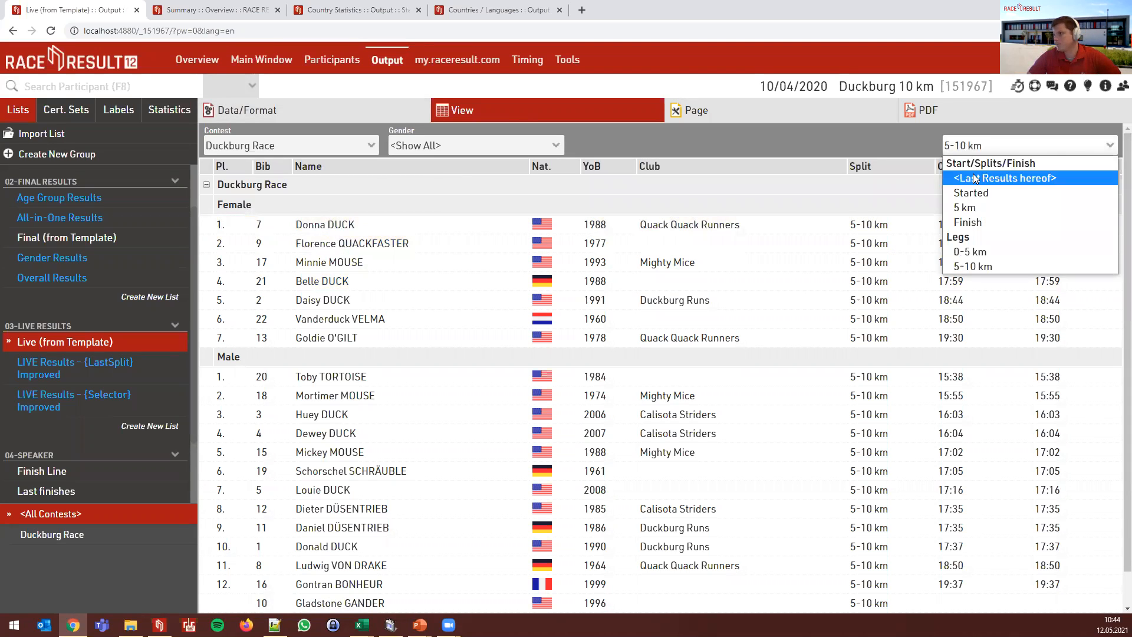
{"action": "left_click", "coordinate": [997, 175]}
{"action": "left_click", "coordinate": [343, 112]}
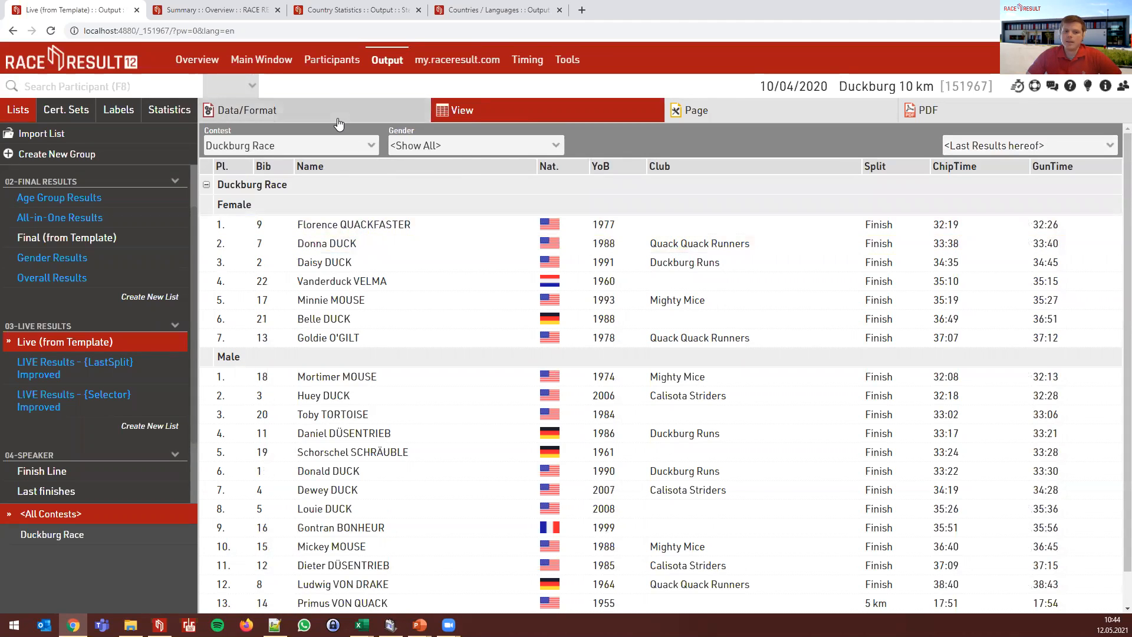
{"action": "scroll", "coordinate": [521, 397], "scroll_direction": "down", "scroll_amount": 3}
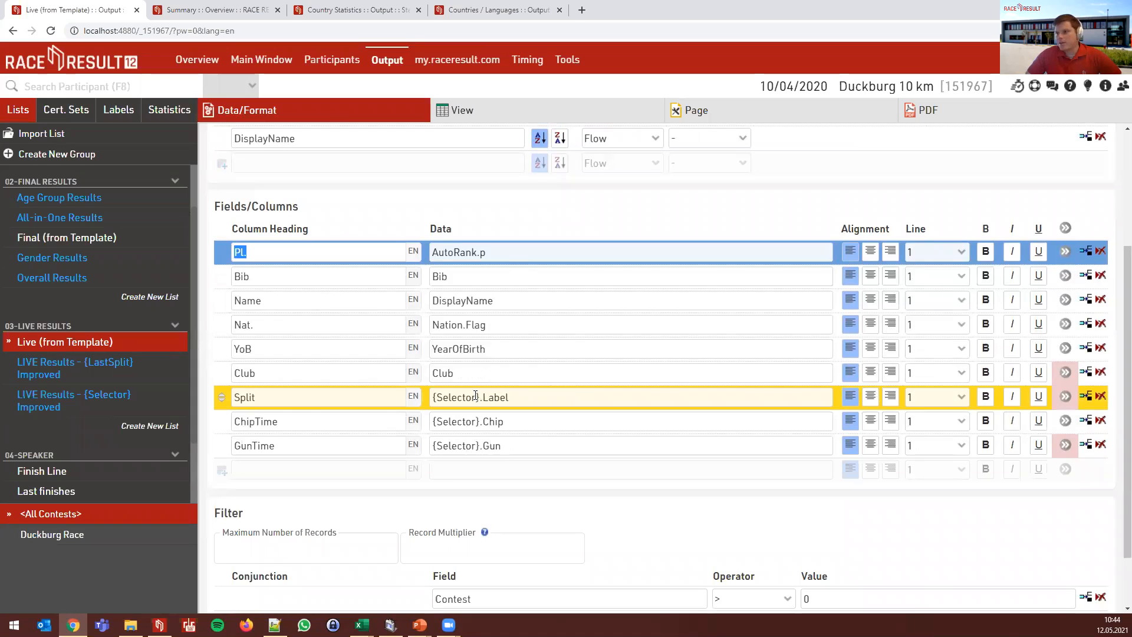
{"action": "left_click", "coordinate": [482, 397]}
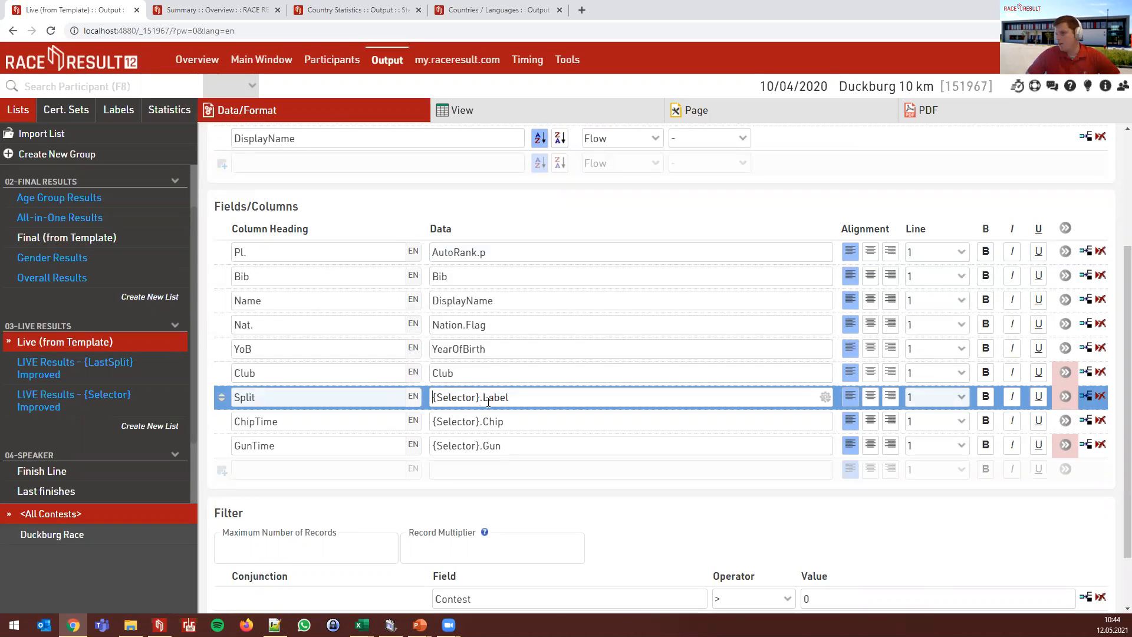
{"action": "left_click", "coordinate": [517, 447]}
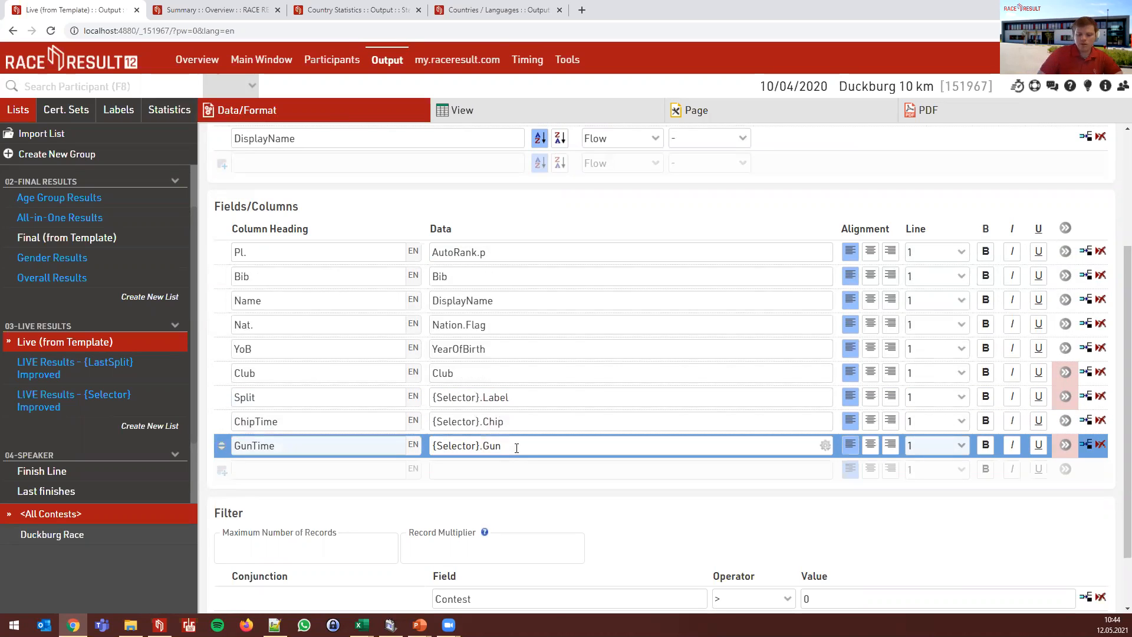
{"action": "type", "text": "D"}
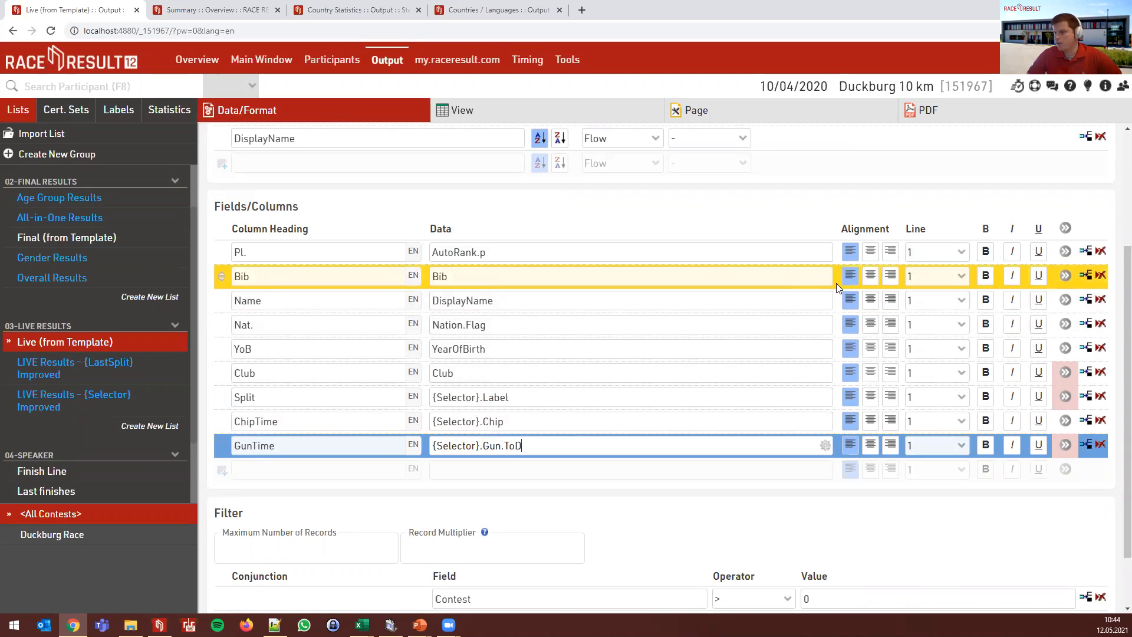
{"action": "left_click", "coordinate": [766, 238]}
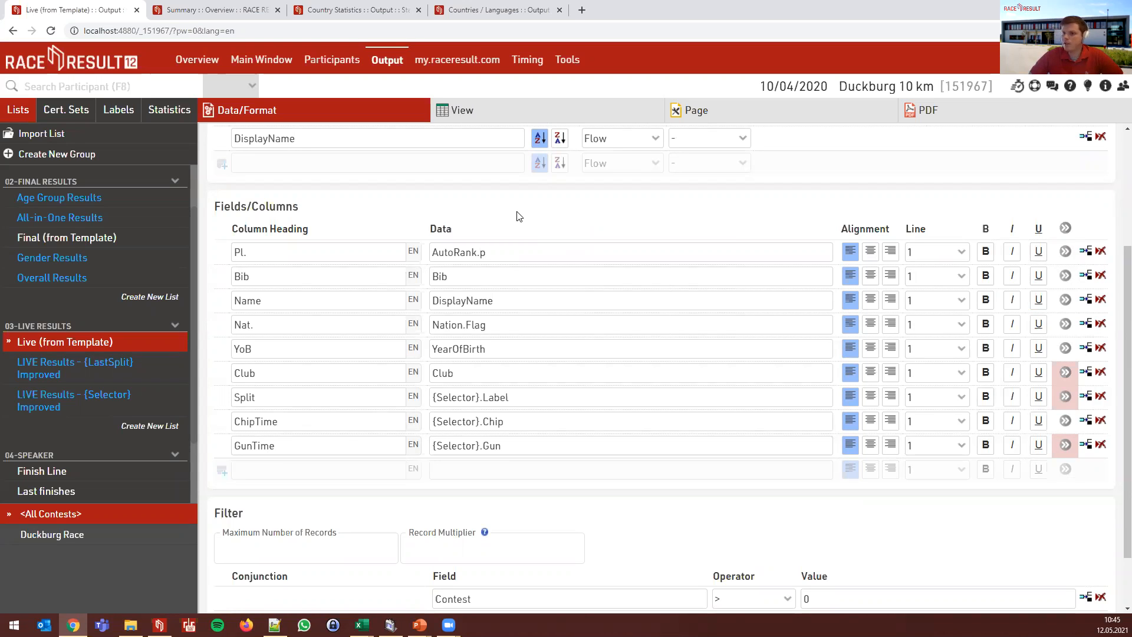
{"action": "scroll", "coordinate": [515, 218], "scroll_direction": "up", "scroll_amount": 2}
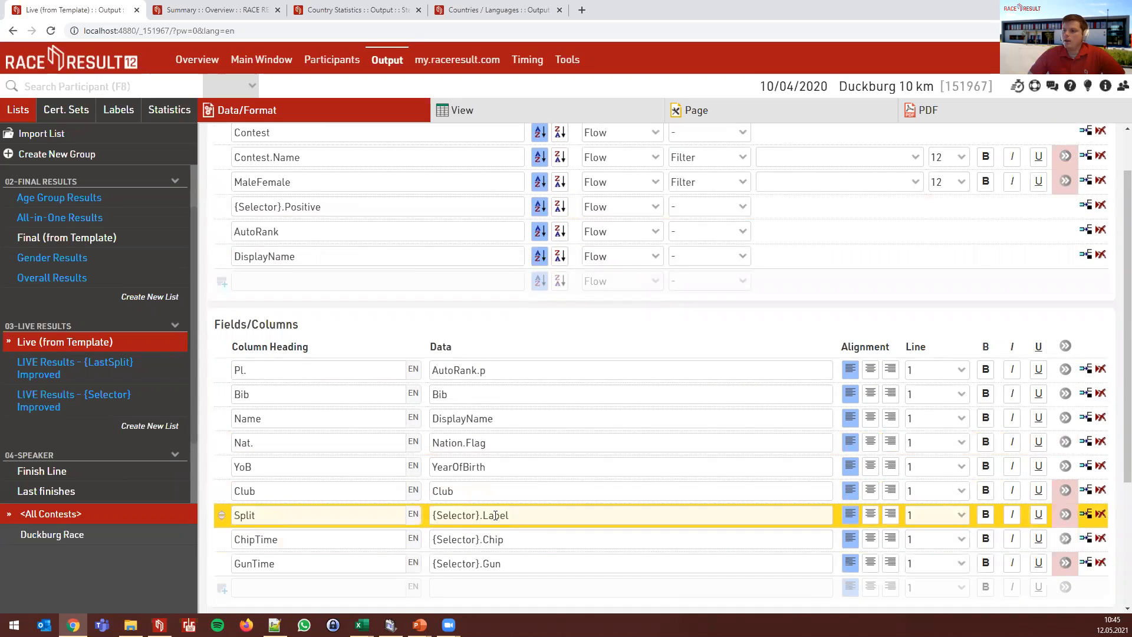
{"action": "scroll", "coordinate": [79, 360], "scroll_direction": "down", "scroll_amount": 1}
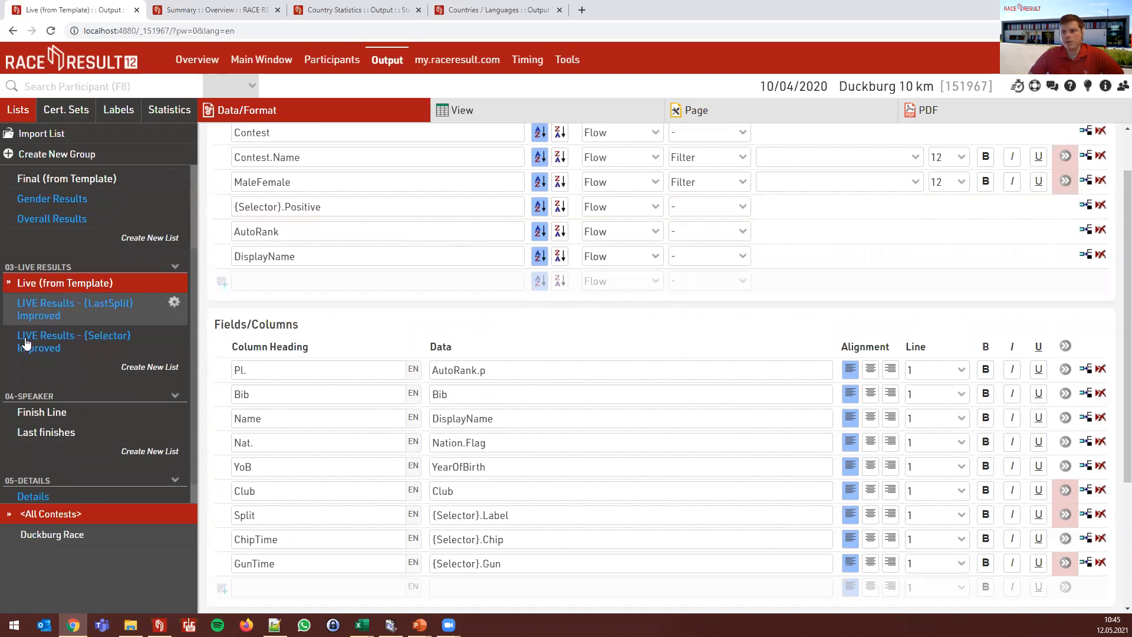
- Open LIVE Results - {LastSplit} Improved, inspect its {LastSplit} sorting expression, and preview the grouped results
{"action": "left_click", "coordinate": [57, 319]}
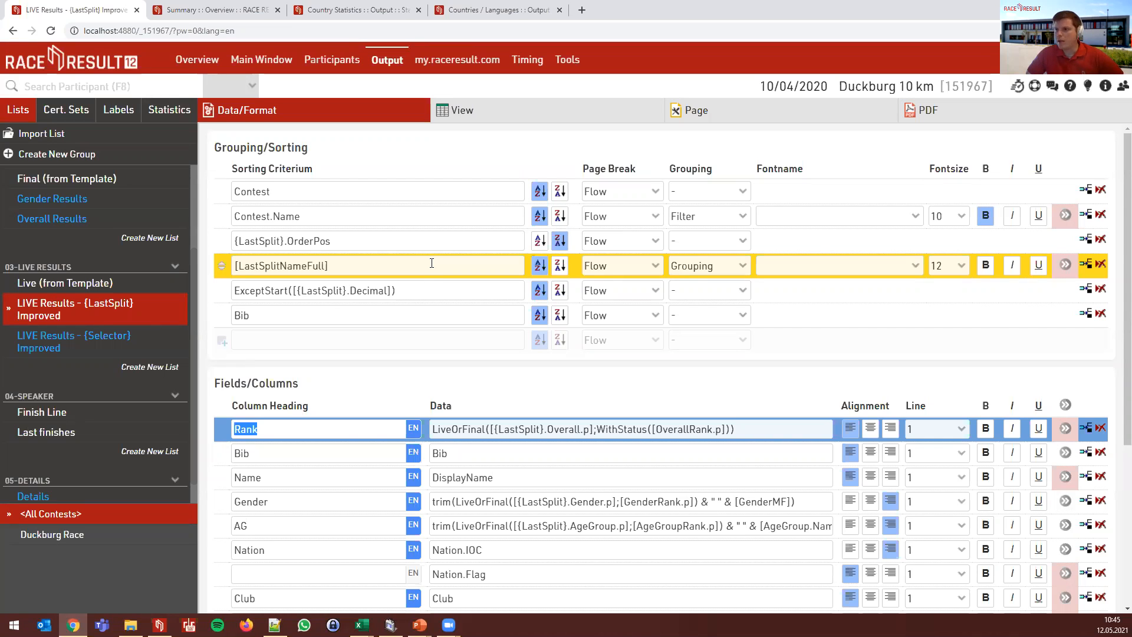
{"action": "scroll", "coordinate": [449, 265], "scroll_direction": "down", "scroll_amount": 2}
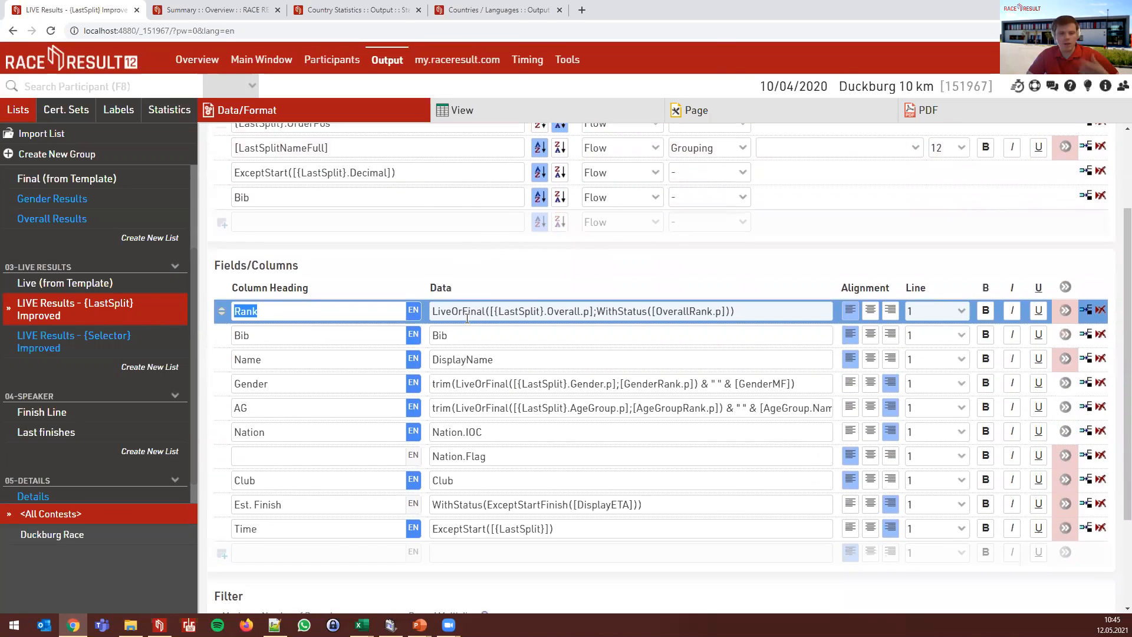
{"action": "scroll", "coordinate": [467, 318], "scroll_direction": "down", "scroll_amount": 1}
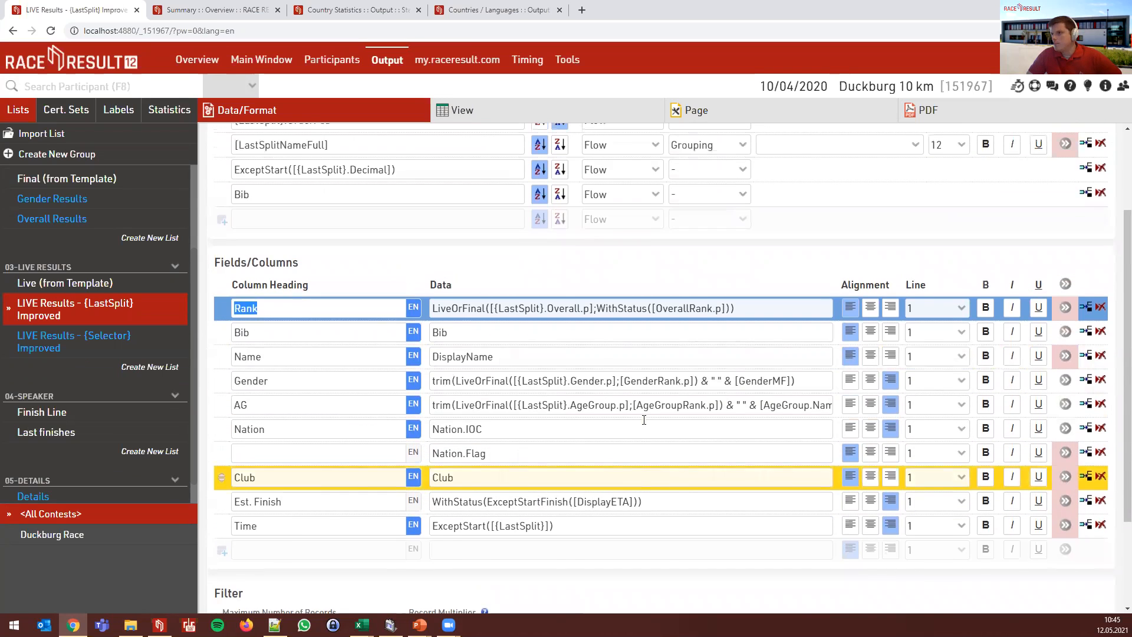
{"action": "scroll", "coordinate": [646, 419], "scroll_direction": "up", "scroll_amount": 3}
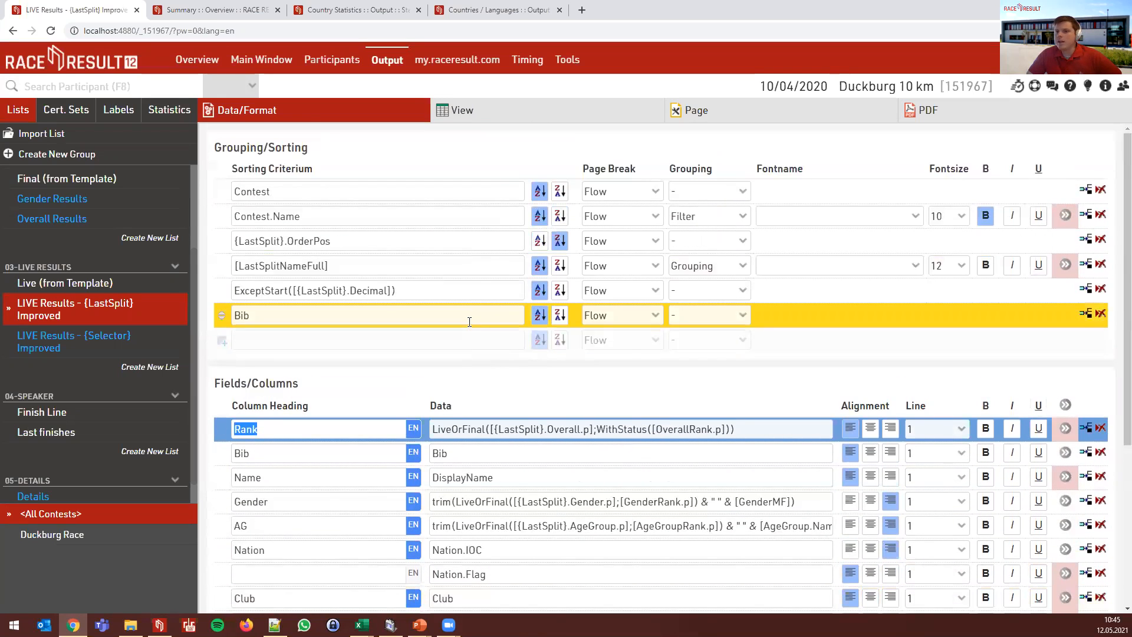
{"action": "left_click_drag", "start_coordinate": [349, 291], "coordinate": [296, 292]}
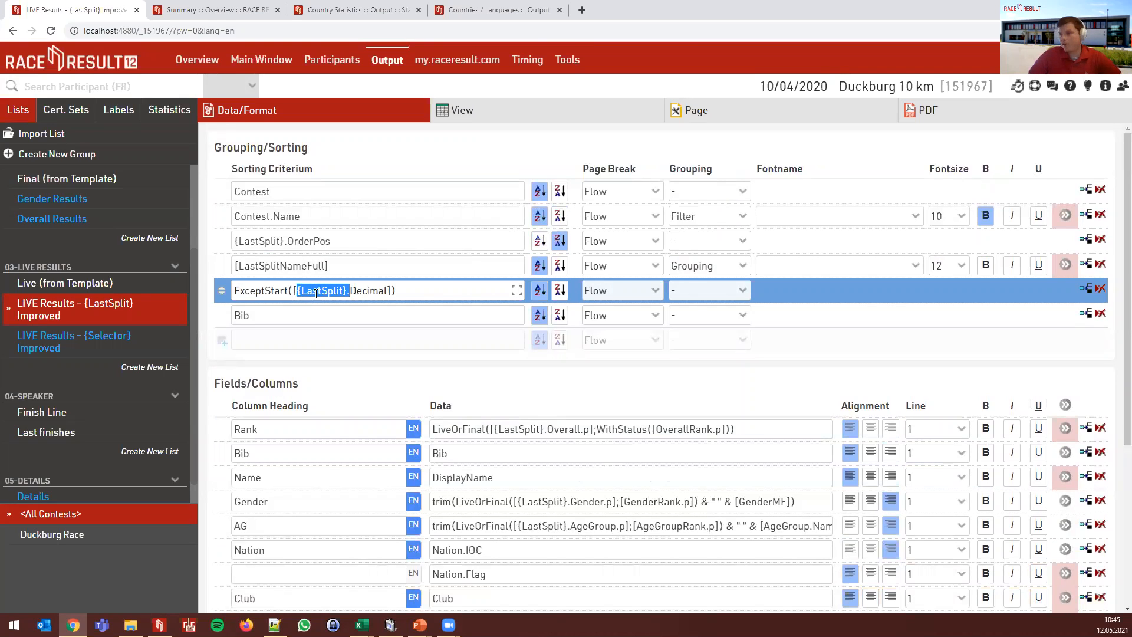
{"action": "left_click", "coordinate": [470, 114]}
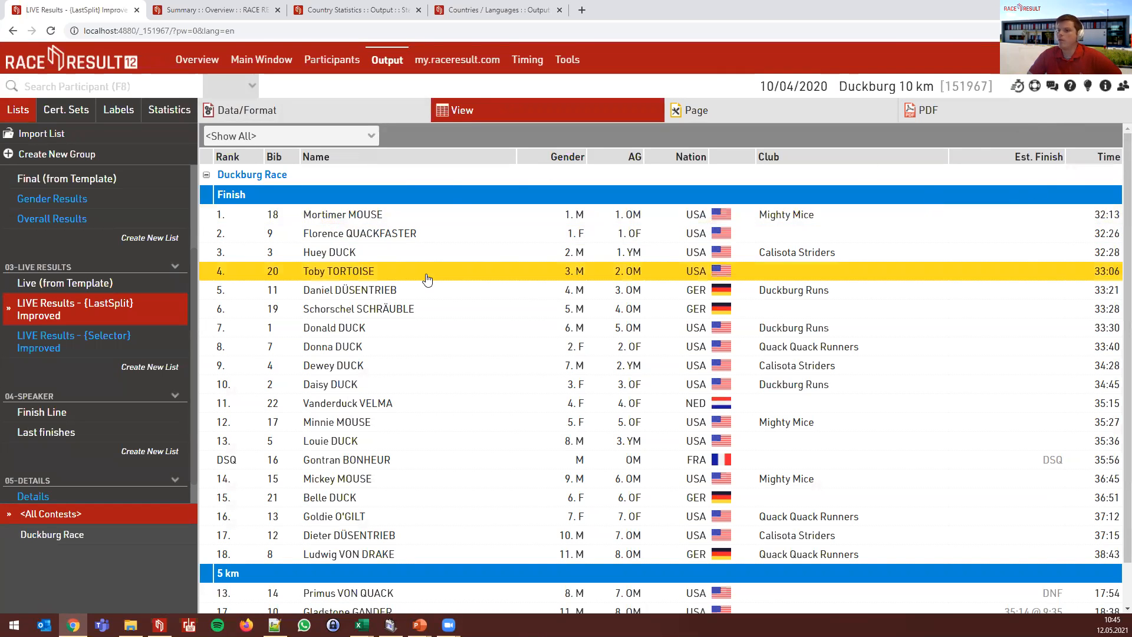
- Review the {LastSplit}.OrderPos, [LastSplitNameFull] and ExceptStart sorting rows, then preview the Finish, 5 km and DNS groups
{"action": "scroll", "coordinate": [390, 398], "scroll_direction": "down", "scroll_amount": 1}
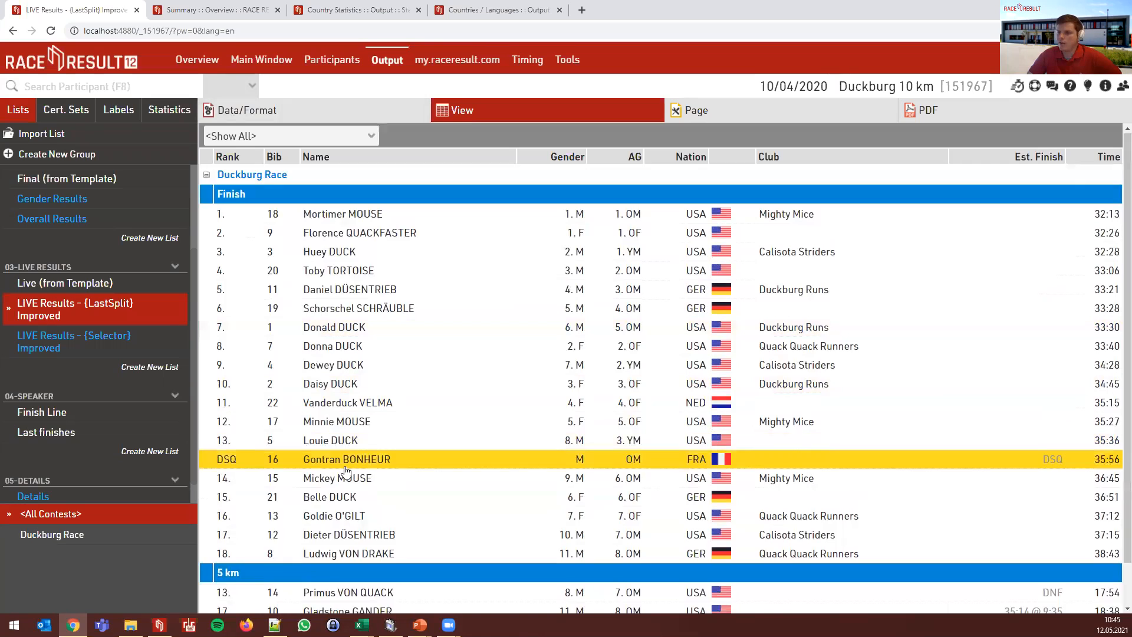
{"action": "scroll", "coordinate": [390, 413], "scroll_direction": "down", "scroll_amount": 2}
{"action": "scroll", "coordinate": [441, 422], "scroll_direction": "up", "scroll_amount": 2}
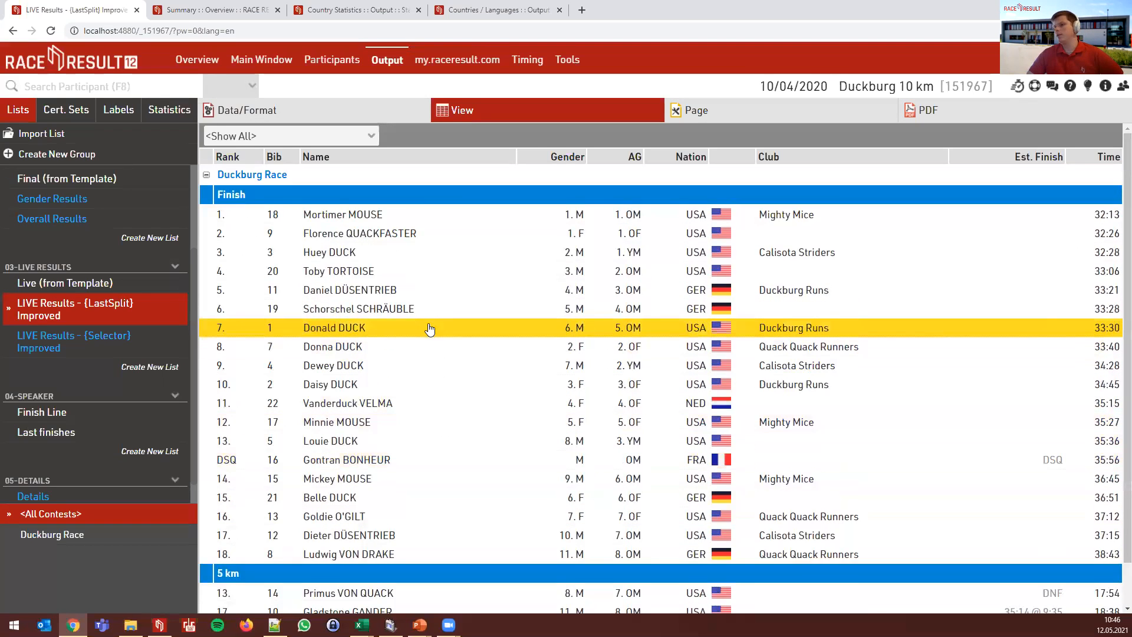
{"action": "left_click", "coordinate": [326, 118]}
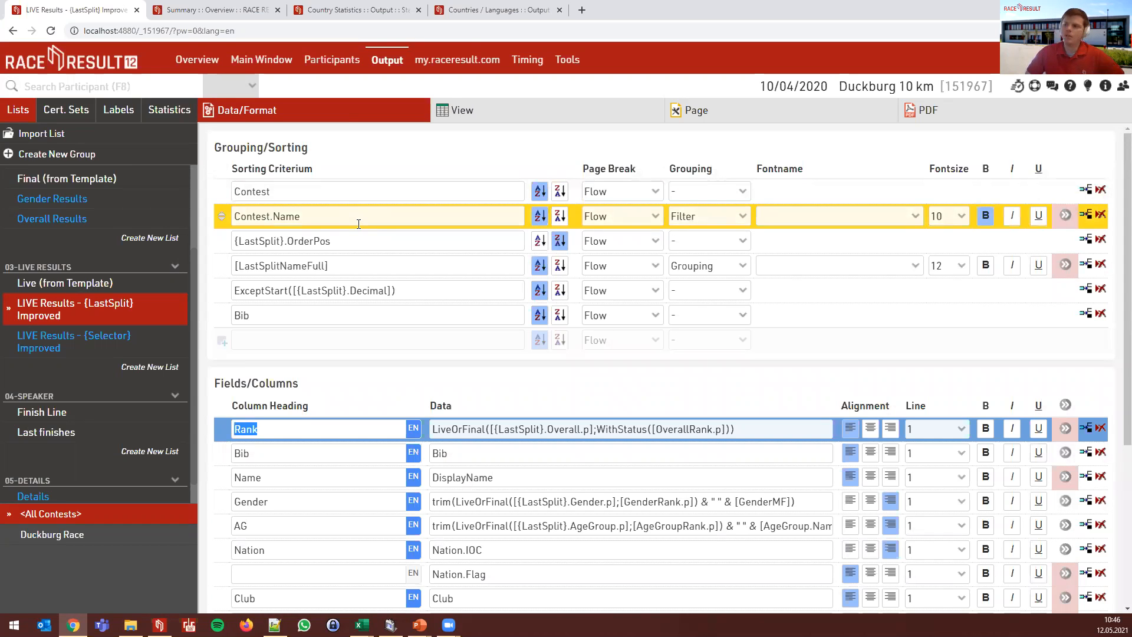
{"action": "left_click", "coordinate": [376, 241]}
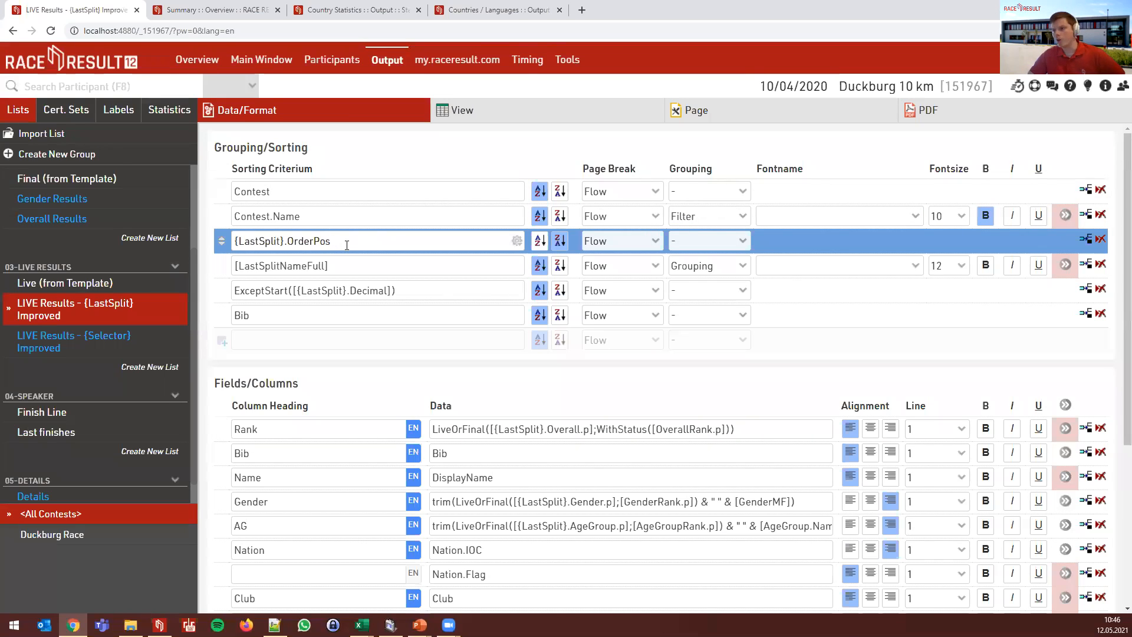
{"action": "left_click", "coordinate": [355, 269]}
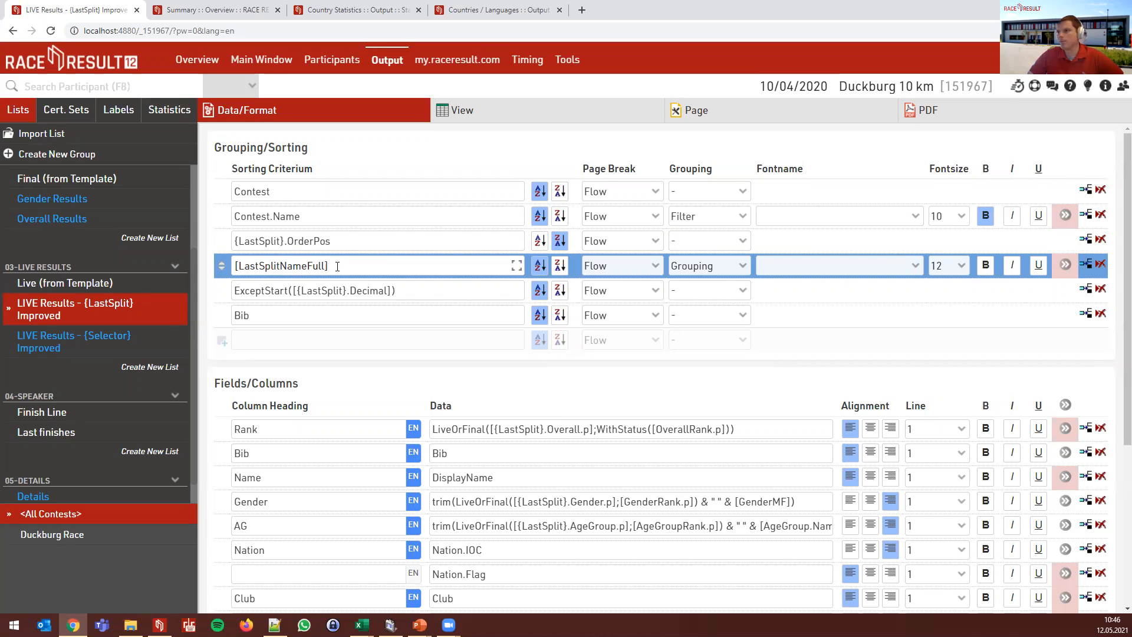
{"action": "left_click", "coordinate": [451, 297]}
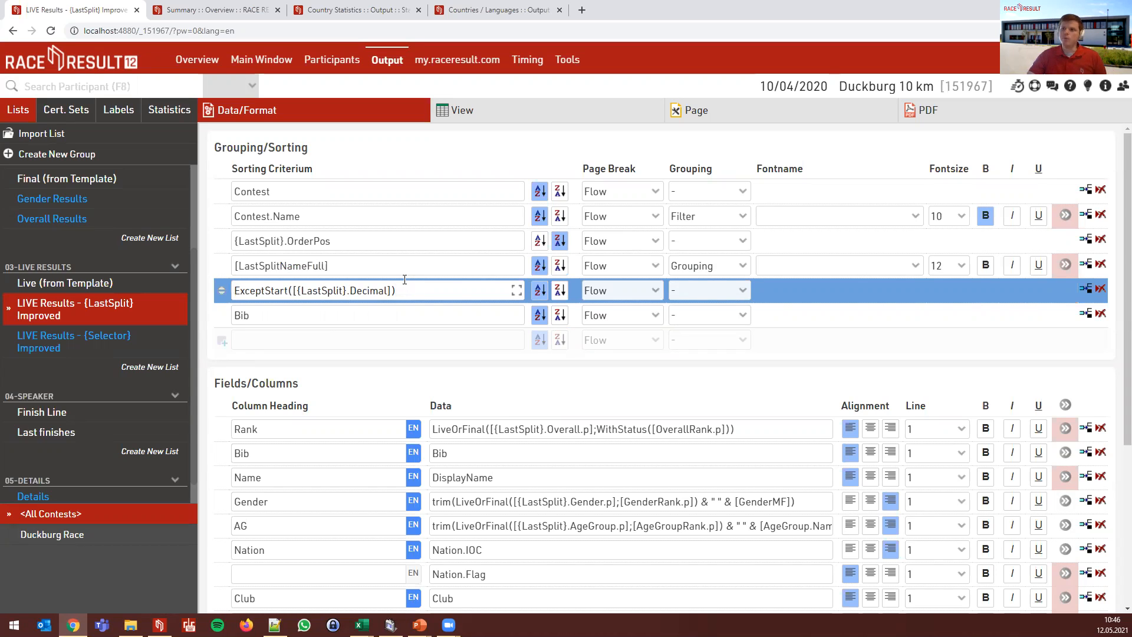
{"action": "left_click", "coordinate": [470, 122]}
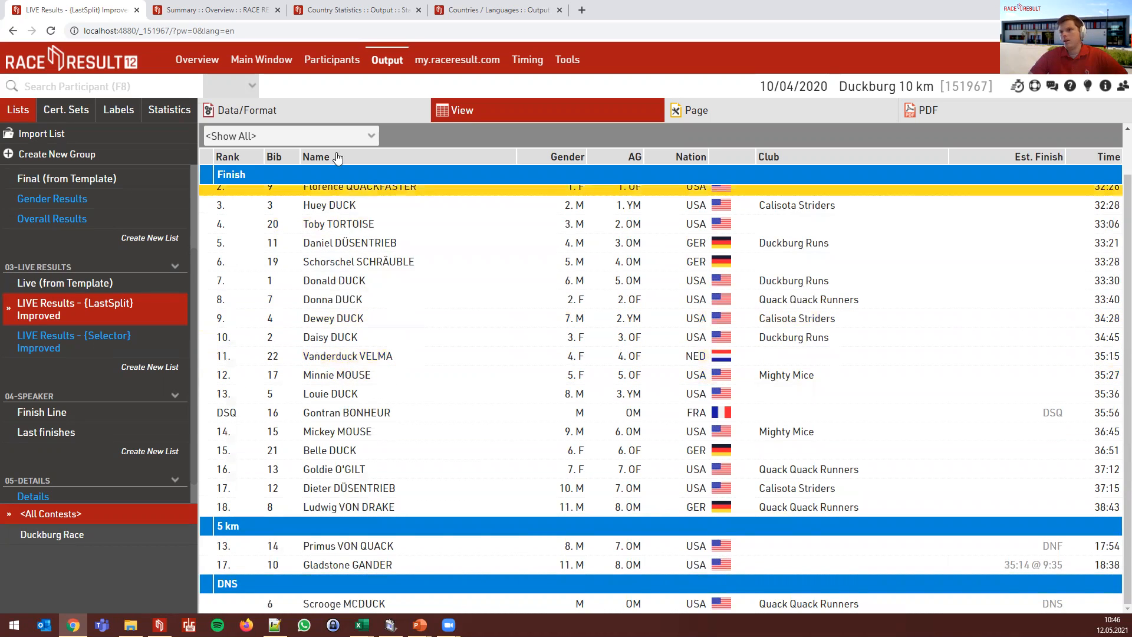
- Recheck the {LastSplit} list's Data/Format and View, then open LIVE Results - {Selector} Improved
{"action": "left_click", "coordinate": [259, 111]}
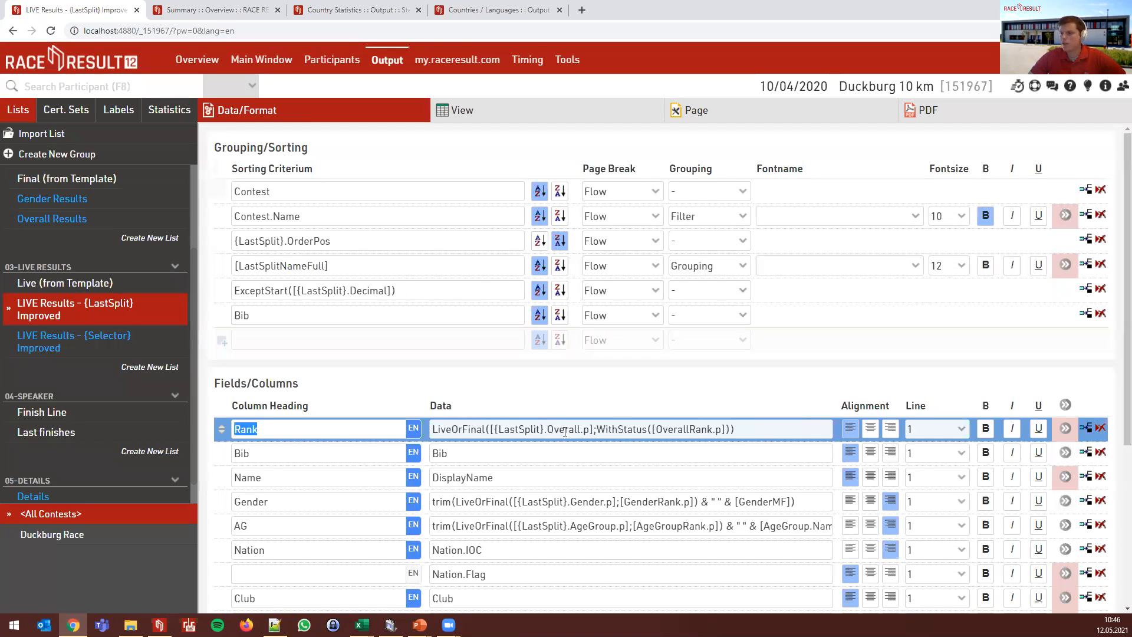
{"action": "left_click", "coordinate": [465, 111]}
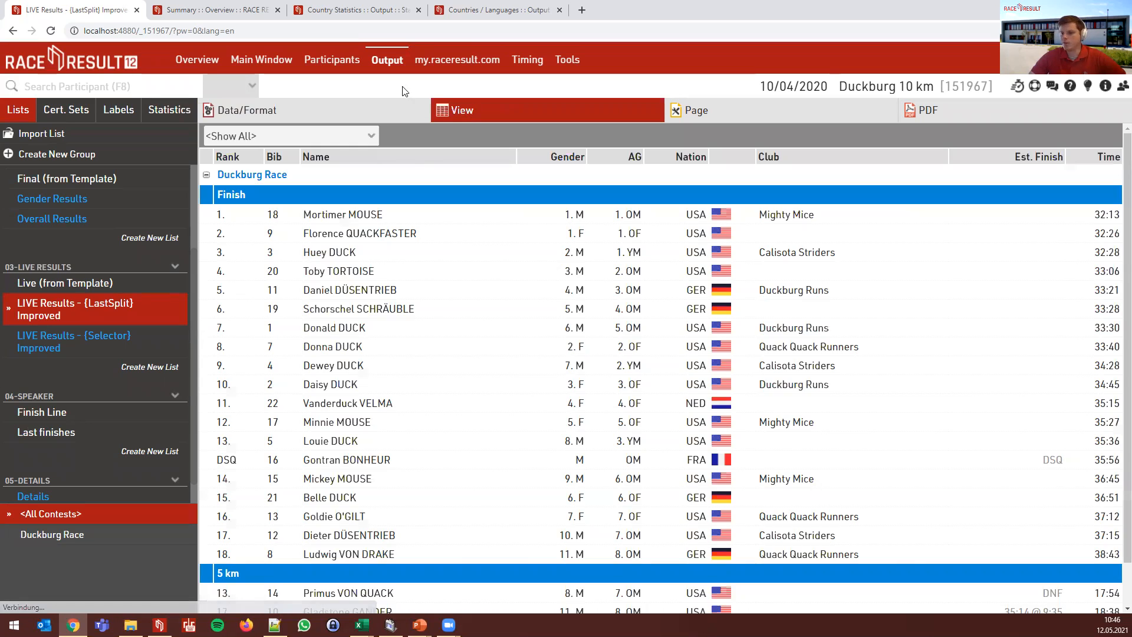
{"action": "scroll", "coordinate": [341, 382], "scroll_direction": "down", "scroll_amount": 1}
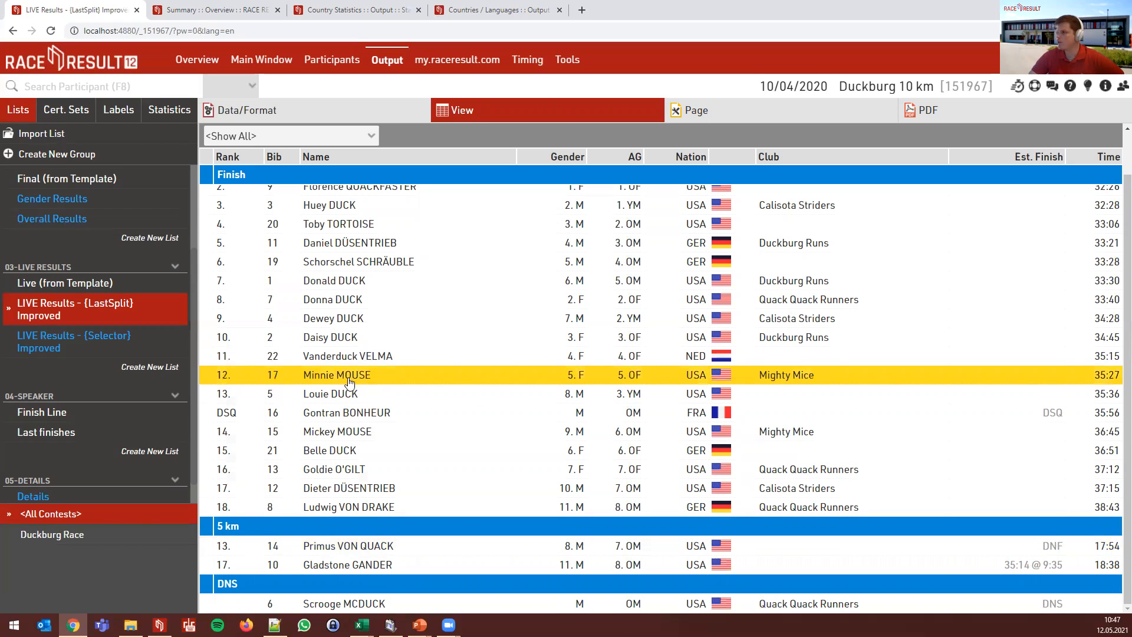
{"action": "left_click", "coordinate": [119, 337]}
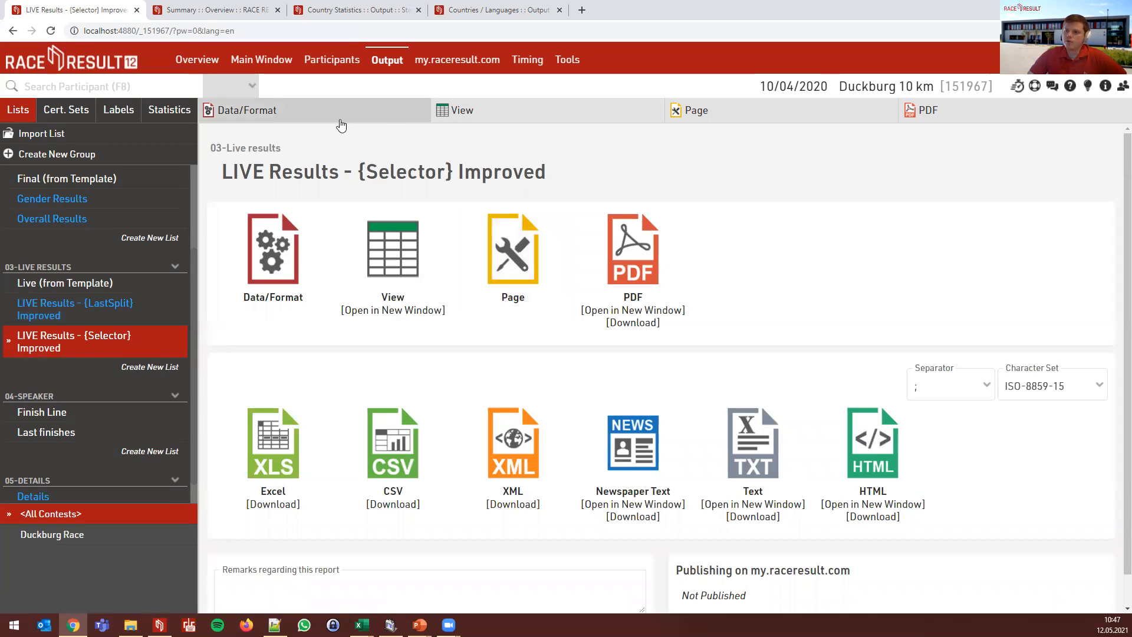
- Inspect the {Selector}.OrderPos and [LastSplitNameFullSelector] sorting rows and the LiveOrFinalSelector columns in Data/Format
{"action": "left_click", "coordinate": [399, 113]}
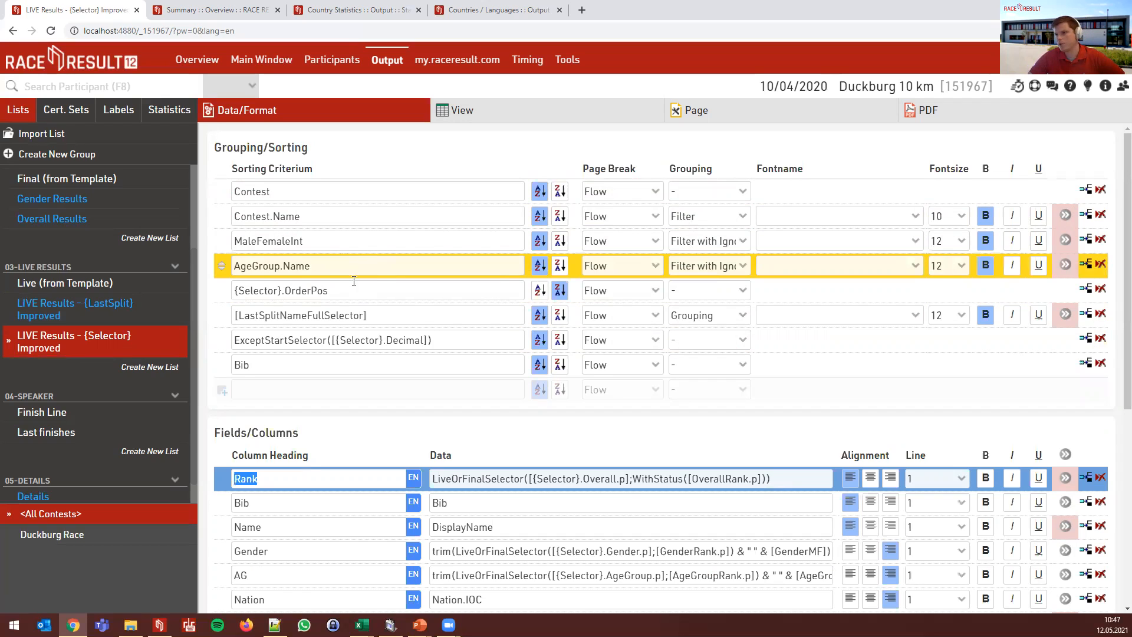
{"action": "left_click", "coordinate": [358, 286]}
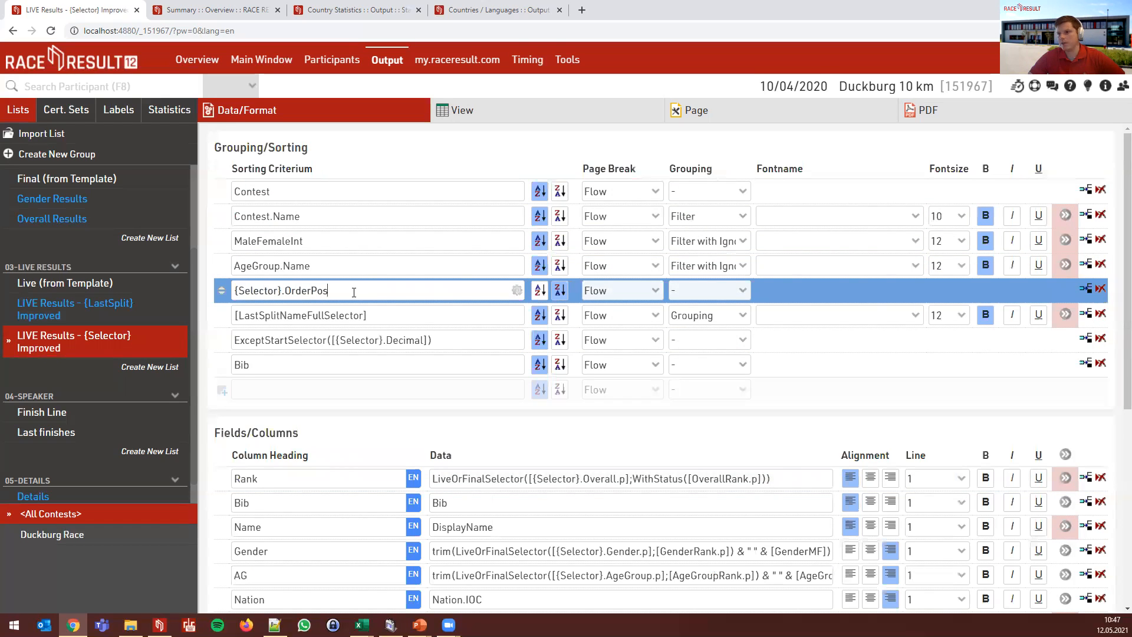
{"action": "left_click", "coordinate": [411, 321]}
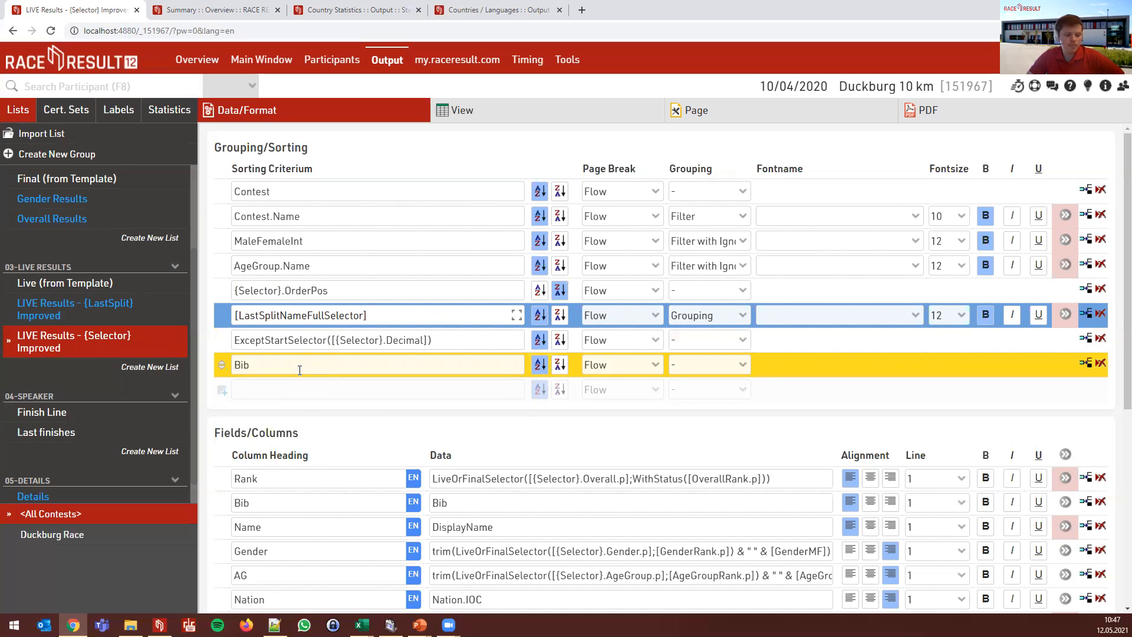
{"action": "scroll", "coordinate": [312, 383], "scroll_direction": "down", "scroll_amount": 2}
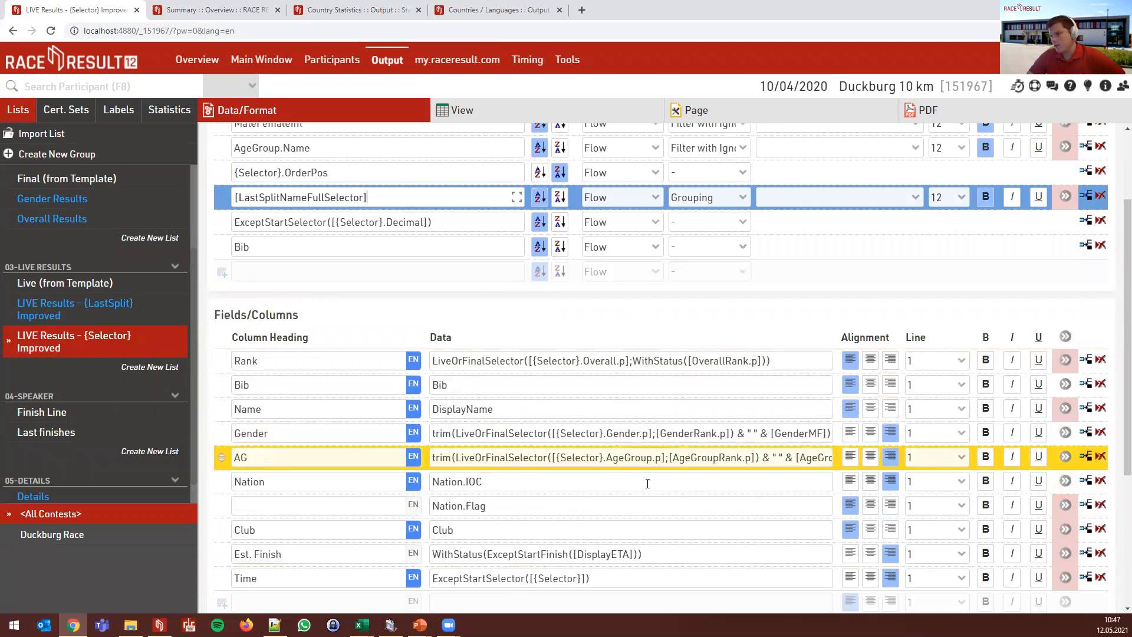
{"action": "scroll", "coordinate": [533, 456], "scroll_direction": "up", "scroll_amount": 2}
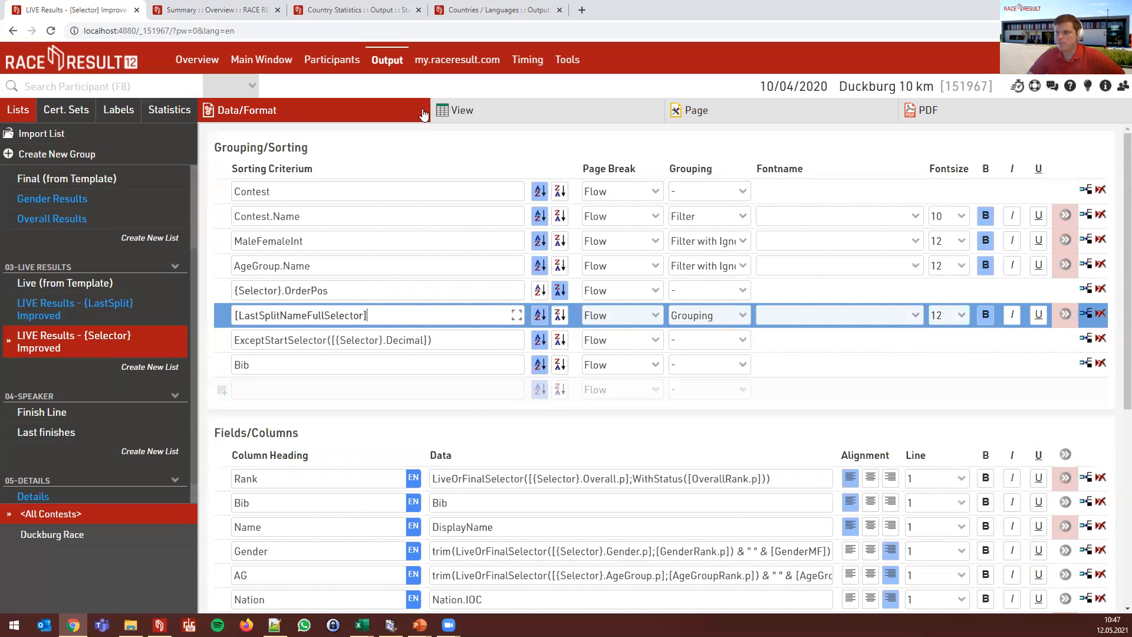
- Preview the {Selector} list showing the participants who Started
{"action": "left_click", "coordinate": [460, 119]}
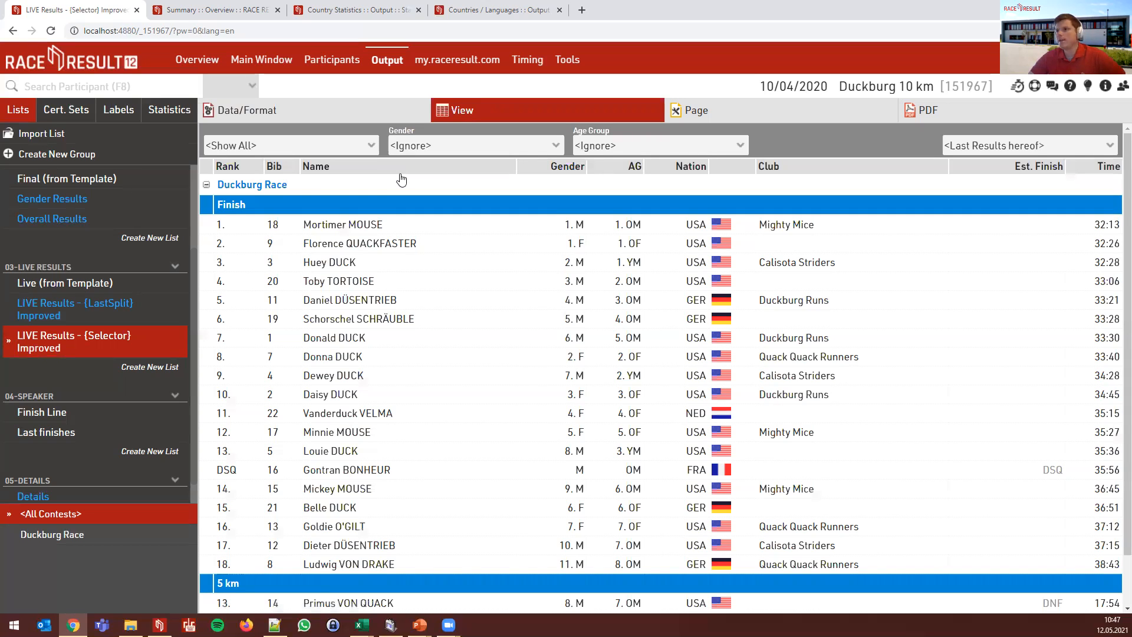
{"action": "scroll", "coordinate": [359, 318], "scroll_direction": "down", "scroll_amount": 1}
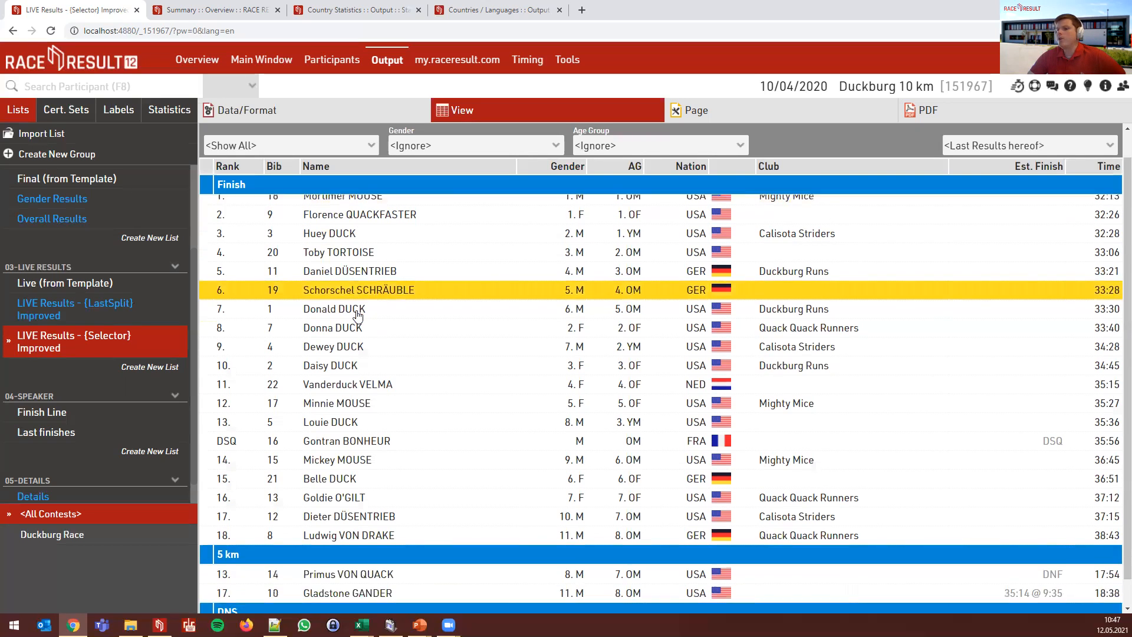
{"action": "scroll", "coordinate": [333, 502], "scroll_direction": "up", "scroll_amount": 1}
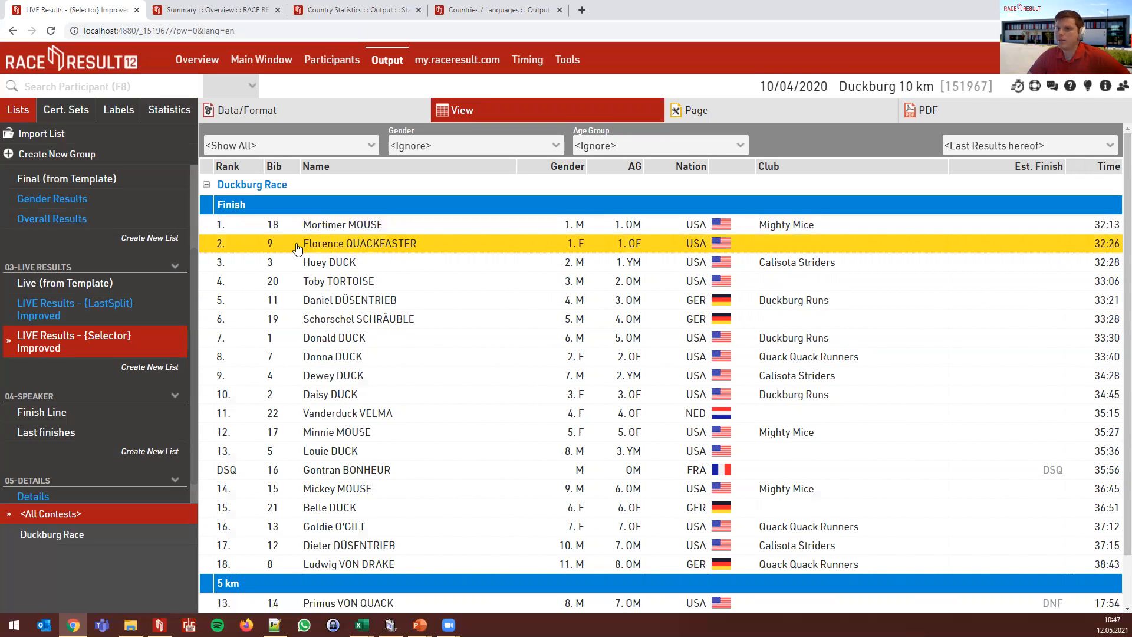
{"action": "left_click", "coordinate": [1038, 146]}
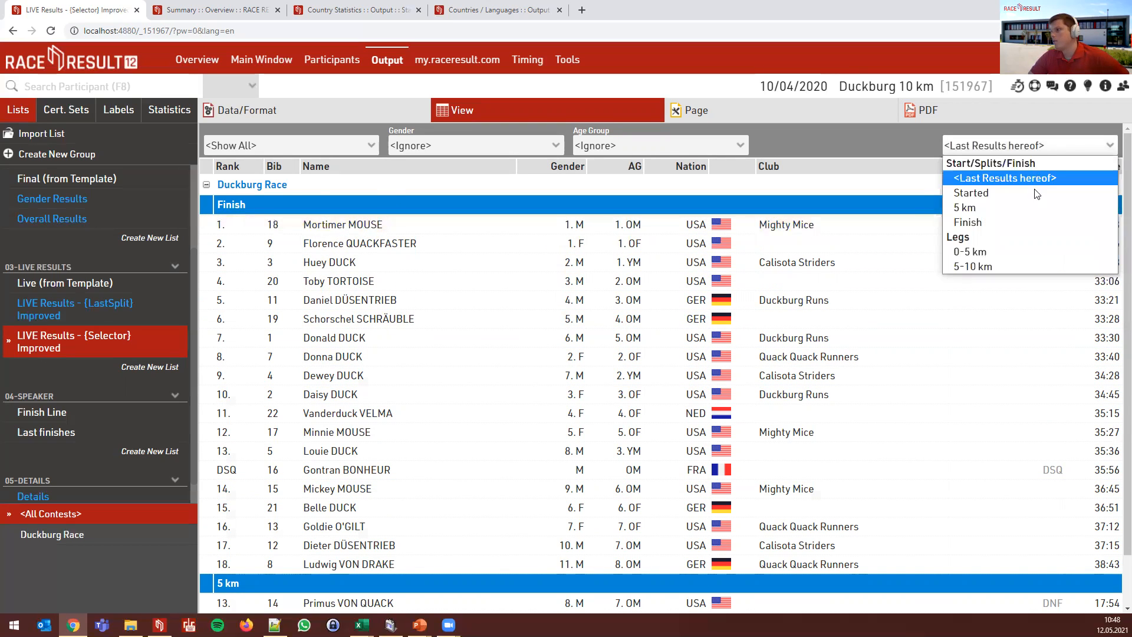
{"action": "left_click", "coordinate": [1030, 193]}
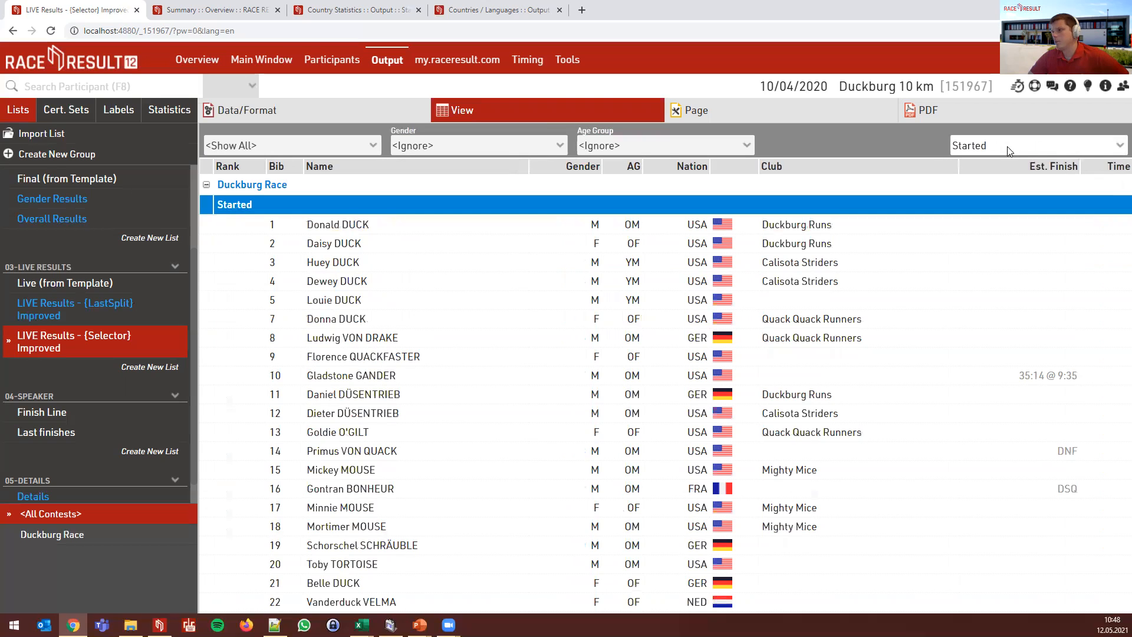
- Switch the preview to results ranked at the 5 km split
{"action": "left_click", "coordinate": [1005, 147]}
{"action": "left_click", "coordinate": [991, 211]}
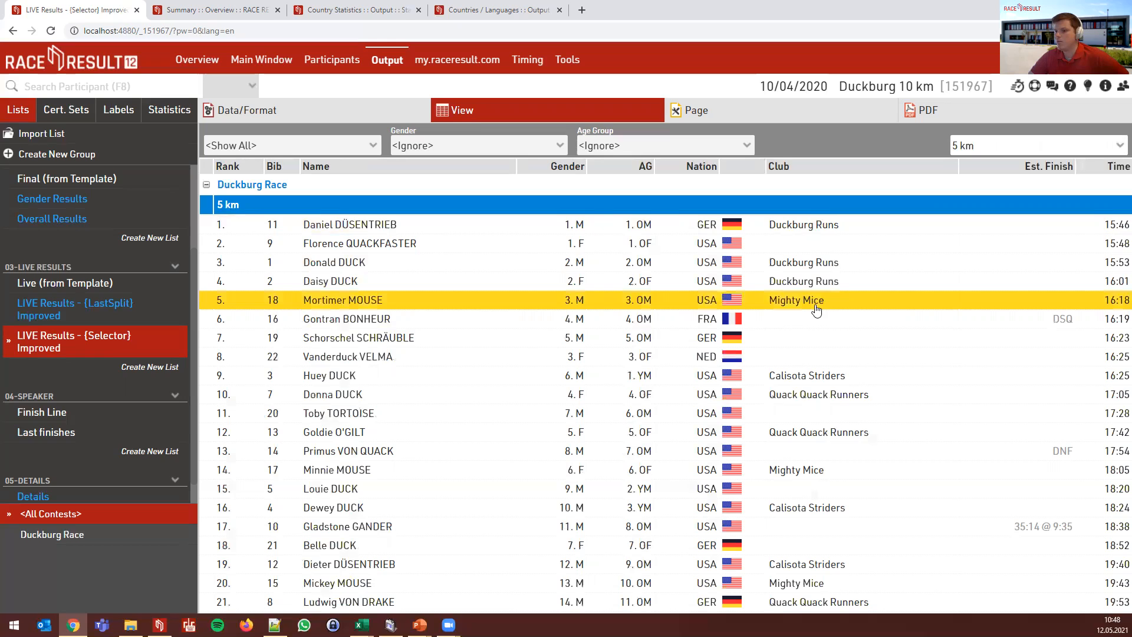
{"action": "left_click", "coordinate": [975, 150]}
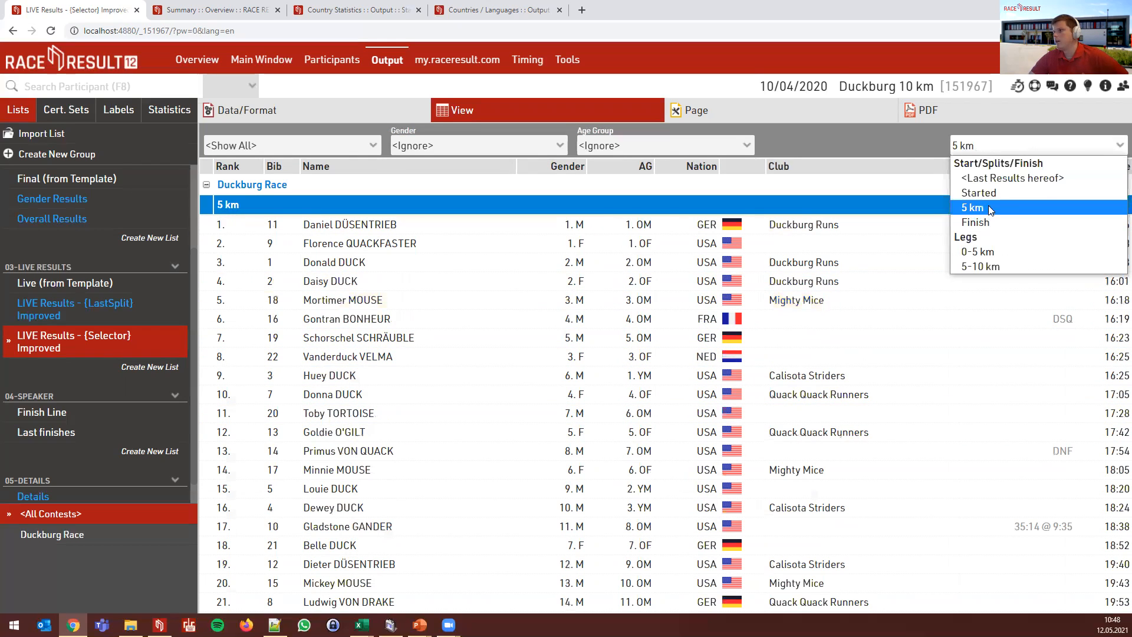
{"action": "left_click", "coordinate": [902, 146]}
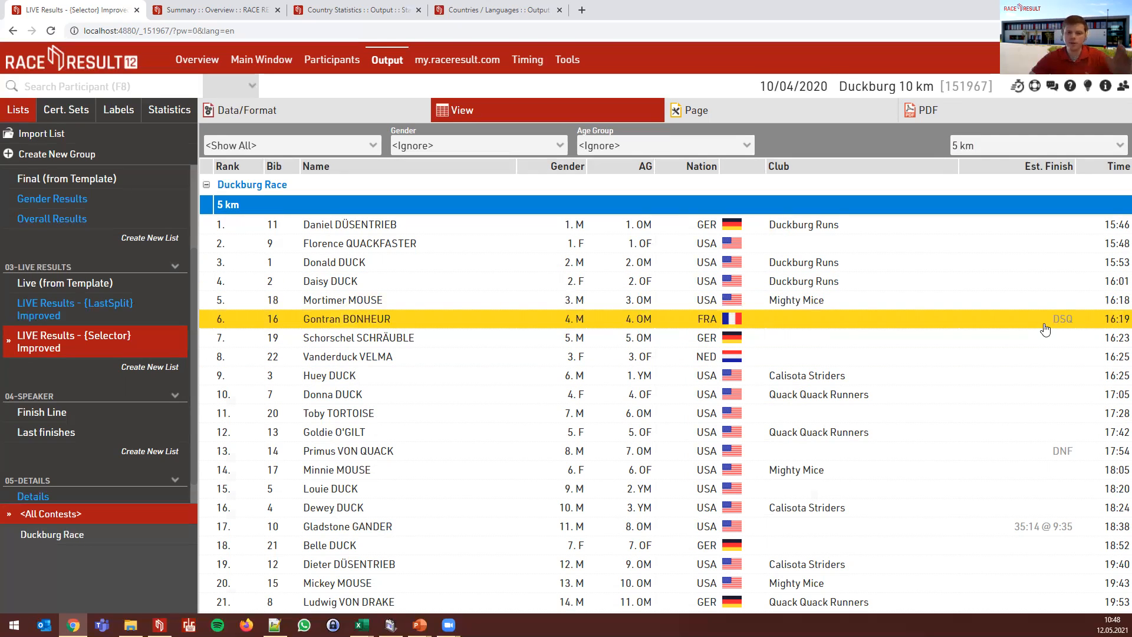
- Show results by Finish time, then return to <Last Results hereof>
{"action": "left_click", "coordinate": [960, 145]}
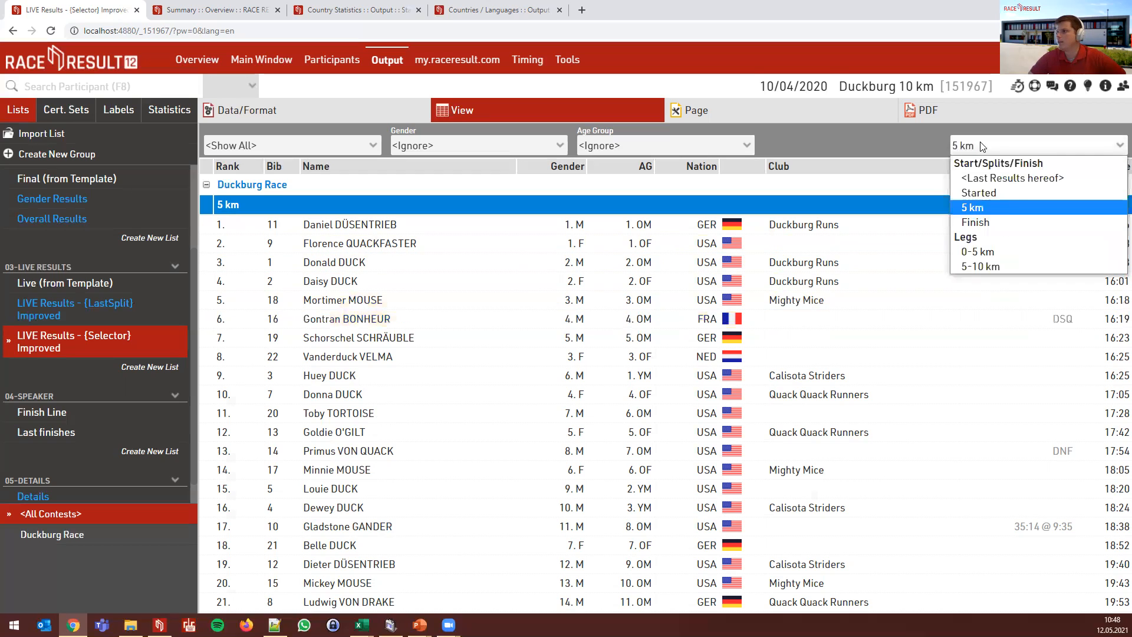
{"action": "left_click", "coordinate": [1004, 219]}
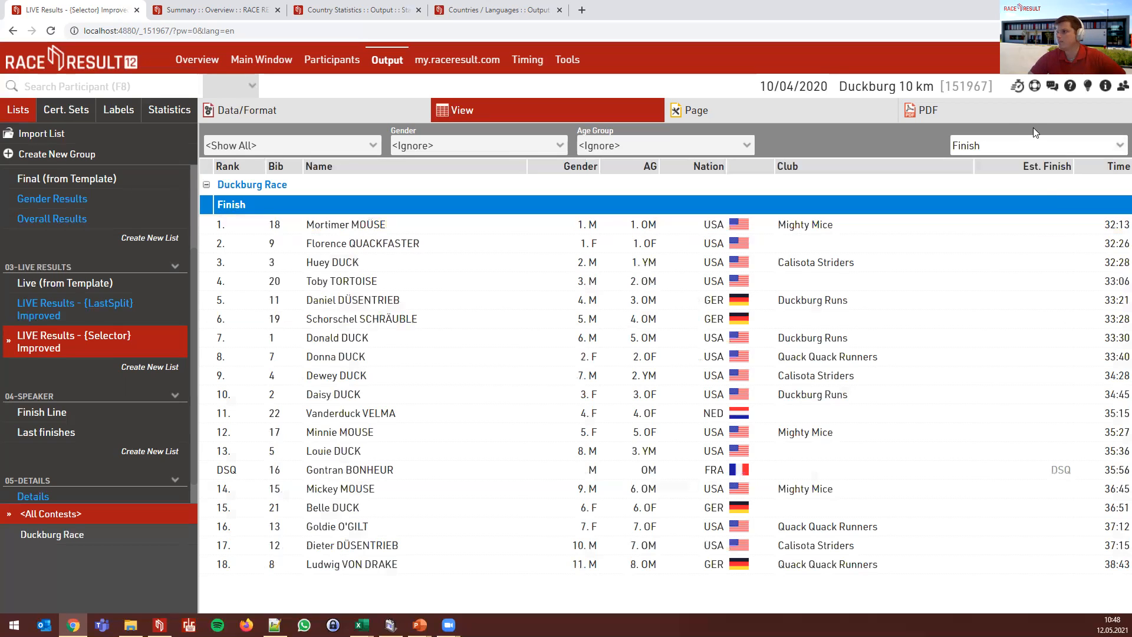
{"action": "left_click", "coordinate": [1003, 145]}
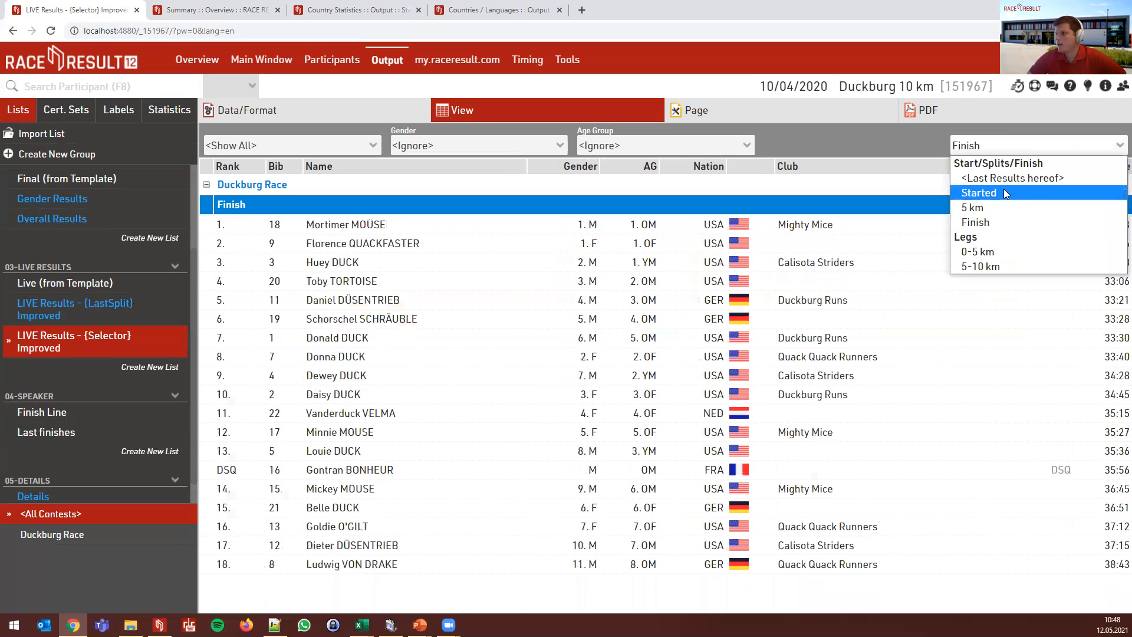
{"action": "left_click", "coordinate": [1004, 190]}
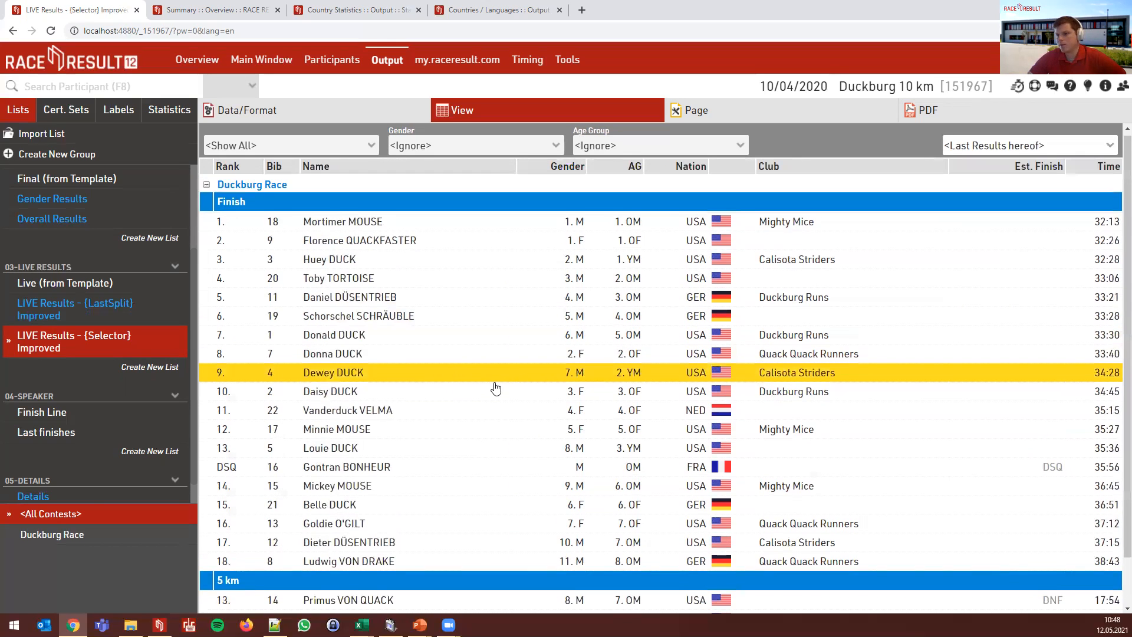
{"action": "scroll", "coordinate": [489, 391], "scroll_direction": "down", "scroll_amount": 1}
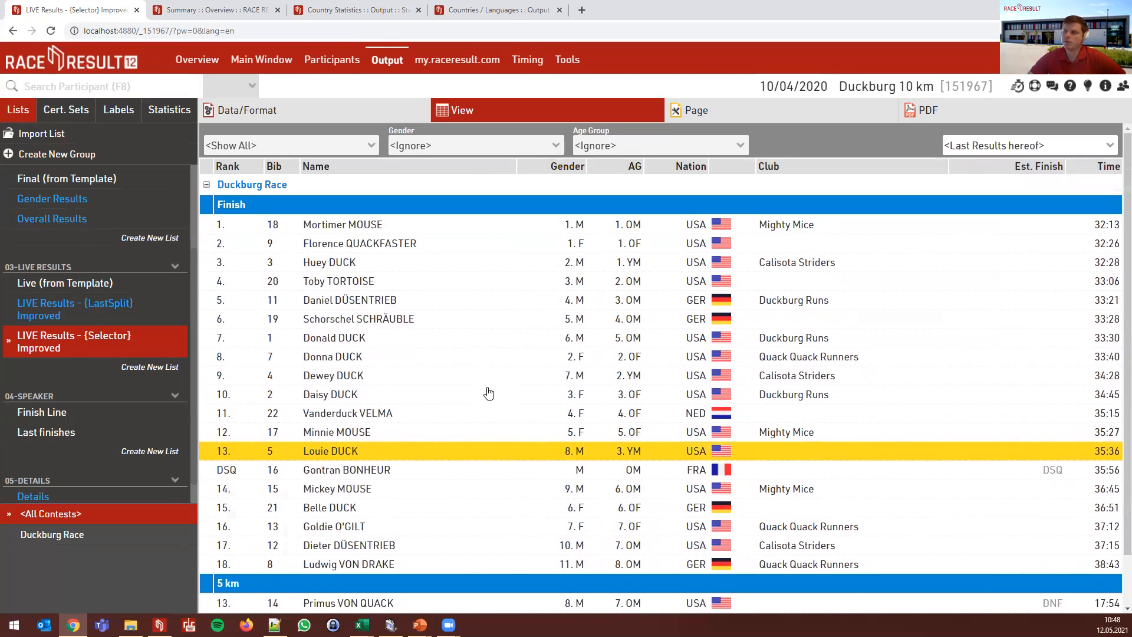
{"action": "left_click", "coordinate": [1084, 147]}
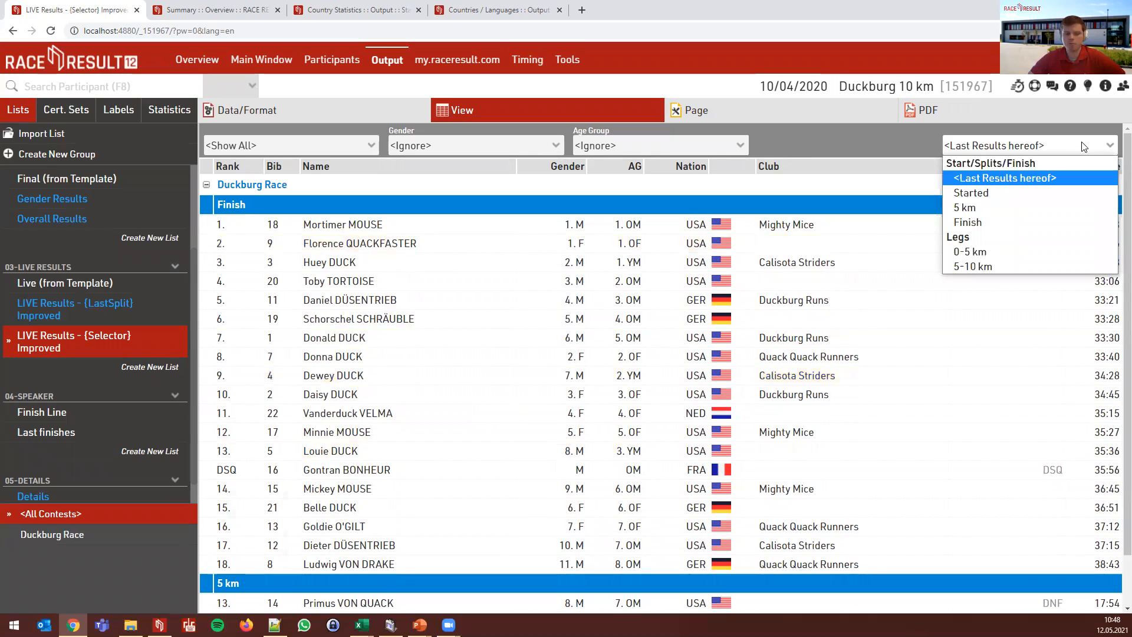
{"action": "left_click", "coordinate": [1084, 147]}
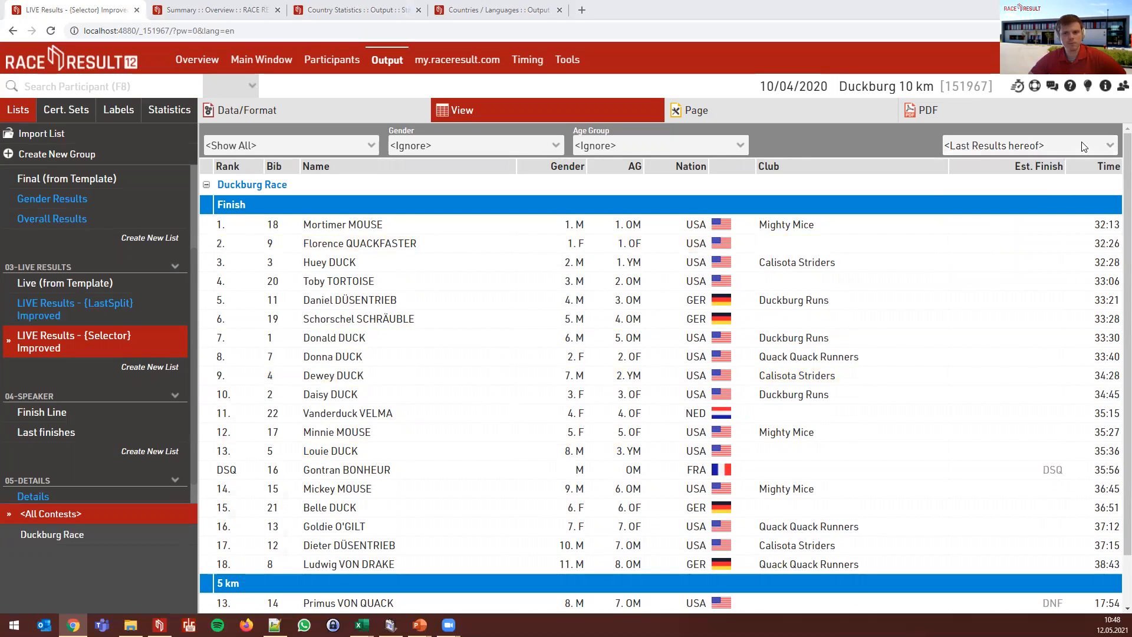
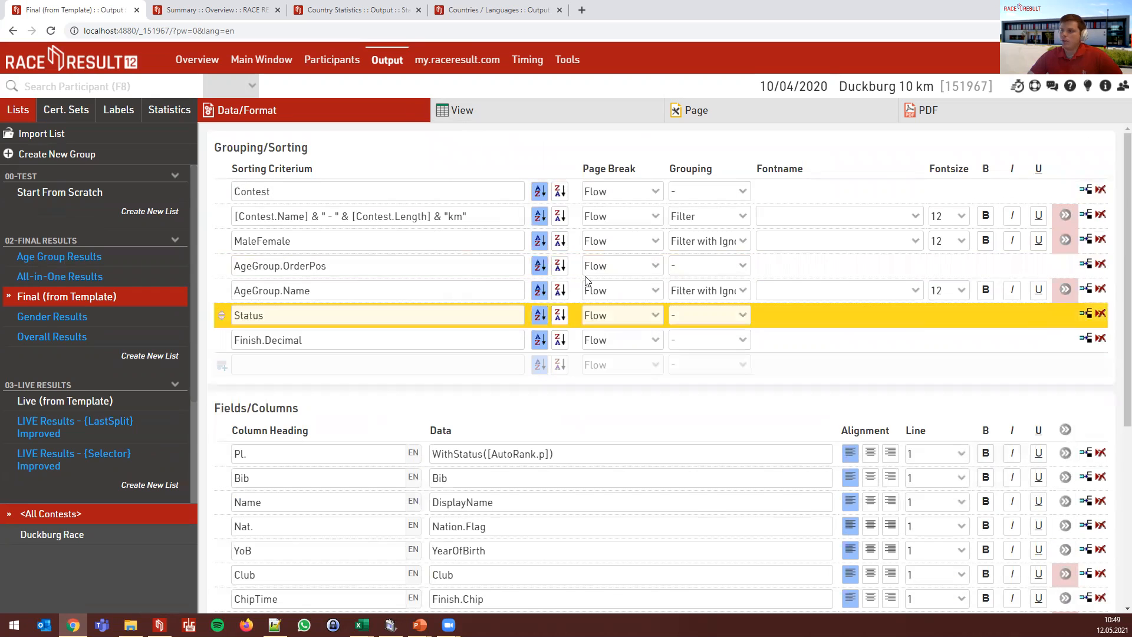
- Render the Final (from Template) list showing Duckburg Race - 10km results grouped by gender
{"action": "left_click", "coordinate": [488, 118]}
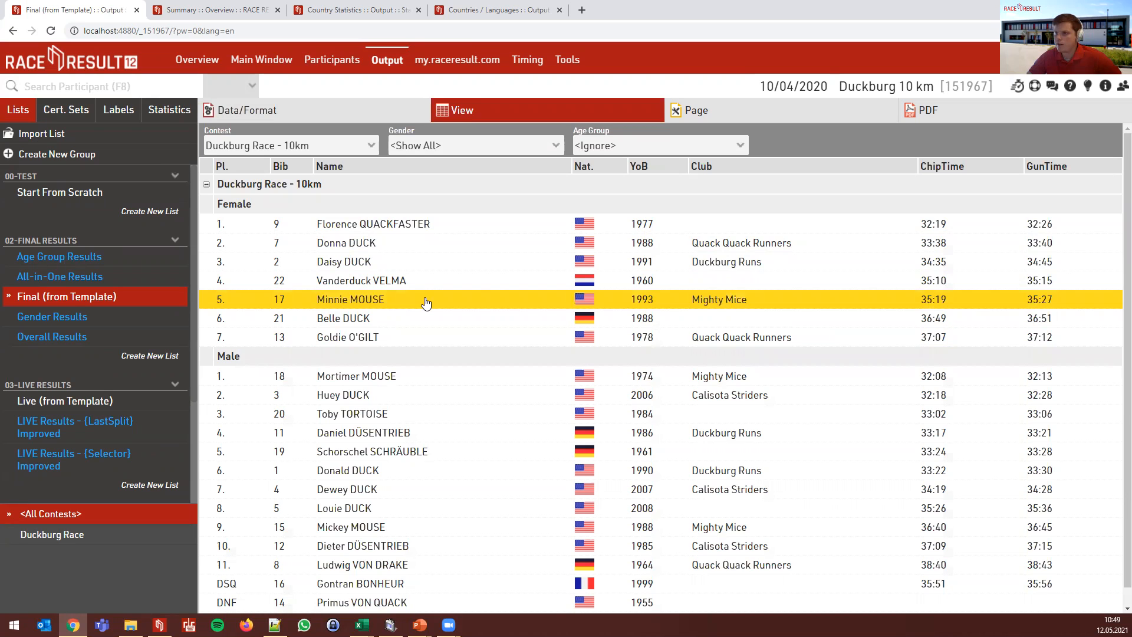
- Limit the list to 5 records and preview the overall top five with Gender set to <Ignore>
{"action": "left_click", "coordinate": [243, 111]}
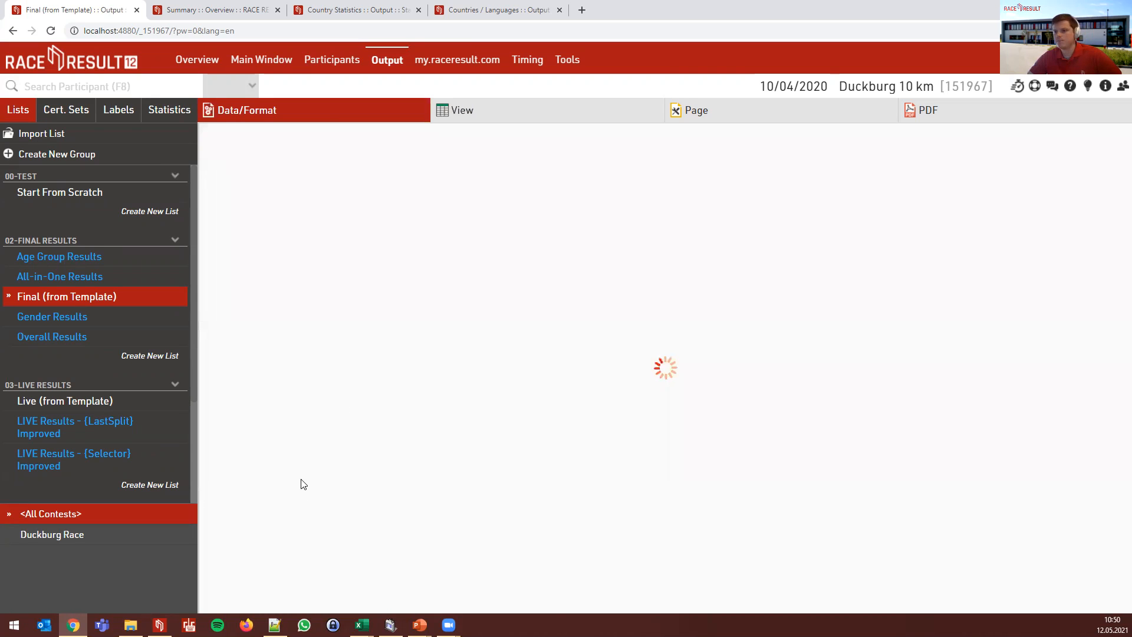
{"action": "scroll", "coordinate": [283, 442], "scroll_direction": "down", "scroll_amount": 5}
{"action": "left_click", "coordinate": [267, 440]}
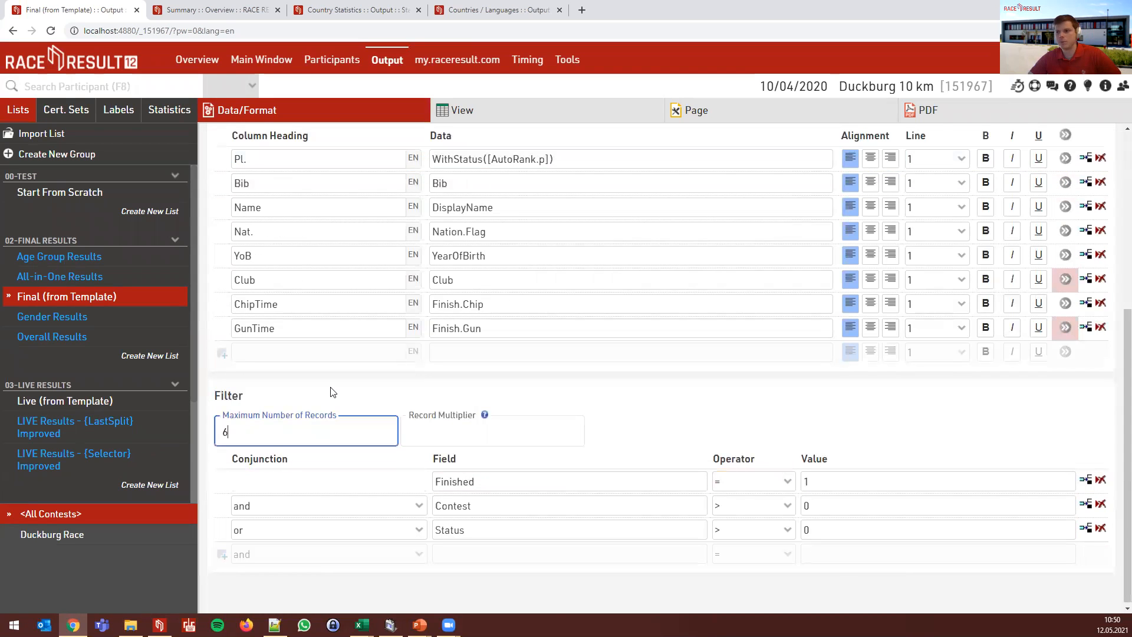
{"action": "type", "text": "5"}
{"action": "left_click", "coordinate": [524, 116]}
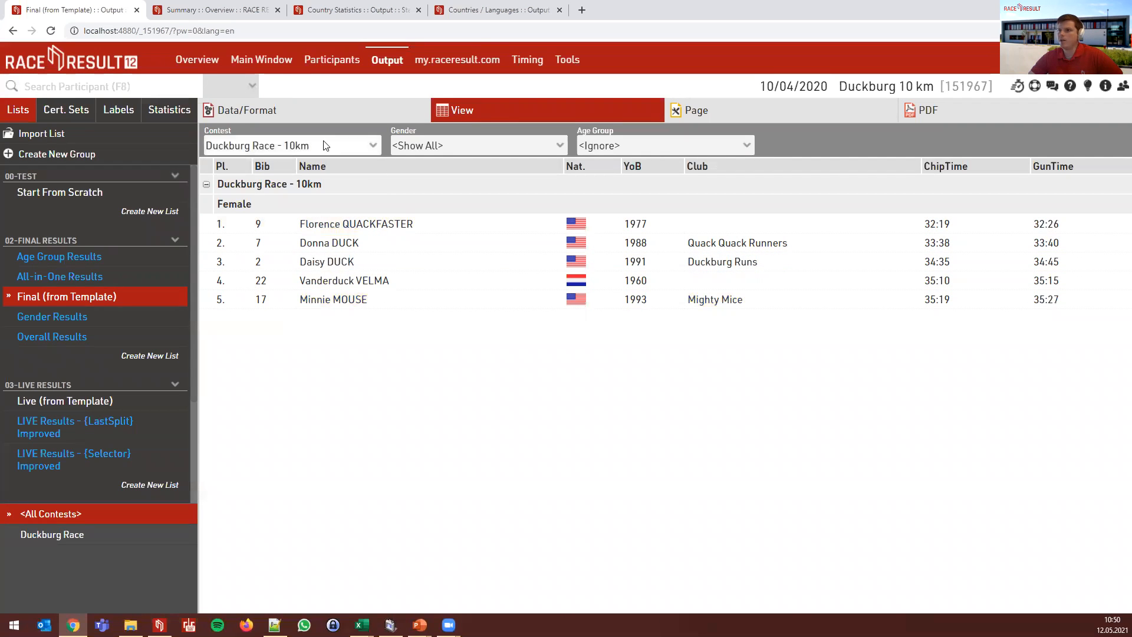
{"action": "left_click", "coordinate": [445, 145]}
{"action": "left_click", "coordinate": [443, 175]}
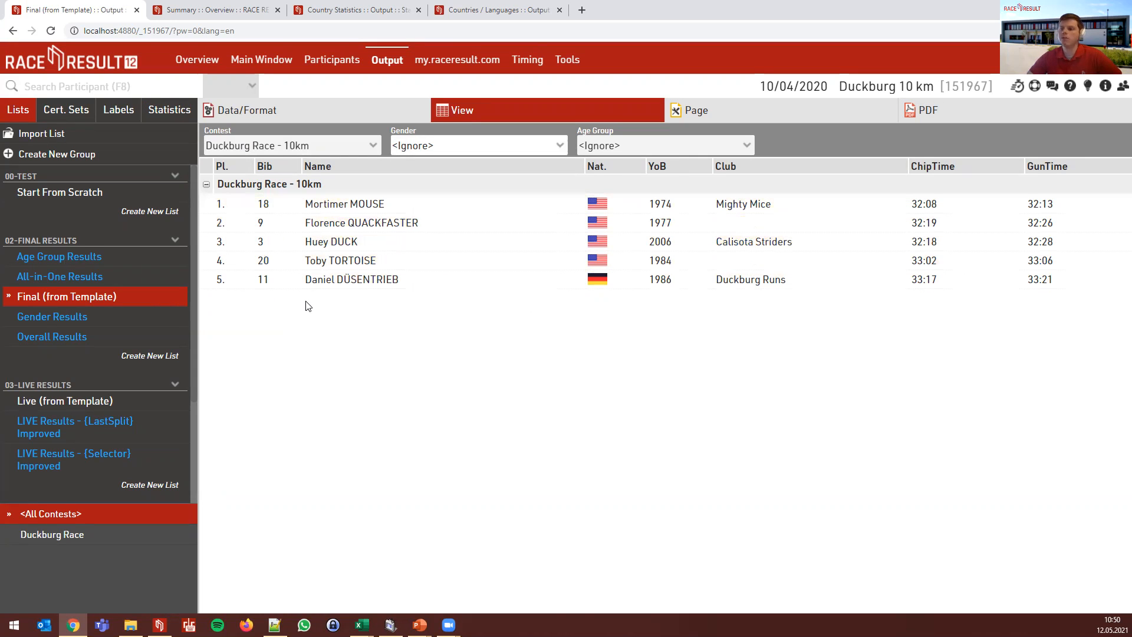
- Clear the Maximum Number of Records limit of 5 in Data/Format
{"action": "left_click", "coordinate": [288, 122]}
{"action": "left_click", "coordinate": [270, 435]}
{"action": "key", "text": "BackSpace"}
{"action": "left_click", "coordinate": [505, 395]}
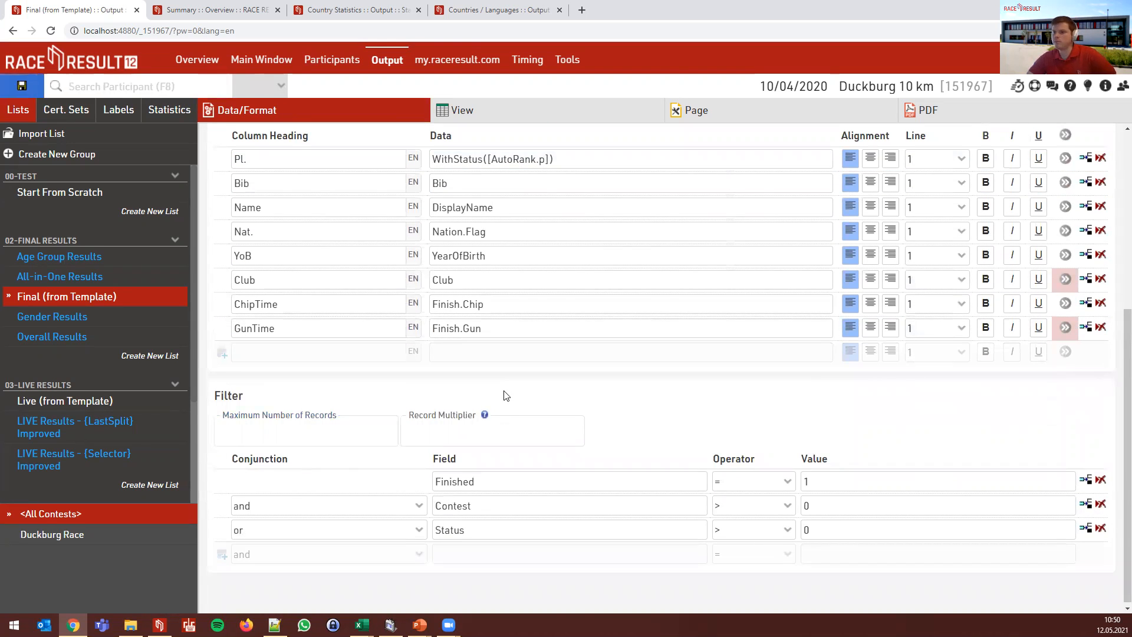
{"action": "left_click", "coordinate": [483, 437]}
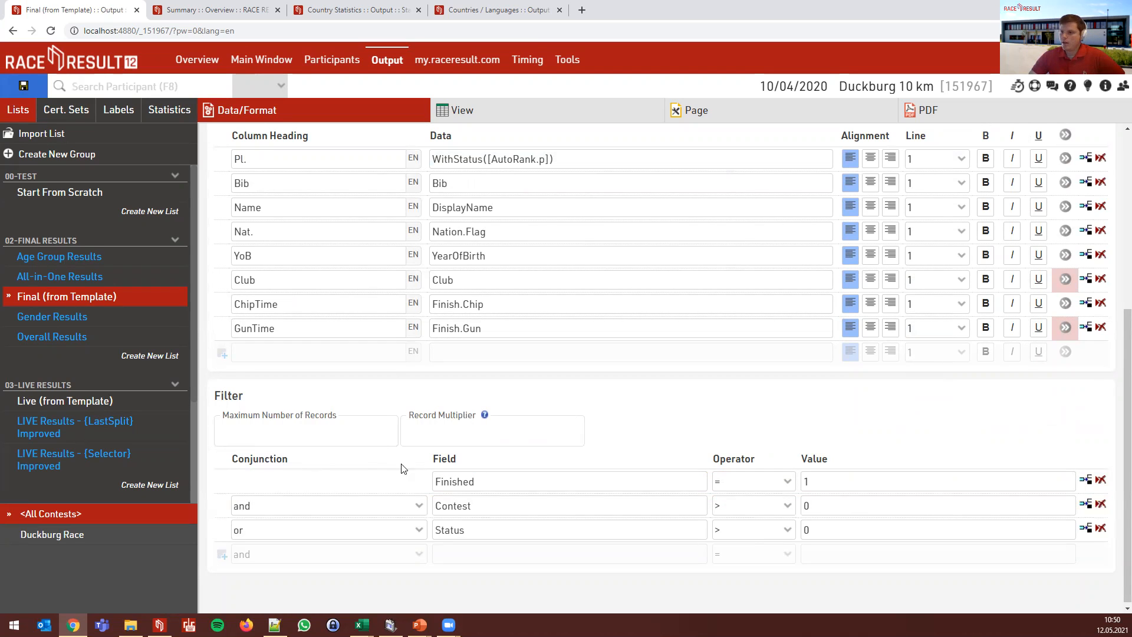
{"action": "left_click", "coordinate": [538, 479]}
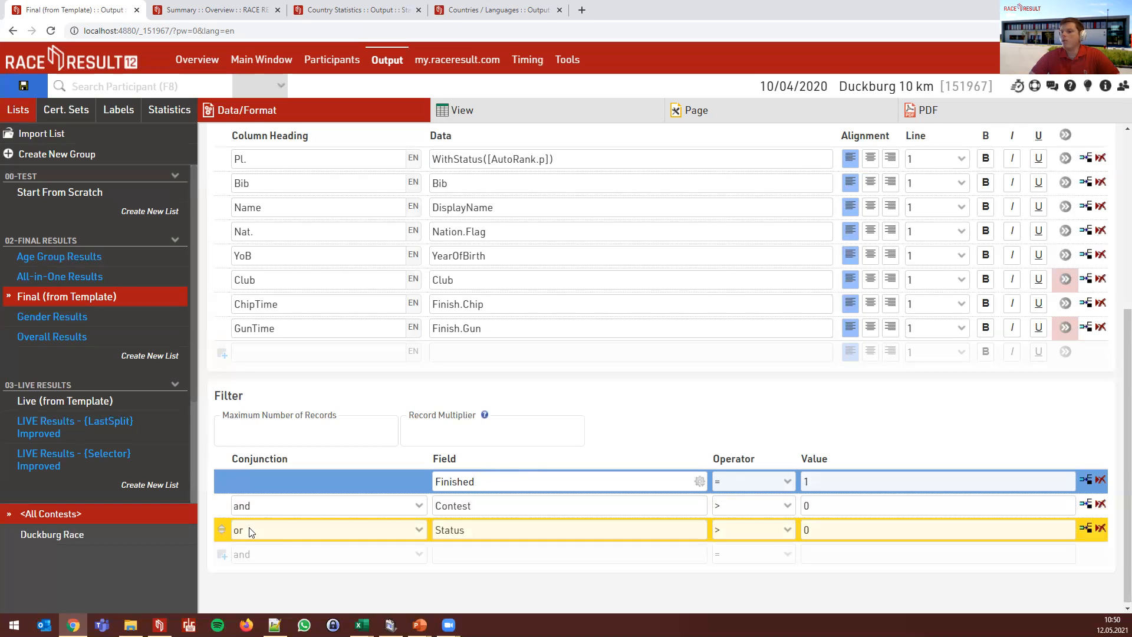
{"action": "left_click", "coordinate": [324, 527]}
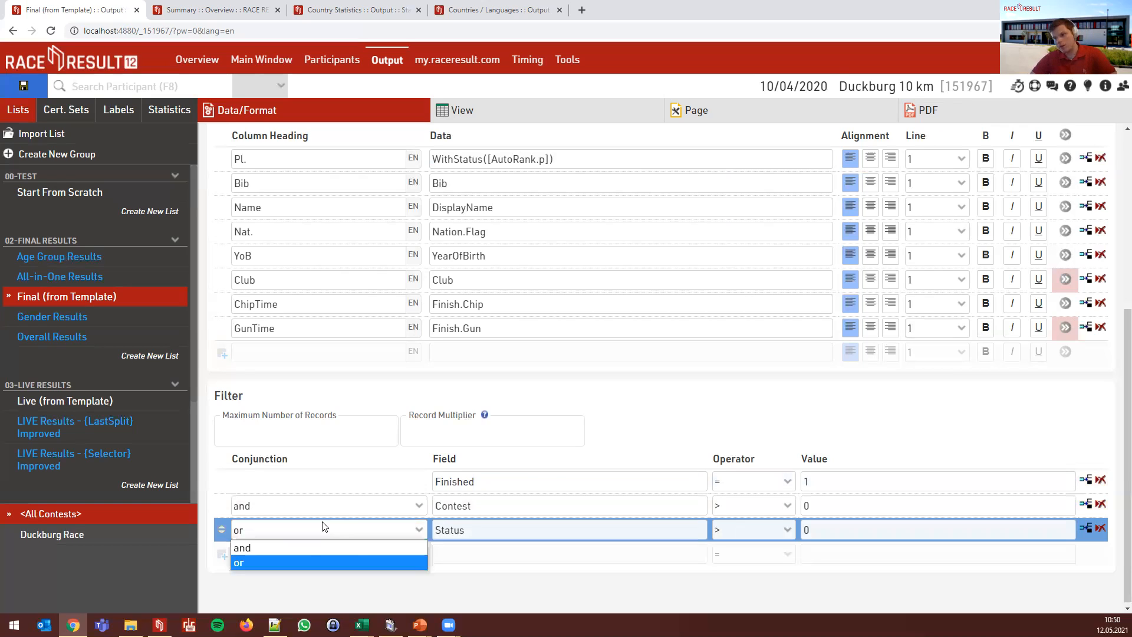
{"action": "left_click", "coordinate": [323, 527]}
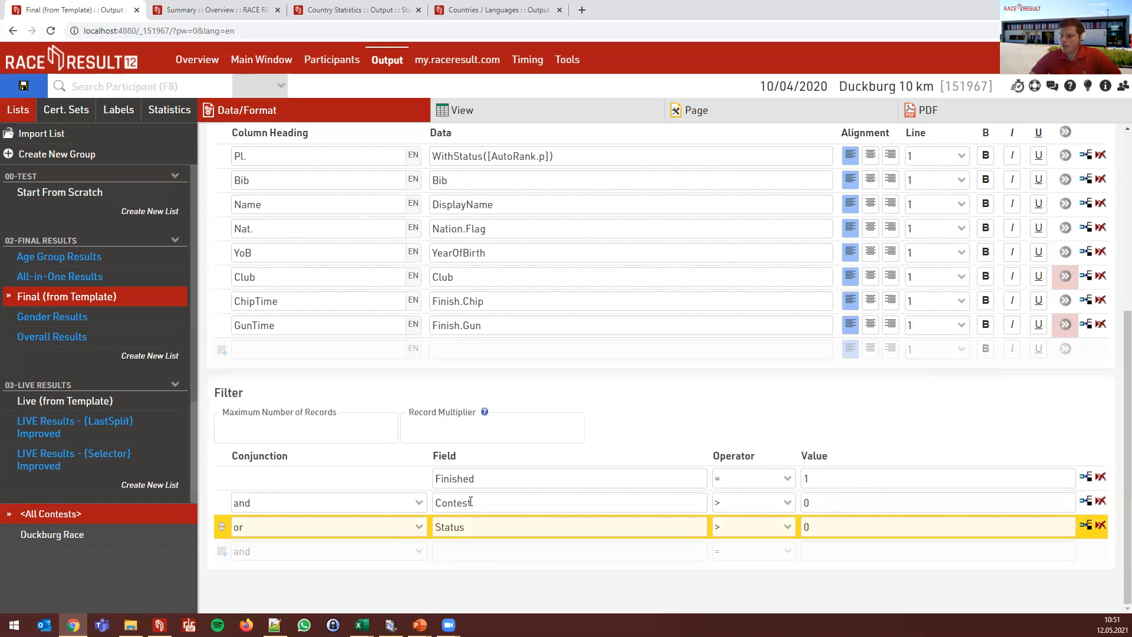
- Enter ([Finished]=1 AND [Contest]>0) OR [Status]>0 as a new filter row's expression
{"action": "left_click", "coordinate": [462, 548]}
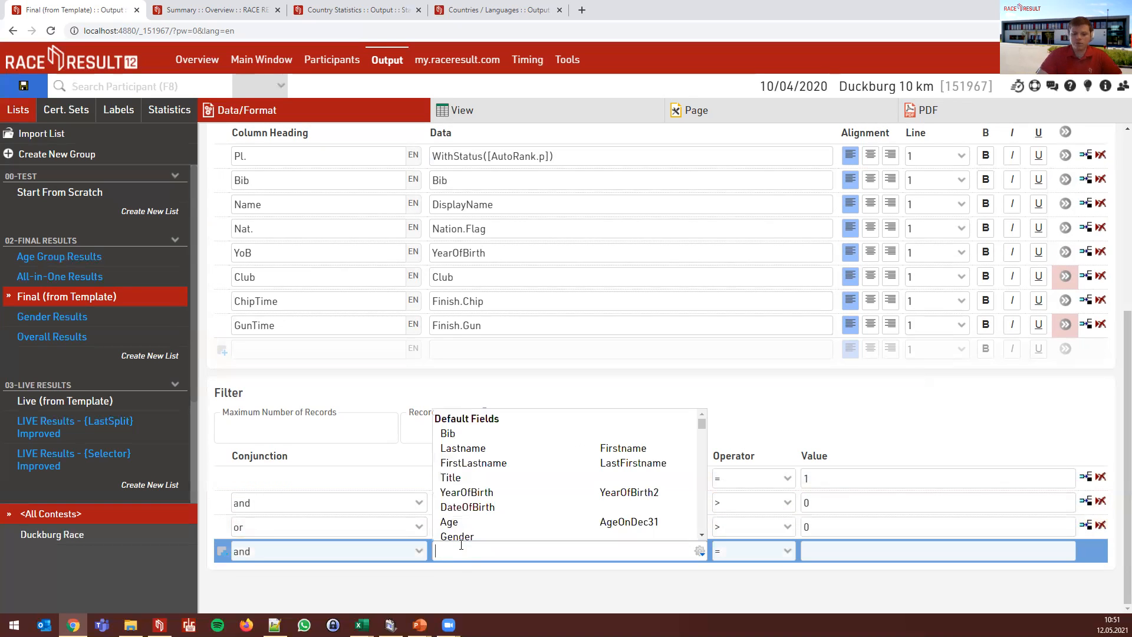
{"action": "type", "text": "([Finished]=1"}
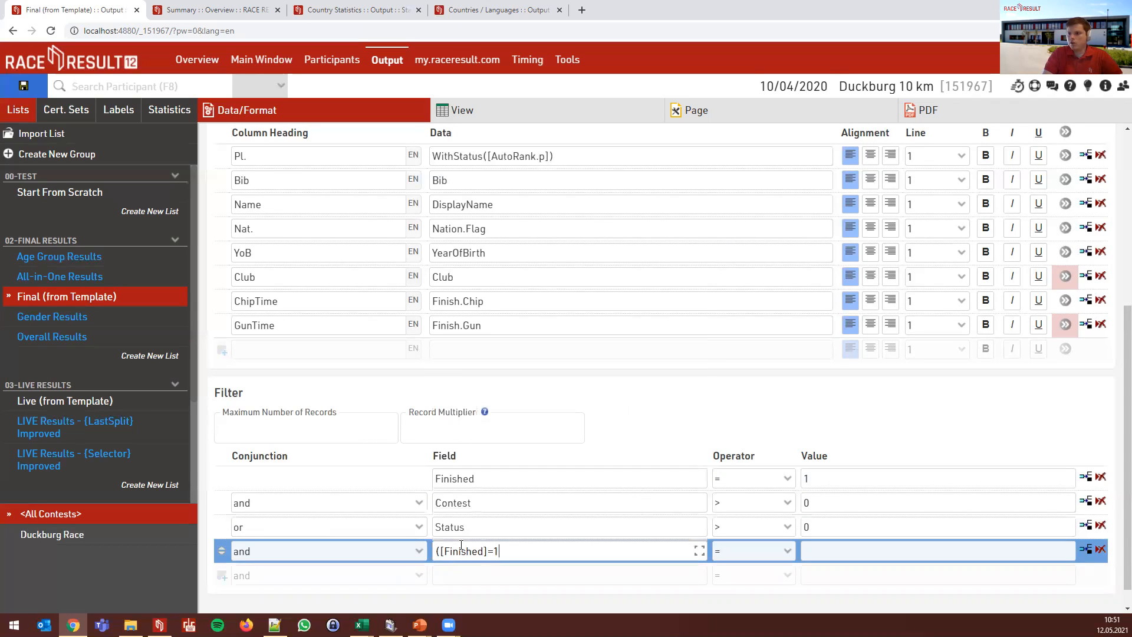
{"action": "type", "text": " AND ["}
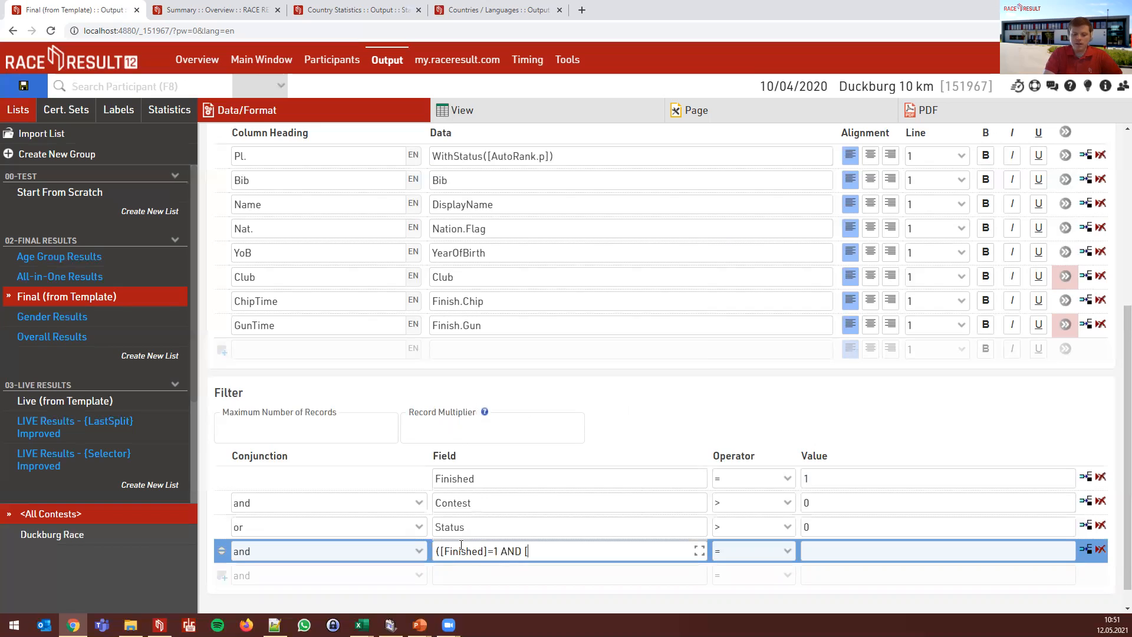
{"action": "type", "text": "Contest]>0"}
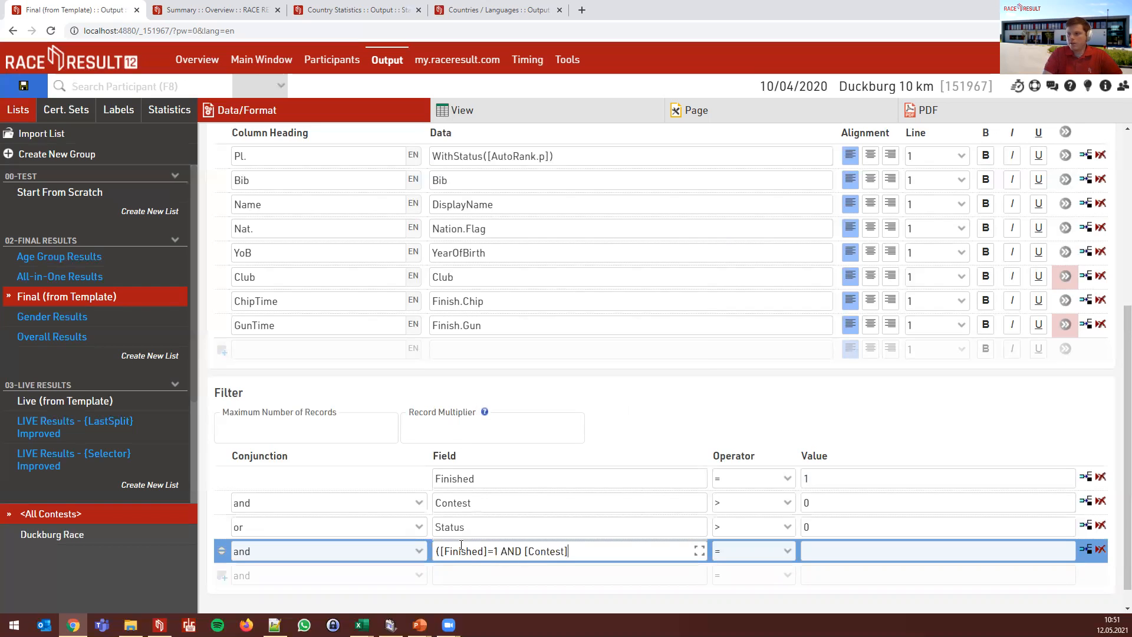
{"action": "type", "text": ") OR"}
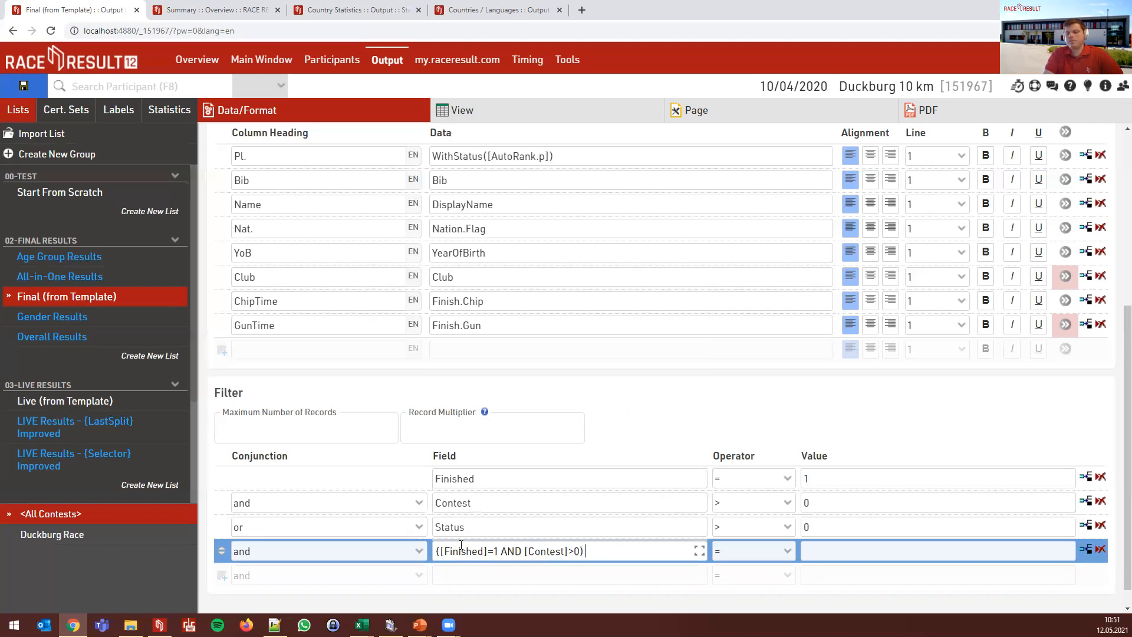
{"action": "key", "text": "Left"}
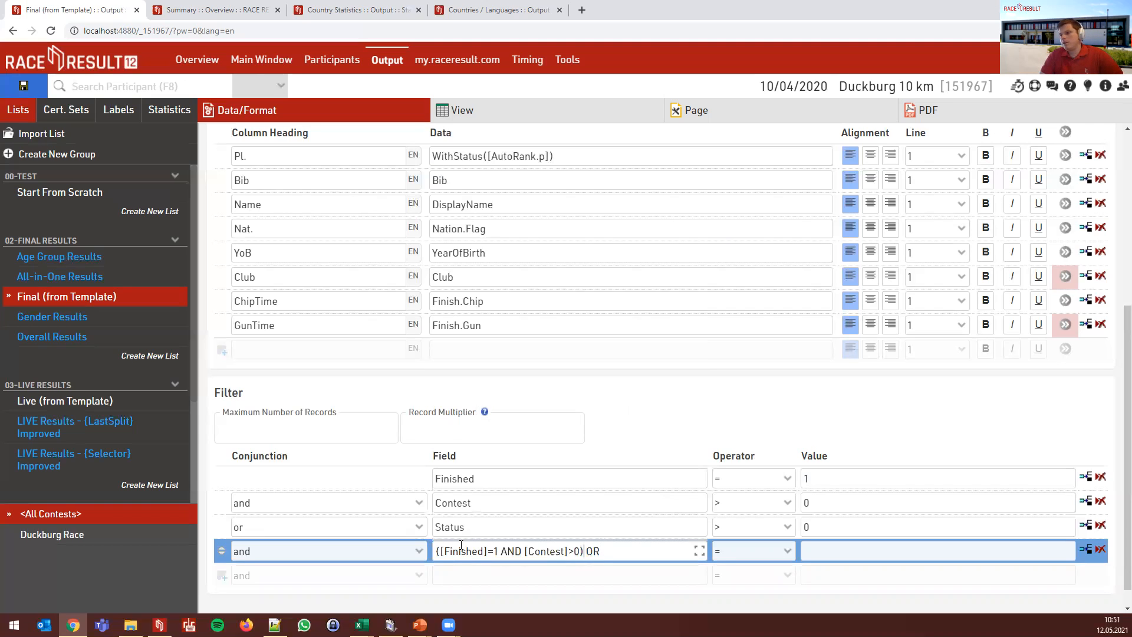
{"action": "type", "text": "[Status]>0"}
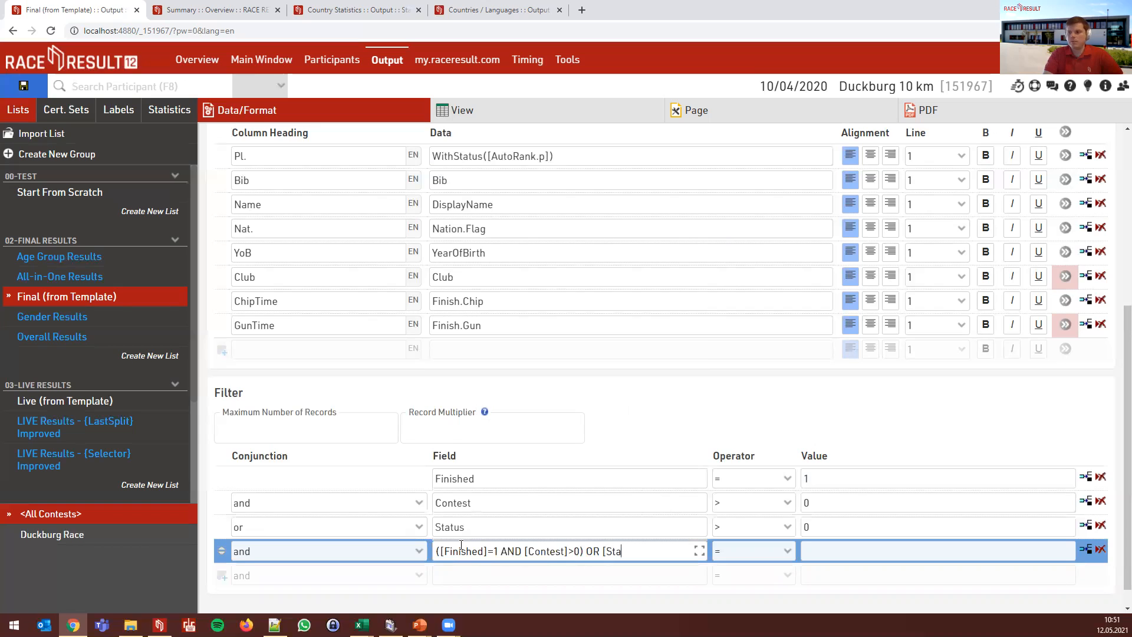
{"action": "key", "text": "ctrl+shift+Left"}
{"action": "key", "text": "ctrl+shift+Left"}
{"action": "key", "text": "ctrl+shift+Left"}
{"action": "key", "text": "ctrl+shift+Right"}
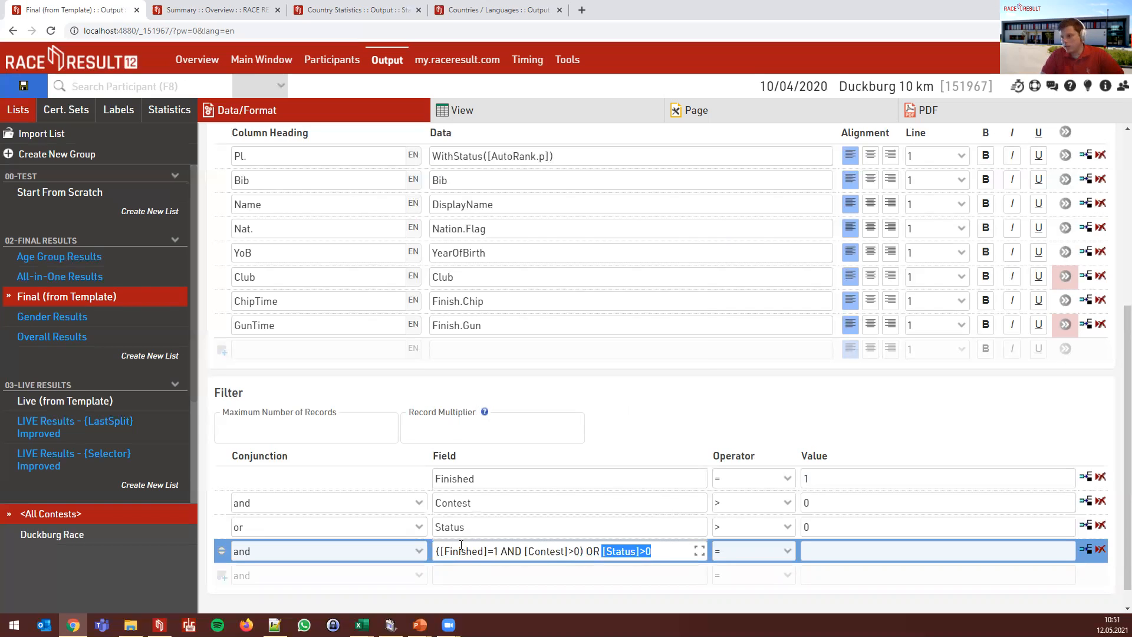
{"action": "key", "text": "Left"}
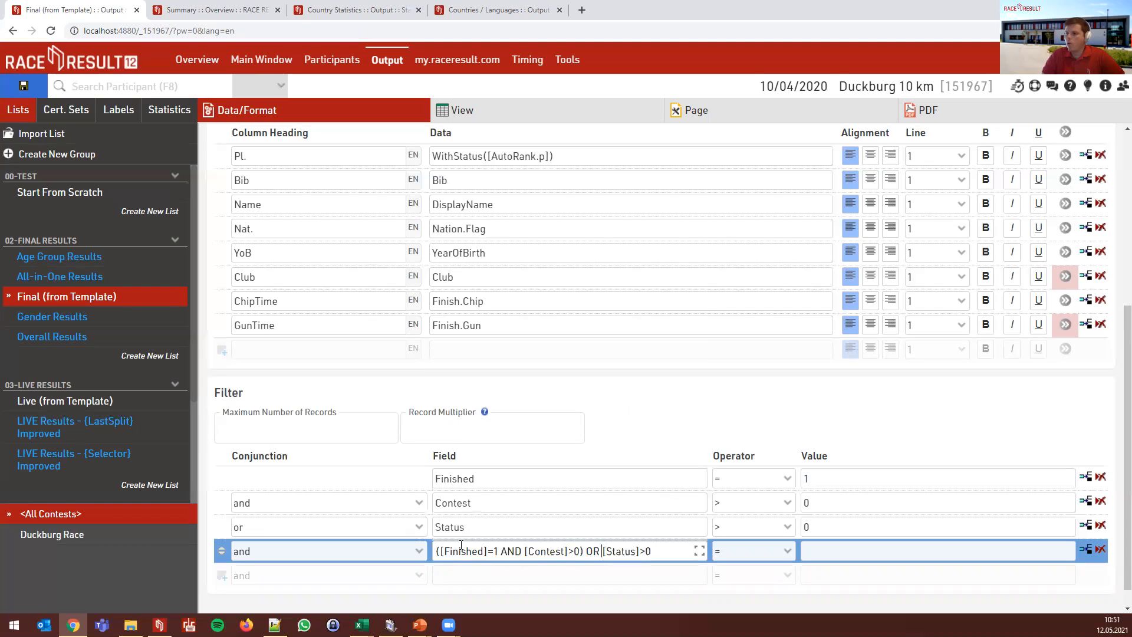
{"action": "key", "text": "shift+Home"}
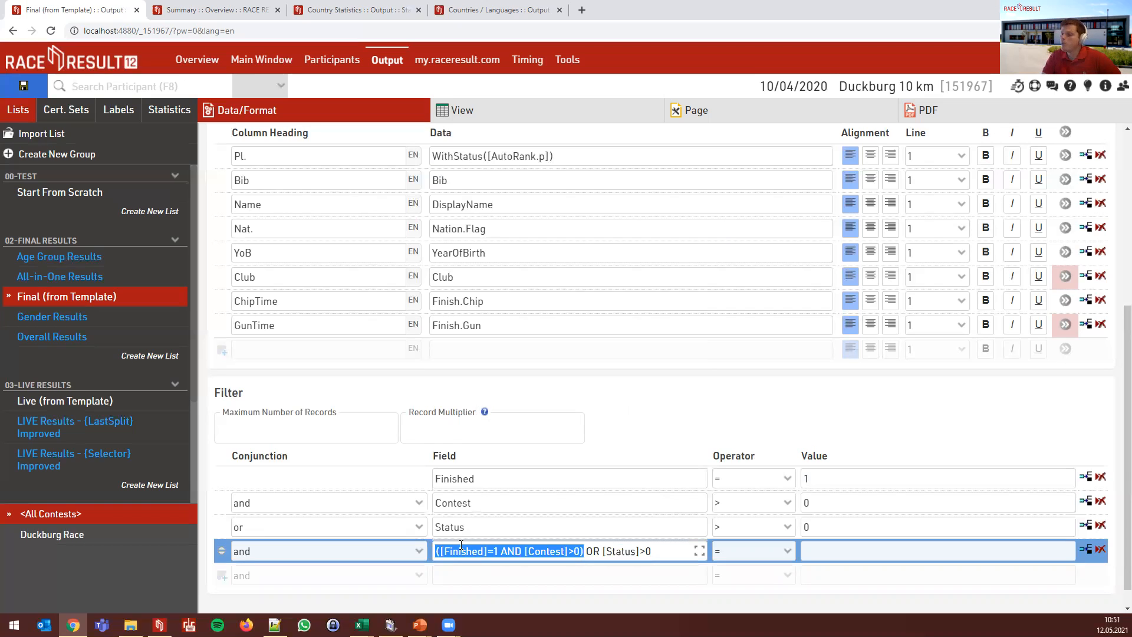
{"action": "key", "text": "End"}
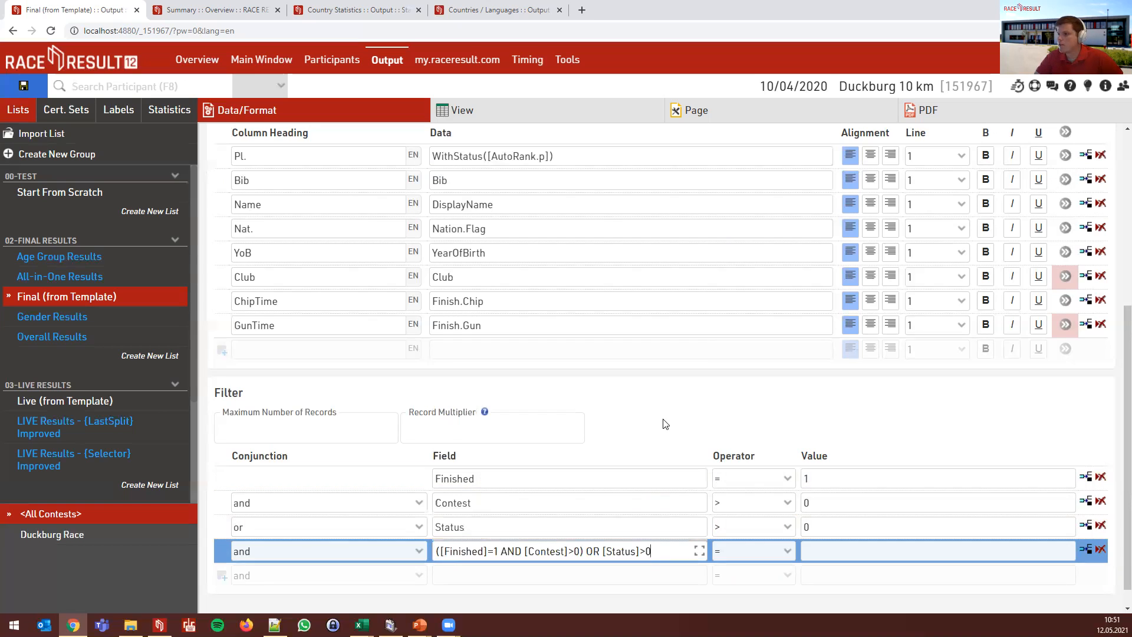
{"action": "left_click", "coordinate": [663, 420]}
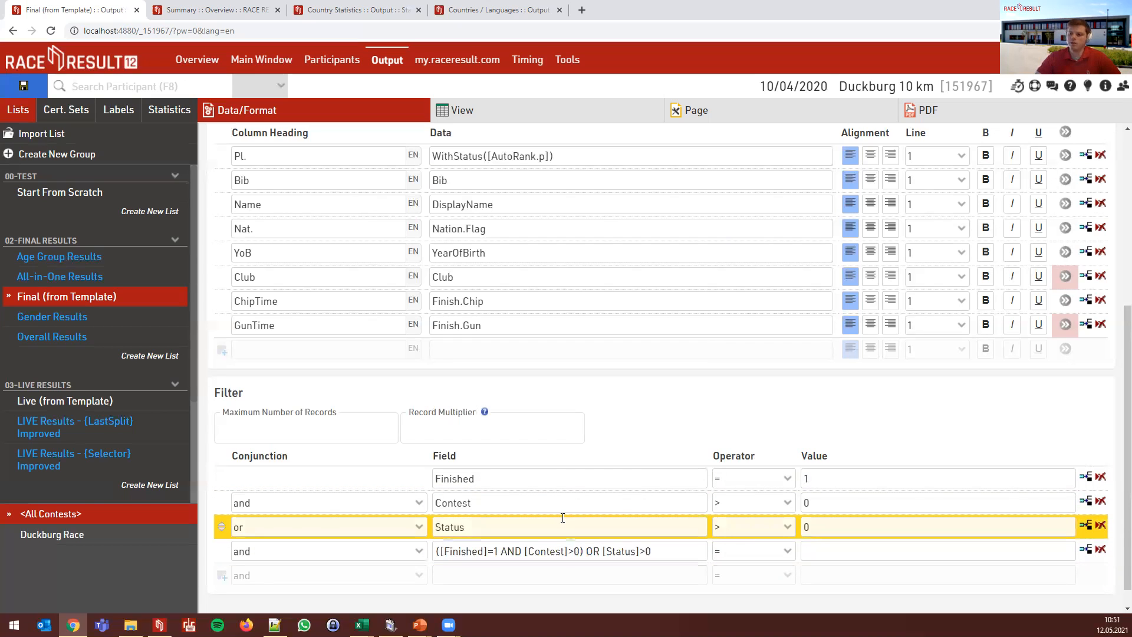
- Change the fourth condition to Contest > 0
{"action": "triple_click", "coordinate": [534, 547]}
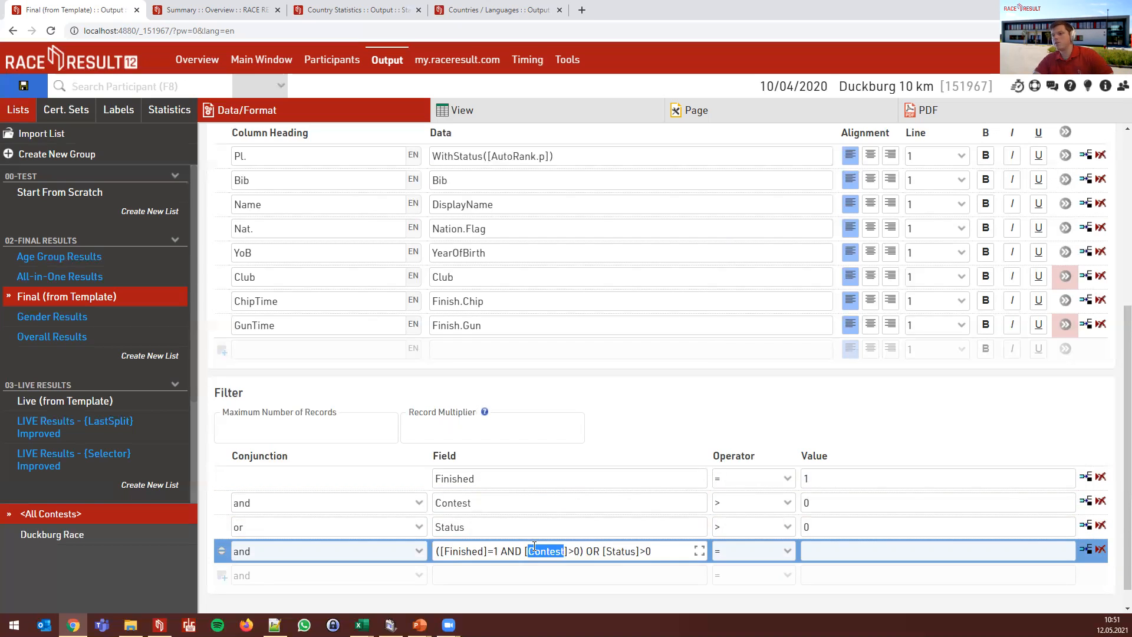
{"action": "type", "text": "Contest"}
{"action": "key", "text": "Tab"}
{"action": "key", "text": "Tab"}
{"action": "type", "text": "0"}
{"action": "left_click", "coordinate": [646, 393]}
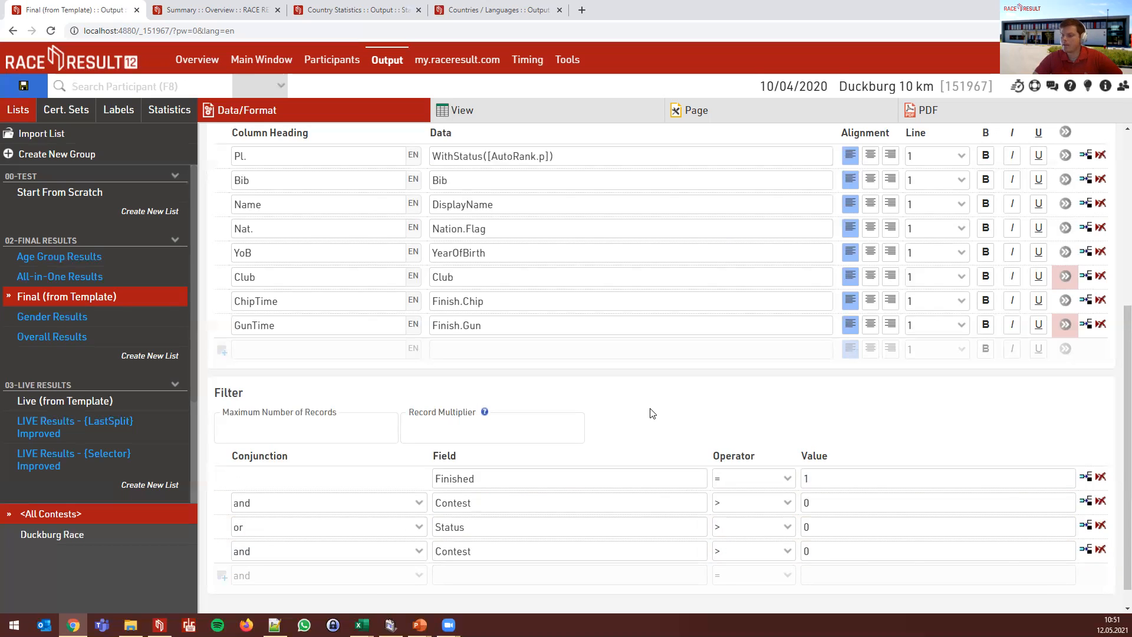
- Rewrite the first filter field as ([Finished]=1 AND [Contest]>0) OR ([Status]>0 AND [Contest]>0)
{"action": "left_click", "coordinate": [491, 478]}
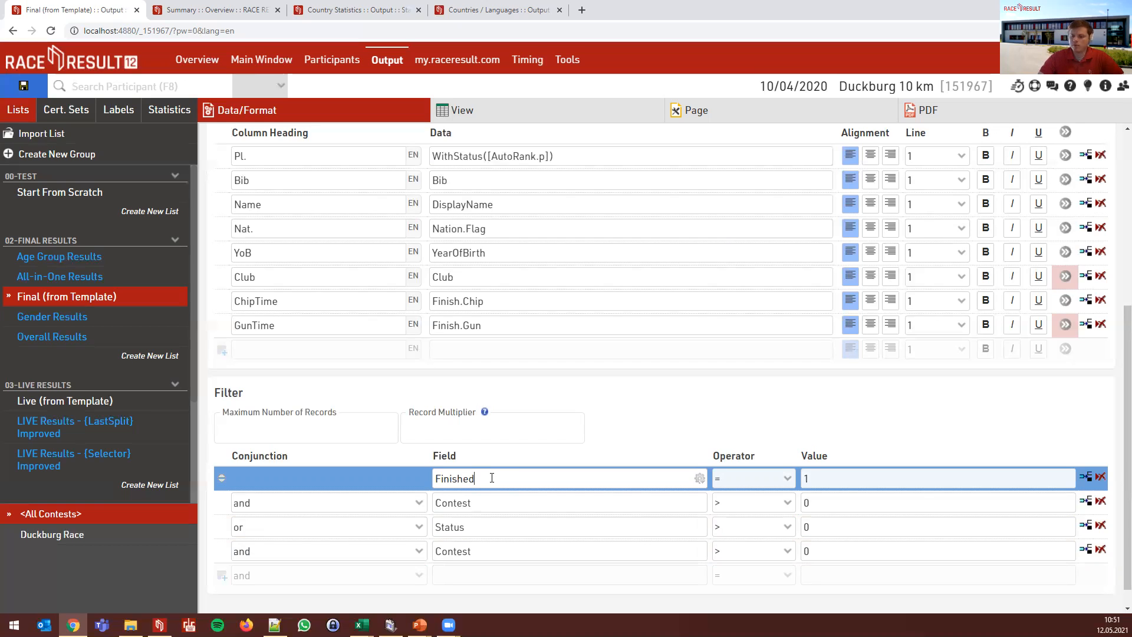
{"action": "type", "text": "[Finished]"}
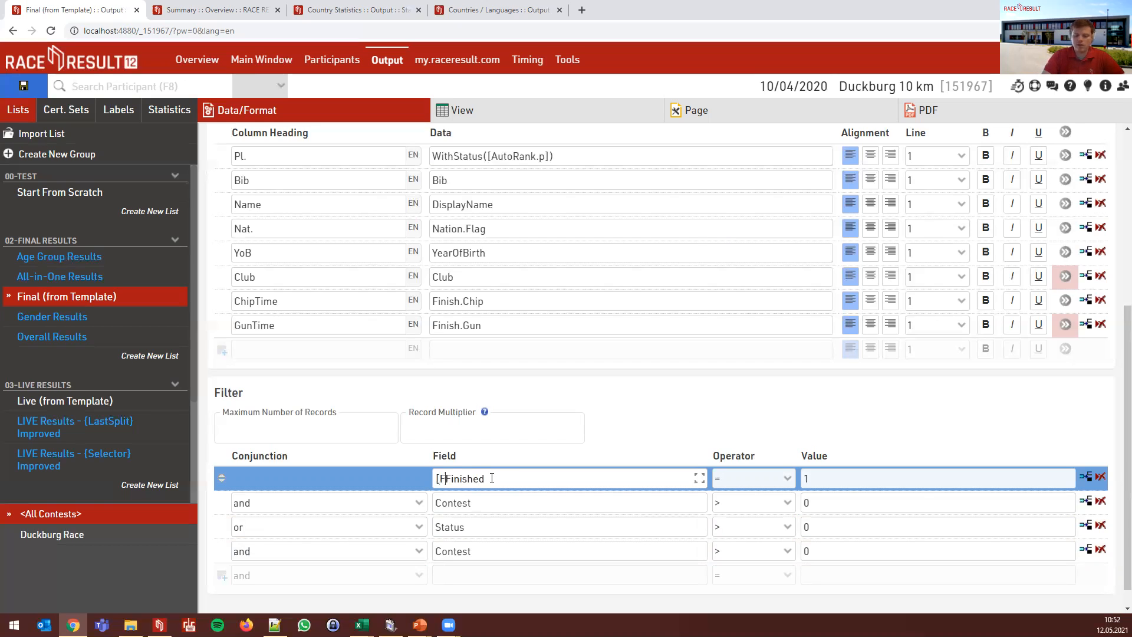
{"action": "type", "text": "=1 AM"}
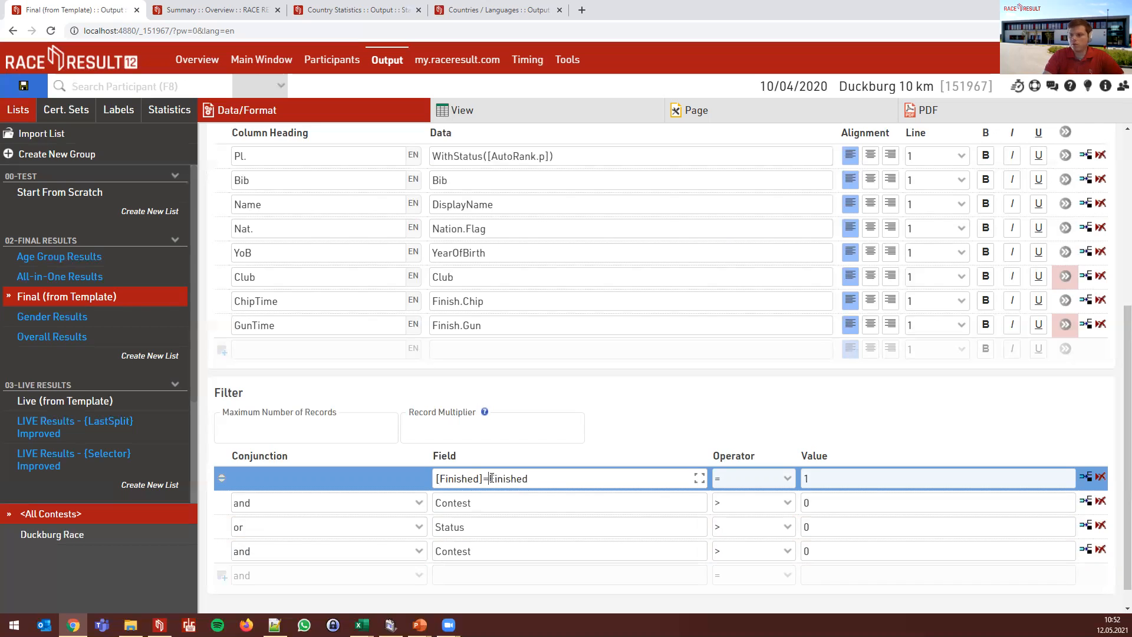
{"action": "type", "text": "D [Contest]"}
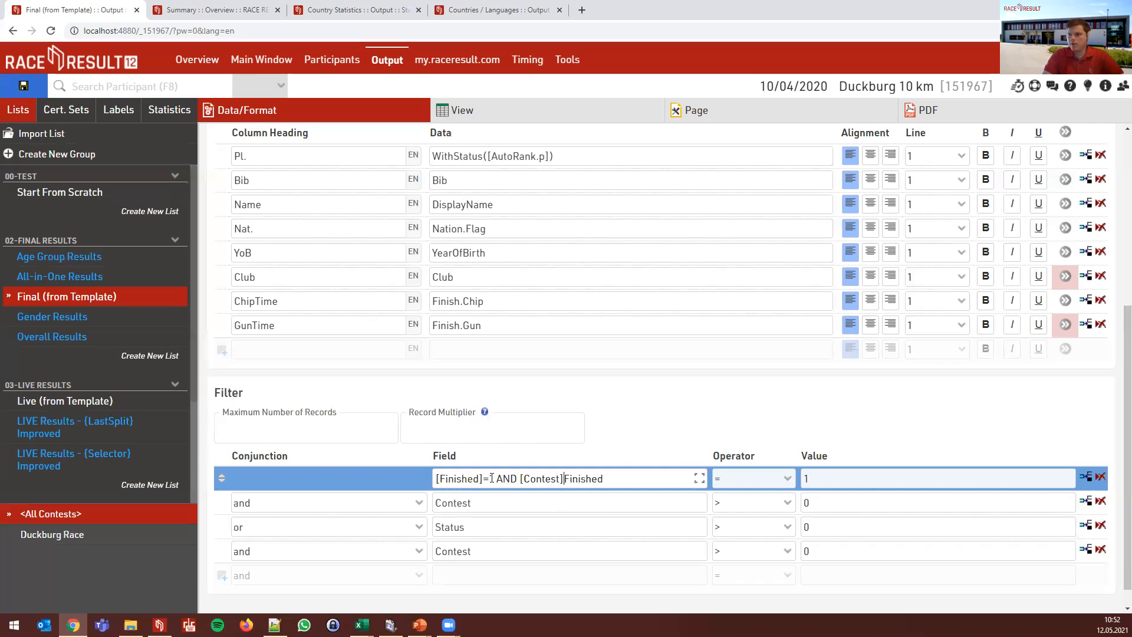
{"action": "type", "text": ">0"}
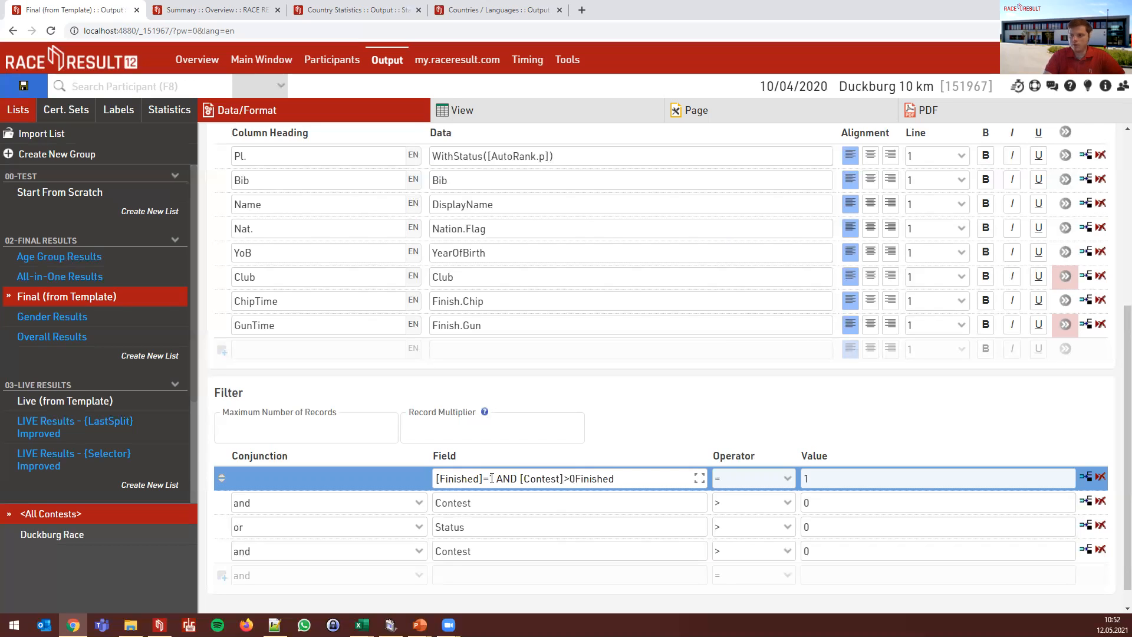
{"action": "type", "text": ")"}
{"action": "key", "text": "Home"}
{"action": "type", "text": "("}
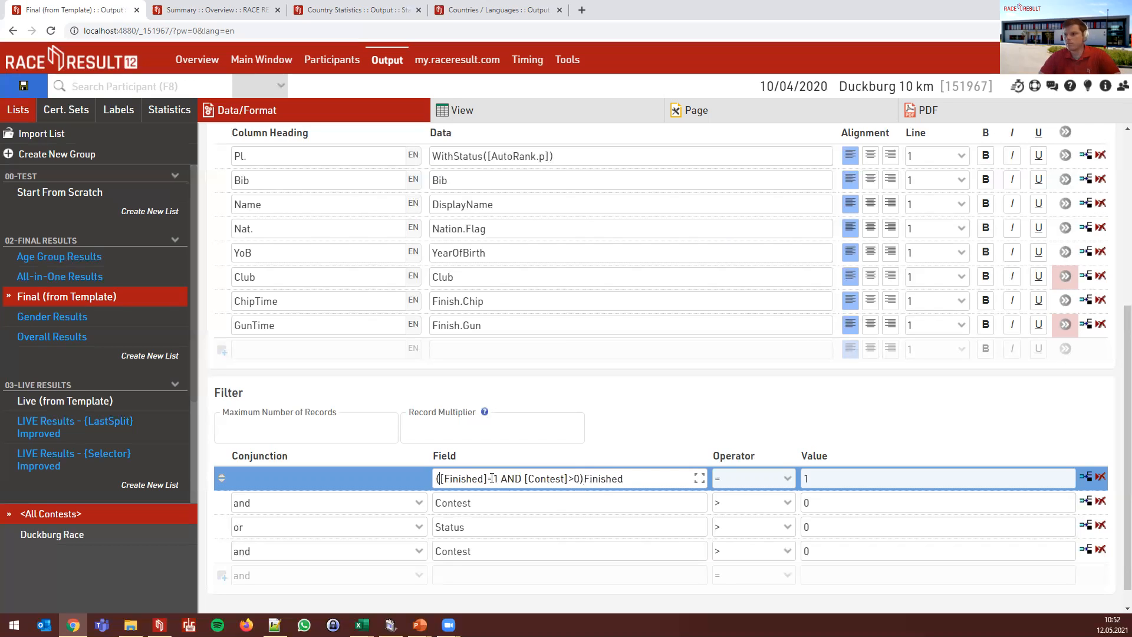
{"action": "double_click", "coordinate": [590, 477]}
{"action": "key", "text": "BackSpace"}
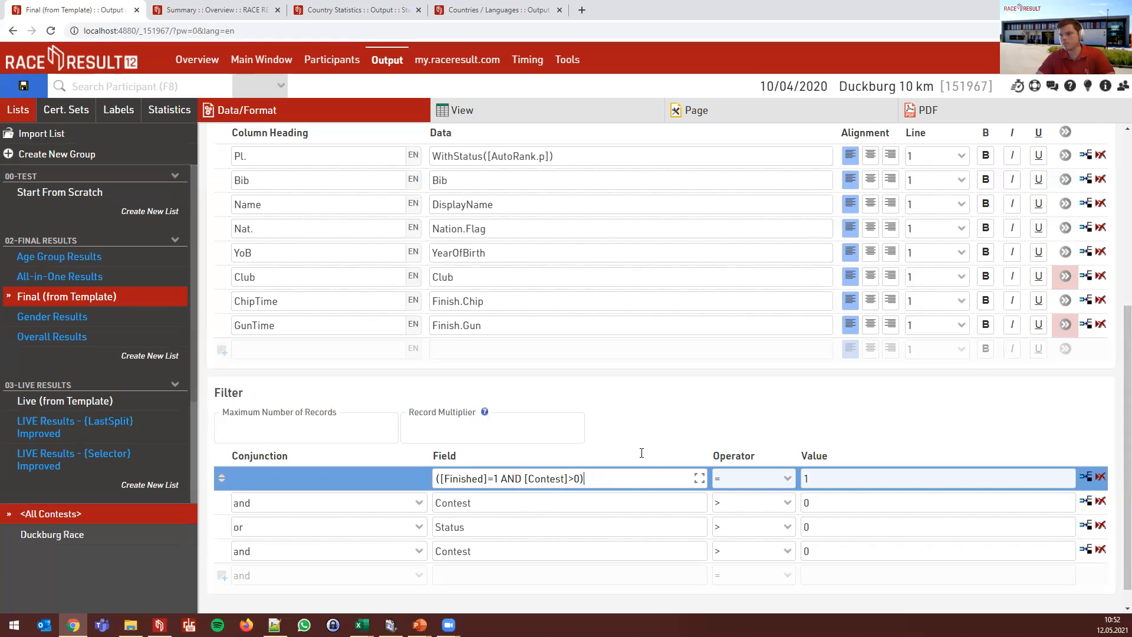
{"action": "type", "text": "OR (Statis"}
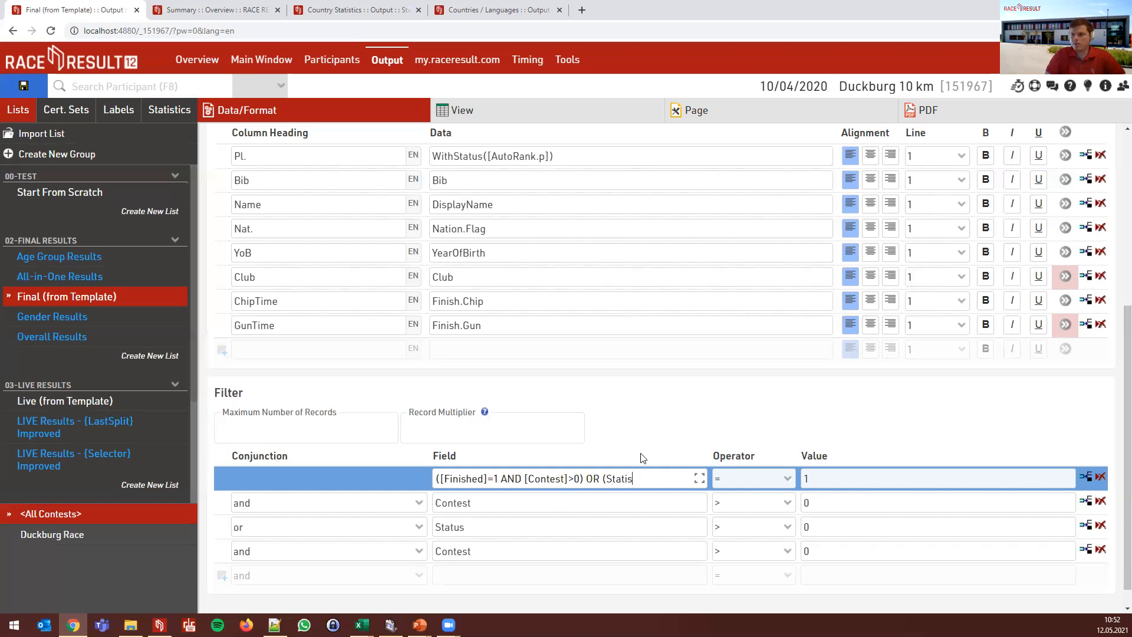
{"action": "type", "text": "["}
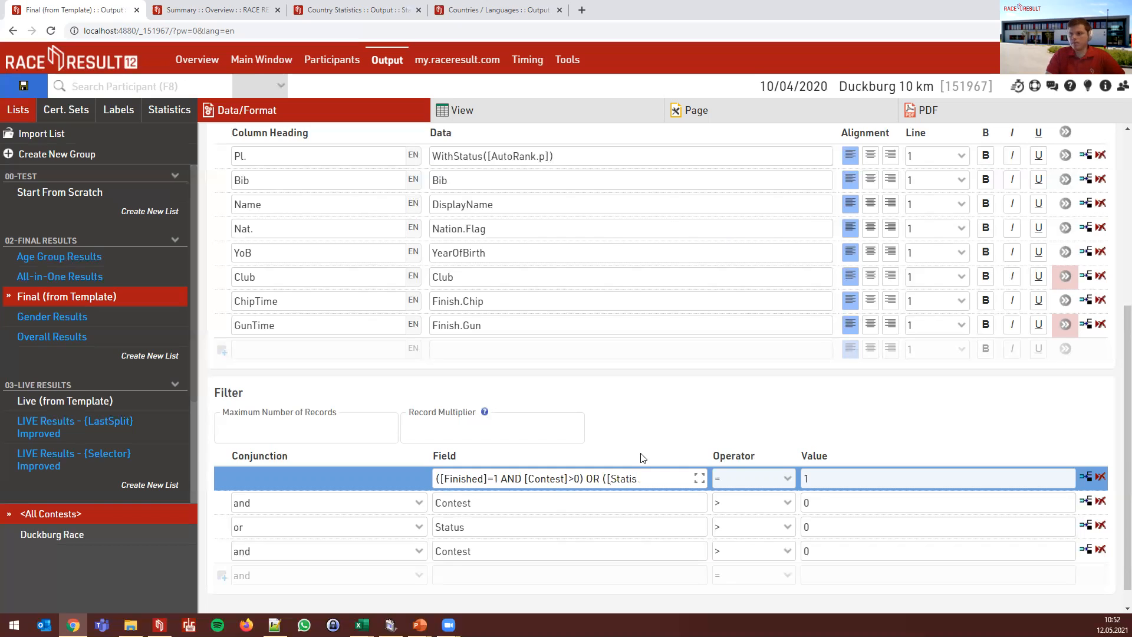
{"action": "key", "text": "BackSpace"}
{"action": "type", "text": "us]>0 AND [Contest]"}
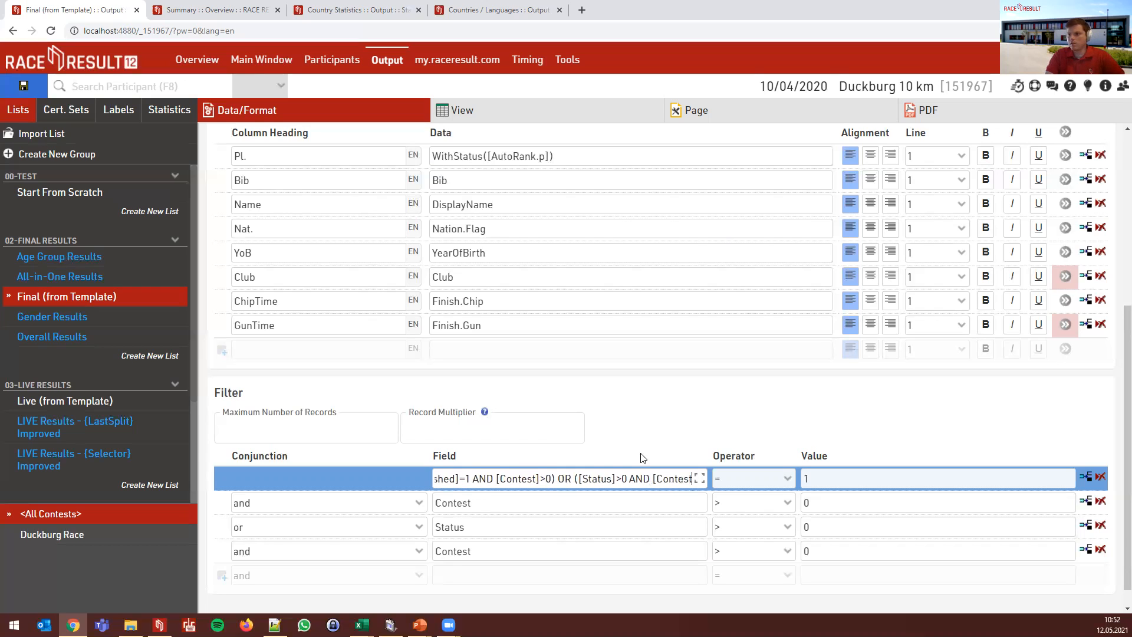
{"action": "type", "text": ">0"}
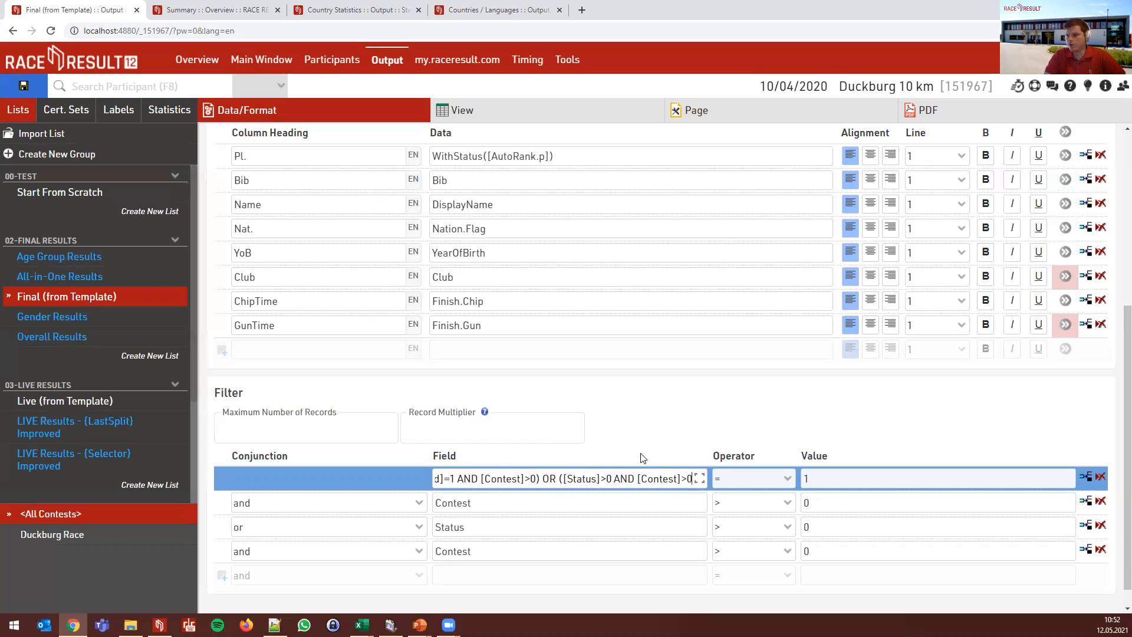
{"action": "type", "text": ")"}
- Wrap that expression in if(...;1;0), then select the whole formula
{"action": "key", "text": "Tab"}
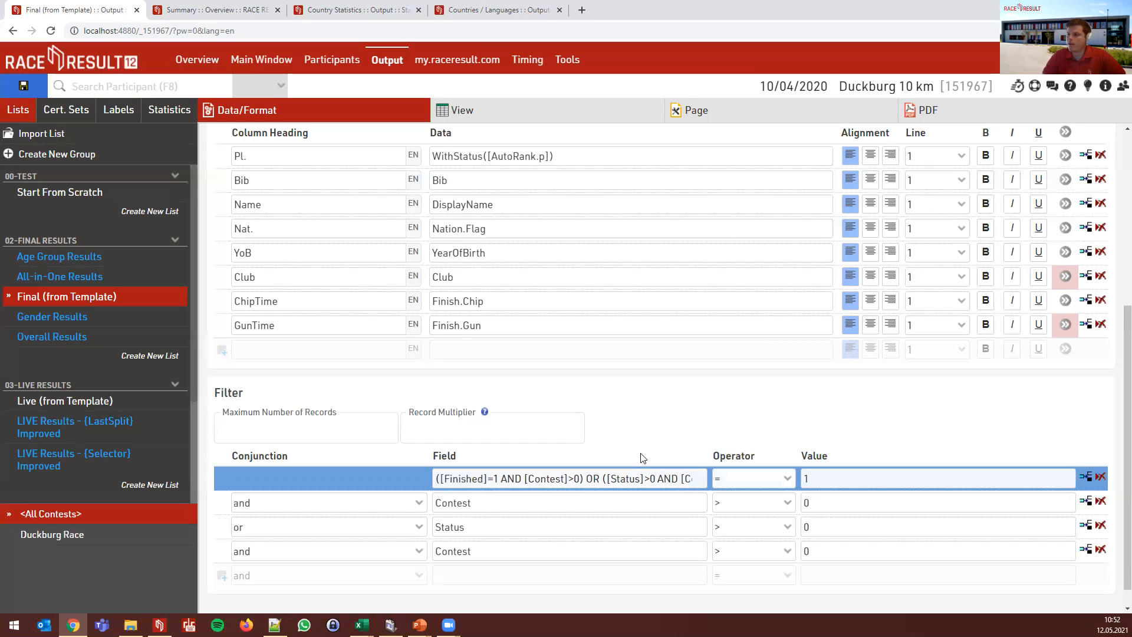
{"action": "key", "text": "shift+Tab"}
{"action": "key", "text": "Home"}
{"action": "type", "text": "if("}
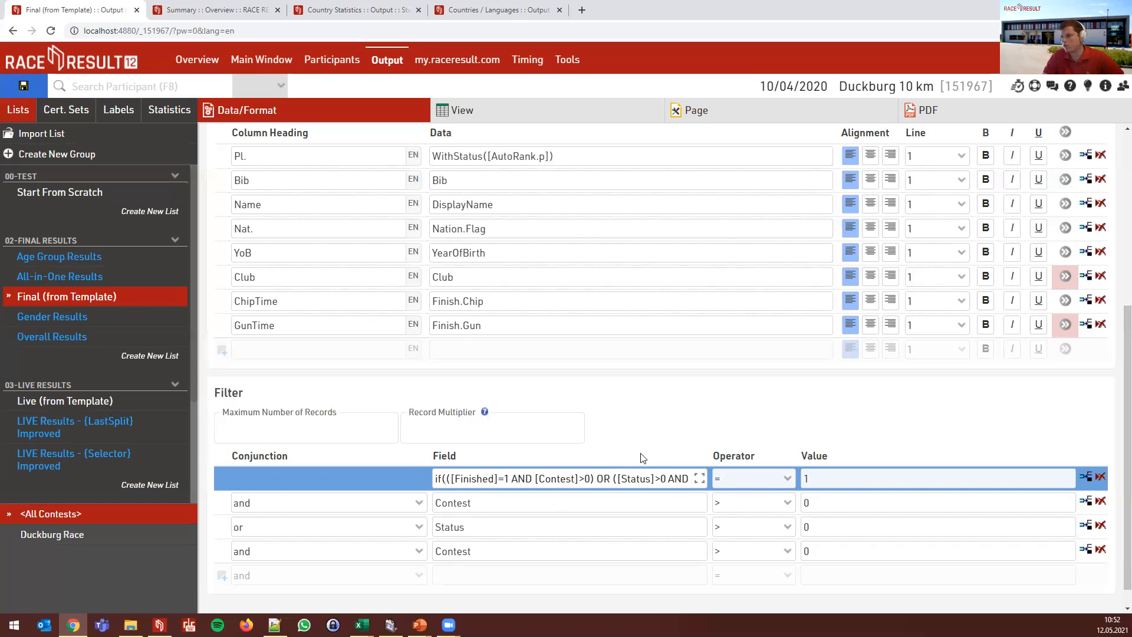
{"action": "key", "text": "End"}
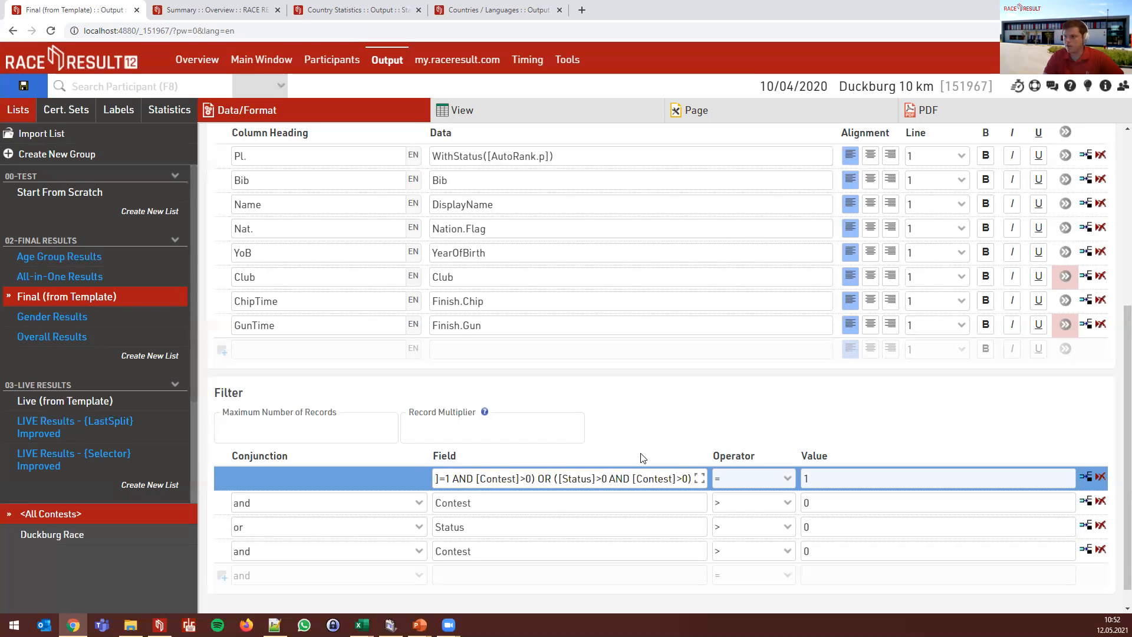
{"action": "type", "text": ";"}
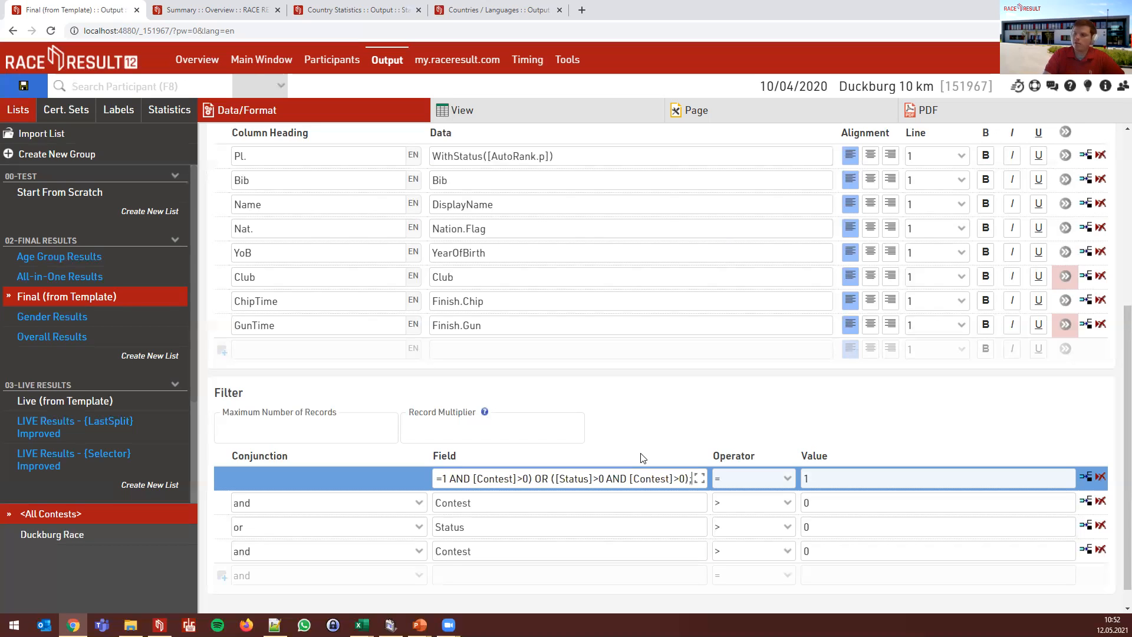
{"action": "type", "text": "1;0)"}
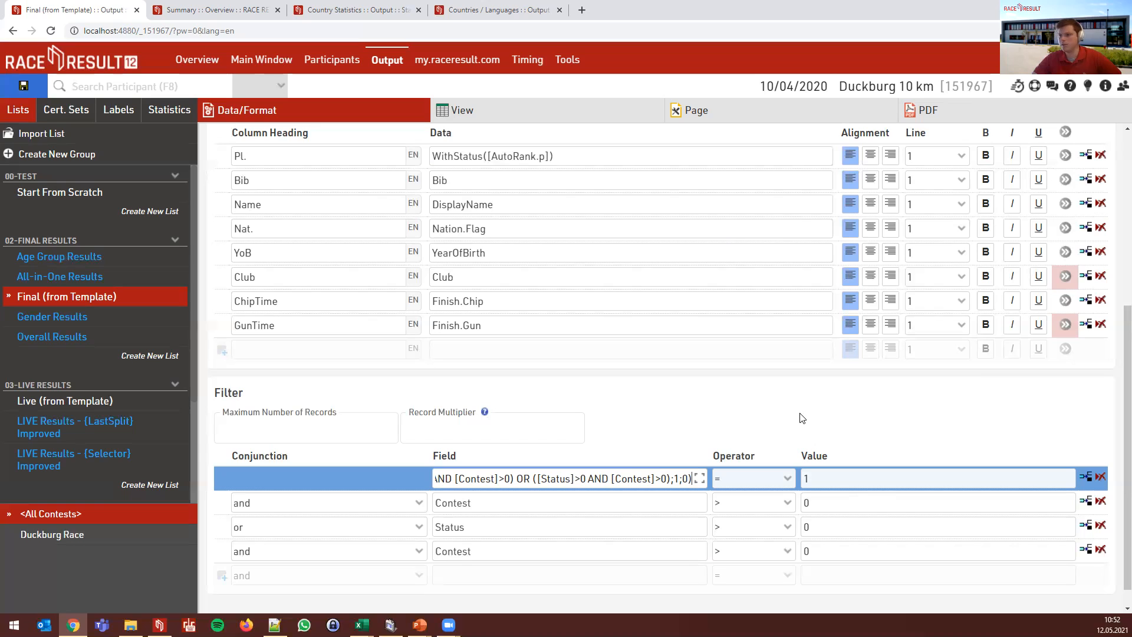
{"action": "key", "text": "ctrl+a"}
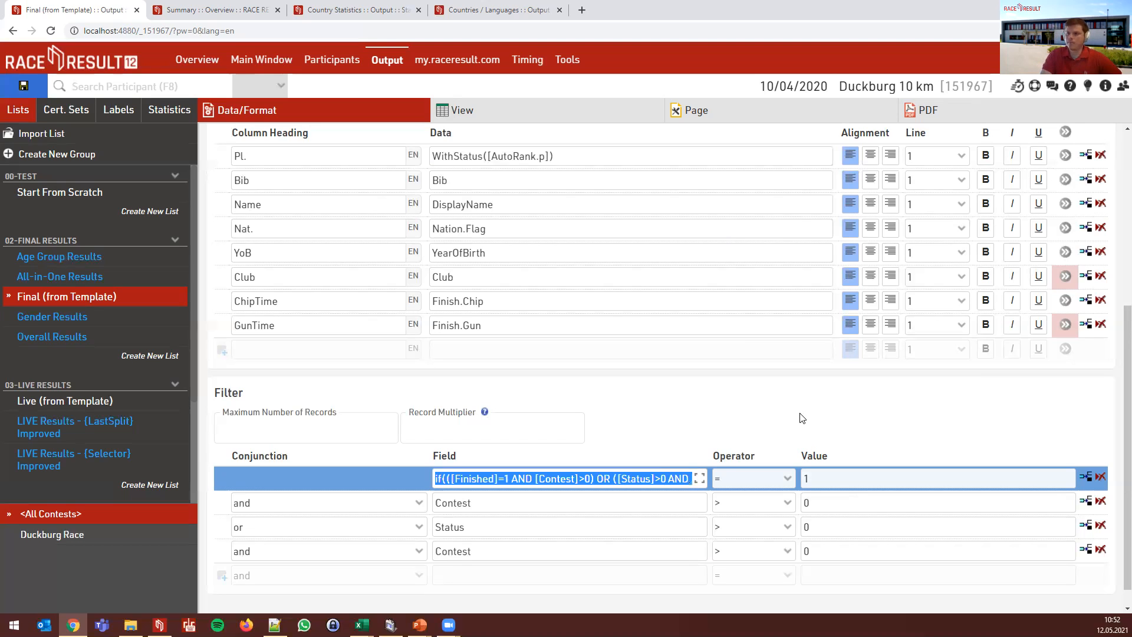
- Restore the first condition to Finished, keep the and/or conjunctions, and delete the Contest > 0 row
{"action": "type", "text": "Finished"}
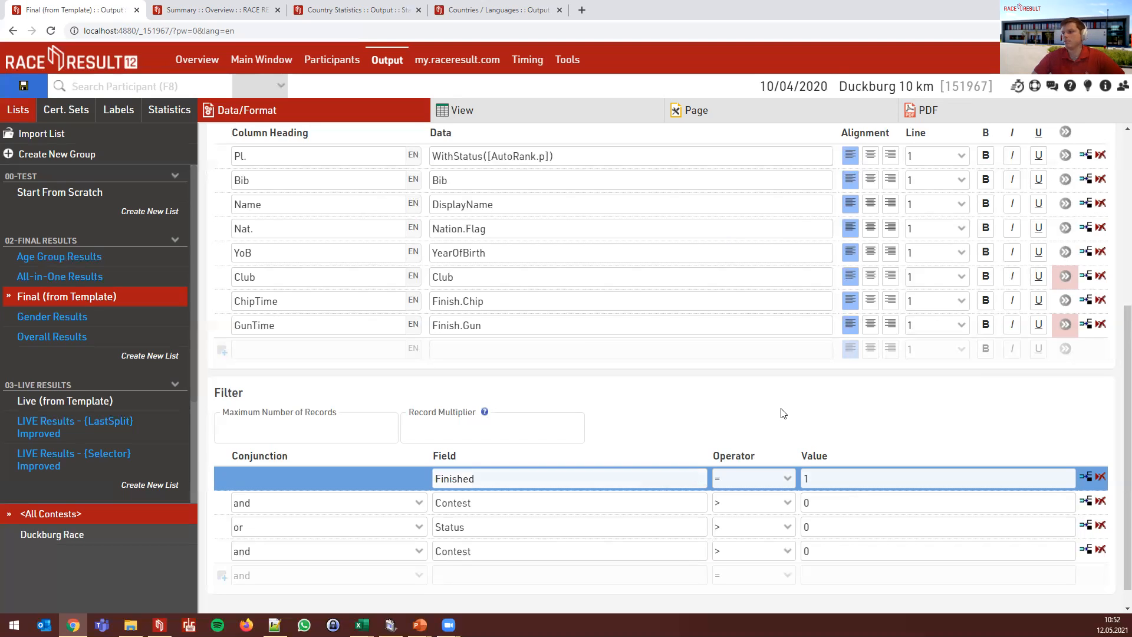
{"action": "left_click", "coordinate": [784, 413]}
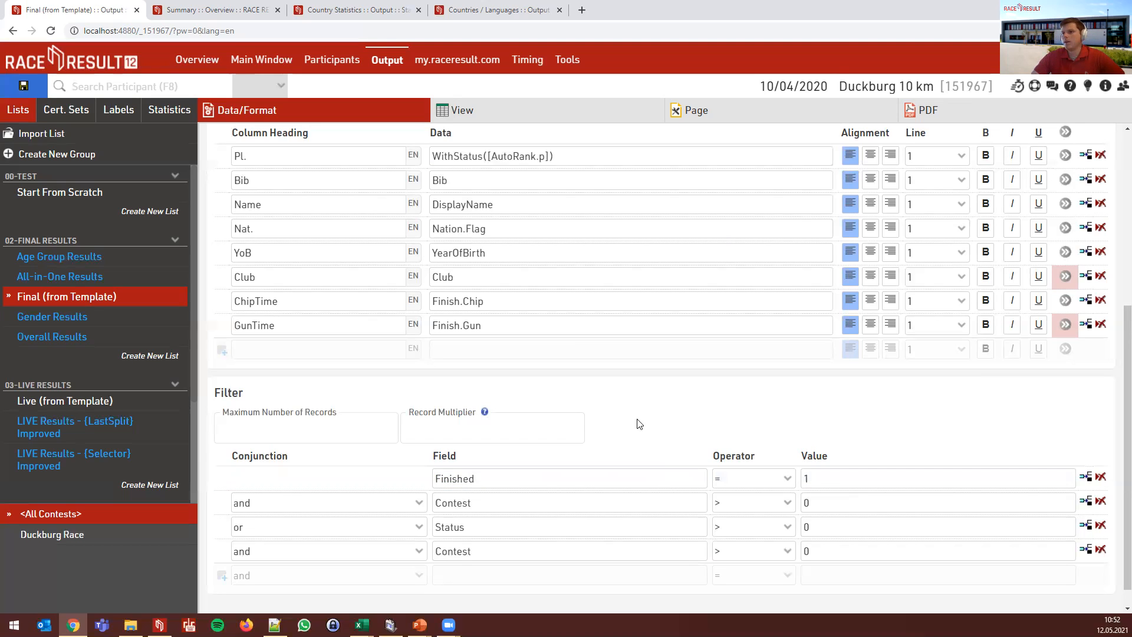
{"action": "left_click", "coordinate": [332, 502]}
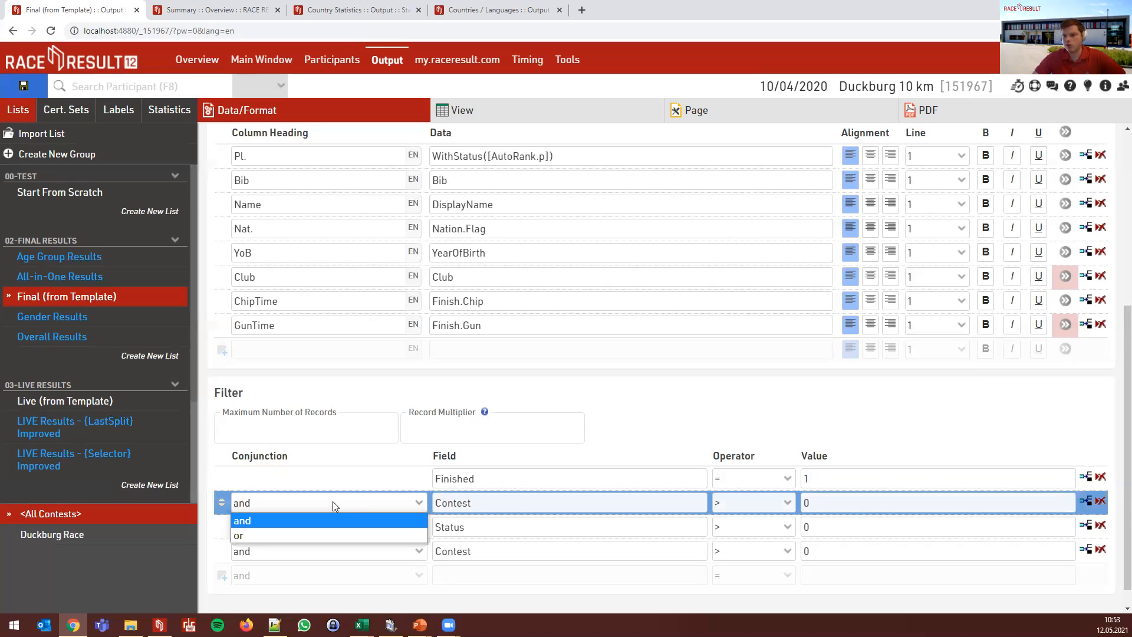
{"action": "left_click", "coordinate": [330, 521]}
{"action": "left_click", "coordinate": [329, 527]}
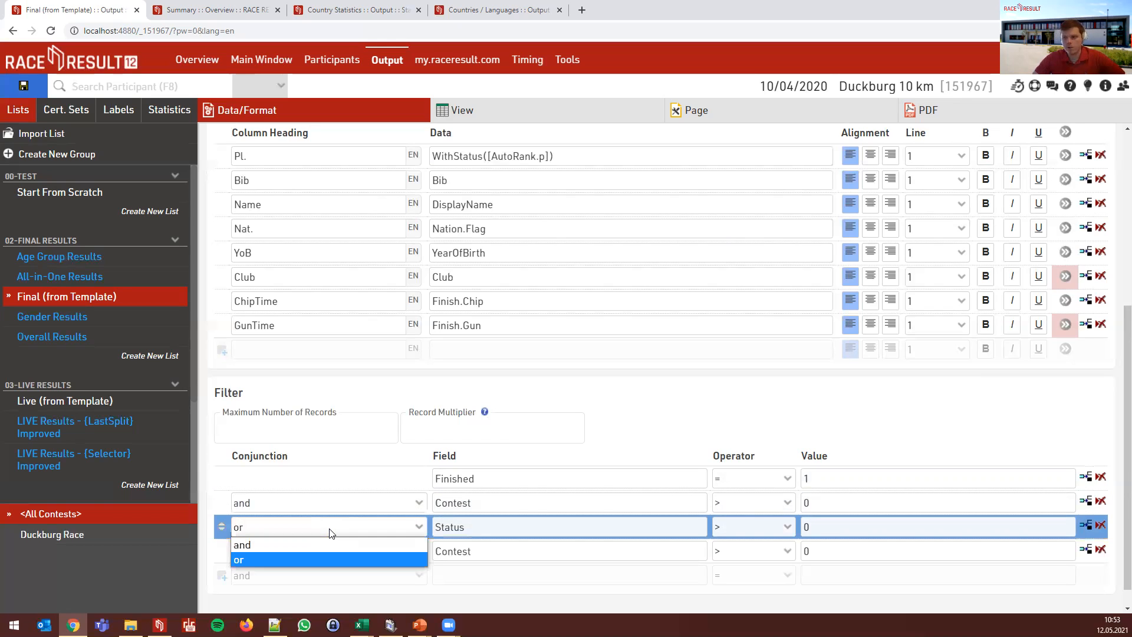
{"action": "left_click", "coordinate": [329, 533]}
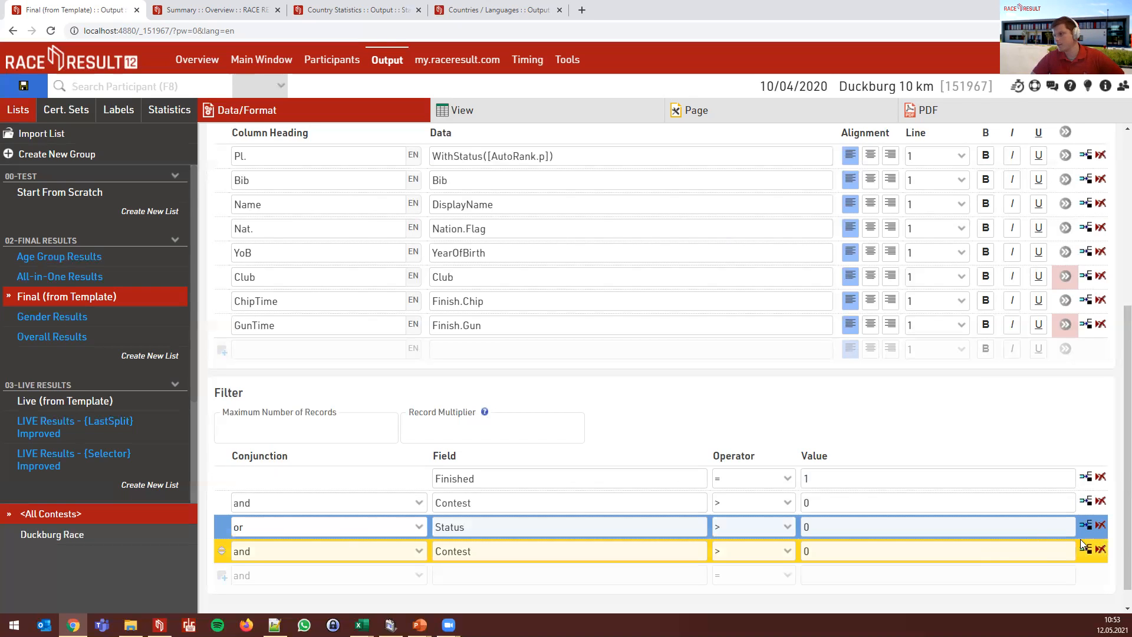
{"action": "left_click", "coordinate": [1100, 549]}
{"action": "key", "text": "Return"}
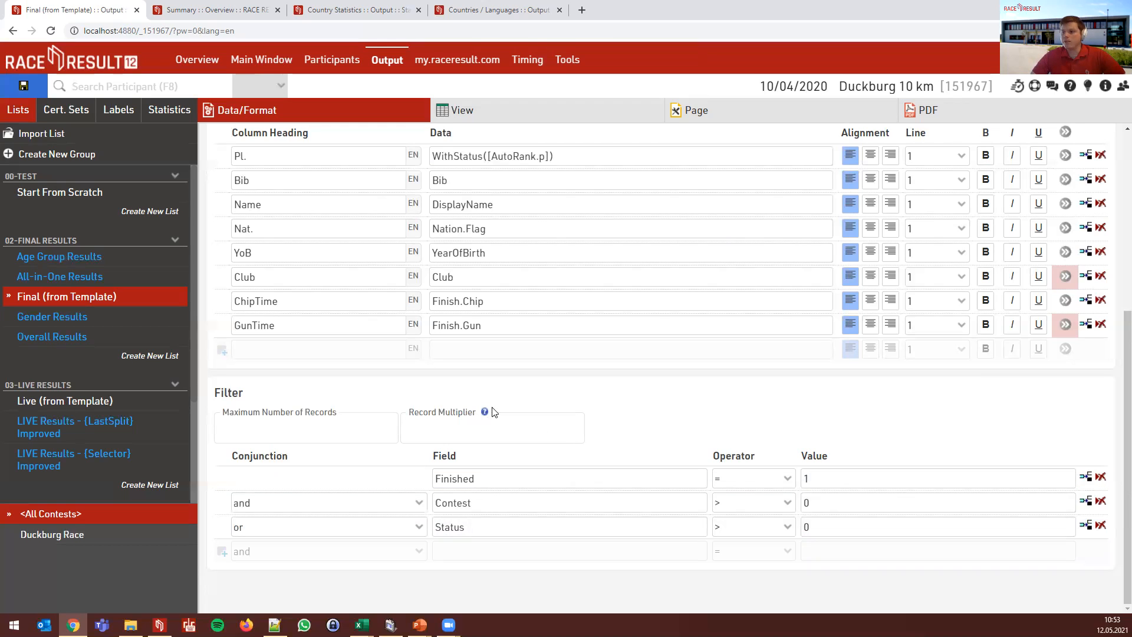
- Open the Lap Details list's Data/Format settings in the Online Training lap event
{"action": "left_click", "coordinate": [246, 12]}
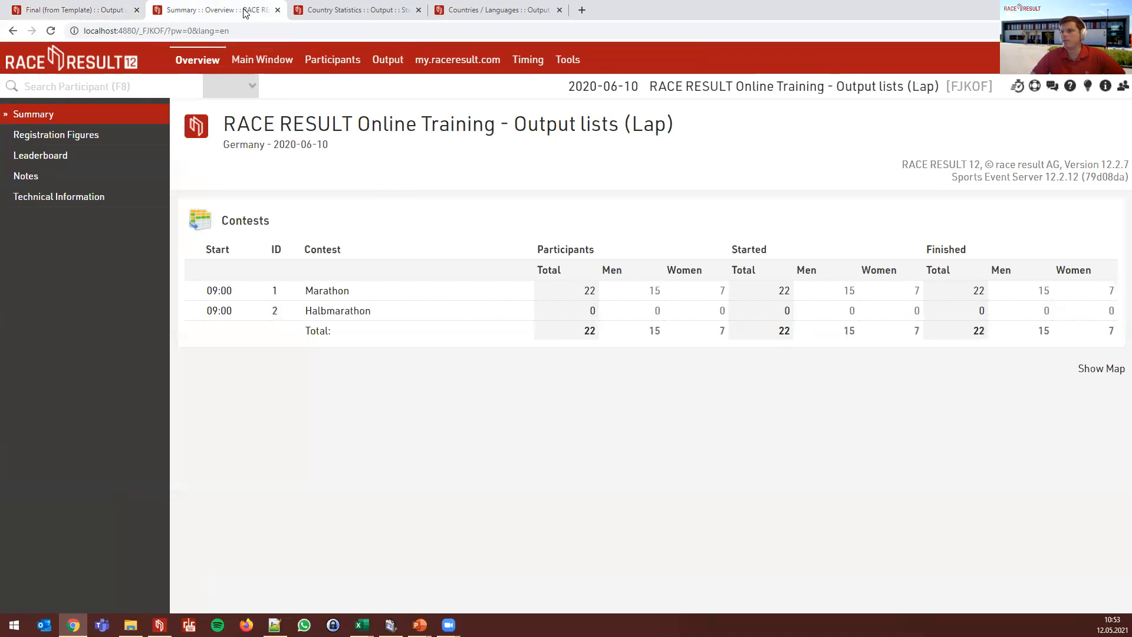
{"action": "left_click", "coordinate": [387, 59]}
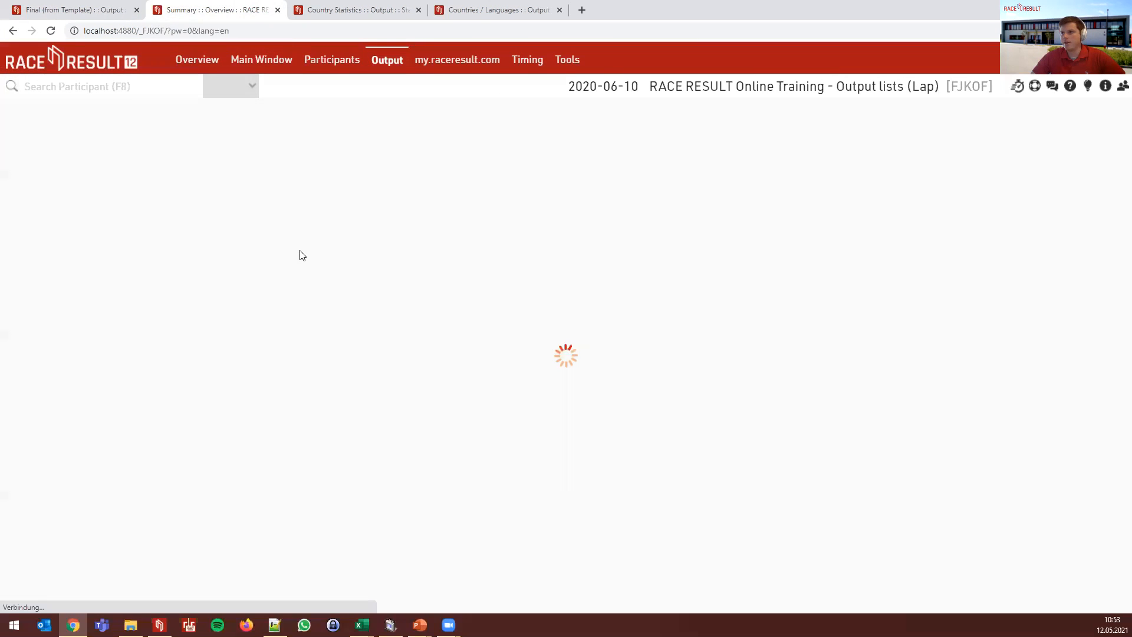
{"action": "left_click", "coordinate": [59, 193]}
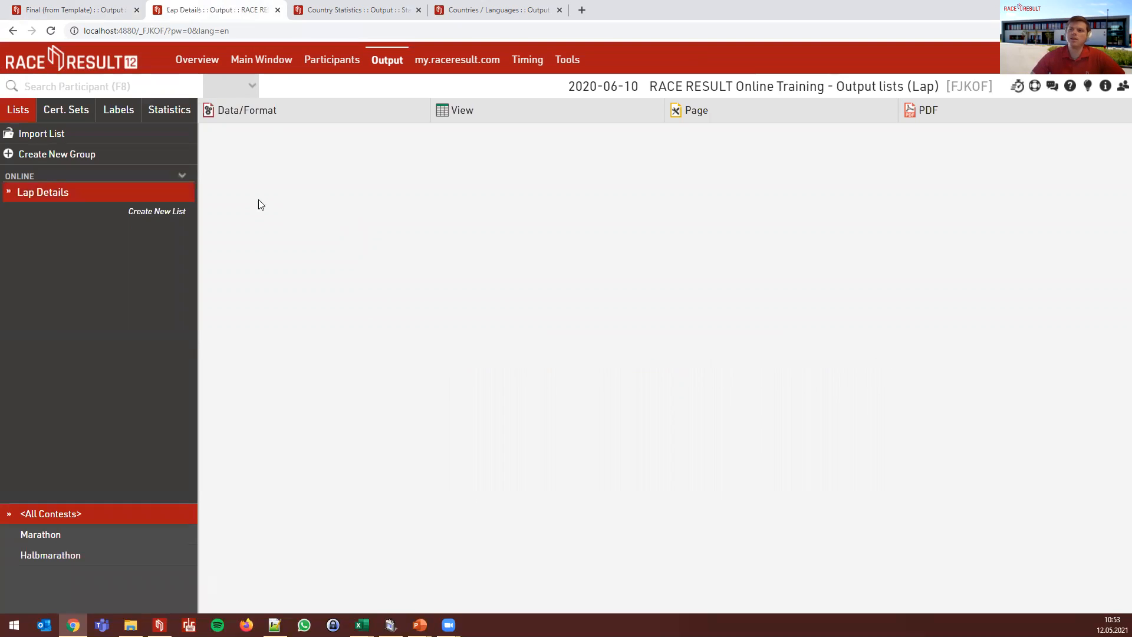
{"action": "left_click", "coordinate": [273, 248]}
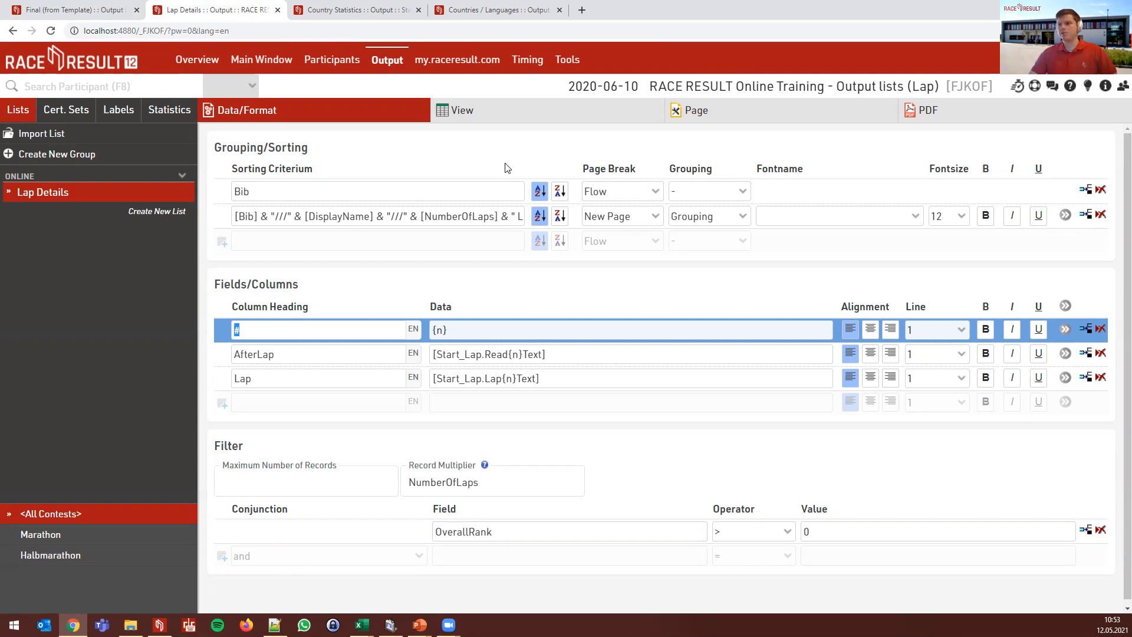
- Set the Record Multiplier to NumberOfLaps
{"action": "left_click", "coordinate": [510, 487]}
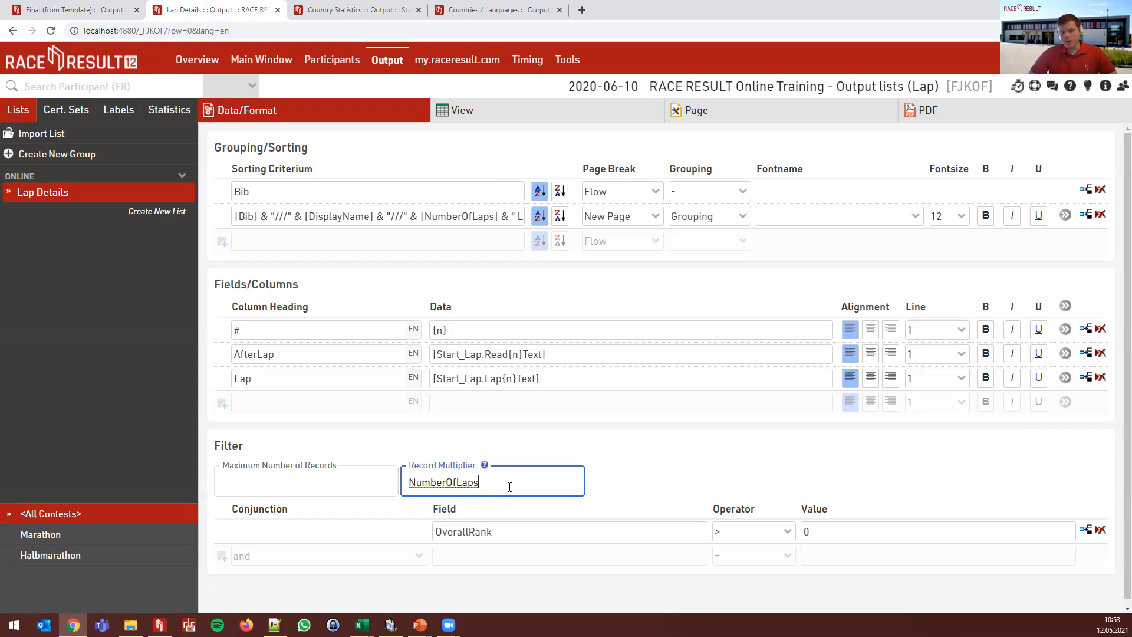
{"action": "left_click_drag", "start_coordinate": [506, 484], "coordinate": [412, 482]}
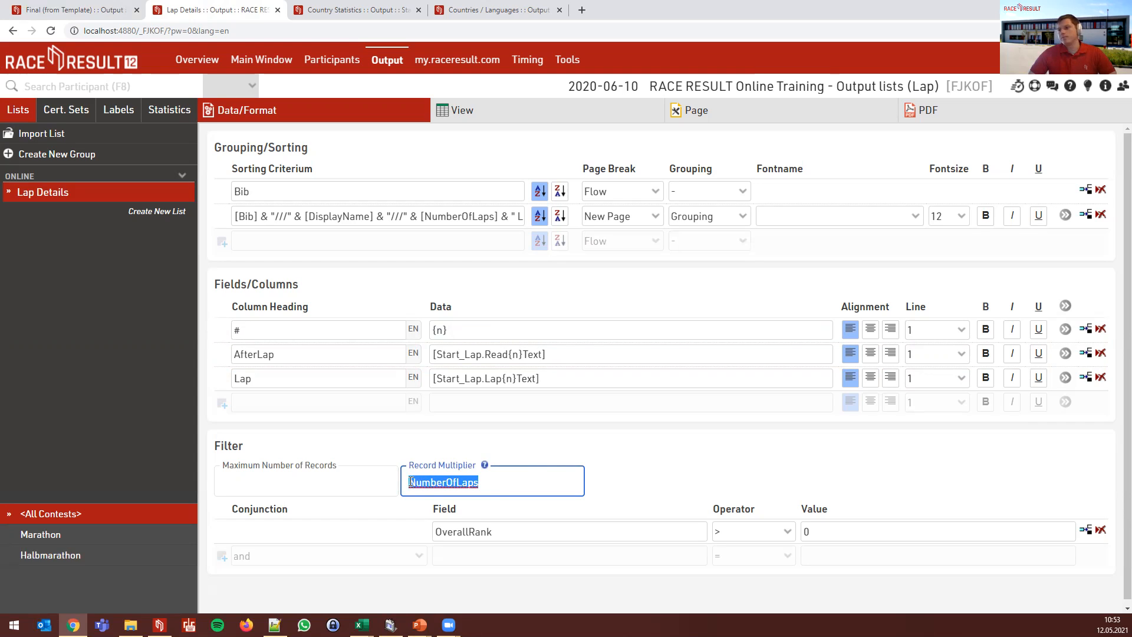
{"action": "type", "text": "5"}
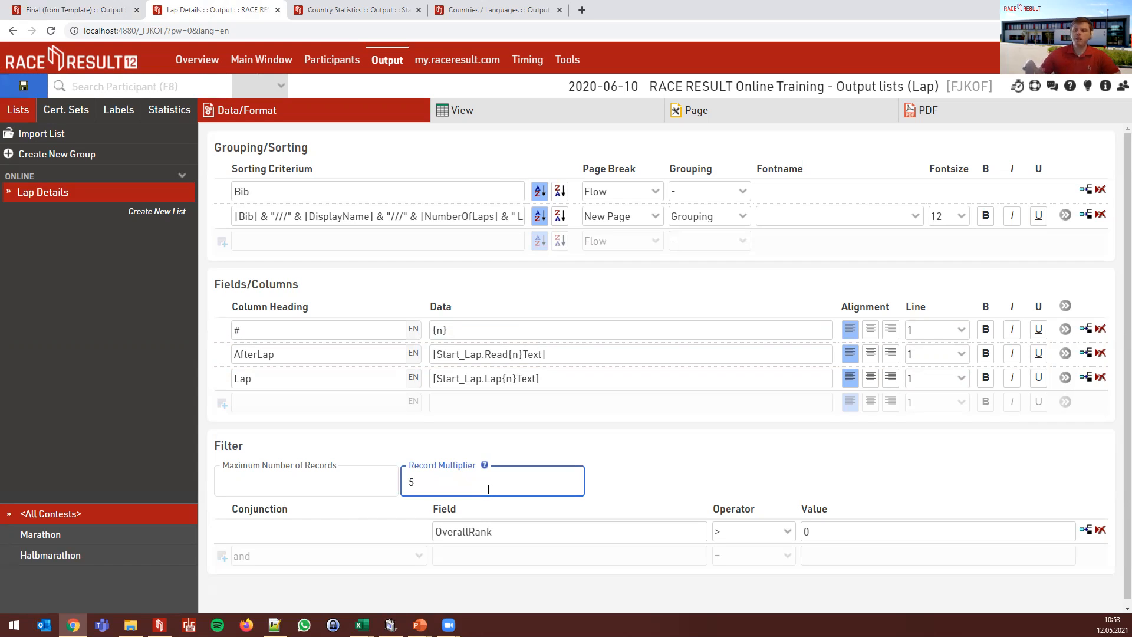
{"action": "type", "text": "NumberOfRecords"}
{"action": "left_click", "coordinate": [607, 450]}
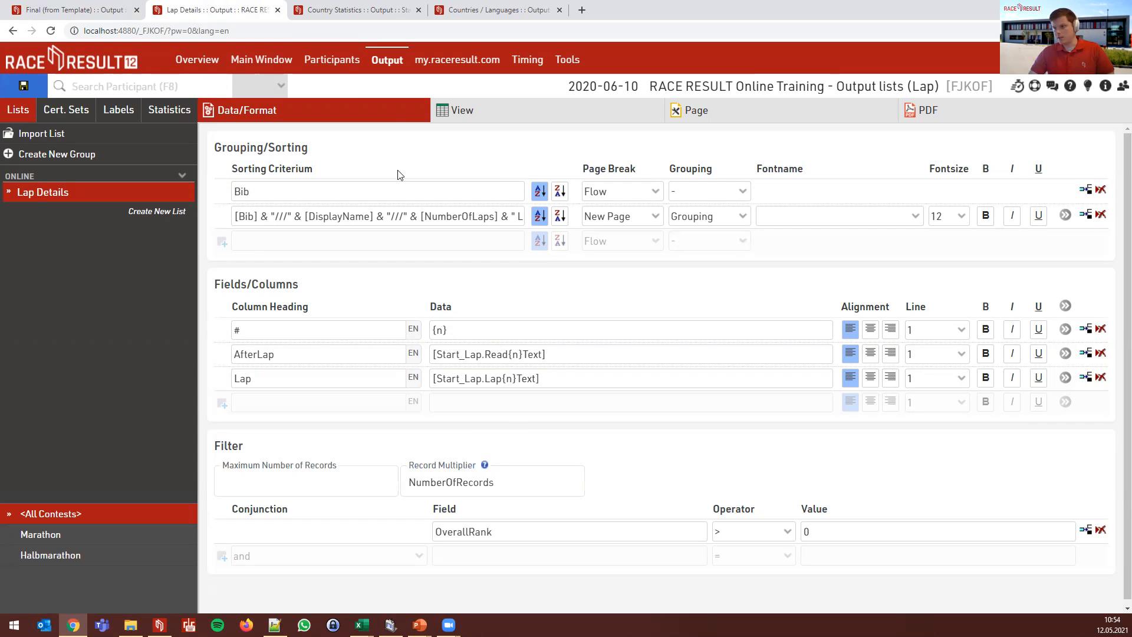
{"action": "left_click_drag", "start_coordinate": [456, 484], "coordinate": [571, 477]}
{"action": "key", "text": "BackSpace"}
{"action": "type", "text": "Laps"}
{"action": "left_click", "coordinate": [646, 498]}
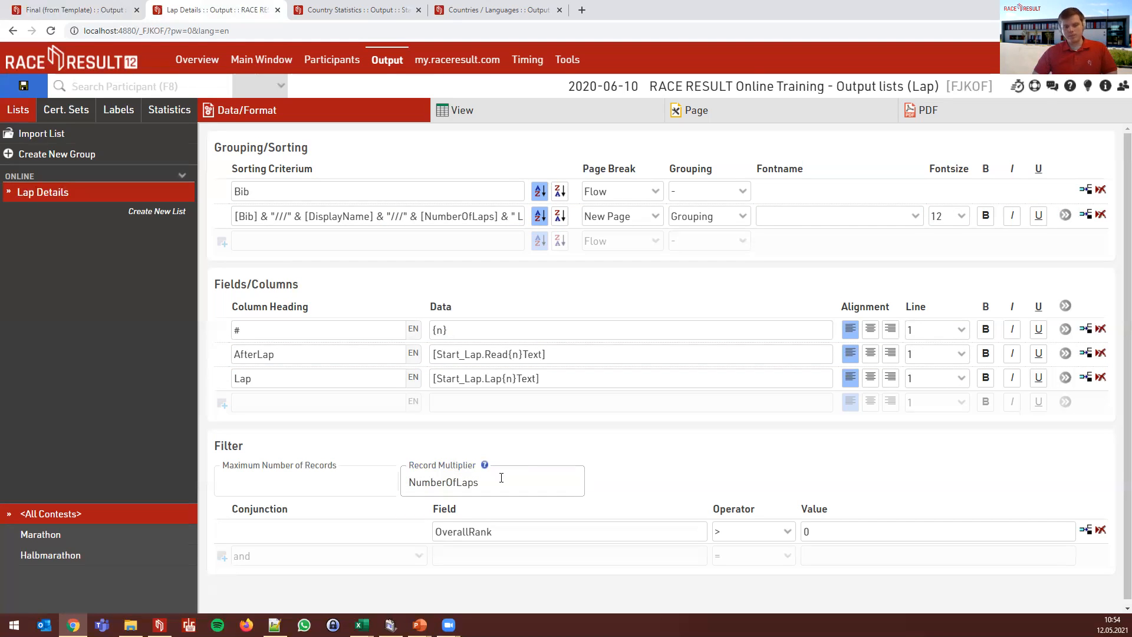
{"action": "left_click", "coordinate": [276, 61]}
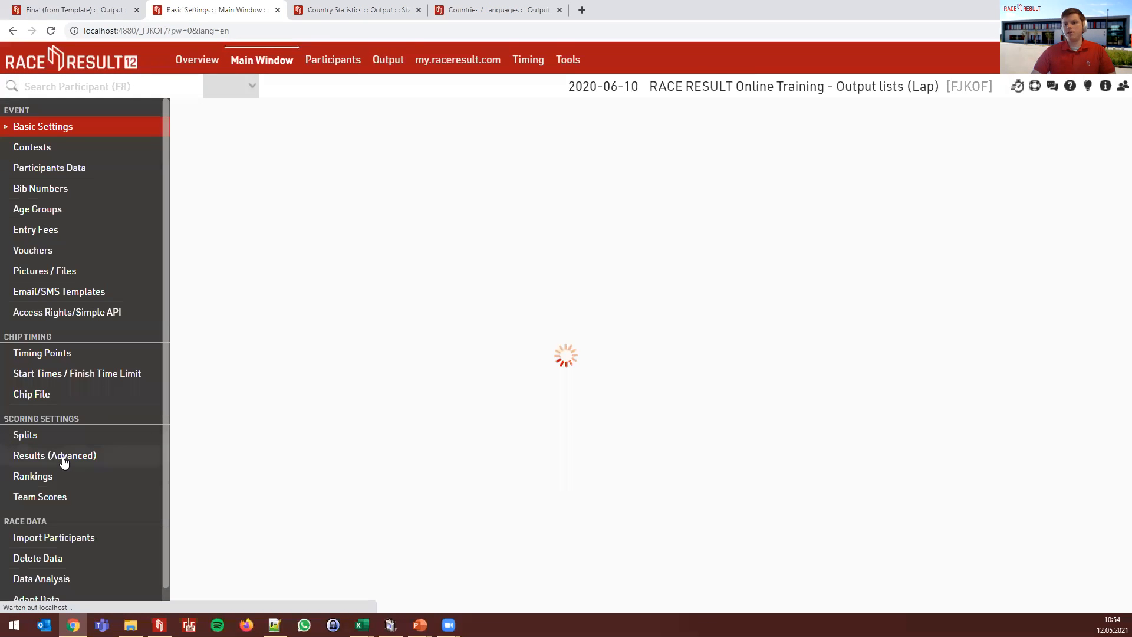
{"action": "left_click", "coordinate": [59, 457]}
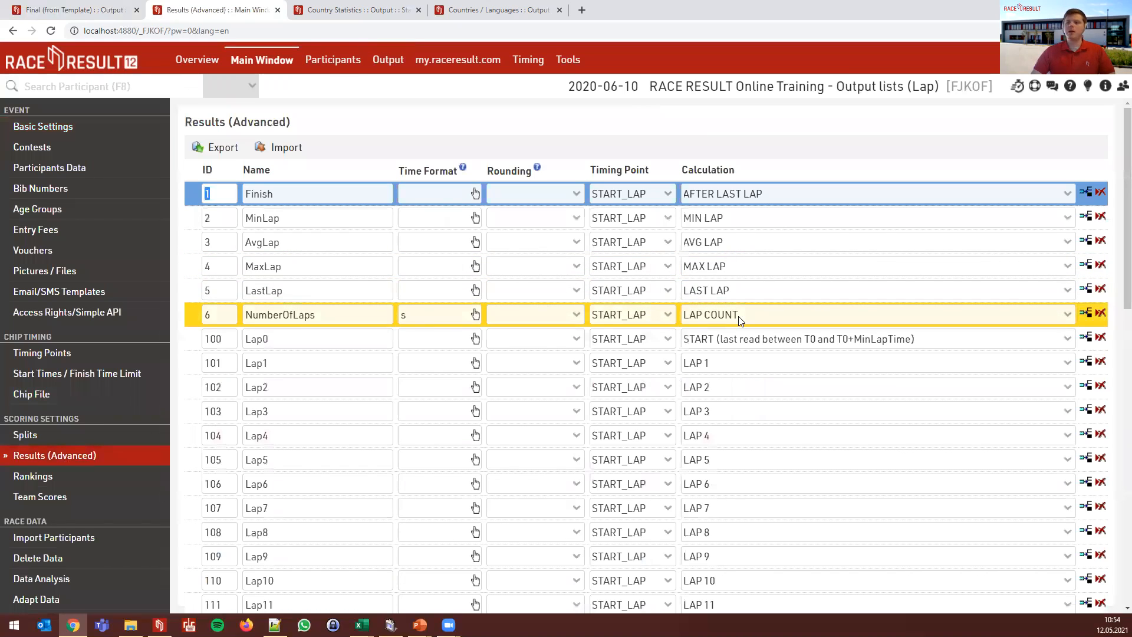
{"action": "left_click", "coordinate": [383, 63]}
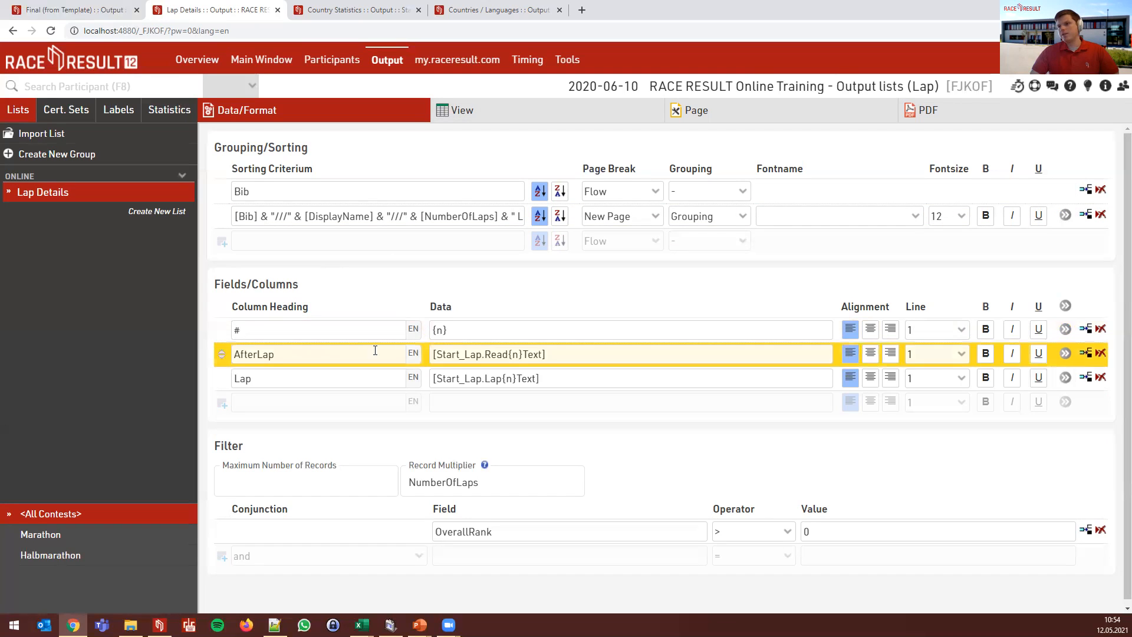
- Inspect the # column's {n} data and preview the Lap Details list
{"action": "left_click", "coordinate": [283, 326]}
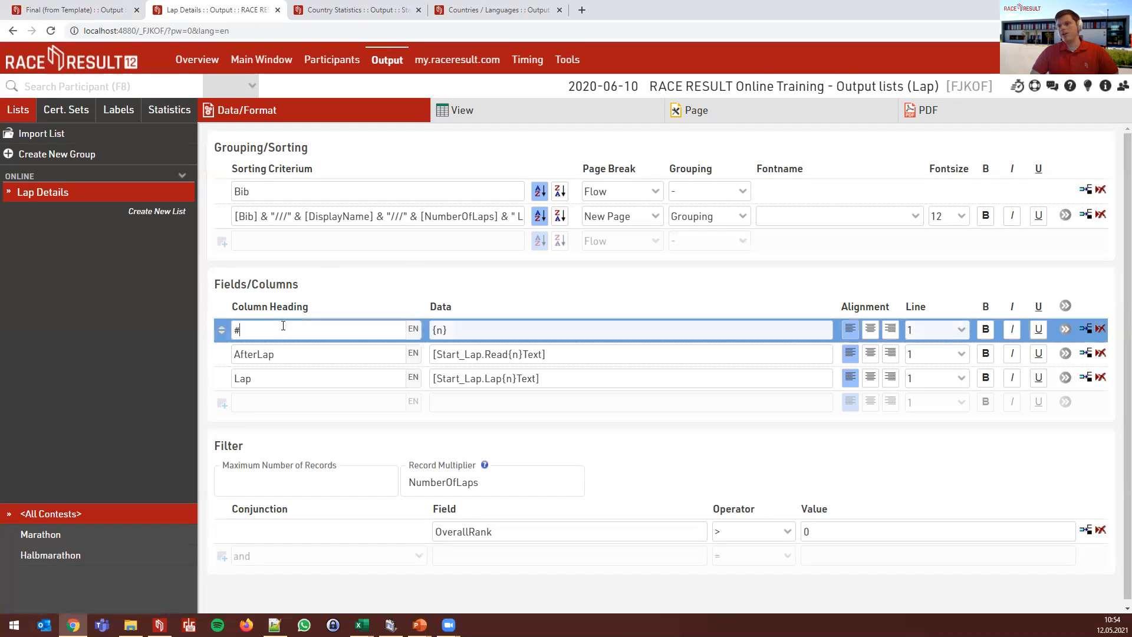
{"action": "left_click", "coordinate": [482, 329]}
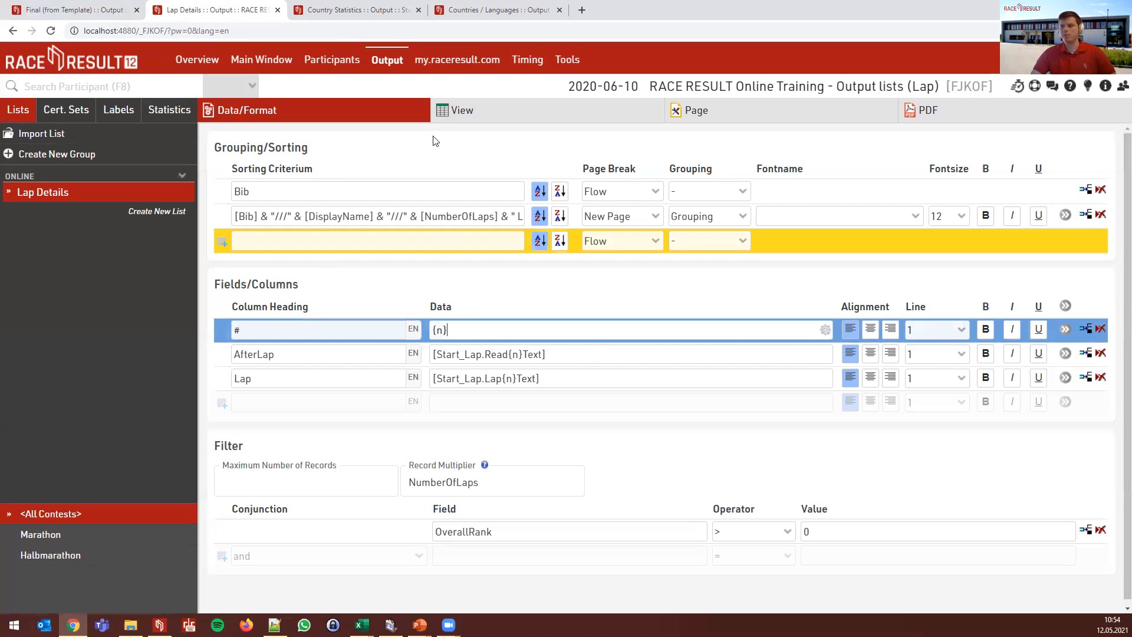
{"action": "left_click", "coordinate": [455, 112]}
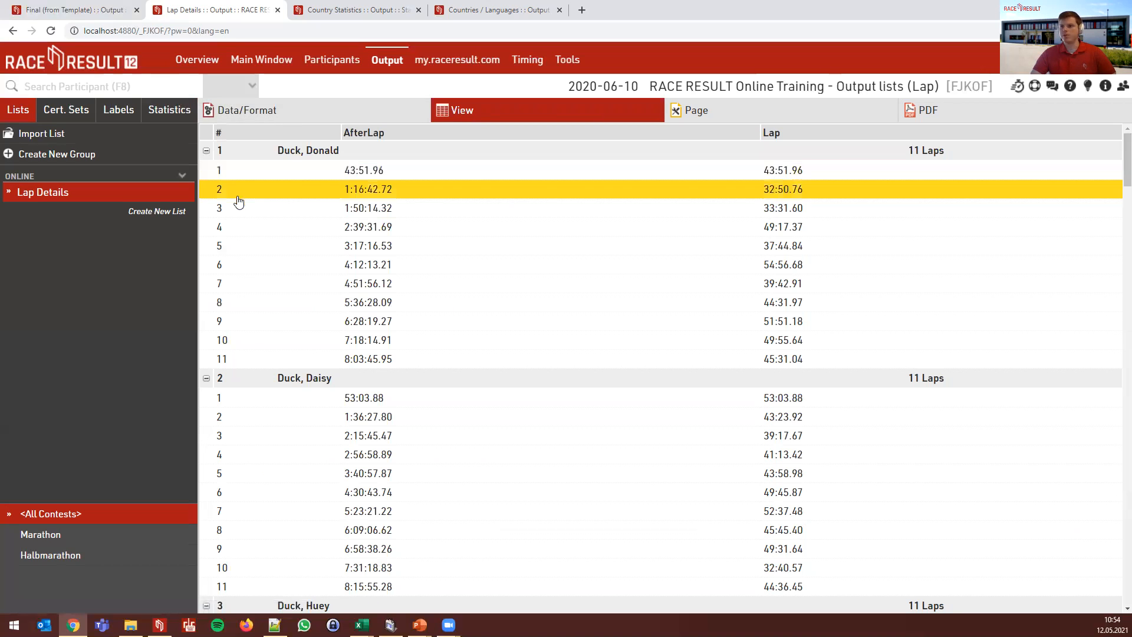
- Review the AfterLap expression's Start_Lap and Read{n} parts, then preview each runner's laps
{"action": "left_click", "coordinate": [320, 115]}
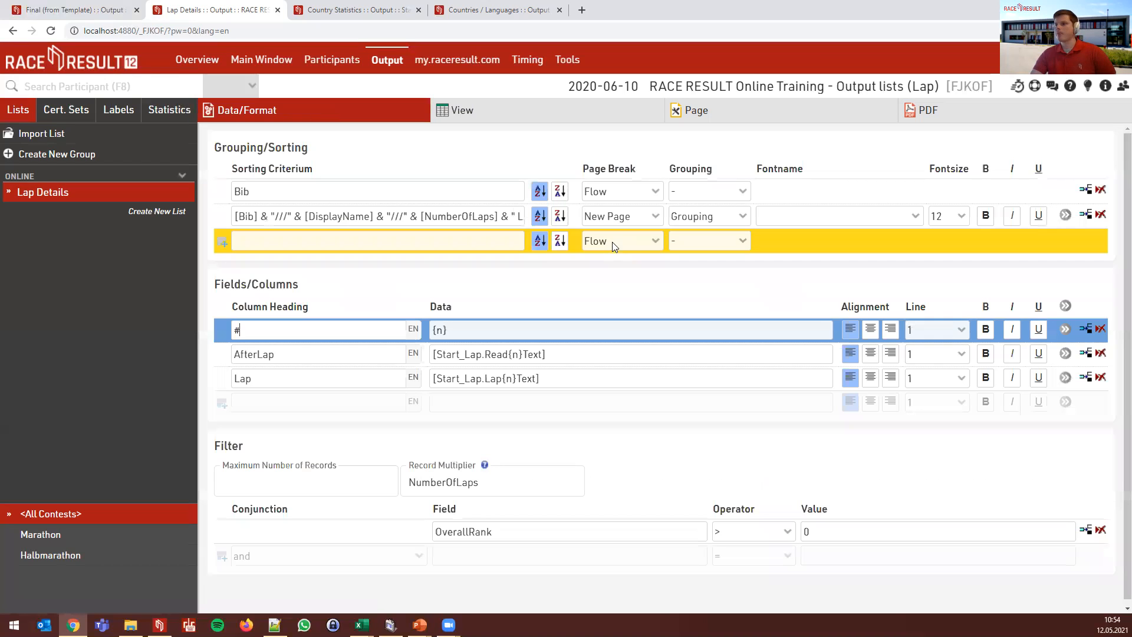
{"action": "left_click", "coordinate": [331, 354]}
{"action": "left_click", "coordinate": [580, 355]}
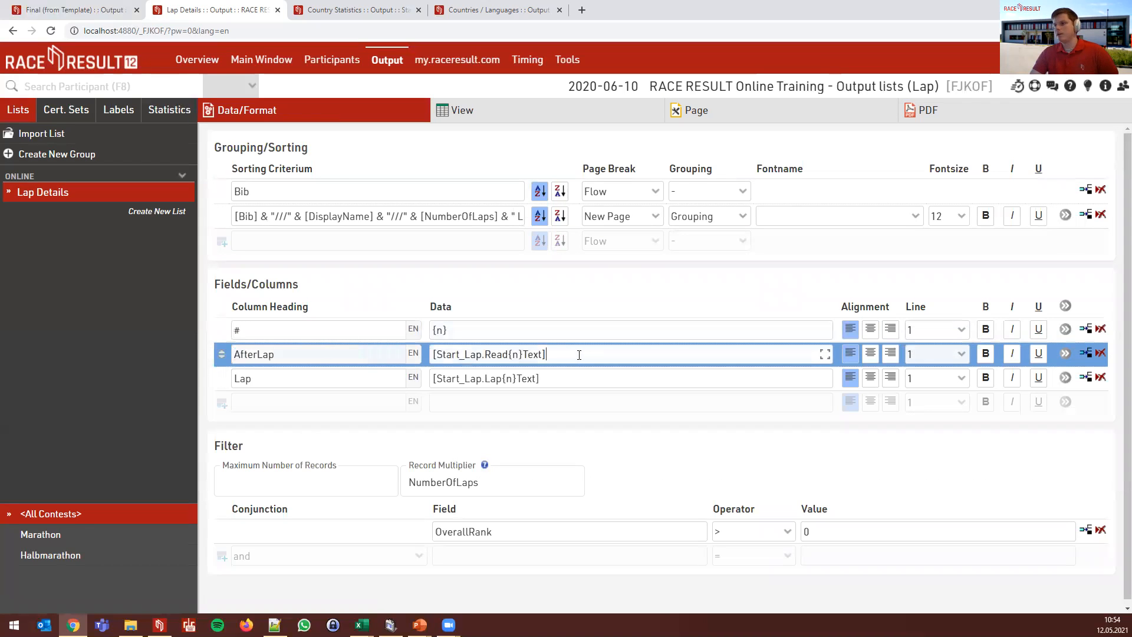
{"action": "left_click_drag", "start_coordinate": [482, 356], "coordinate": [437, 356]}
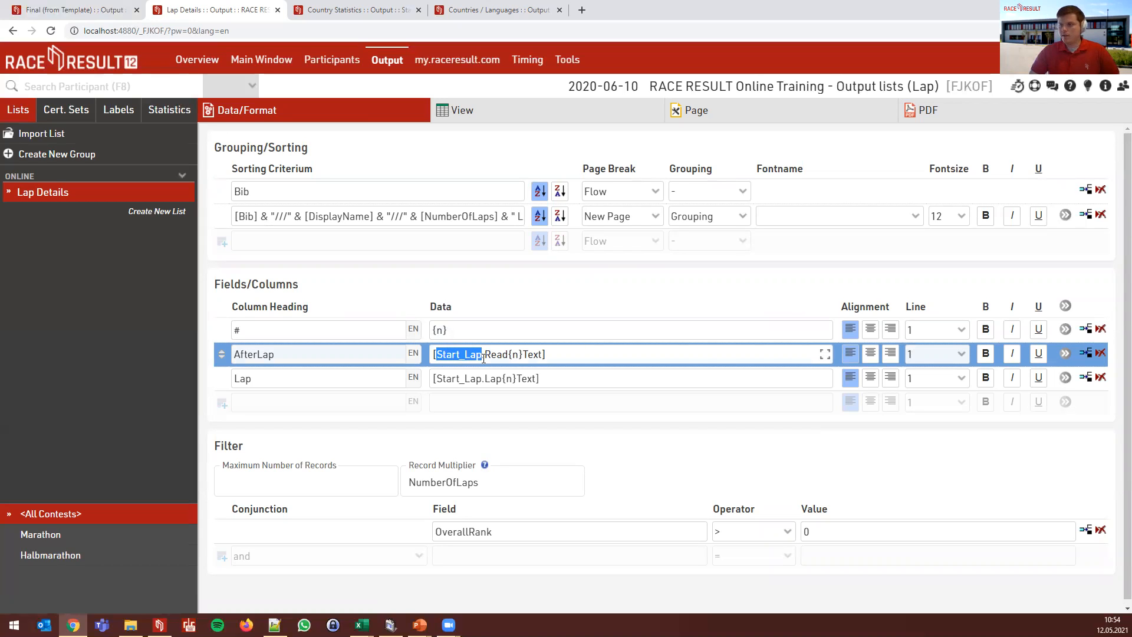
{"action": "left_click_drag", "start_coordinate": [489, 355], "coordinate": [525, 356]}
{"action": "left_click", "coordinate": [524, 355]}
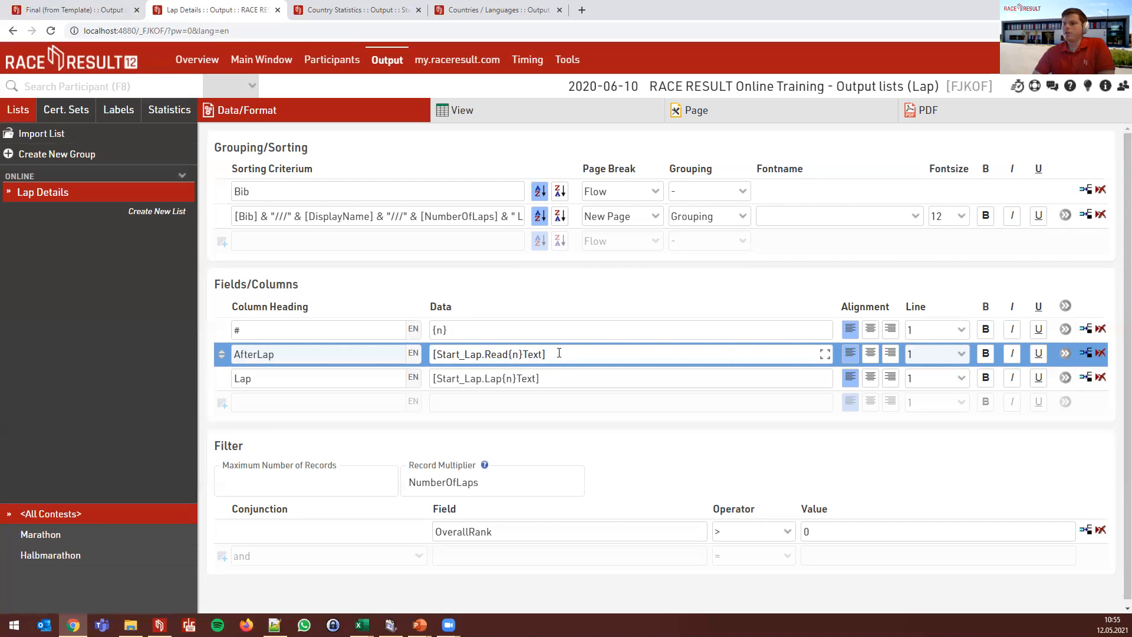
{"action": "left_click_drag", "start_coordinate": [509, 356], "coordinate": [523, 356]}
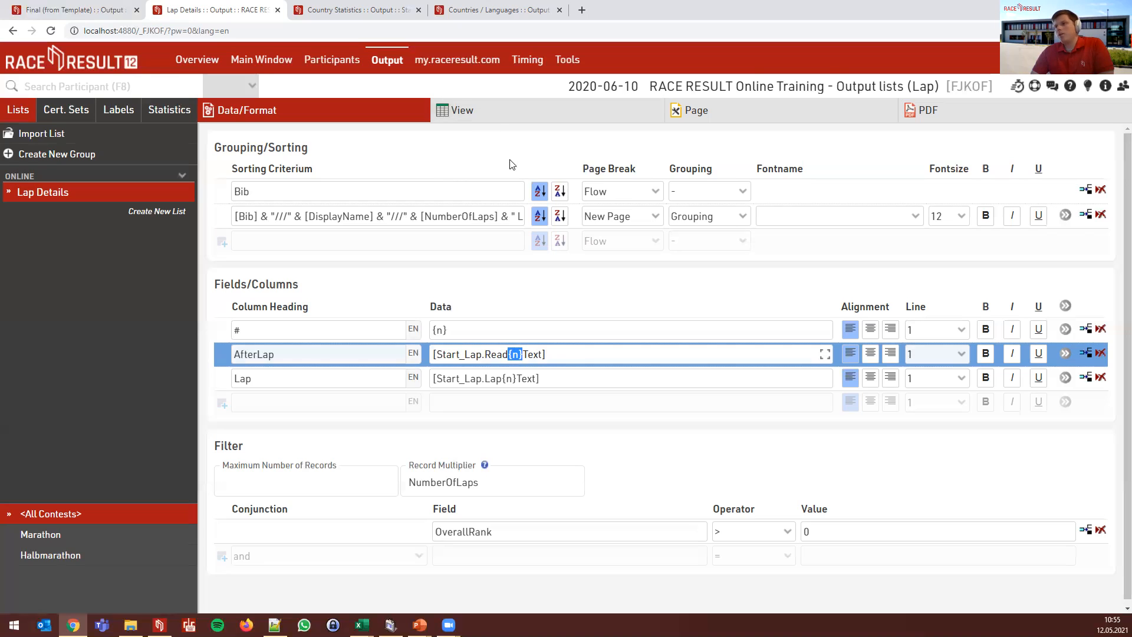
{"action": "left_click", "coordinate": [477, 179]}
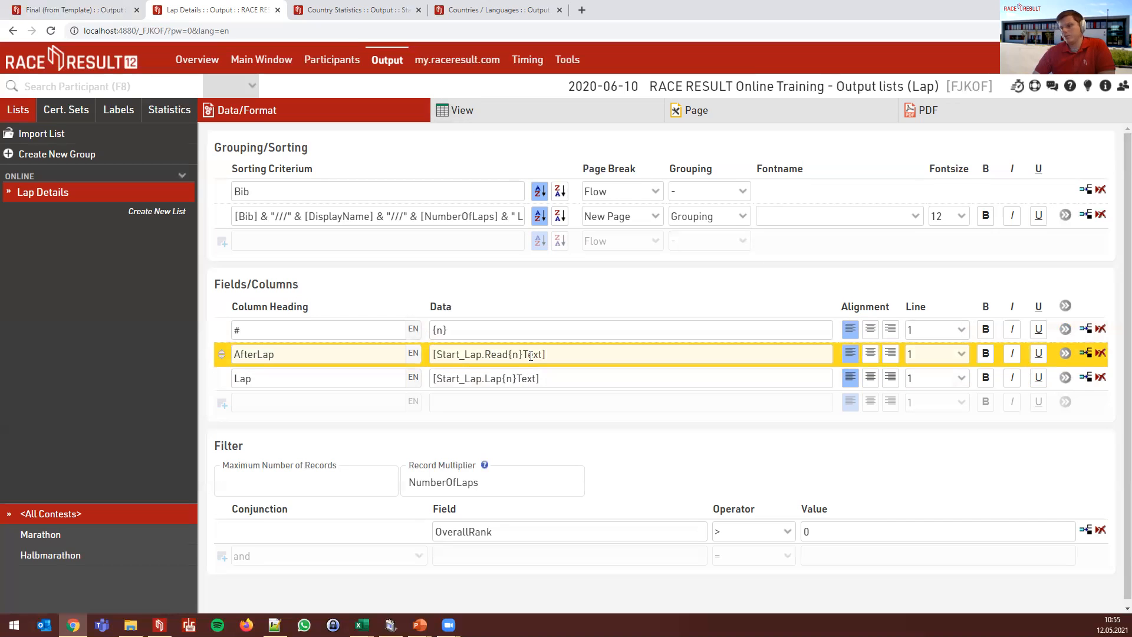
{"action": "left_click", "coordinate": [479, 117]}
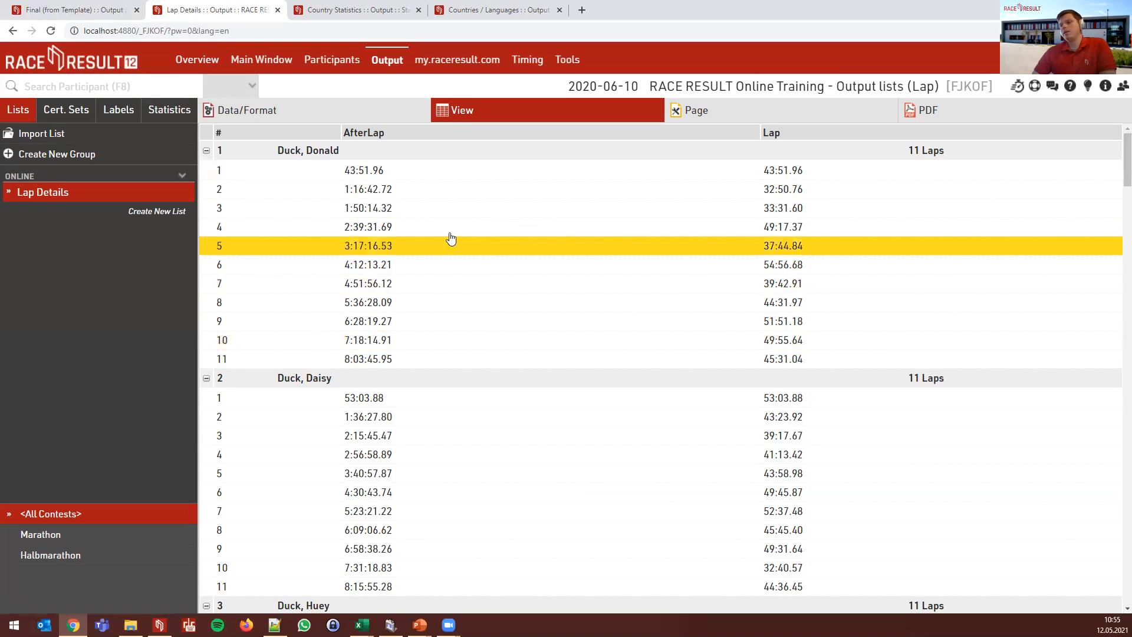
- Invalidate bib 1's five latest START_LAP reads, 04:51:56.12 through 08:03:45.95, and refresh the preview
{"action": "left_click", "coordinate": [1122, 86]}
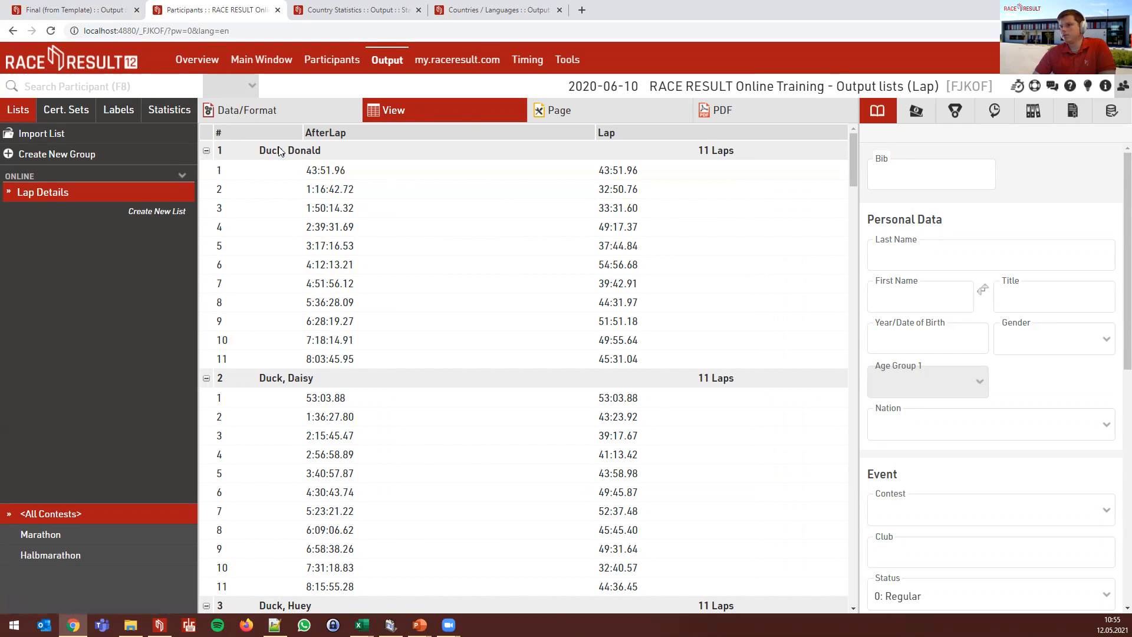
{"action": "left_click", "coordinate": [1112, 111]}
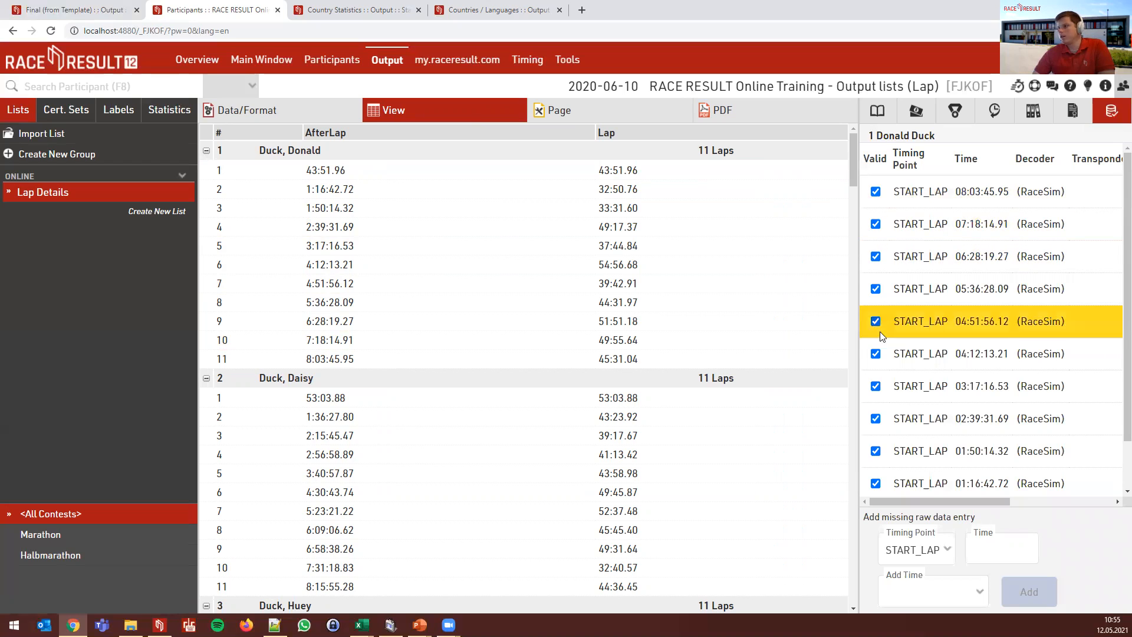
{"action": "left_click", "coordinate": [876, 192]}
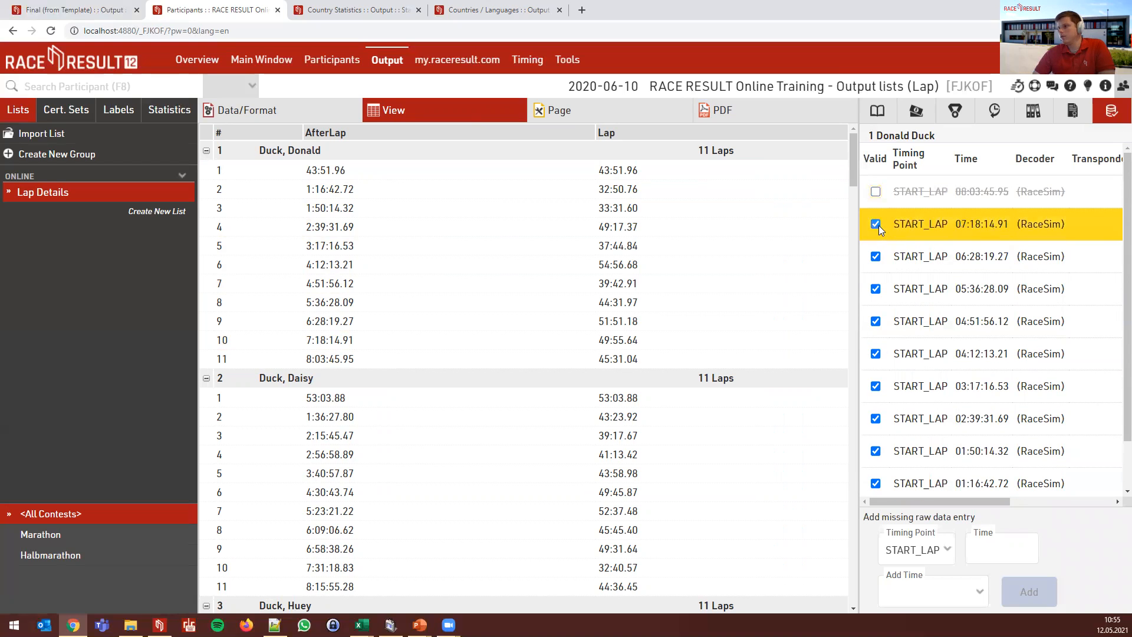
{"action": "left_click", "coordinate": [878, 226]}
{"action": "left_click", "coordinate": [878, 257]}
{"action": "left_click", "coordinate": [878, 289]}
{"action": "left_click", "coordinate": [878, 320]}
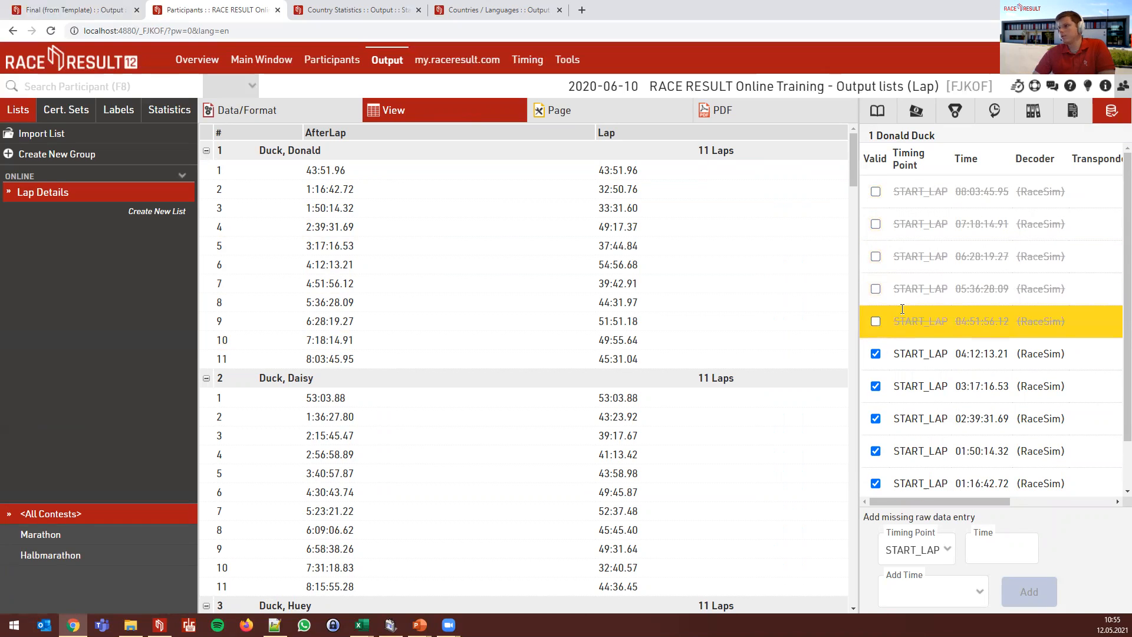
{"action": "left_click", "coordinate": [507, 115]}
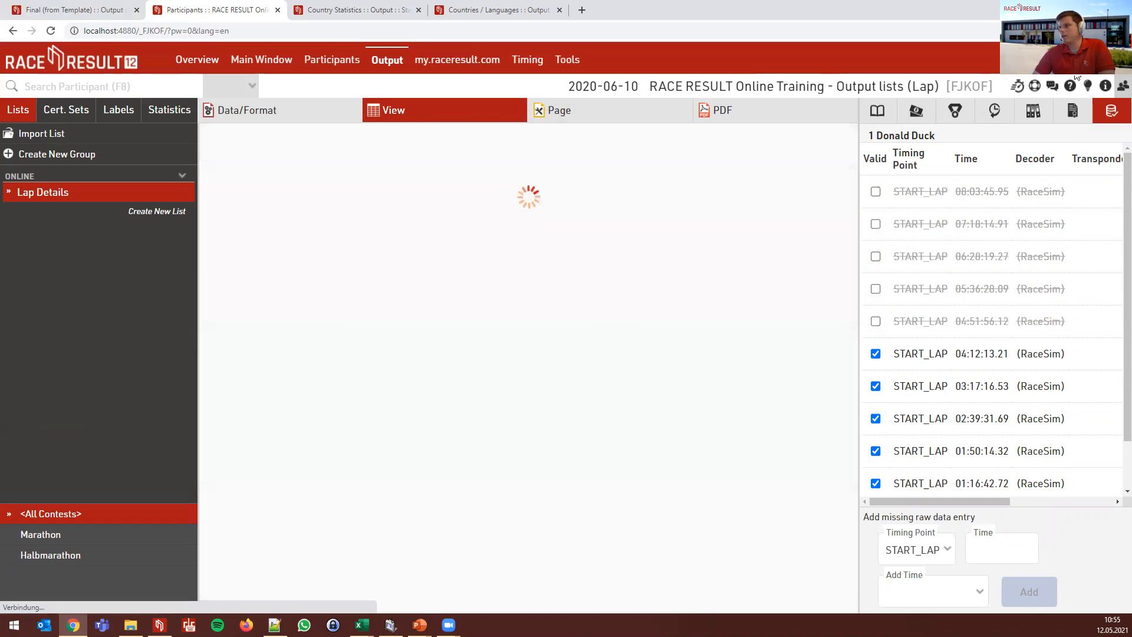
{"action": "left_click", "coordinate": [1118, 87]}
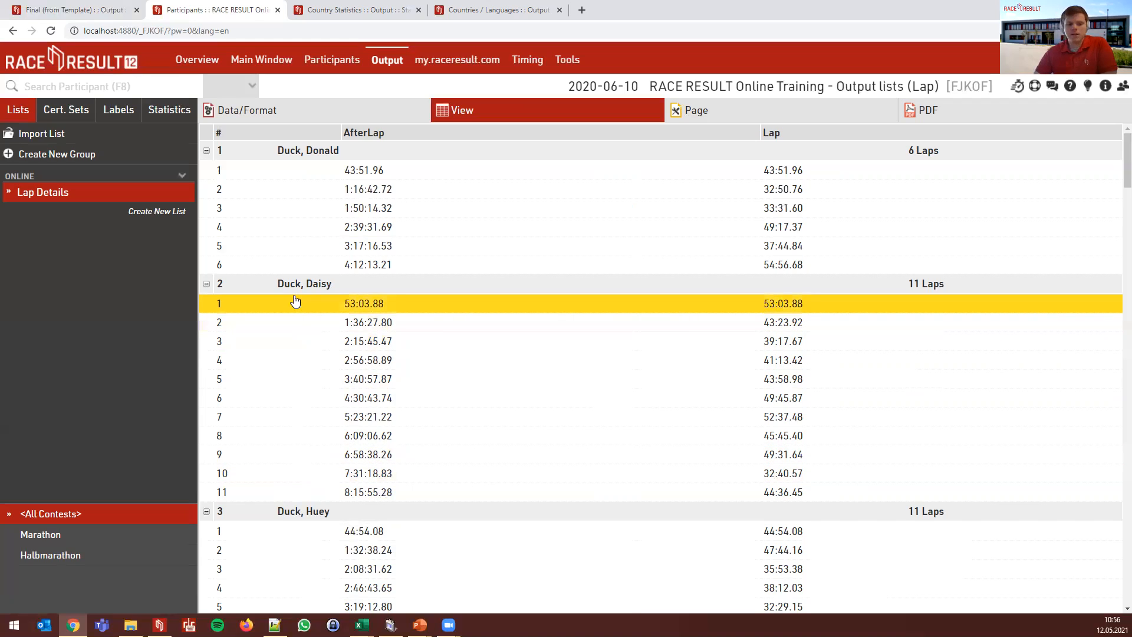
- Append " Laps" to the grouping expression, preview the grouped list, and reopen Data/Format
{"action": "left_click", "coordinate": [328, 116]}
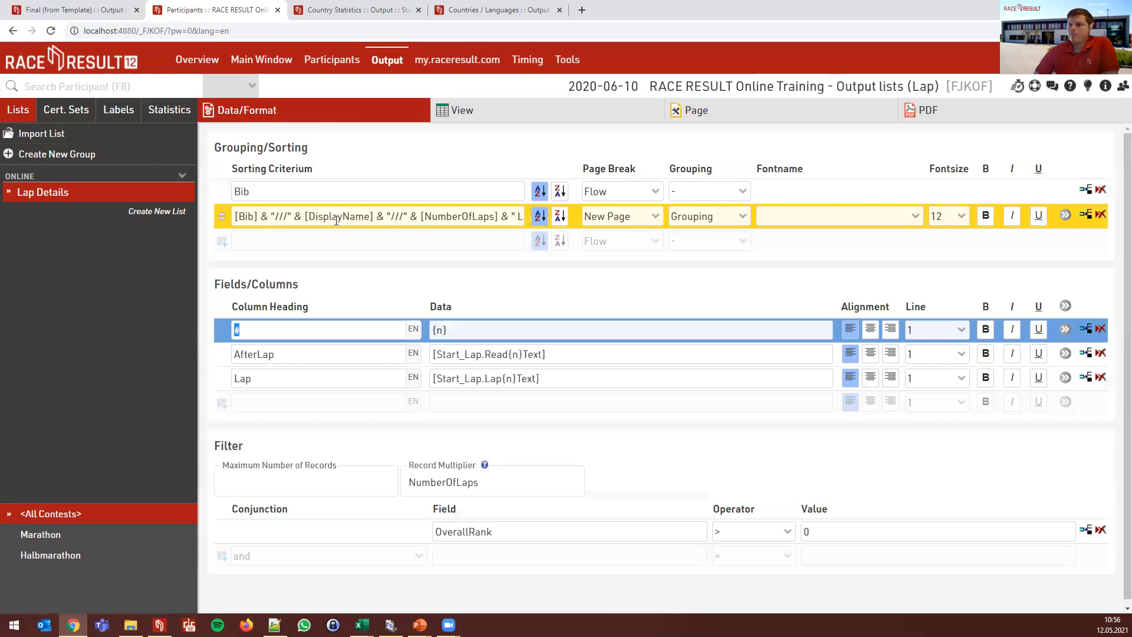
{"action": "left_click", "coordinate": [337, 217]}
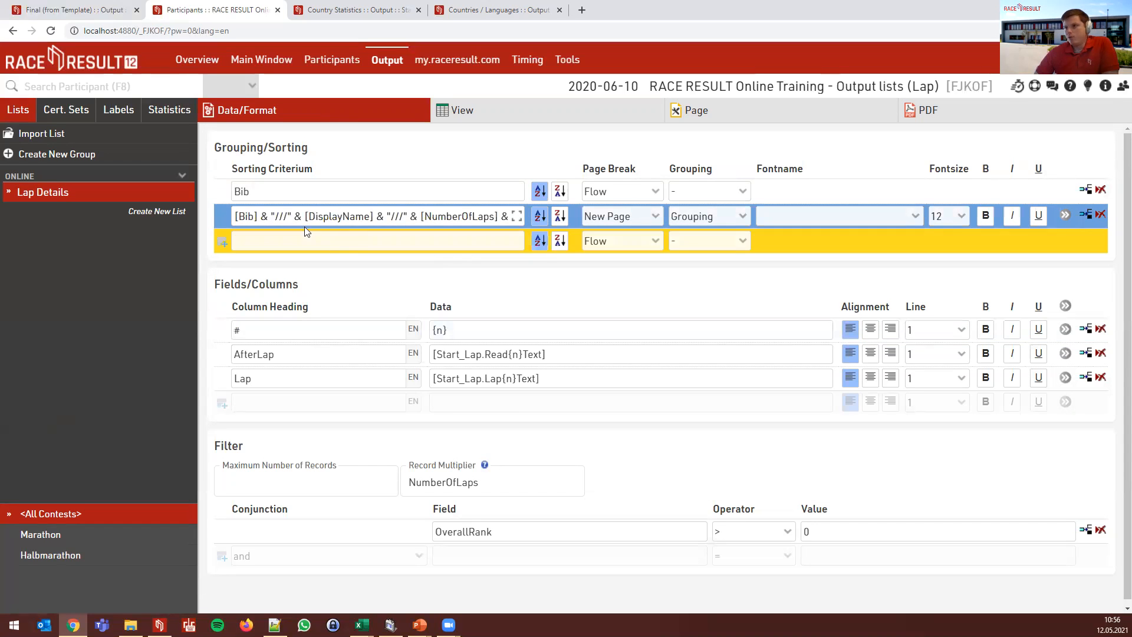
{"action": "left_click_drag", "start_coordinate": [237, 217], "coordinate": [286, 219]}
{"action": "left_click", "coordinate": [257, 219]}
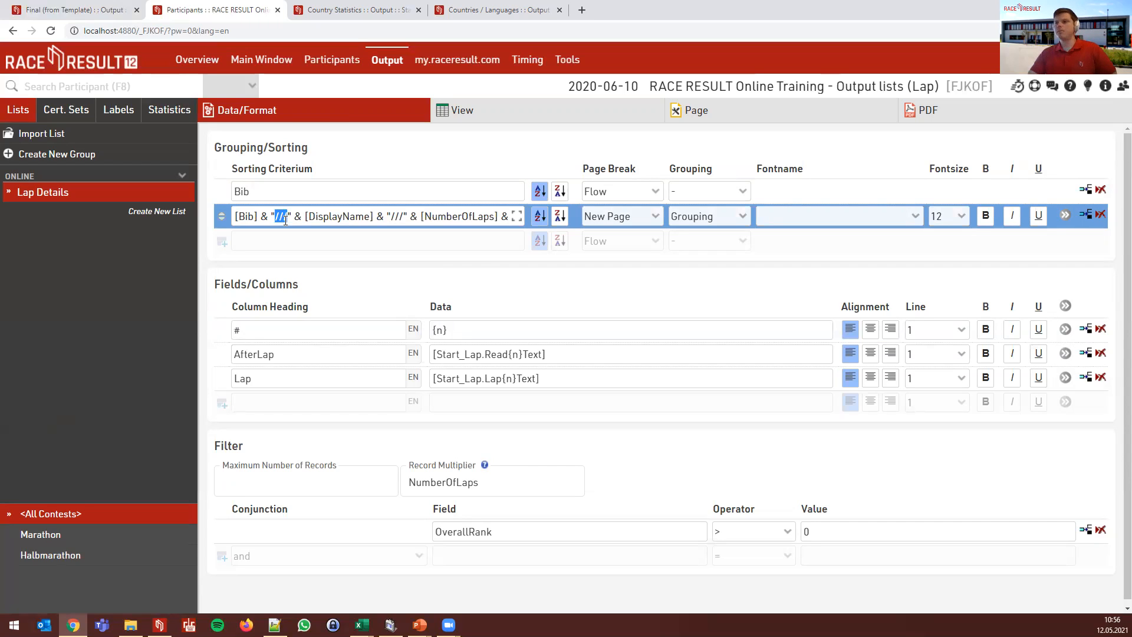
{"action": "left_click", "coordinate": [358, 218]}
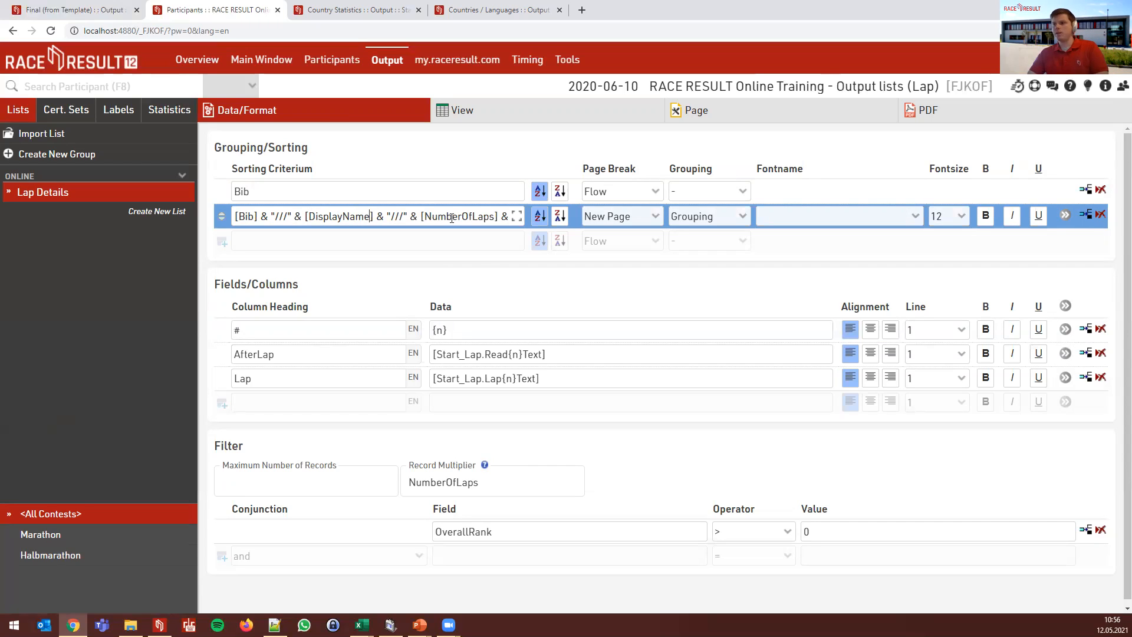
{"action": "key", "text": "ctrl+Right"}
{"action": "key", "text": "End"}
{"action": "type", "text": "\" Laps\""}
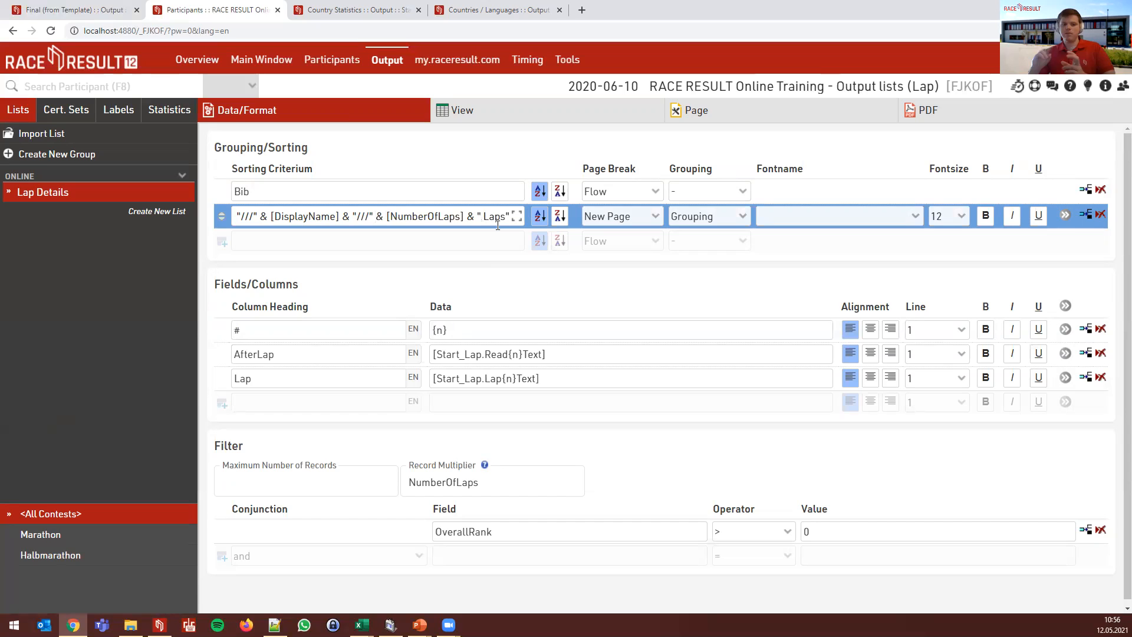
{"action": "left_click", "coordinate": [466, 122]}
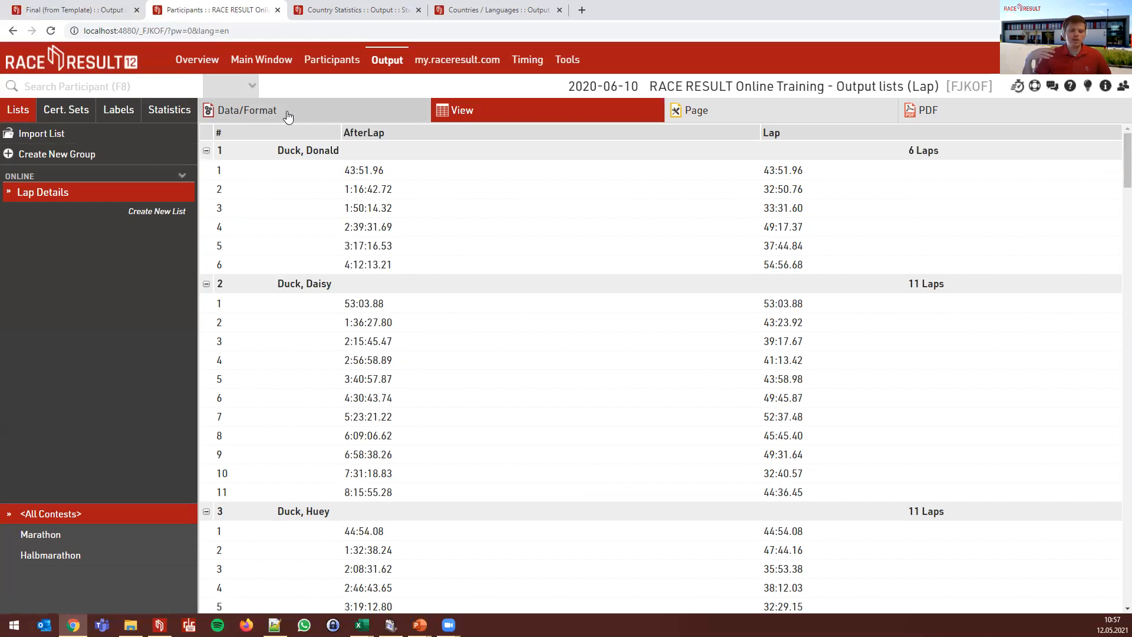
{"action": "left_click", "coordinate": [322, 114]}
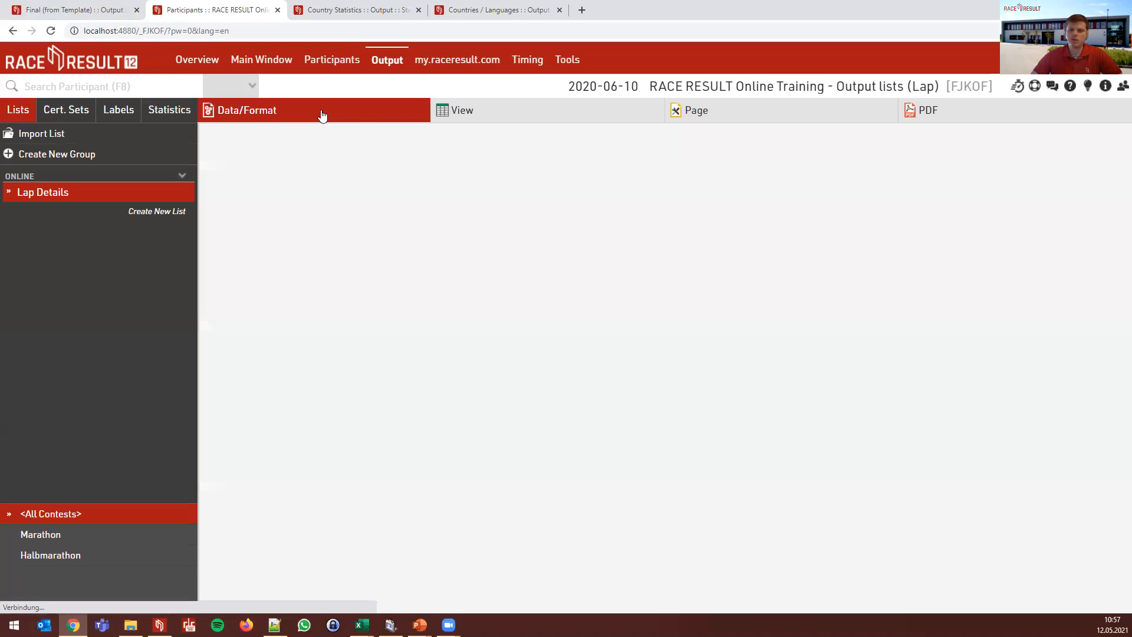
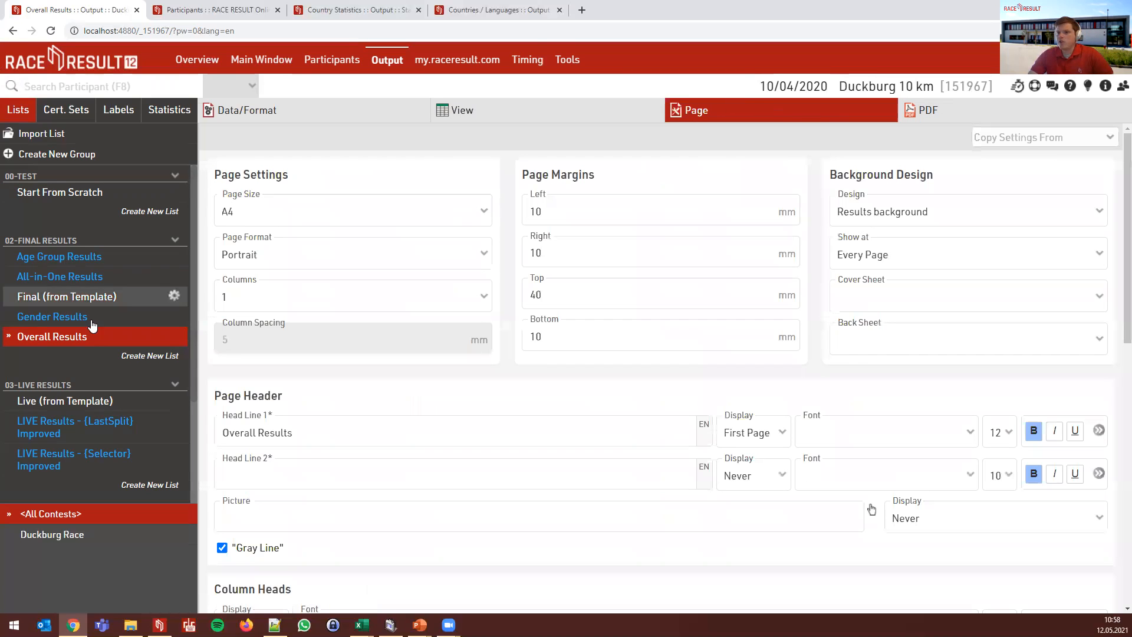
{"action": "left_click", "coordinate": [167, 331]}
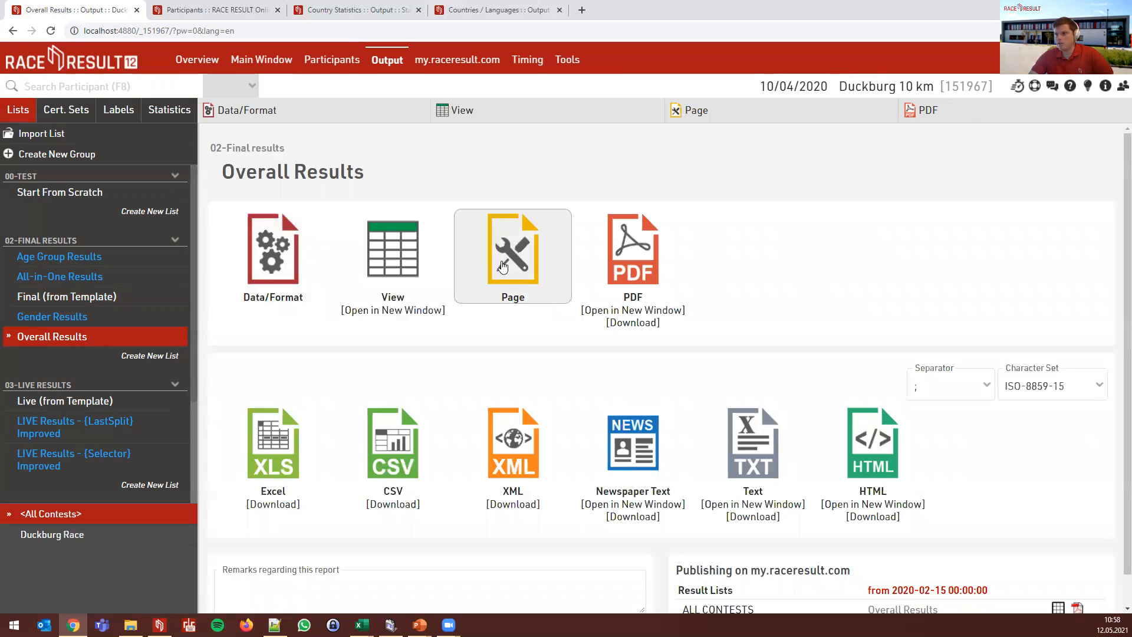
{"action": "left_click", "coordinate": [497, 277]}
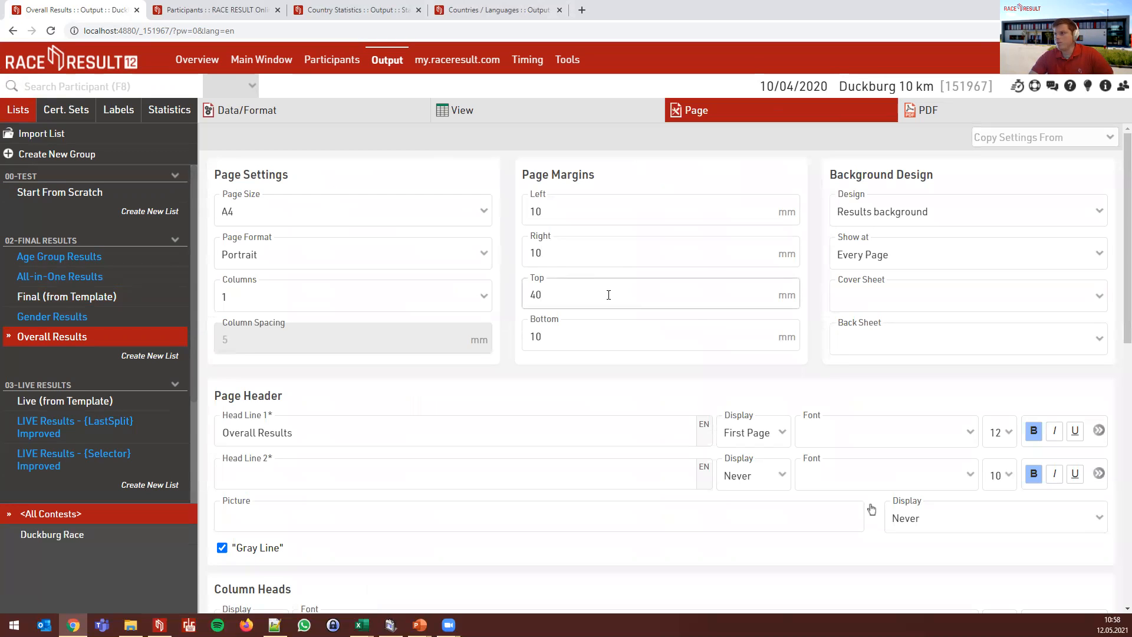
{"action": "left_click", "coordinate": [1051, 147]}
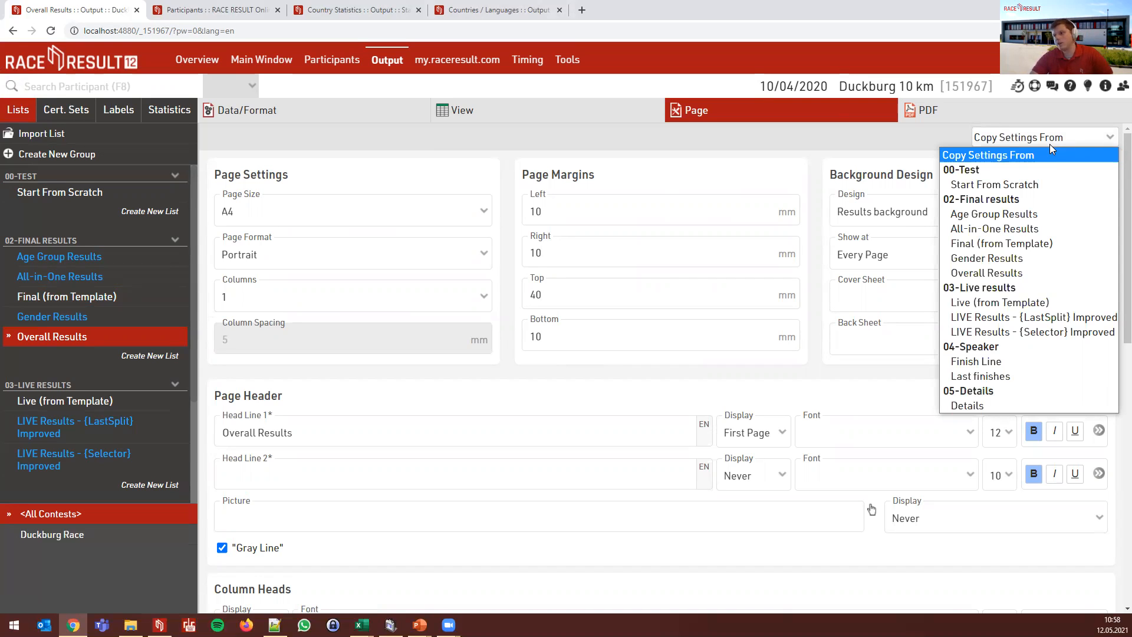
{"action": "left_click", "coordinate": [1050, 144]}
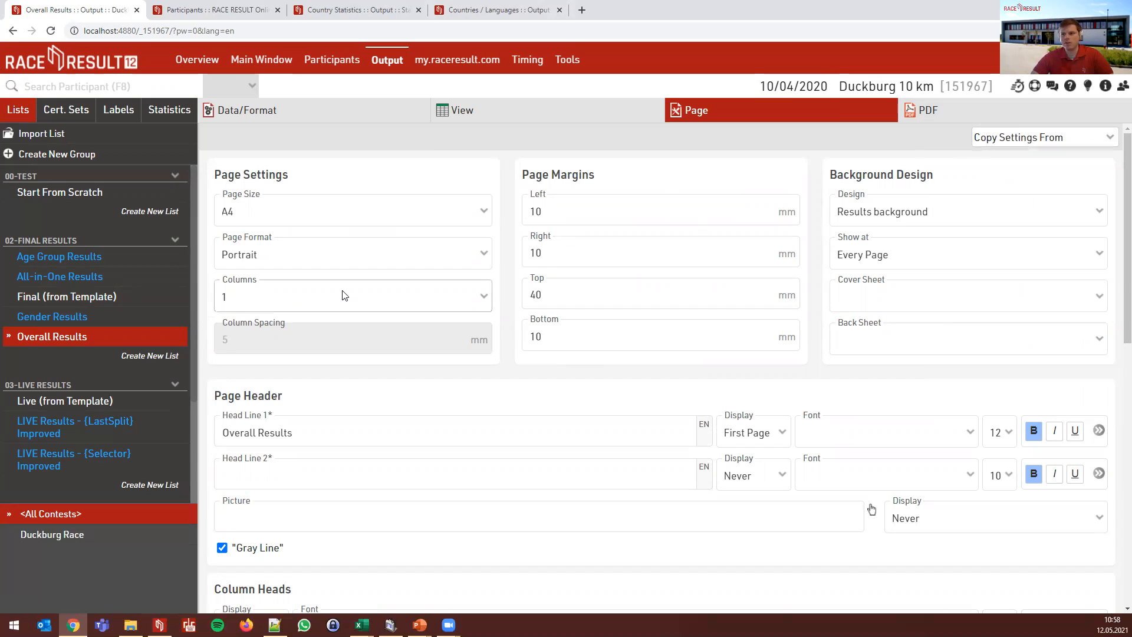
{"action": "left_click", "coordinate": [286, 211]}
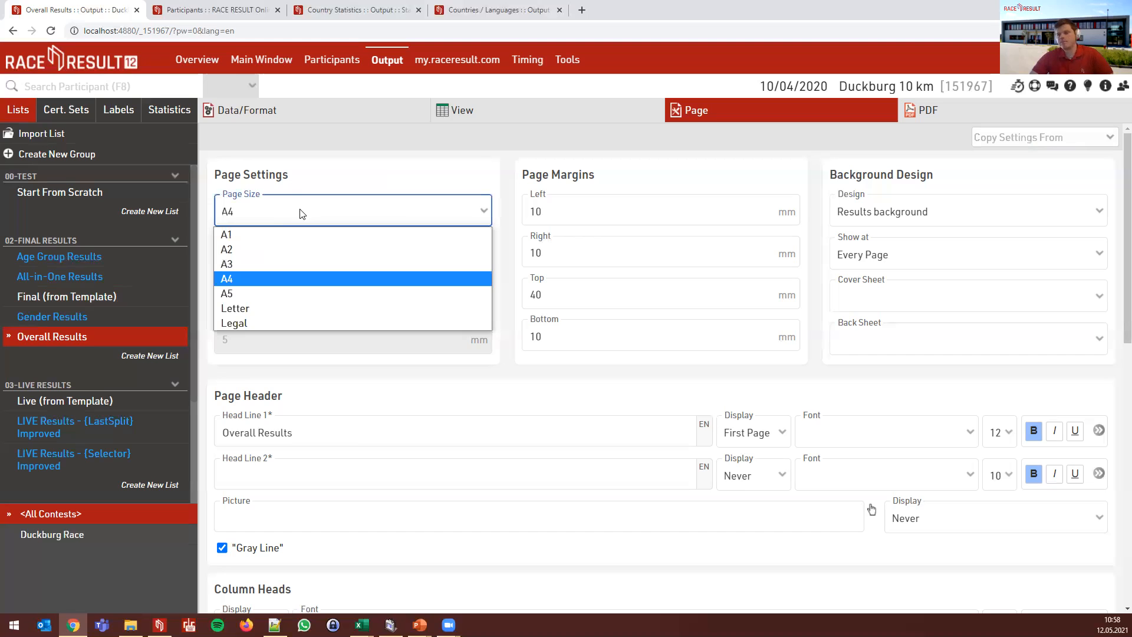
{"action": "left_click", "coordinate": [301, 213]}
{"action": "left_click", "coordinate": [326, 260]}
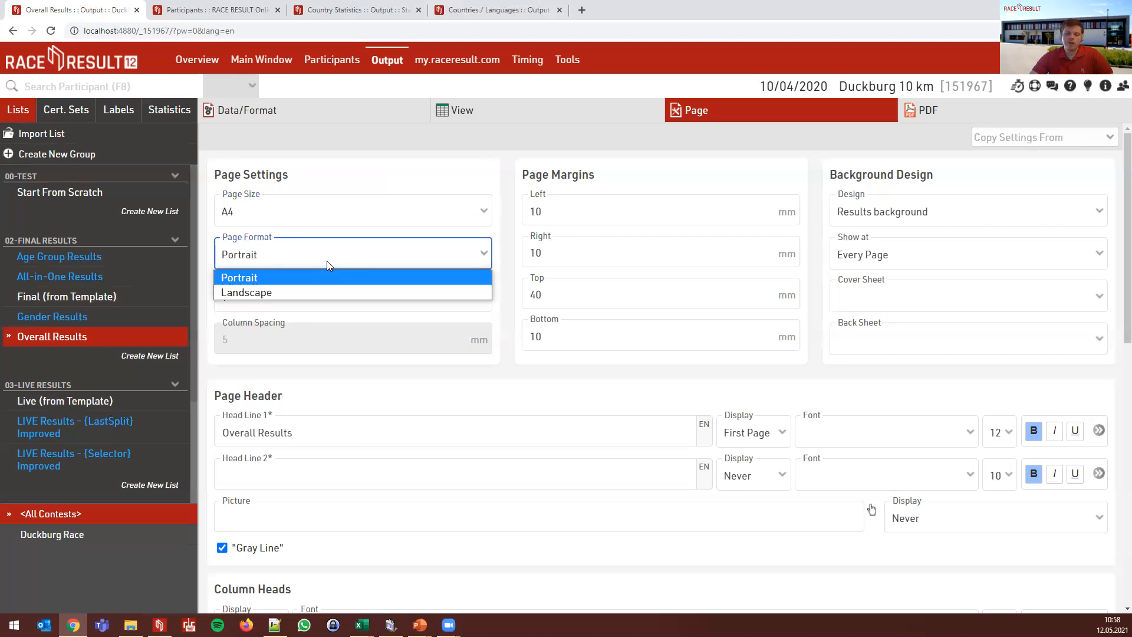
{"action": "left_click", "coordinate": [327, 261]}
{"action": "left_click", "coordinate": [330, 299]}
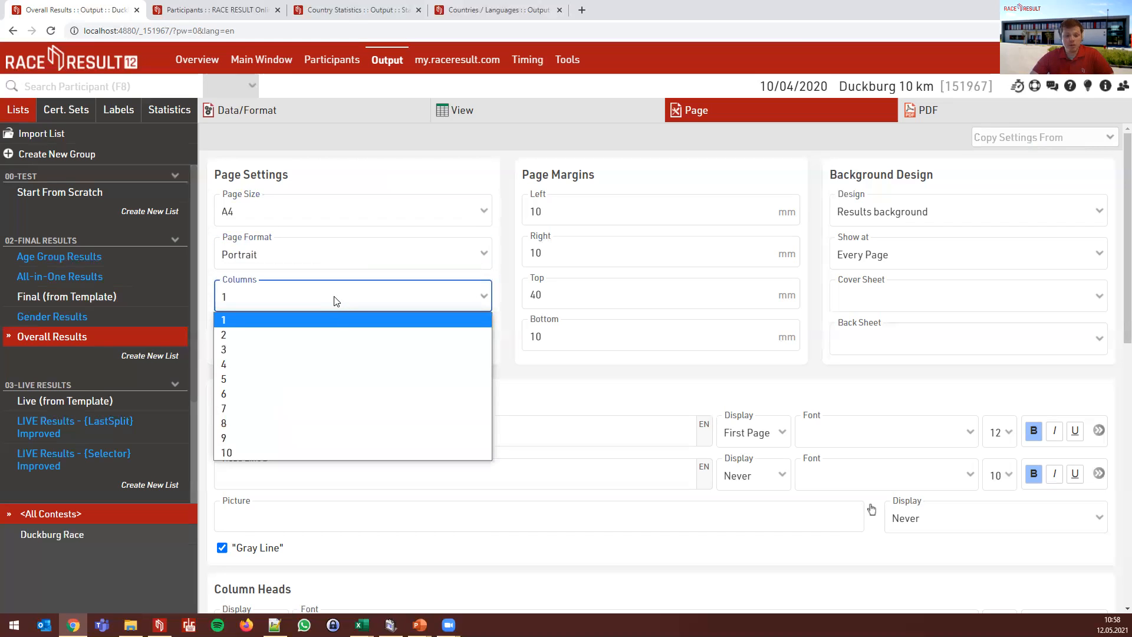
{"action": "left_click", "coordinate": [334, 301]}
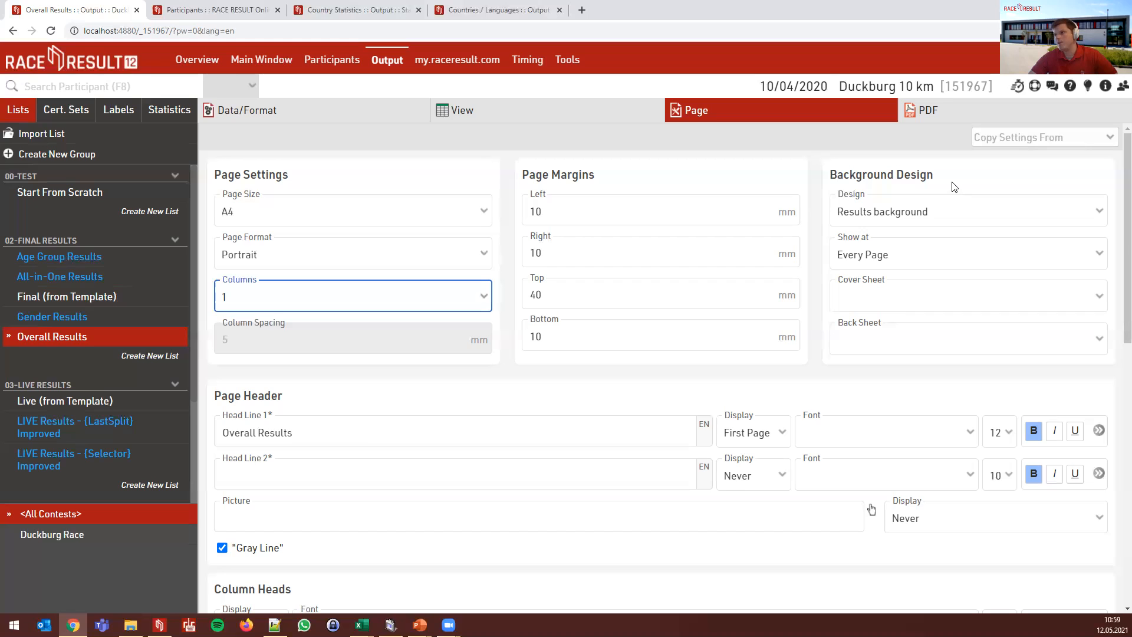
{"action": "left_click", "coordinate": [964, 214]}
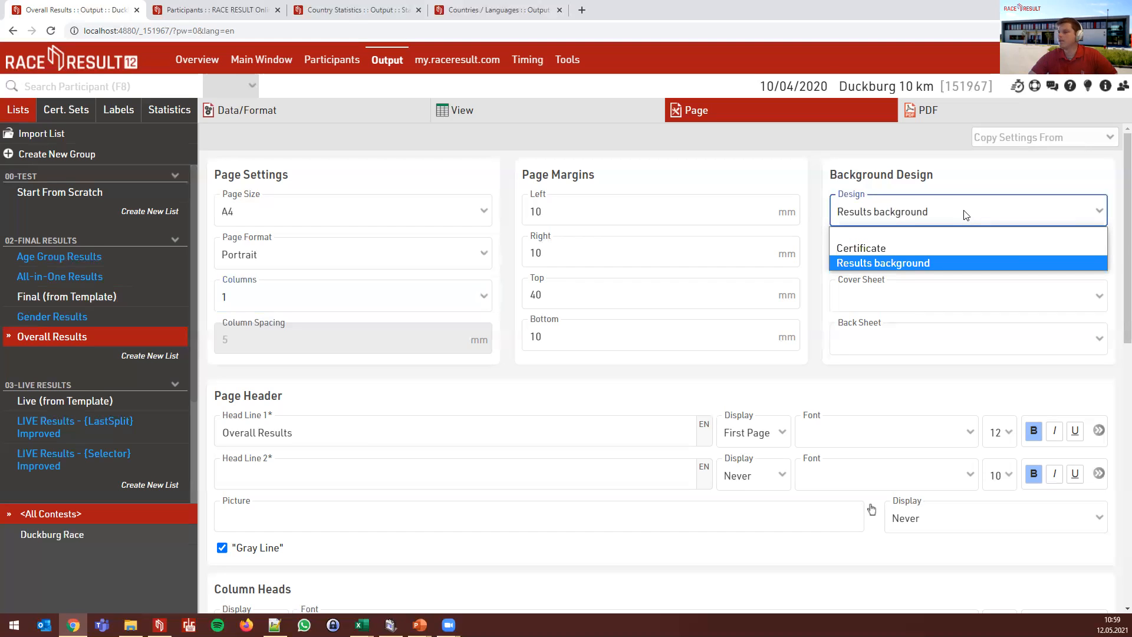
{"action": "left_click", "coordinate": [965, 215]}
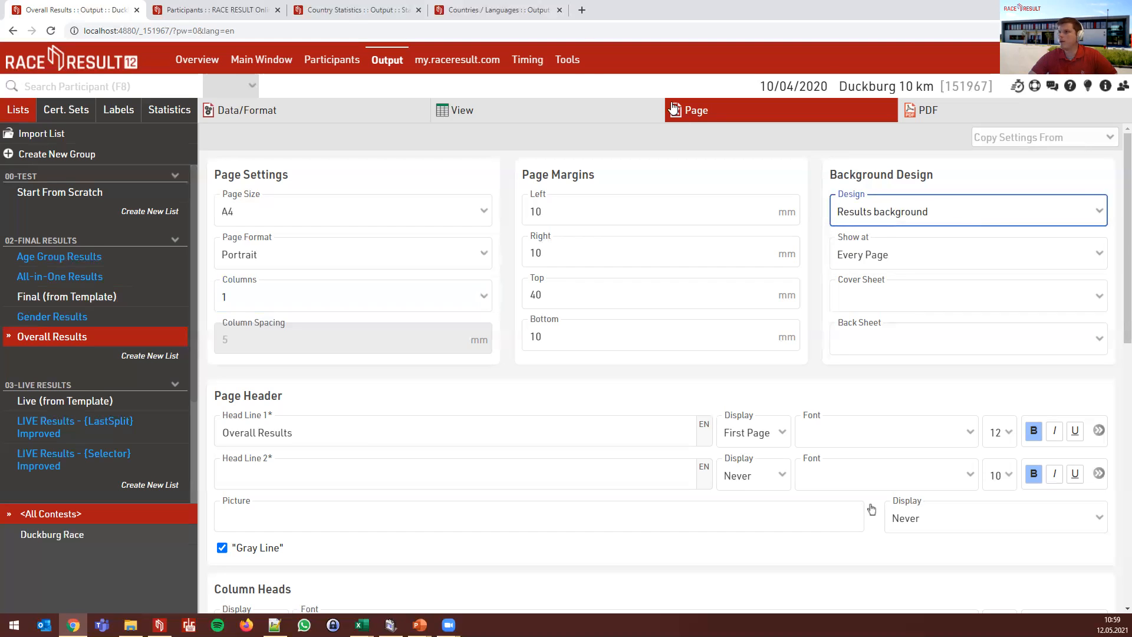
{"action": "left_click", "coordinate": [569, 61]}
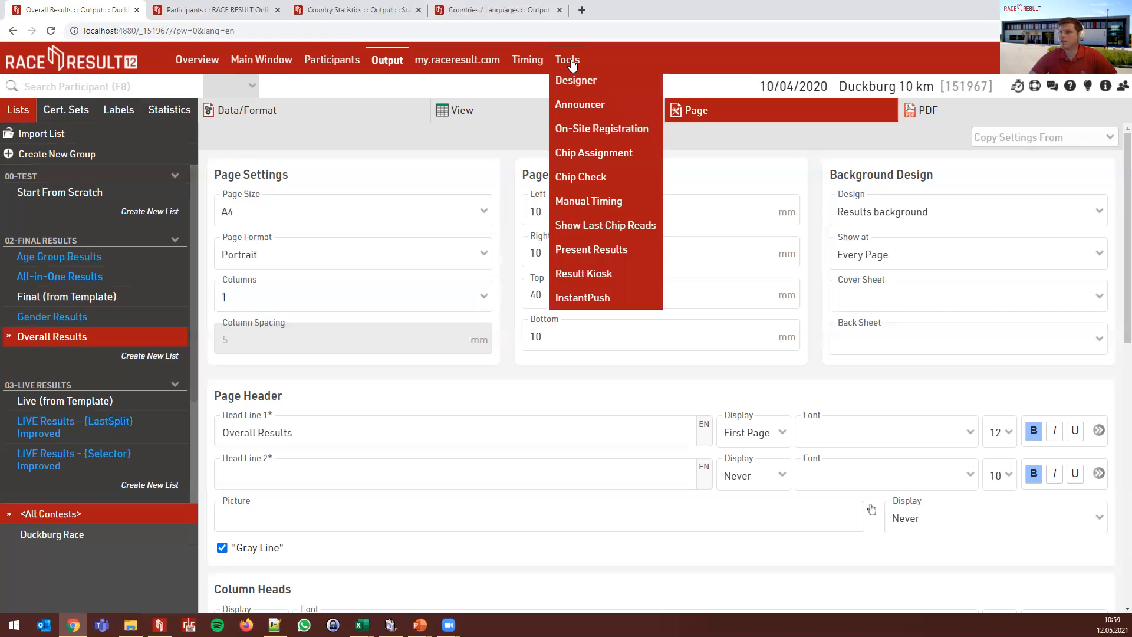
- In the Designer, open the Results background design with the duck logo and 'Duckburg 10 km' heading
{"action": "left_click", "coordinate": [612, 85]}
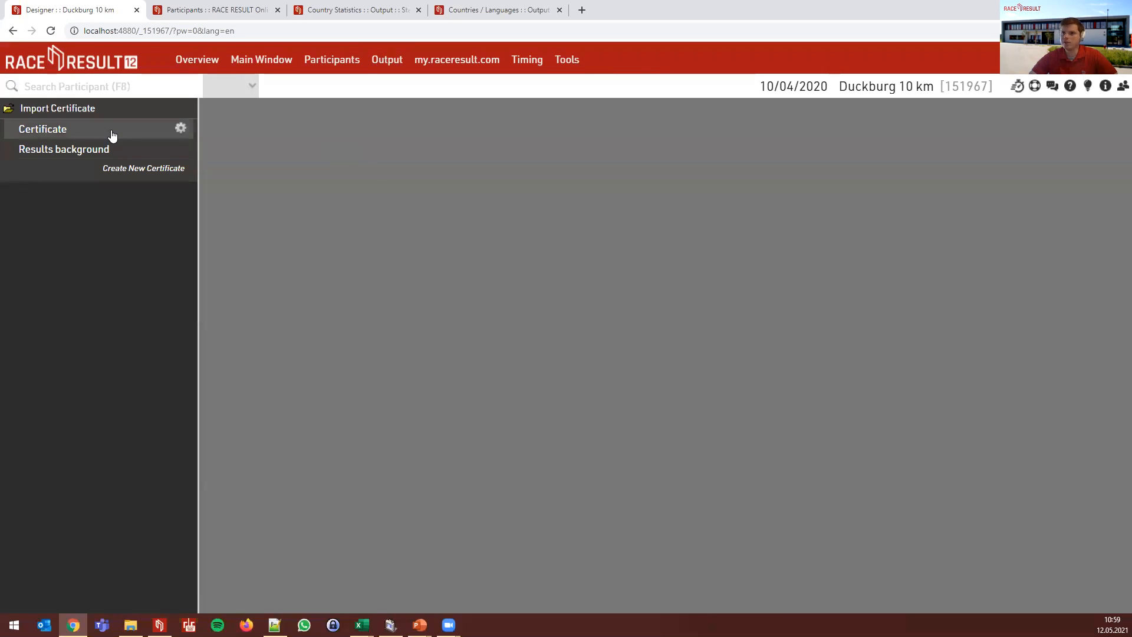
{"action": "left_click", "coordinate": [114, 135]}
{"action": "left_click", "coordinate": [85, 151]}
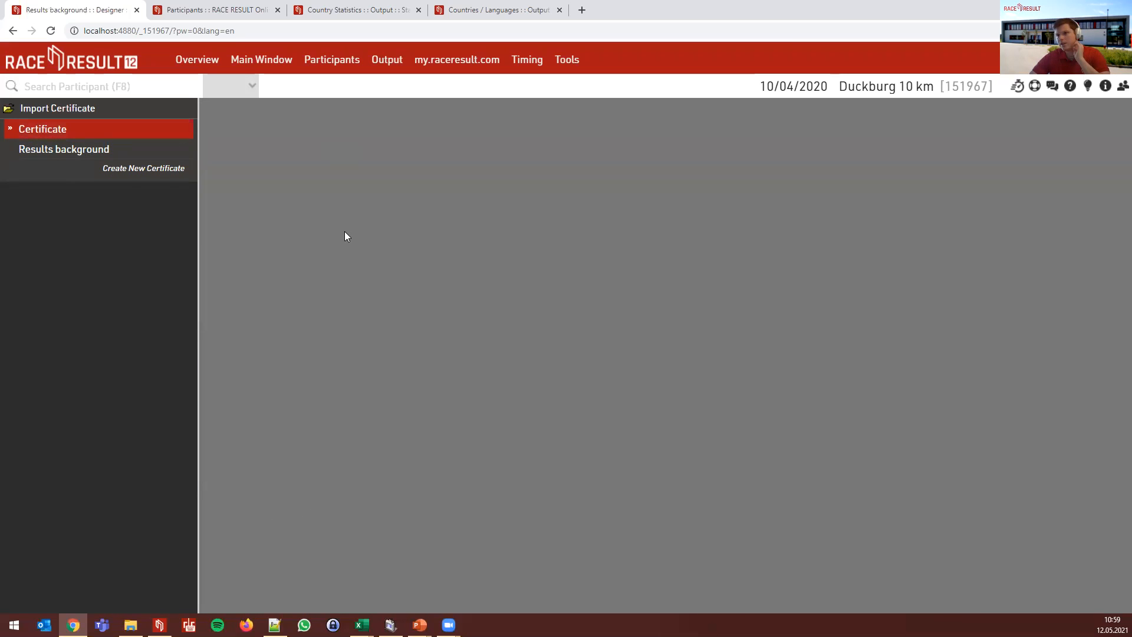
{"action": "left_click", "coordinate": [51, 152]}
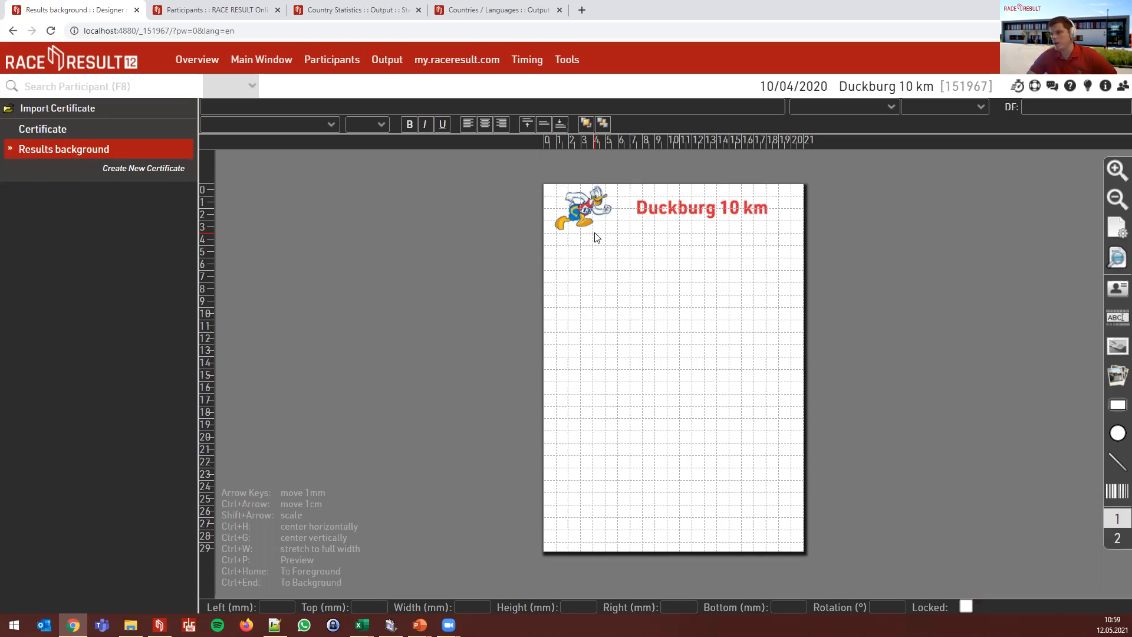
- Confirm the Overall Results page uses a 40 mm top margin, Results background on every page, and no cover sheet
{"action": "left_click", "coordinate": [378, 62]}
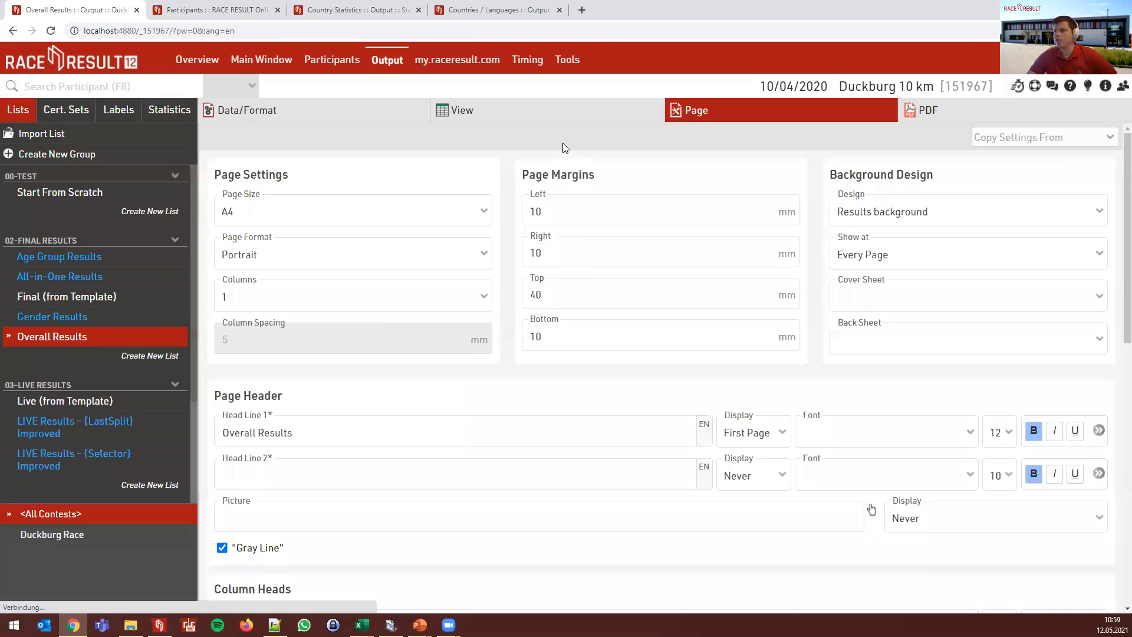
{"action": "left_click", "coordinate": [563, 295]}
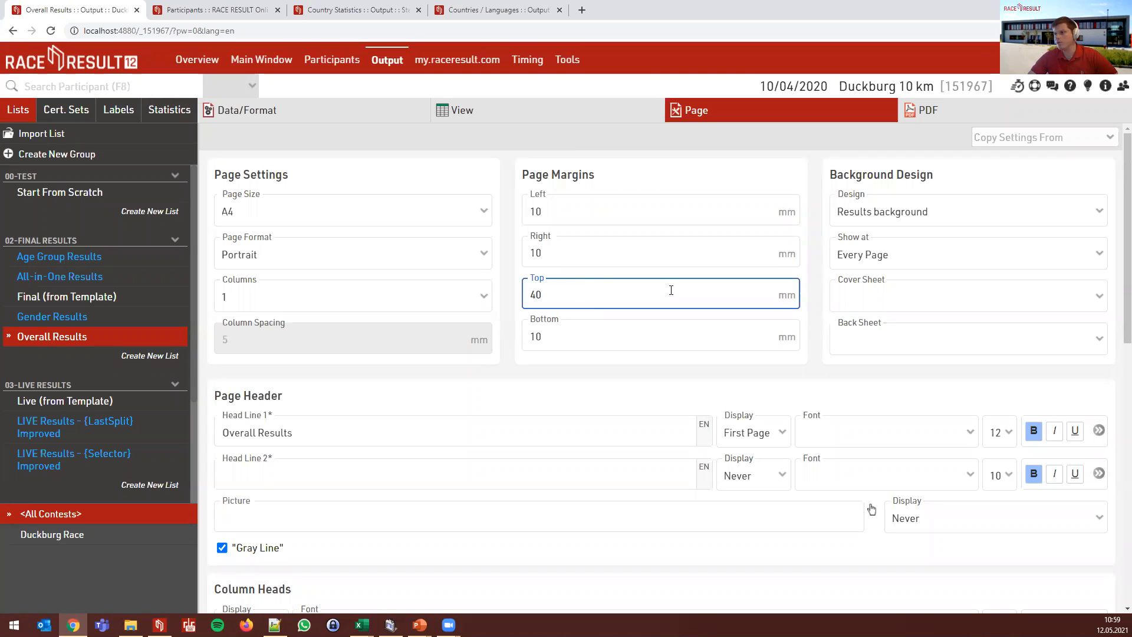
{"action": "left_click", "coordinate": [901, 214]}
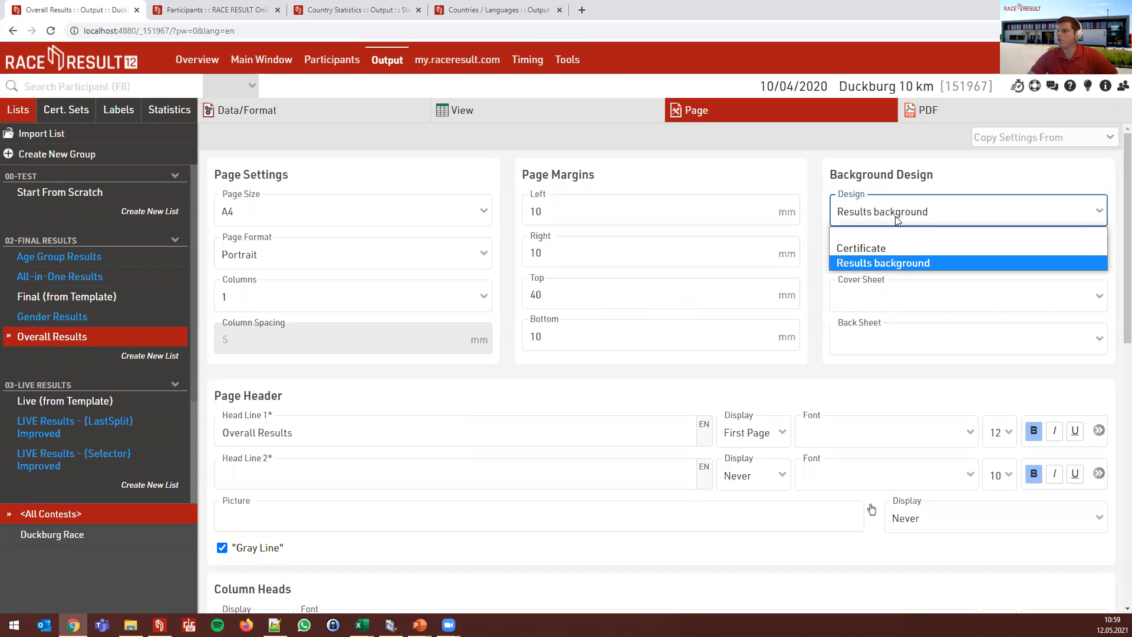
{"action": "left_click", "coordinate": [918, 263]}
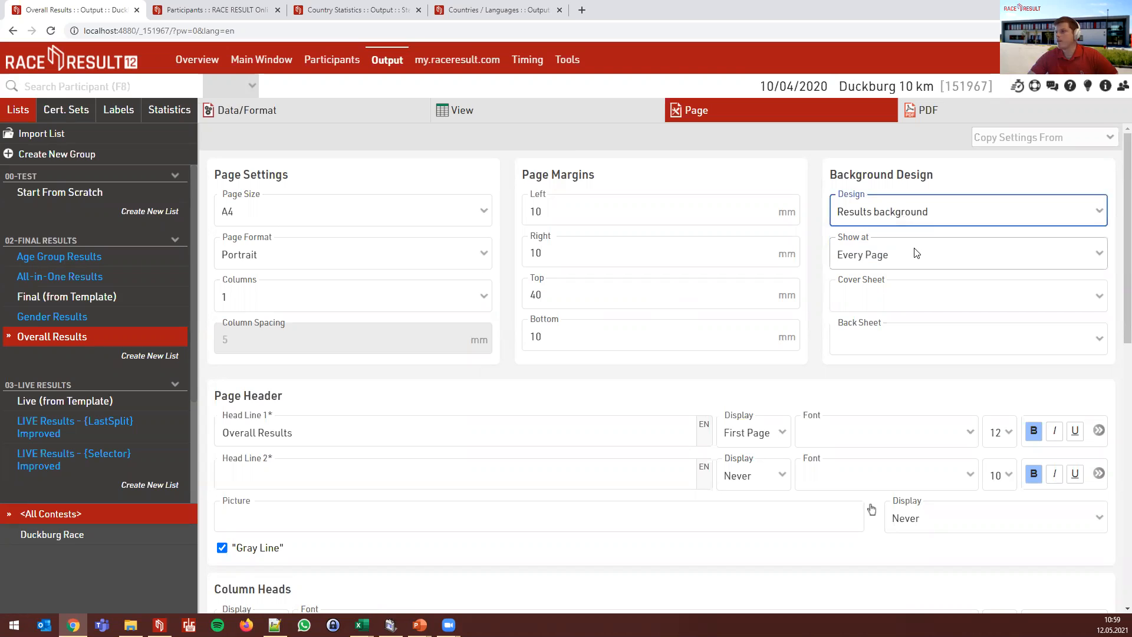
{"action": "left_click", "coordinate": [912, 255]}
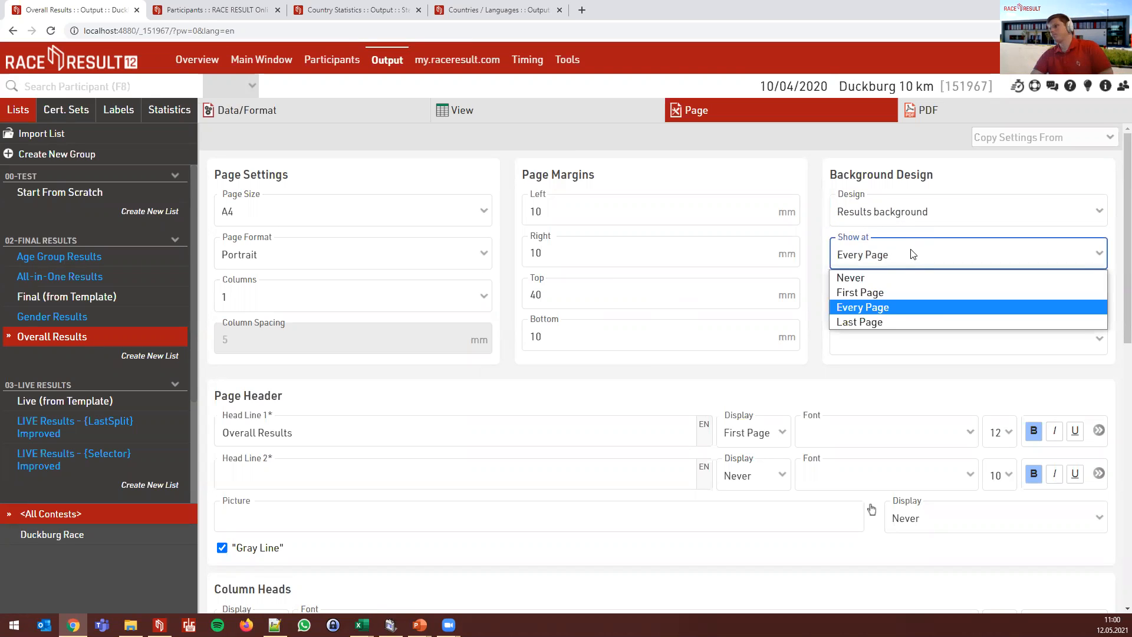
{"action": "left_click", "coordinate": [912, 254]}
{"action": "left_click", "coordinate": [911, 292]}
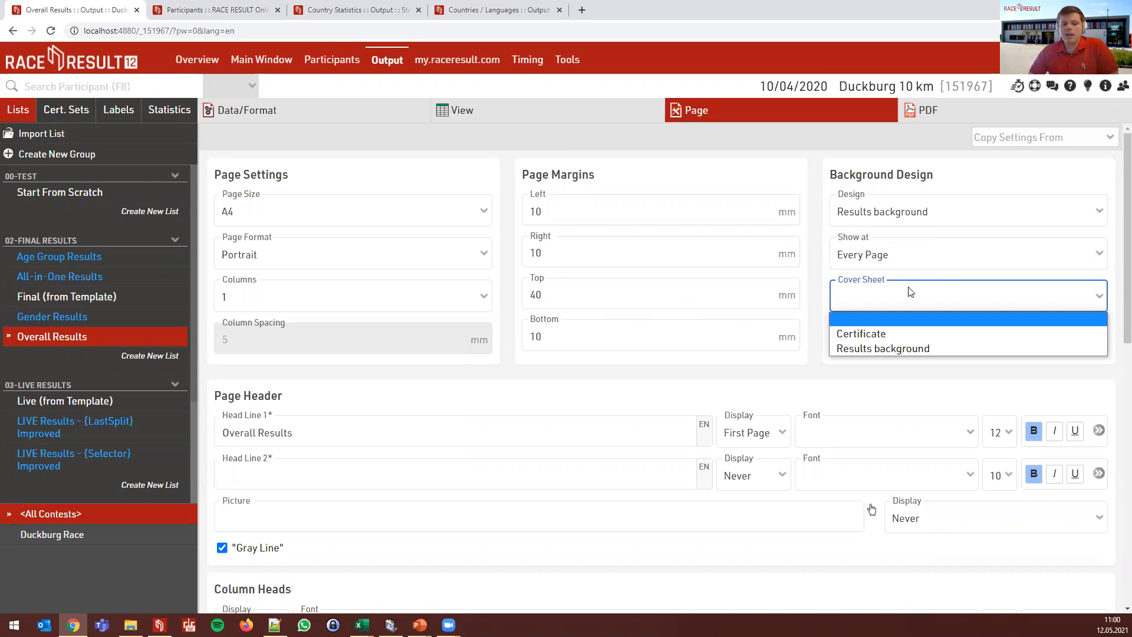
{"action": "left_click", "coordinate": [910, 292]}
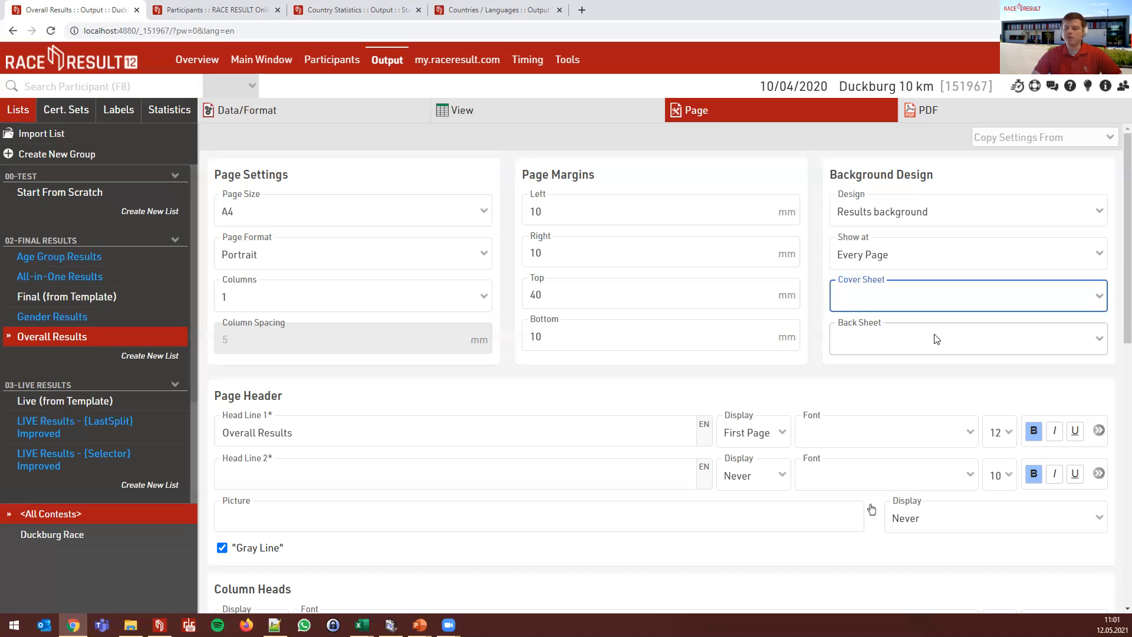
- Close the field details dialog and leave the cover sheet empty
{"action": "left_click", "coordinate": [947, 380]}
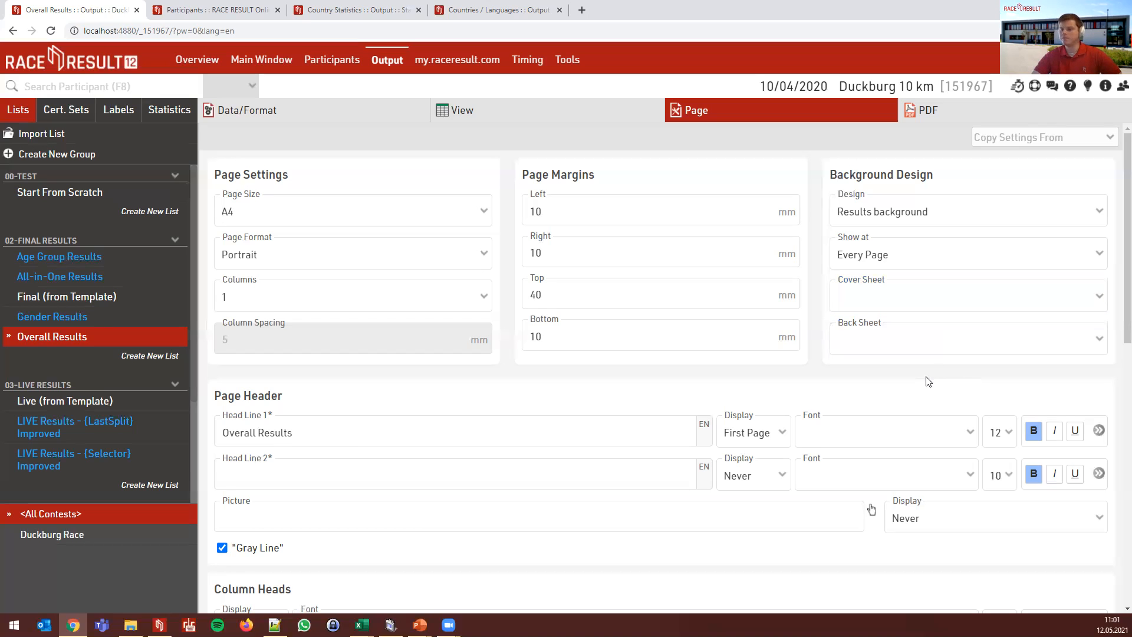
{"action": "scroll", "coordinate": [926, 354], "scroll_direction": "down", "scroll_amount": 2}
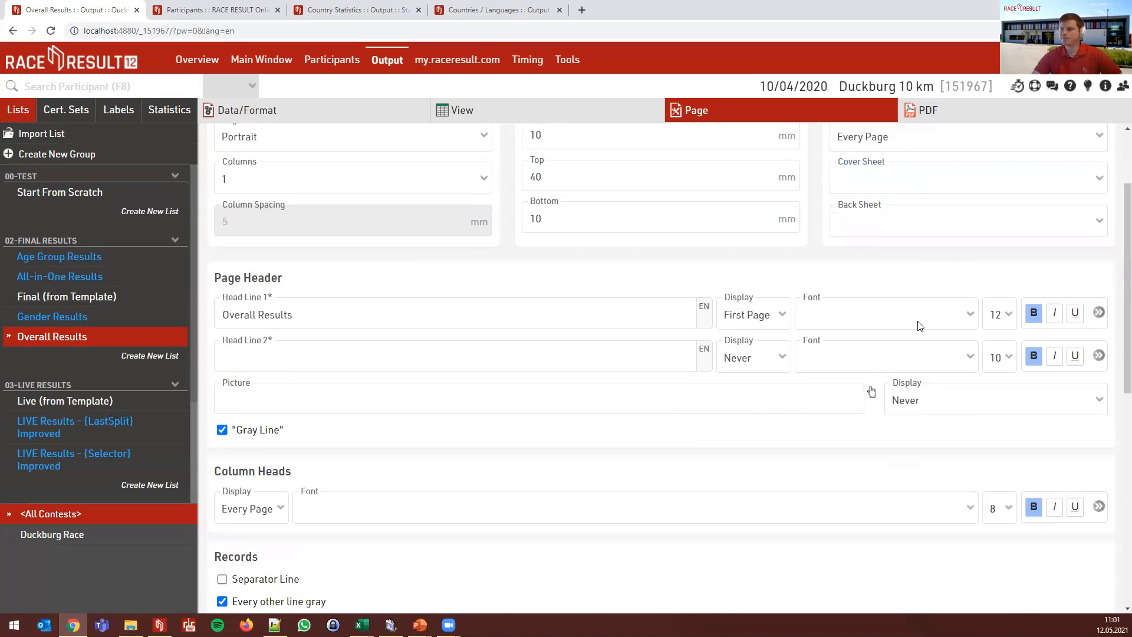
{"action": "left_click", "coordinate": [888, 186]}
{"action": "scroll", "coordinate": [889, 186], "scroll_direction": "up", "scroll_amount": 1}
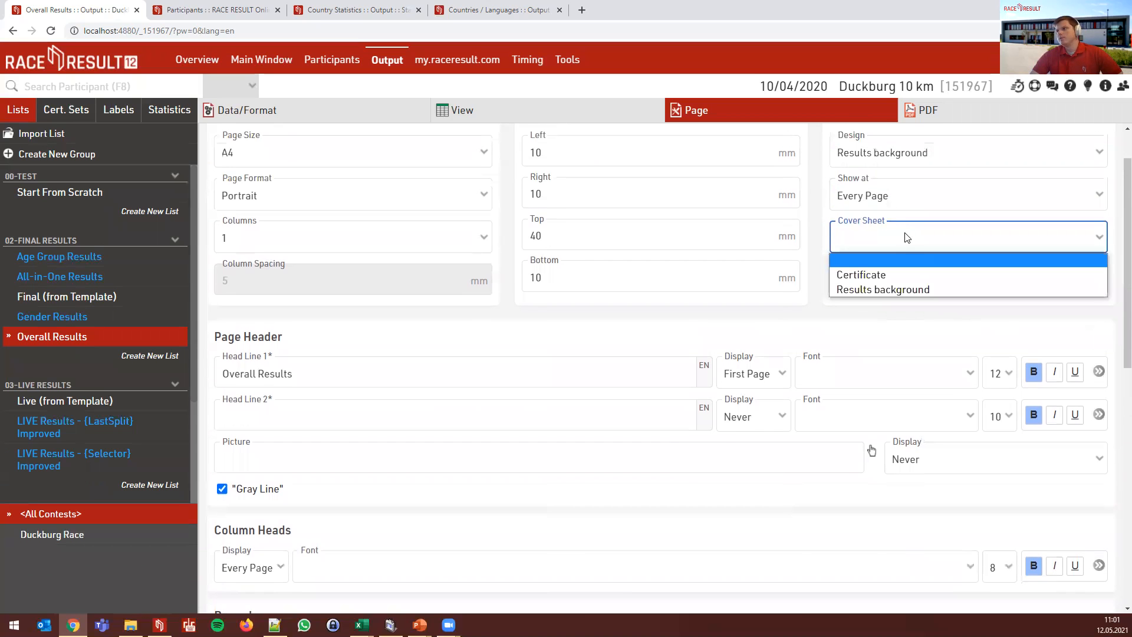
{"action": "left_click", "coordinate": [908, 237]}
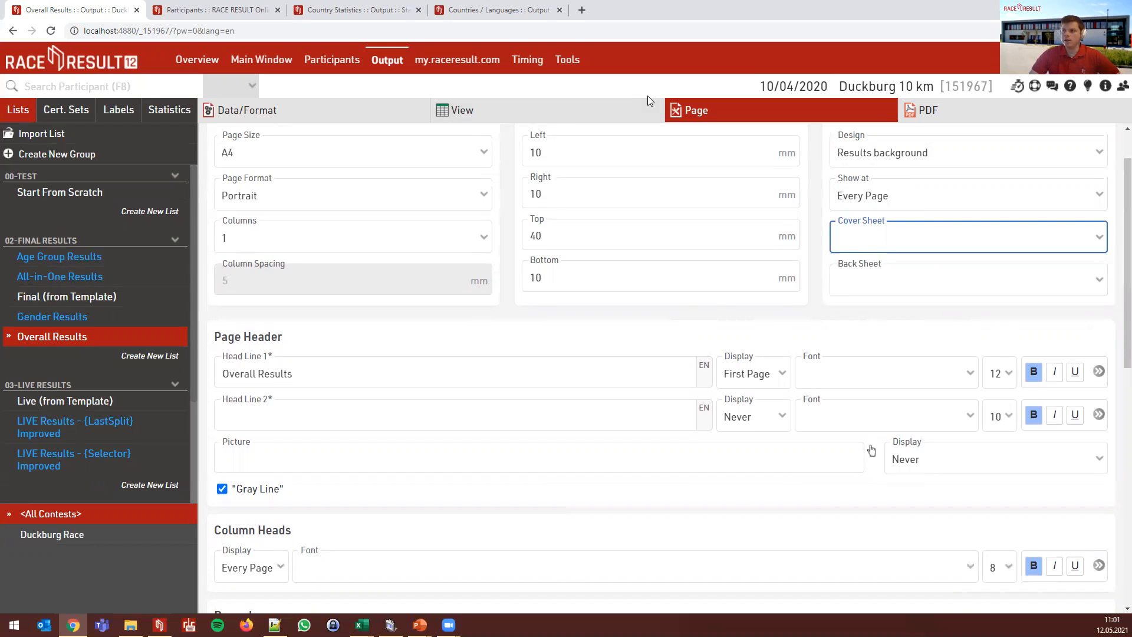
{"action": "scroll", "coordinate": [422, 319], "scroll_direction": "down", "scroll_amount": 1}
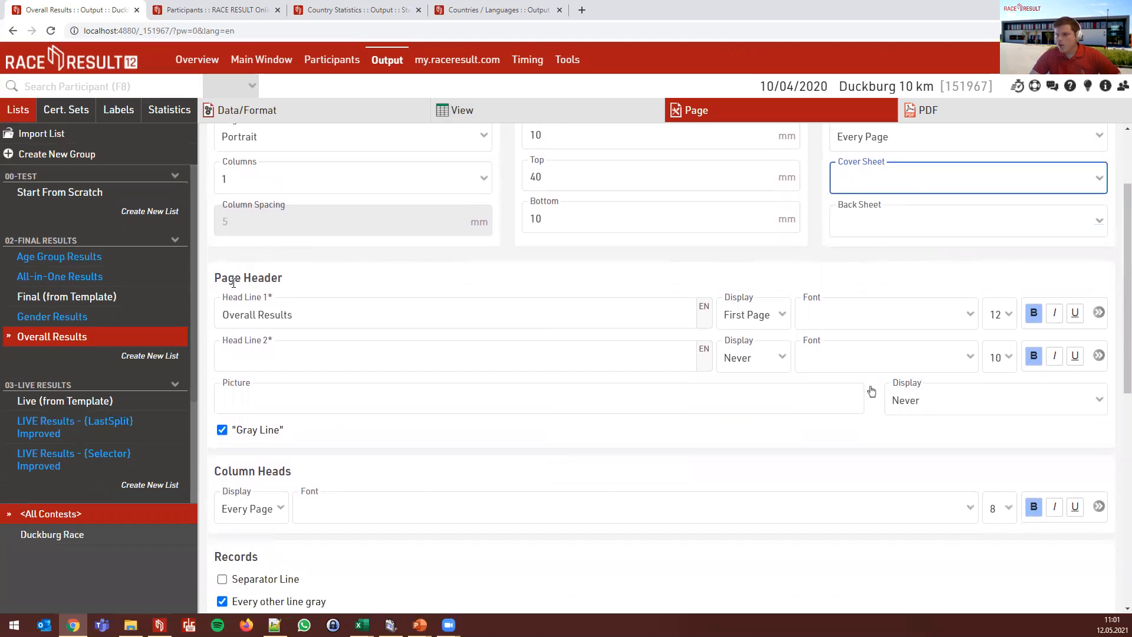
- Keep Head Line 1 'Overall Results' on the first page only, bold 12 pt, colour #0088D6
{"action": "left_click", "coordinate": [319, 314]}
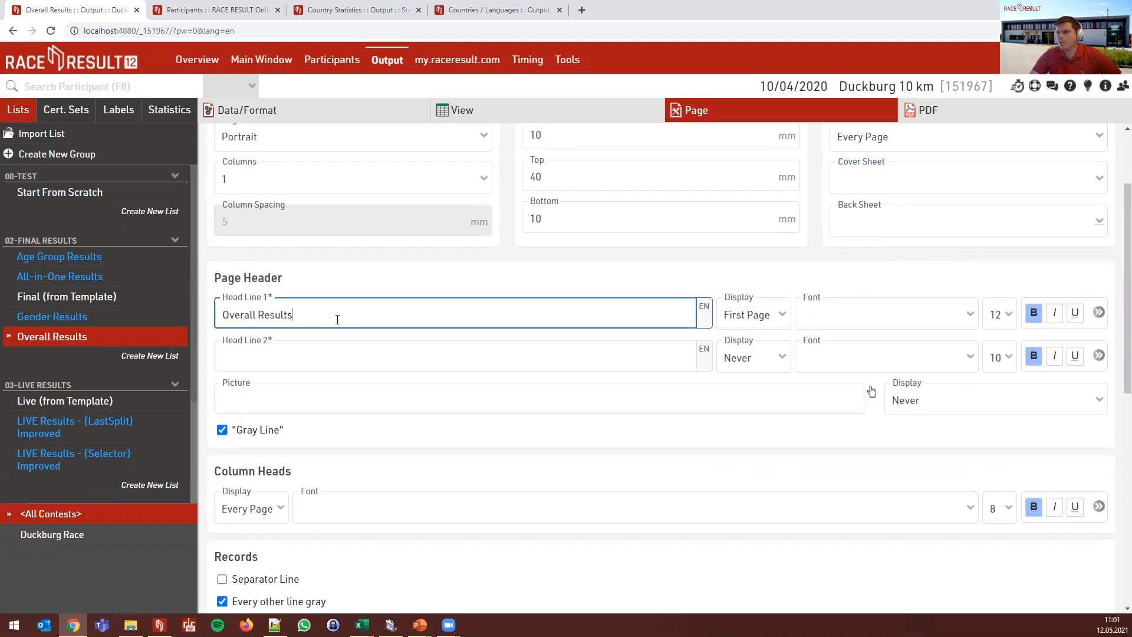
{"action": "left_click", "coordinate": [736, 317]}
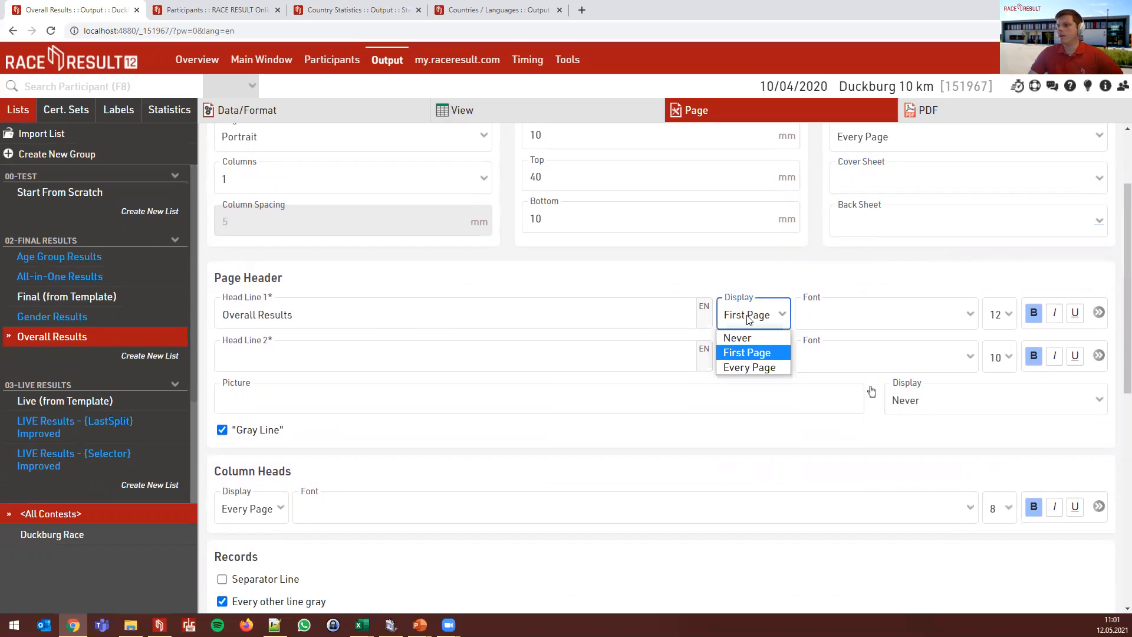
{"action": "left_click", "coordinate": [749, 319]}
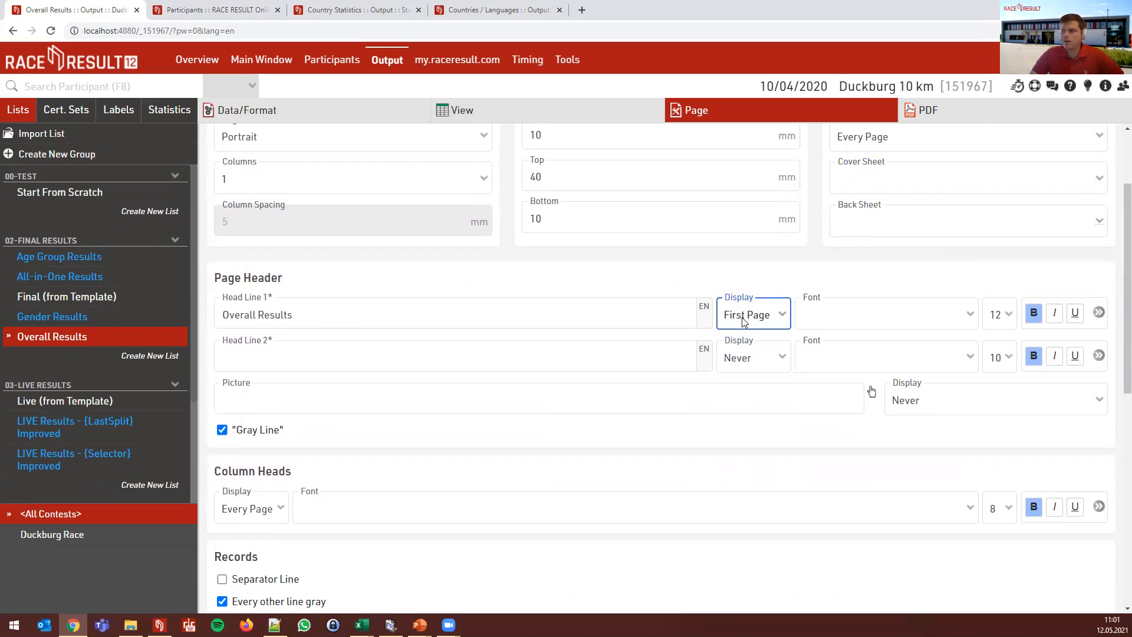
{"action": "left_click", "coordinate": [873, 316]}
{"action": "left_click", "coordinate": [872, 316]}
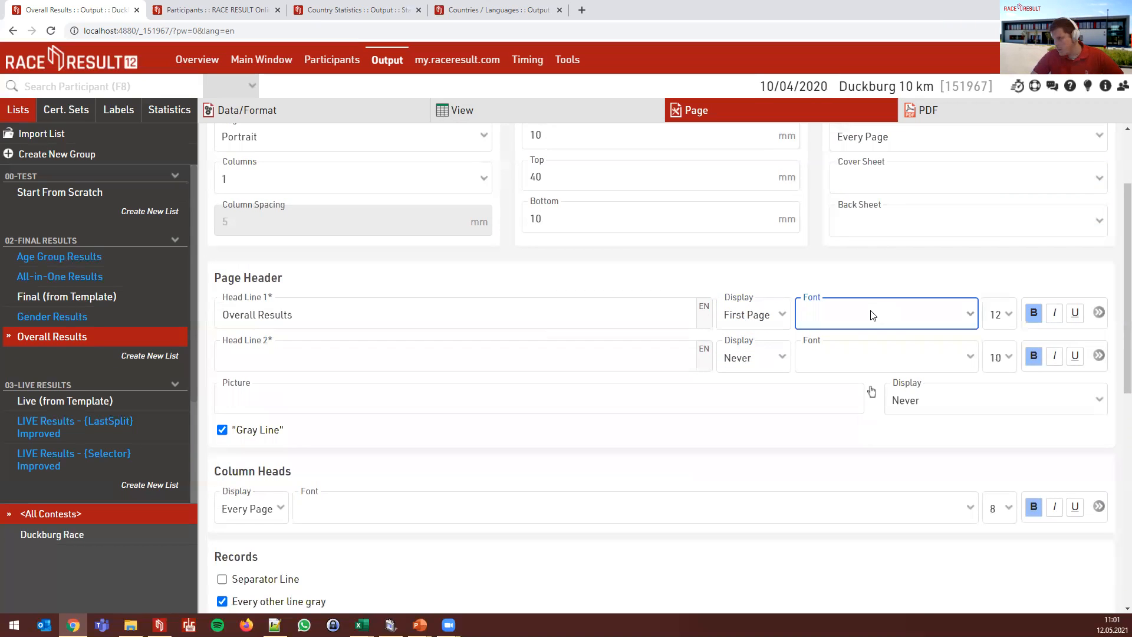
{"action": "left_click", "coordinate": [999, 314]}
{"action": "left_click", "coordinate": [999, 314]}
{"action": "left_click", "coordinate": [1099, 313]}
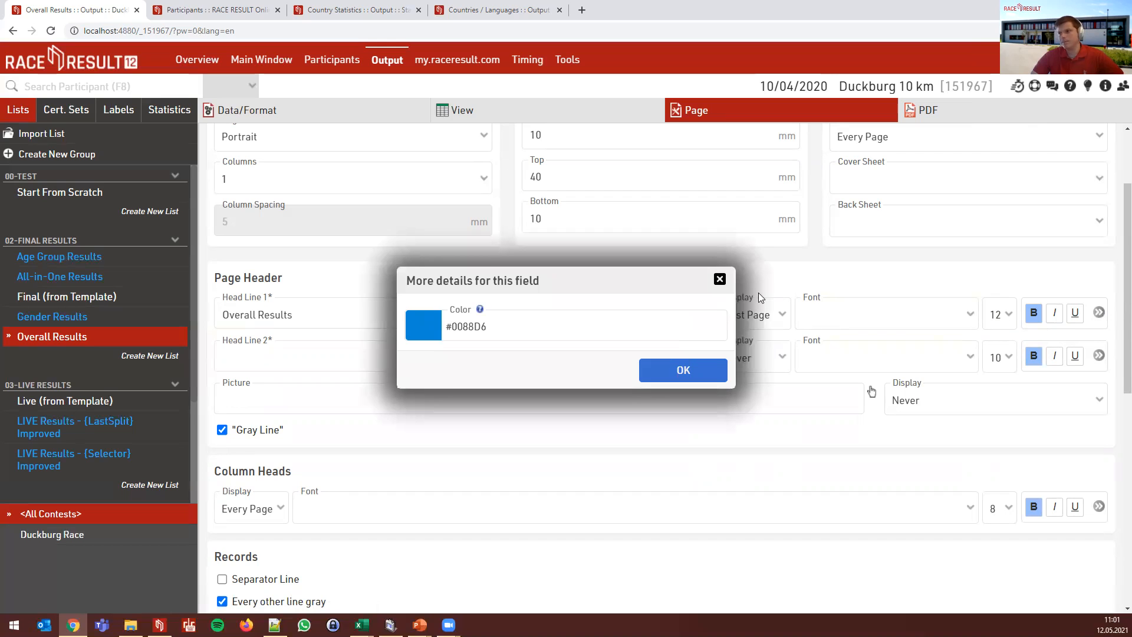
{"action": "left_click", "coordinate": [720, 279]}
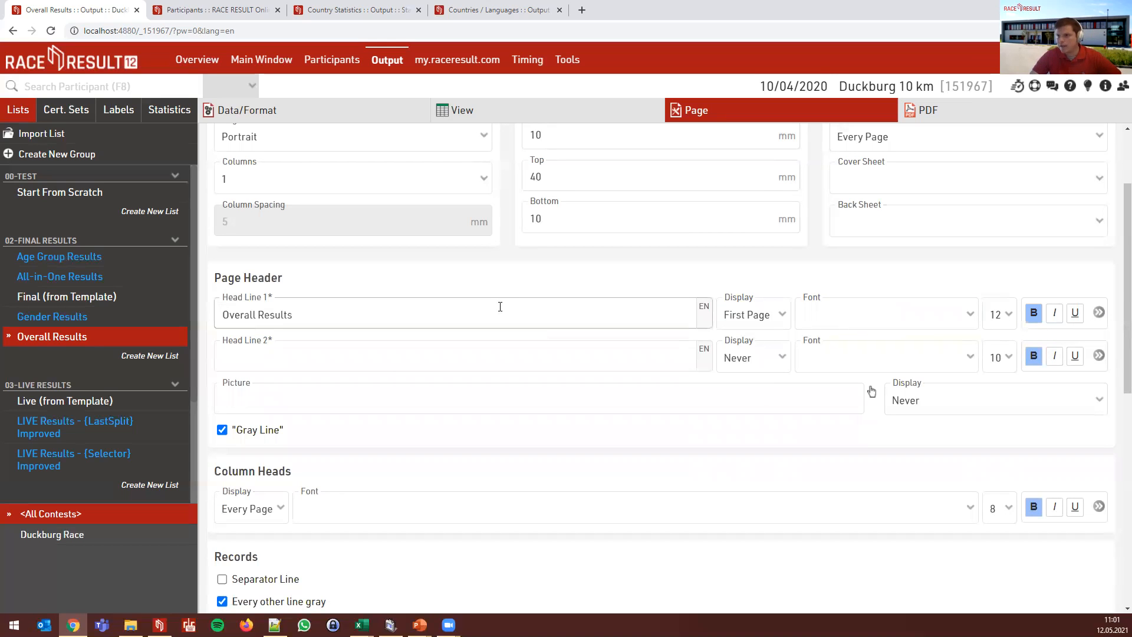
{"action": "left_click", "coordinate": [400, 320]}
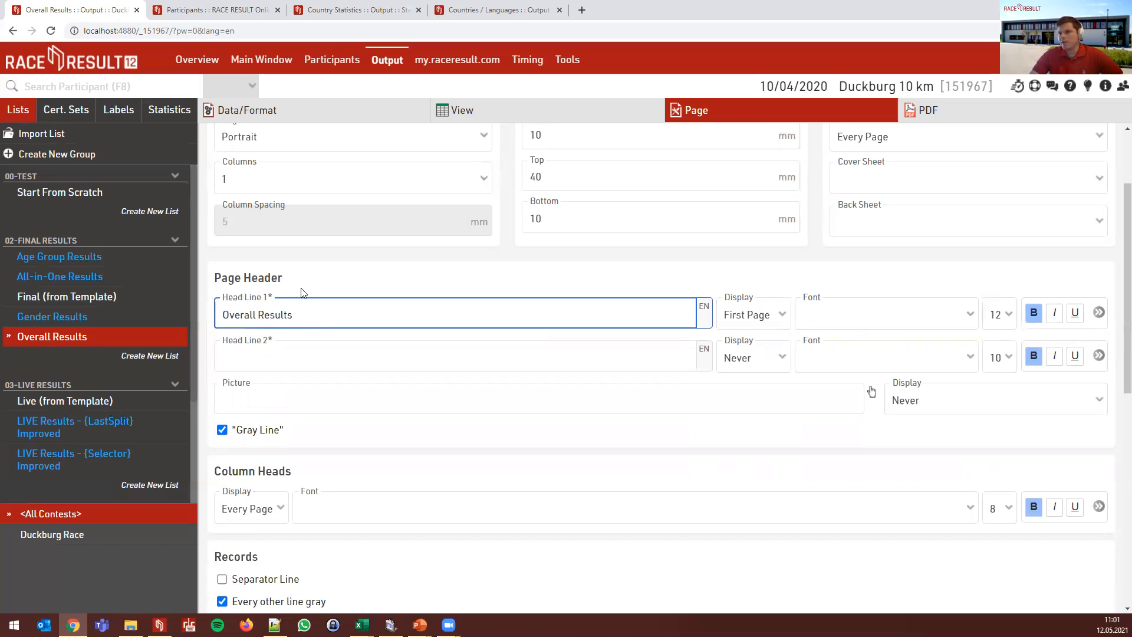
- Review the footnote listing the available placeholders below the header fields
{"action": "scroll", "coordinate": [418, 277], "scroll_direction": "down", "scroll_amount": 7}
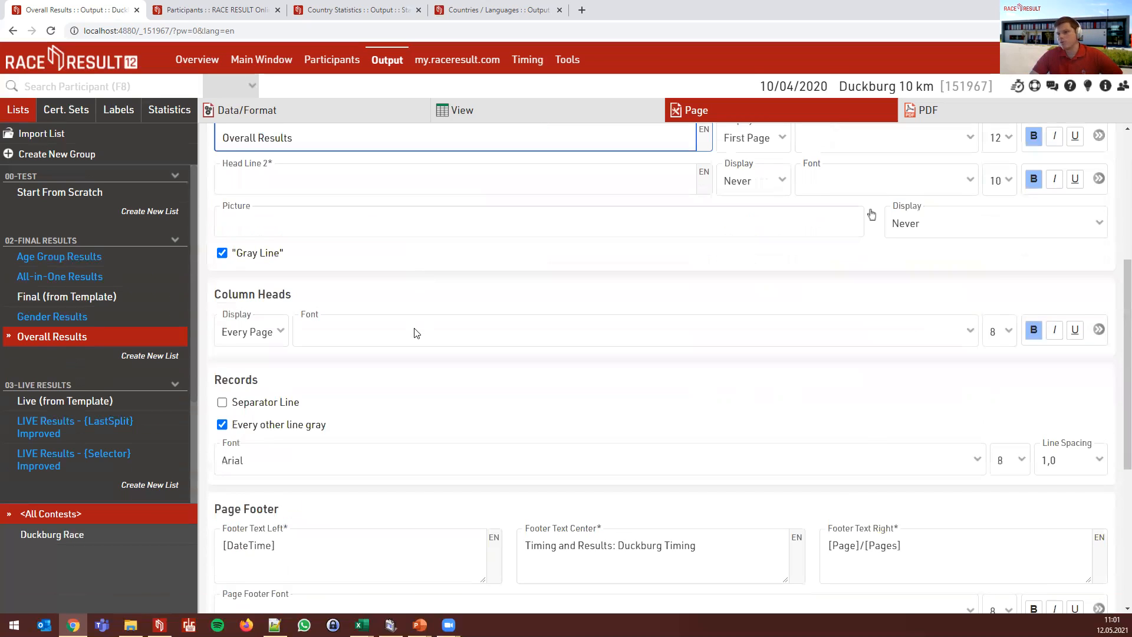
{"action": "left_click_drag", "start_coordinate": [270, 601], "coordinate": [208, 588]}
{"action": "left_click", "coordinate": [334, 589]}
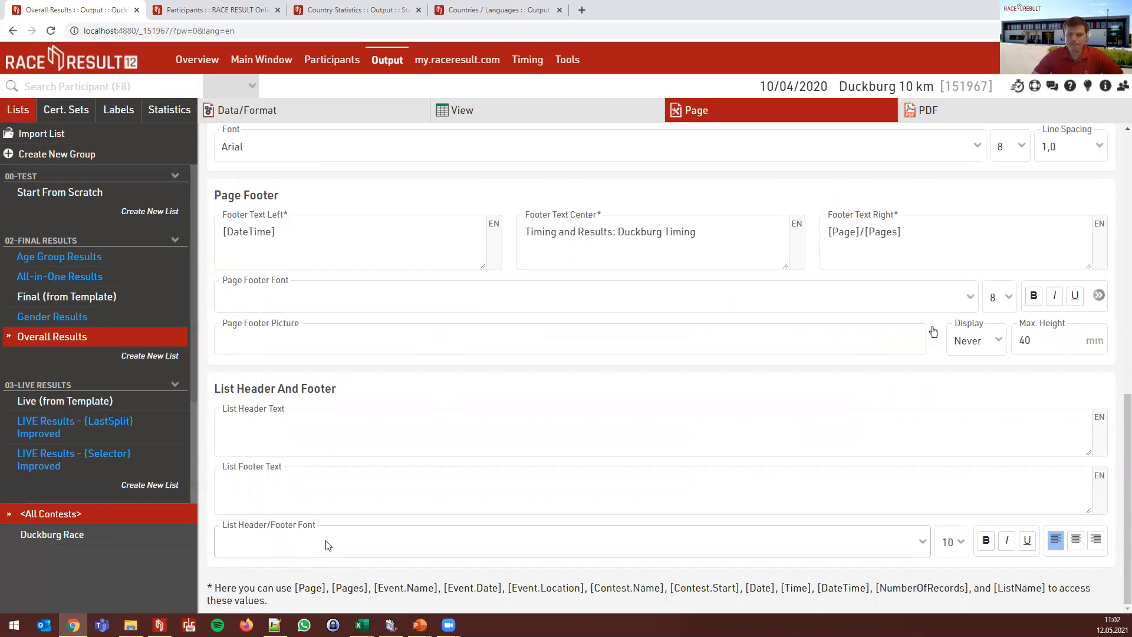
{"action": "scroll", "coordinate": [397, 415], "scroll_direction": "up", "scroll_amount": 4}
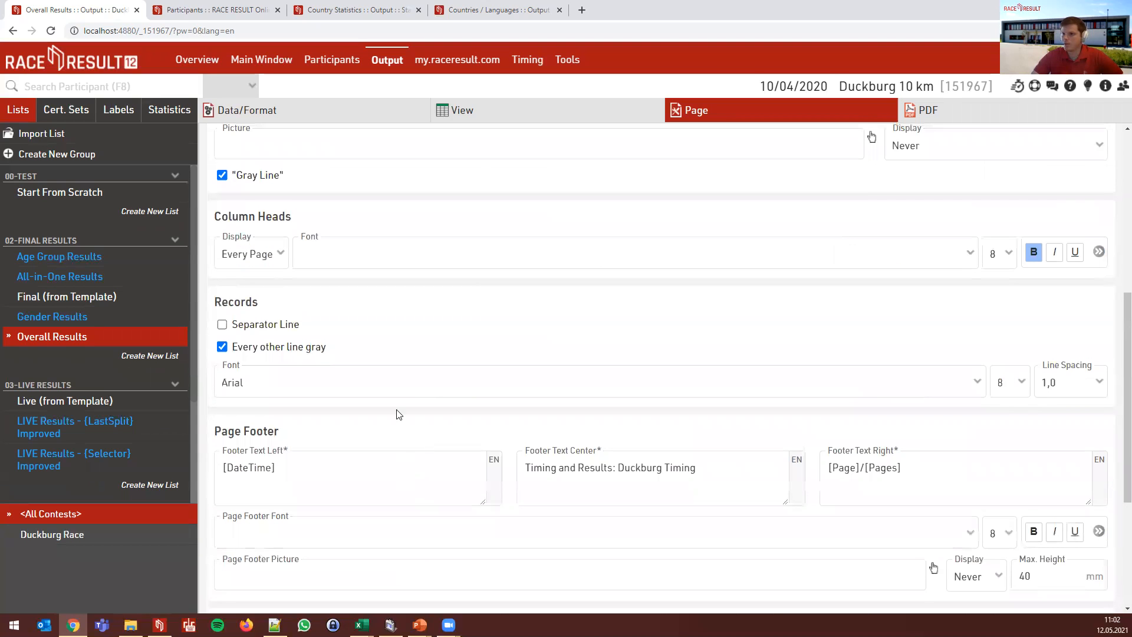
{"action": "scroll", "coordinate": [329, 306], "scroll_direction": "up", "scroll_amount": 4}
- Enter the placeholder [Contest.Name] into Head Line 2
{"action": "left_click", "coordinate": [315, 298]}
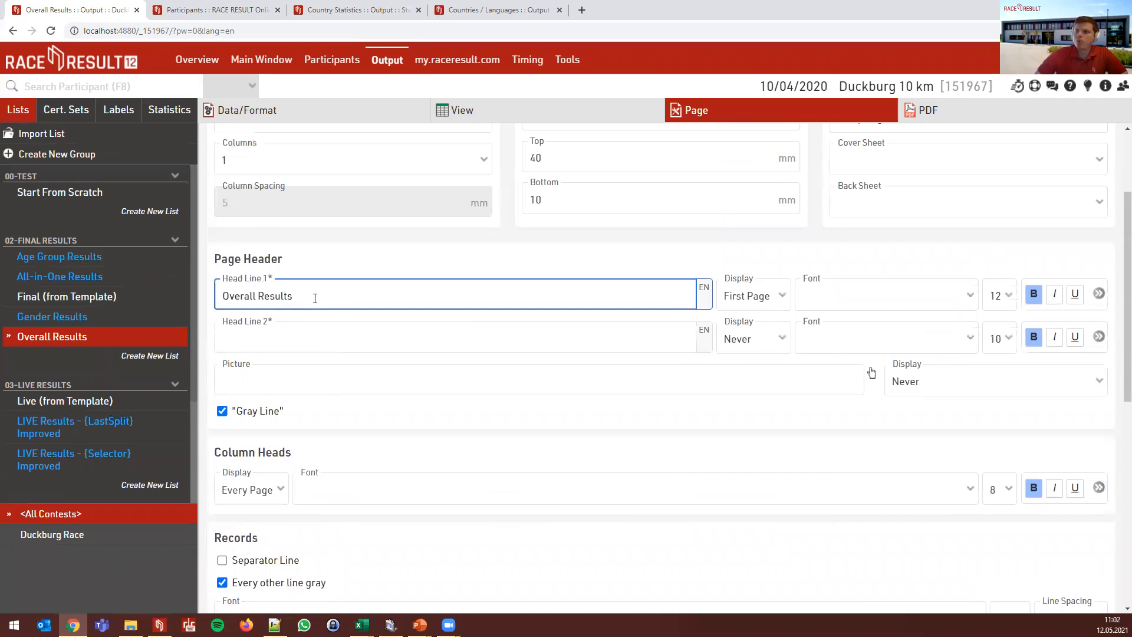
{"action": "left_click", "coordinate": [309, 329]}
{"action": "type", "text": "["}
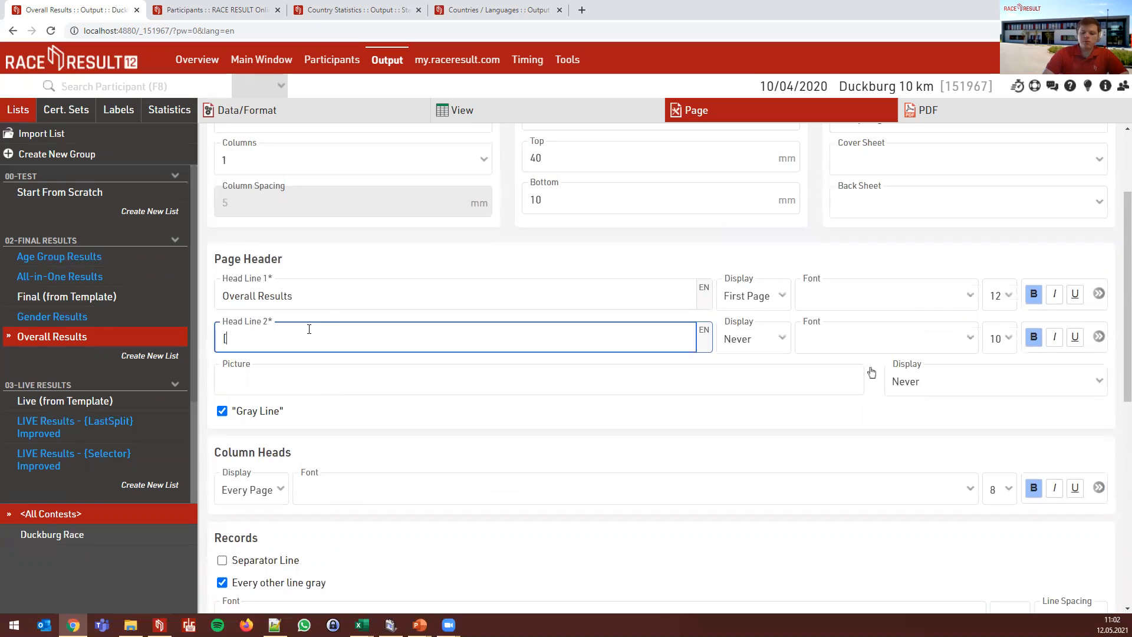
{"action": "type", "text": "Contest"}
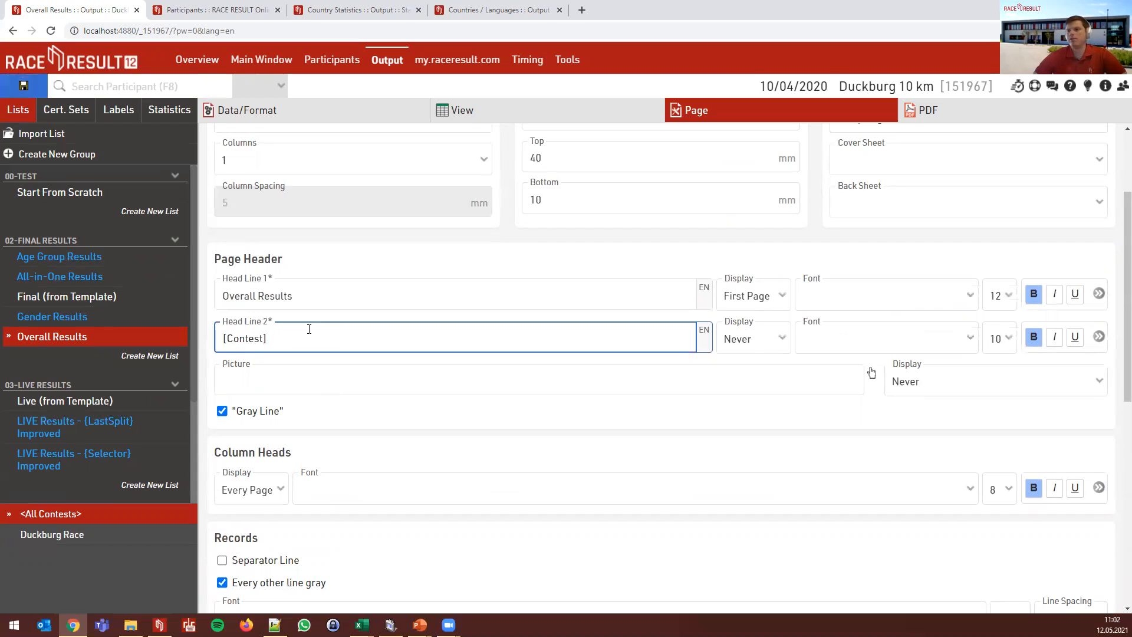
{"action": "type", "text": ".Name"}
{"action": "left_click", "coordinate": [348, 268]}
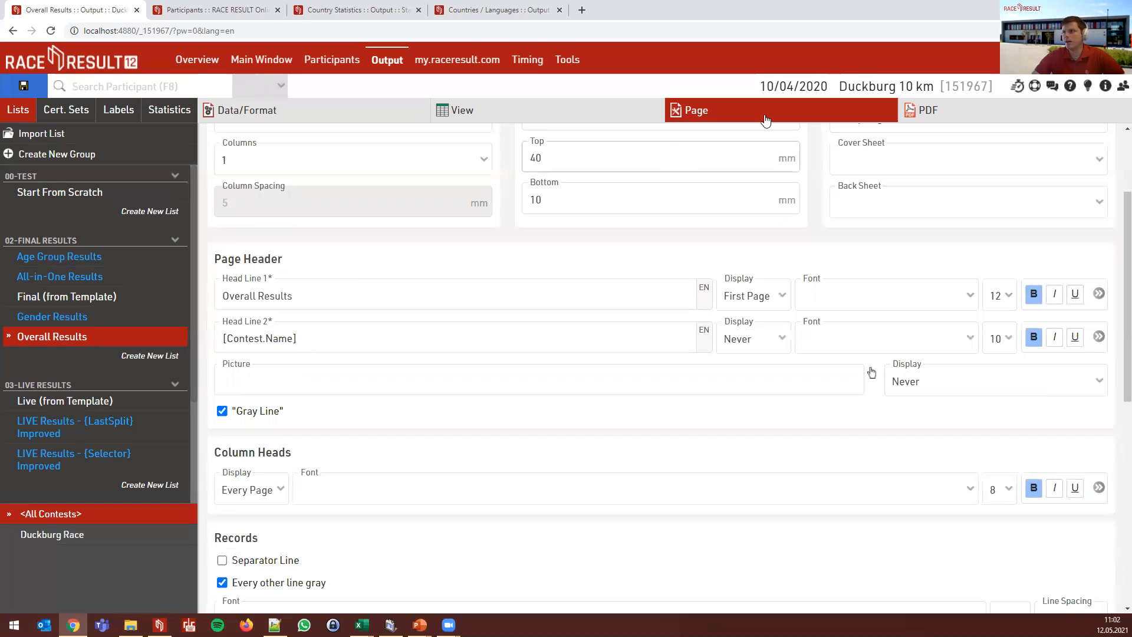
{"action": "left_click", "coordinate": [310, 337]}
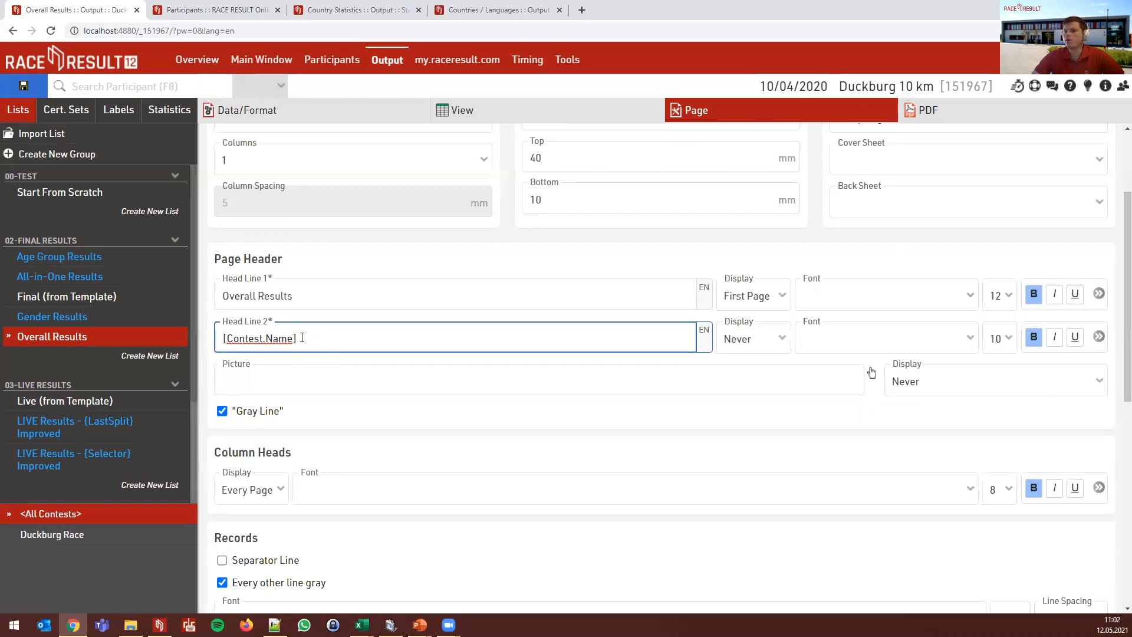
- Toggle the Duckburg Race contest filter off again, then delete [Contest.Name] from Head Line 2
{"action": "left_click", "coordinate": [66, 537]}
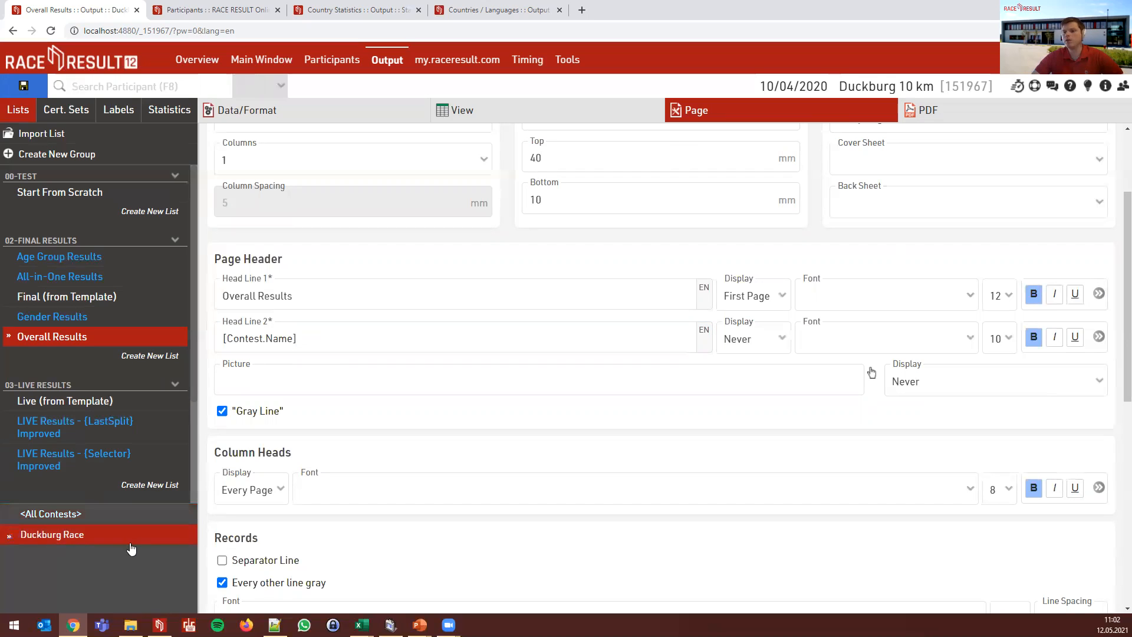
{"action": "left_click", "coordinate": [48, 542]}
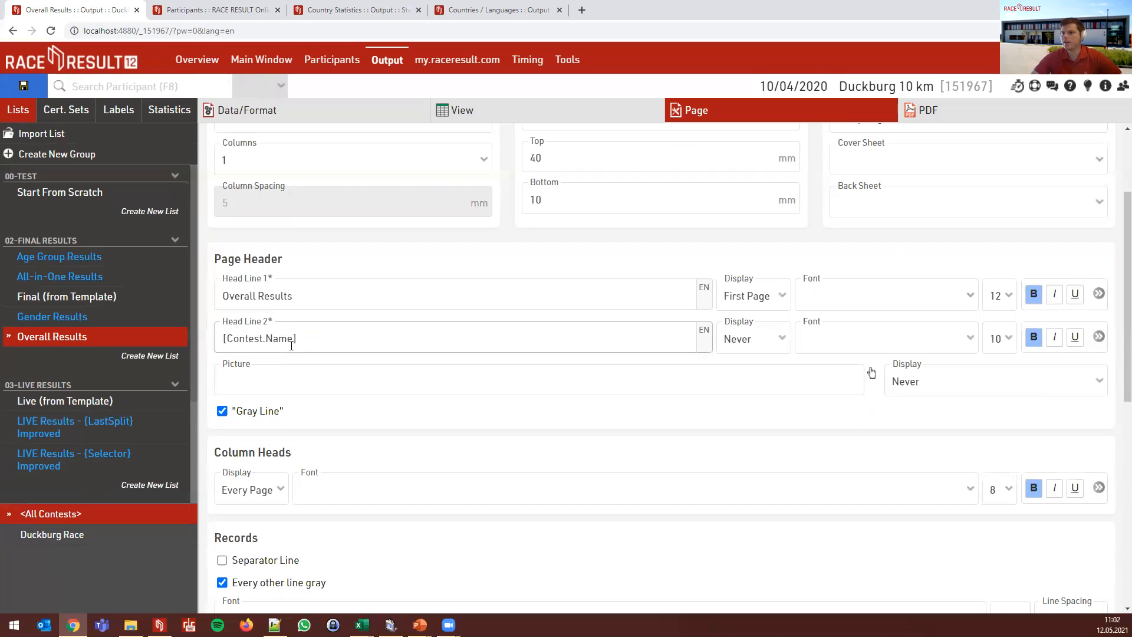
{"action": "left_click_drag", "start_coordinate": [307, 342], "coordinate": [228, 344]}
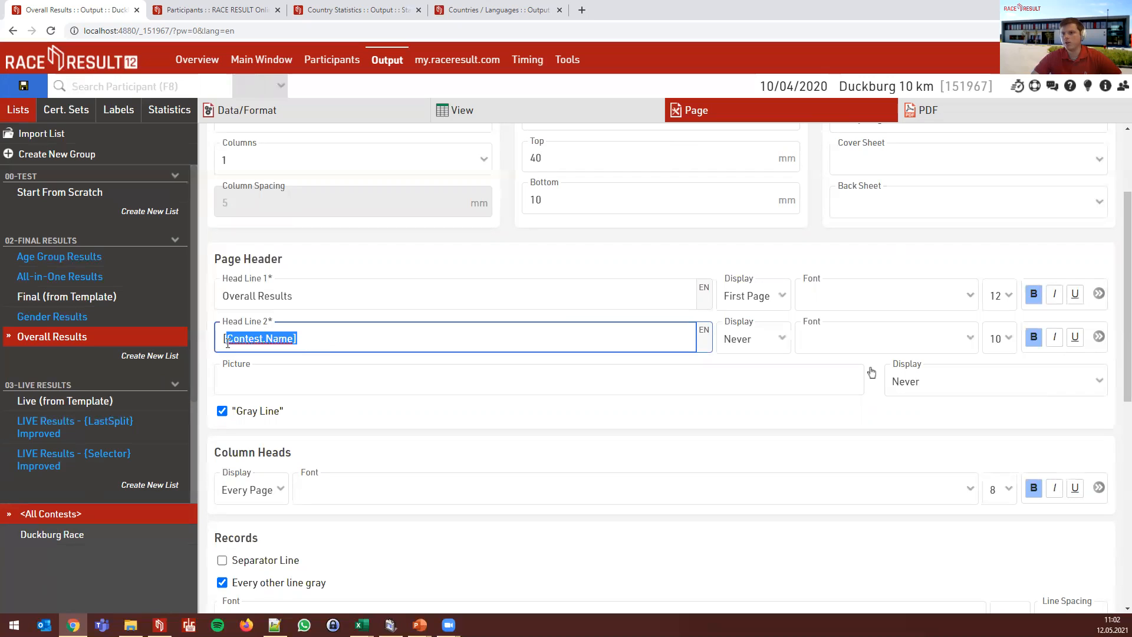
{"action": "left_click", "coordinate": [303, 340]}
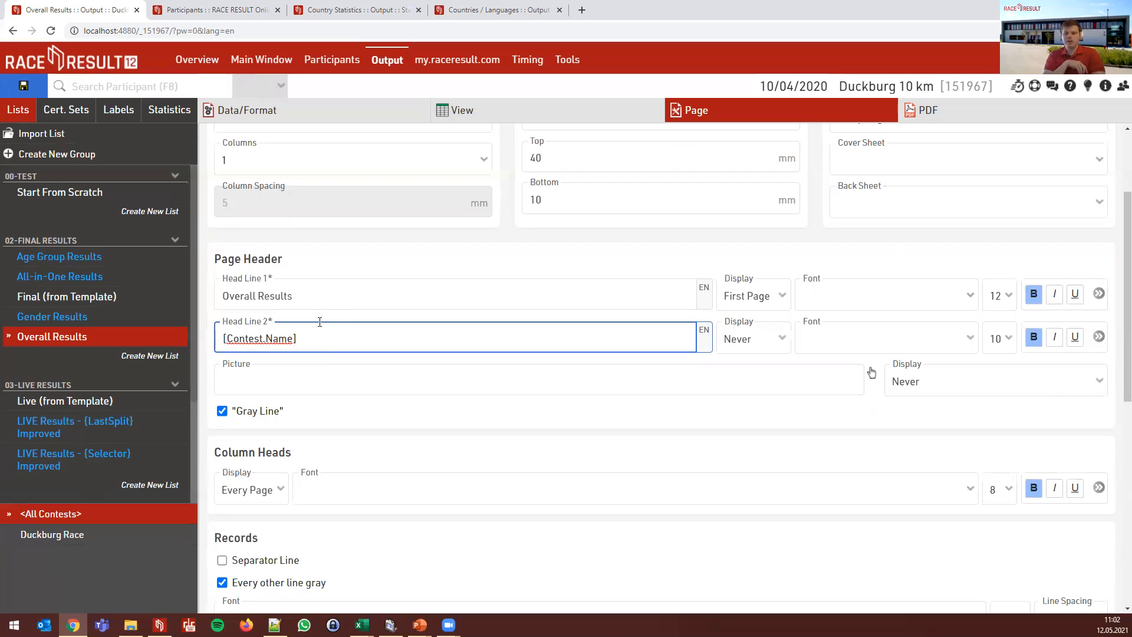
{"action": "left_click_drag", "start_coordinate": [299, 341], "coordinate": [220, 341]}
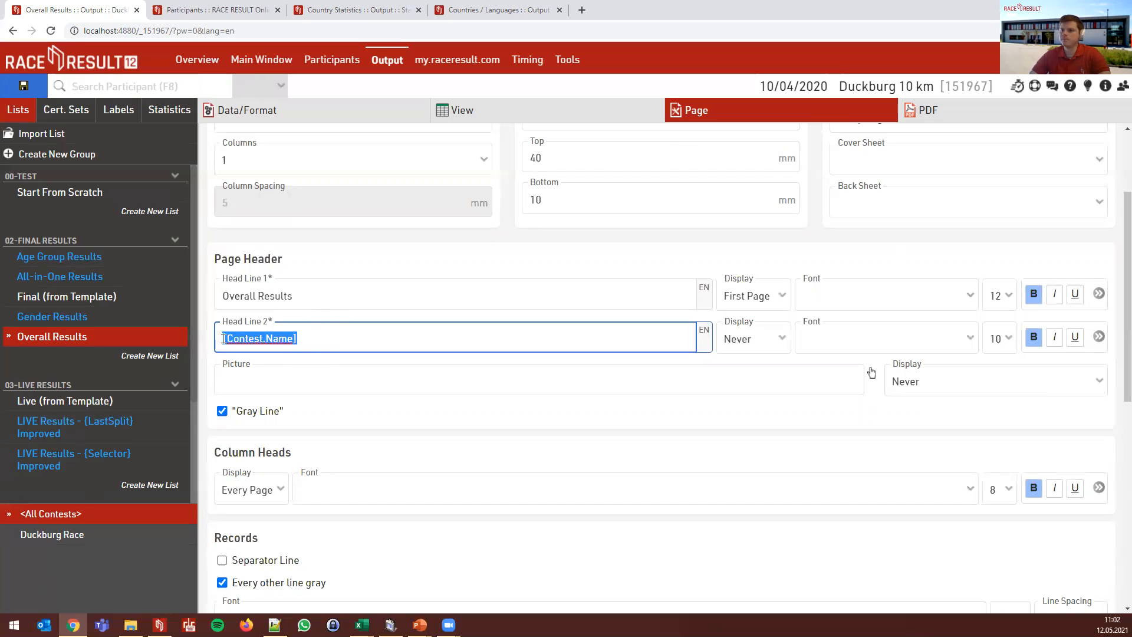
{"action": "key", "text": "Delete"}
{"action": "left_click", "coordinate": [383, 259]}
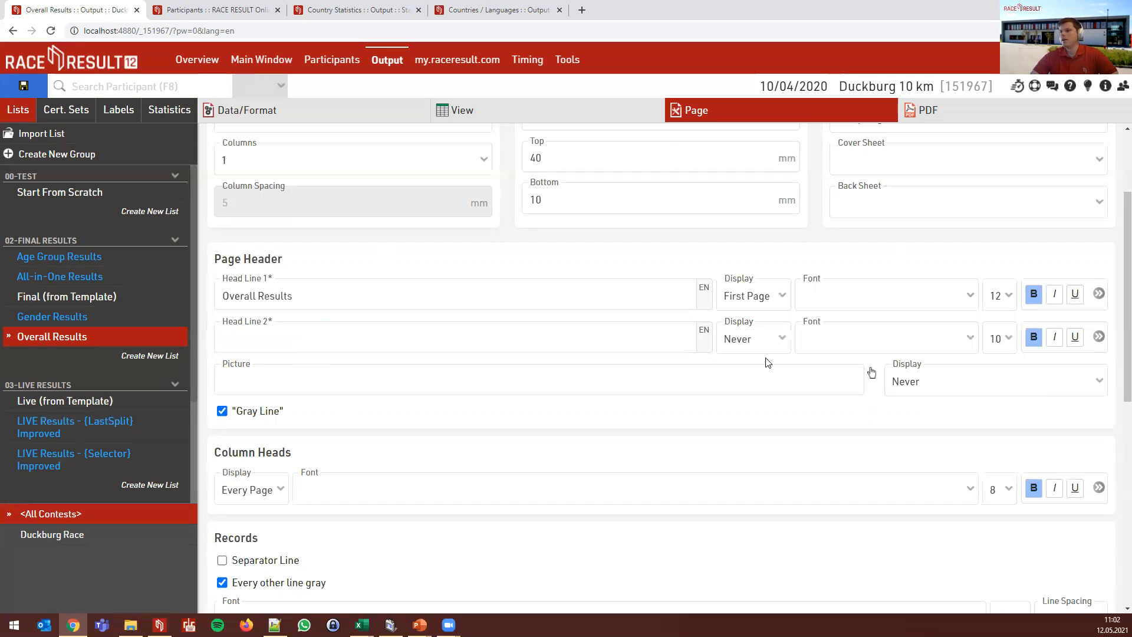
- Confirm the page format stays A4 Portrait
{"action": "scroll", "coordinate": [955, 151], "scroll_direction": "up", "scroll_amount": 2}
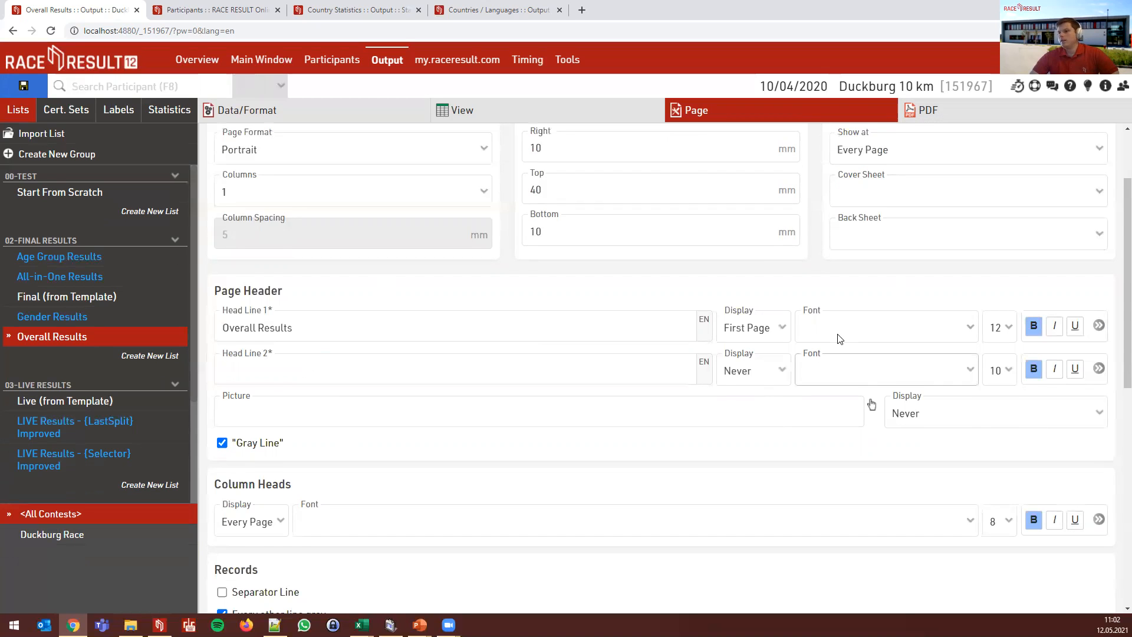
{"action": "scroll", "coordinate": [955, 151], "scroll_direction": "up", "scroll_amount": 1}
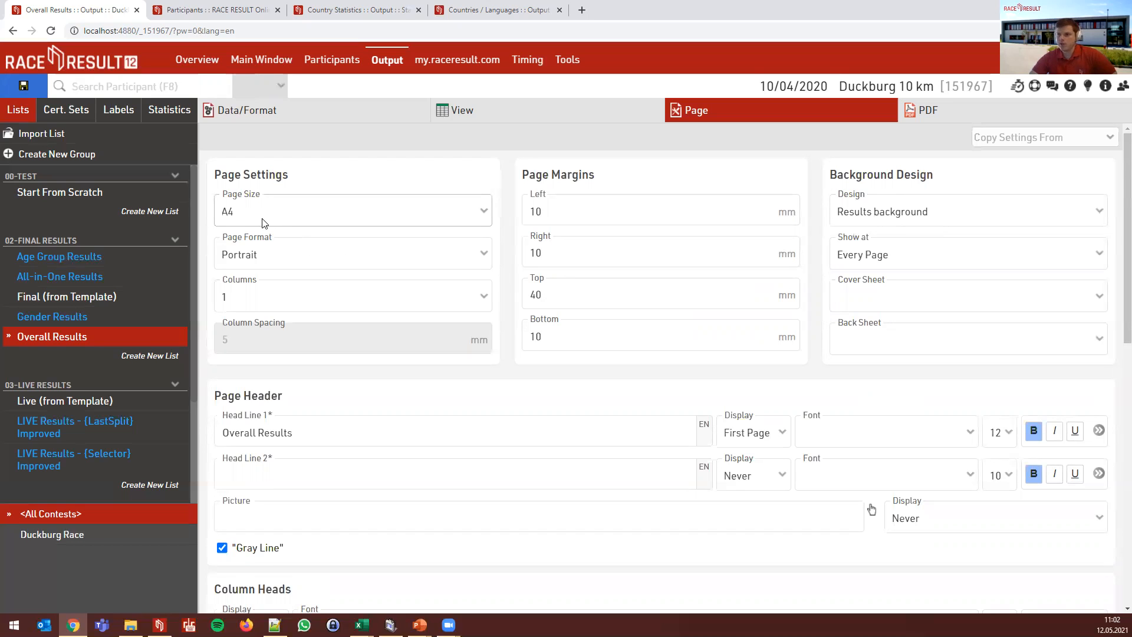
{"action": "left_click", "coordinate": [299, 251]}
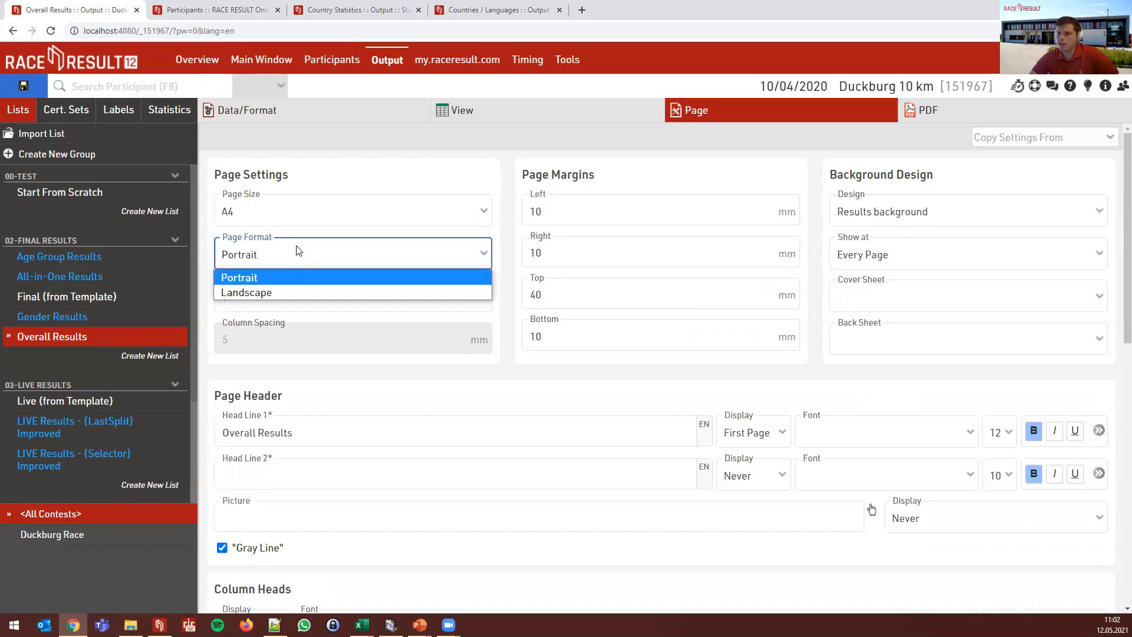
{"action": "left_click", "coordinate": [299, 252]}
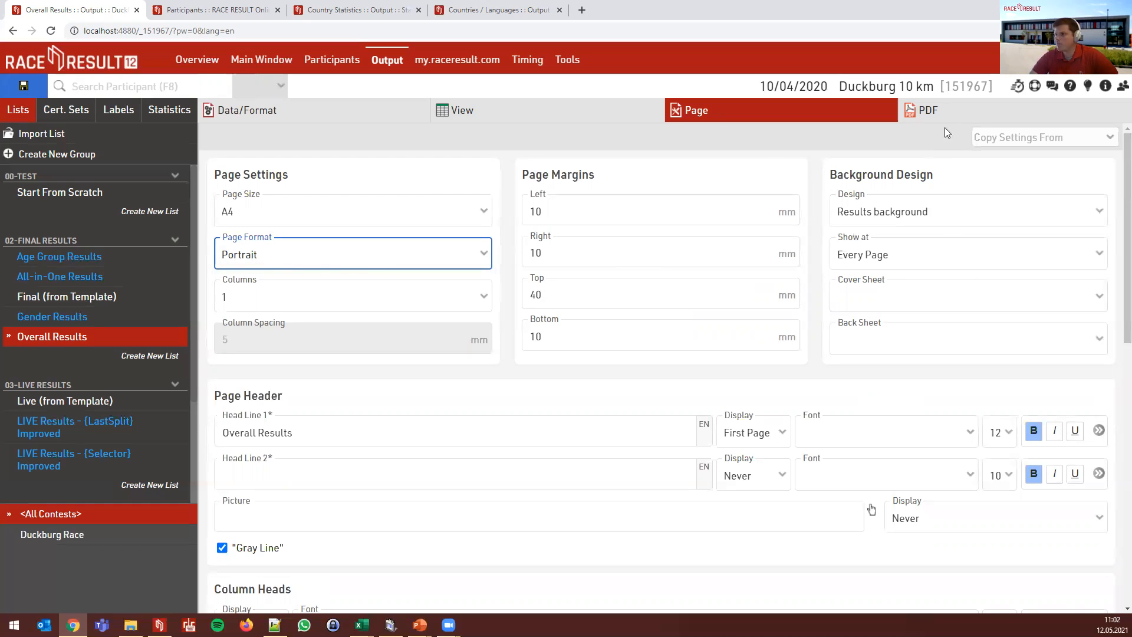
- Preview the Overall Results PDF with its Duckburg 10 km background, headline and results table
{"action": "left_click", "coordinate": [926, 116]}
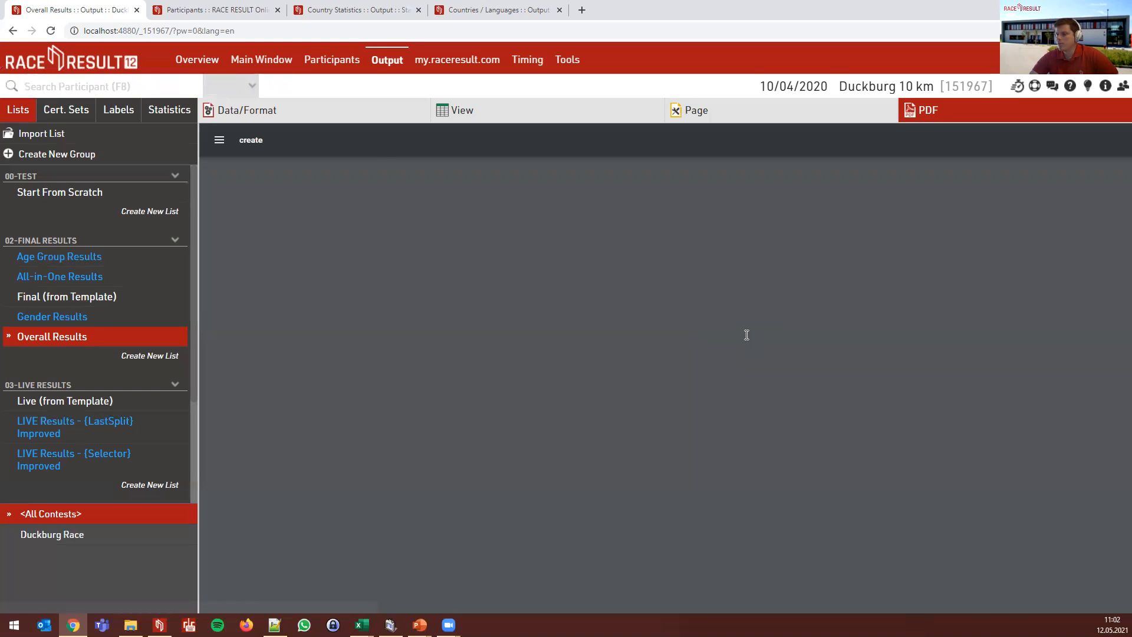
{"action": "scroll", "coordinate": [708, 384], "scroll_direction": "down", "scroll_amount": 6}
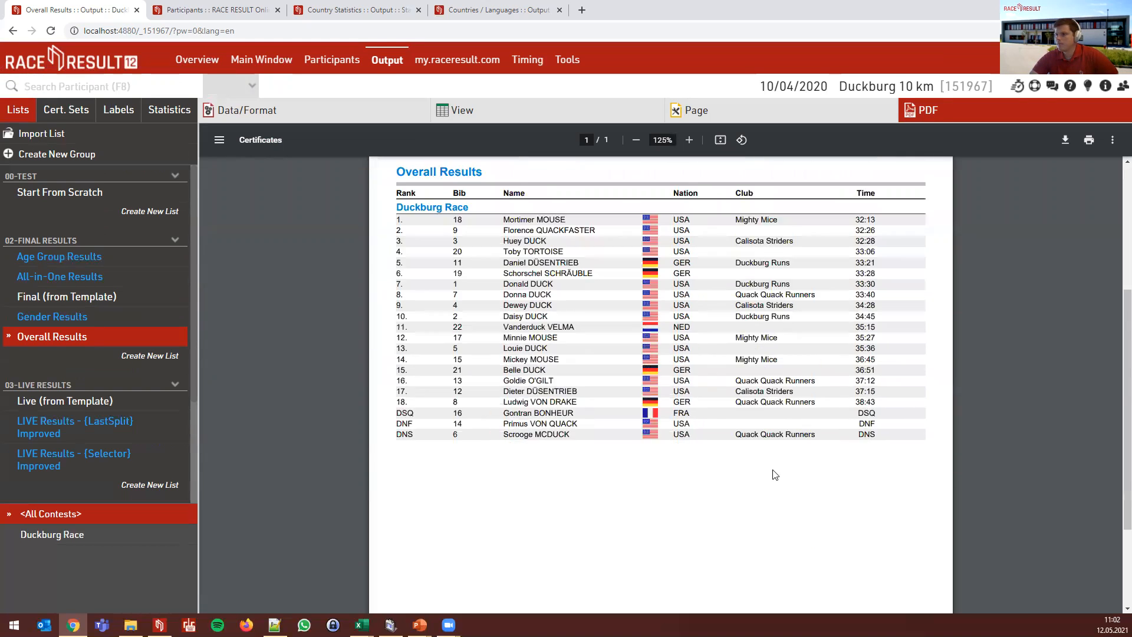
{"action": "scroll", "coordinate": [730, 409], "scroll_direction": "down", "scroll_amount": 1}
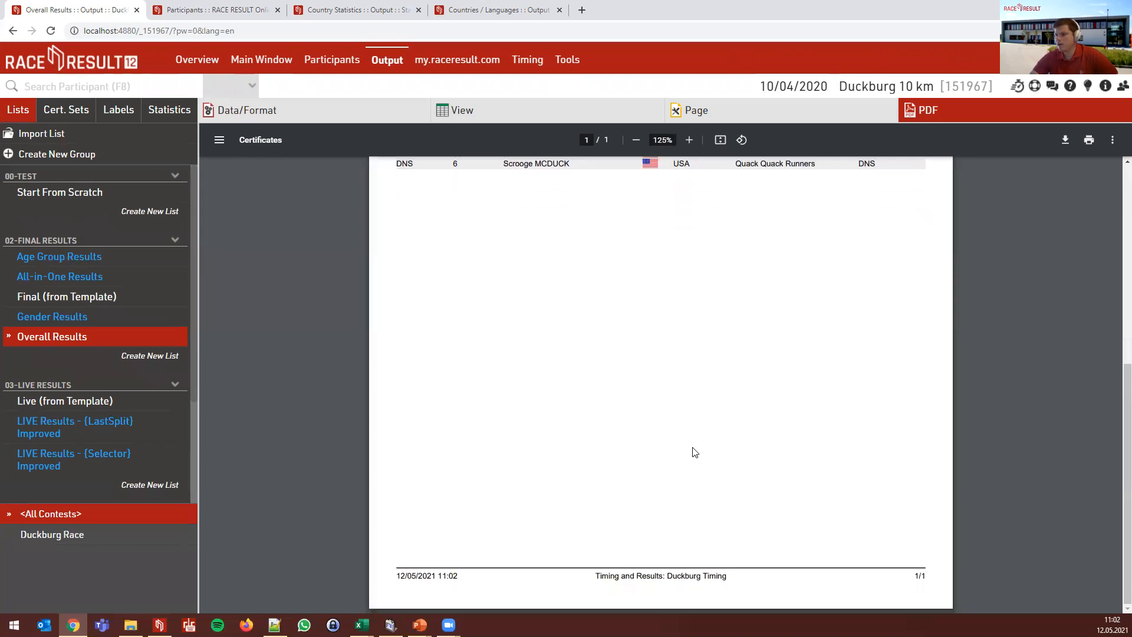
{"action": "scroll", "coordinate": [695, 452], "scroll_direction": "up", "scroll_amount": 6}
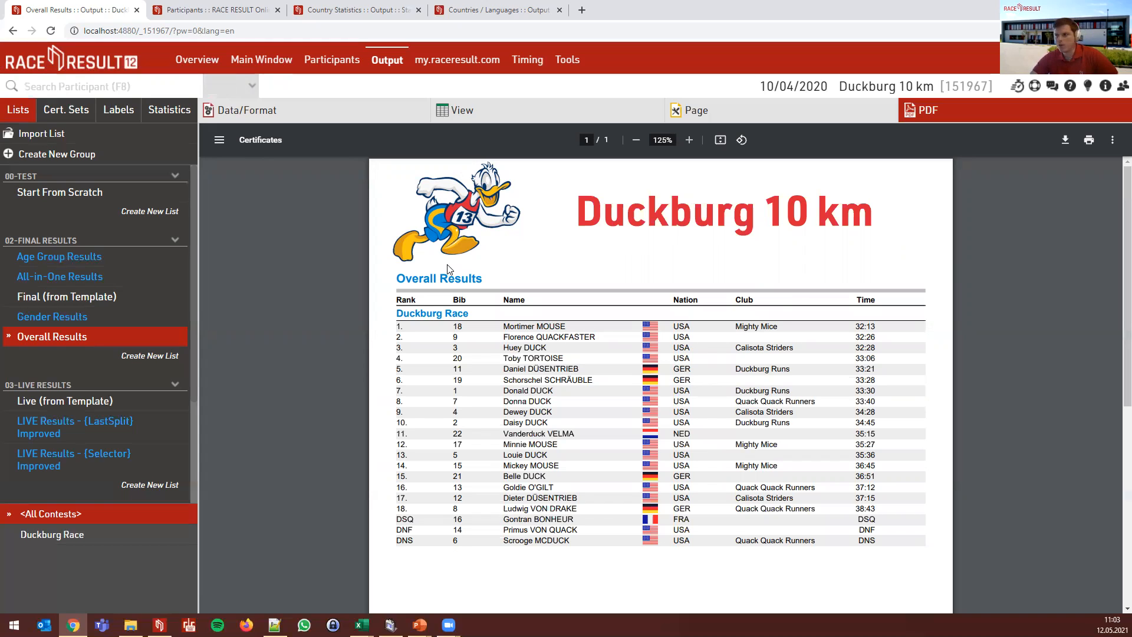
{"action": "triple_click", "coordinate": [497, 280]}
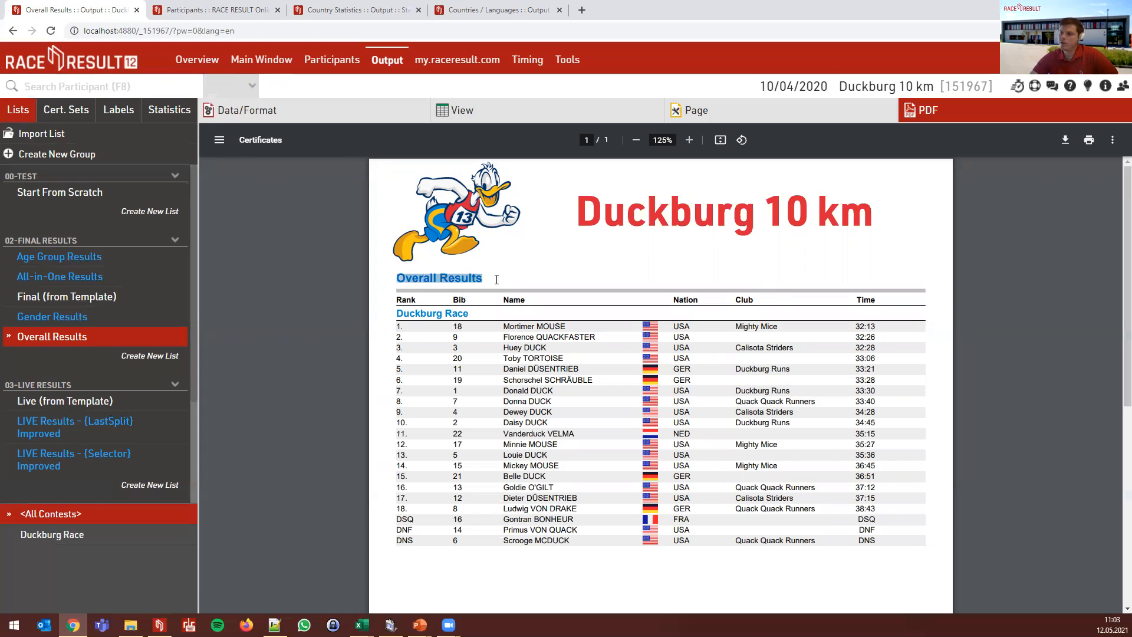
{"action": "left_click", "coordinate": [496, 279]}
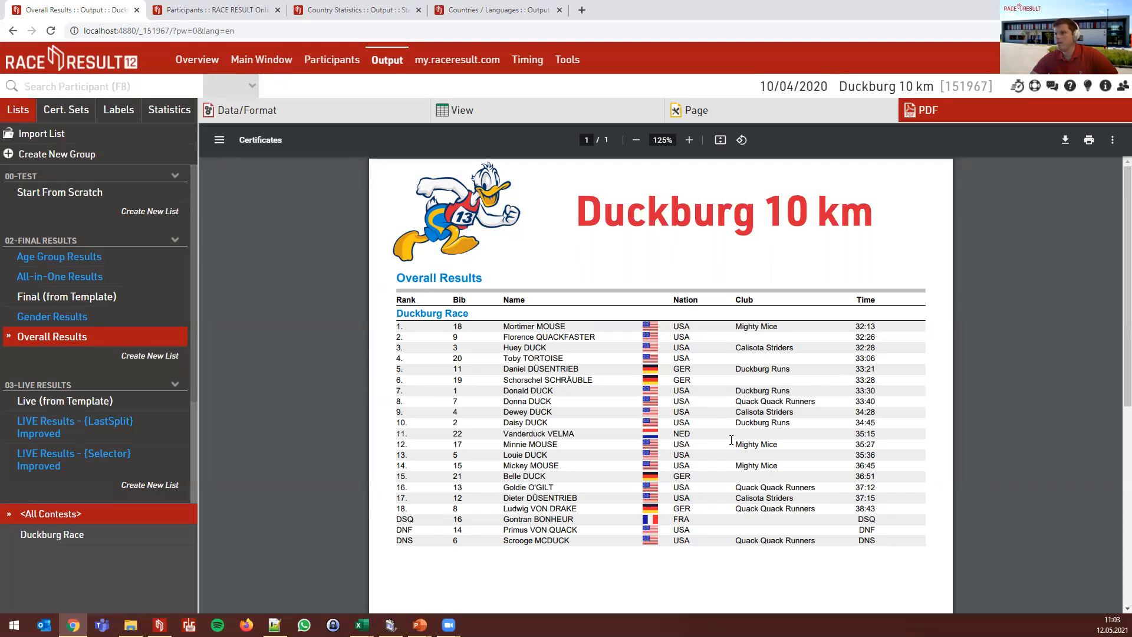
- Set Donald.png as the page header picture and check it in the PDF preview
{"action": "left_click", "coordinate": [718, 120]}
{"action": "scroll", "coordinate": [395, 407], "scroll_direction": "down", "scroll_amount": 1}
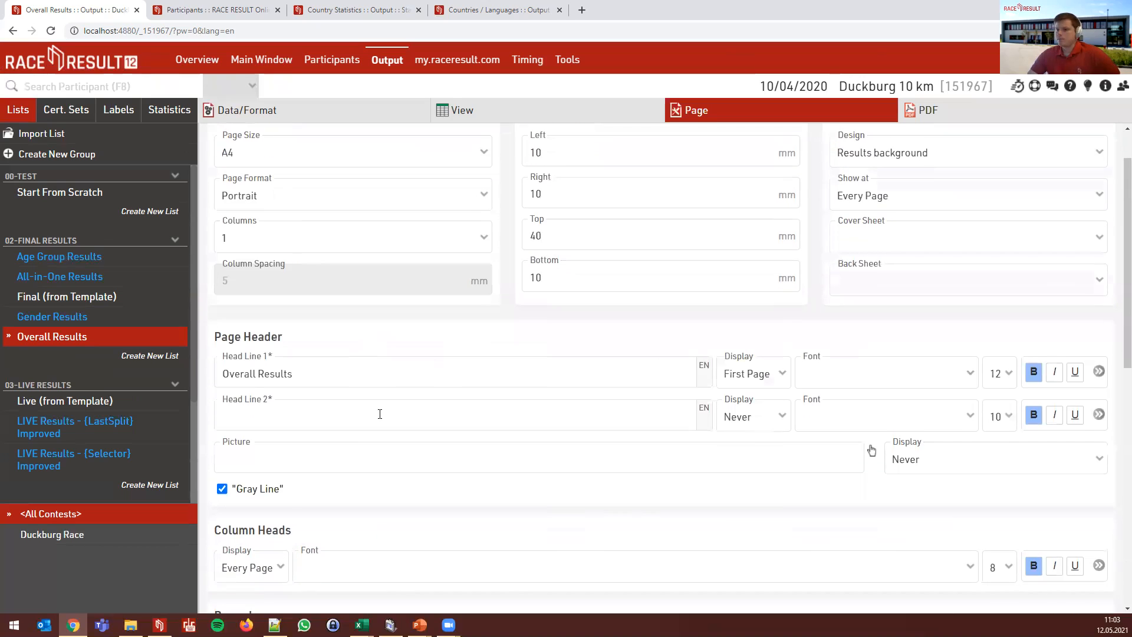
{"action": "left_click", "coordinate": [871, 452]}
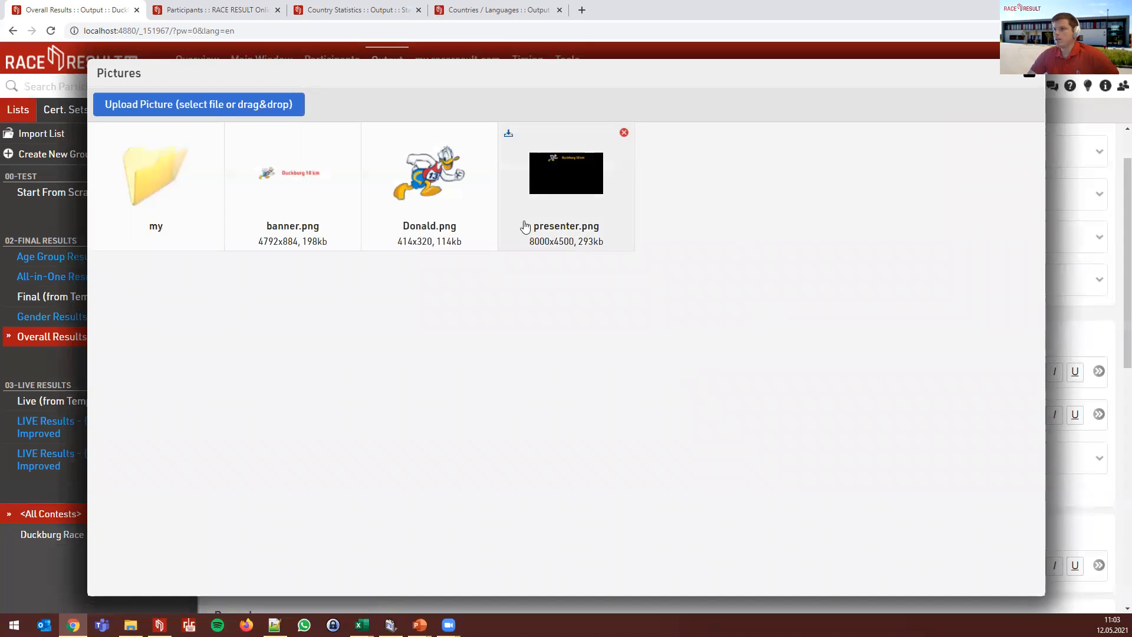
{"action": "left_click", "coordinate": [427, 181]}
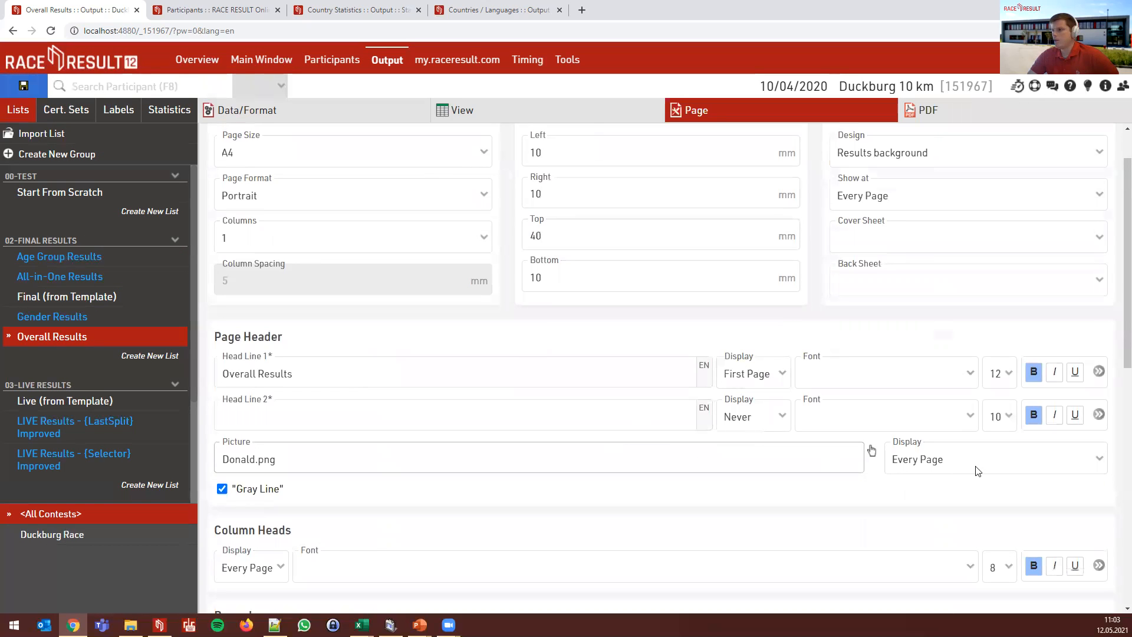
{"action": "left_click", "coordinate": [976, 114]}
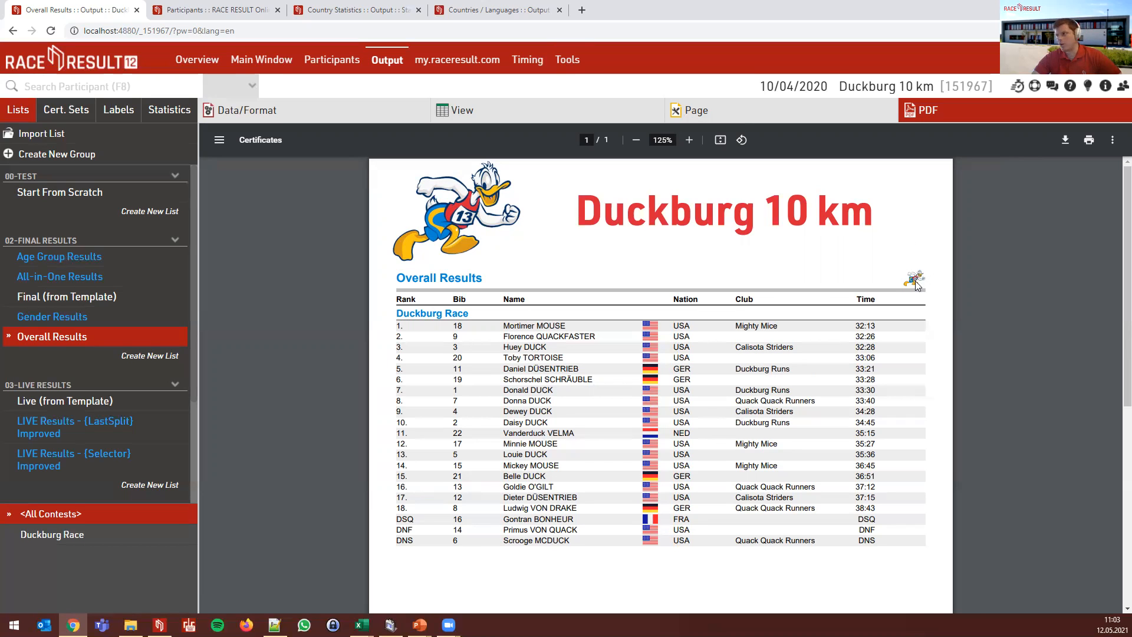
- Clear the Donald.png file name from the header Picture field and preview the PDF
{"action": "left_click", "coordinate": [721, 116]}
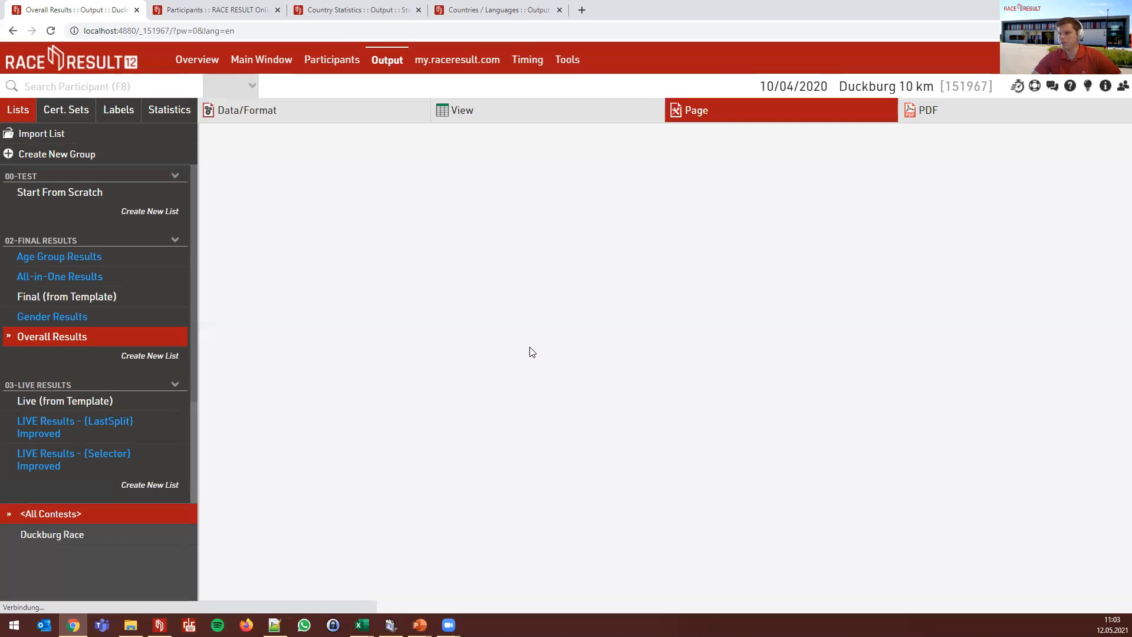
{"action": "left_click", "coordinate": [301, 516]}
{"action": "key", "text": "shift+Left"}
{"action": "key", "text": "shift+Left"}
{"action": "key", "text": "shift+Left"}
{"action": "key", "text": "shift+Left"}
{"action": "key", "text": "shift+Left"}
{"action": "key", "text": "shift+Left"}
{"action": "key", "text": "shift+Left"}
{"action": "key", "text": "shift+Left"}
{"action": "key", "text": "shift+Left"}
{"action": "key", "text": "shift+Left"}
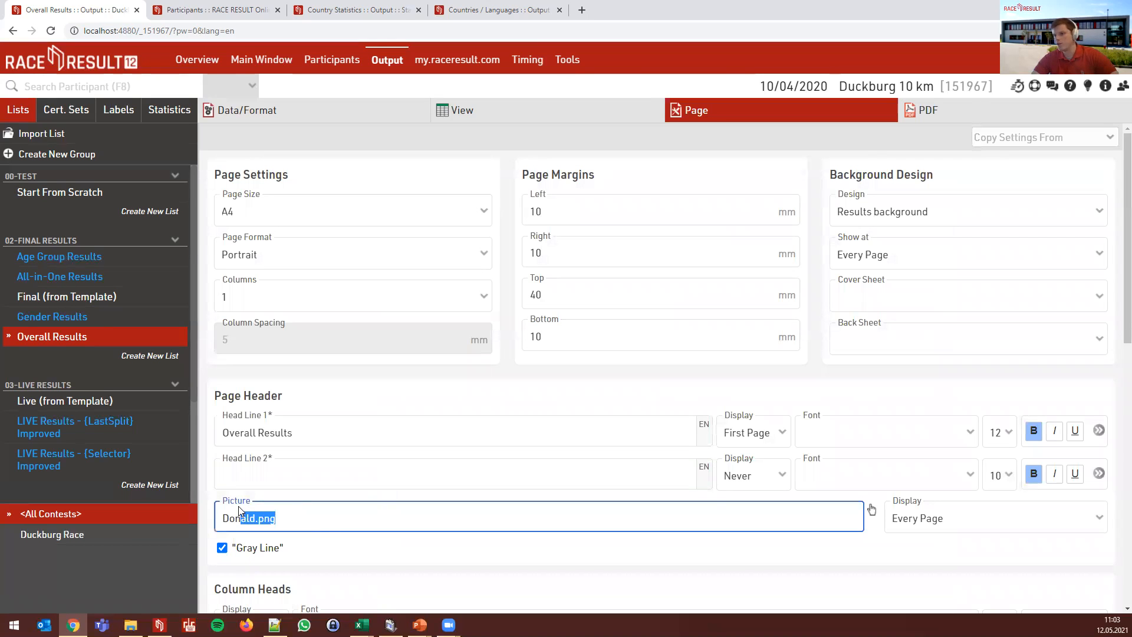
{"action": "key", "text": "BackSpace"}
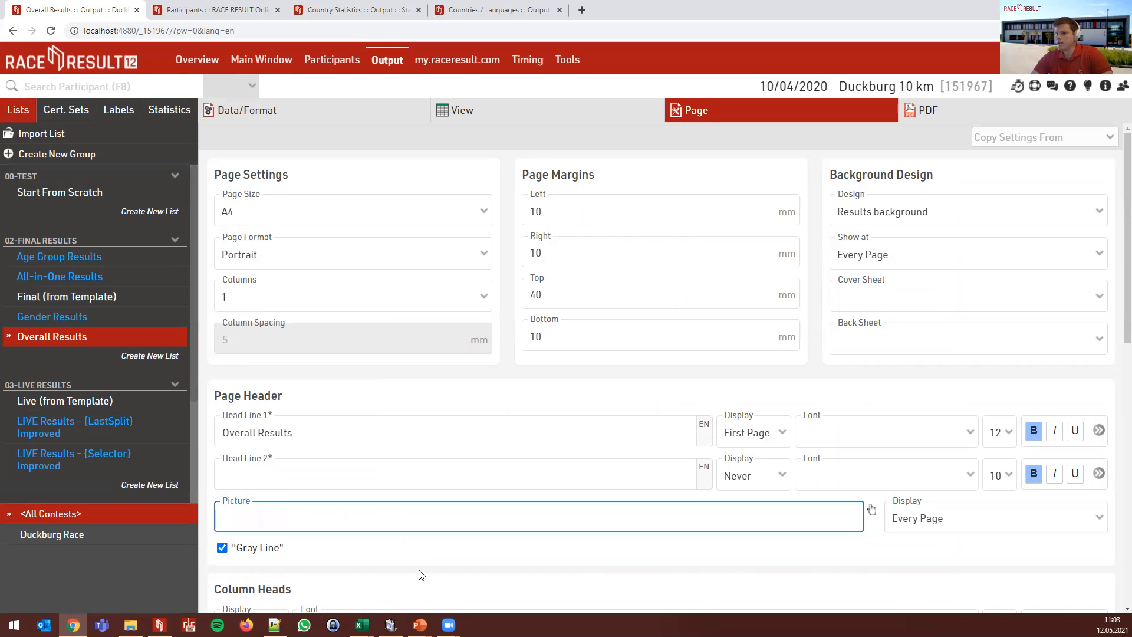
{"action": "left_click", "coordinate": [418, 576]}
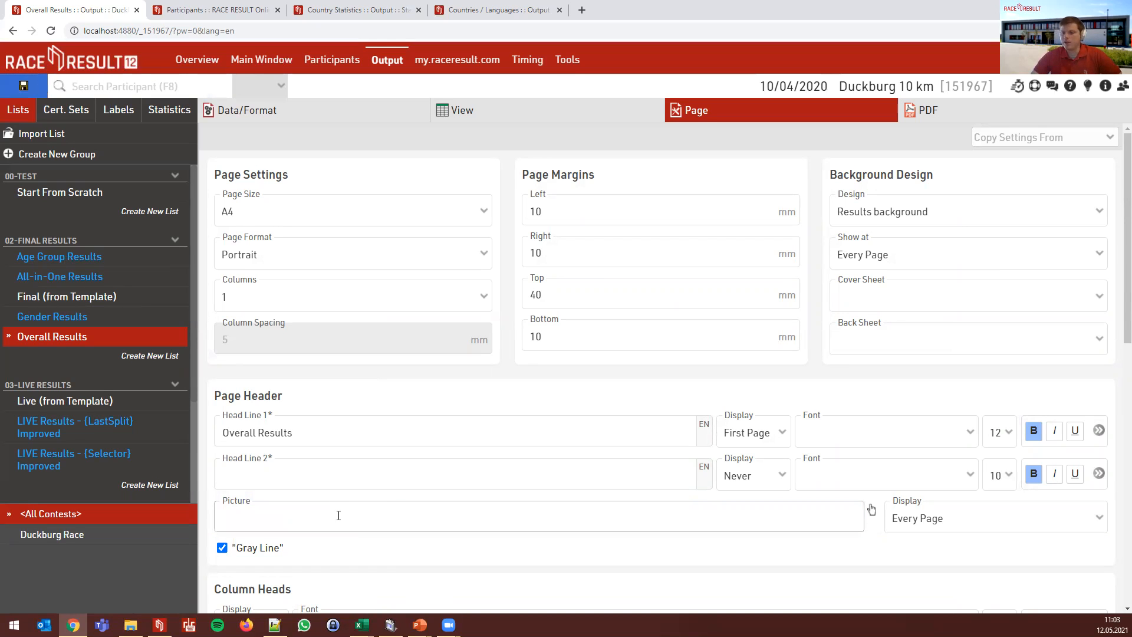
{"action": "scroll", "coordinate": [334, 508], "scroll_direction": "down", "scroll_amount": 2}
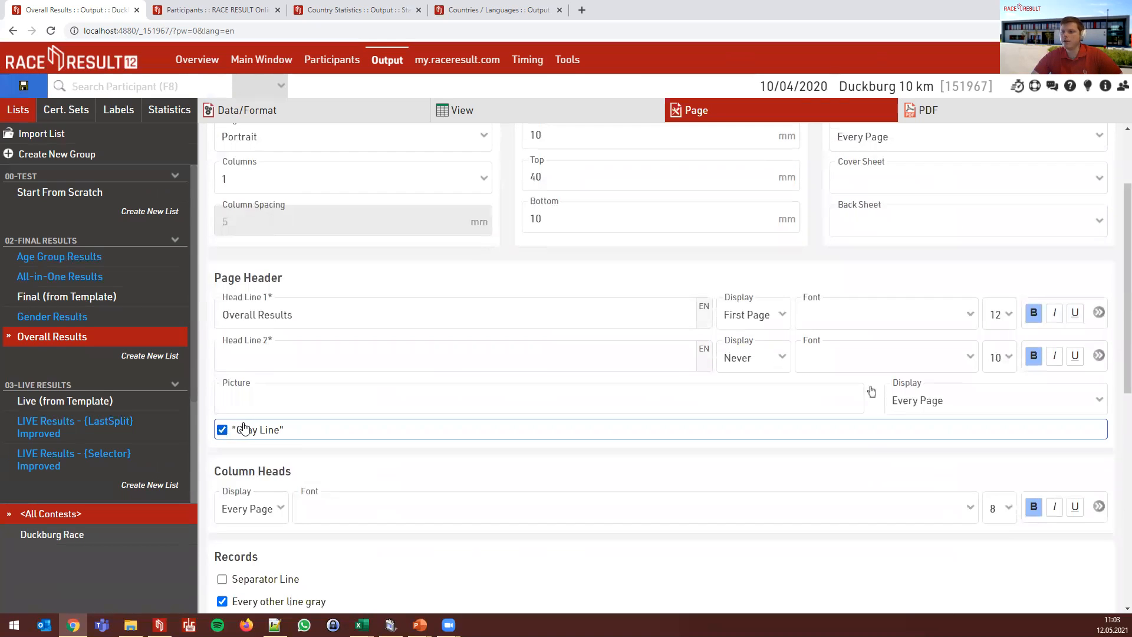
{"action": "left_click", "coordinate": [921, 110]}
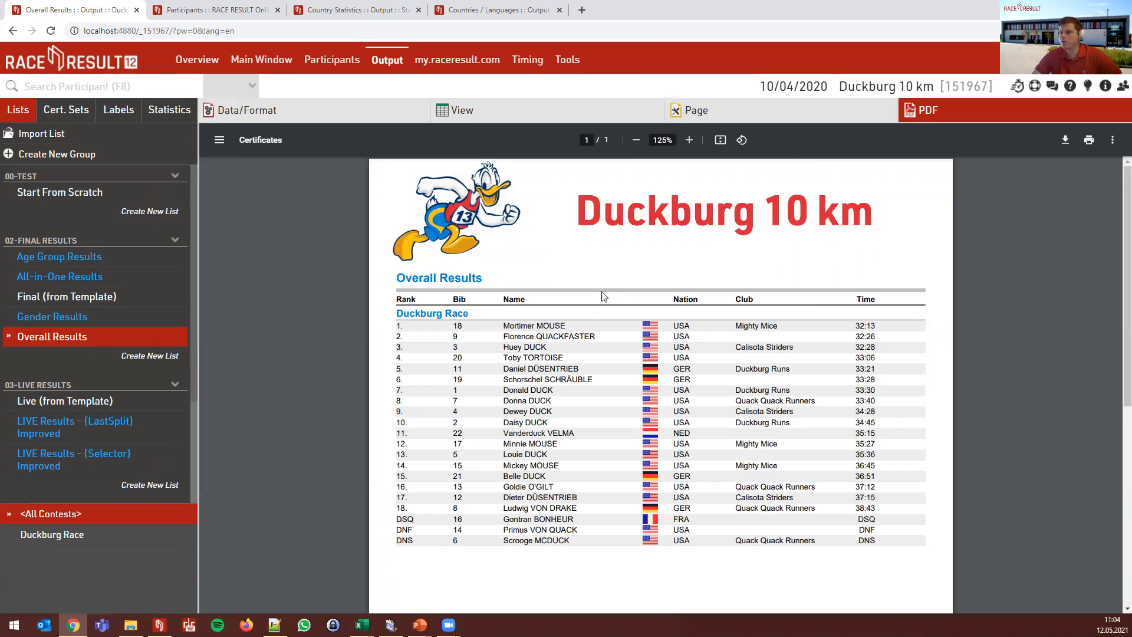
- Switch off the gray line under the page header and recheck the PDF preview
{"action": "left_click", "coordinate": [699, 114]}
{"action": "scroll", "coordinate": [295, 472], "scroll_direction": "down", "scroll_amount": 1}
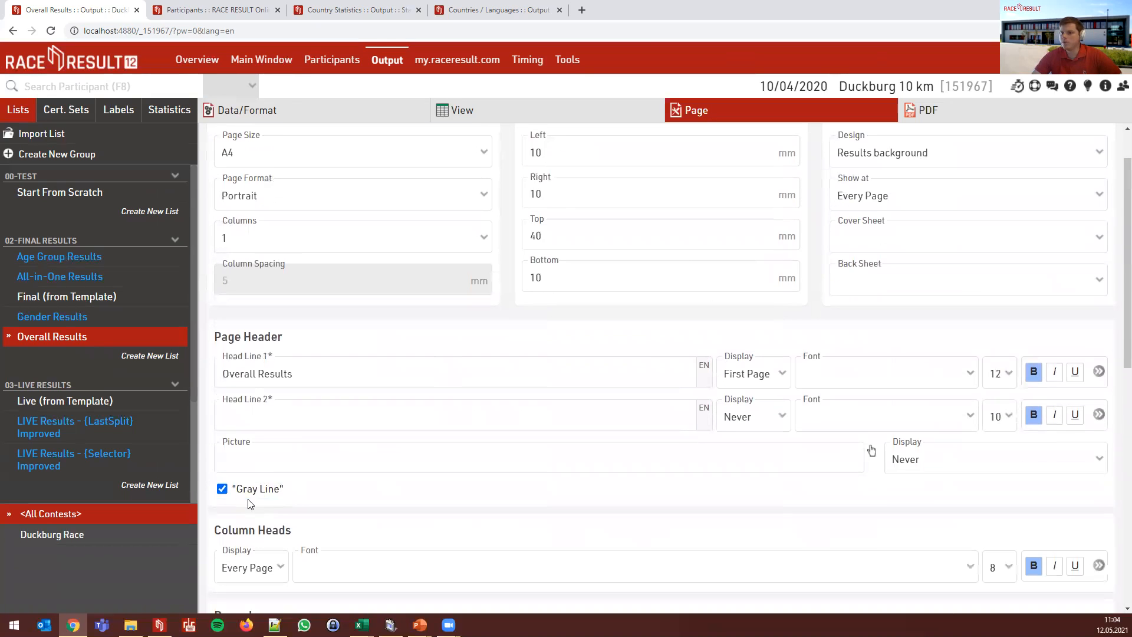
{"action": "left_click", "coordinate": [926, 110]}
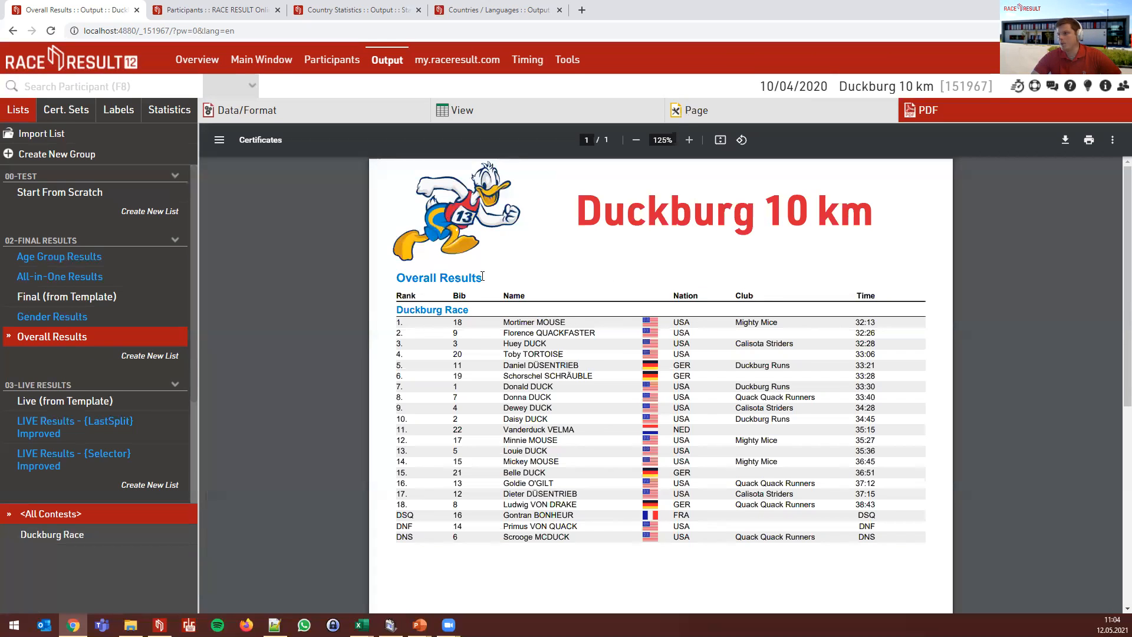
{"action": "left_click", "coordinate": [722, 114]}
{"action": "scroll", "coordinate": [450, 413], "scroll_direction": "down", "scroll_amount": 2}
{"action": "scroll", "coordinate": [441, 432], "scroll_direction": "down", "scroll_amount": 2}
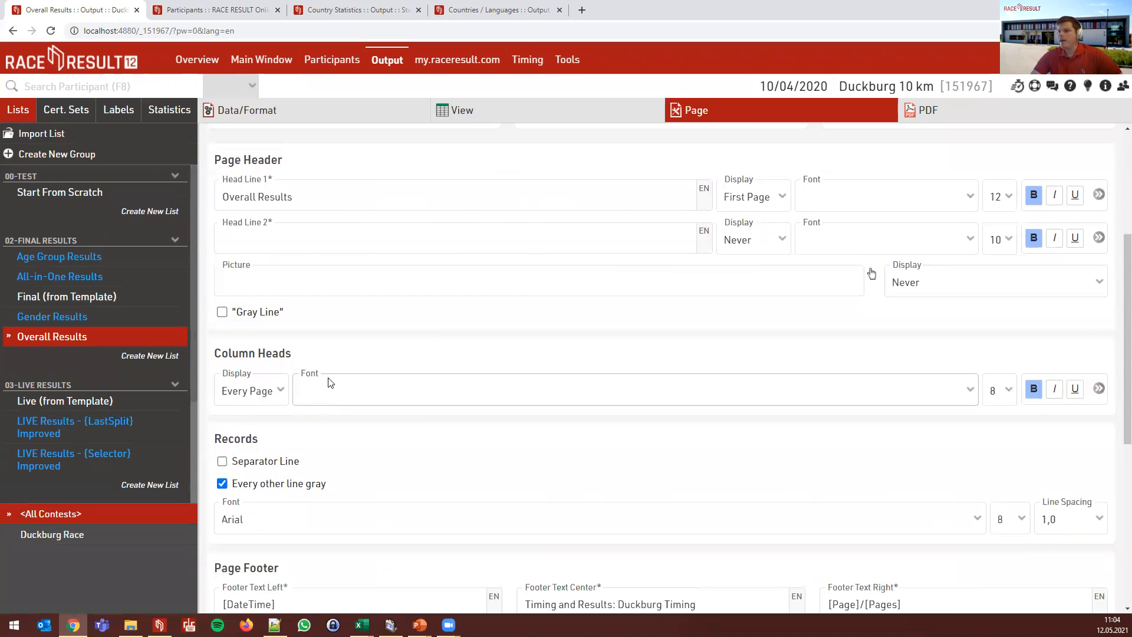
- Set Column Heads display to Never and preview the PDF without column headings
{"action": "left_click", "coordinate": [242, 397]}
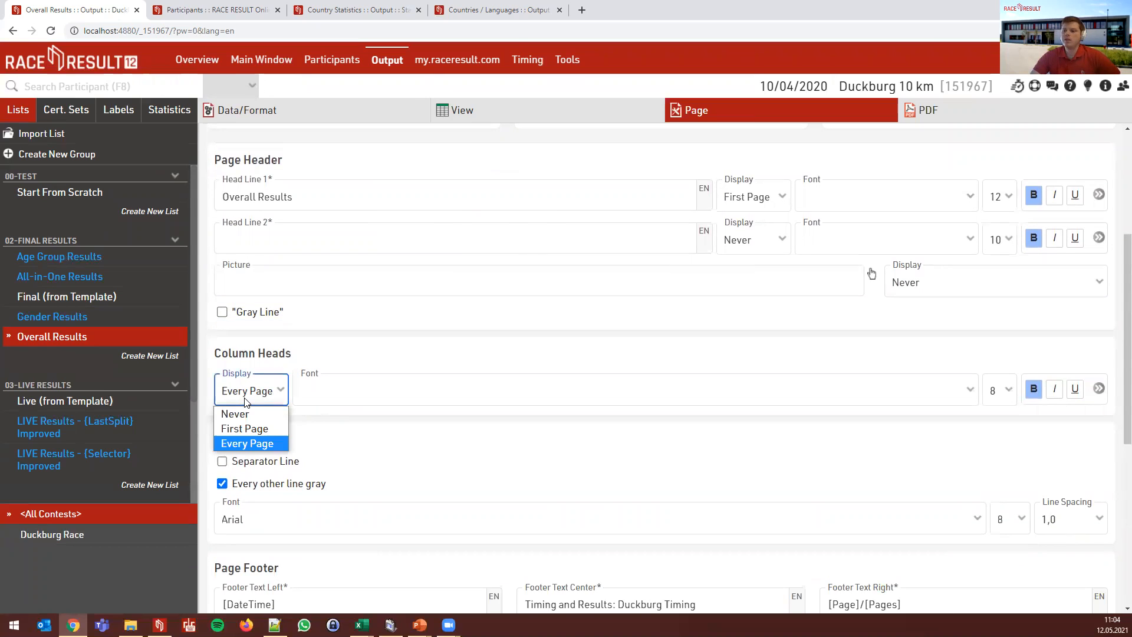
{"action": "left_click", "coordinate": [247, 401]}
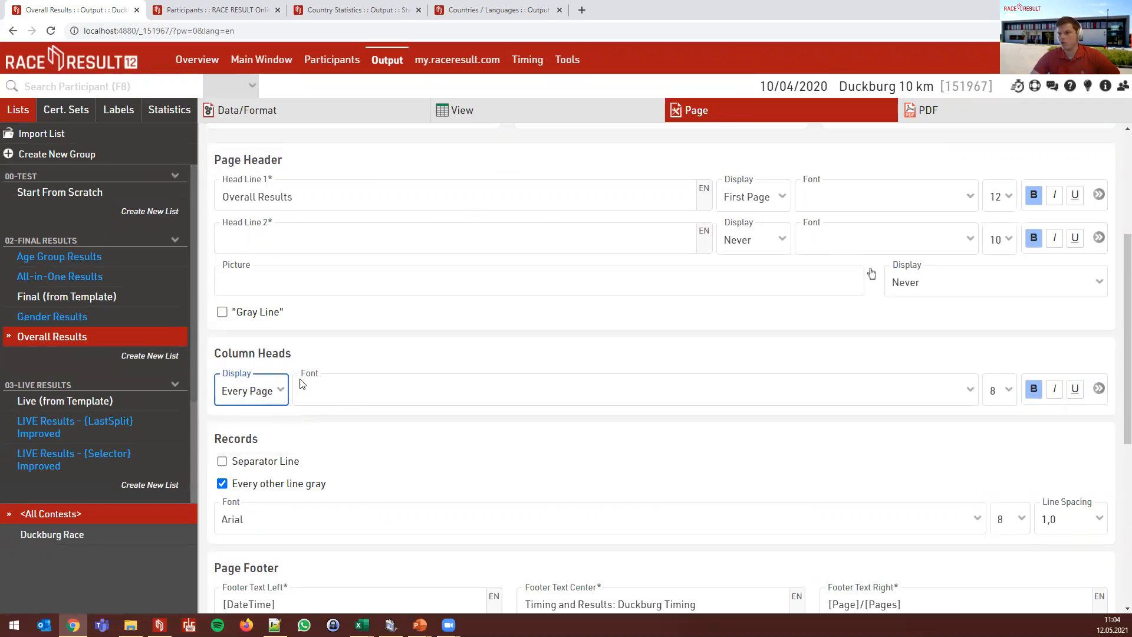
{"action": "left_click", "coordinate": [358, 353]}
{"action": "left_click", "coordinate": [253, 396]}
{"action": "left_click", "coordinate": [251, 411]}
{"action": "scroll", "coordinate": [564, 315], "scroll_direction": "up", "scroll_amount": 2}
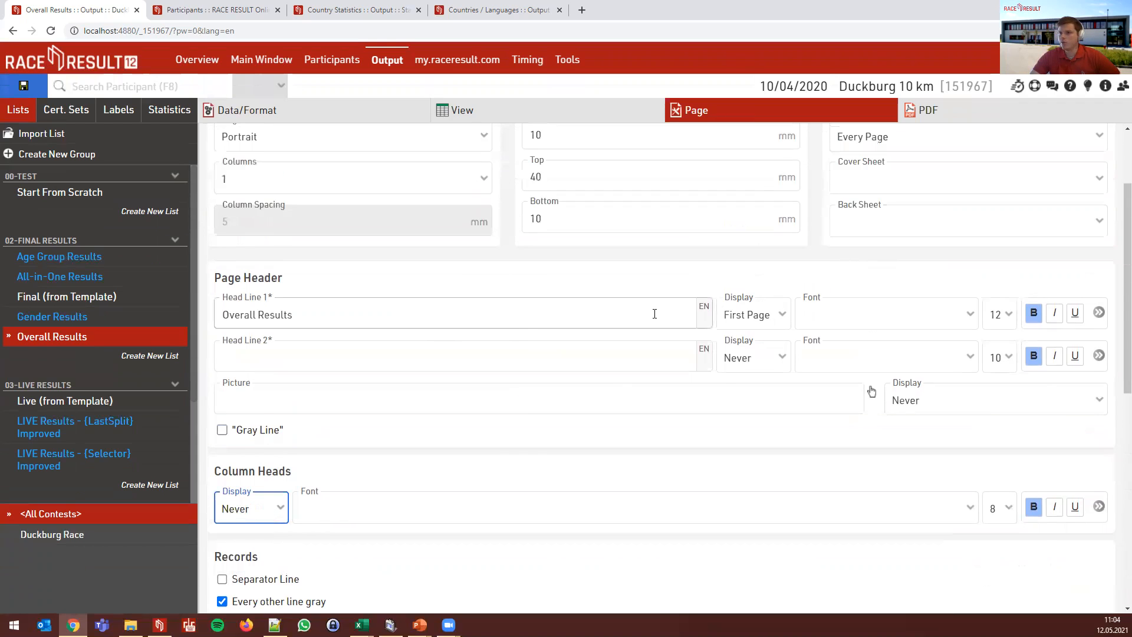
{"action": "left_click", "coordinate": [955, 115]}
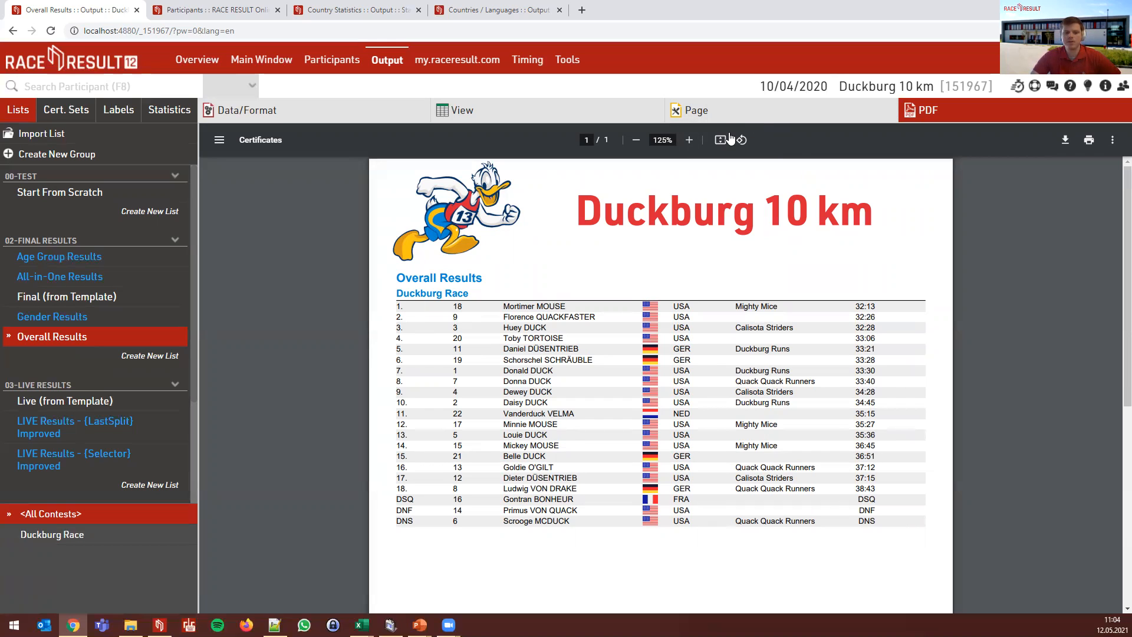
- Add separator lines between result rows and preview them in the PDF
{"action": "left_click", "coordinate": [741, 113]}
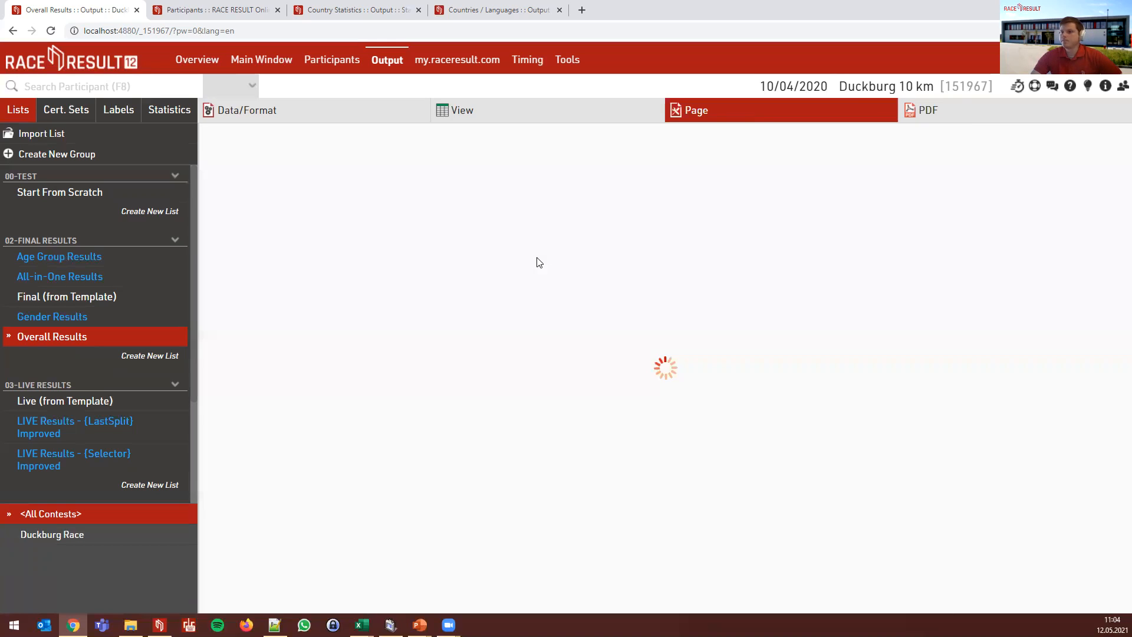
{"action": "scroll", "coordinate": [558, 314], "scroll_direction": "down", "scroll_amount": 3}
{"action": "scroll", "coordinate": [536, 420], "scroll_direction": "down", "scroll_amount": 5}
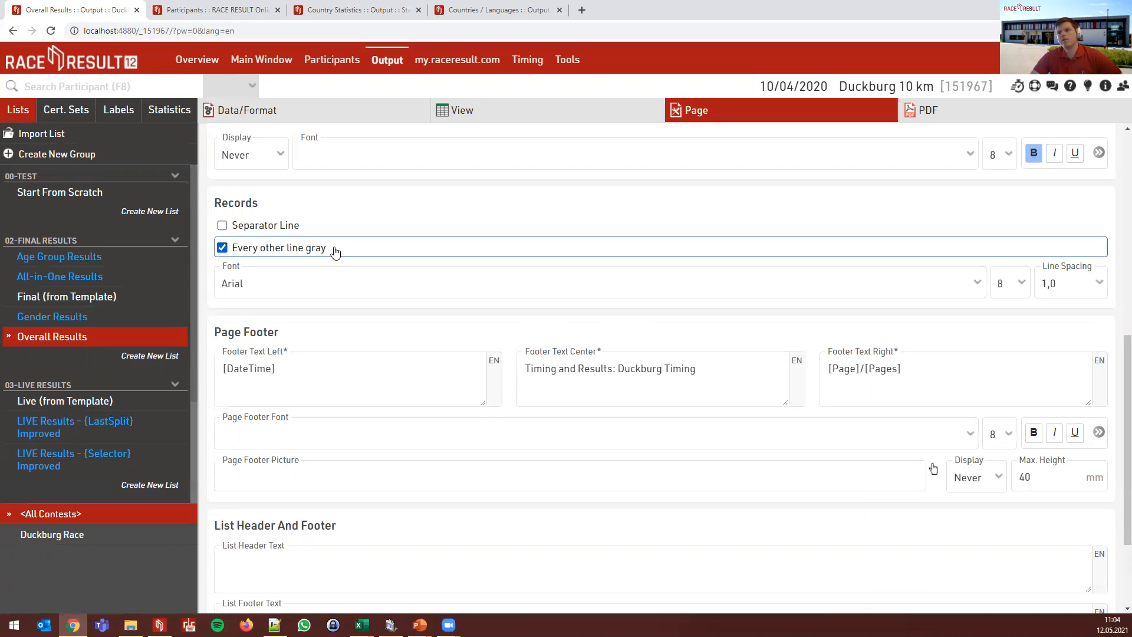
{"action": "left_click", "coordinate": [319, 226]}
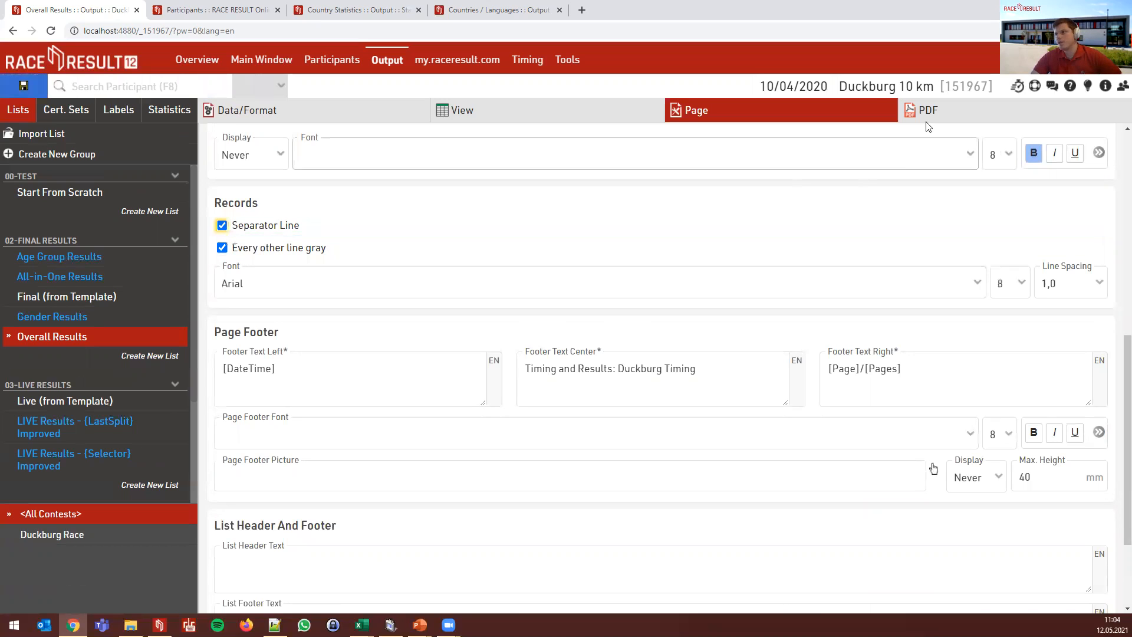
{"action": "left_click", "coordinate": [929, 111]}
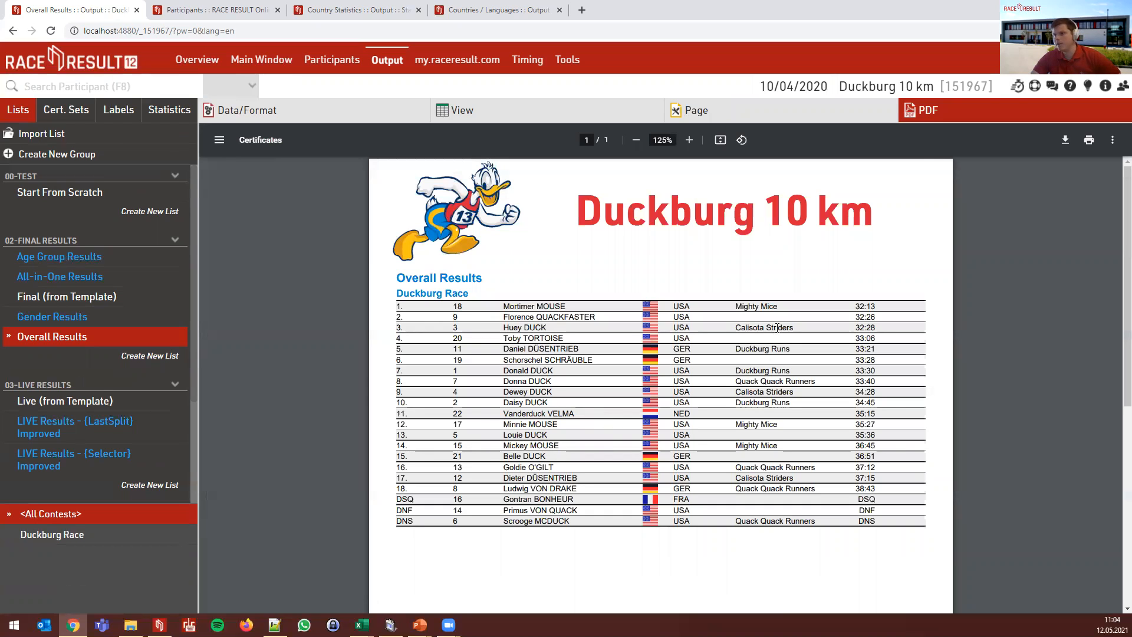
- Uncheck Every other line gray, preview, then remove the separator lines again
{"action": "left_click", "coordinate": [844, 111]}
{"action": "scroll", "coordinate": [405, 328], "scroll_direction": "down", "scroll_amount": 5}
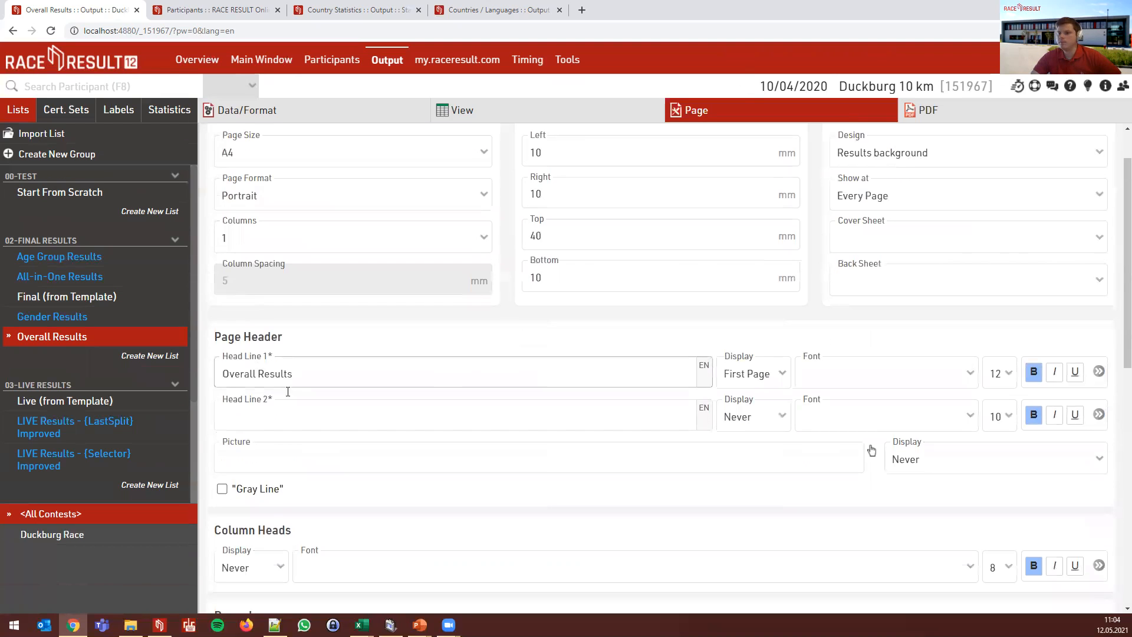
{"action": "left_click", "coordinate": [252, 433]}
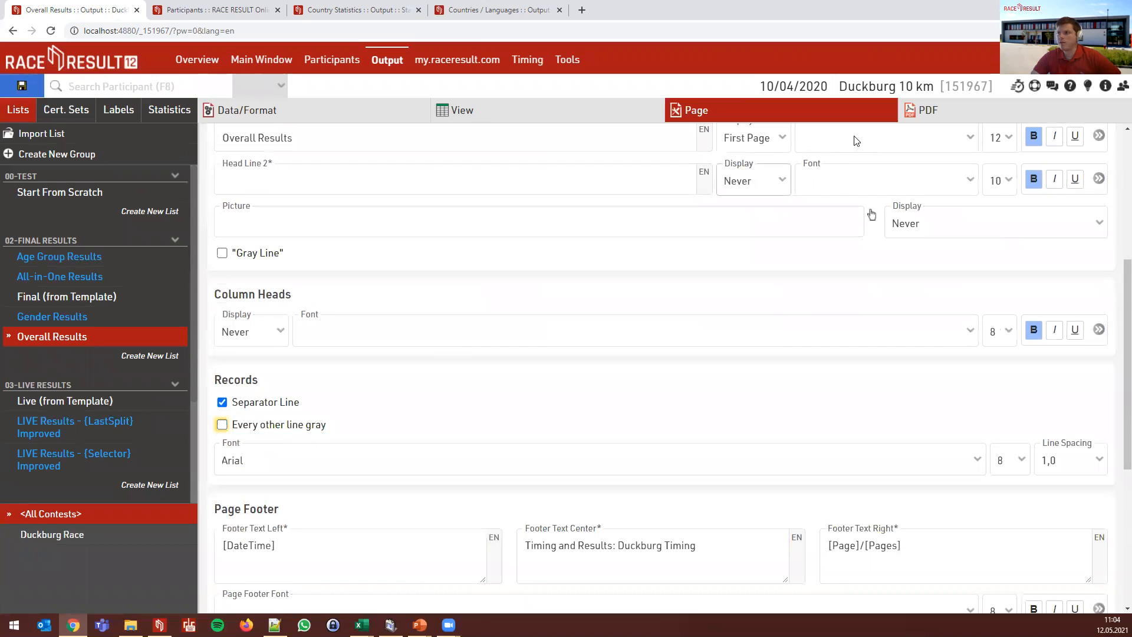
{"action": "left_click", "coordinate": [927, 110]}
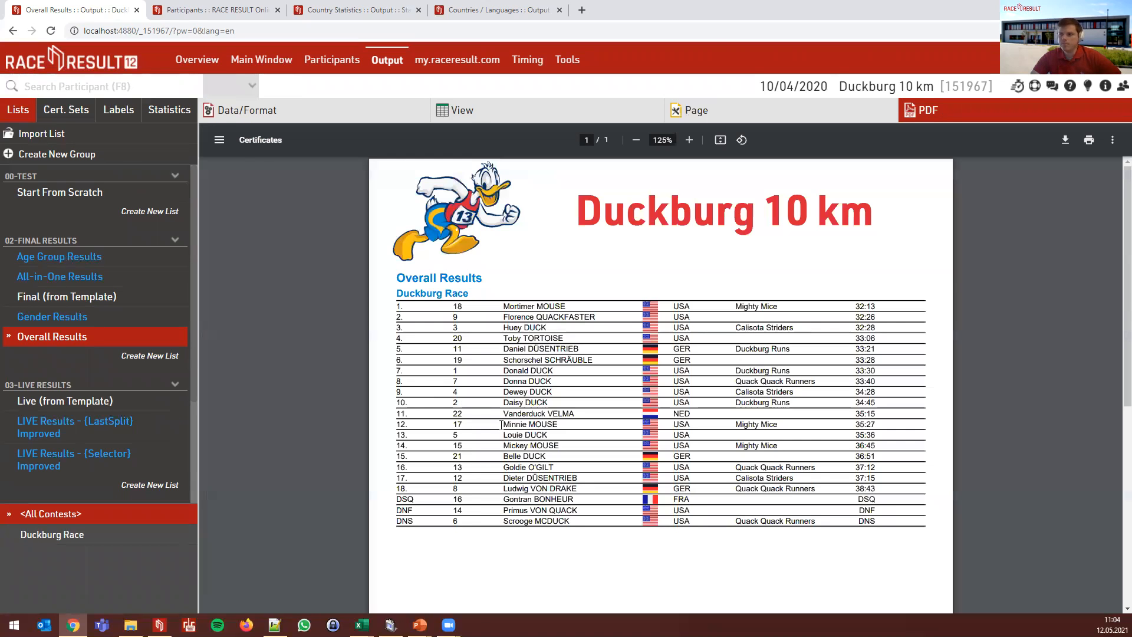
{"action": "left_click", "coordinate": [800, 117]}
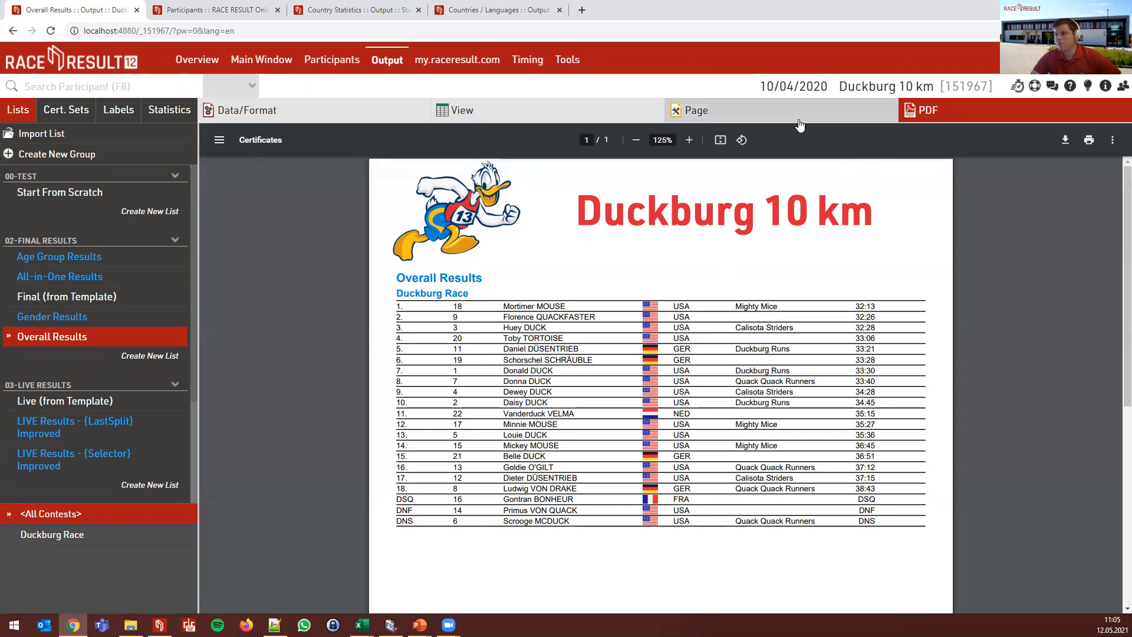
{"action": "scroll", "coordinate": [302, 451], "scroll_direction": "down", "scroll_amount": 4}
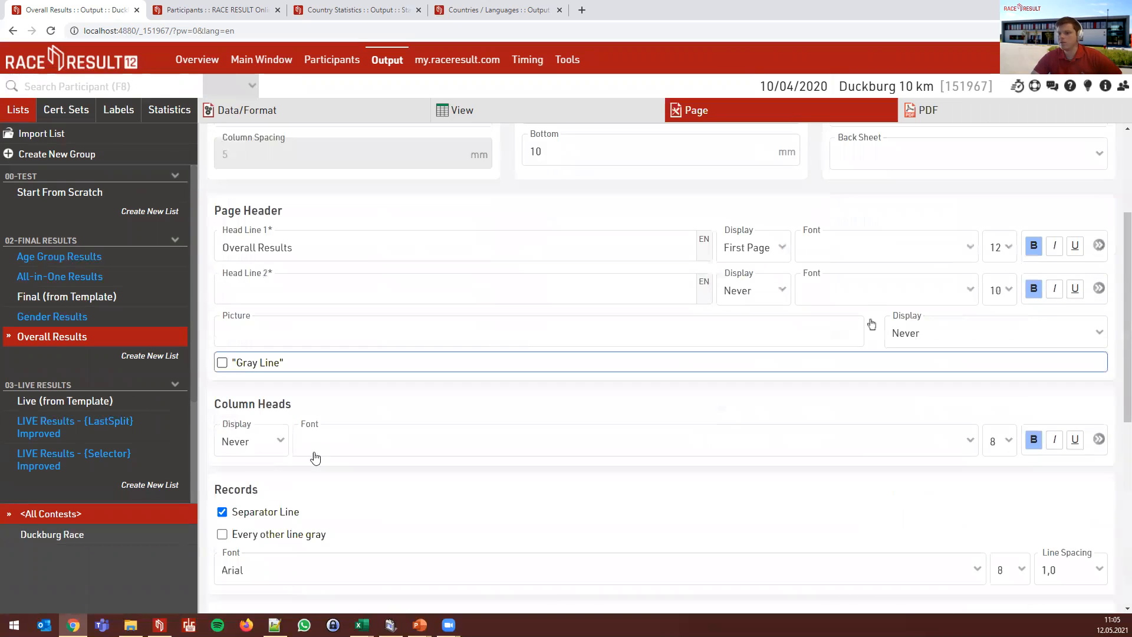
{"action": "left_click", "coordinate": [314, 460]}
- Review the record font settings, keeping Arial, size 8 and 1,0 line spacing
{"action": "scroll", "coordinate": [724, 347], "scroll_direction": "down", "scroll_amount": 2}
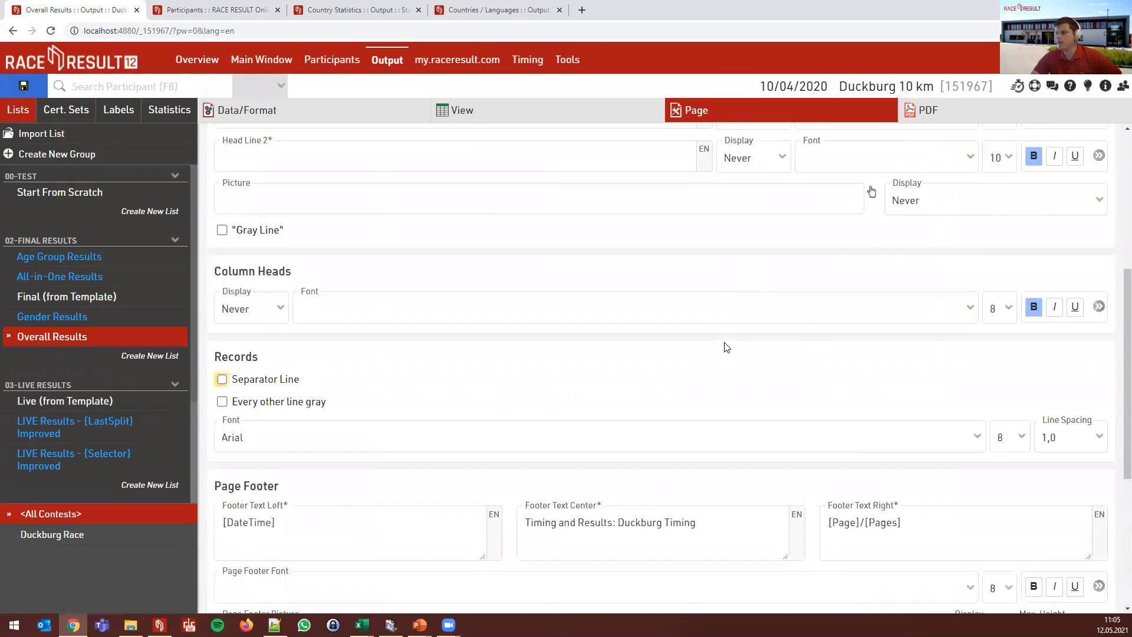
{"action": "left_click", "coordinate": [363, 408]}
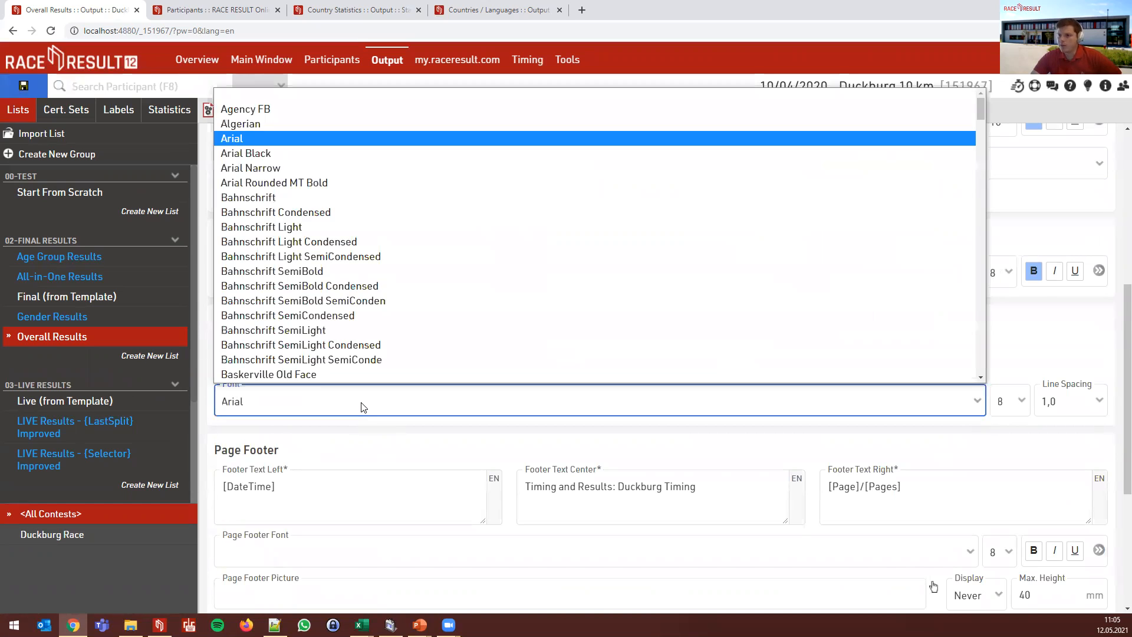
{"action": "left_click", "coordinate": [362, 407]}
{"action": "left_click", "coordinate": [1013, 404]}
{"action": "left_click", "coordinate": [1014, 407]}
{"action": "left_click", "coordinate": [1071, 404]}
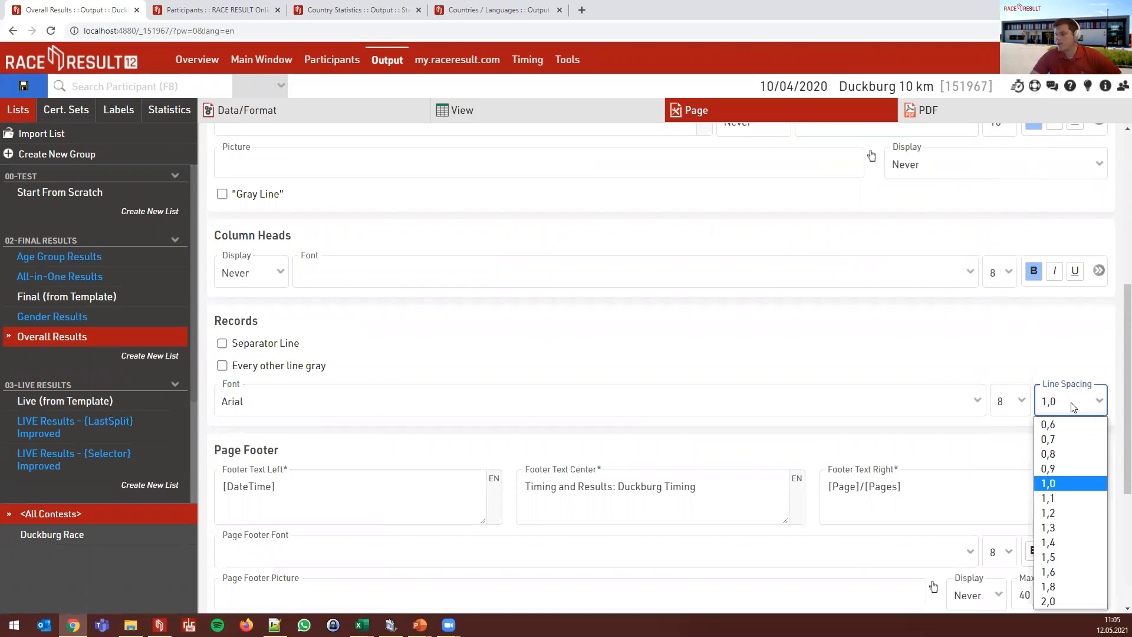
{"action": "left_click", "coordinate": [1073, 407]}
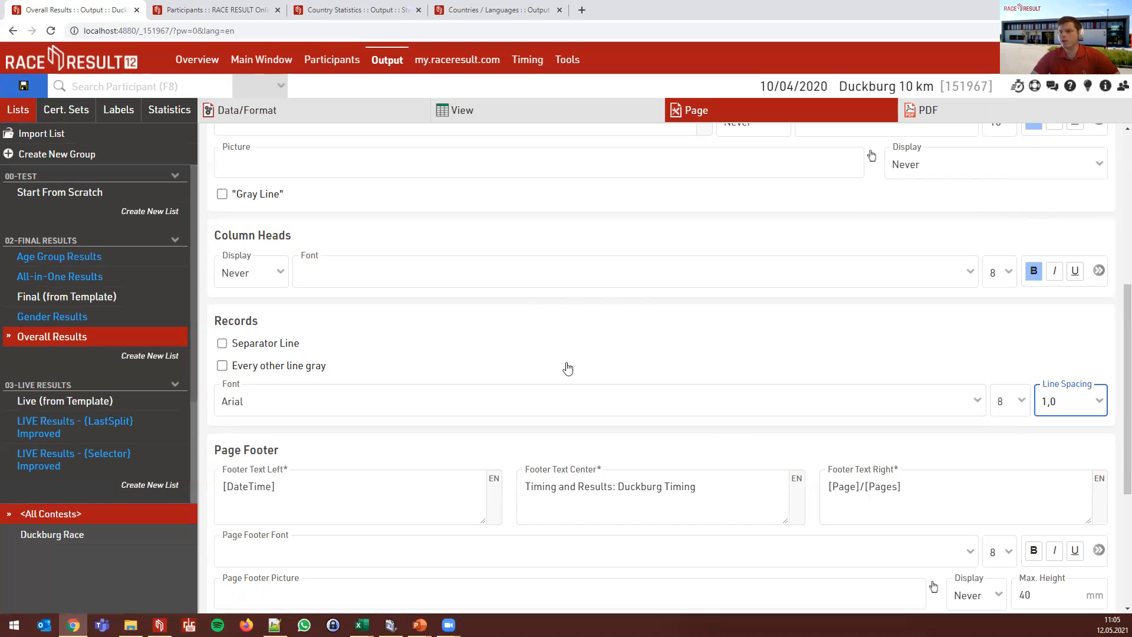
{"action": "left_click", "coordinate": [741, 410]}
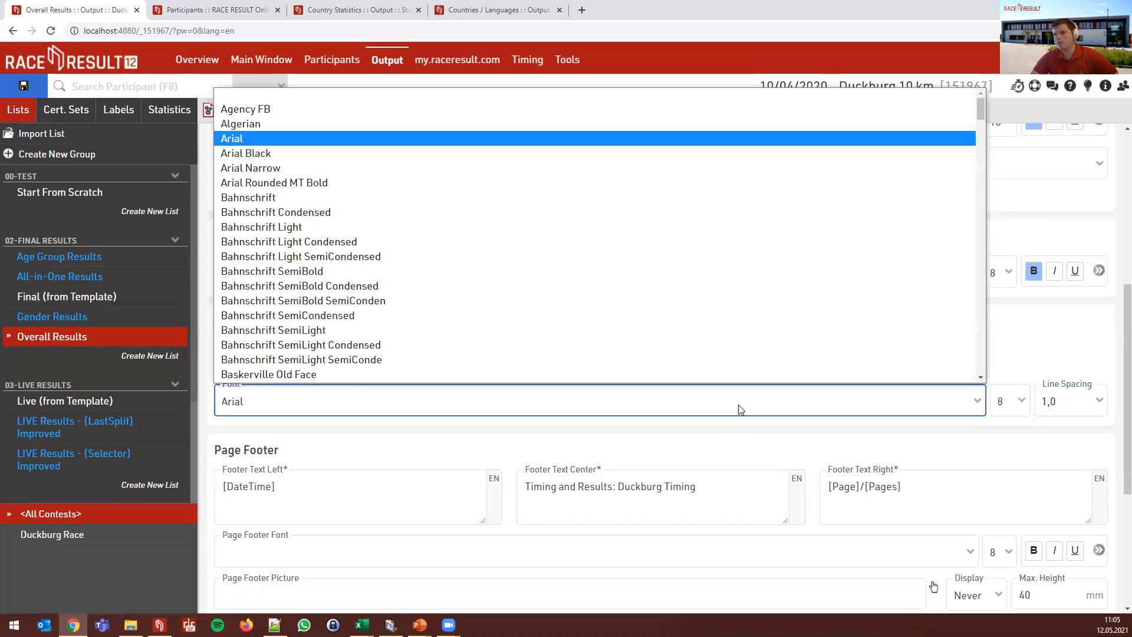
{"action": "left_click", "coordinate": [741, 410]}
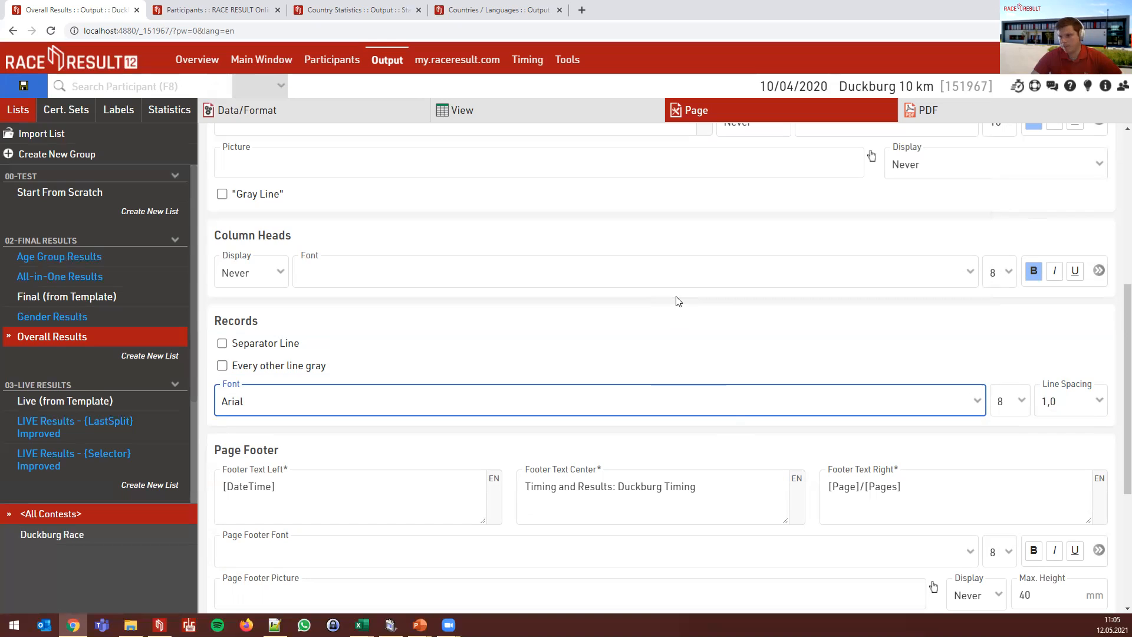
{"action": "left_click", "coordinate": [624, 407]}
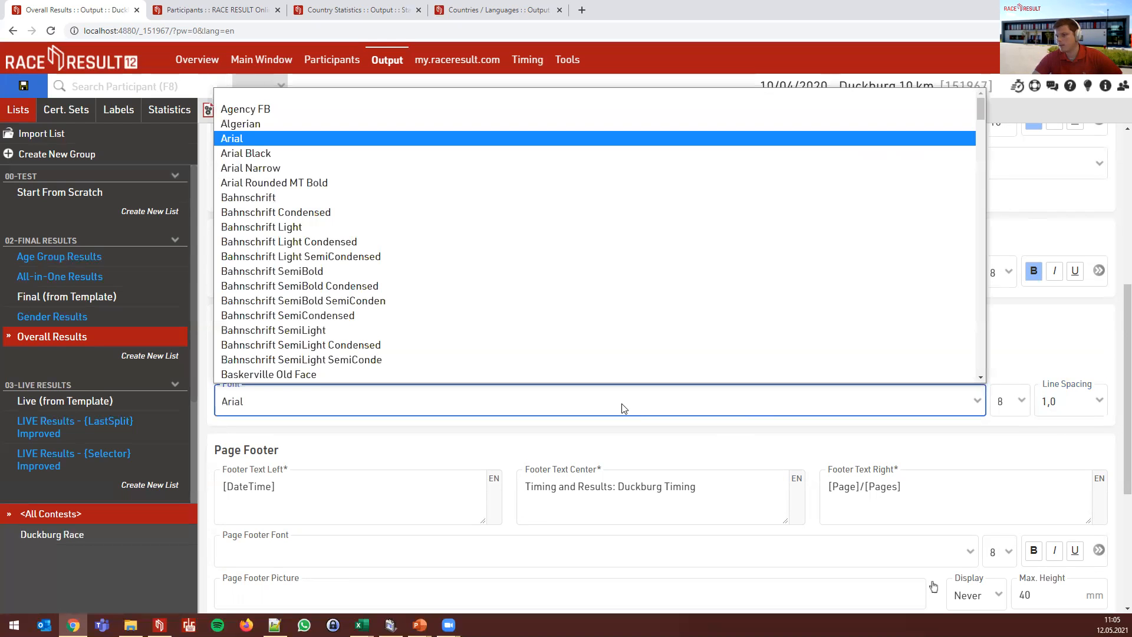
{"action": "left_click", "coordinate": [623, 408]}
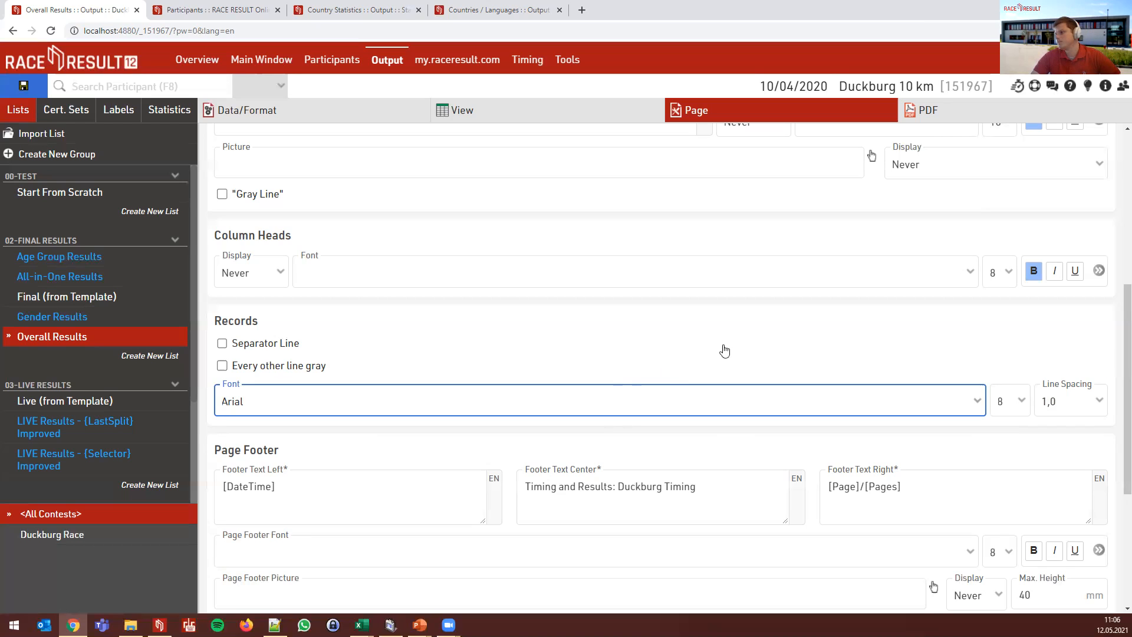
- Preview the Overall Results PDF footer (date, 'Timing and Results: Duckburg Timing', page count), then open Page settings
{"action": "scroll", "coordinate": [643, 283], "scroll_direction": "down", "scroll_amount": 2}
{"action": "scroll", "coordinate": [643, 280], "scroll_direction": "down", "scroll_amount": 1}
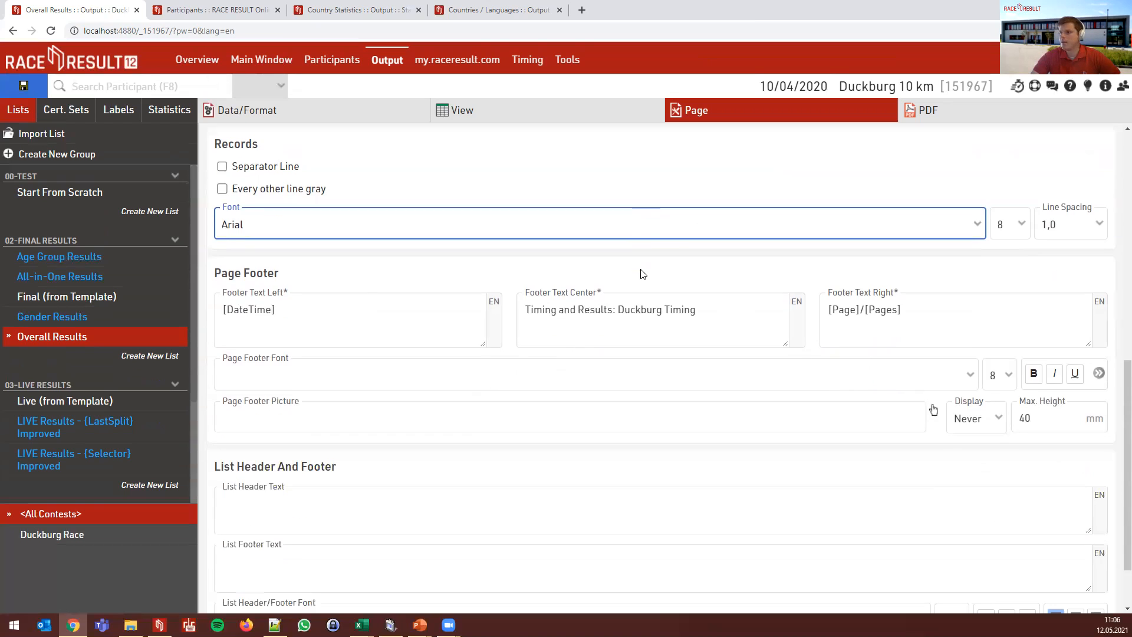
{"action": "scroll", "coordinate": [412, 240], "scroll_direction": "down", "scroll_amount": 1}
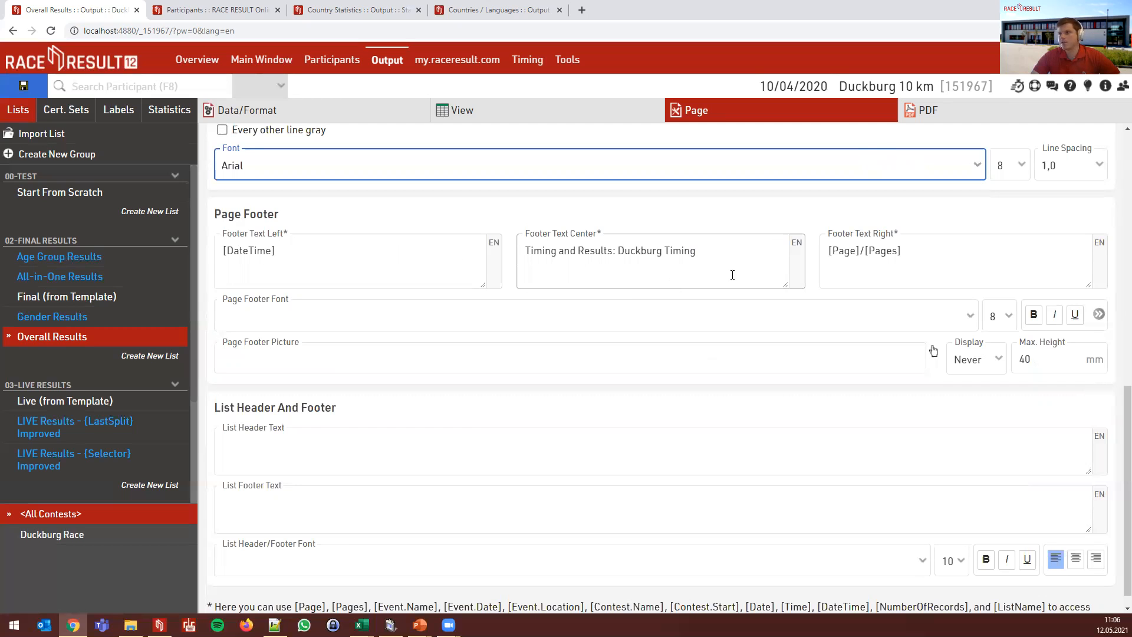
{"action": "left_click", "coordinate": [931, 111]}
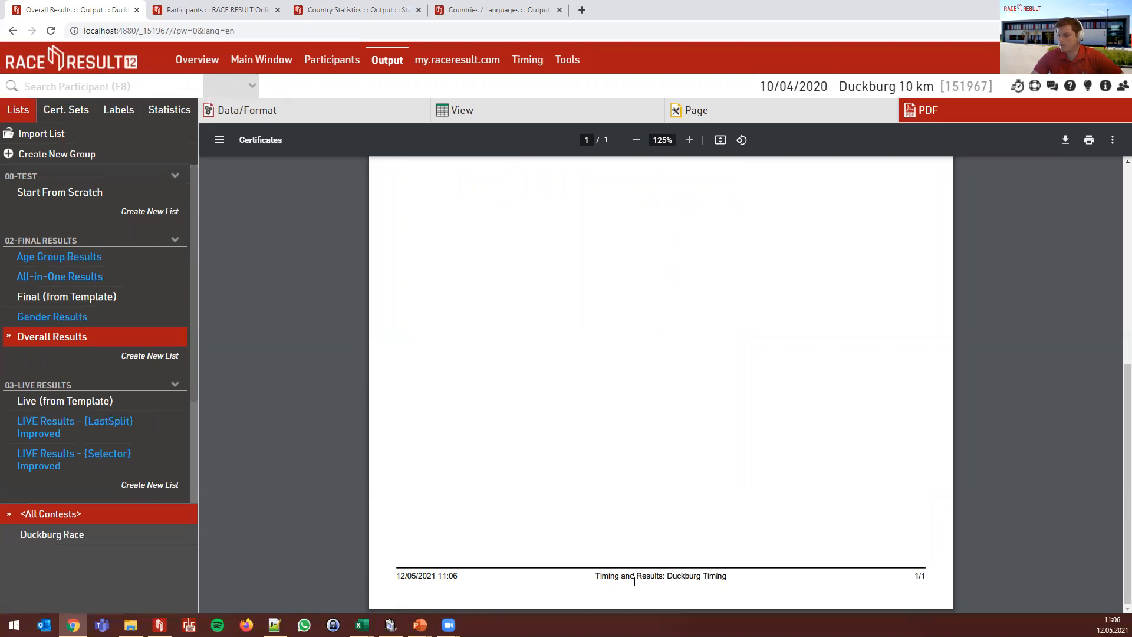
{"action": "left_click", "coordinate": [773, 111]}
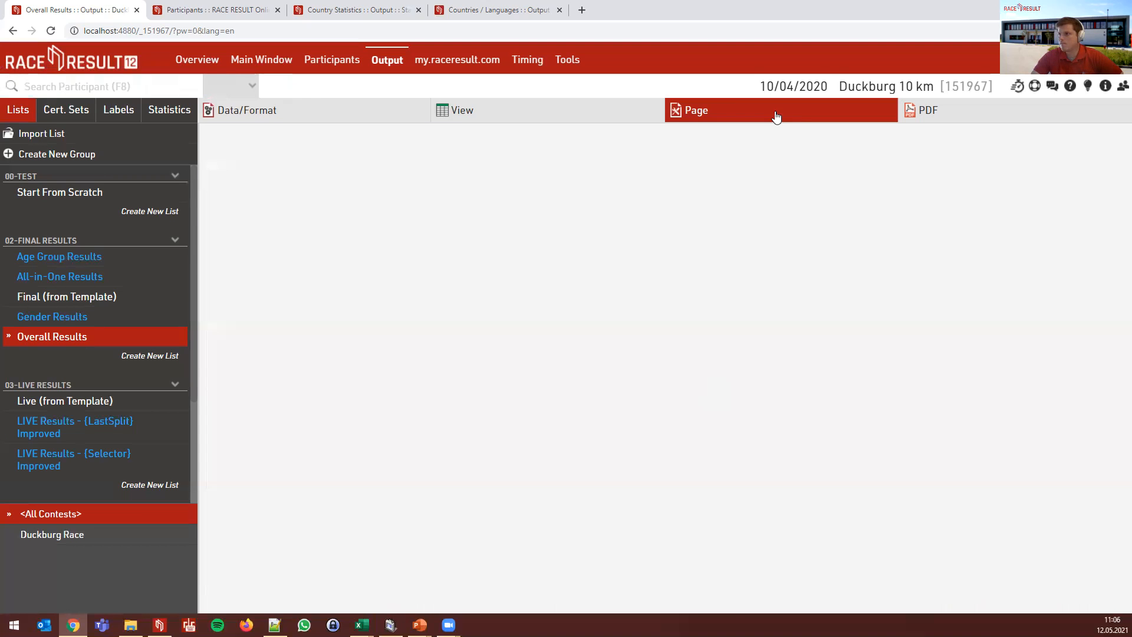
{"action": "scroll", "coordinate": [862, 384], "scroll_direction": "down", "scroll_amount": 10}
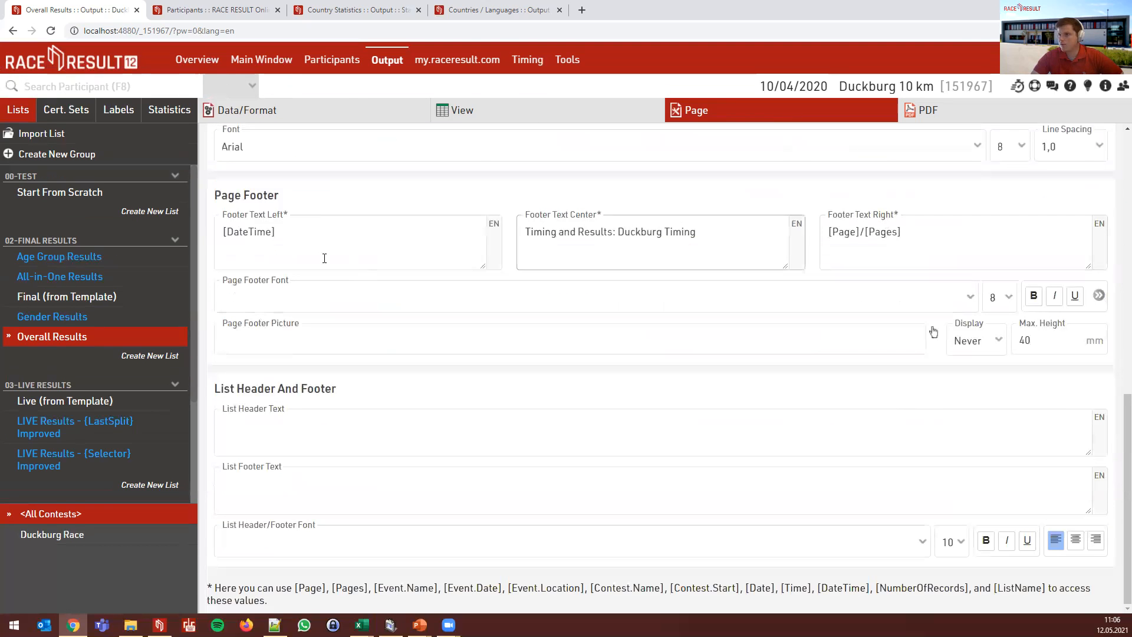
{"action": "left_click_drag", "start_coordinate": [290, 231], "coordinate": [221, 230]}
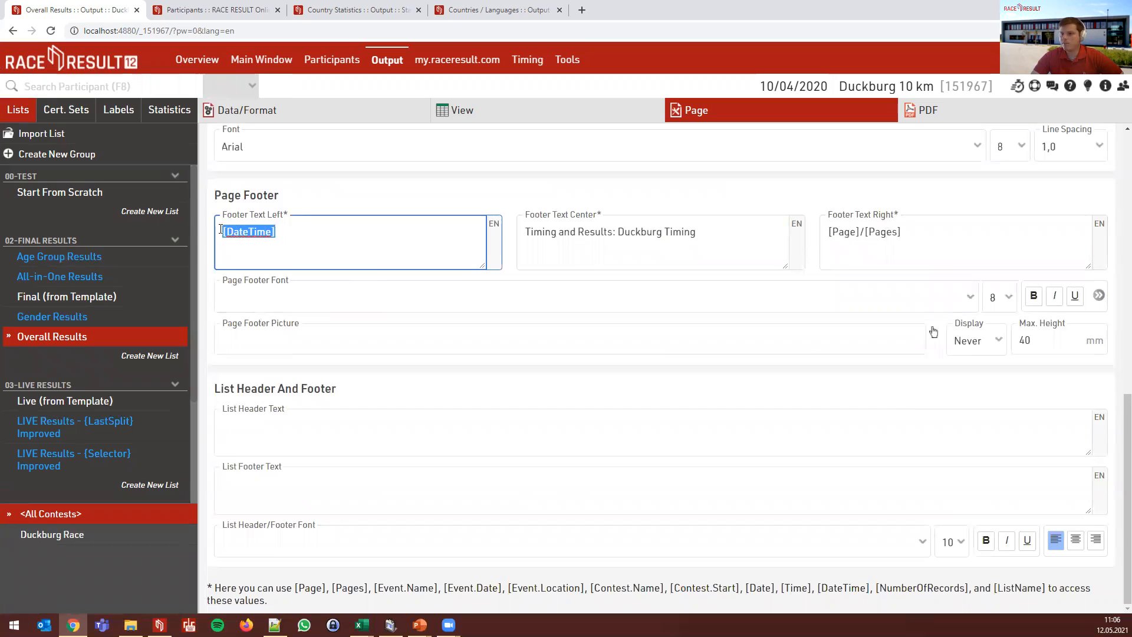
{"action": "left_click", "coordinate": [301, 238]}
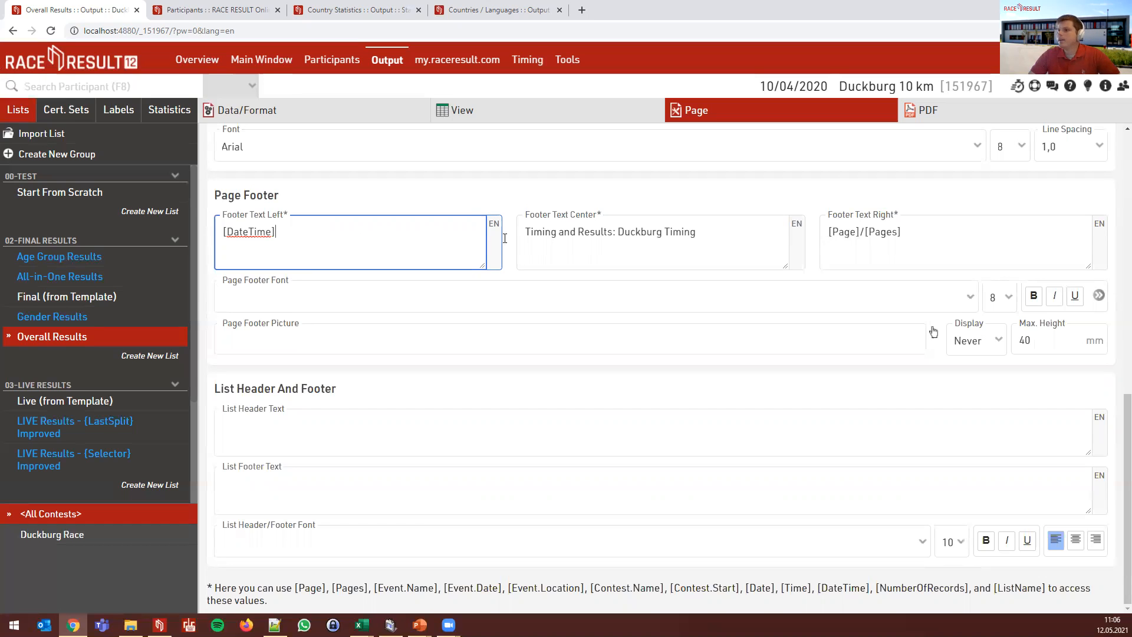
{"action": "left_click", "coordinate": [854, 234]}
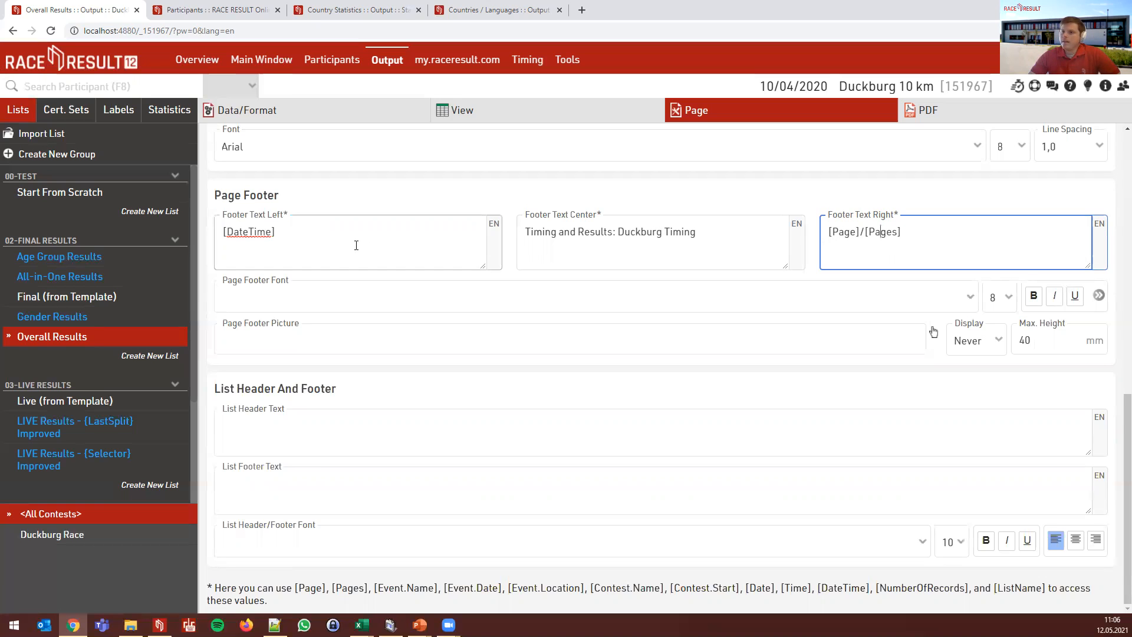
{"action": "left_click", "coordinate": [326, 295]}
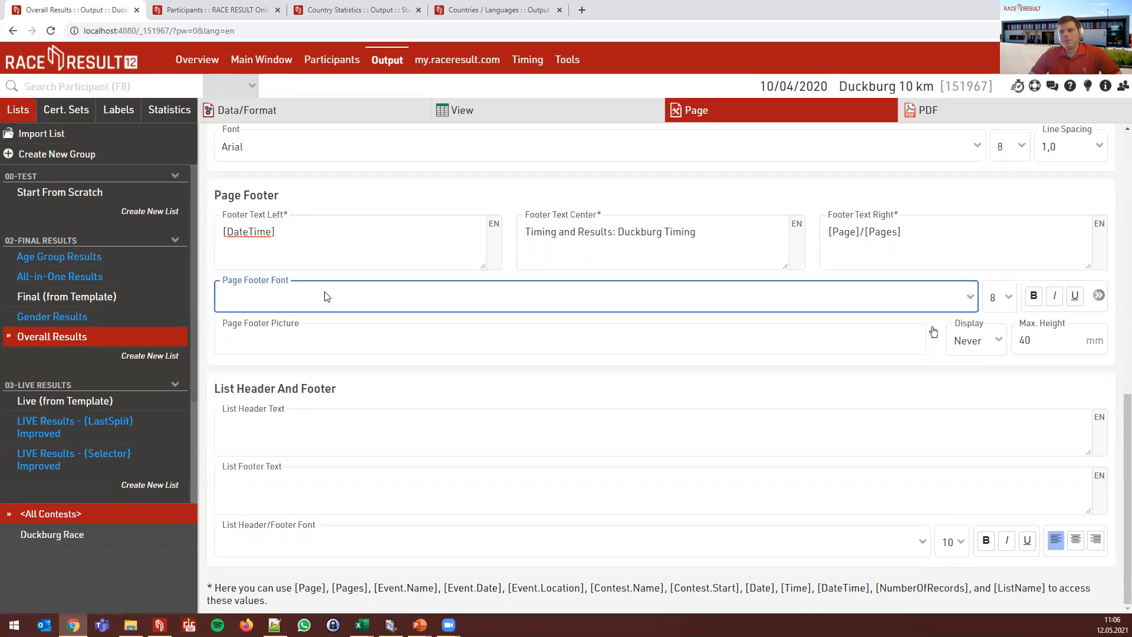
{"action": "left_click", "coordinate": [331, 327]}
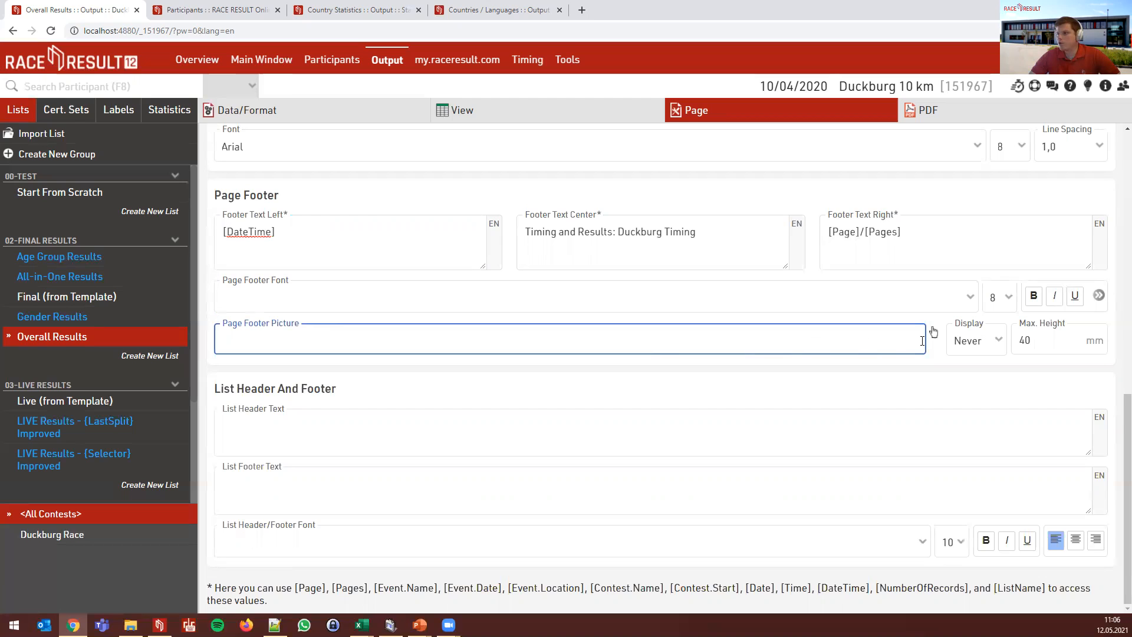
{"action": "scroll", "coordinate": [956, 365], "scroll_direction": "up", "scroll_amount": 1}
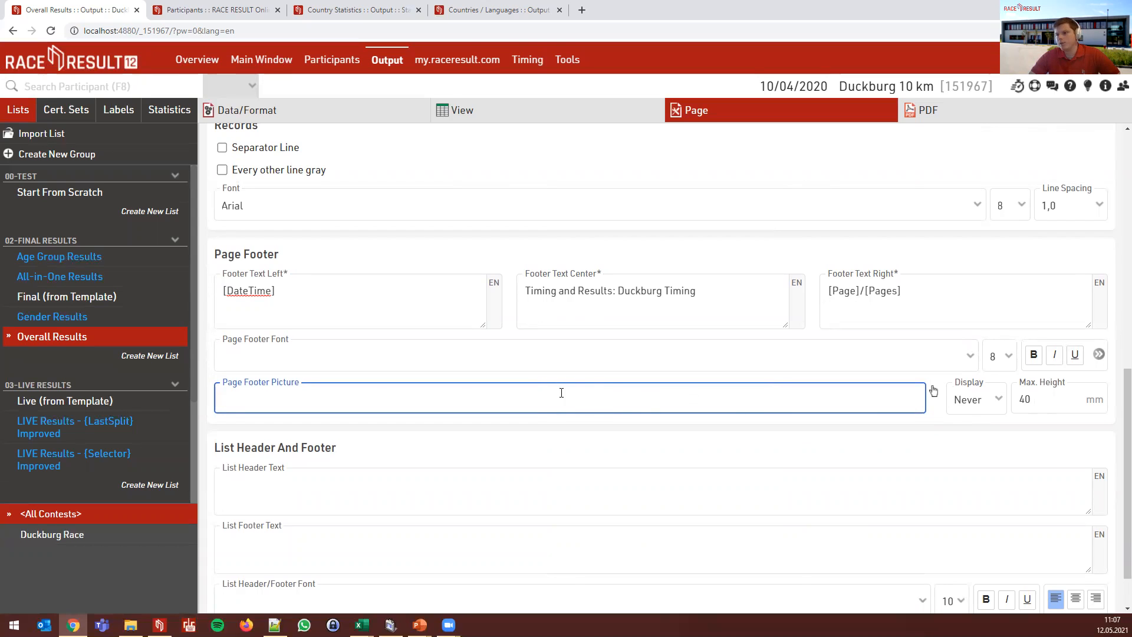
{"action": "scroll", "coordinate": [649, 383], "scroll_direction": "up", "scroll_amount": 10}
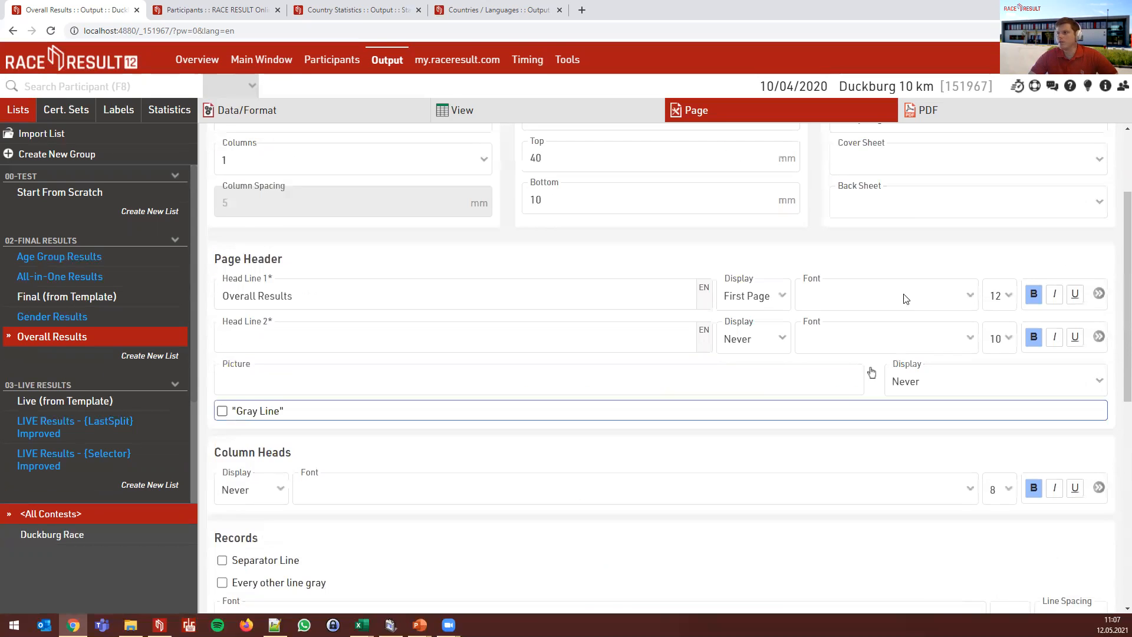
{"action": "left_click", "coordinate": [908, 193]}
{"action": "left_click", "coordinate": [909, 193]}
{"action": "scroll", "coordinate": [708, 342], "scroll_direction": "down", "scroll_amount": 1}
{"action": "scroll", "coordinate": [710, 347], "scroll_direction": "down", "scroll_amount": 6}
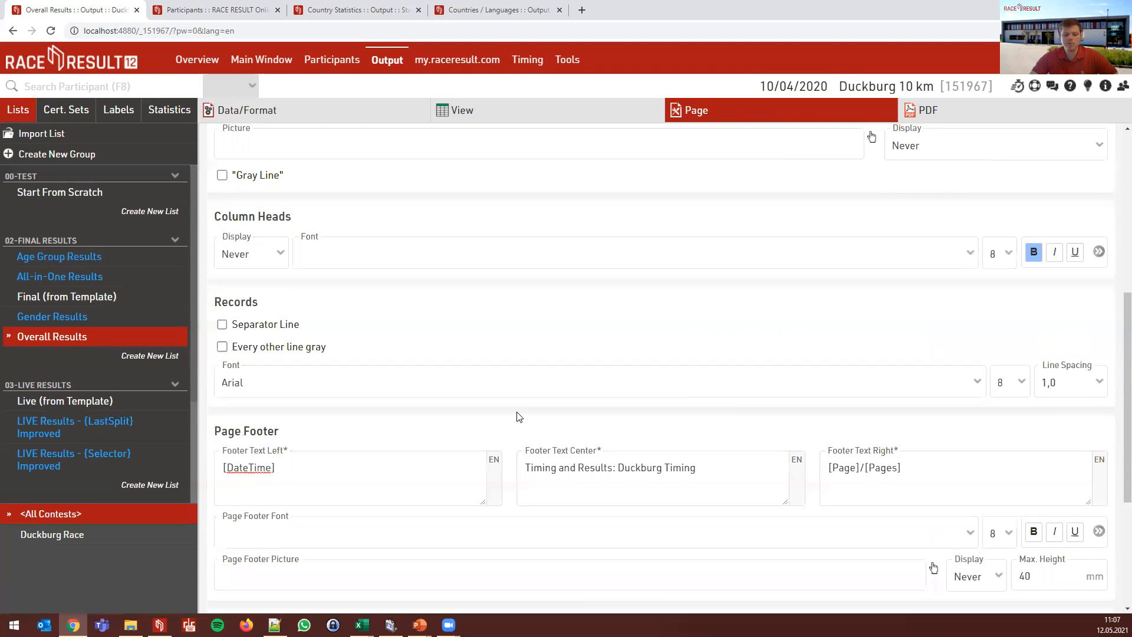
{"action": "scroll", "coordinate": [518, 417], "scroll_direction": "down", "scroll_amount": 3}
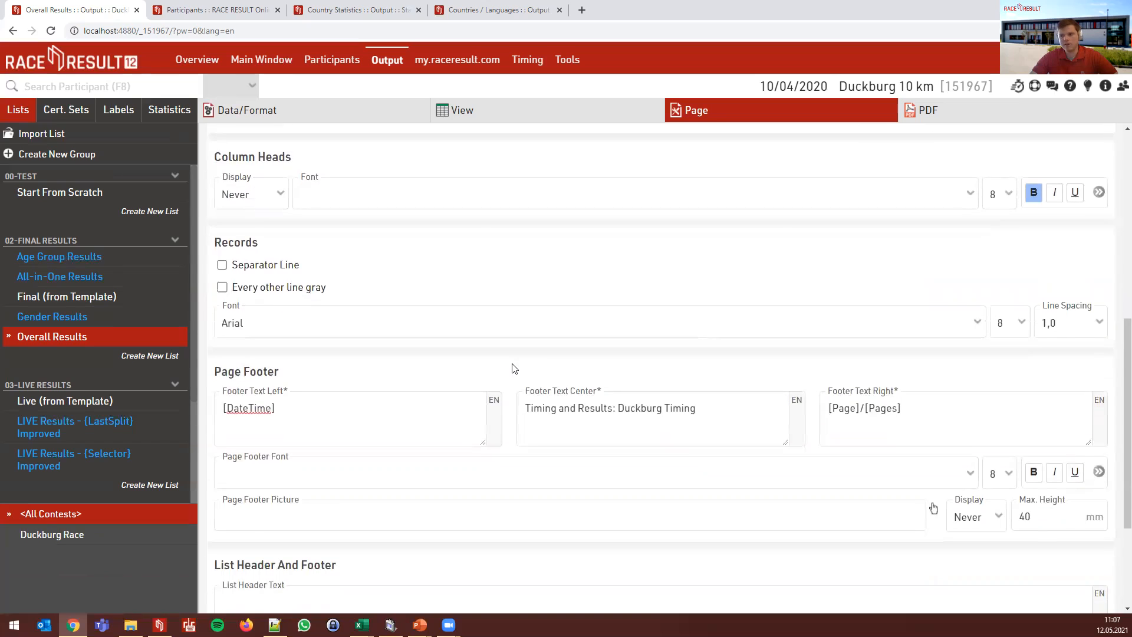
{"action": "scroll", "coordinate": [521, 313], "scroll_direction": "down", "scroll_amount": 2}
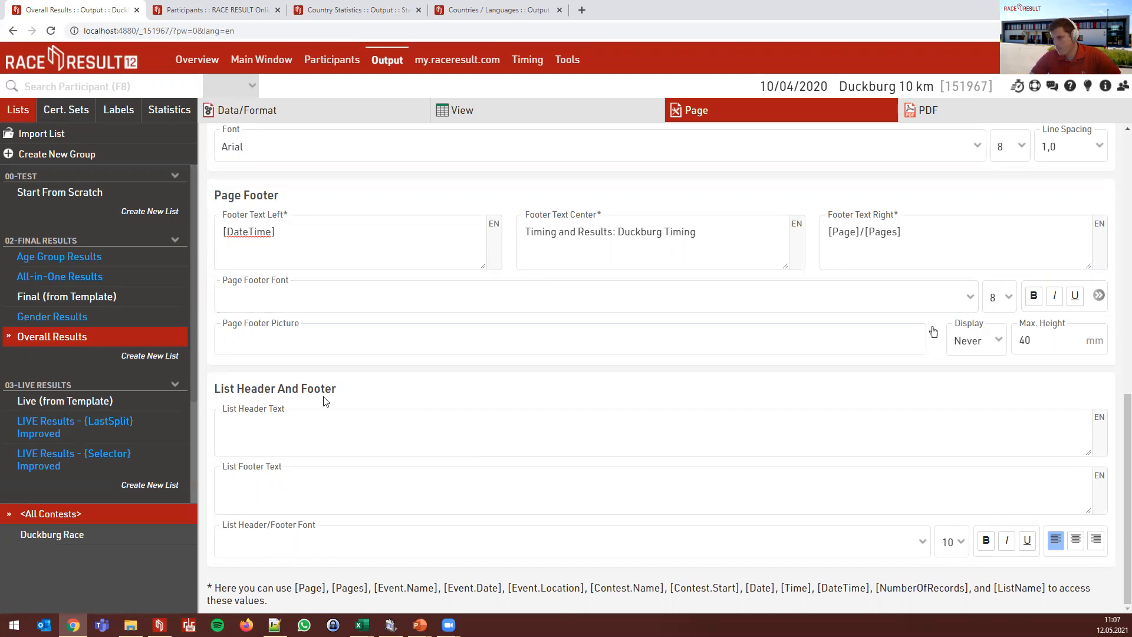
{"action": "left_click", "coordinate": [356, 426]}
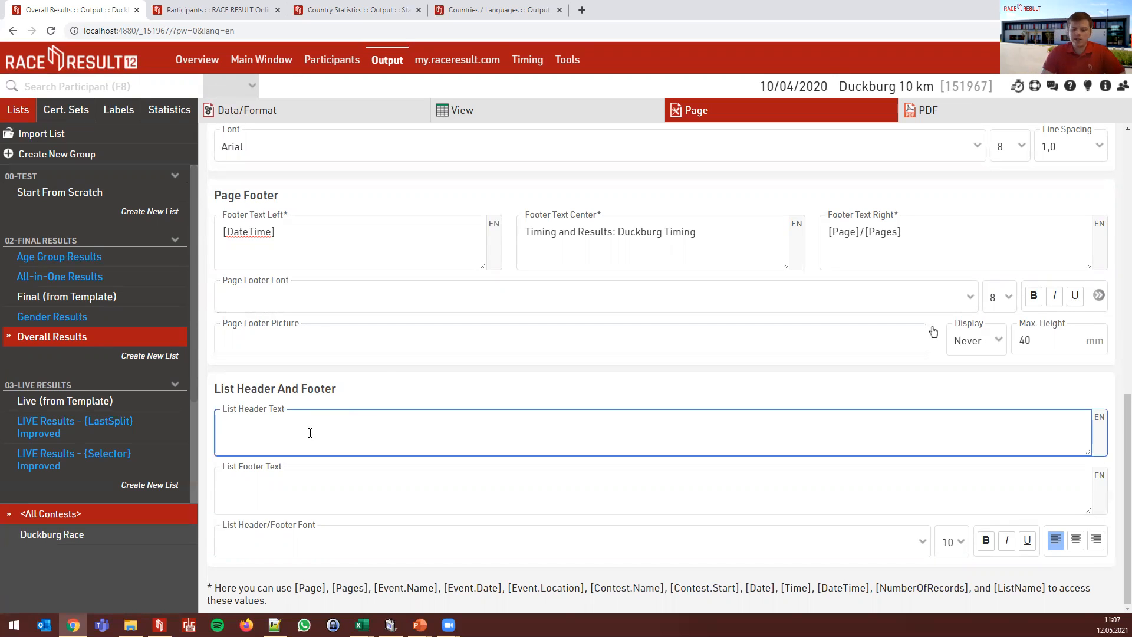
{"action": "left_click", "coordinate": [928, 110]}
- Enter 'This shows once on top of the list' as the List Header Text
{"action": "left_click", "coordinate": [706, 111]}
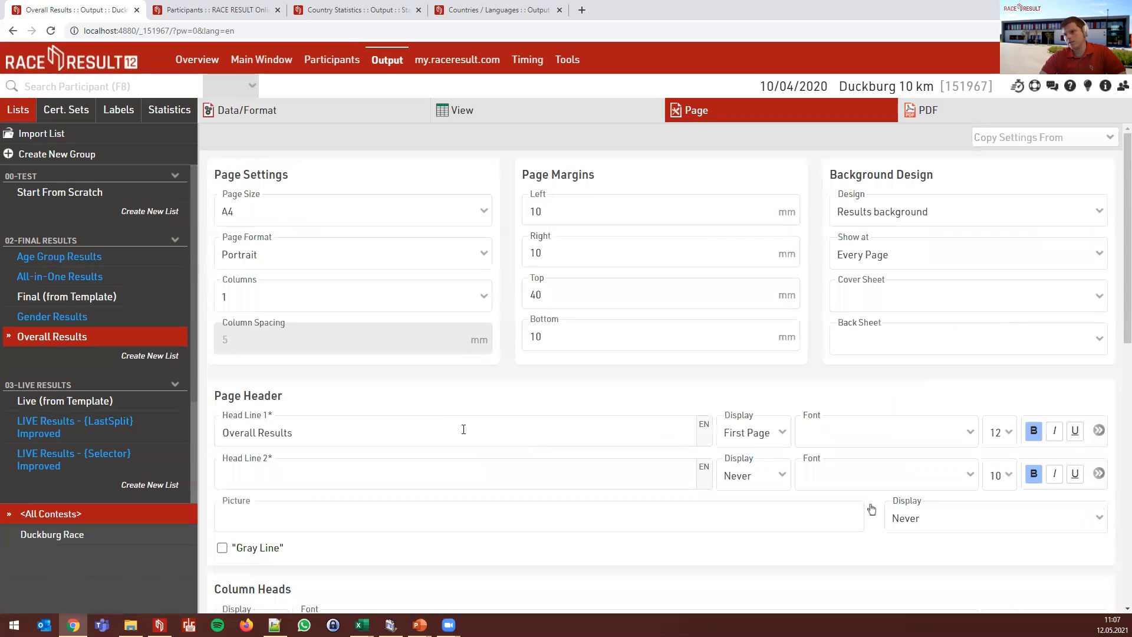
{"action": "scroll", "coordinate": [387, 438], "scroll_direction": "down", "scroll_amount": 10}
{"action": "left_click", "coordinate": [348, 498]}
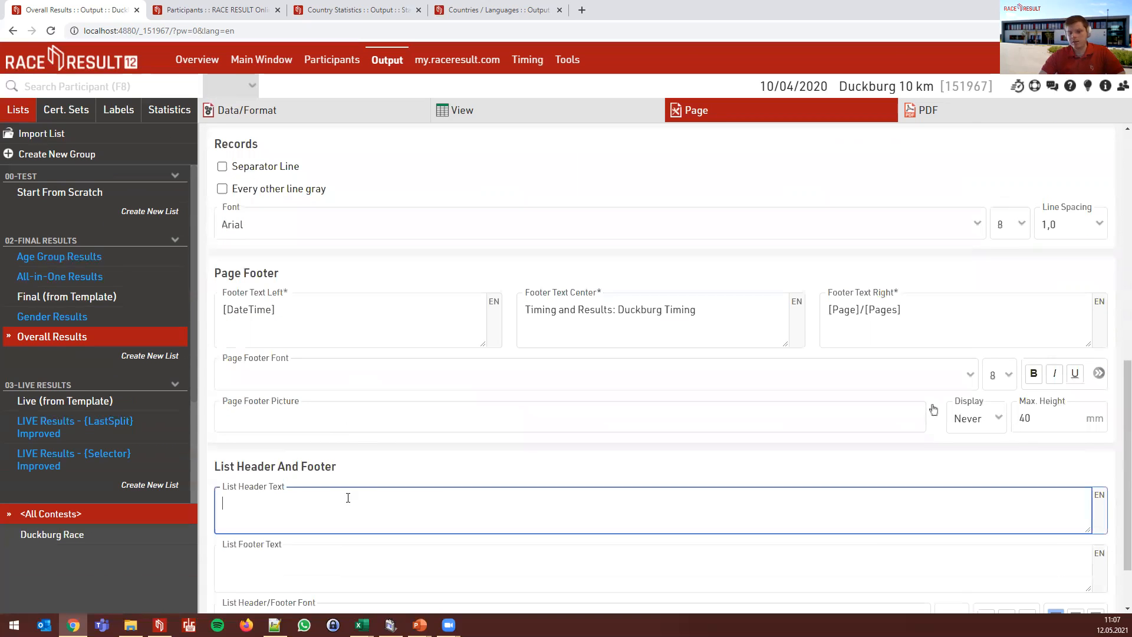
{"action": "type", "text": "This shows once o"}
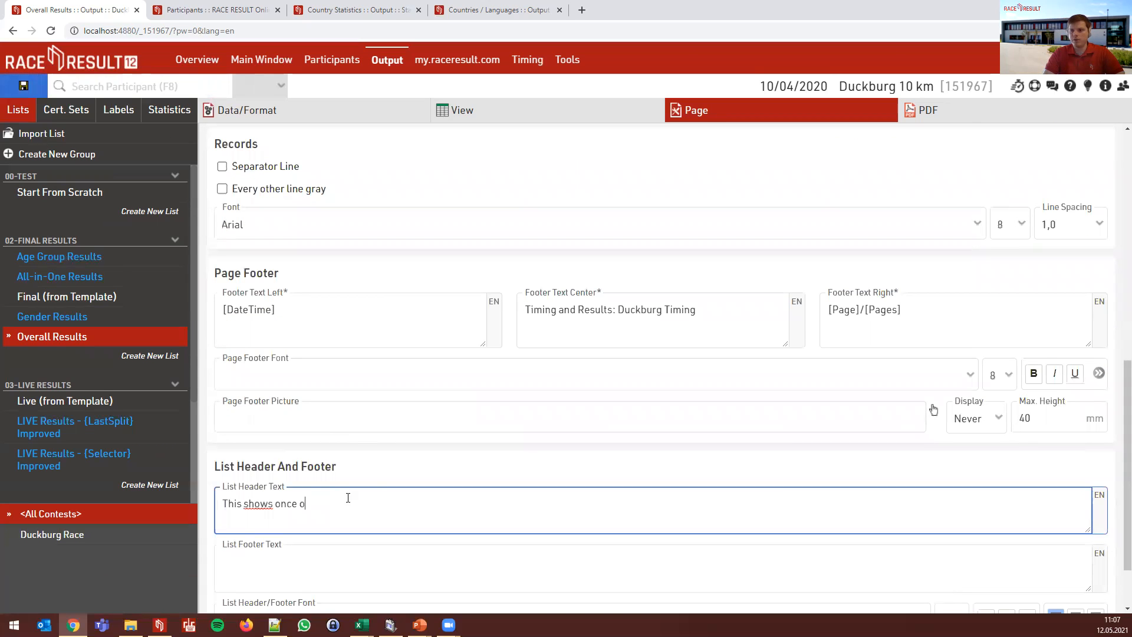
{"action": "type", "text": "n top of the list"}
- Reuse that sentence as the List Footer Text with 'top' changed to 'bottom', and preview the PDF
{"action": "key", "text": "ctrl+a"}
{"action": "key", "text": "ctrl+c"}
{"action": "left_click", "coordinate": [327, 562]}
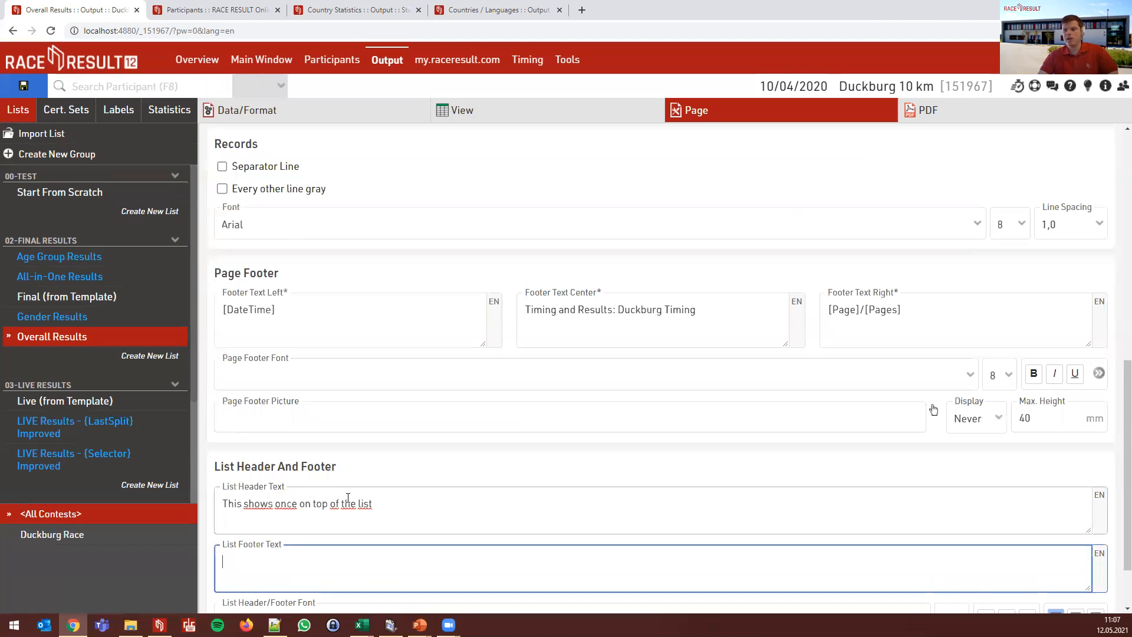
{"action": "key", "text": "ctrl+v"}
{"action": "double_click", "coordinate": [319, 562]}
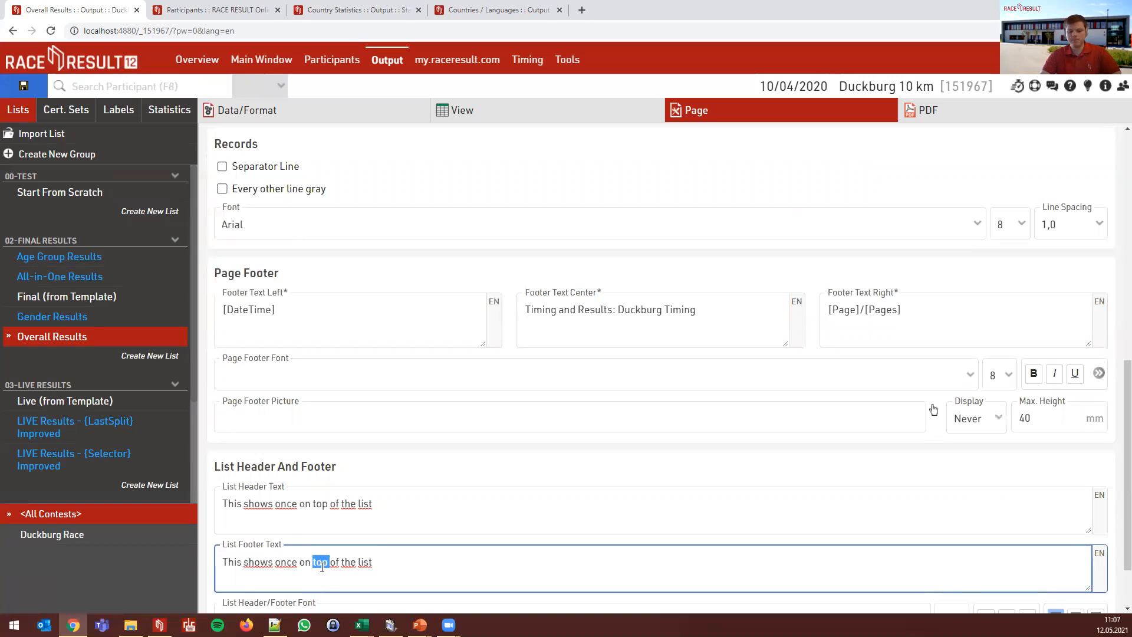
{"action": "type", "text": "bottom"}
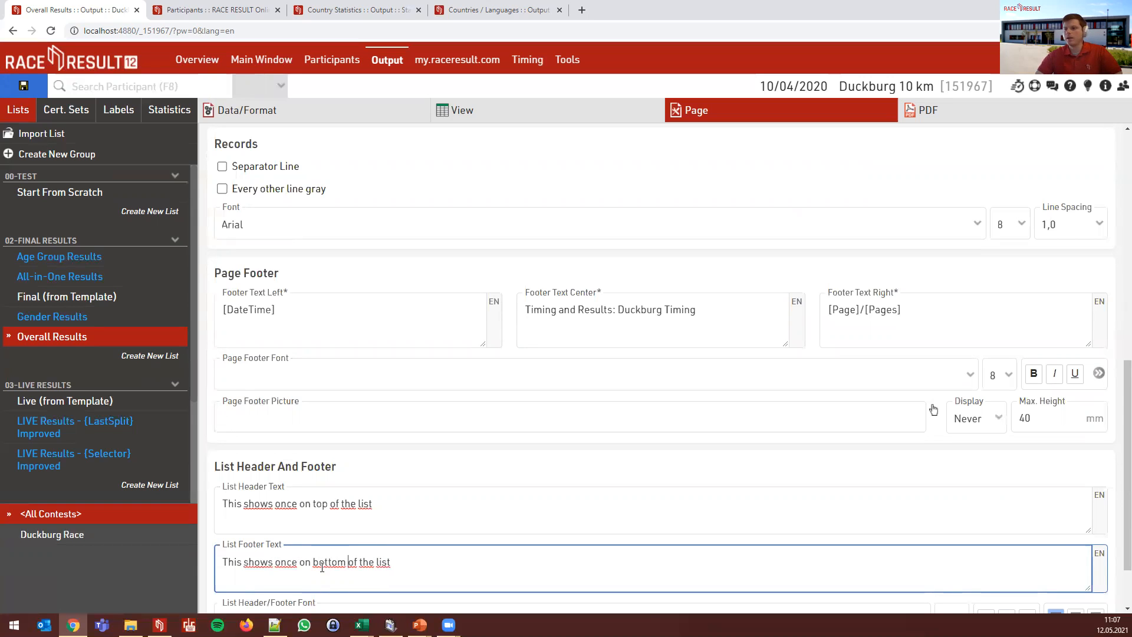
{"action": "left_click", "coordinate": [914, 105]}
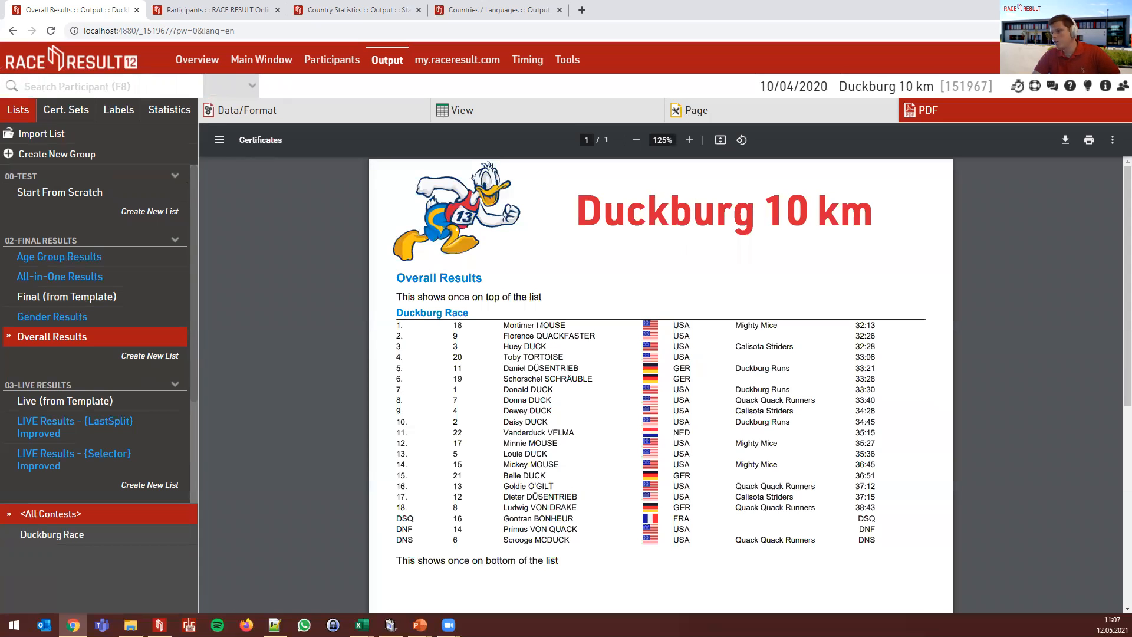
- Review the PDF showing the list header and footer texts, switching between Page and PDF views
{"action": "scroll", "coordinate": [538, 326], "scroll_direction": "down", "scroll_amount": 1}
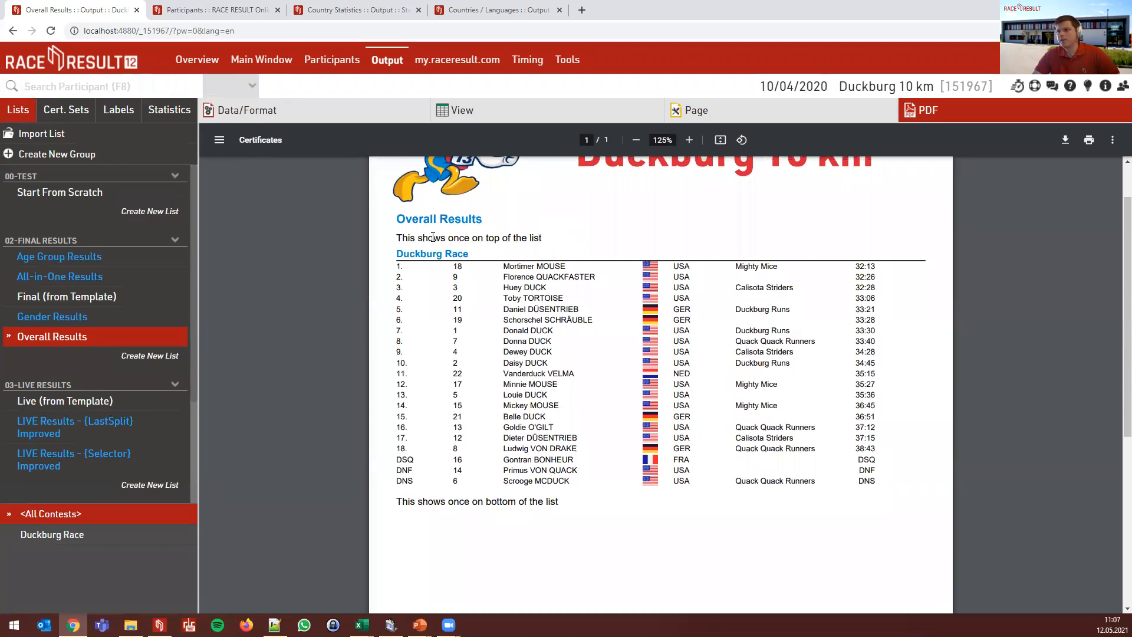
{"action": "scroll", "coordinate": [425, 236], "scroll_direction": "up", "scroll_amount": 1}
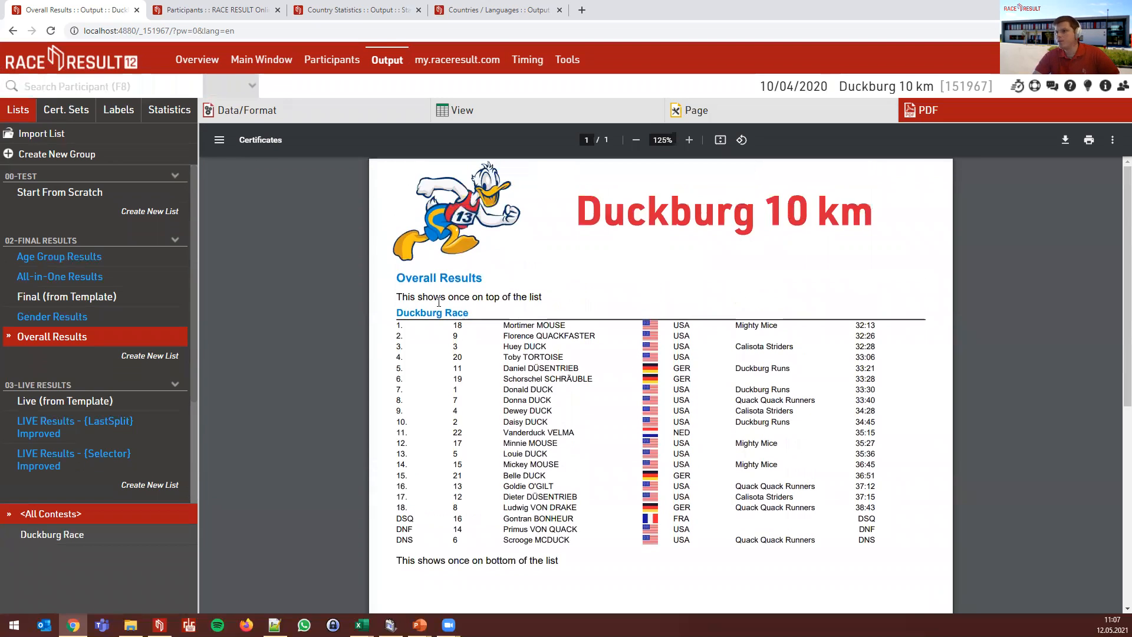
{"action": "left_click", "coordinate": [710, 120]}
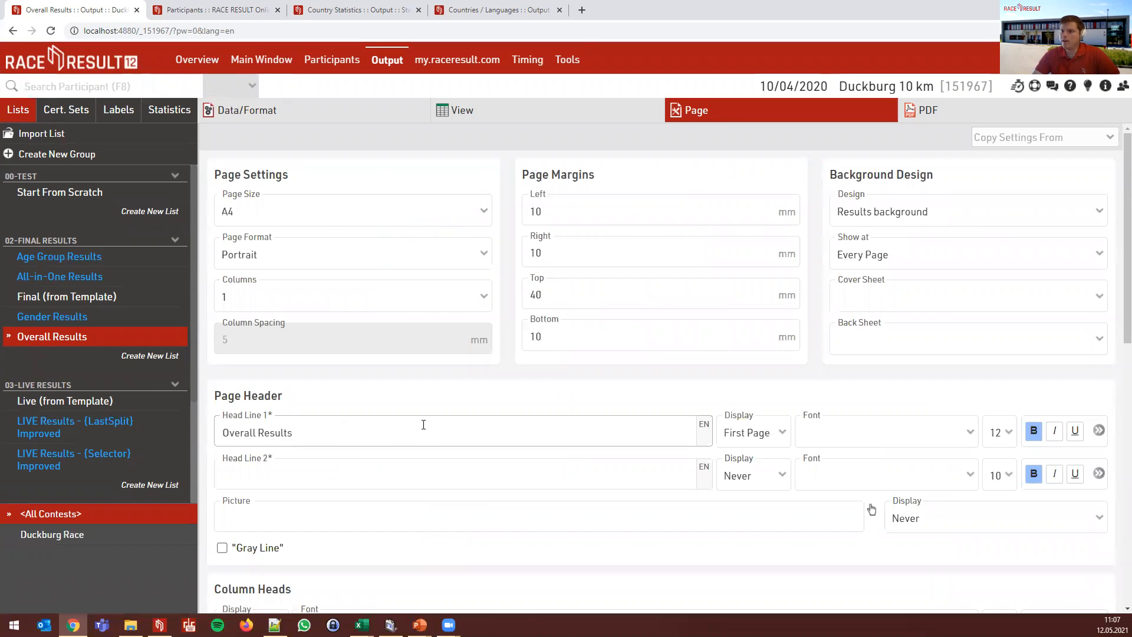
{"action": "left_click", "coordinate": [935, 111]}
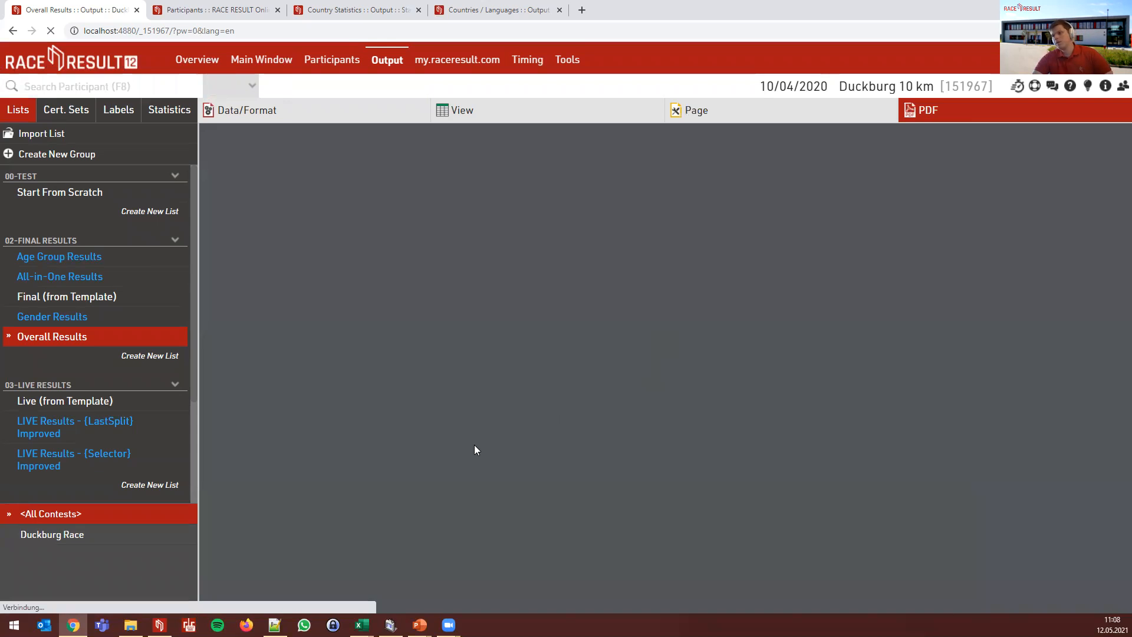
{"action": "scroll", "coordinate": [559, 496], "scroll_direction": "down", "scroll_amount": 1}
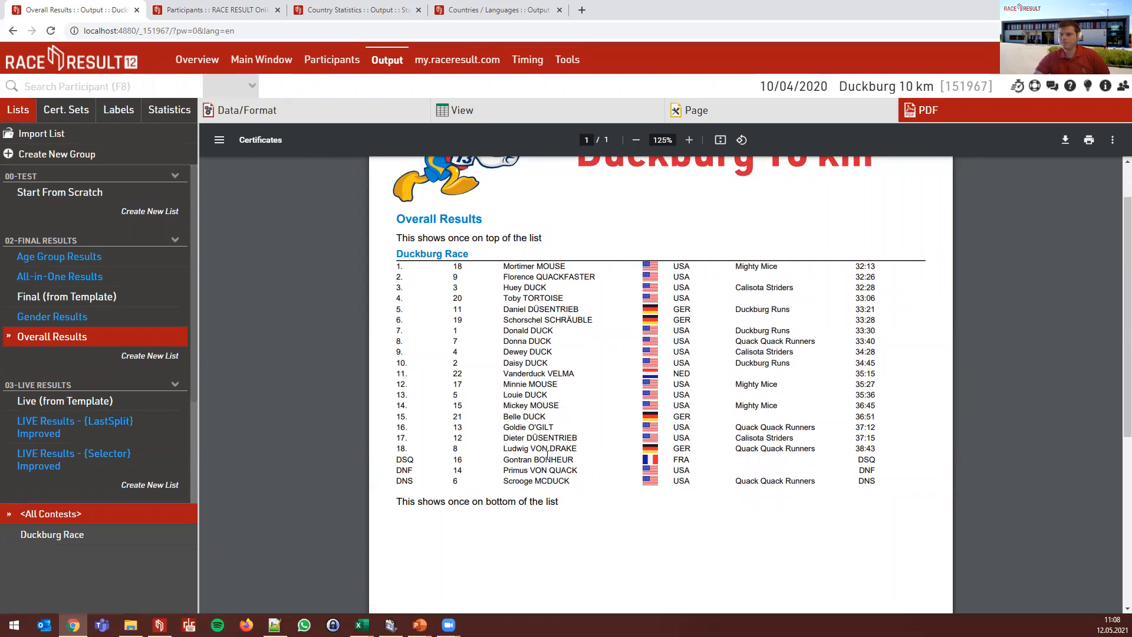
{"action": "scroll", "coordinate": [540, 358], "scroll_direction": "up", "scroll_amount": 1}
{"action": "scroll", "coordinate": [540, 358], "scroll_direction": "up", "scroll_amount": 1}
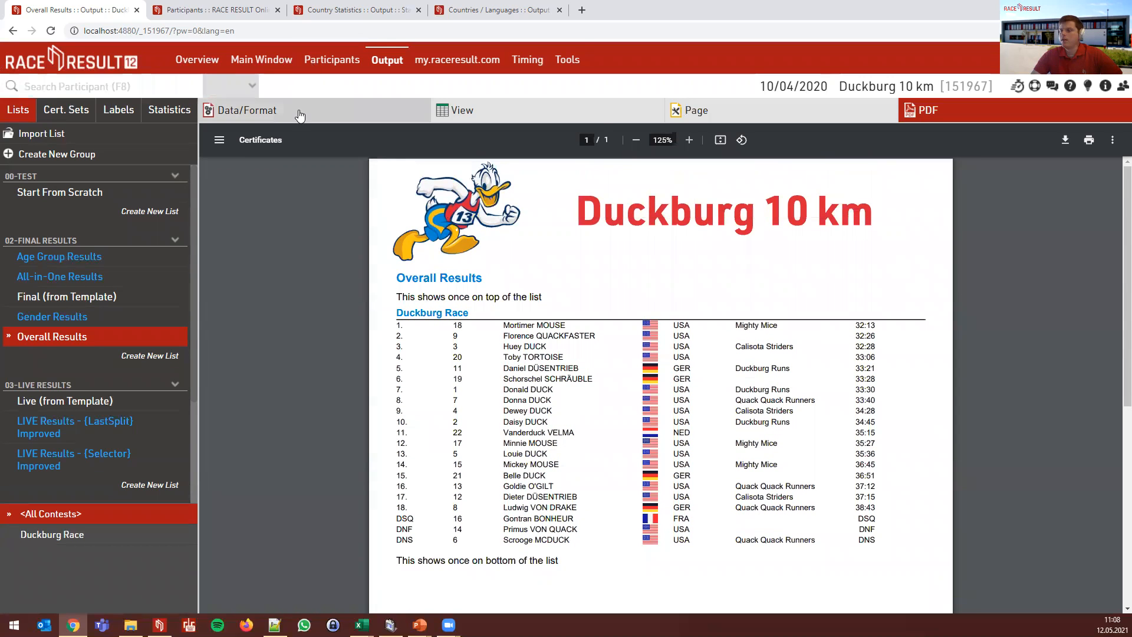
- Clear both the List Footer Text and List Header Text fields in the Page settings
{"action": "left_click", "coordinate": [695, 110]}
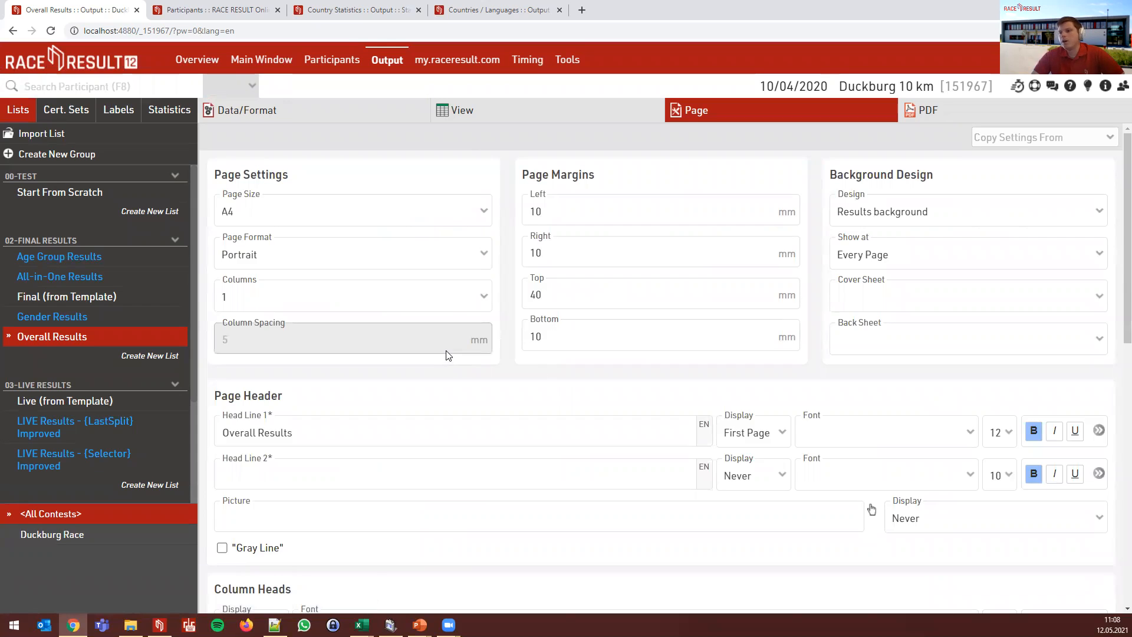
{"action": "scroll", "coordinate": [453, 359], "scroll_direction": "down", "scroll_amount": 7}
{"action": "scroll", "coordinate": [452, 361], "scroll_direction": "down", "scroll_amount": 3}
{"action": "left_click_drag", "start_coordinate": [417, 493], "coordinate": [170, 489]}
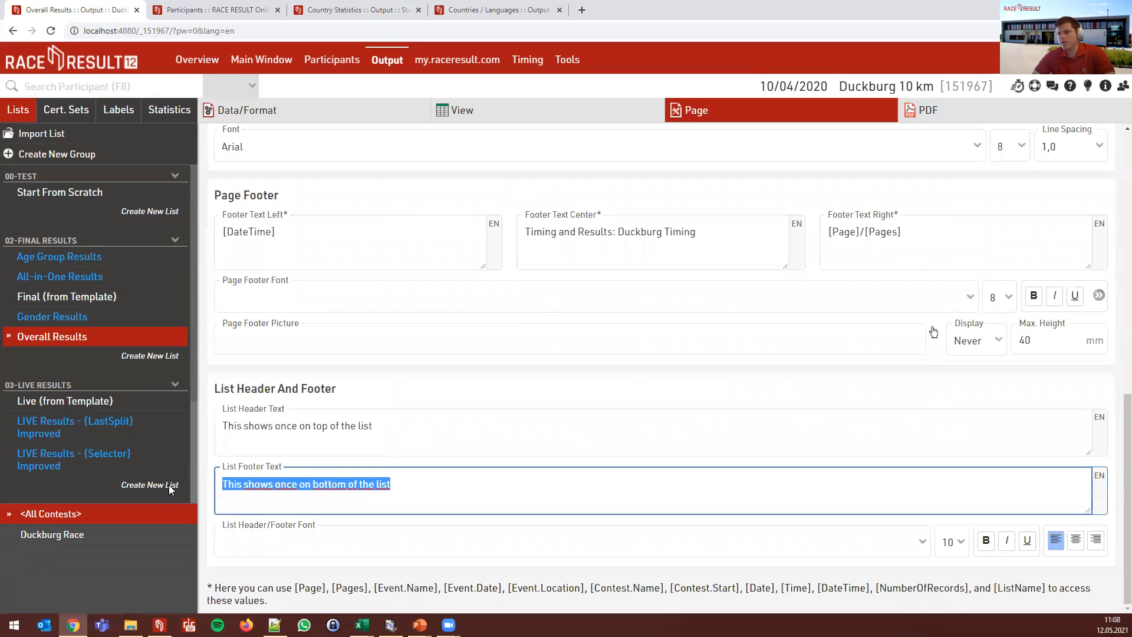
{"action": "key", "text": "BackSpace"}
{"action": "left_click_drag", "start_coordinate": [407, 439], "coordinate": [177, 431]}
{"action": "key", "text": "BackSpace"}
{"action": "left_click", "coordinate": [391, 387]}
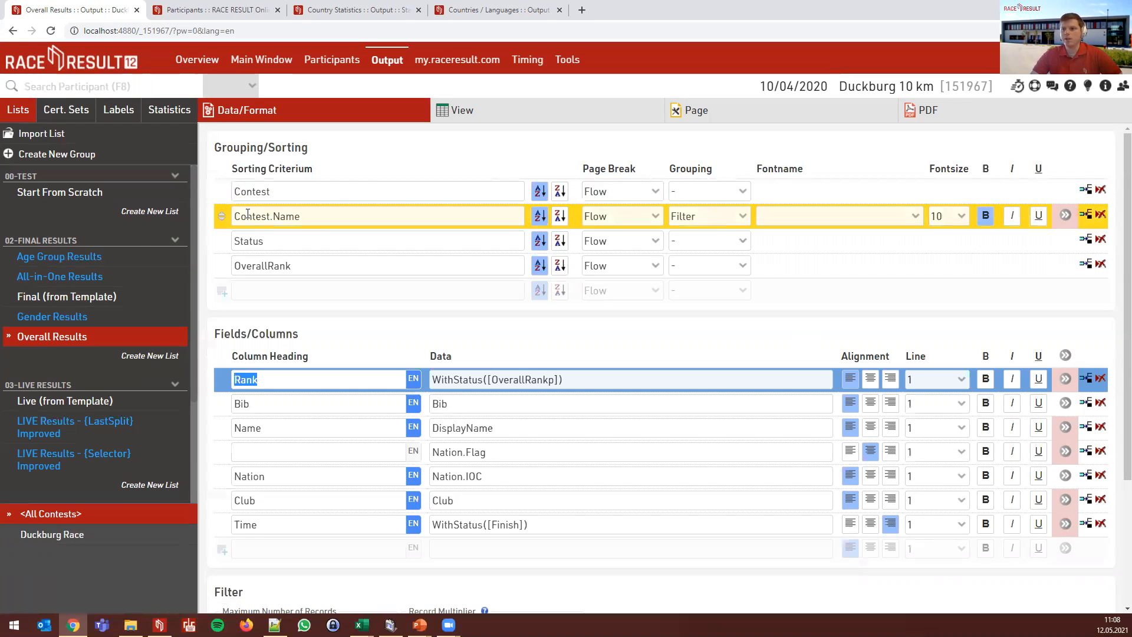
- In Age Group Results, set the AgeGroup.Name page break to New Page
{"action": "left_click", "coordinate": [83, 256]}
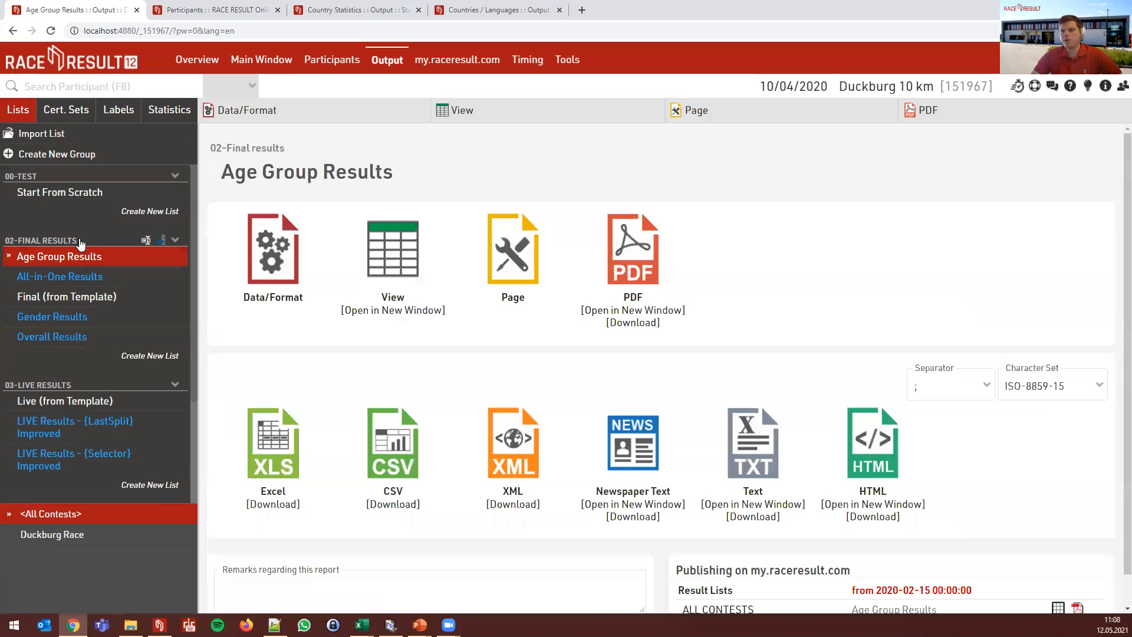
{"action": "left_click", "coordinate": [242, 245]}
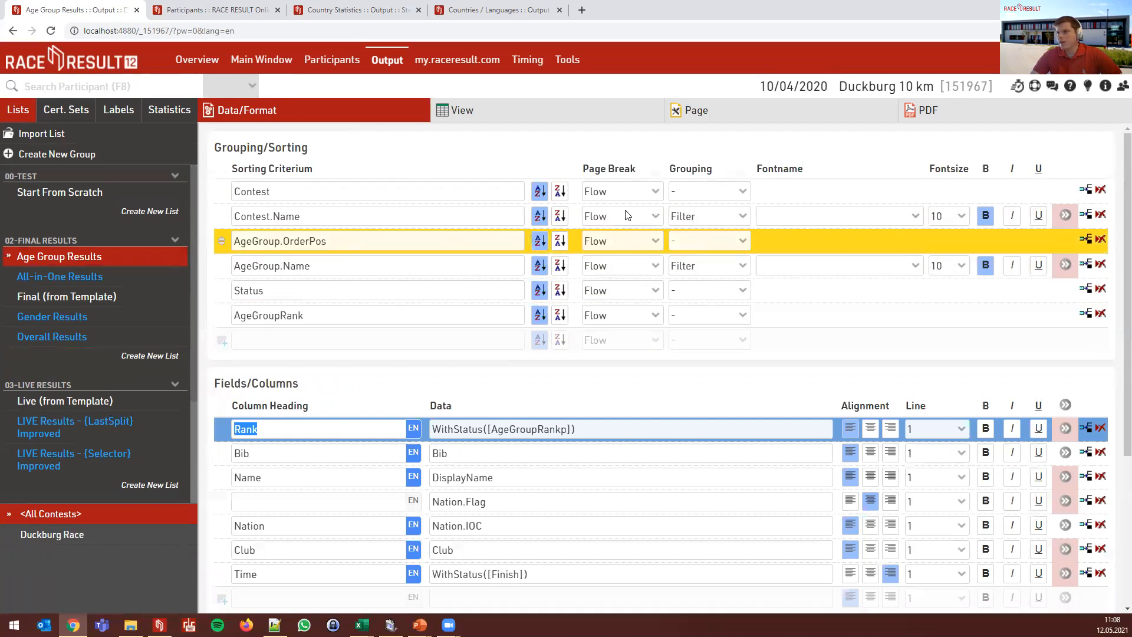
{"action": "left_click", "coordinate": [626, 262]}
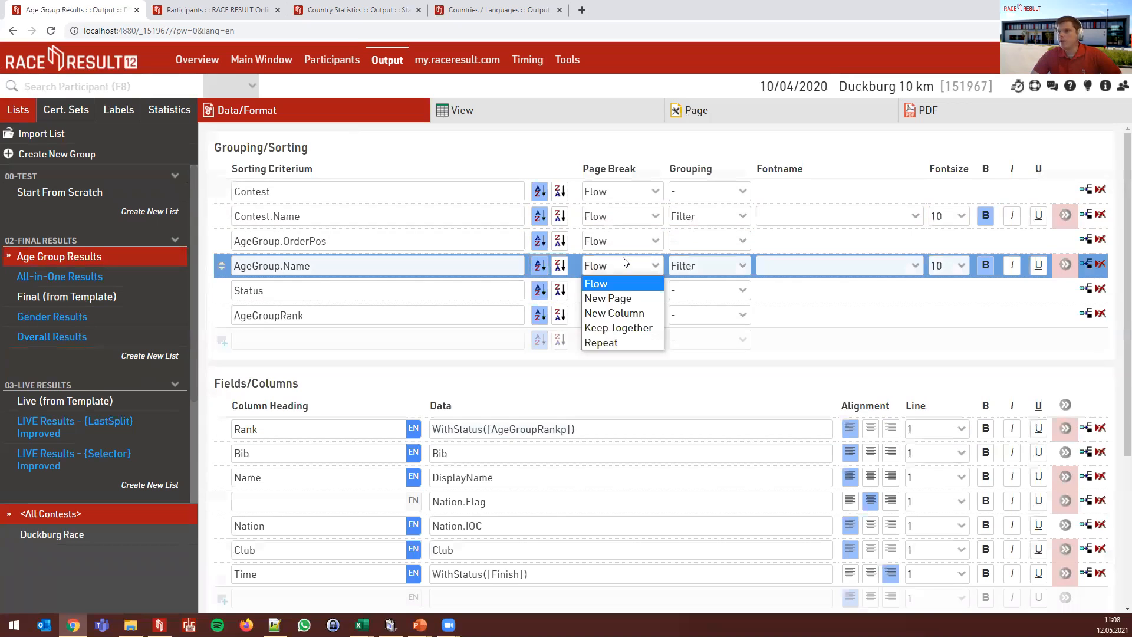
{"action": "left_click", "coordinate": [633, 297]}
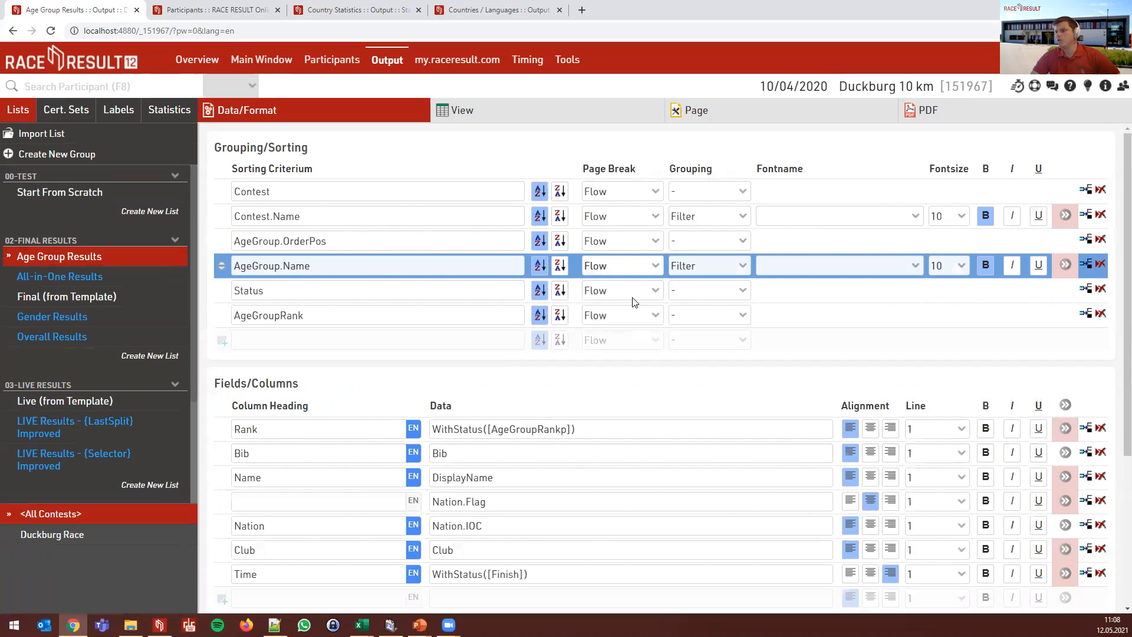
- Preview the Age Group Results PDF across its three pages, then return to Data/Format settings
{"action": "left_click", "coordinate": [998, 123]}
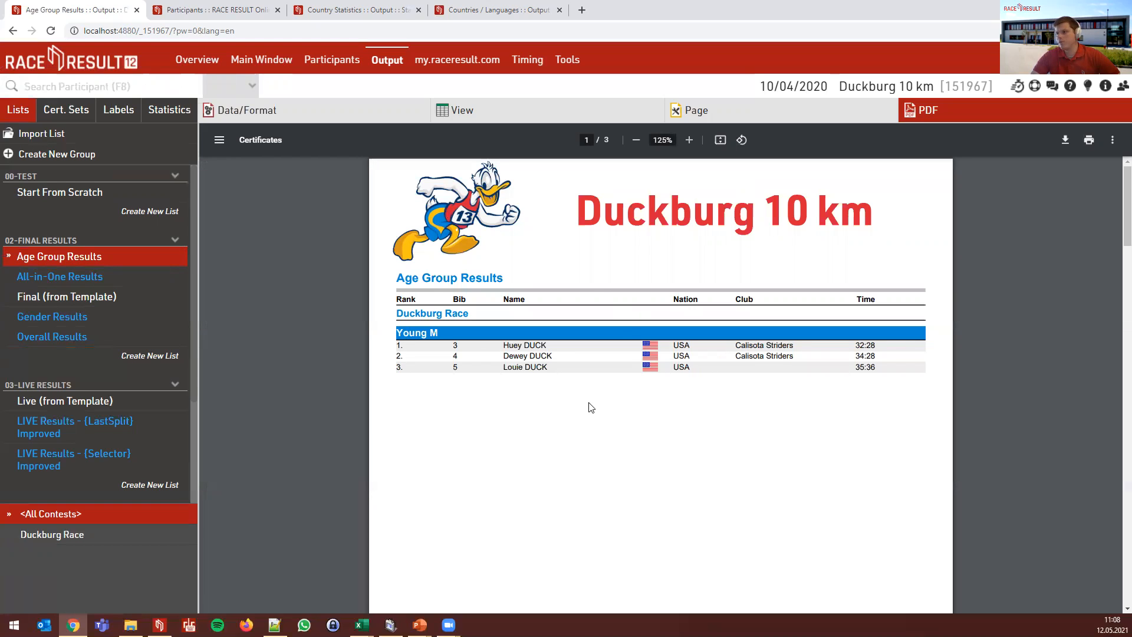
{"action": "scroll", "coordinate": [493, 361], "scroll_direction": "down", "scroll_amount": 10}
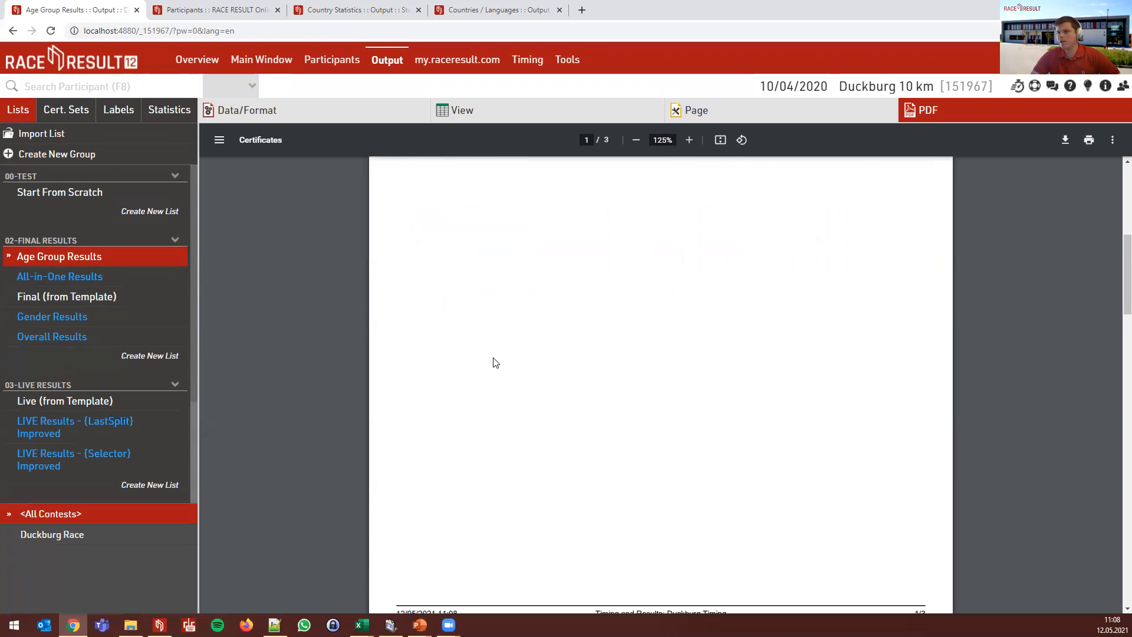
{"action": "scroll", "coordinate": [494, 361], "scroll_direction": "down", "scroll_amount": 5}
{"action": "scroll", "coordinate": [534, 356], "scroll_direction": "up", "scroll_amount": 3}
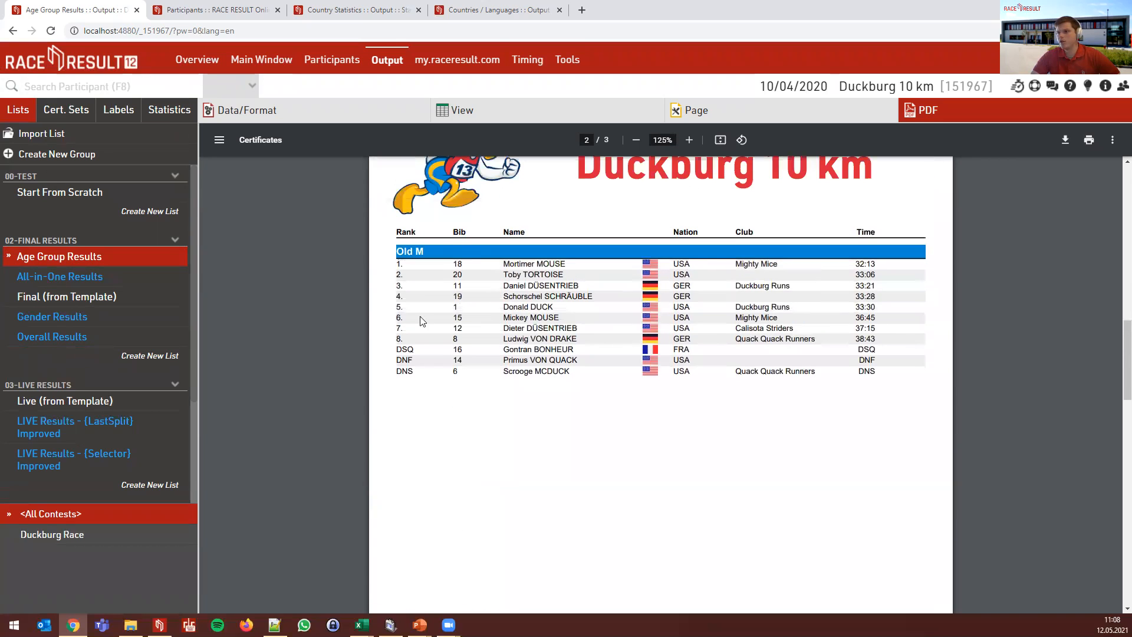
{"action": "scroll", "coordinate": [550, 321], "scroll_direction": "down", "scroll_amount": 10}
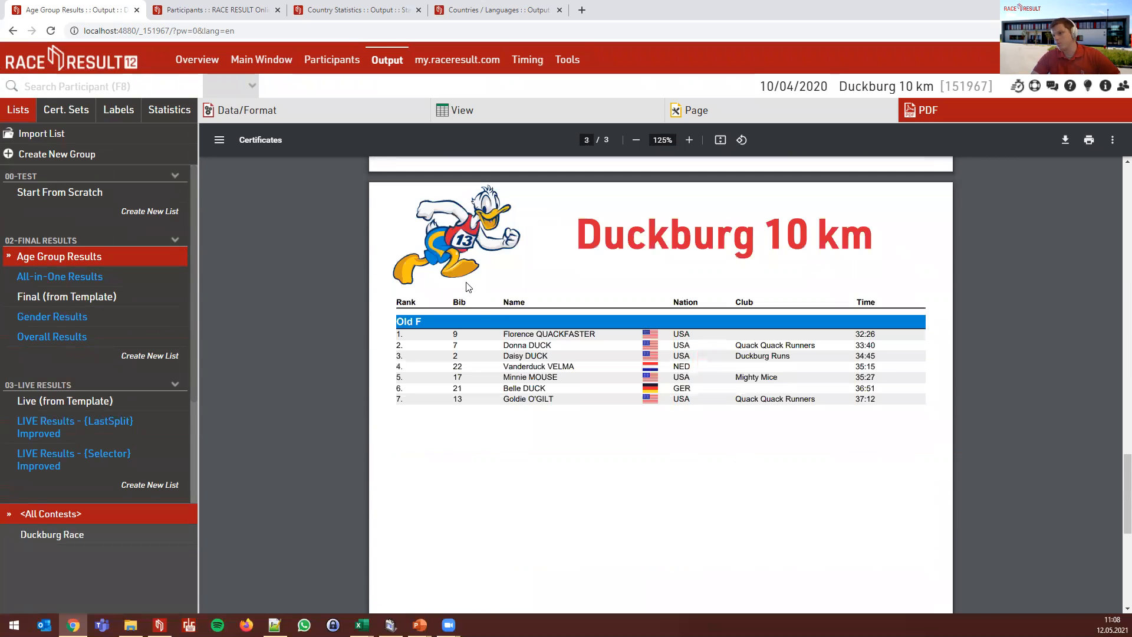
{"action": "left_click", "coordinate": [324, 125]}
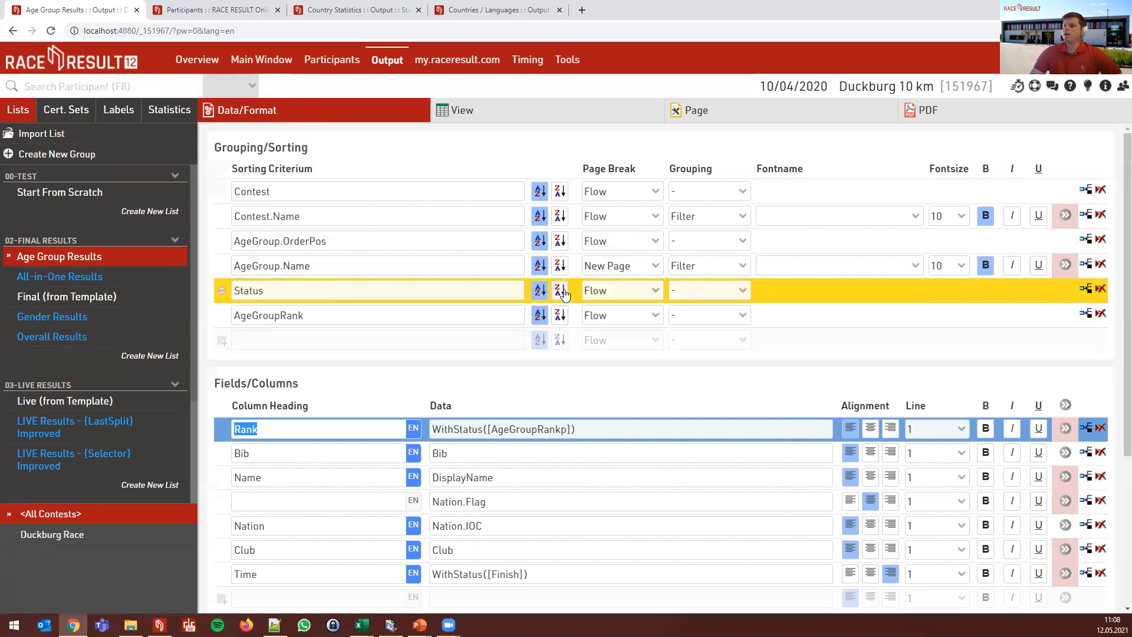
- Change the AgeGroup.Name page break to Flow, then to Keep Together
{"action": "left_click", "coordinate": [621, 269]}
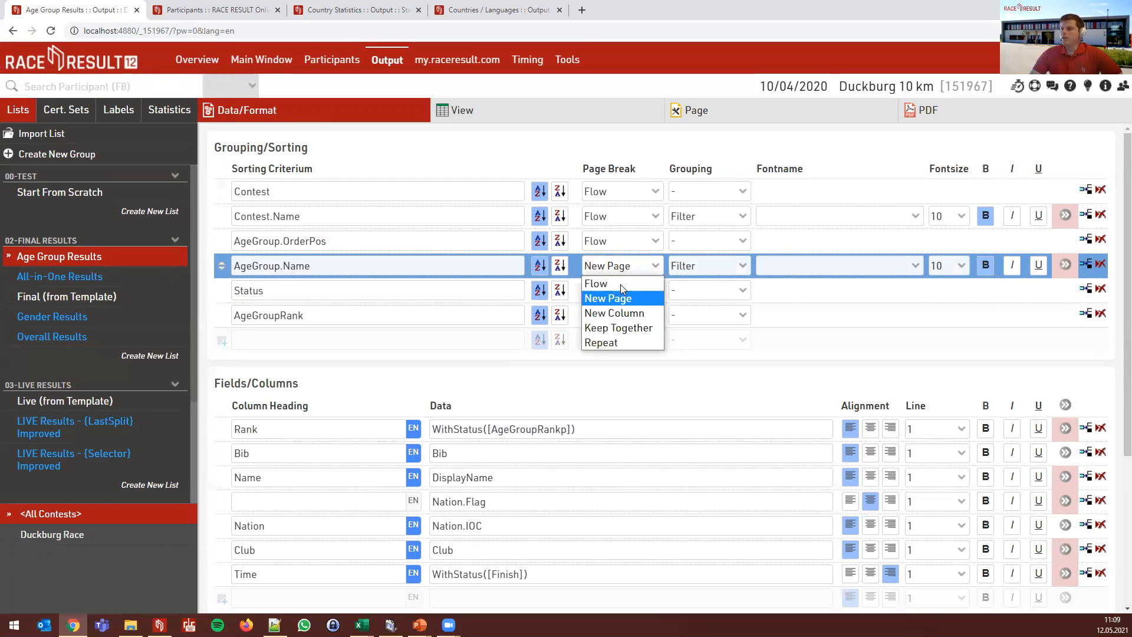
{"action": "left_click", "coordinate": [620, 285]}
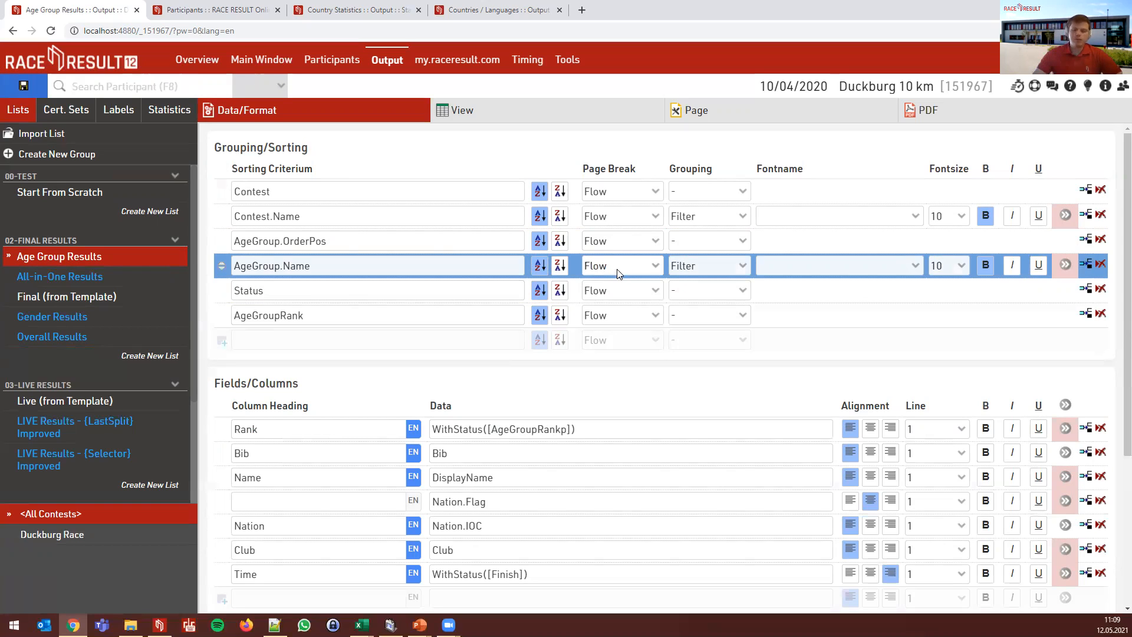
{"action": "left_click", "coordinate": [617, 270]}
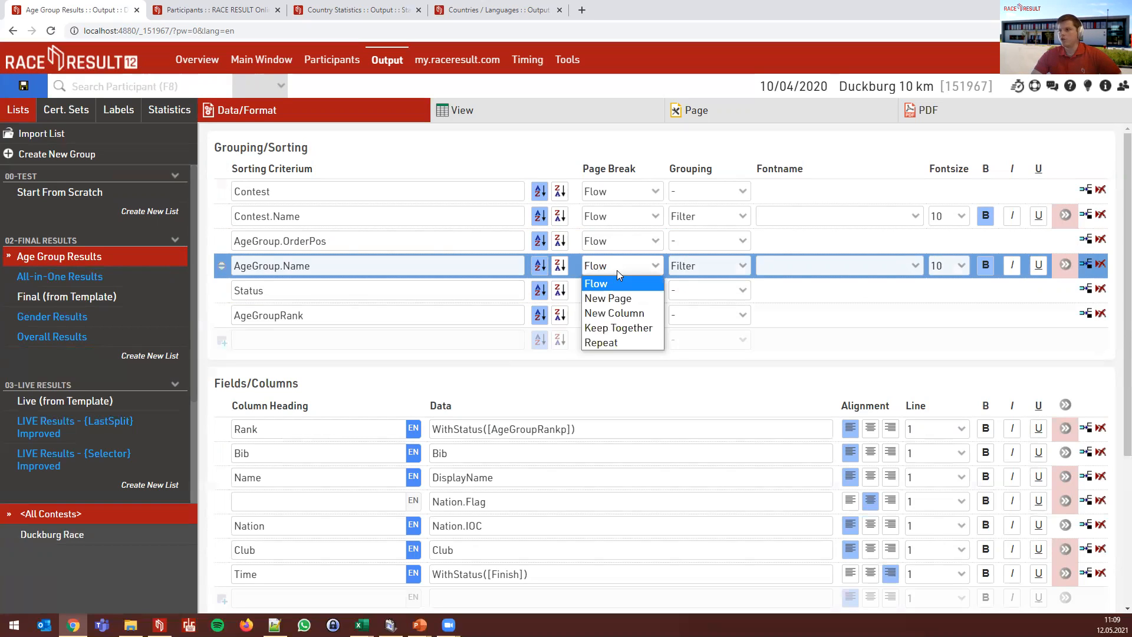
{"action": "left_click", "coordinate": [630, 328]}
- Check the one-page PDF with all three age groups, then return to Data/Format settings
{"action": "left_click", "coordinate": [911, 109]}
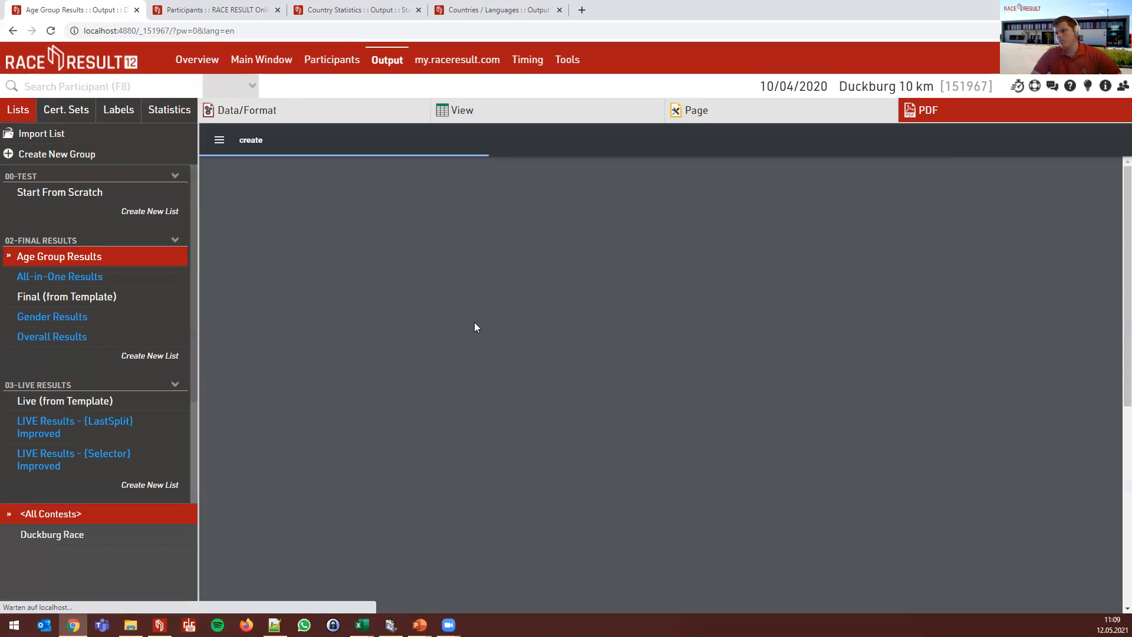
{"action": "scroll", "coordinate": [569, 319], "scroll_direction": "down", "scroll_amount": 3}
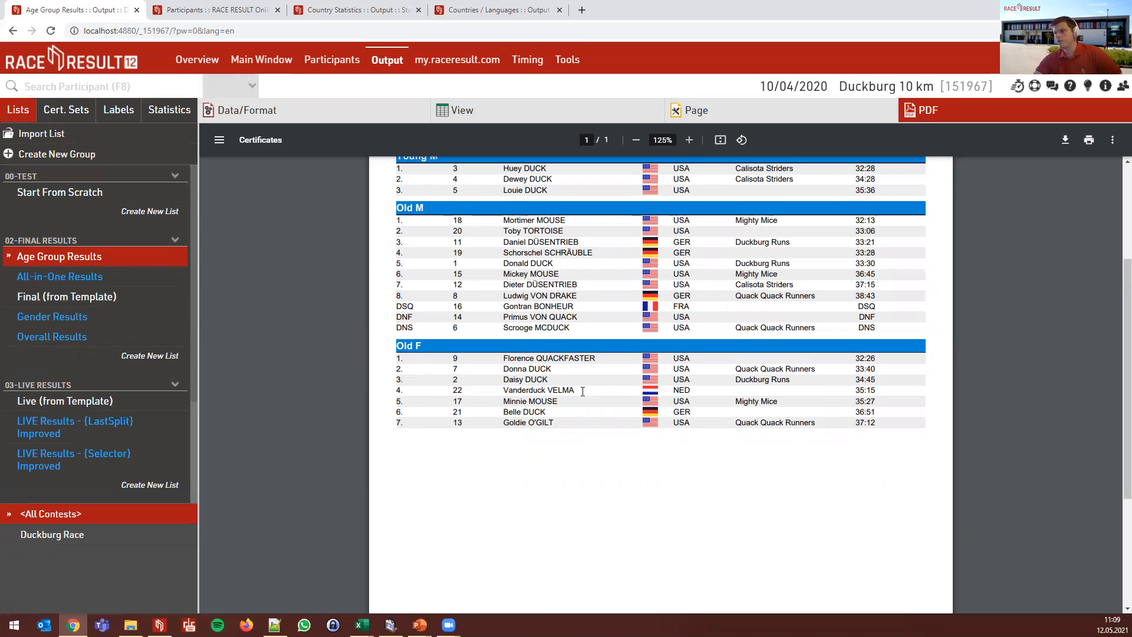
{"action": "scroll", "coordinate": [583, 391], "scroll_direction": "up", "scroll_amount": 1}
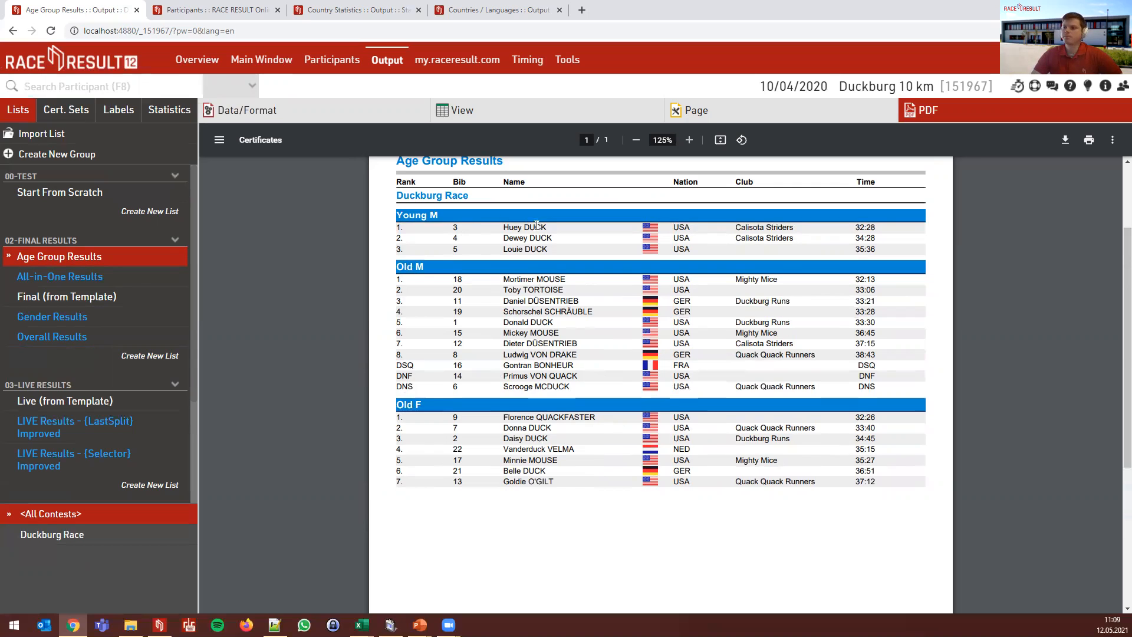
{"action": "scroll", "coordinate": [403, 387], "scroll_direction": "down", "scroll_amount": 1}
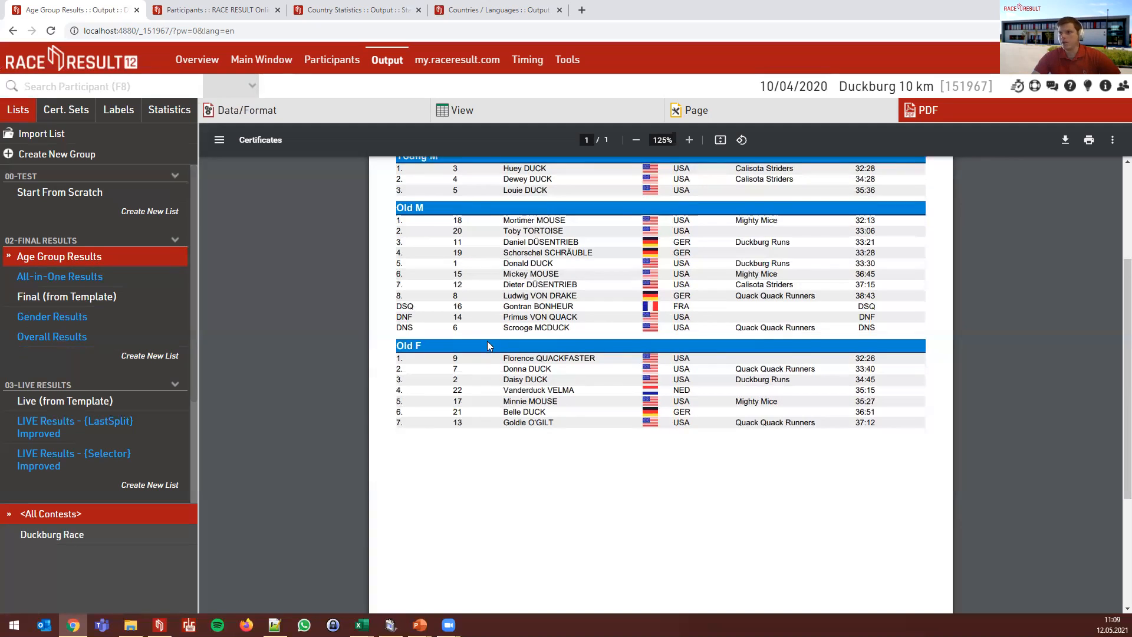
{"action": "left_click", "coordinate": [247, 111]}
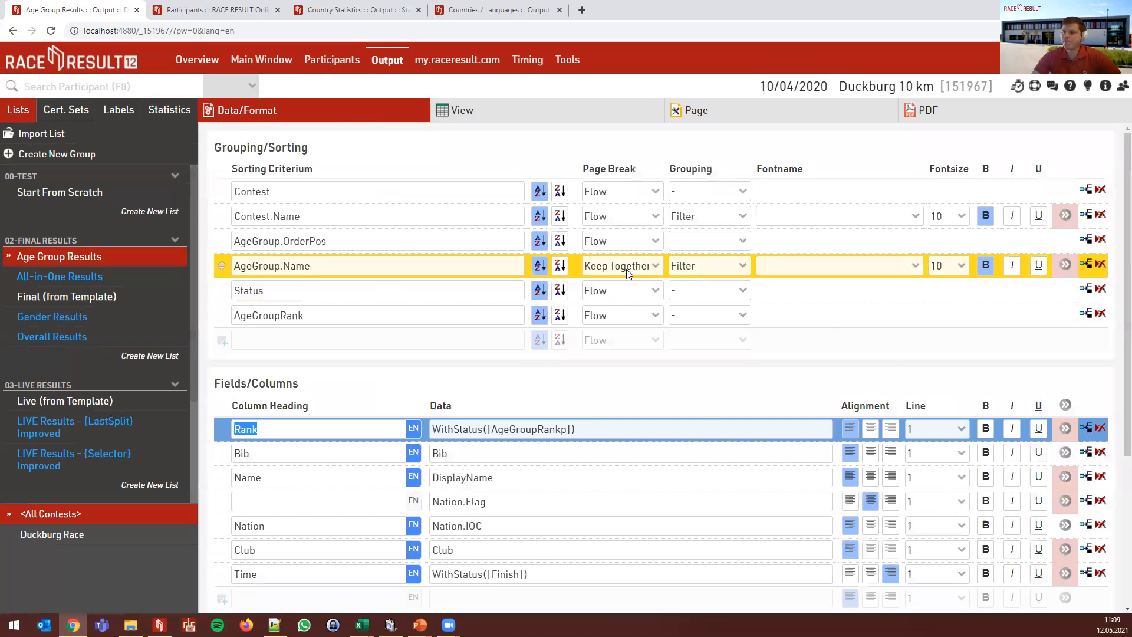
{"action": "left_click", "coordinate": [624, 270]}
- Set the AgeGroup.Name page break to Repeat and review the PDF with Young M, Old M and Old F
{"action": "left_click", "coordinate": [634, 343]}
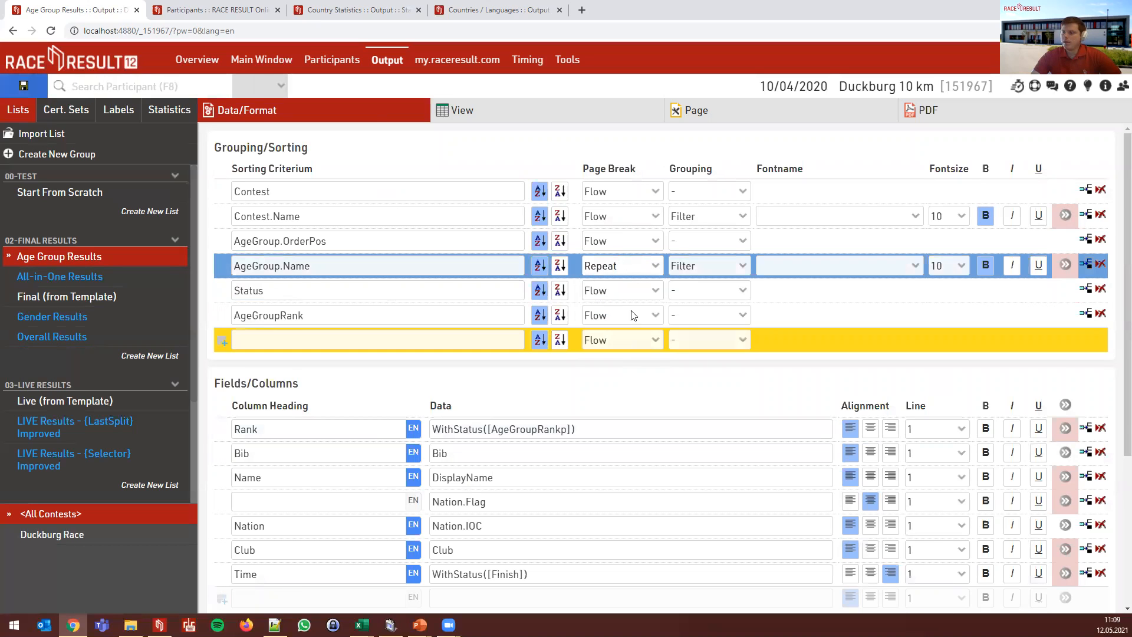
{"action": "left_click", "coordinate": [911, 111]}
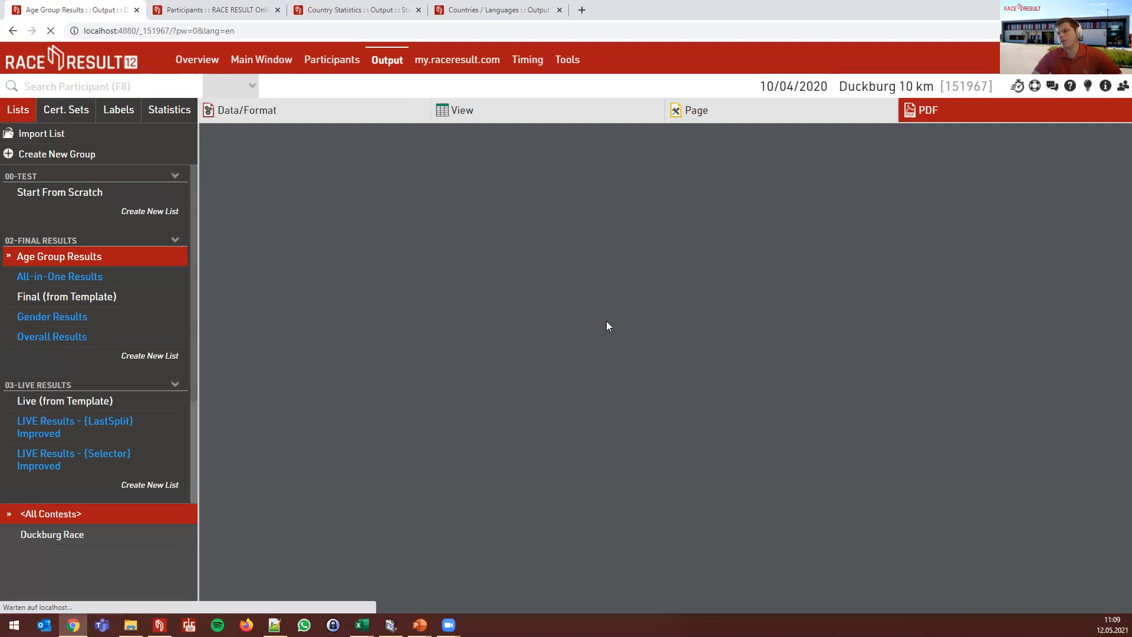
{"action": "scroll", "coordinate": [432, 350], "scroll_direction": "down", "scroll_amount": 3}
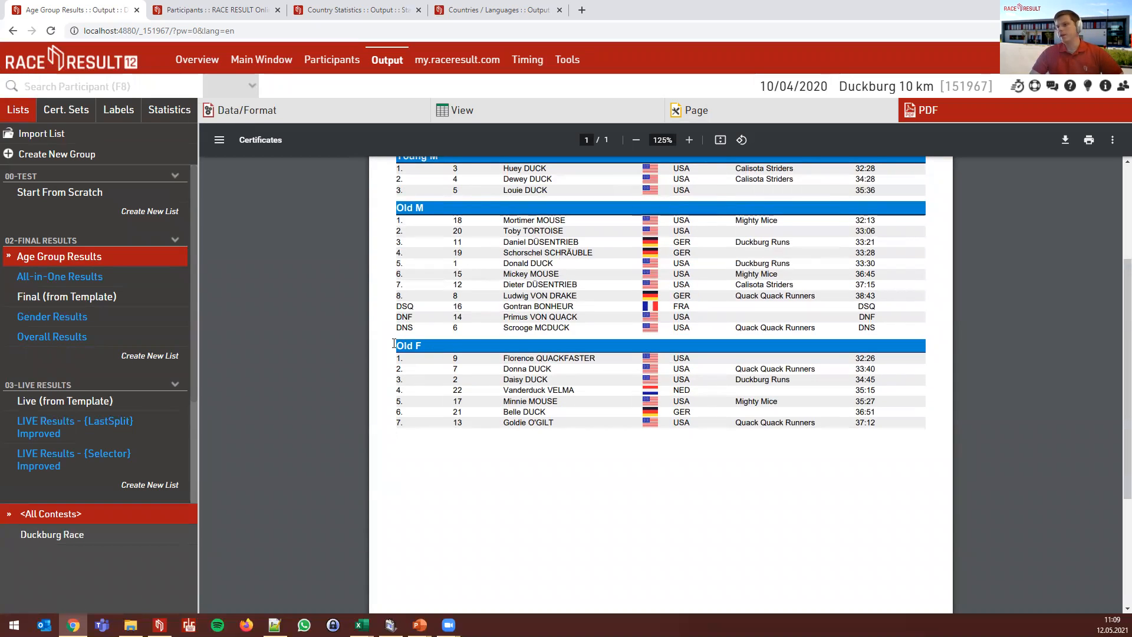
{"action": "left_click_drag", "start_coordinate": [394, 344], "coordinate": [433, 348]}
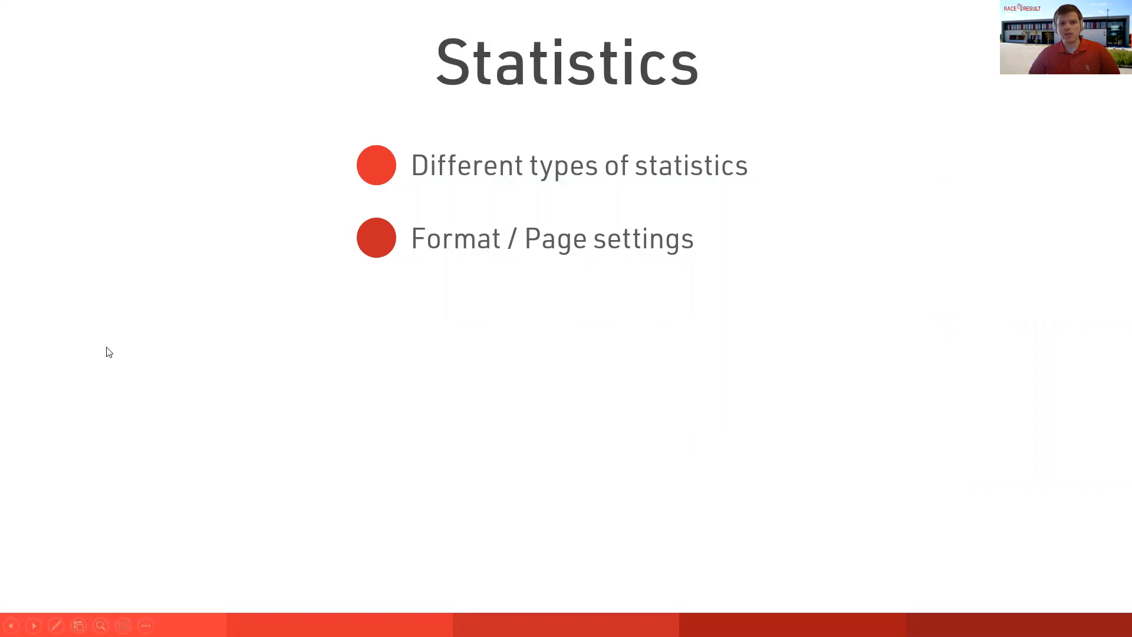
{"action": "key", "text": "alt+Tab"}
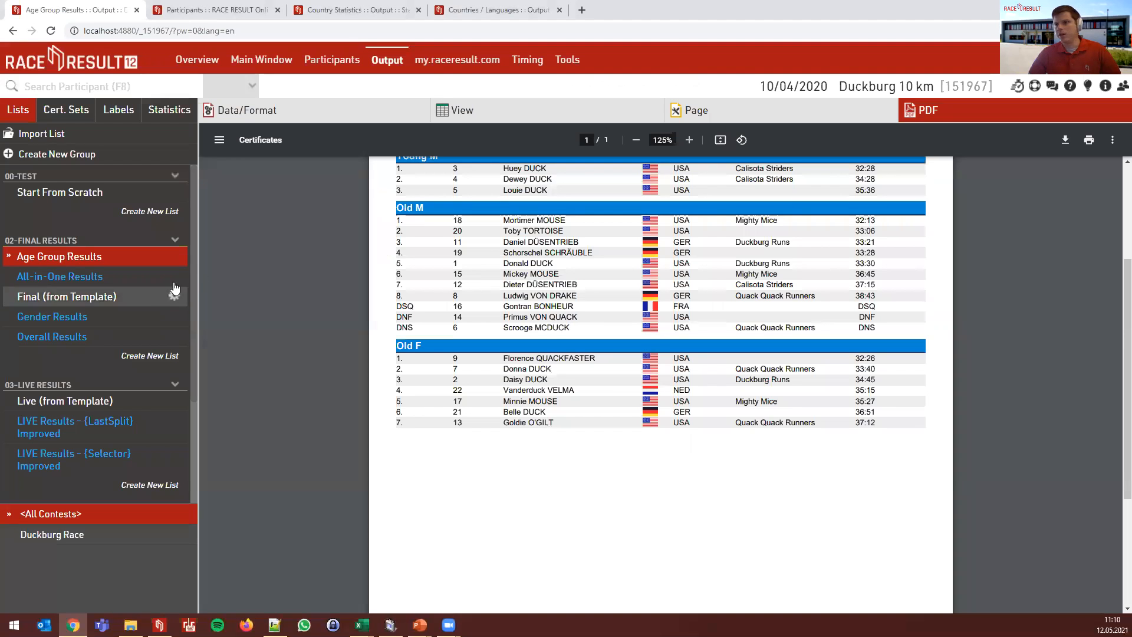
{"action": "scroll", "coordinate": [262, 282], "scroll_direction": "up", "scroll_amount": 3}
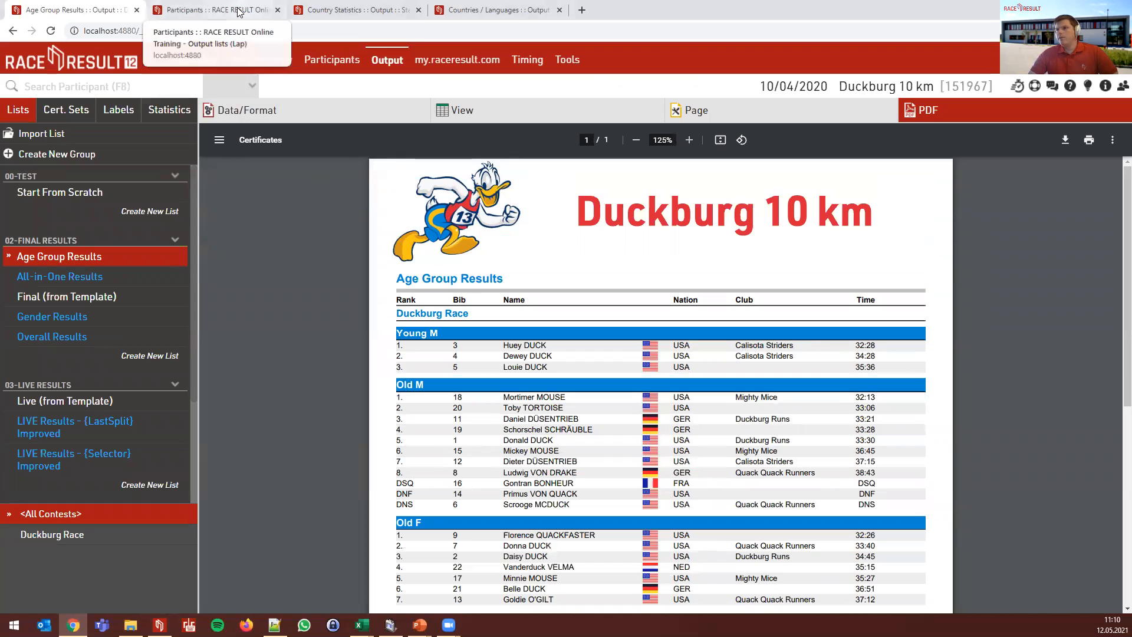
- Switch to the Country Statistics page and open the Age Group Statistics settings and its type list
{"action": "left_click", "coordinate": [316, 10]}
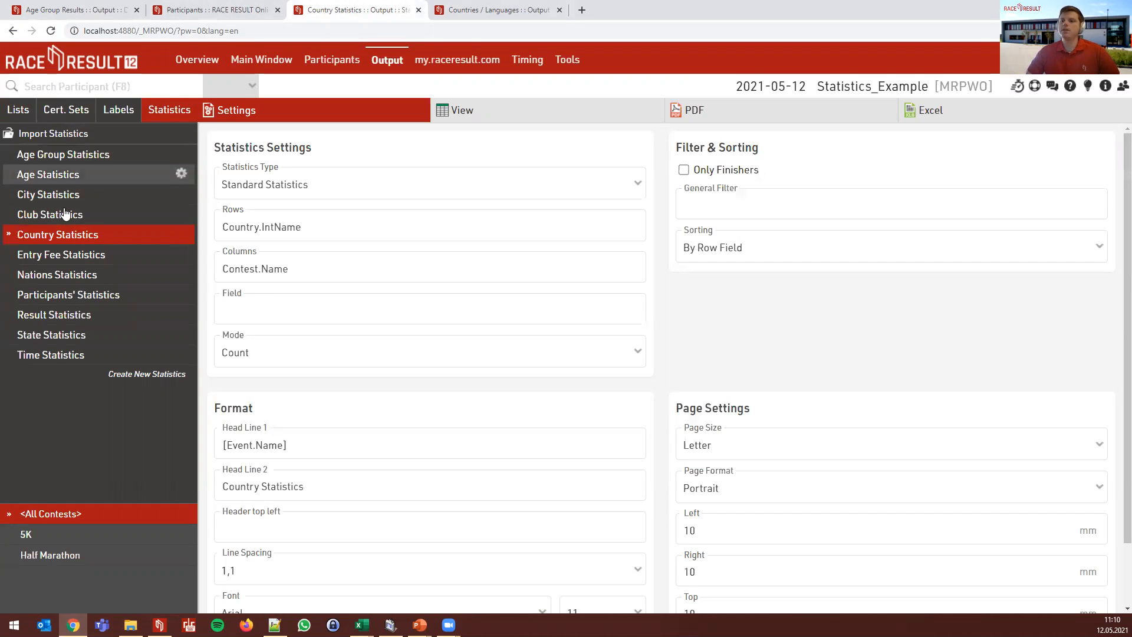
{"action": "left_click", "coordinate": [82, 156]}
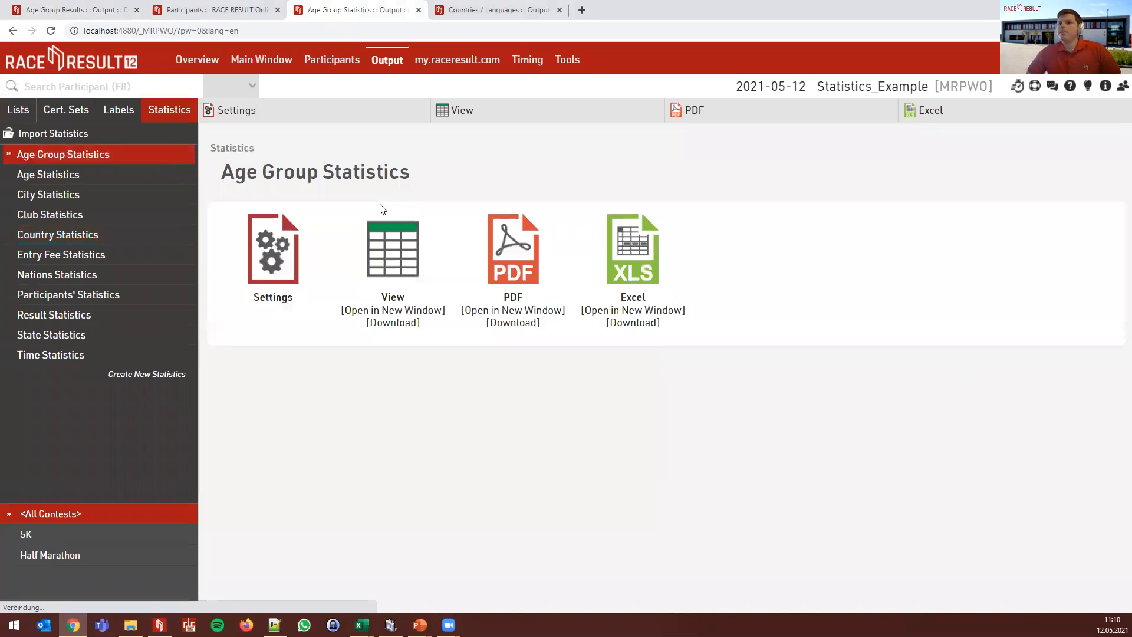
{"action": "left_click", "coordinate": [258, 246]}
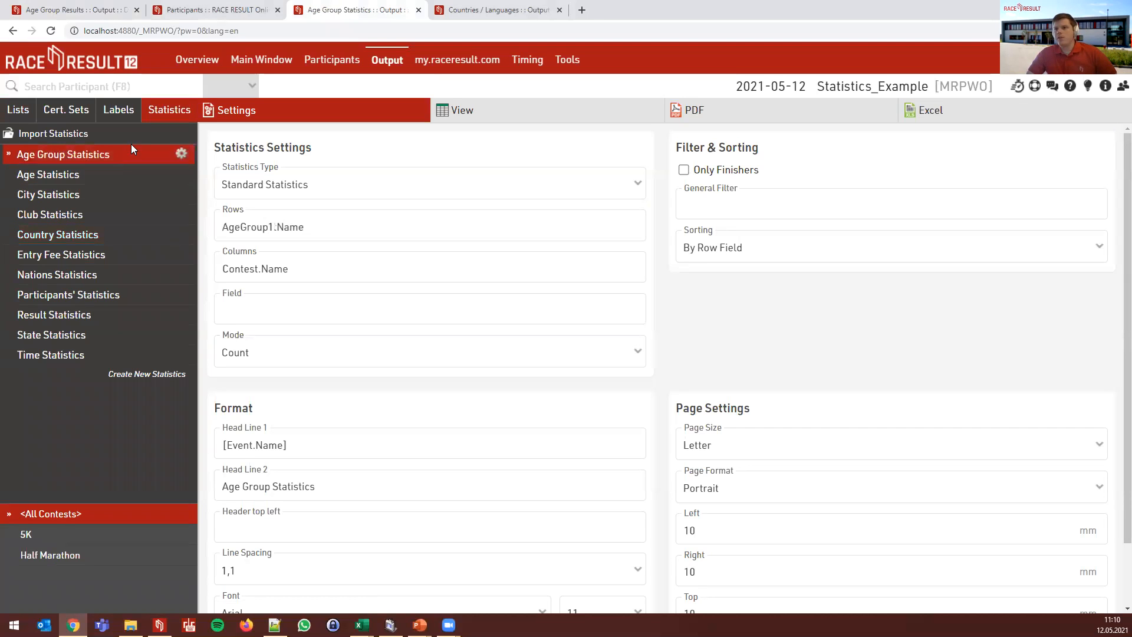
{"action": "left_click", "coordinate": [342, 185]}
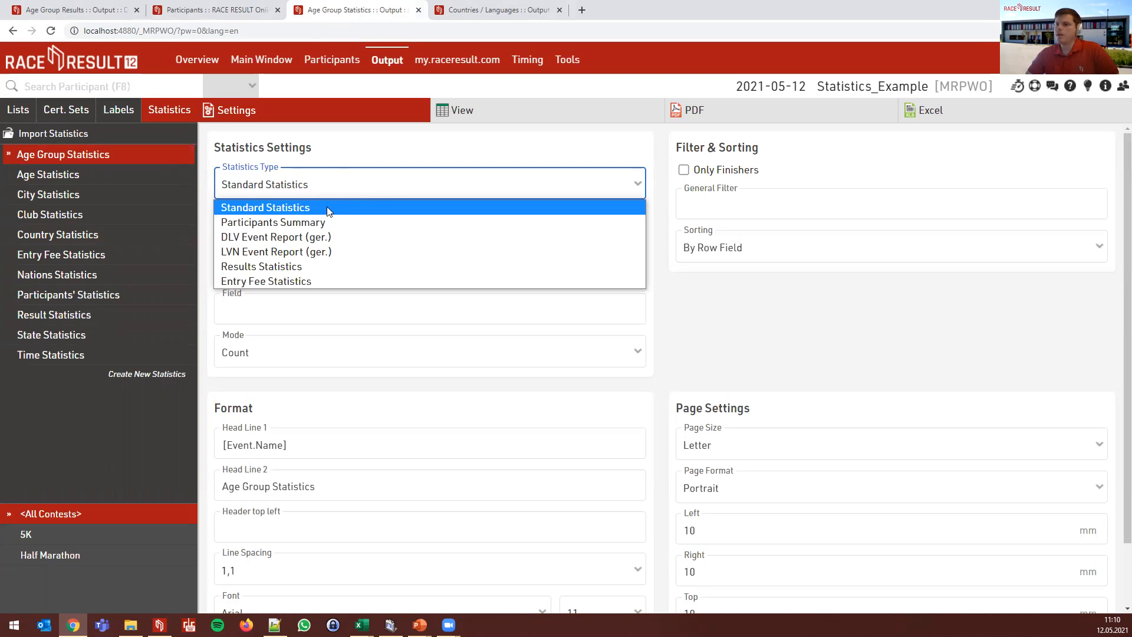
- Try Participants Summary and Results Statistics types, then settle on Entry Fee Statistics with Contest.Name columns
{"action": "left_click", "coordinate": [368, 223]}
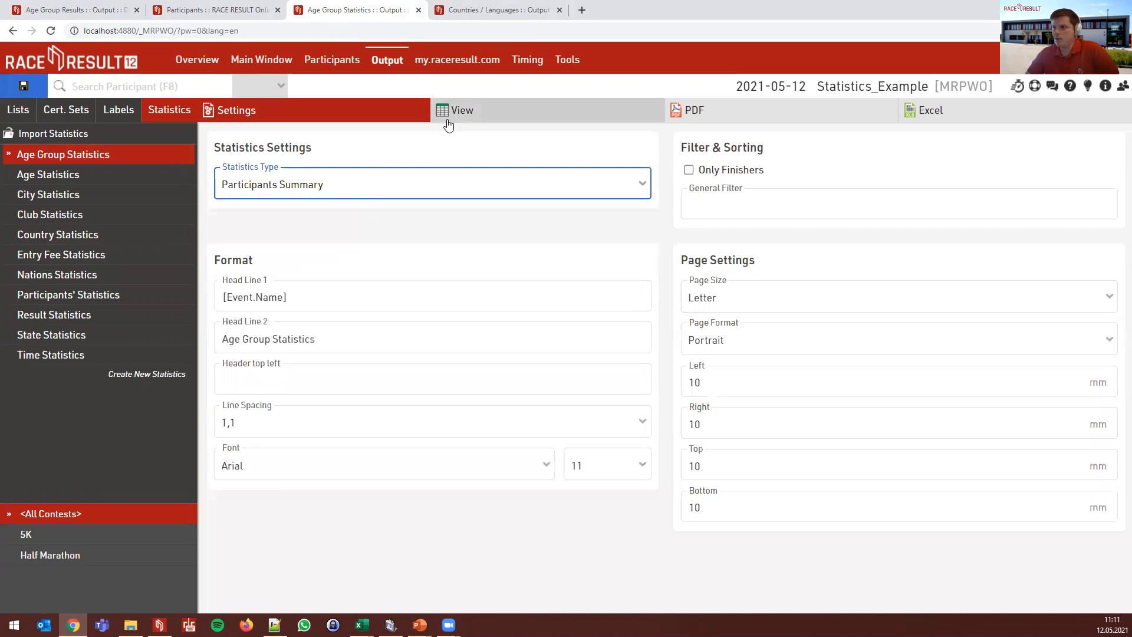
{"action": "left_click", "coordinate": [285, 186]}
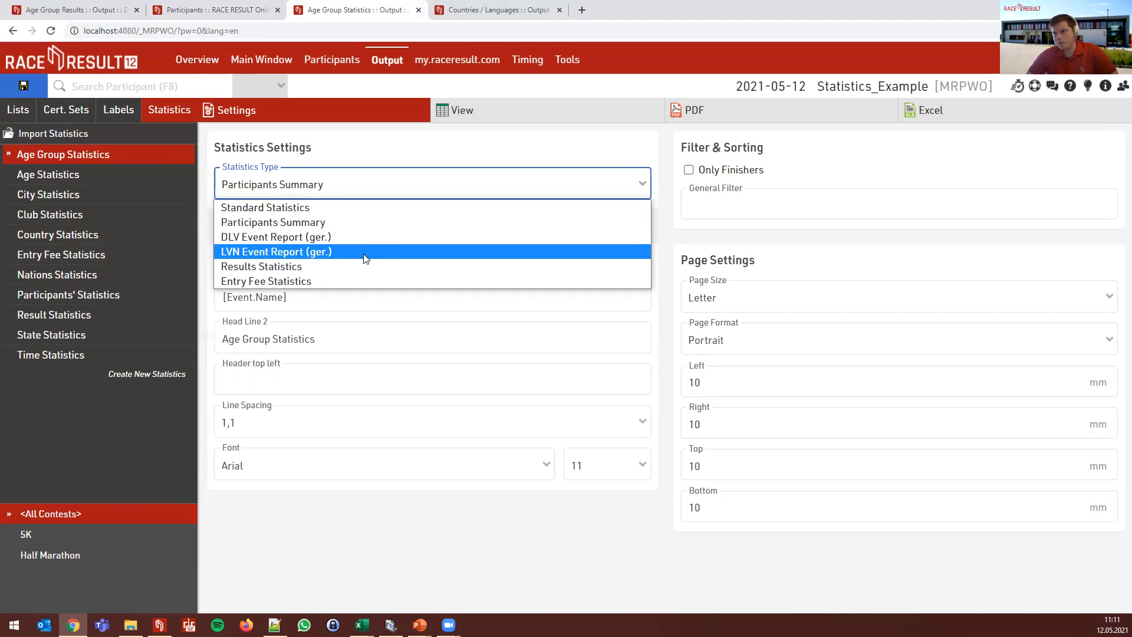
{"action": "left_click", "coordinate": [345, 266]}
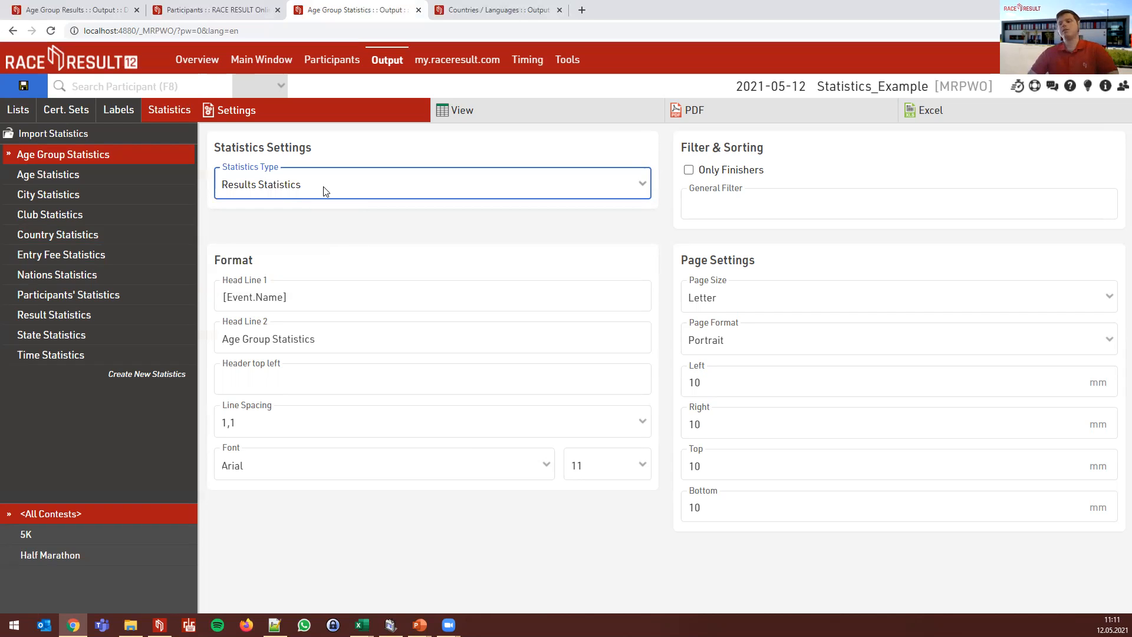
{"action": "left_click", "coordinate": [323, 189]}
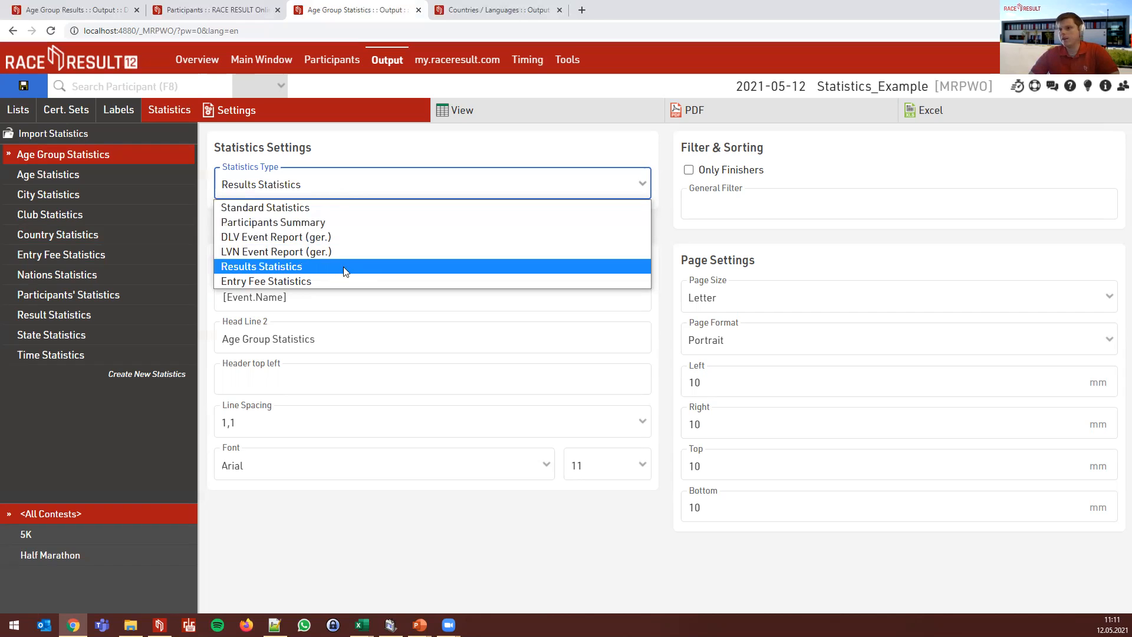
{"action": "left_click", "coordinate": [339, 282]}
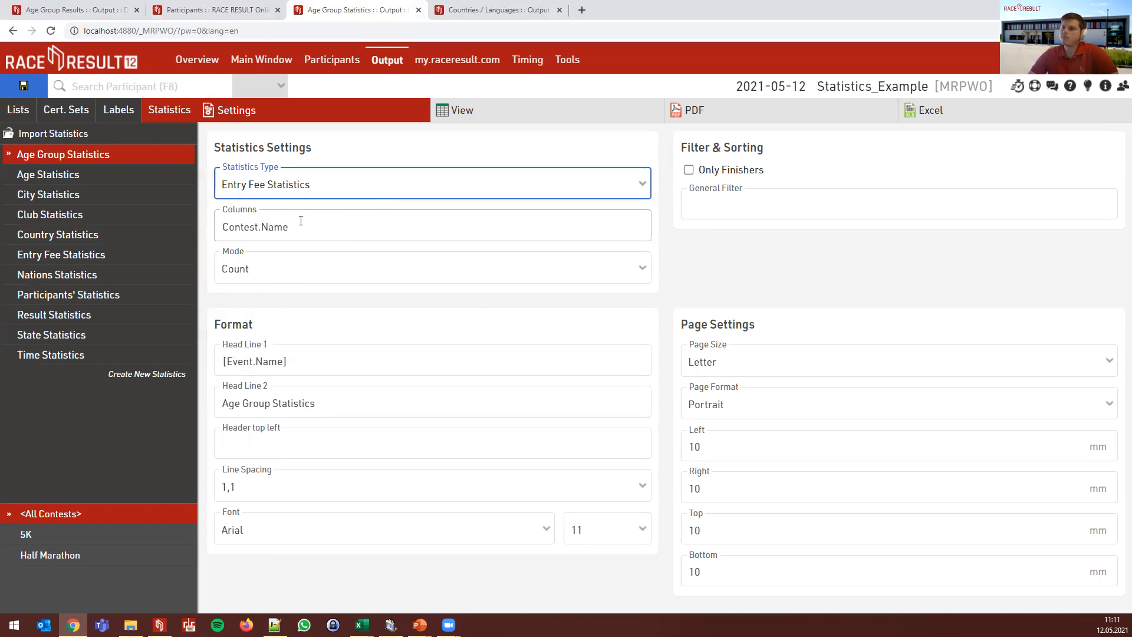
{"action": "left_click_drag", "start_coordinate": [301, 225], "coordinate": [221, 227]}
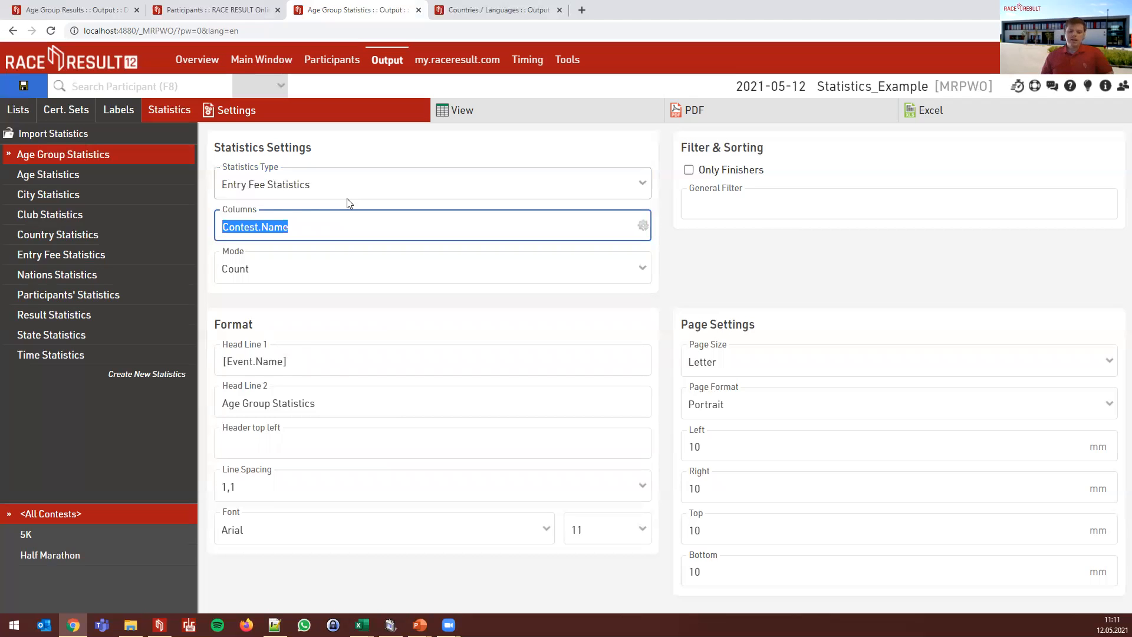
- Try the Minimum, Maximum and Average modes, then set the Mode back to Count
{"action": "left_click", "coordinate": [334, 272]}
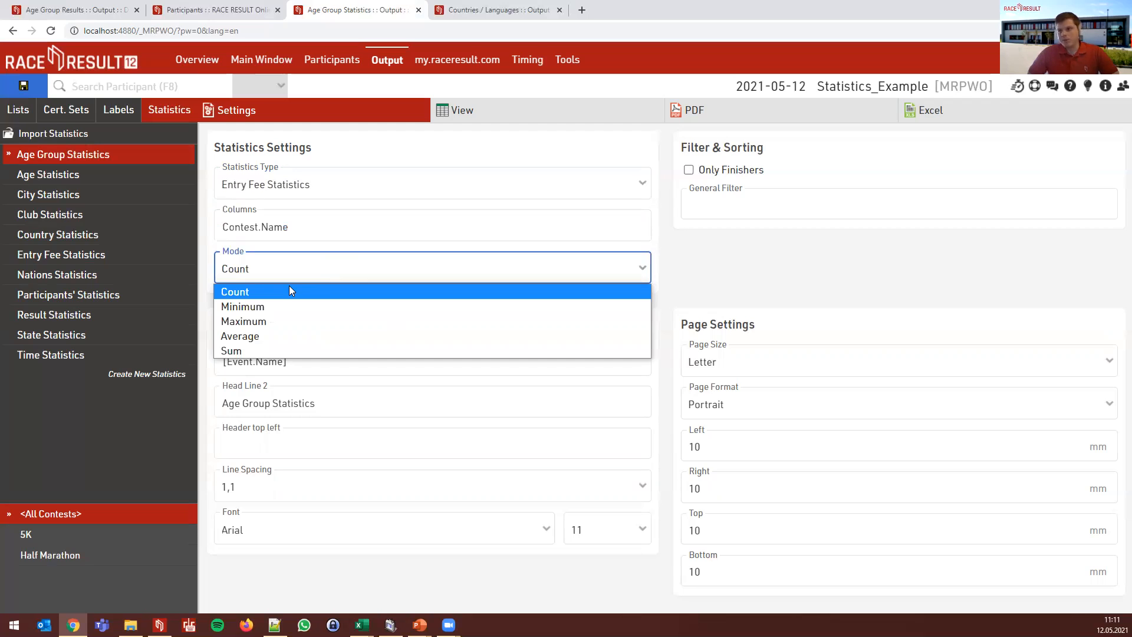
{"action": "left_click", "coordinate": [289, 306]}
{"action": "left_click", "coordinate": [280, 272]}
{"action": "key", "text": "Down"}
{"action": "key", "text": "Down"}
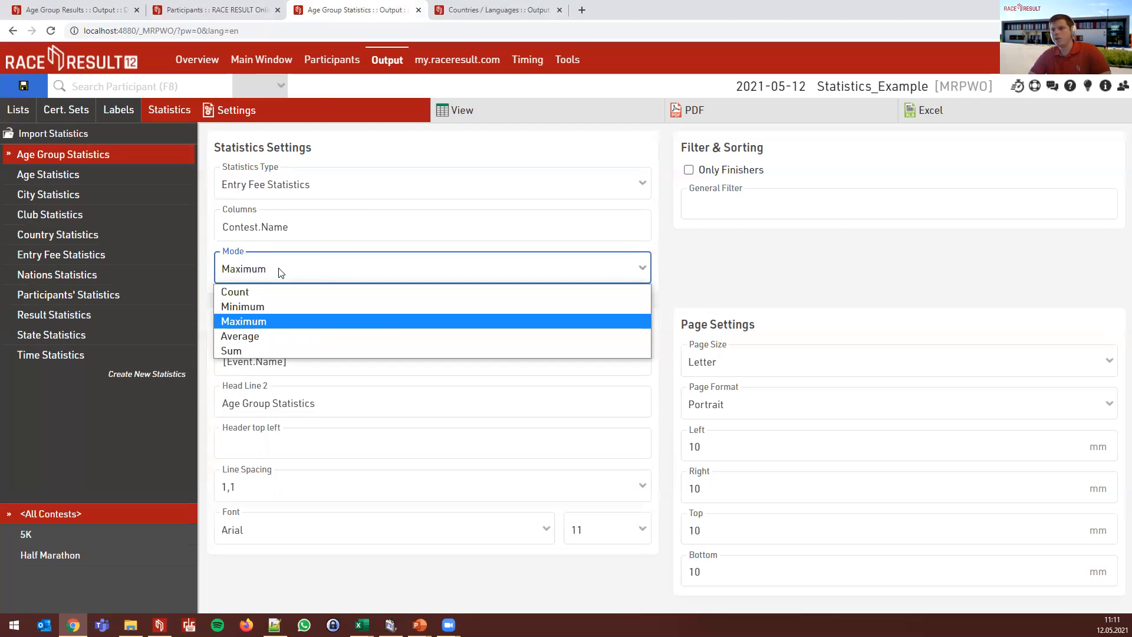
{"action": "key", "text": "Down"}
{"action": "key", "text": "Up"}
{"action": "key", "text": "Up"}
{"action": "key", "text": "Up"}
{"action": "key", "text": "Up"}
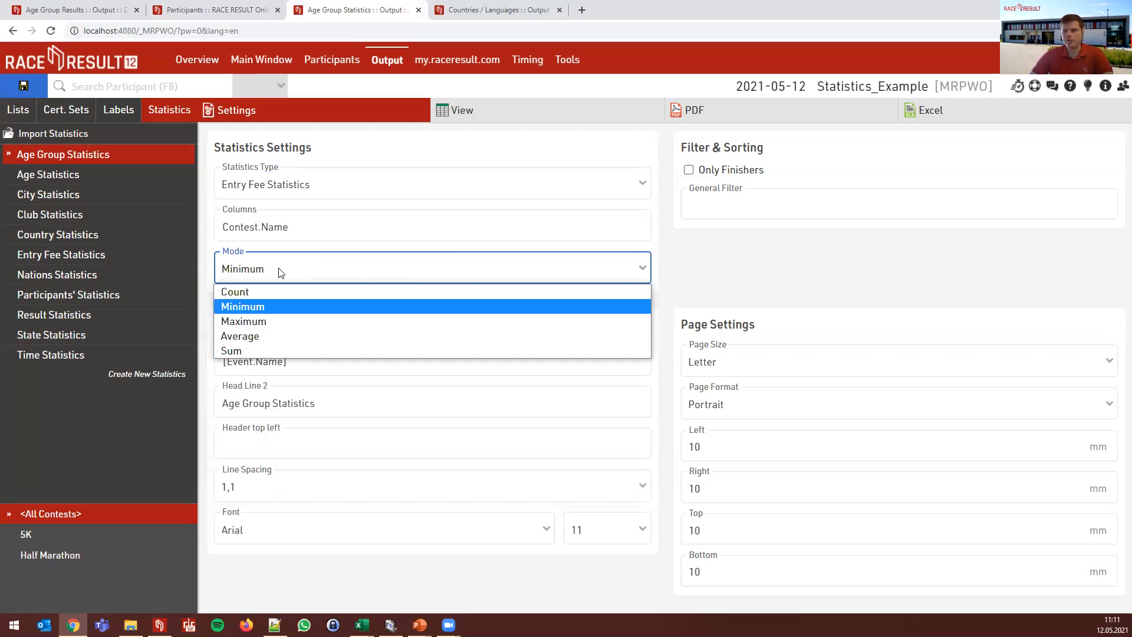
{"action": "key", "text": "Return"}
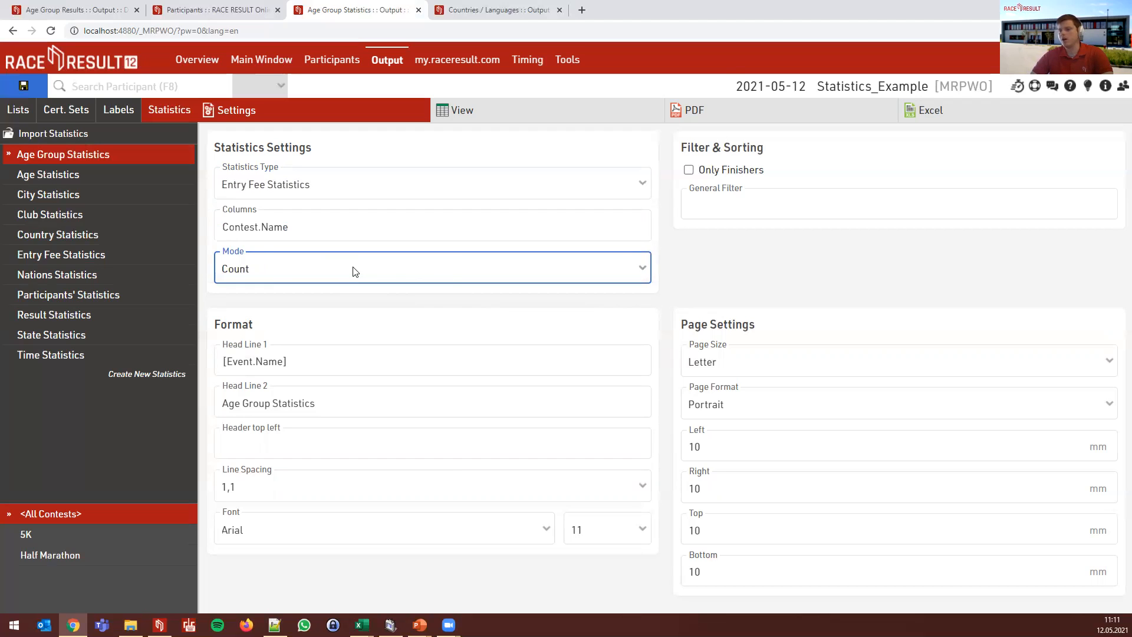
{"action": "left_click", "coordinate": [696, 272]}
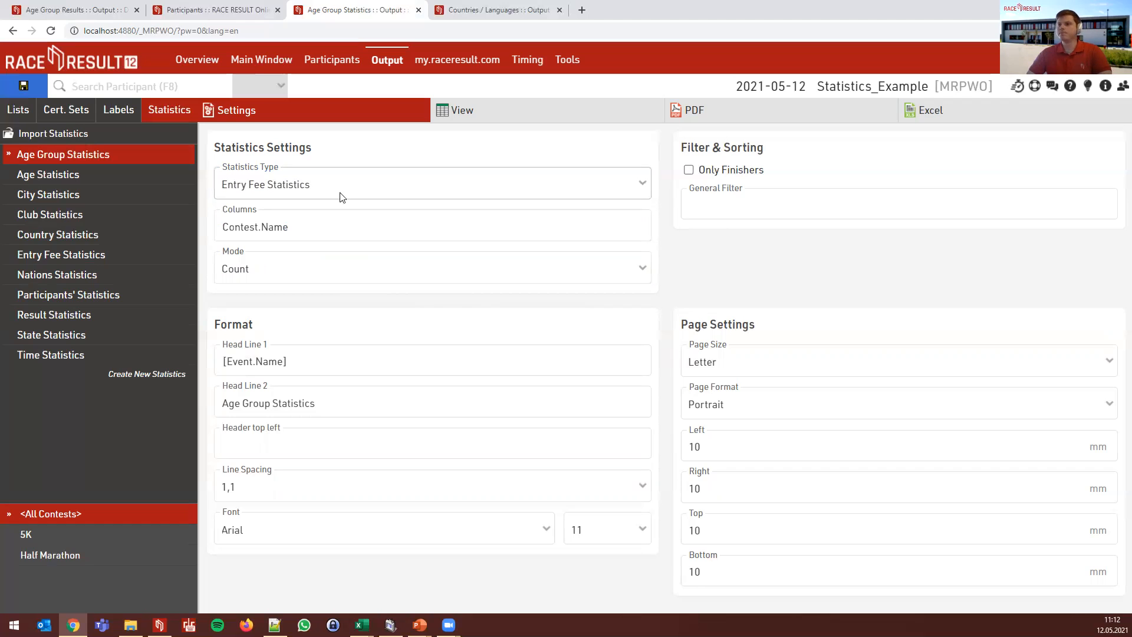
{"action": "left_click", "coordinate": [271, 273]}
{"action": "key", "text": "Down"}
{"action": "key", "text": "Return"}
{"action": "key", "text": "Down"}
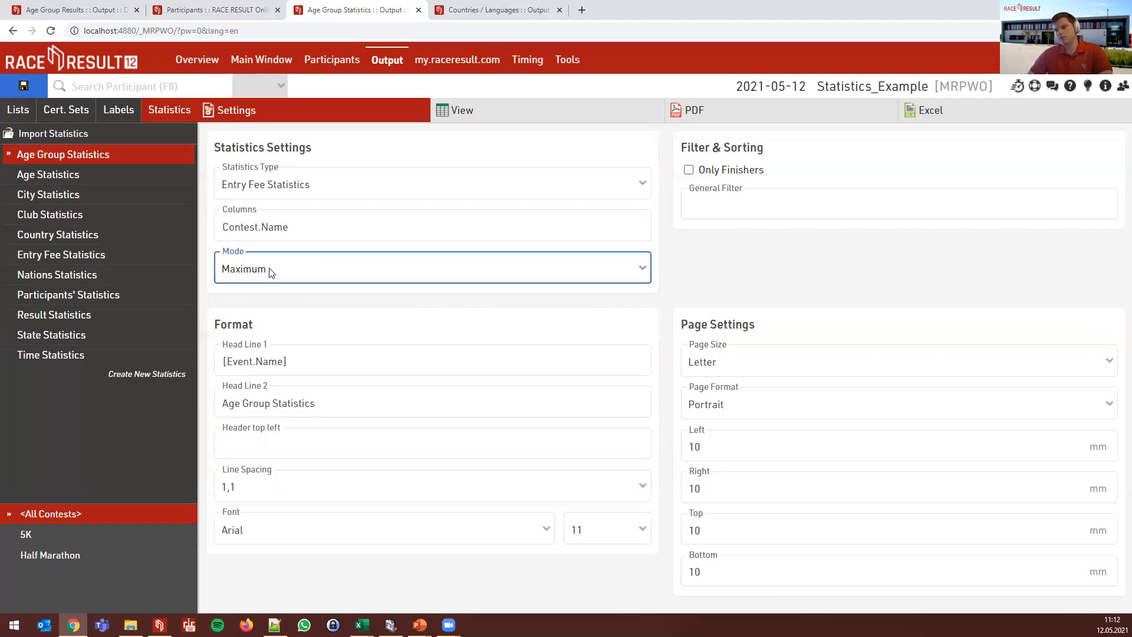
{"action": "key", "text": "Down"}
{"action": "left_click", "coordinate": [272, 273]}
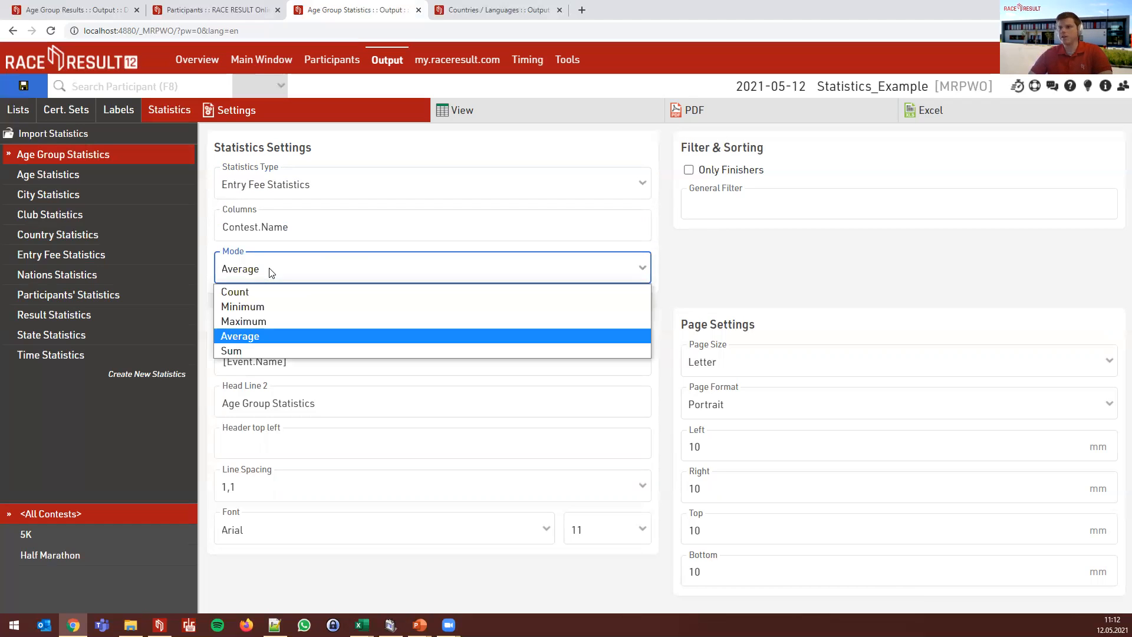
{"action": "left_click", "coordinate": [263, 295]}
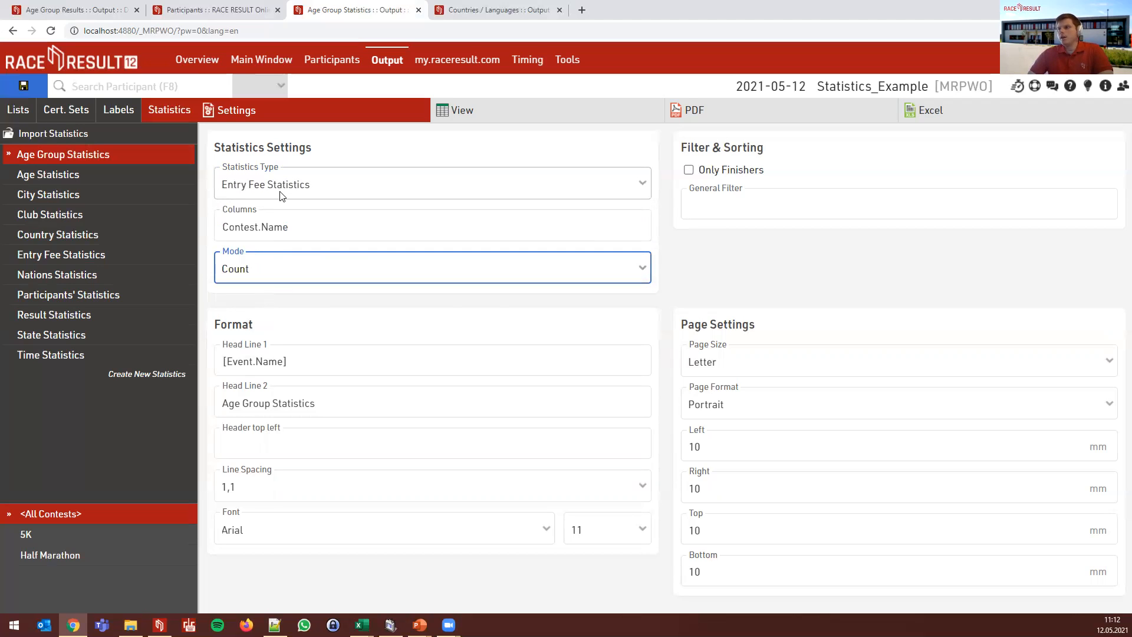
- Change the statistics type to Standard Statistics with AgeGroup1.Name rows
{"action": "left_click", "coordinate": [281, 190]}
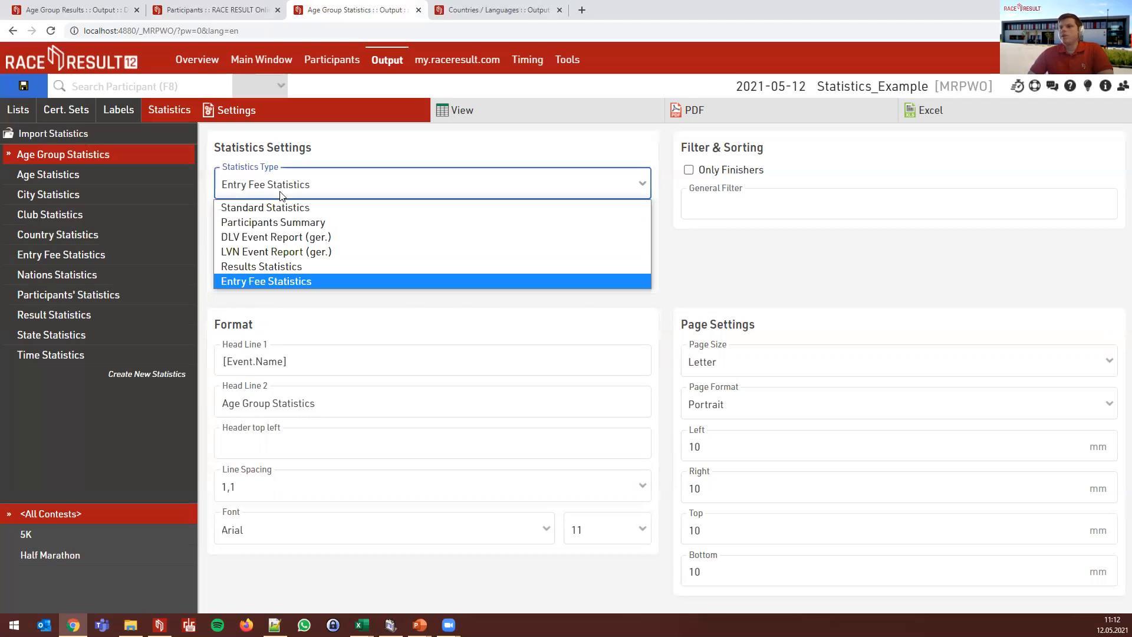
{"action": "left_click", "coordinate": [341, 207]}
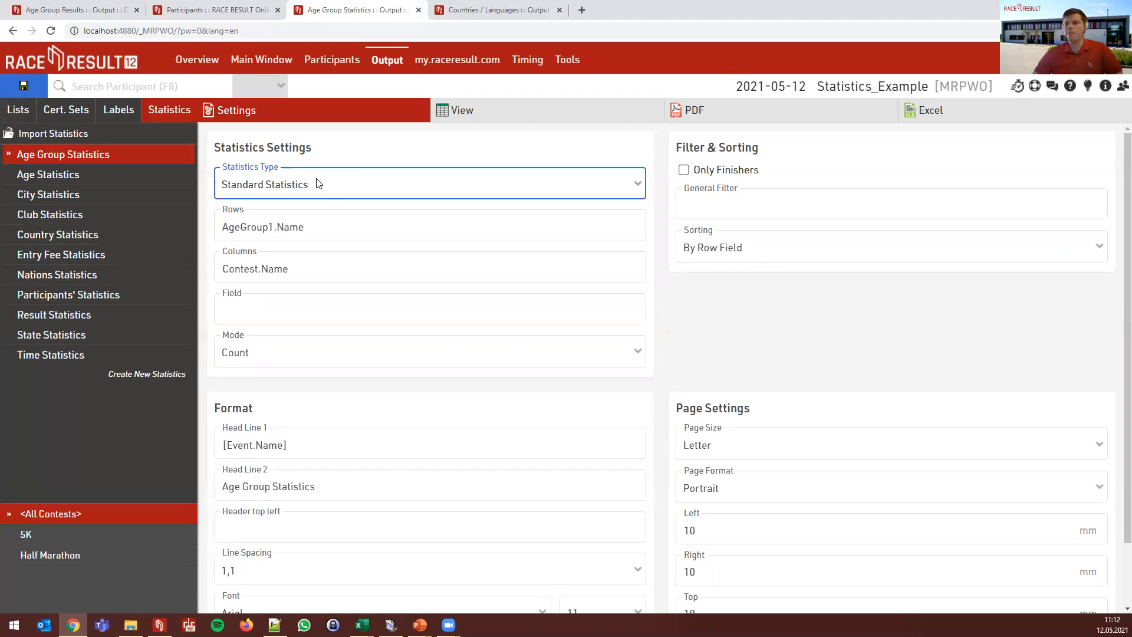
{"action": "double_click", "coordinate": [338, 231]}
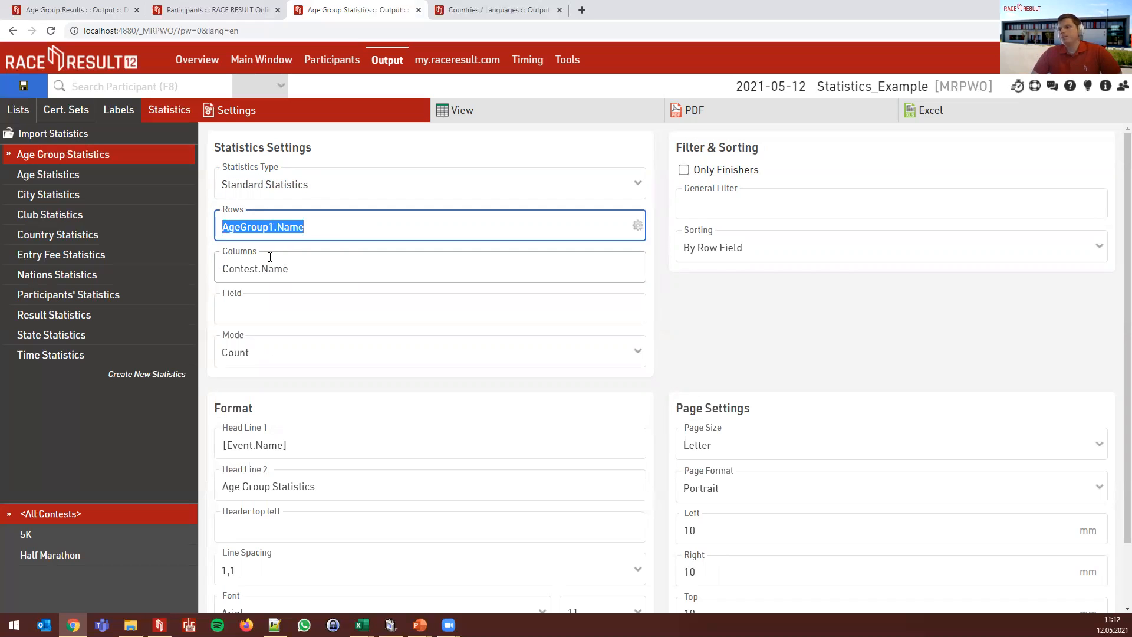
{"action": "left_click", "coordinate": [507, 121]}
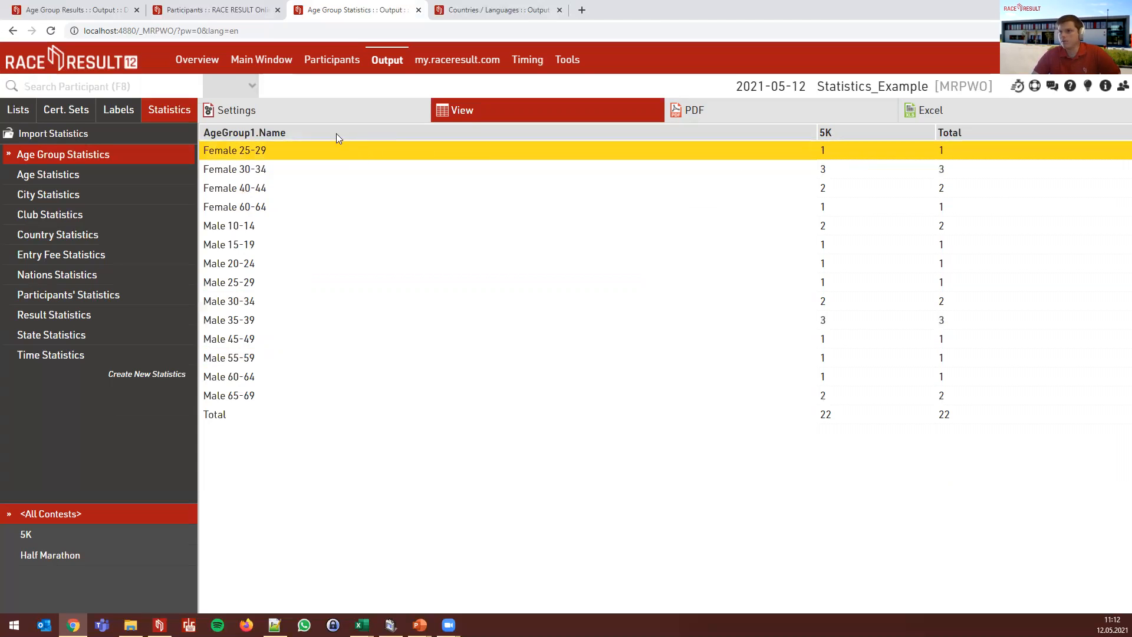
{"action": "left_click", "coordinate": [330, 112]}
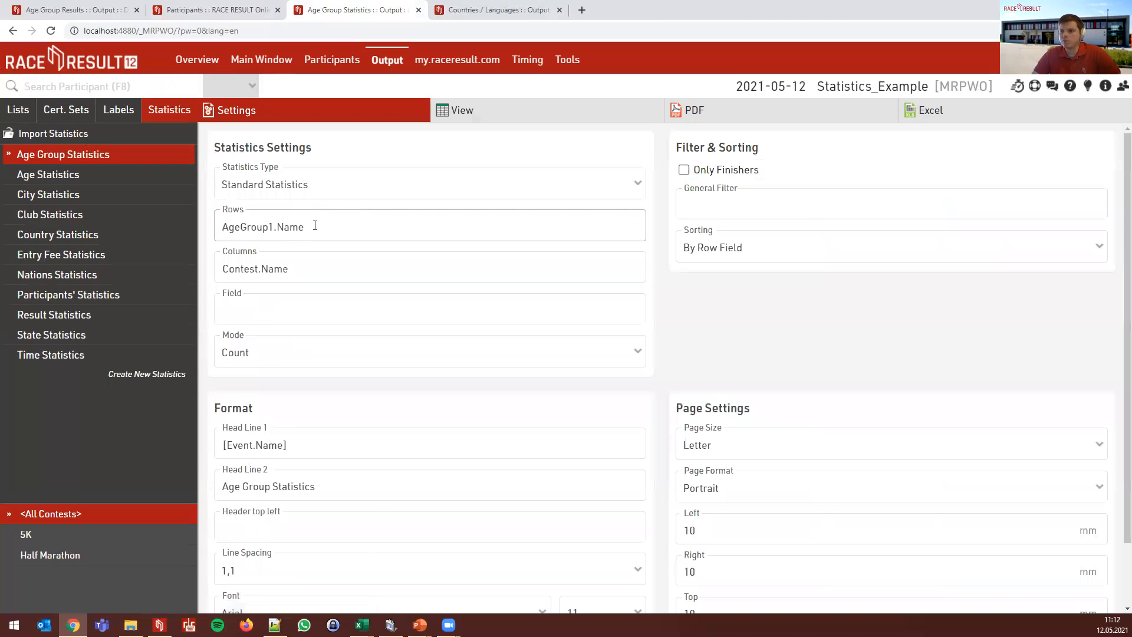
{"action": "left_click", "coordinate": [307, 268]}
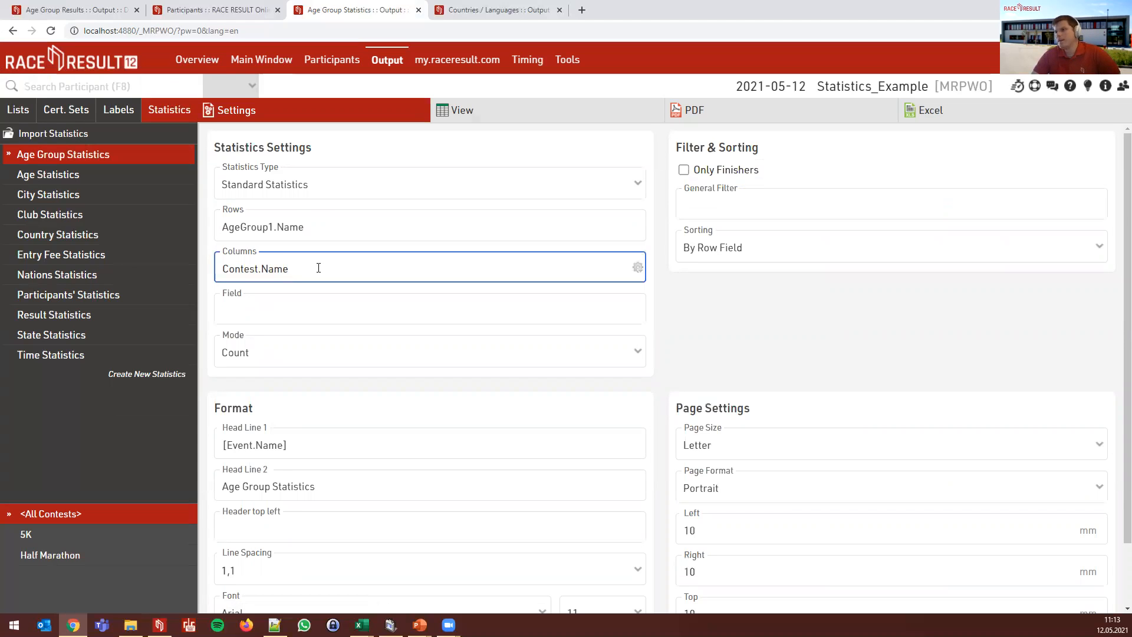
{"action": "left_click", "coordinate": [246, 356]}
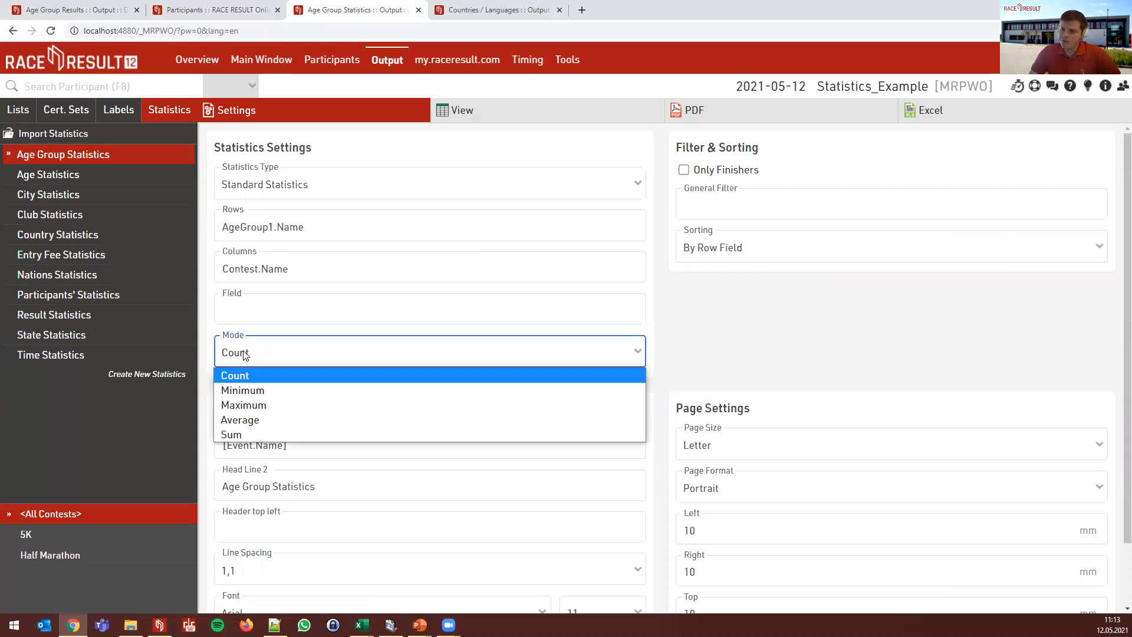
{"action": "left_click", "coordinate": [245, 355]}
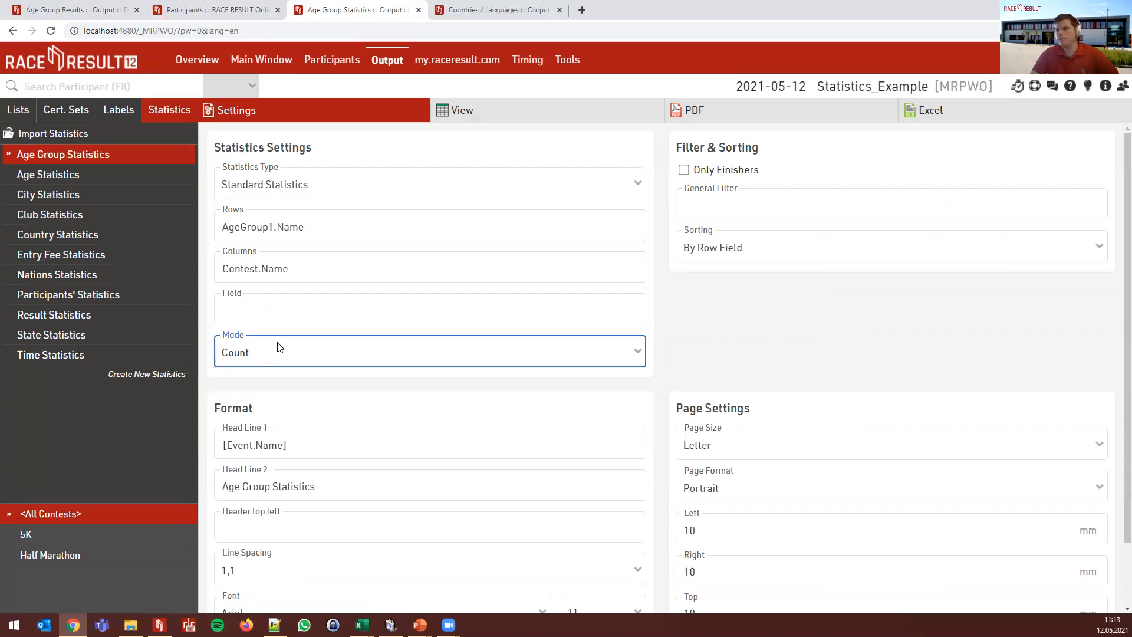
{"action": "left_click", "coordinate": [465, 112]}
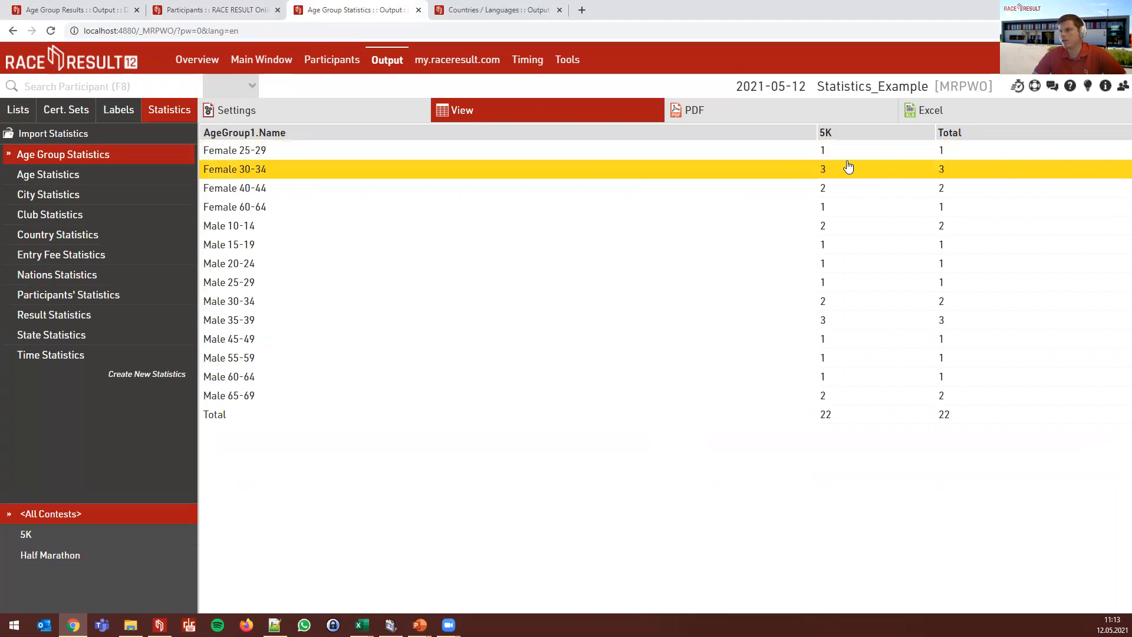
{"action": "left_click", "coordinate": [344, 117]}
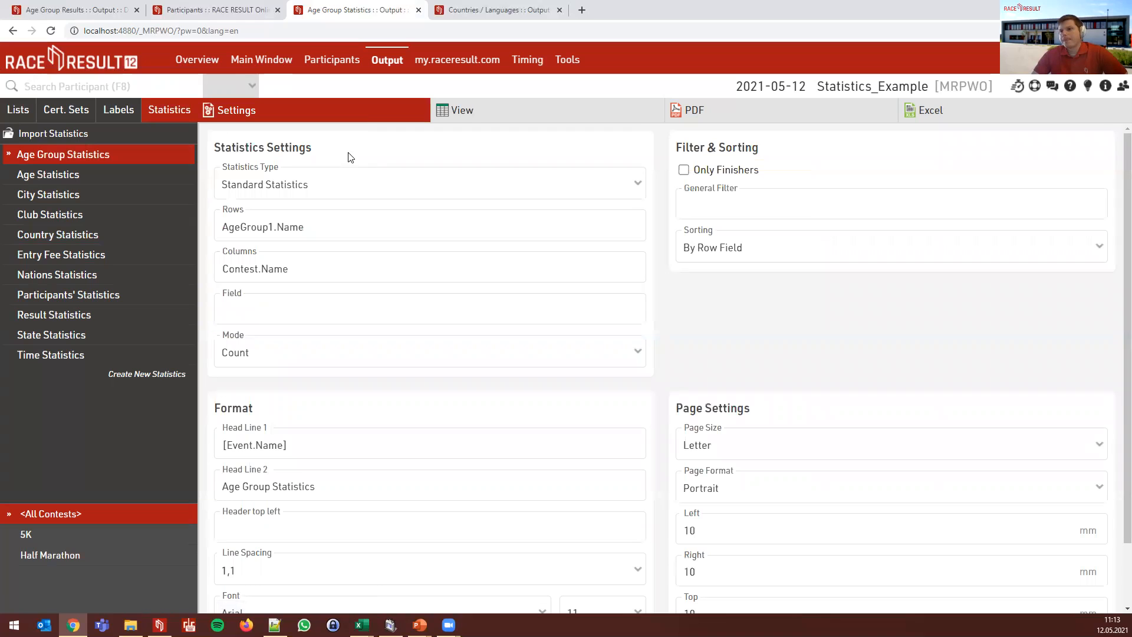
{"action": "left_click", "coordinate": [87, 175]}
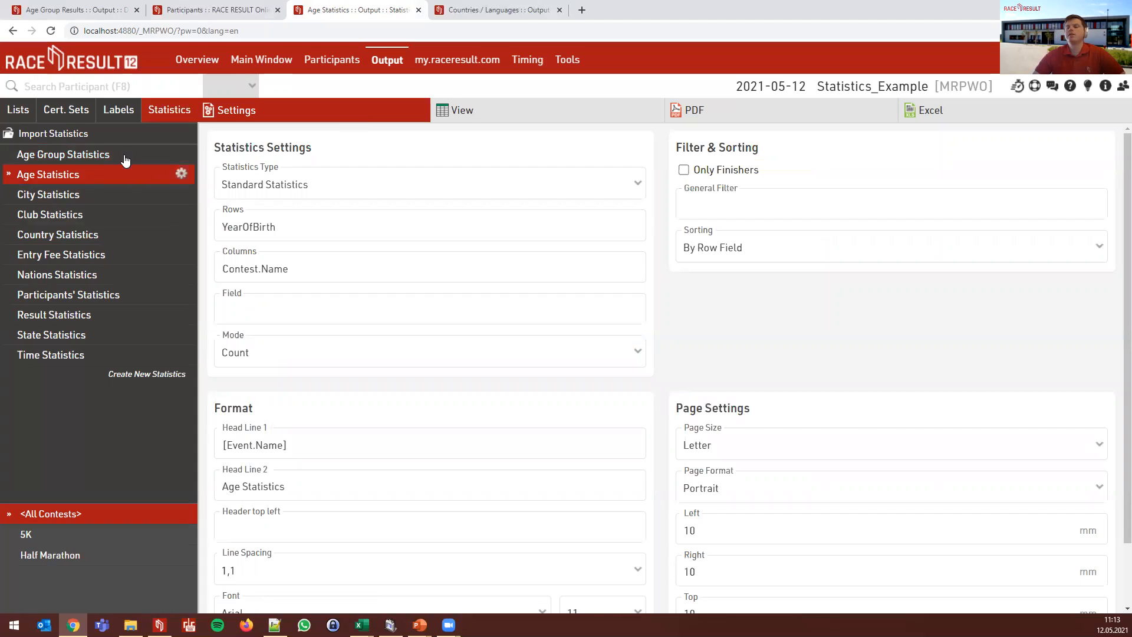
- Review Age Statistics (YearOfBirth rows) and Country Statistics (Country.IntName rows), then go to Countries / Languages
{"action": "left_click", "coordinate": [293, 235]}
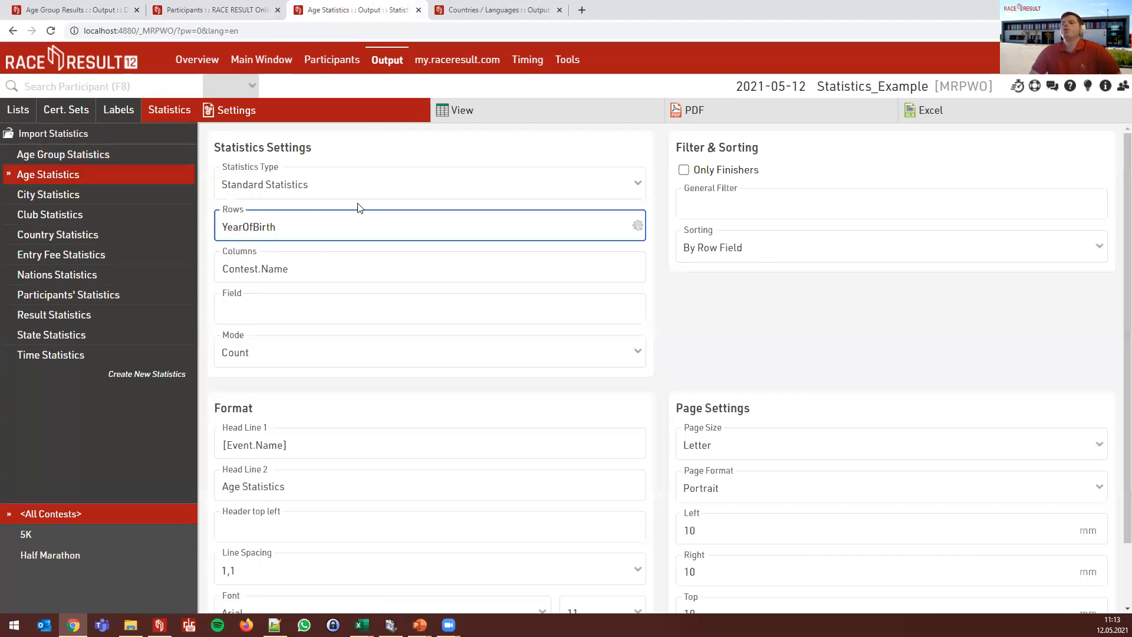
{"action": "left_click", "coordinate": [104, 230]}
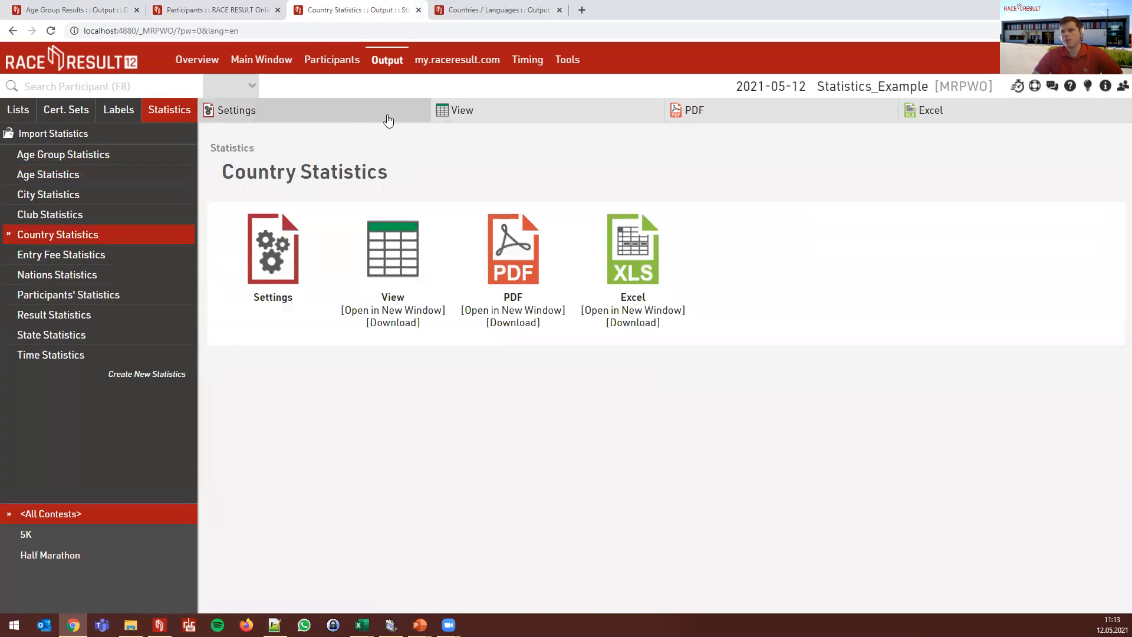
{"action": "left_click", "coordinate": [393, 115]}
{"action": "left_click", "coordinate": [321, 229]}
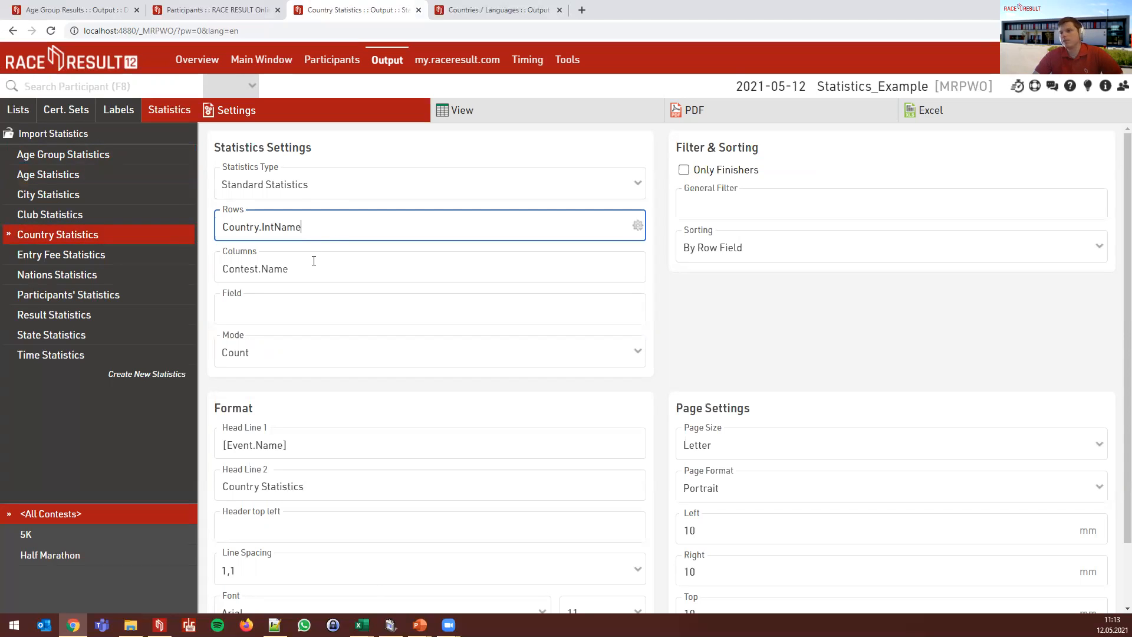
{"action": "left_click", "coordinate": [479, 114]}
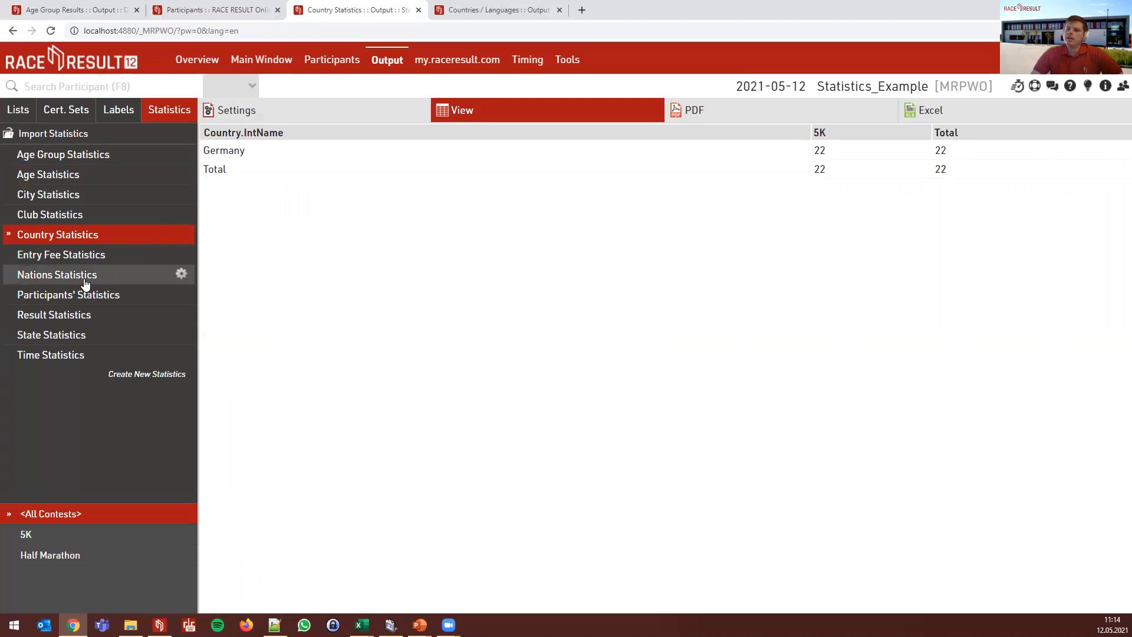
{"action": "left_click", "coordinate": [505, 9]}
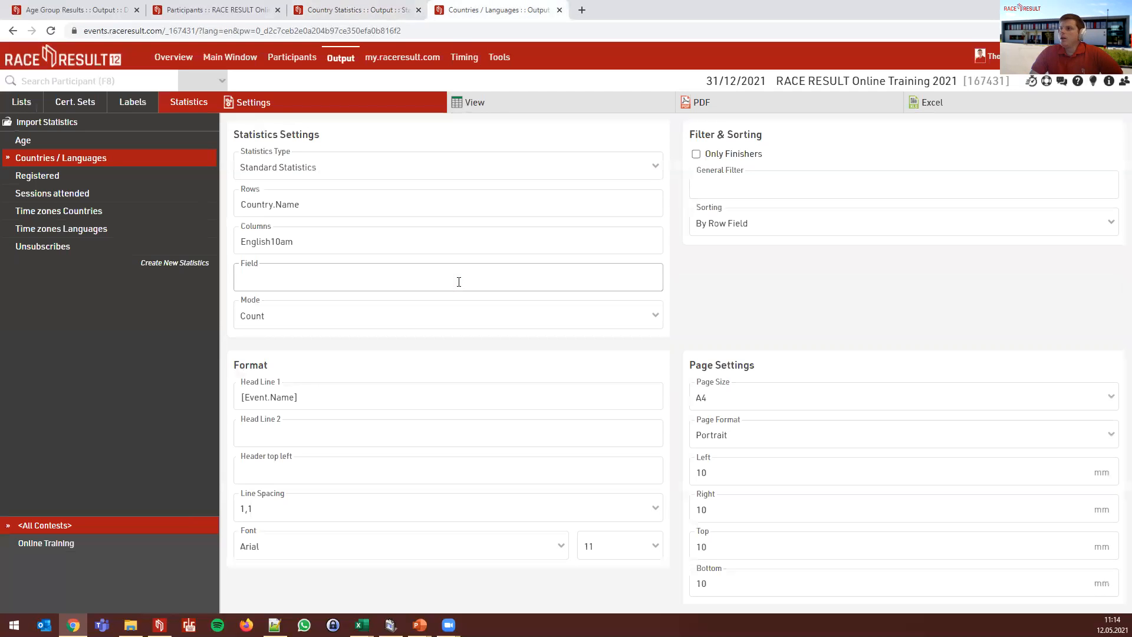
- Zoom in and preview the Country.Name by English10am count table
{"action": "key", "text": "ctrl+plus"}
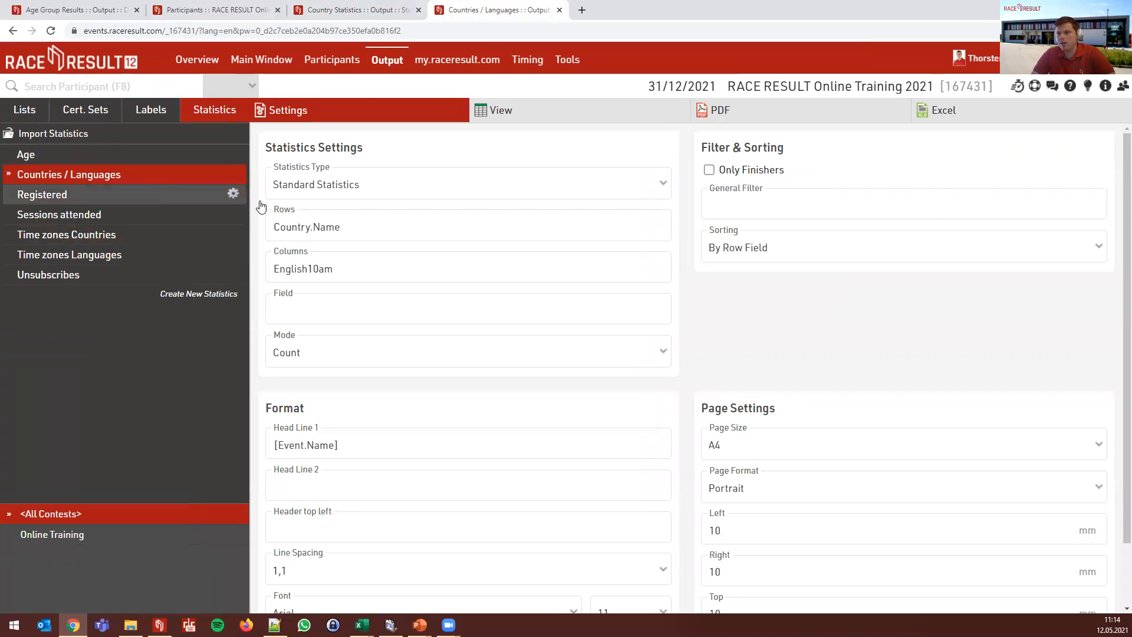
{"action": "left_click", "coordinate": [367, 223]}
{"action": "left_click", "coordinate": [356, 267]}
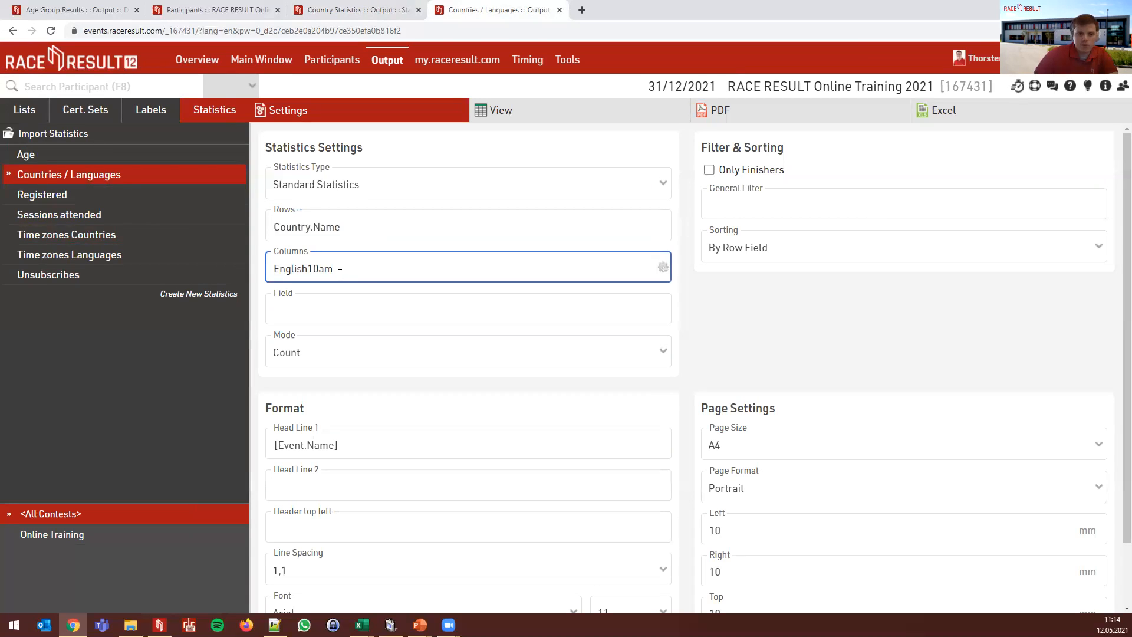
{"action": "left_click", "coordinate": [571, 115]}
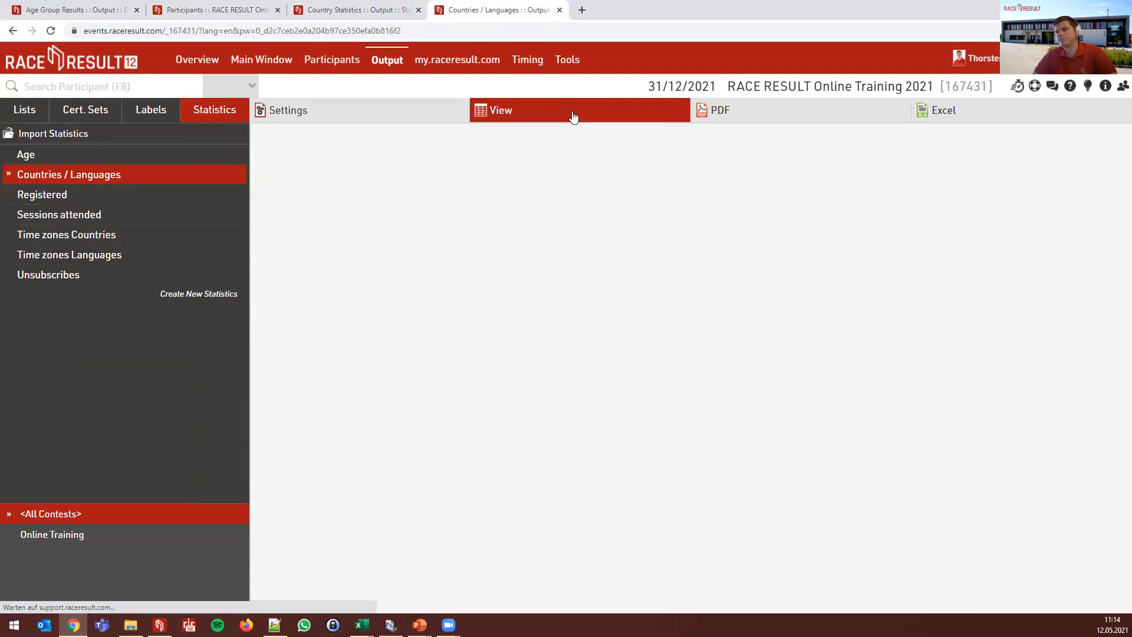
{"action": "left_click", "coordinate": [348, 115]}
- Change the rows to Country.Name.en and turn off the Only Finishers restriction
{"action": "left_click", "coordinate": [385, 222]}
{"action": "type", "text": ".en"}
{"action": "left_click", "coordinate": [486, 111]}
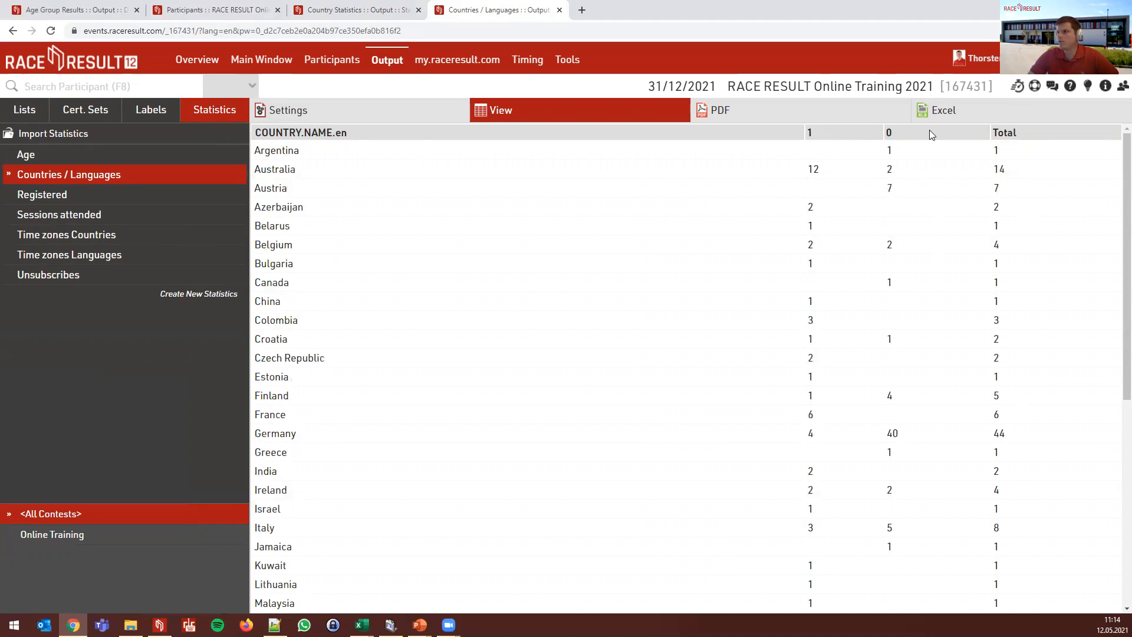
{"action": "left_click", "coordinate": [373, 113]}
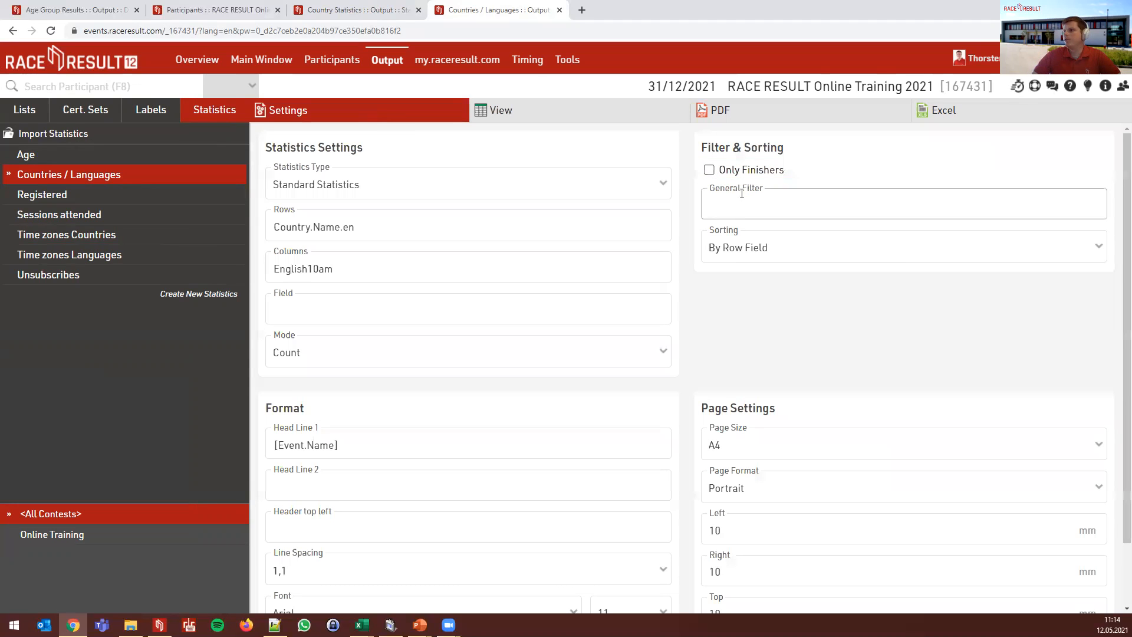
{"action": "left_click", "coordinate": [710, 171]}
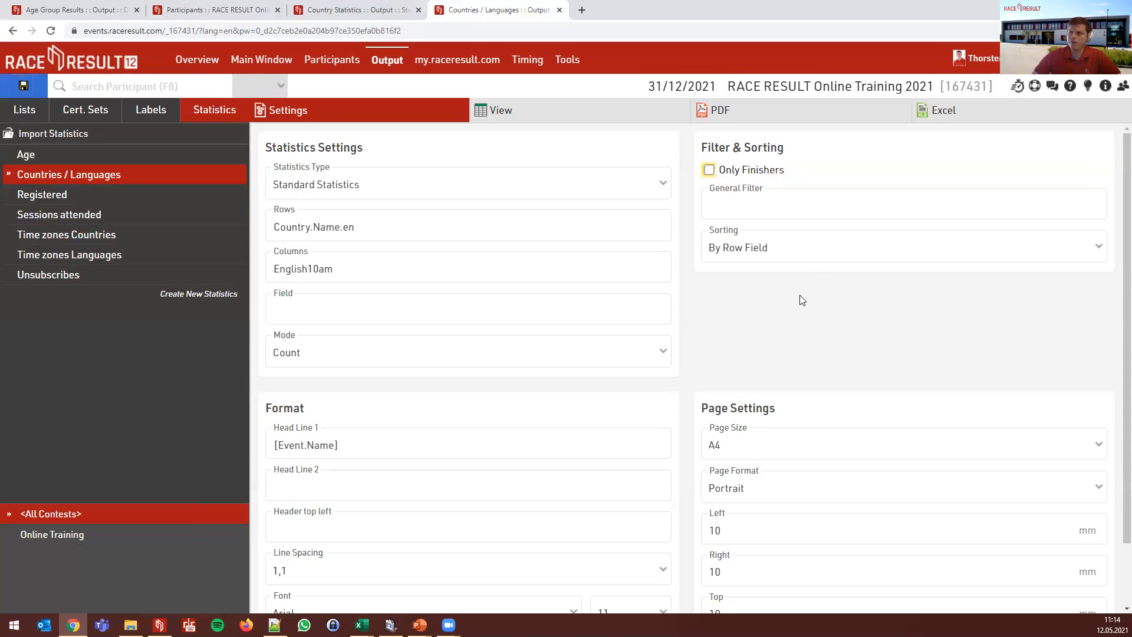
- Add the general filter [English10am]=1 to the Countries / Languages statistics
{"action": "left_click", "coordinate": [788, 201]}
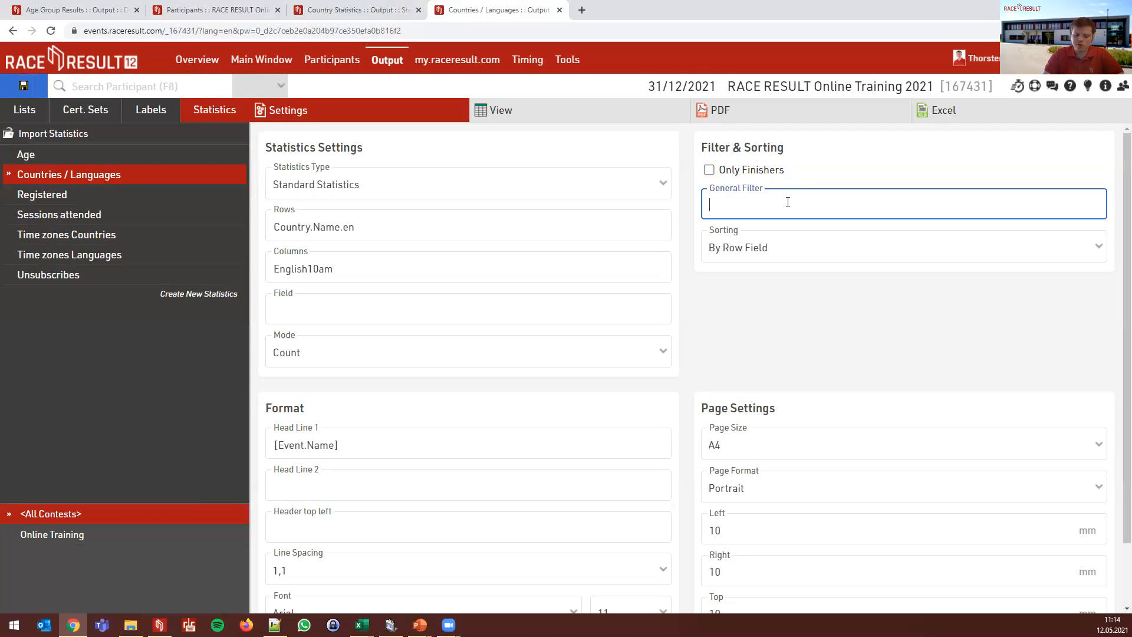
{"action": "type", "text": "[Englis"}
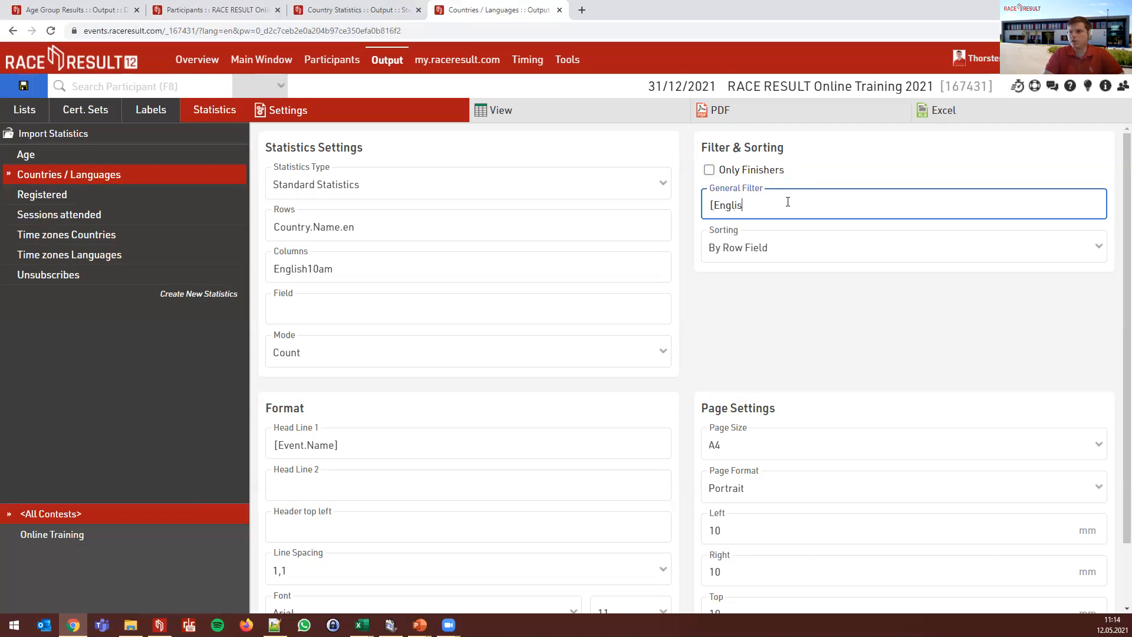
{"action": "type", "text": "h10am]?=1"}
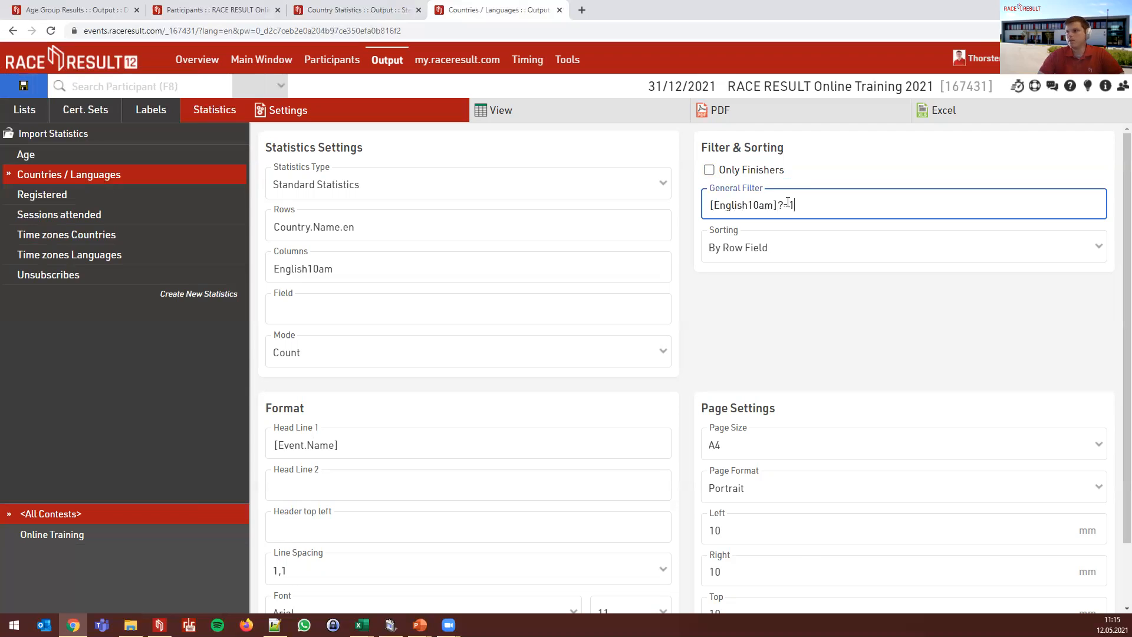
{"action": "key", "text": "BackSpace"}
{"action": "key", "text": "BackSpace"}
{"action": "key", "text": "BackSpace"}
{"action": "type", "text": "=1"}
{"action": "left_click", "coordinate": [787, 307]}
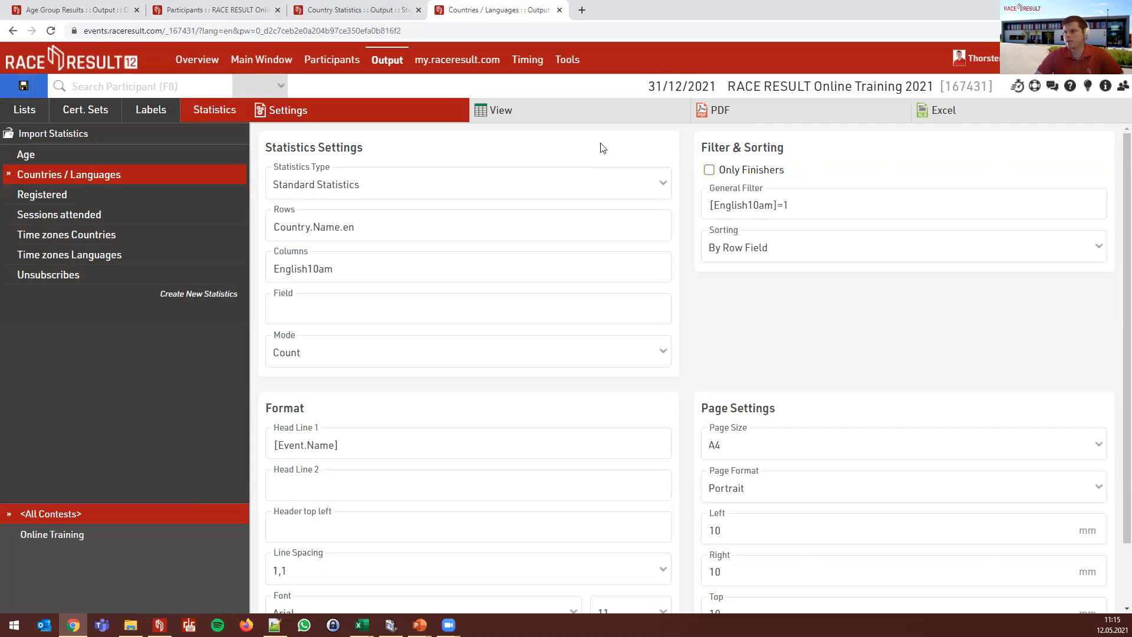
- Preview the filtered country count table, totalling 91 participants
{"action": "left_click", "coordinate": [572, 122]}
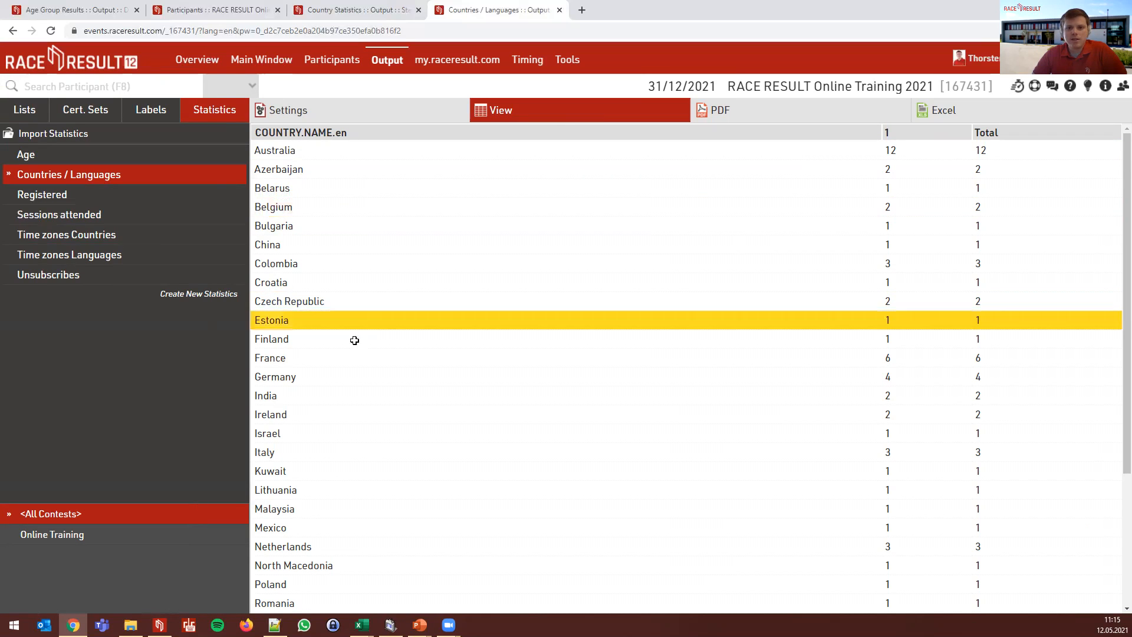
{"action": "scroll", "coordinate": [442, 413], "scroll_direction": "down", "scroll_amount": 3}
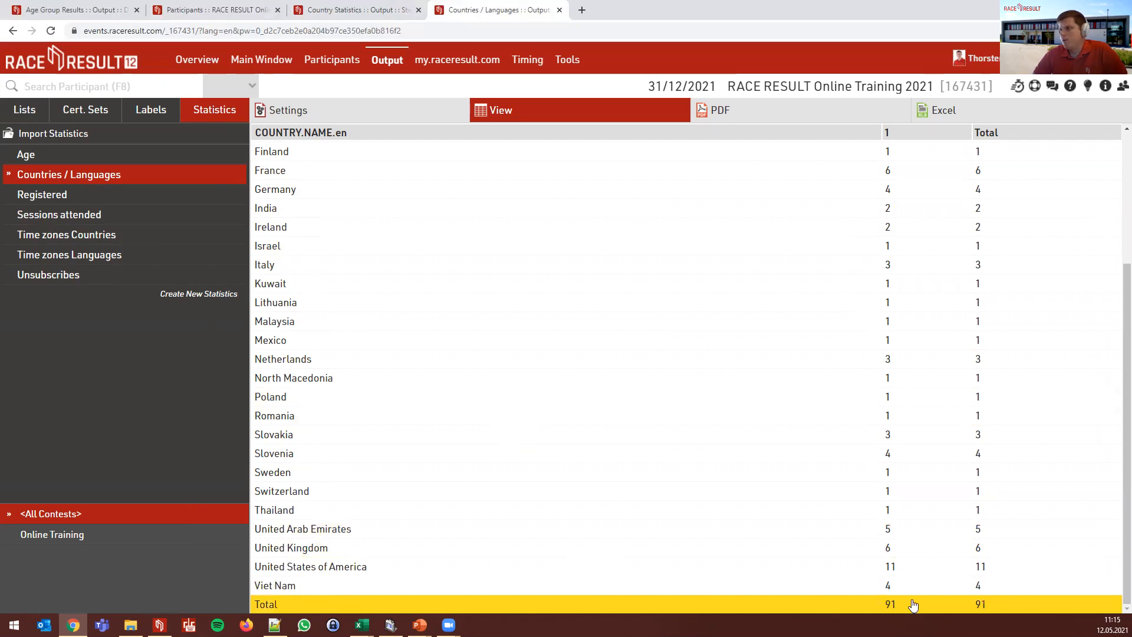
{"action": "scroll", "coordinate": [655, 463], "scroll_direction": "up", "scroll_amount": 3}
{"action": "scroll", "coordinate": [655, 463], "scroll_direction": "up", "scroll_amount": 1}
{"action": "scroll", "coordinate": [624, 450], "scroll_direction": "down", "scroll_amount": 3}
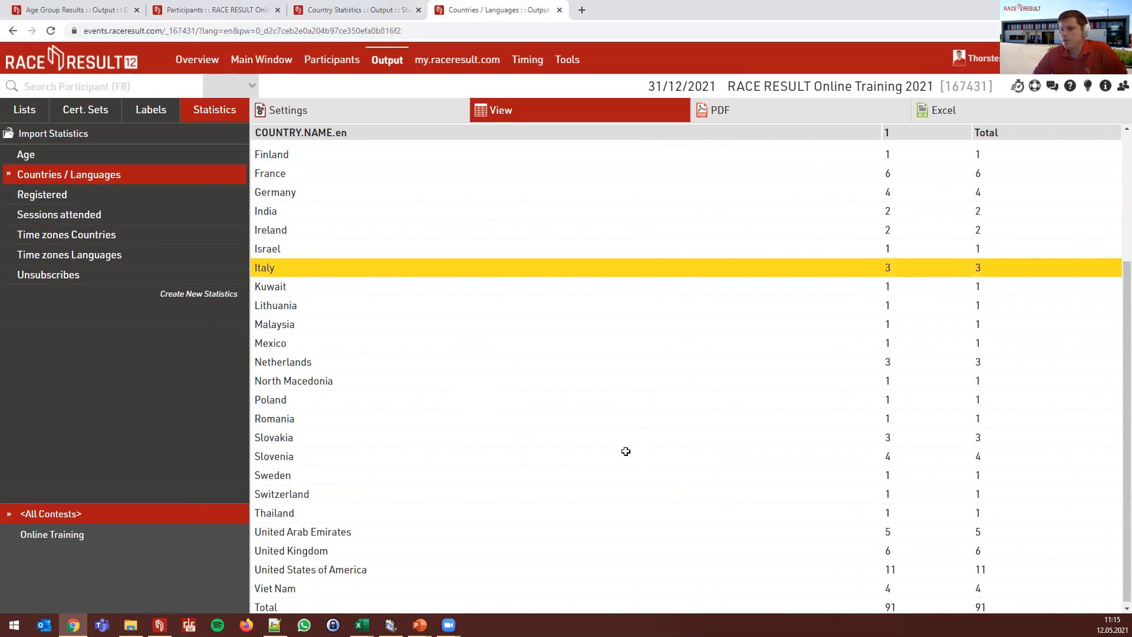
- Browse the available data fields panel, close it, and return to the statistics settings
{"action": "left_click", "coordinate": [1106, 86]}
{"action": "scroll", "coordinate": [1043, 268], "scroll_direction": "down", "scroll_amount": 9}
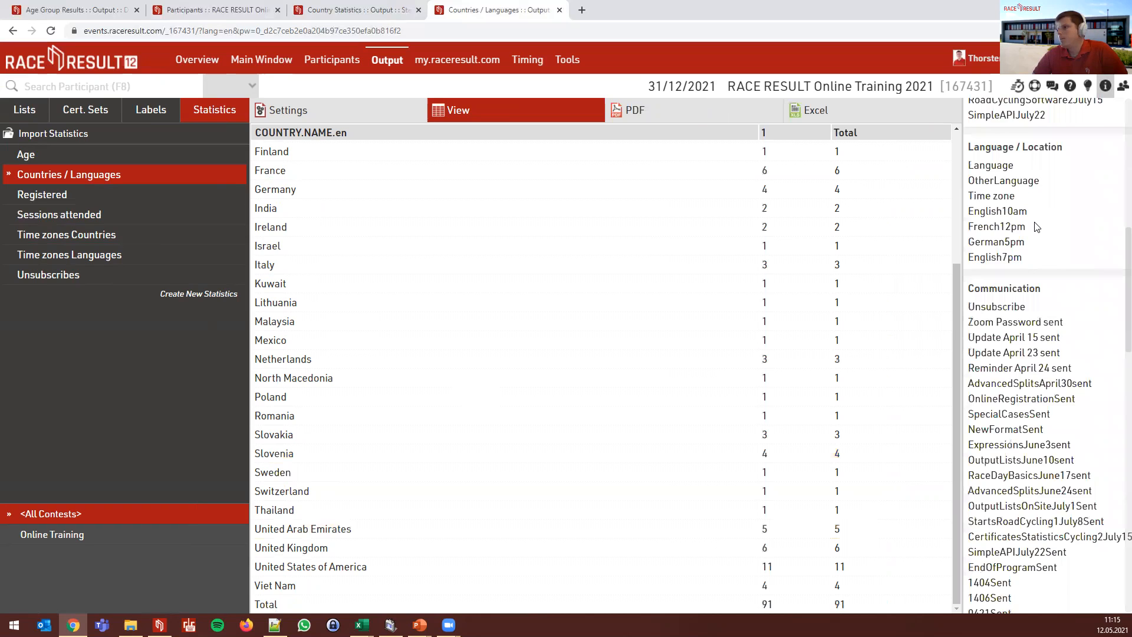
{"action": "scroll", "coordinate": [1037, 227], "scroll_direction": "up", "scroll_amount": 10}
{"action": "left_click", "coordinate": [1105, 85]}
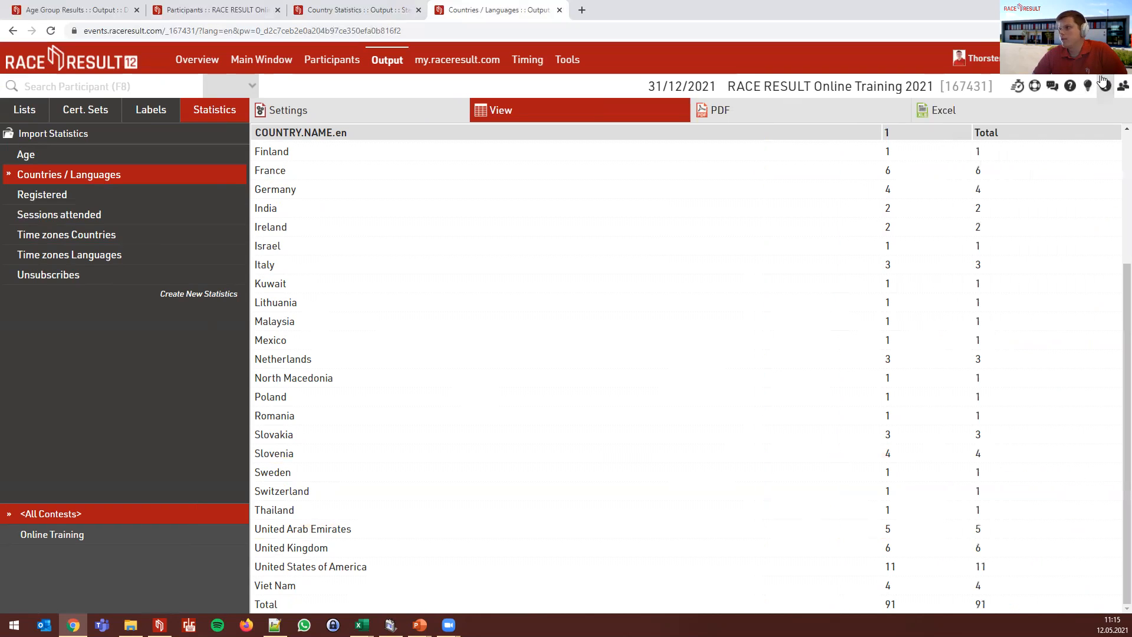
{"action": "left_click", "coordinate": [383, 109]}
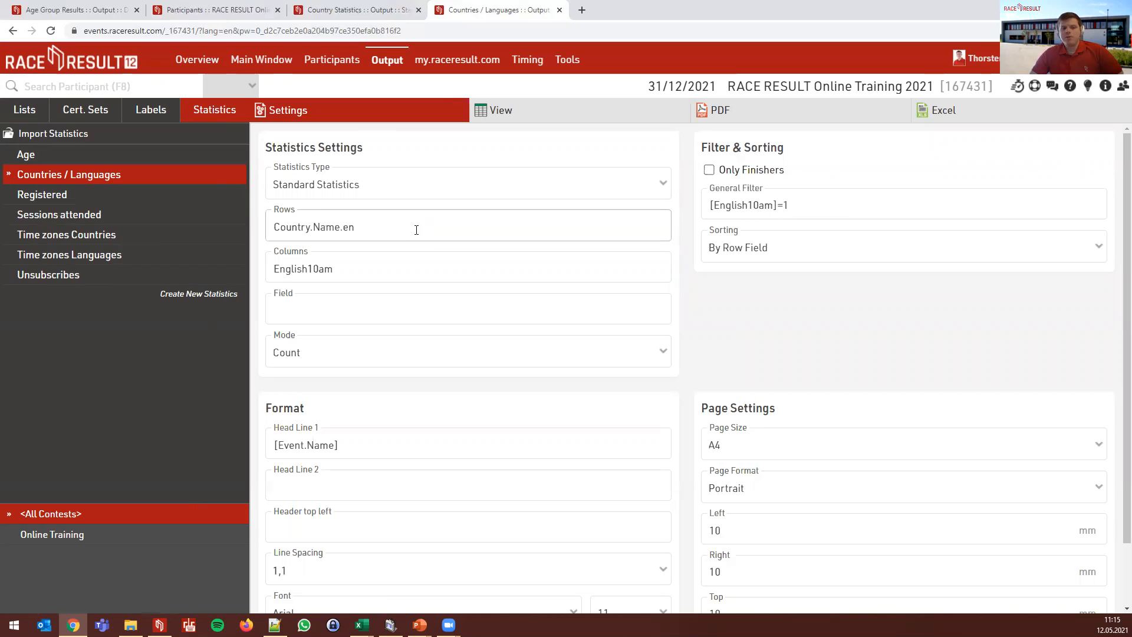
{"action": "left_click", "coordinate": [812, 242]}
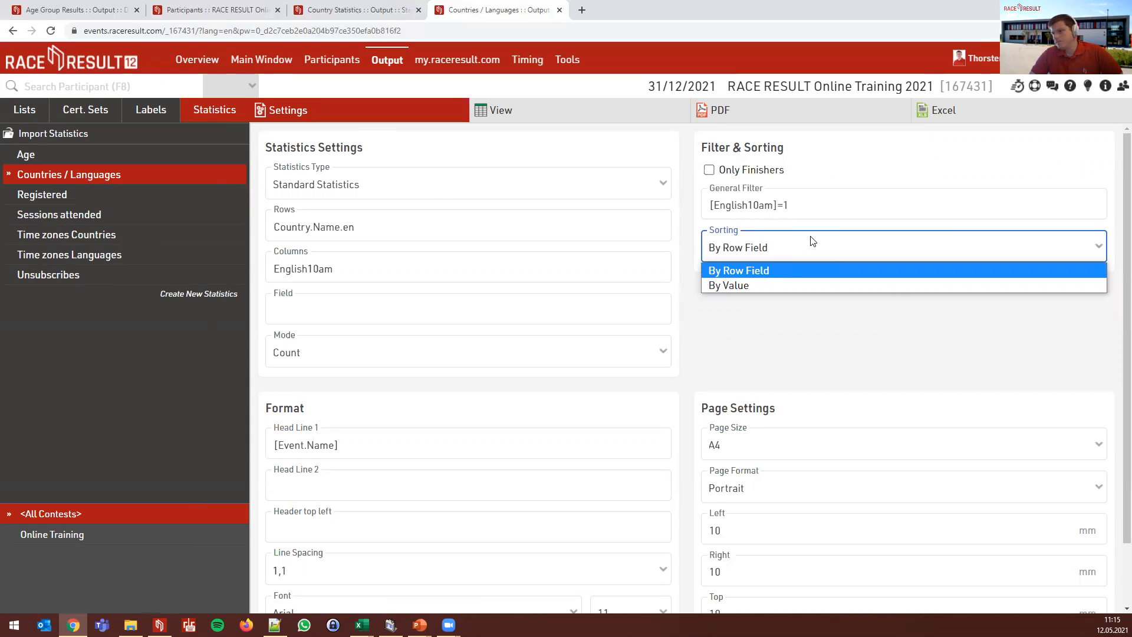
{"action": "left_click", "coordinate": [780, 251]}
{"action": "left_click", "coordinate": [781, 251]}
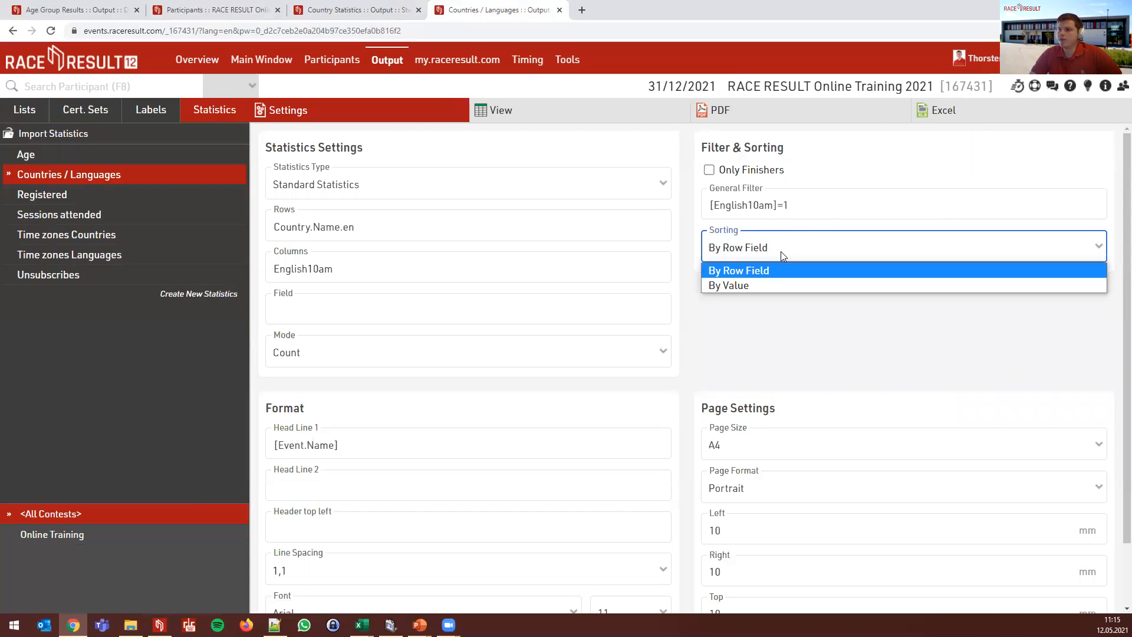
{"action": "left_click", "coordinate": [781, 251]}
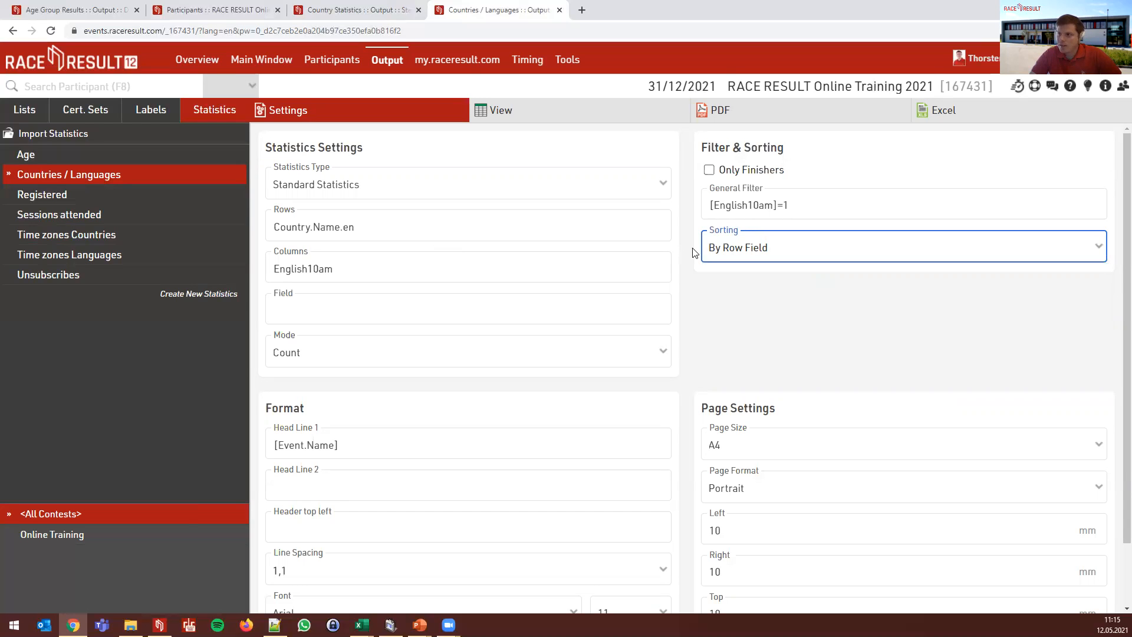
{"action": "left_click", "coordinate": [477, 116]}
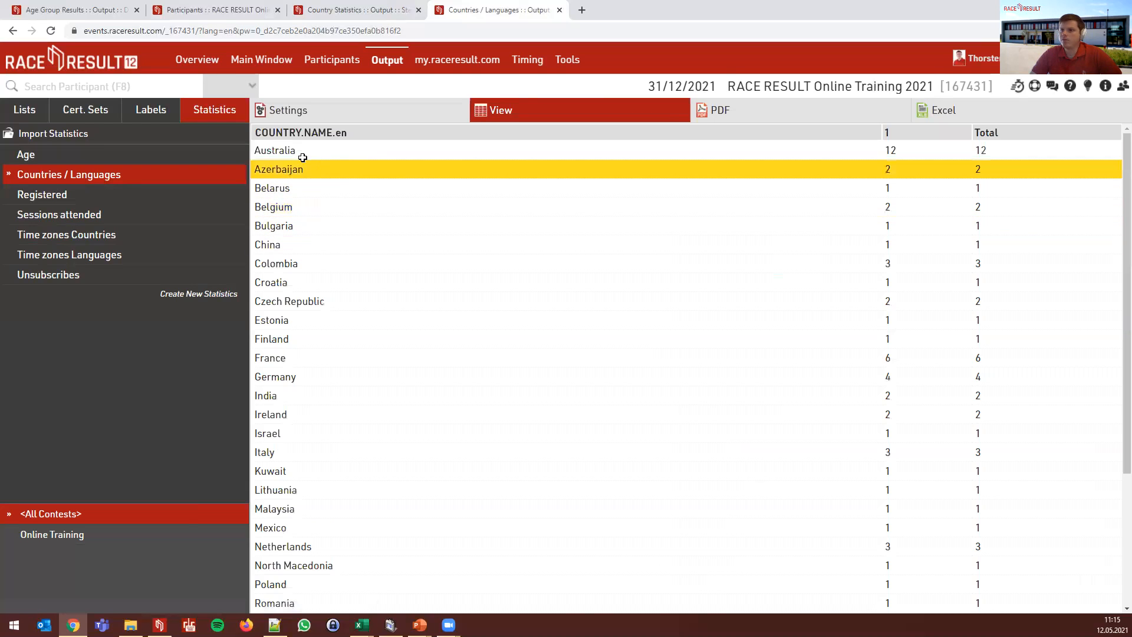
{"action": "left_click", "coordinate": [299, 114]}
{"action": "left_click", "coordinate": [742, 254]}
{"action": "left_click", "coordinate": [734, 266]}
{"action": "left_click", "coordinate": [569, 121]}
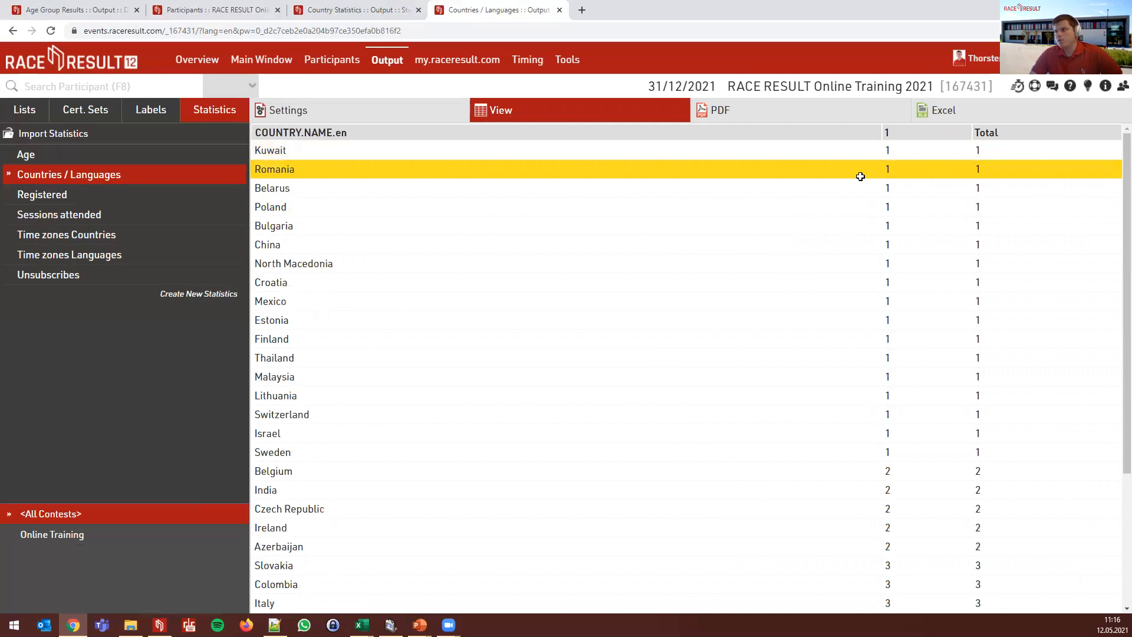
{"action": "scroll", "coordinate": [538, 258], "scroll_direction": "down", "scroll_amount": 3}
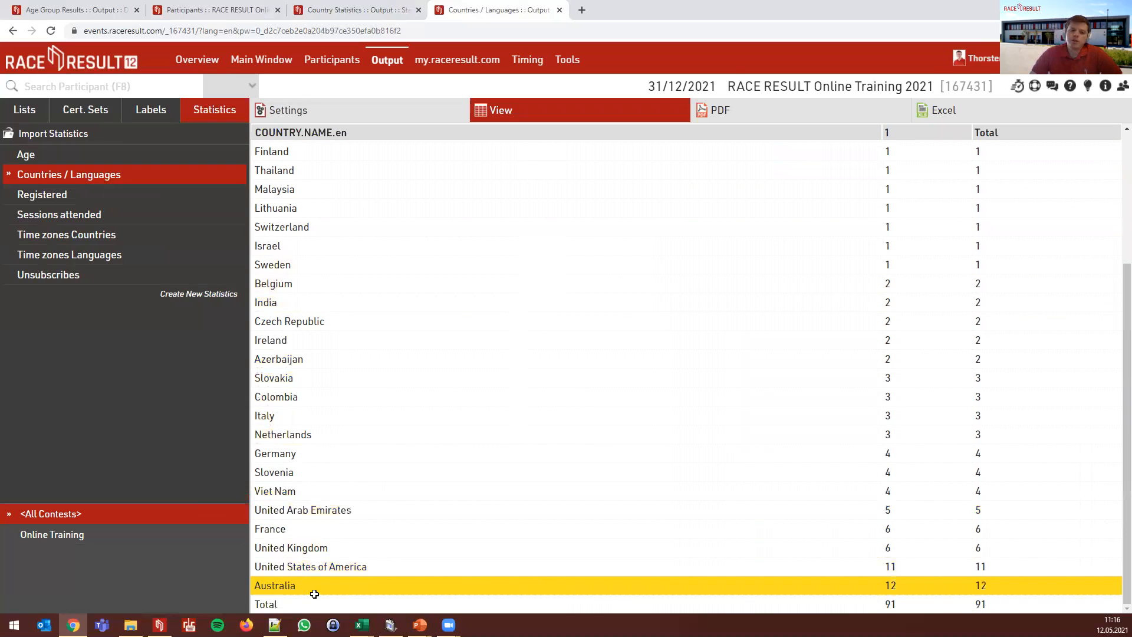
{"action": "scroll", "coordinate": [487, 392], "scroll_direction": "up", "scroll_amount": 3}
{"action": "left_click", "coordinate": [389, 114]}
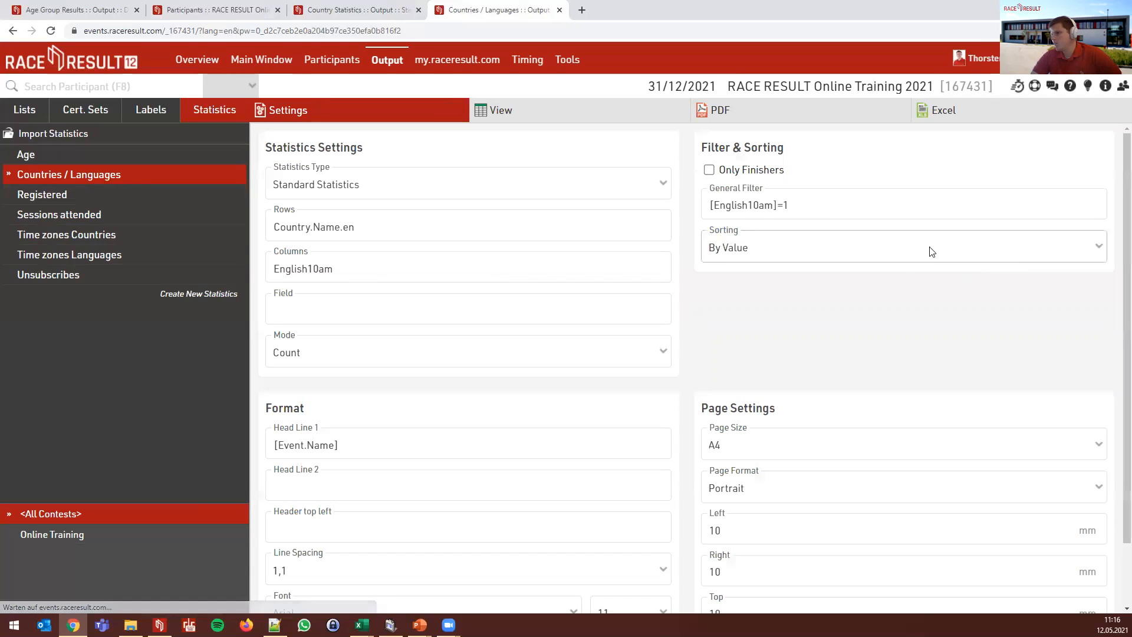
{"action": "left_click", "coordinate": [831, 250]}
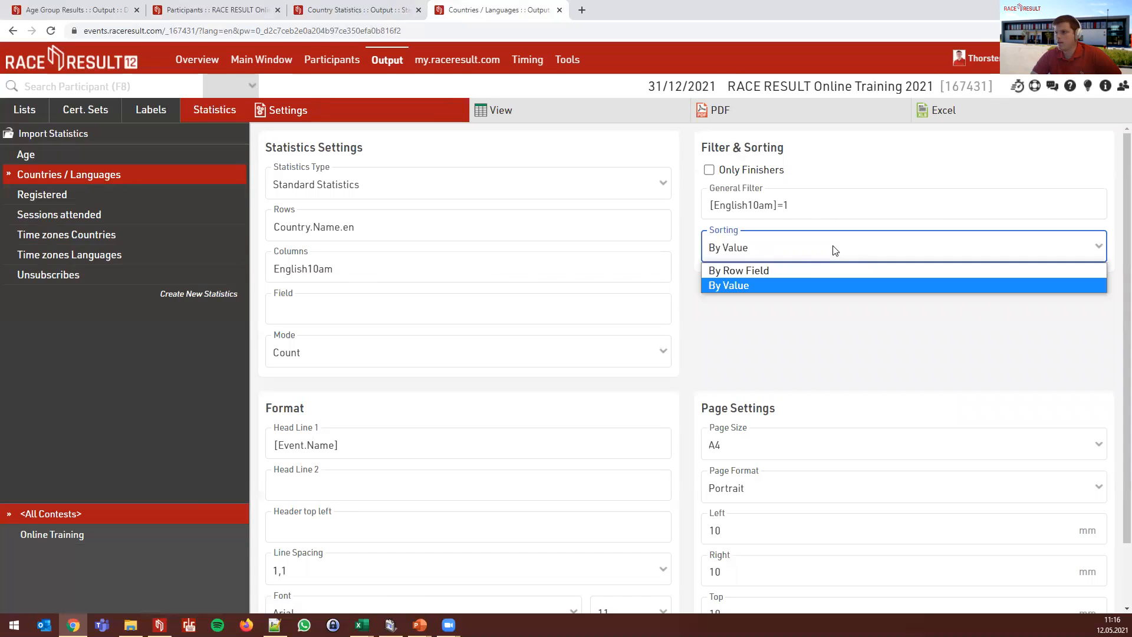
{"action": "left_click", "coordinate": [802, 271]}
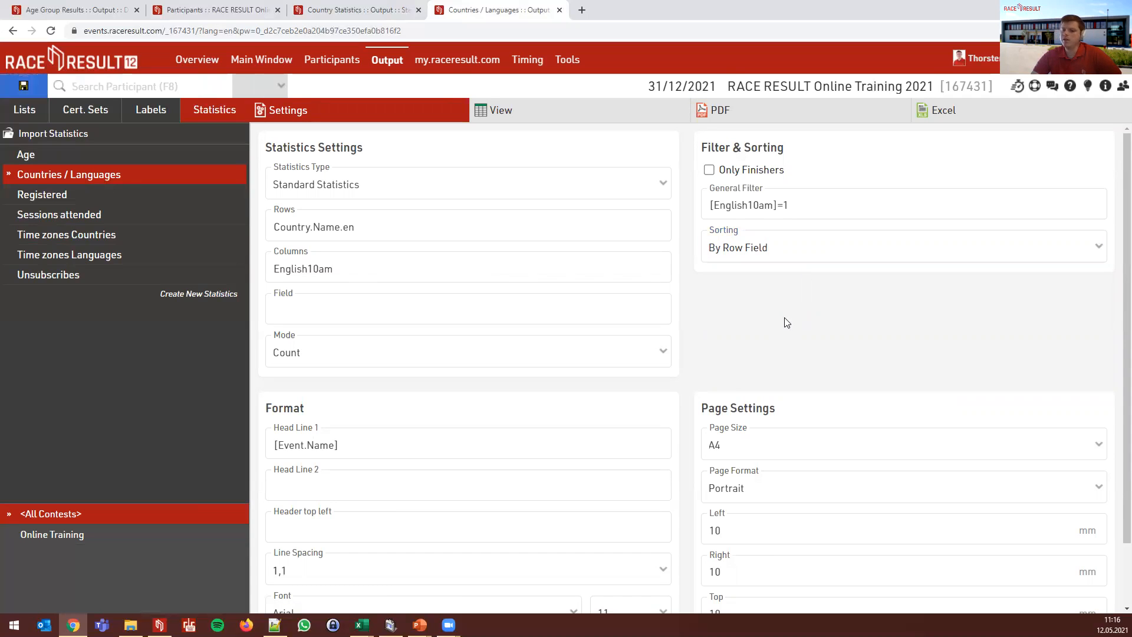
{"action": "scroll", "coordinate": [778, 313], "scroll_direction": "down", "scroll_amount": 2}
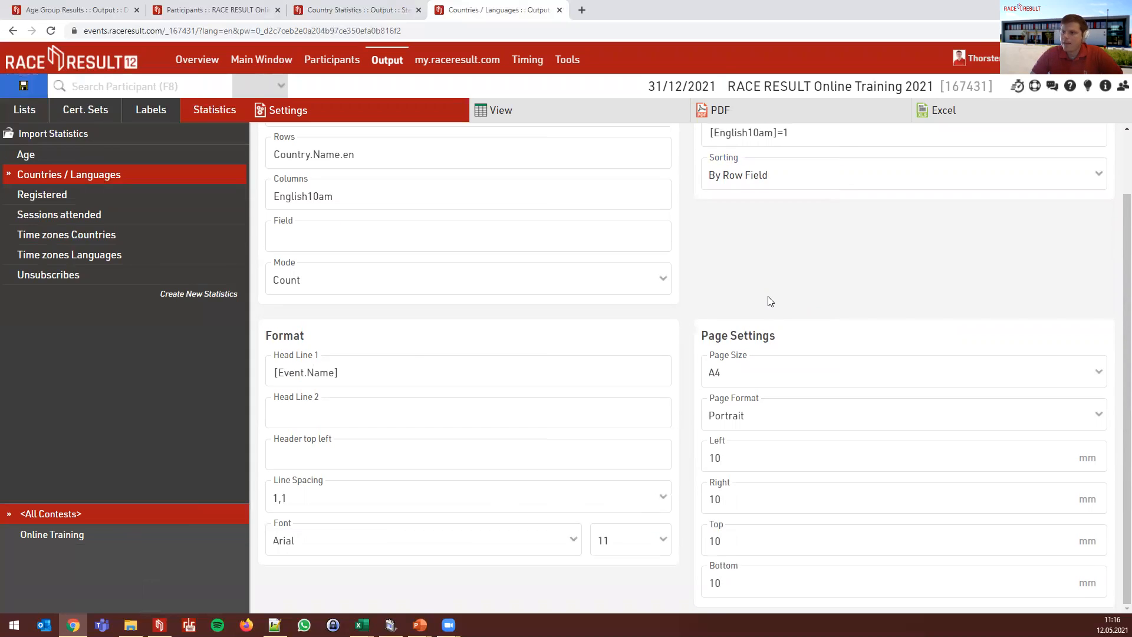
{"action": "left_click", "coordinate": [387, 368]}
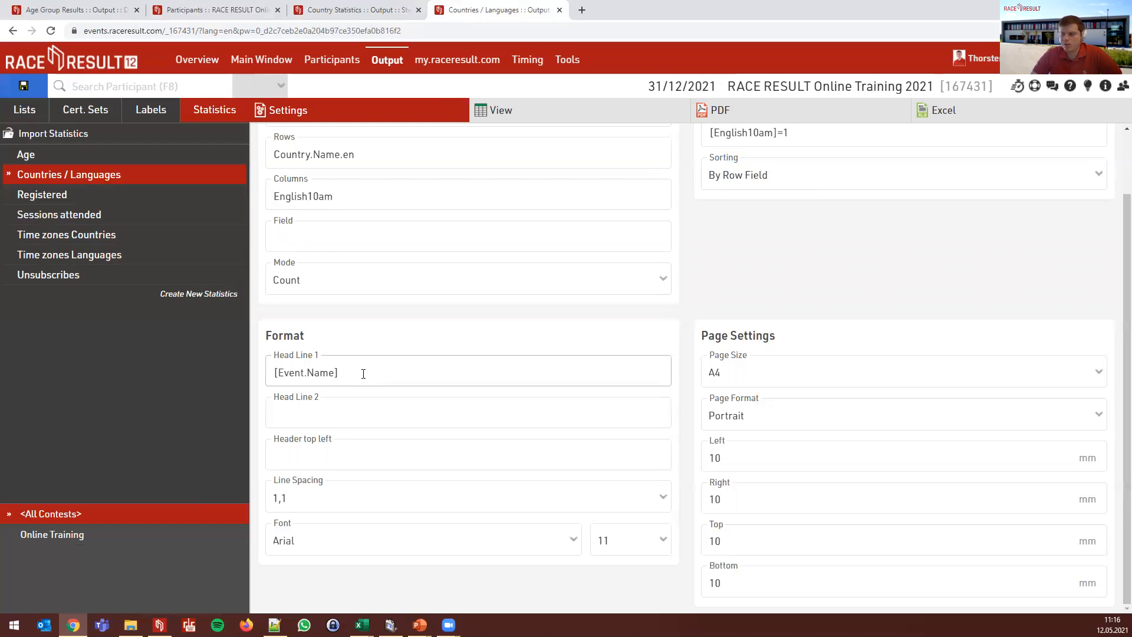
{"action": "left_click", "coordinate": [357, 413]}
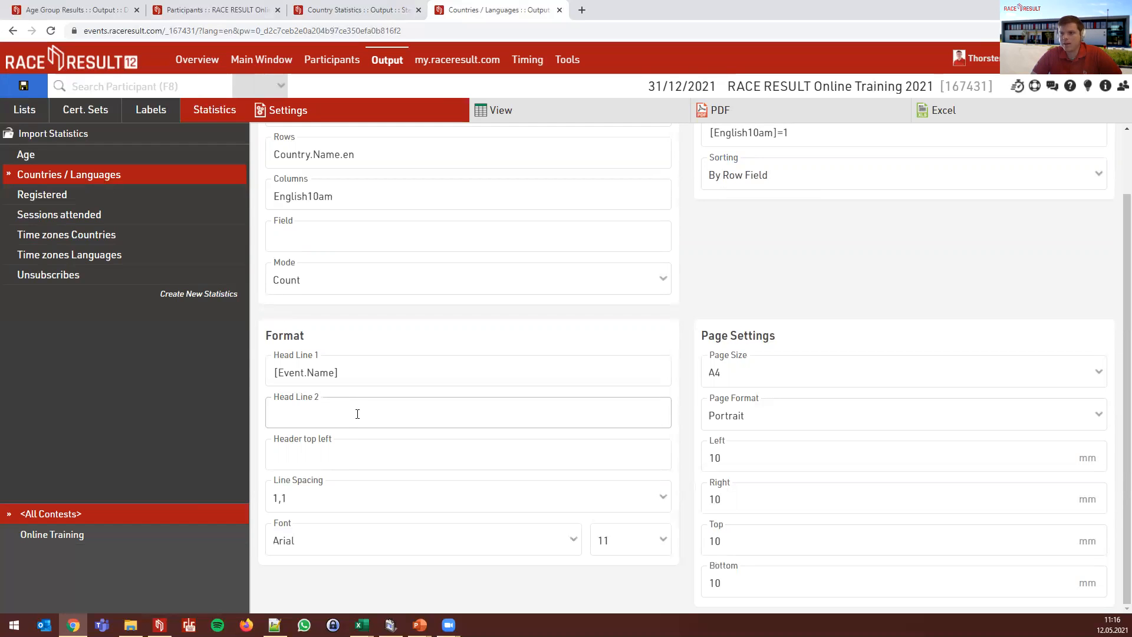
{"action": "left_click", "coordinate": [353, 450]}
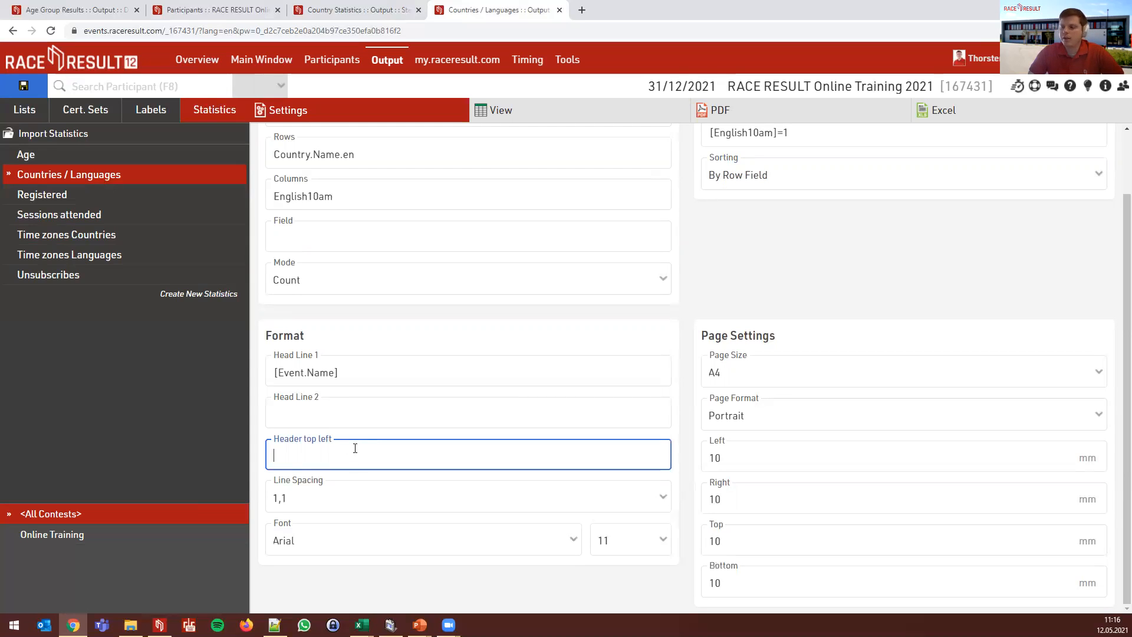
{"action": "left_click", "coordinate": [348, 499]}
{"action": "left_click", "coordinate": [349, 498]}
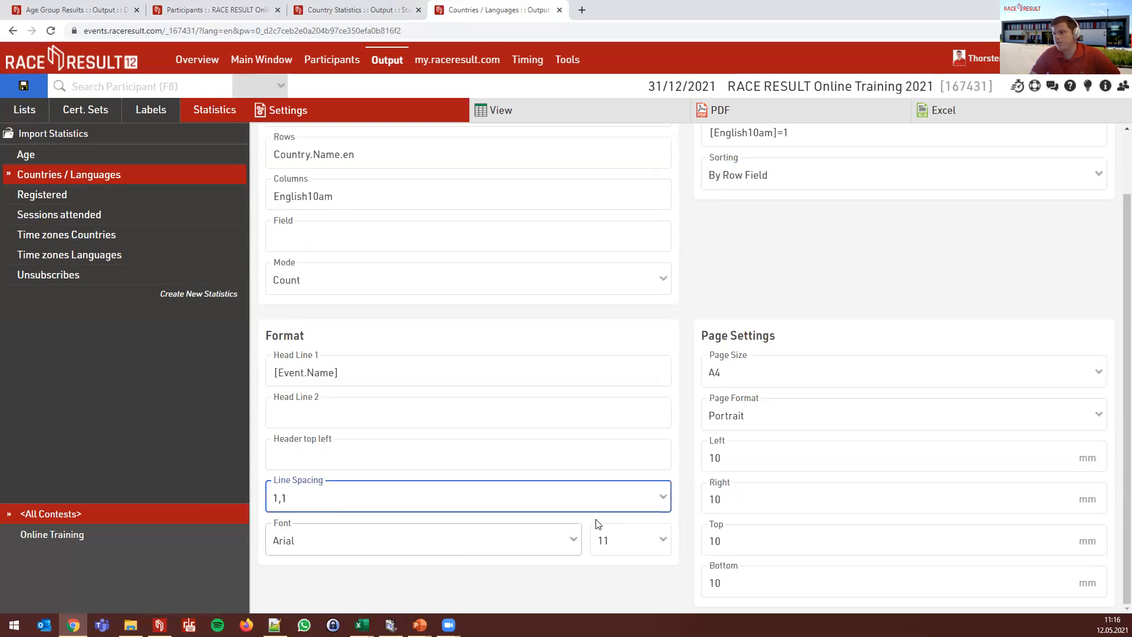
{"action": "left_click", "coordinate": [832, 380]}
{"action": "left_click", "coordinate": [833, 380]}
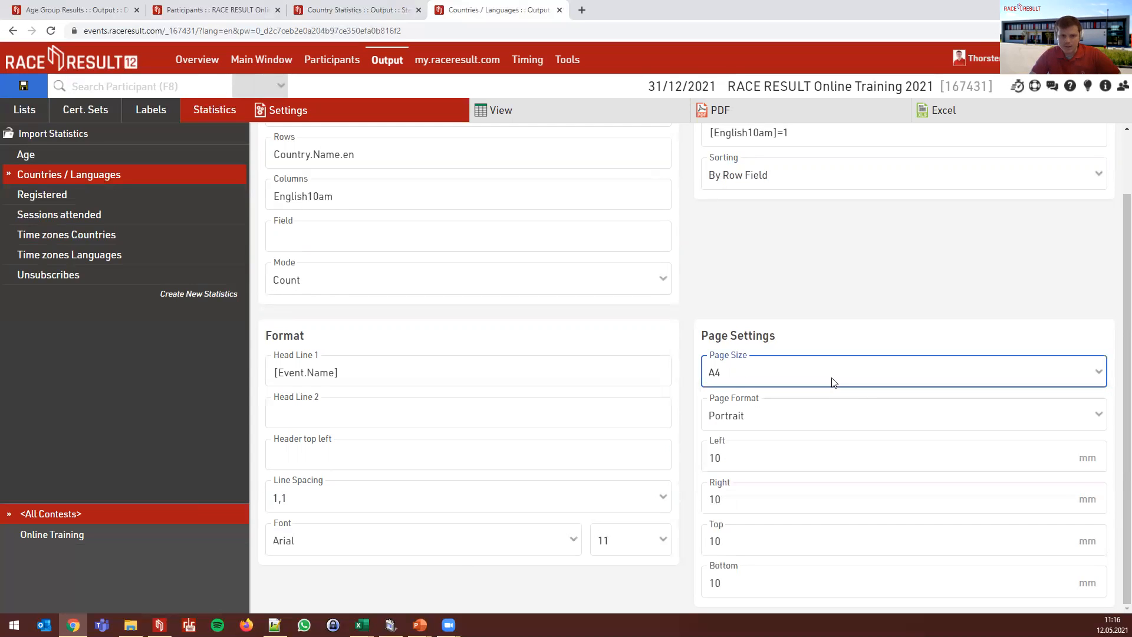
{"action": "left_click", "coordinate": [827, 414]}
{"action": "left_click", "coordinate": [825, 413]}
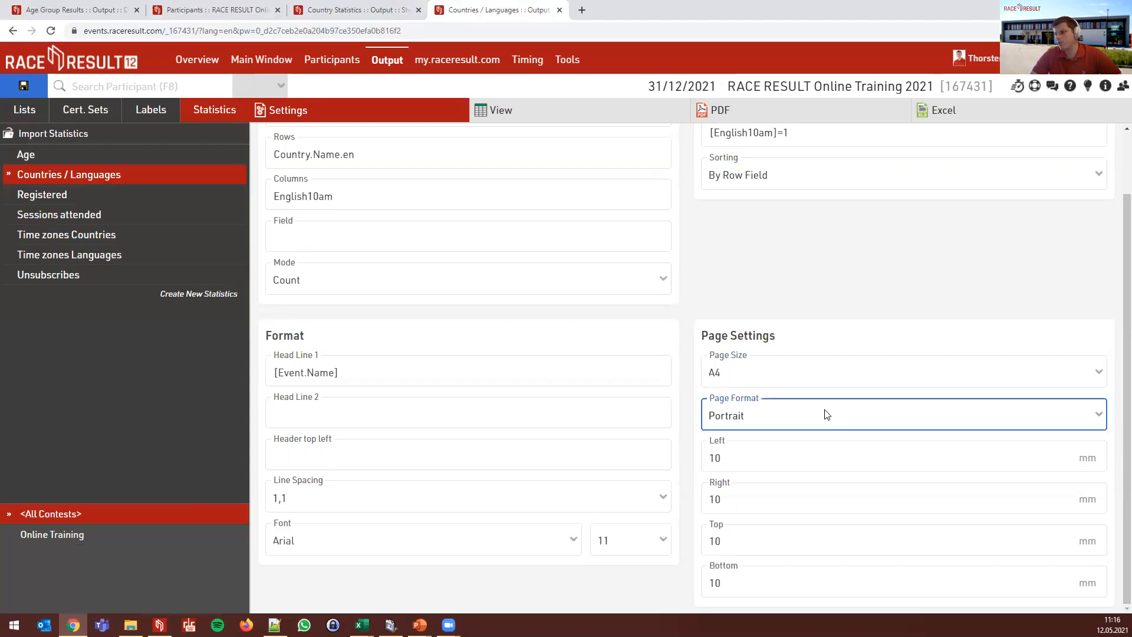
{"action": "left_click", "coordinate": [810, 291]}
{"action": "scroll", "coordinate": [811, 290], "scroll_direction": "up", "scroll_amount": 2}
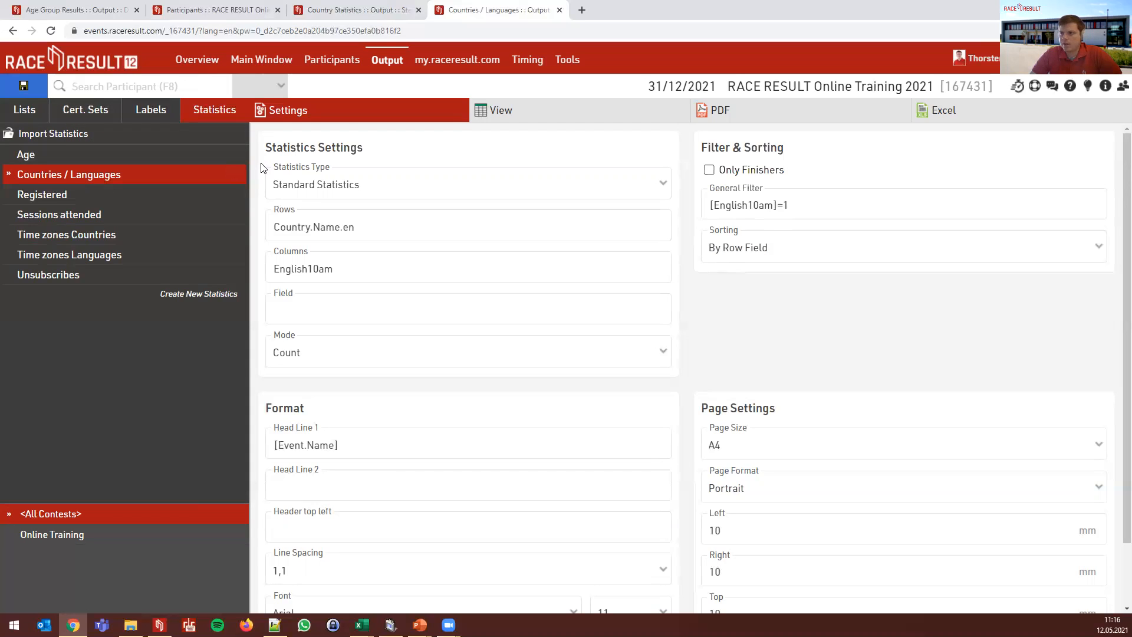
- Return to the Duckburg 10 km event and open the 04-Speaker Finish Line list
{"action": "left_click", "coordinate": [51, 12]}
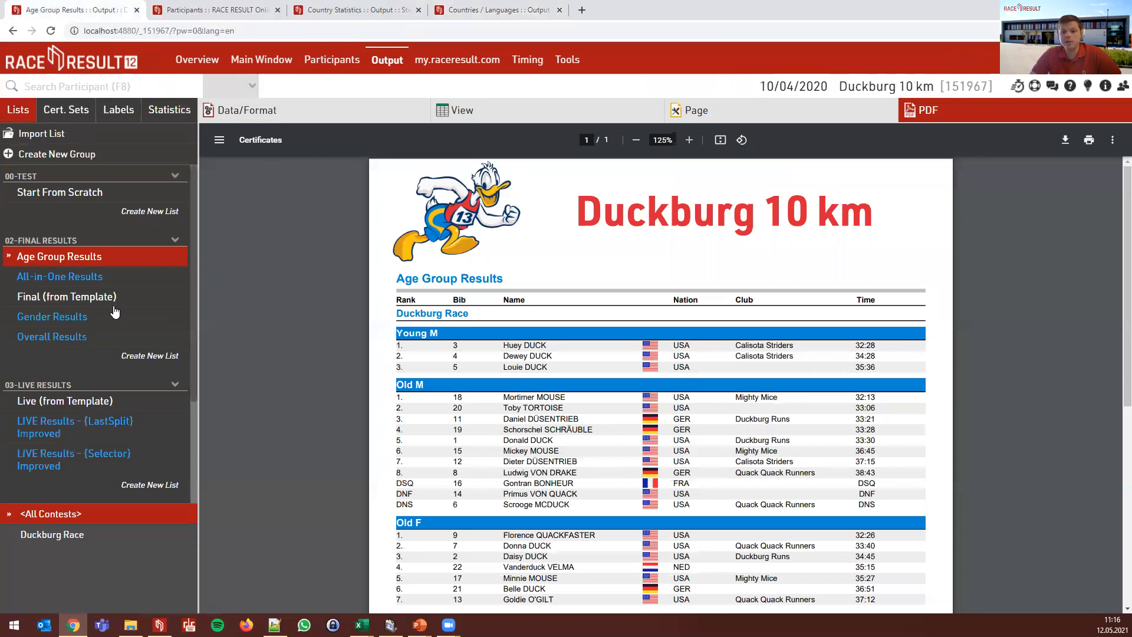
{"action": "scroll", "coordinate": [86, 324], "scroll_direction": "down", "scroll_amount": 3}
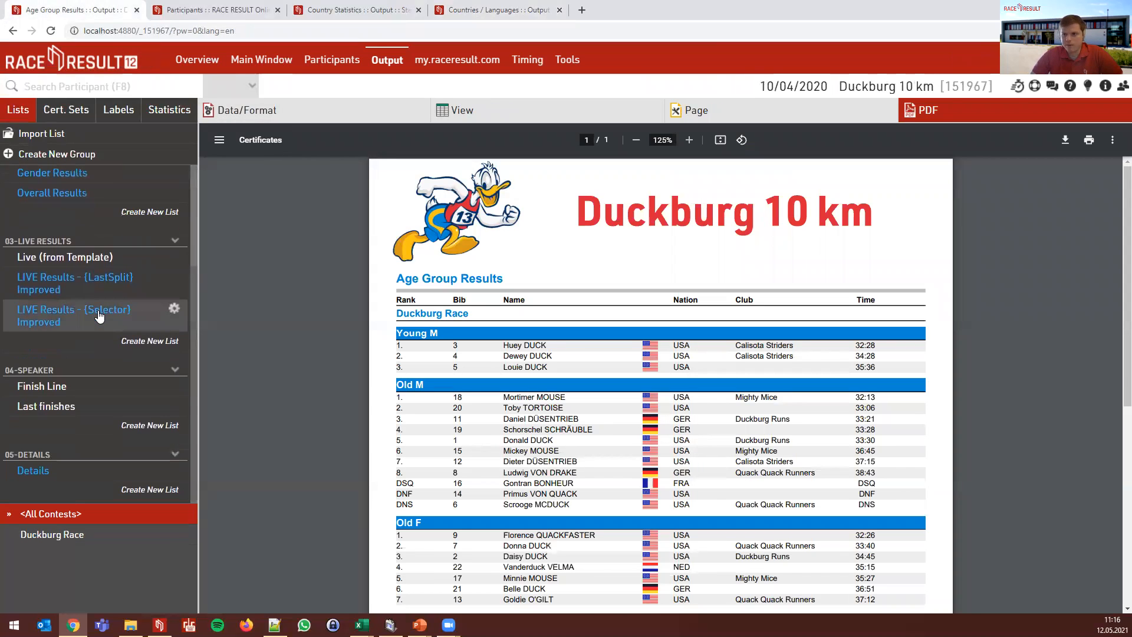
{"action": "left_click", "coordinate": [62, 388]}
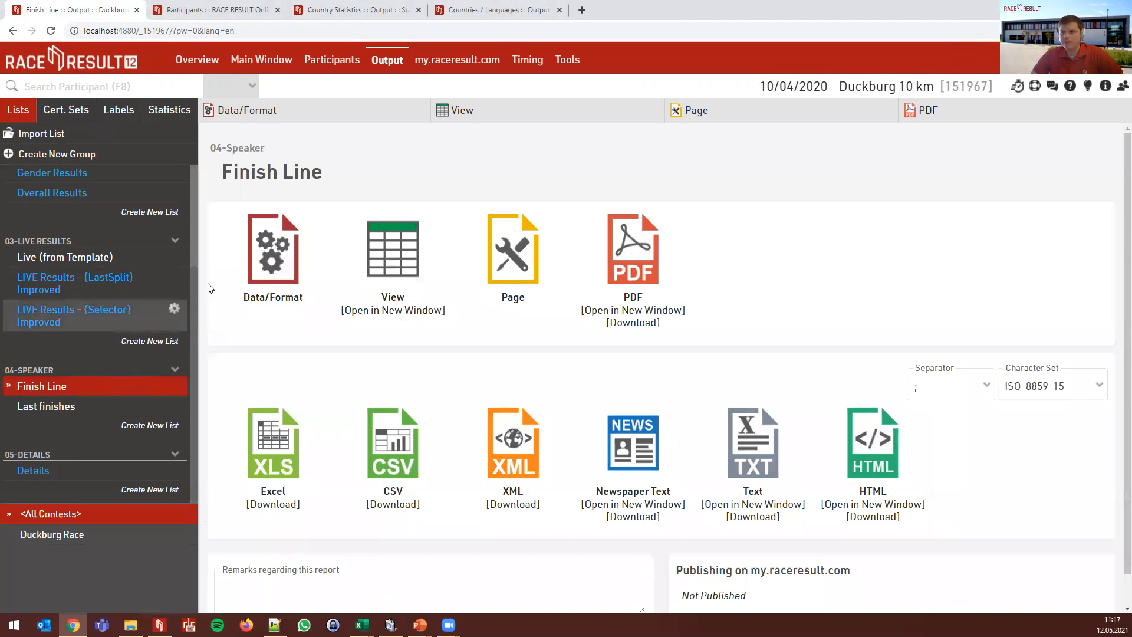
- Sort the Finish Line list by Finished, then Speaker.ToD.Decimal descending, checking the Speaker split
{"action": "left_click", "coordinate": [273, 250]}
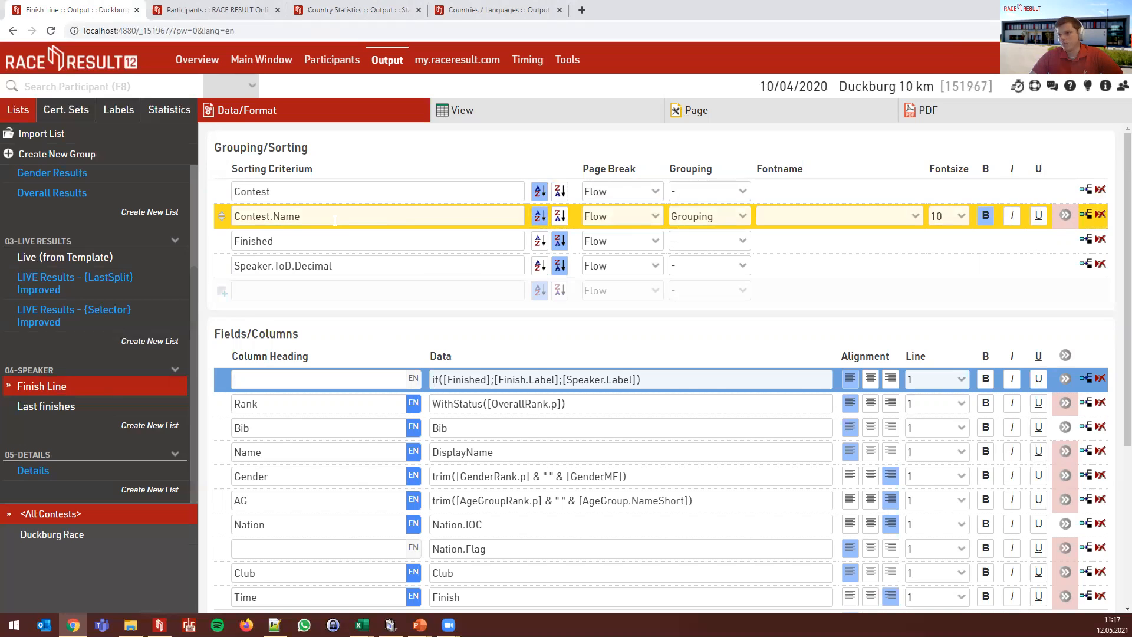
{"action": "left_click", "coordinate": [310, 239]}
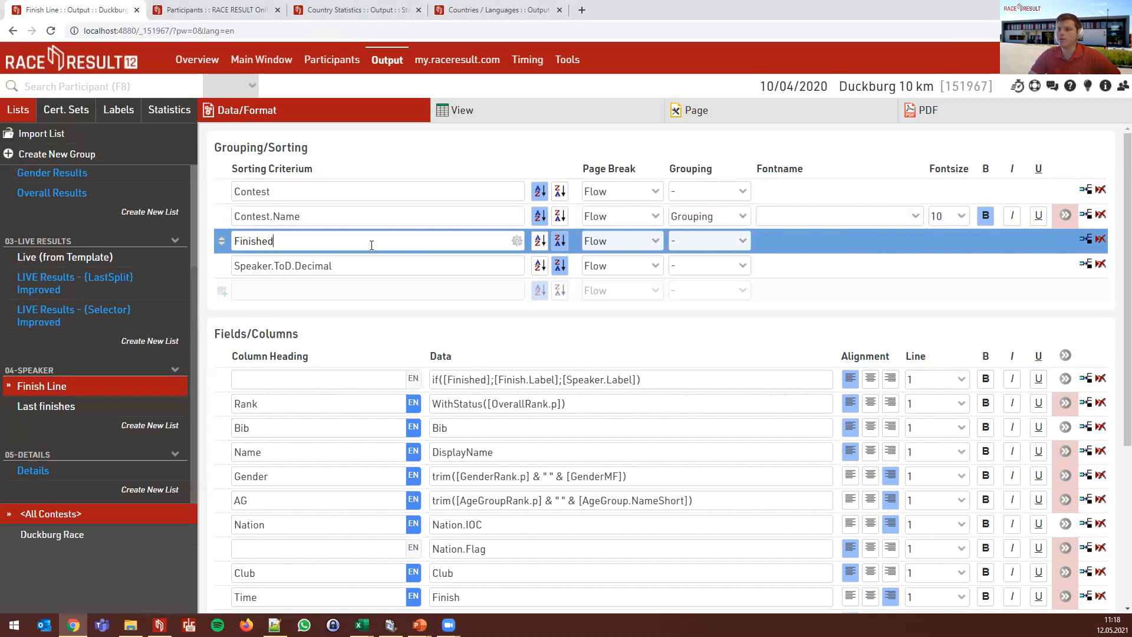
{"action": "left_click", "coordinate": [348, 264]}
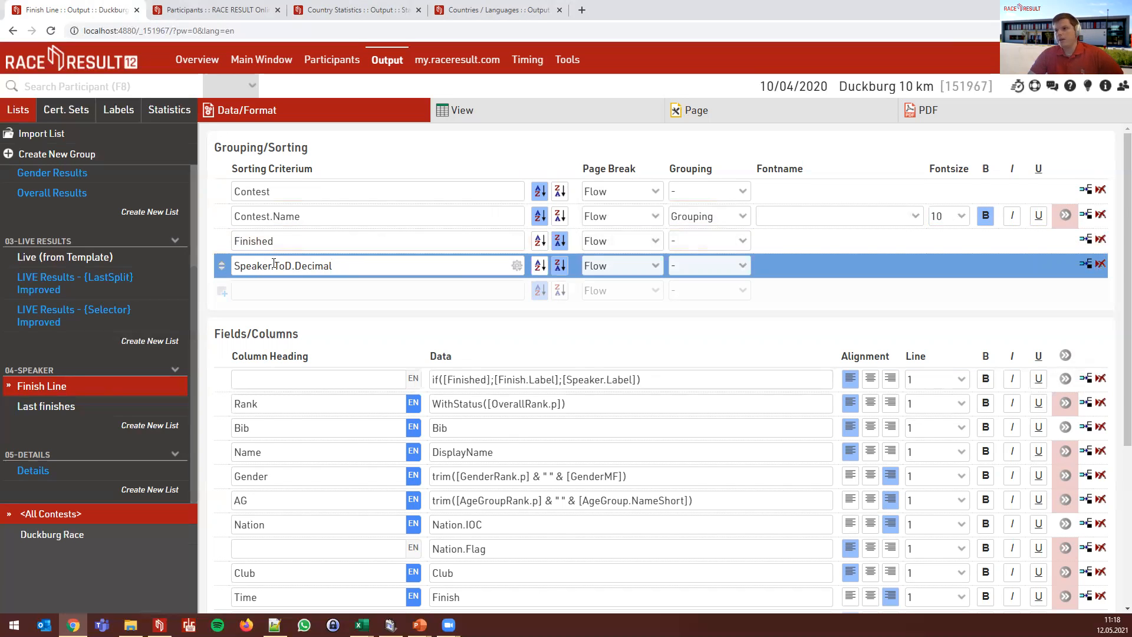
{"action": "left_click", "coordinate": [261, 60]}
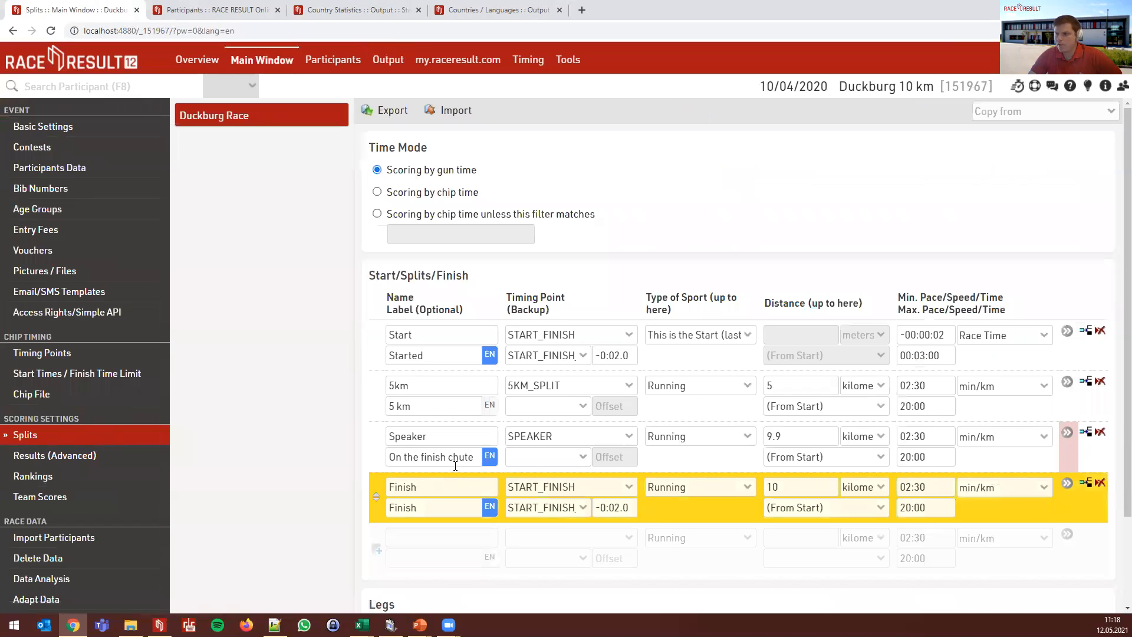
{"action": "left_click", "coordinate": [397, 65]}
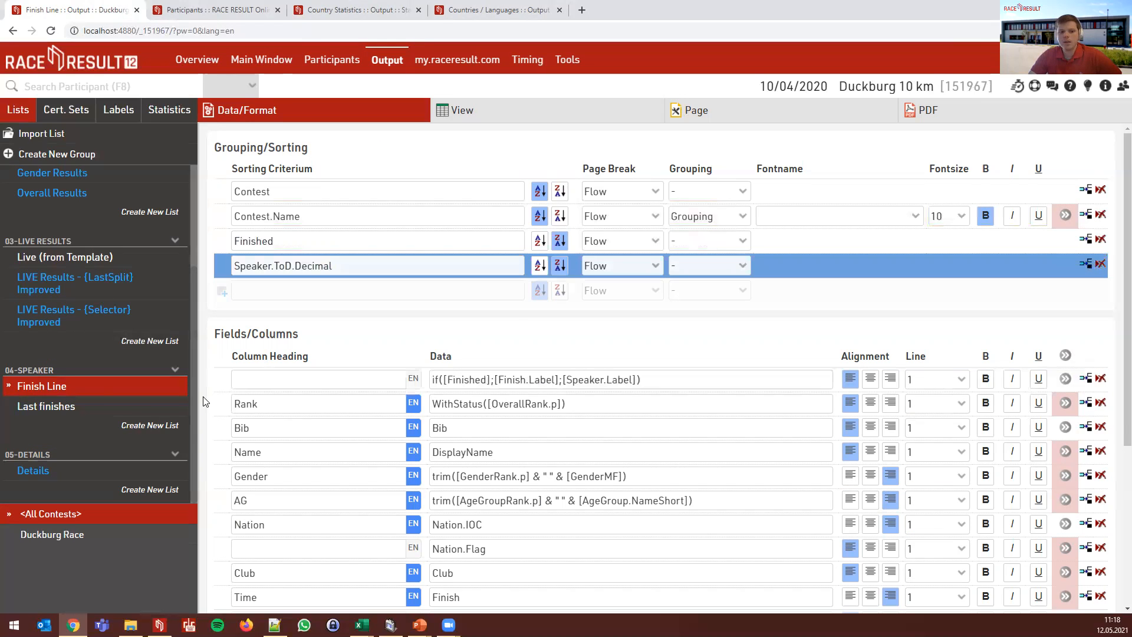
{"action": "left_click", "coordinate": [294, 269]}
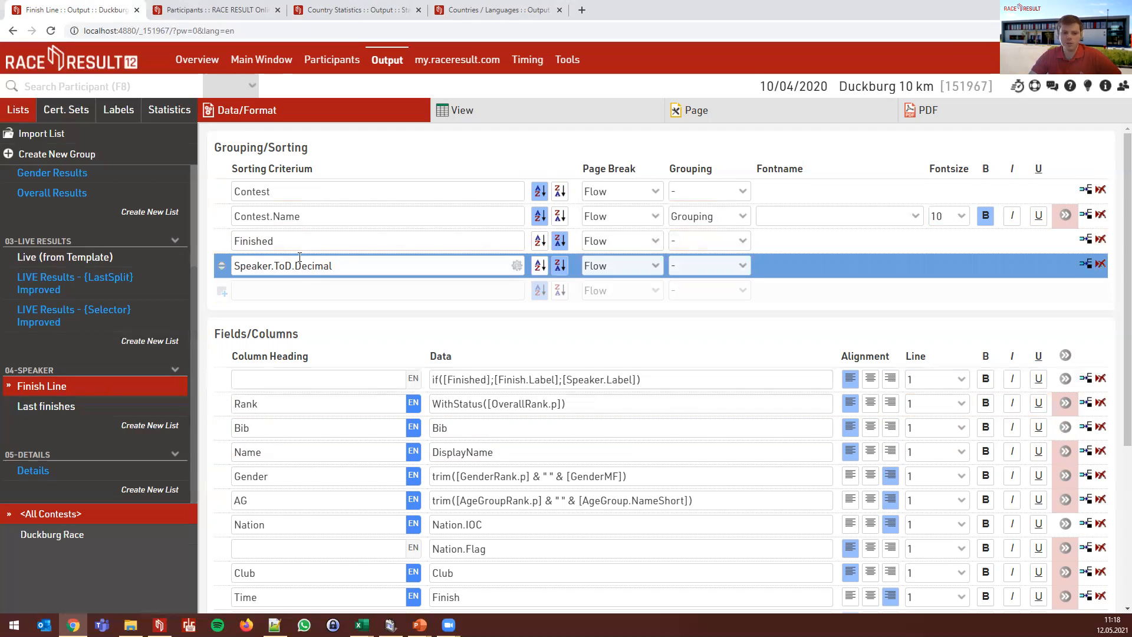
{"action": "left_click", "coordinate": [522, 143]}
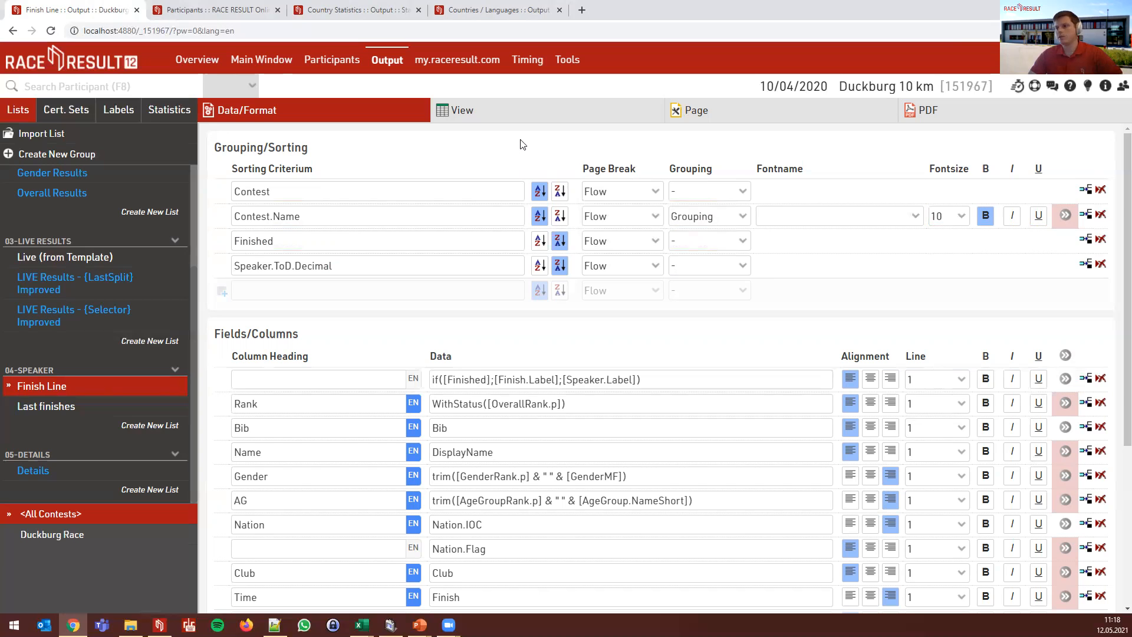
{"action": "scroll", "coordinate": [506, 352], "scroll_direction": "down", "scroll_amount": 4}
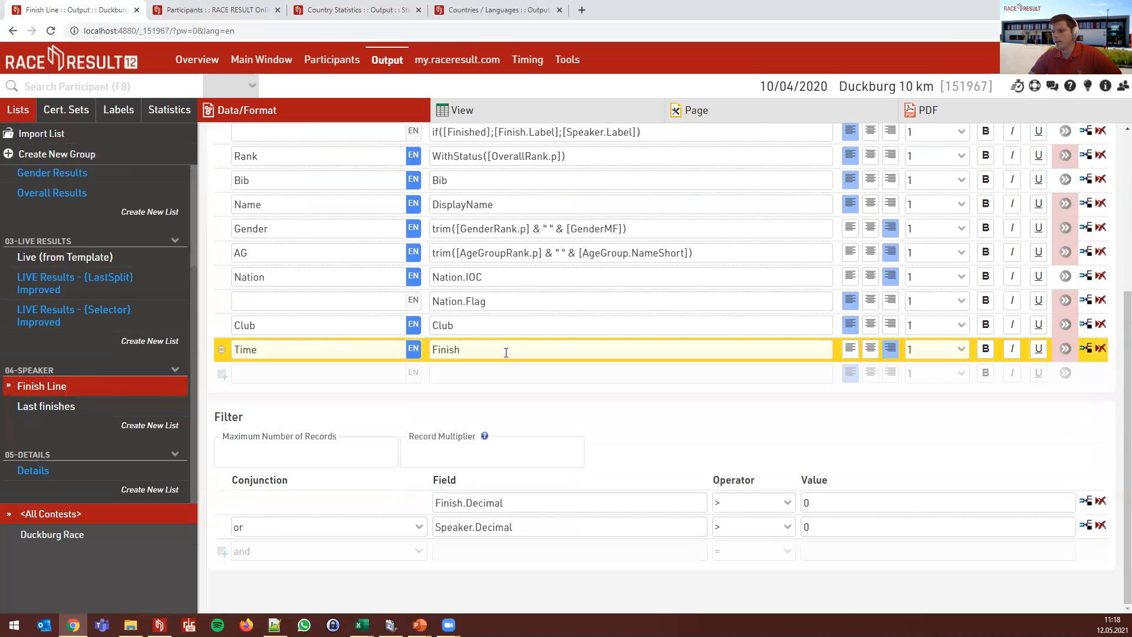
- Check the Finish.Decimal > 0 filter and preview the Finish Line results
{"action": "left_click", "coordinate": [539, 504]}
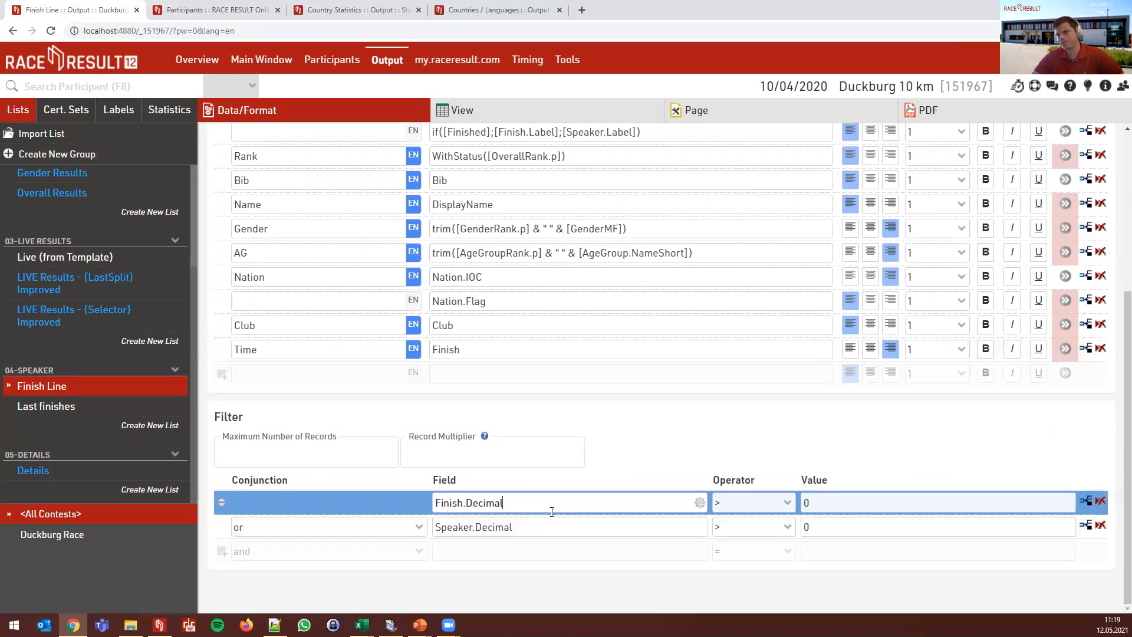
{"action": "scroll", "coordinate": [549, 507], "scroll_direction": "up", "scroll_amount": 5}
{"action": "left_click", "coordinate": [505, 114]}
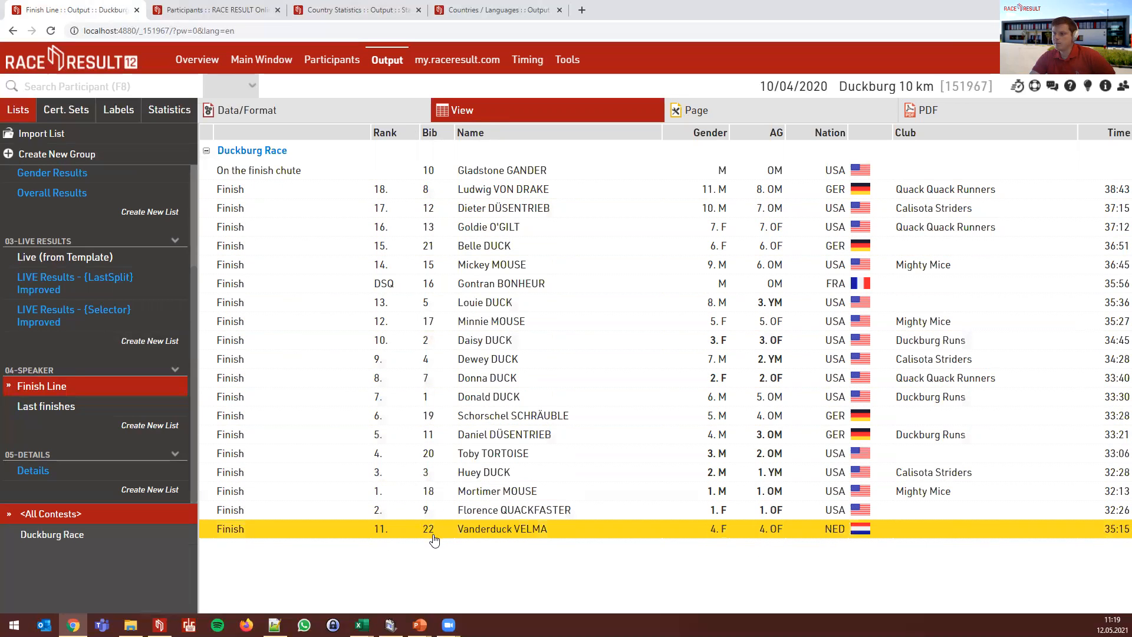
{"action": "left_click", "coordinate": [294, 124]}
- Add a Speaker.ToD column to the Finish Line list and preview the times of day
{"action": "scroll", "coordinate": [516, 349], "scroll_direction": "down", "scroll_amount": 2}
{"action": "left_click", "coordinate": [507, 512]}
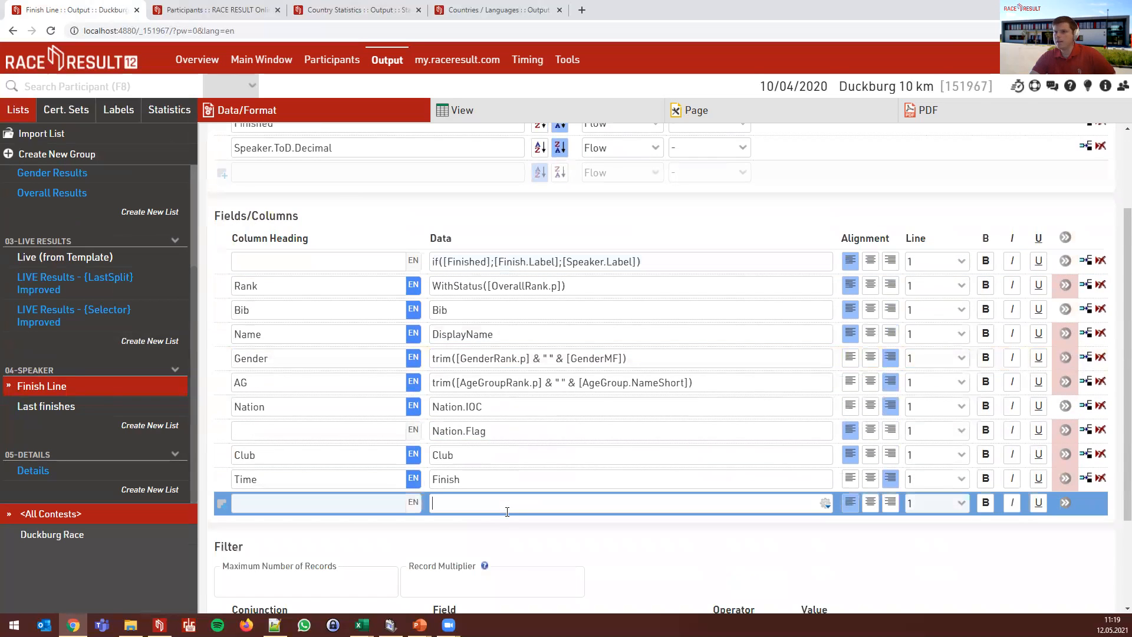
{"action": "type", "text": "S"}
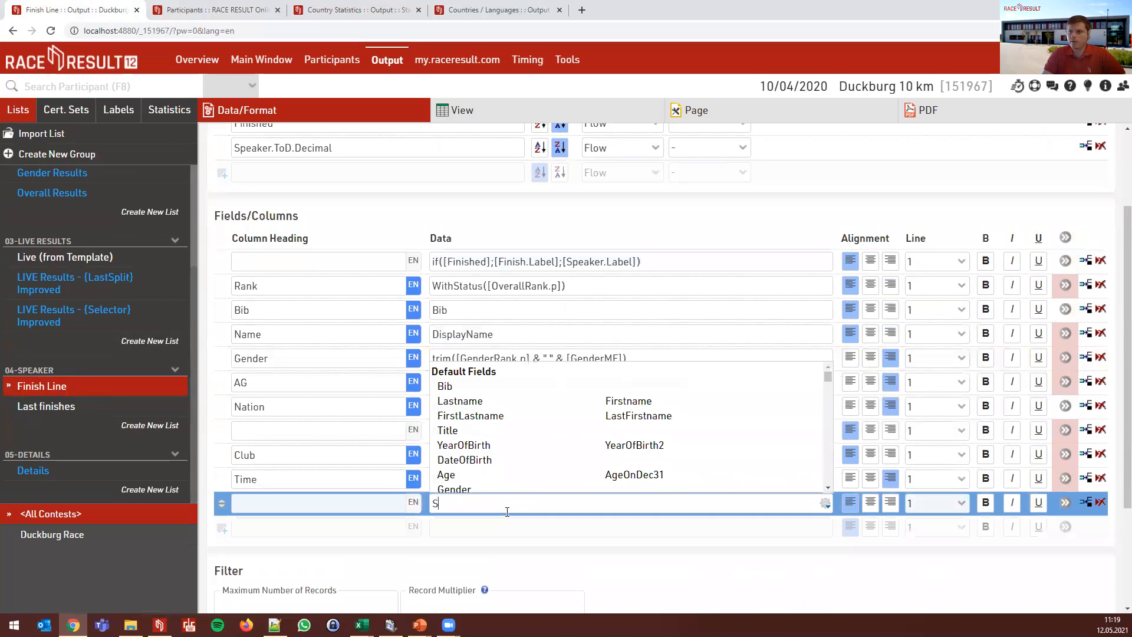
{"action": "type", "text": "peaker.ToD."}
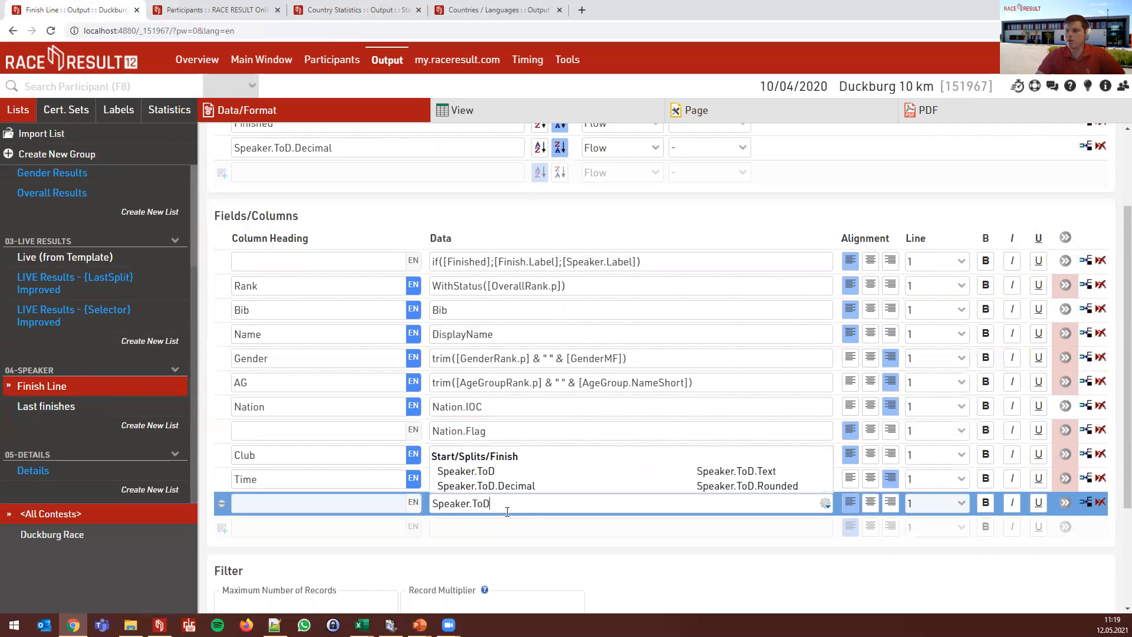
{"action": "left_click", "coordinate": [481, 110]}
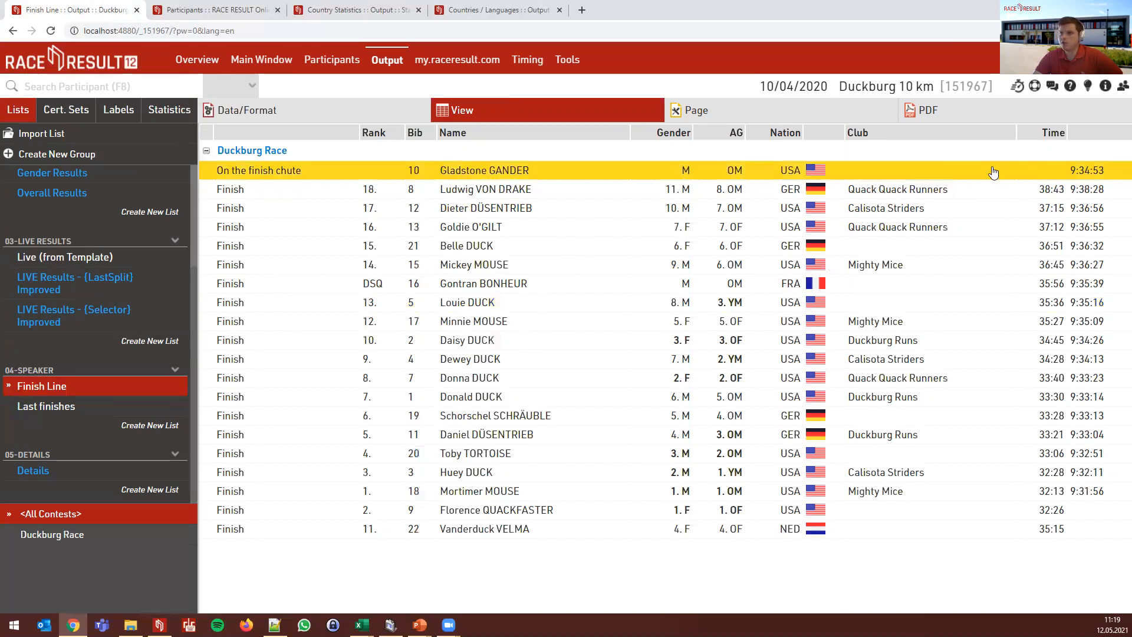
- Compare the sorting settings against the results preview, then show the participant details panel
{"action": "left_click", "coordinate": [361, 115]}
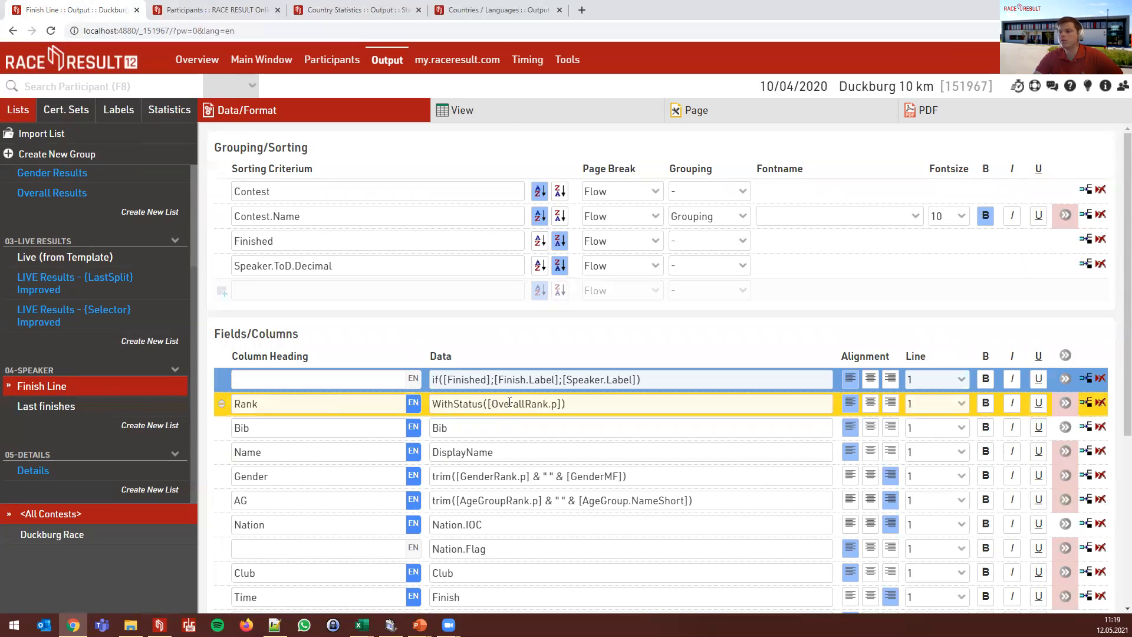
{"action": "left_click", "coordinate": [480, 115]}
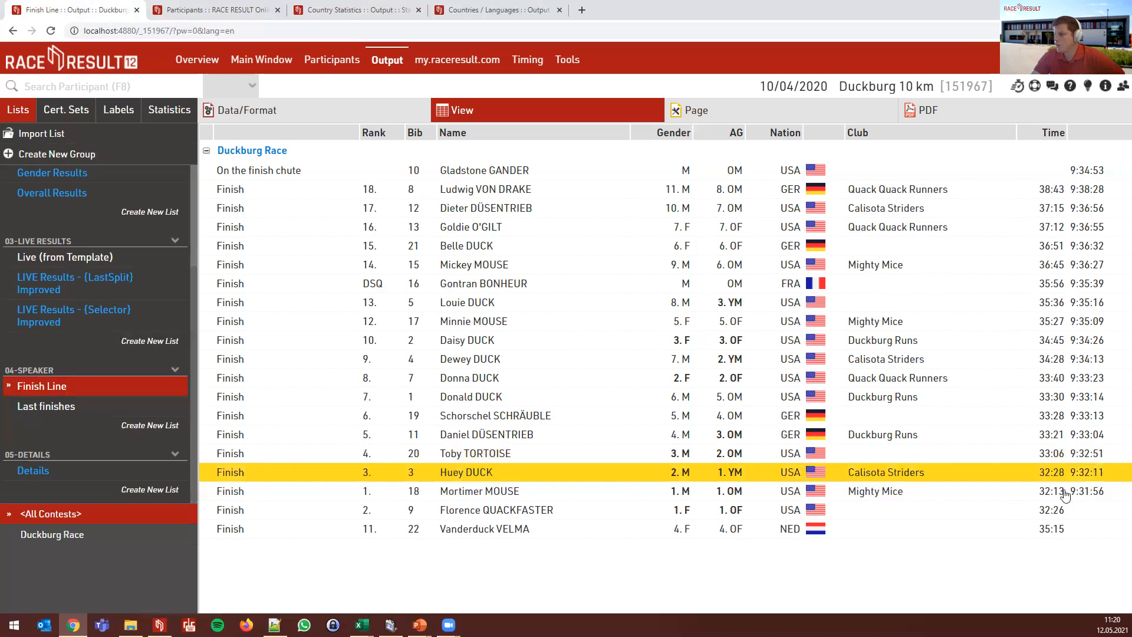
{"action": "left_click", "coordinate": [407, 113]}
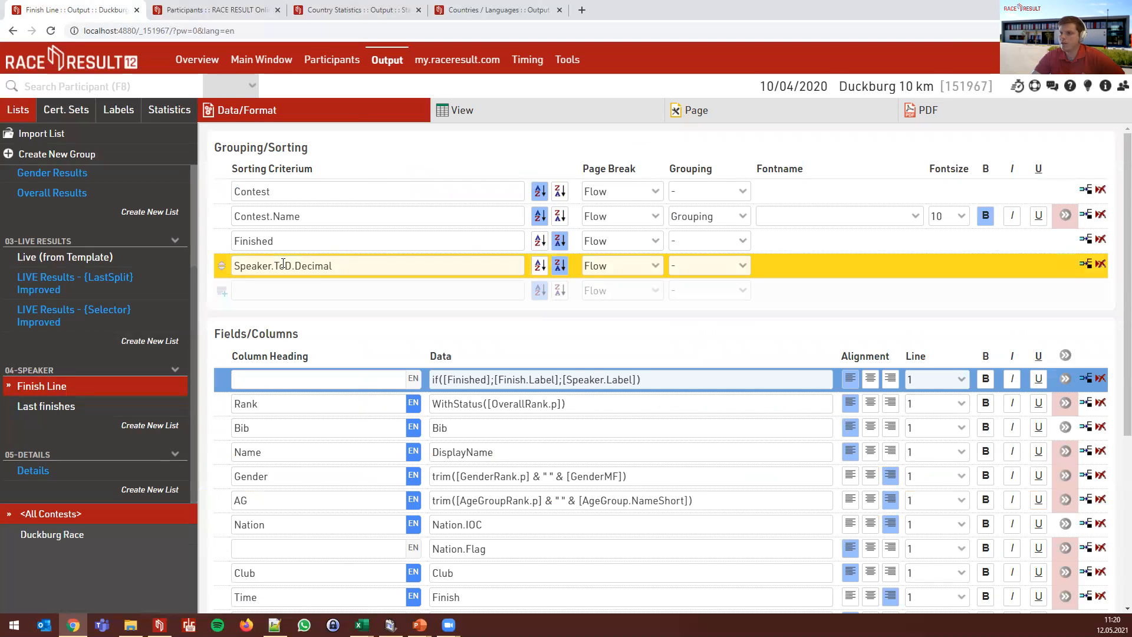
{"action": "left_click", "coordinate": [519, 118]}
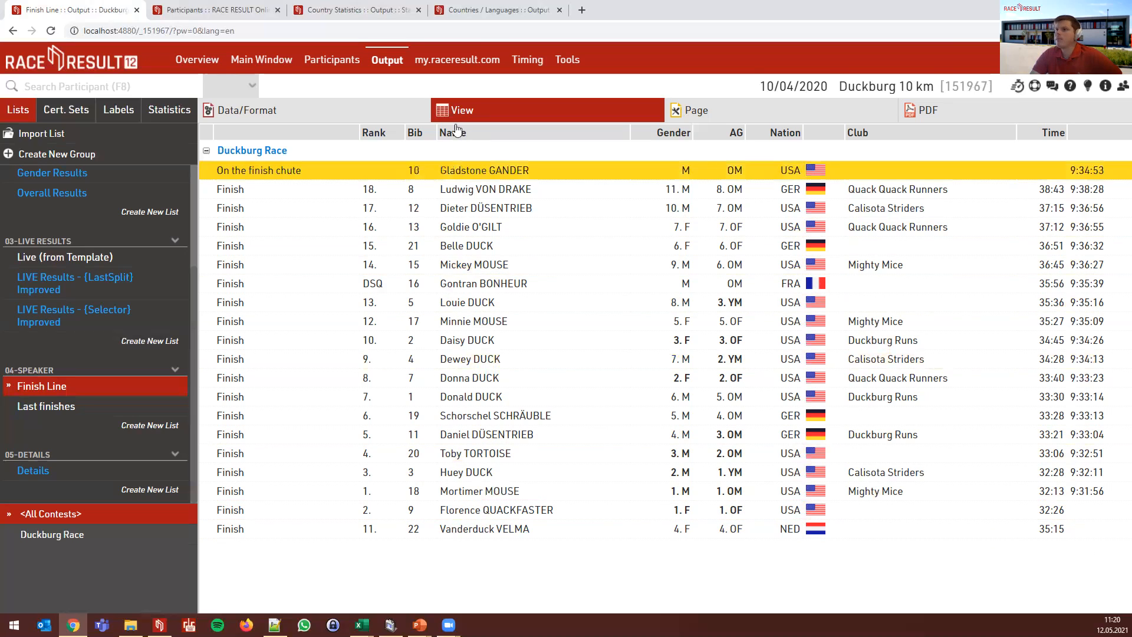
{"action": "left_click", "coordinate": [1116, 90]}
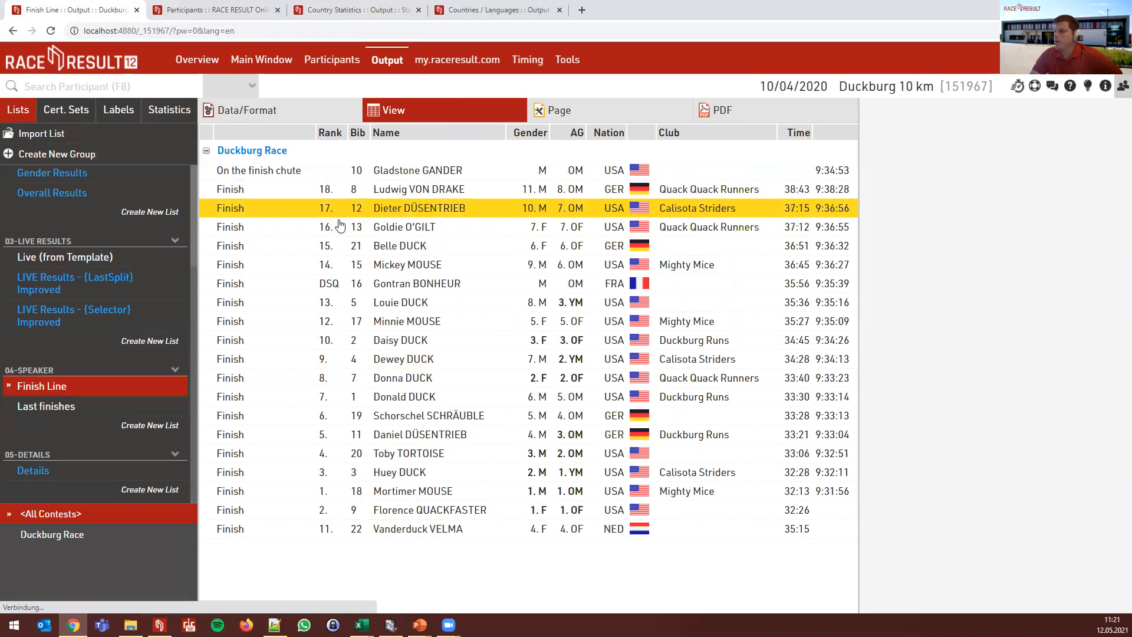
- Invalidate bib 8's START_FINISH raw read, close the panel, and open the Last finishes list
{"action": "left_click", "coordinate": [295, 189]}
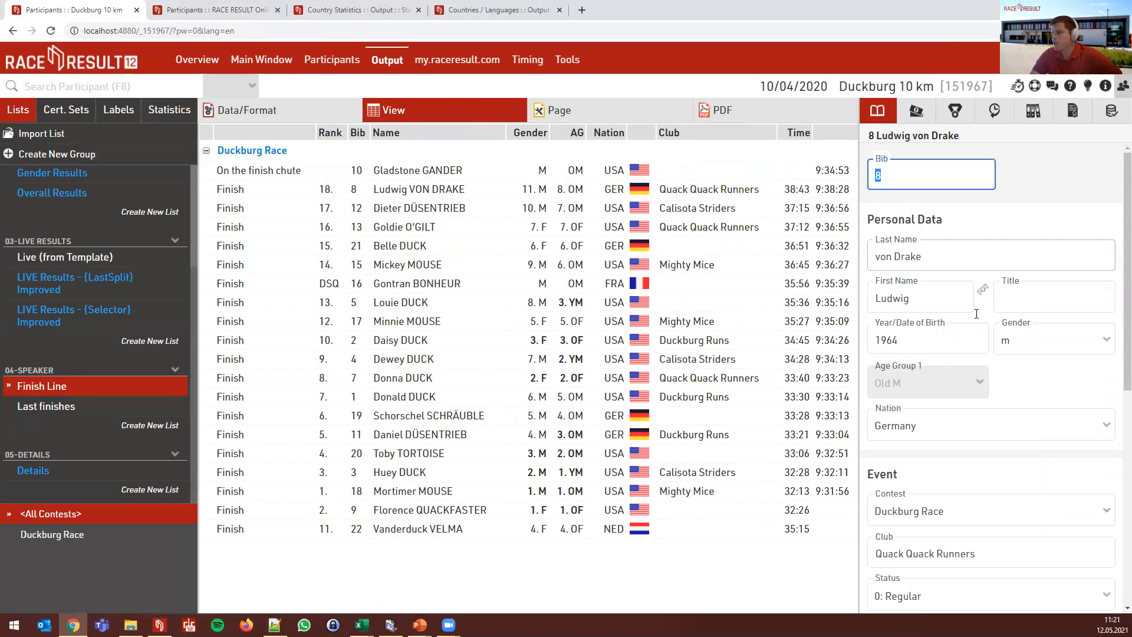
{"action": "left_click", "coordinate": [1099, 116]}
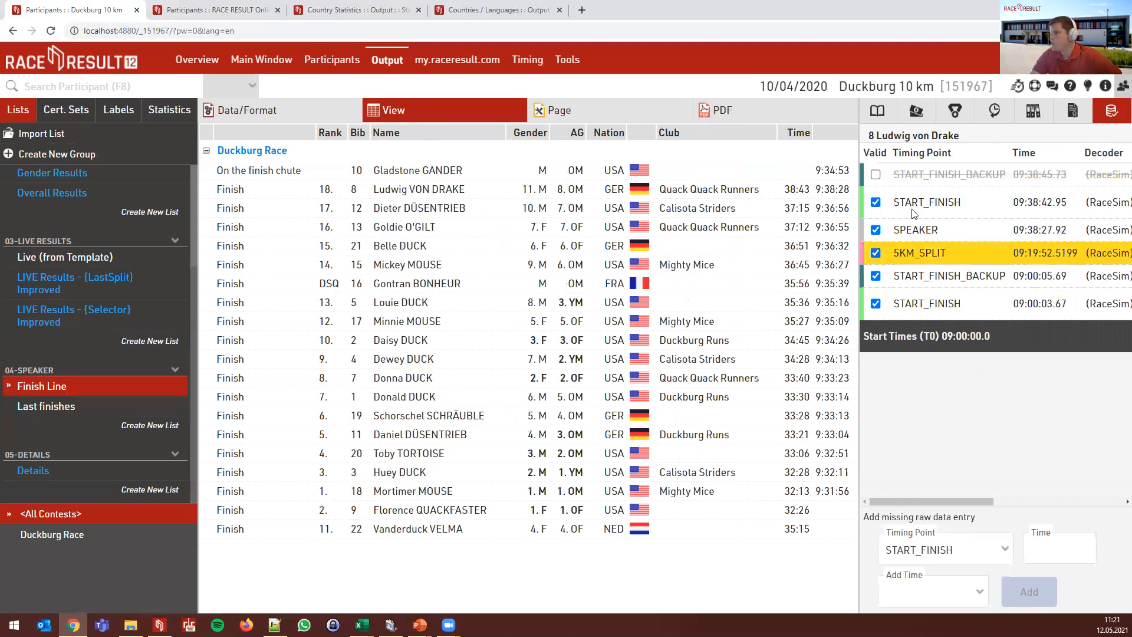
{"action": "left_click", "coordinate": [878, 203]}
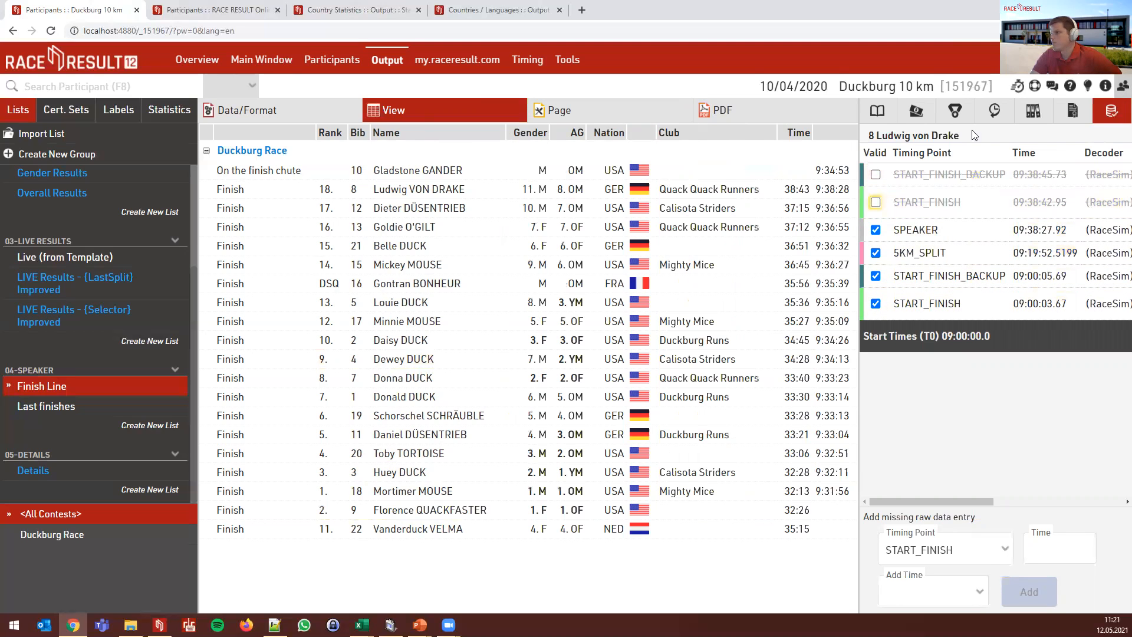
{"action": "left_click", "coordinate": [1123, 88]}
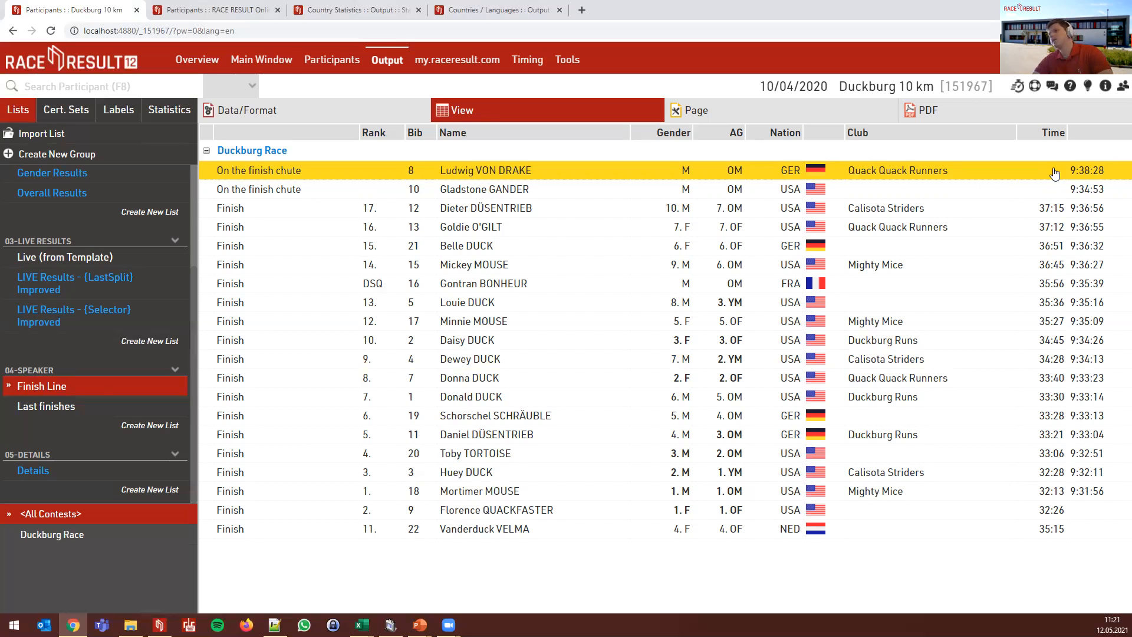
{"action": "left_click", "coordinate": [1024, 192]}
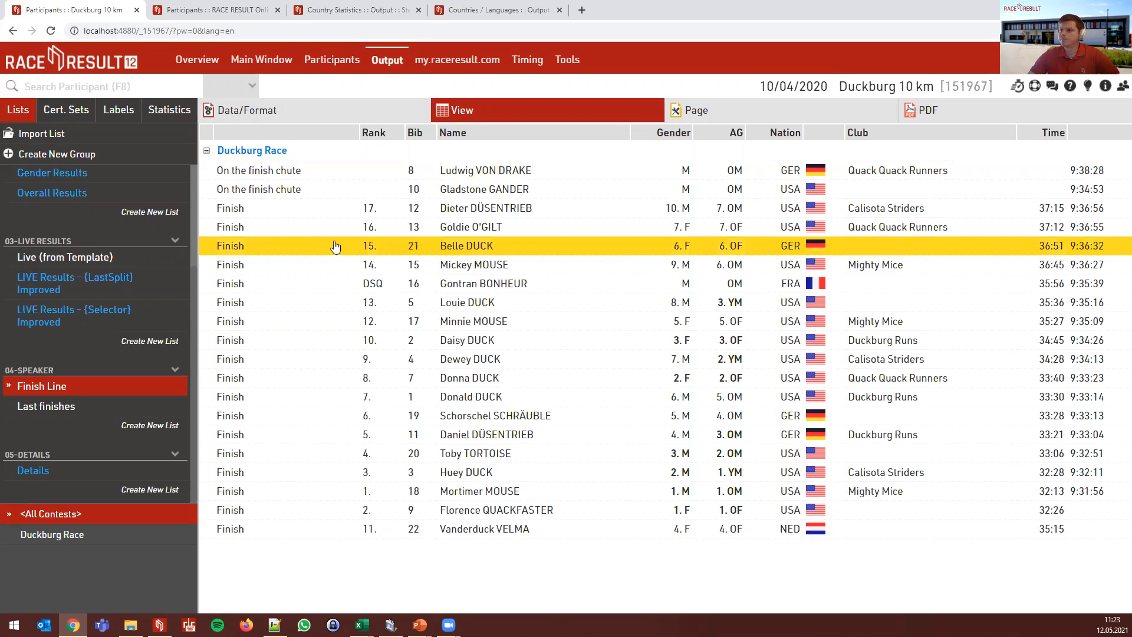
{"action": "left_click", "coordinate": [64, 407]}
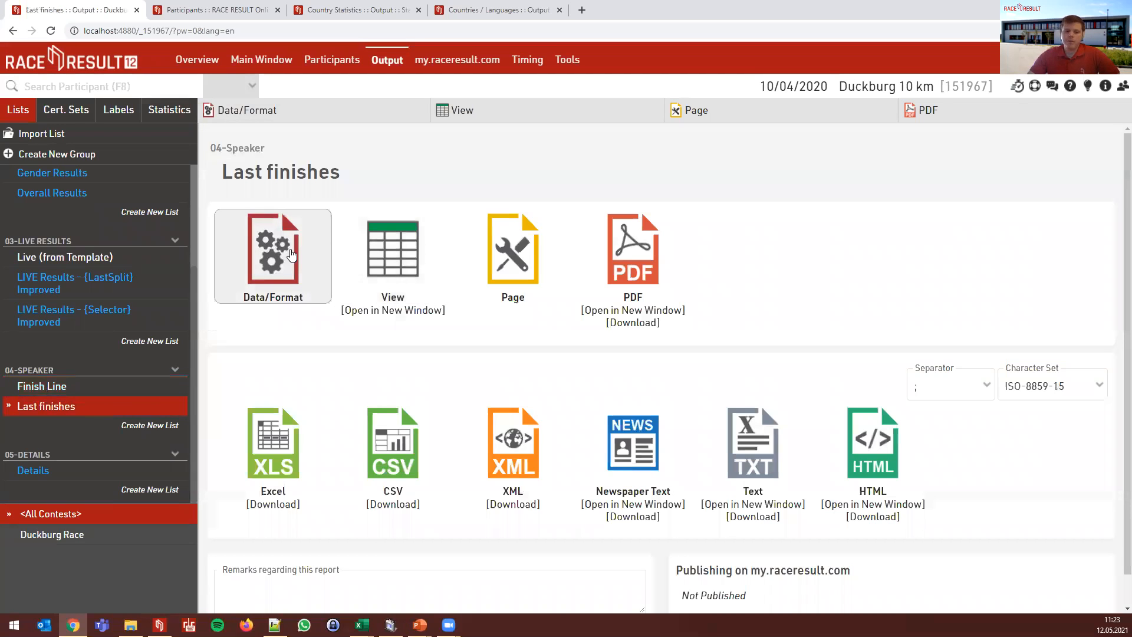
- Confirm a 5-record maximum and Finish.ToD descending sort, then preview the latest finishers
{"action": "left_click", "coordinate": [291, 255]}
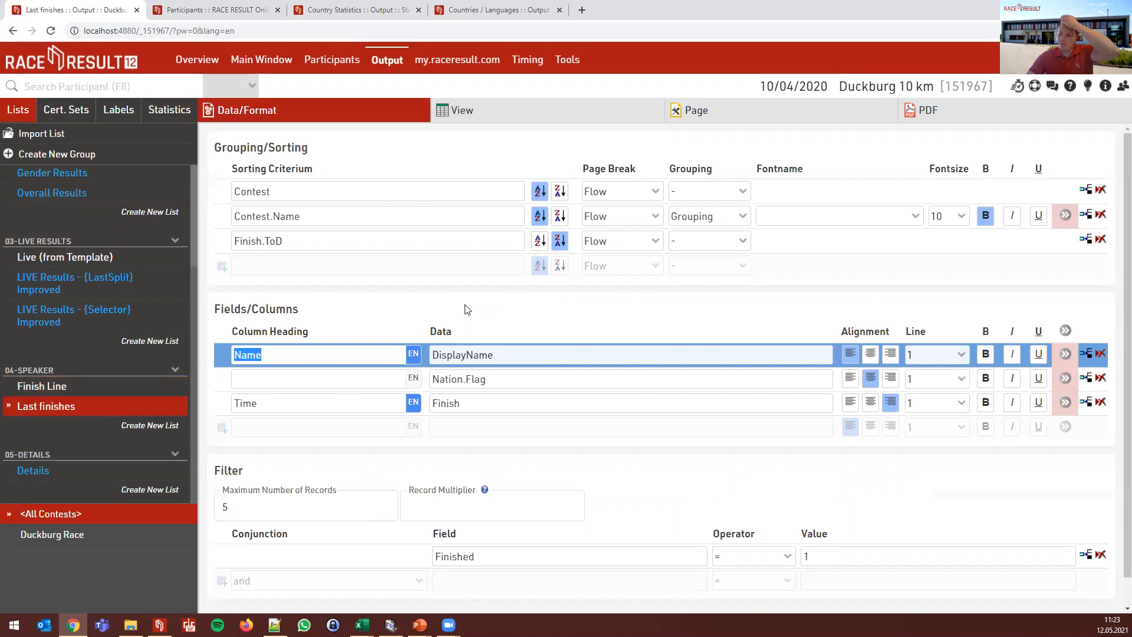
{"action": "scroll", "coordinate": [484, 316], "scroll_direction": "down", "scroll_amount": 1}
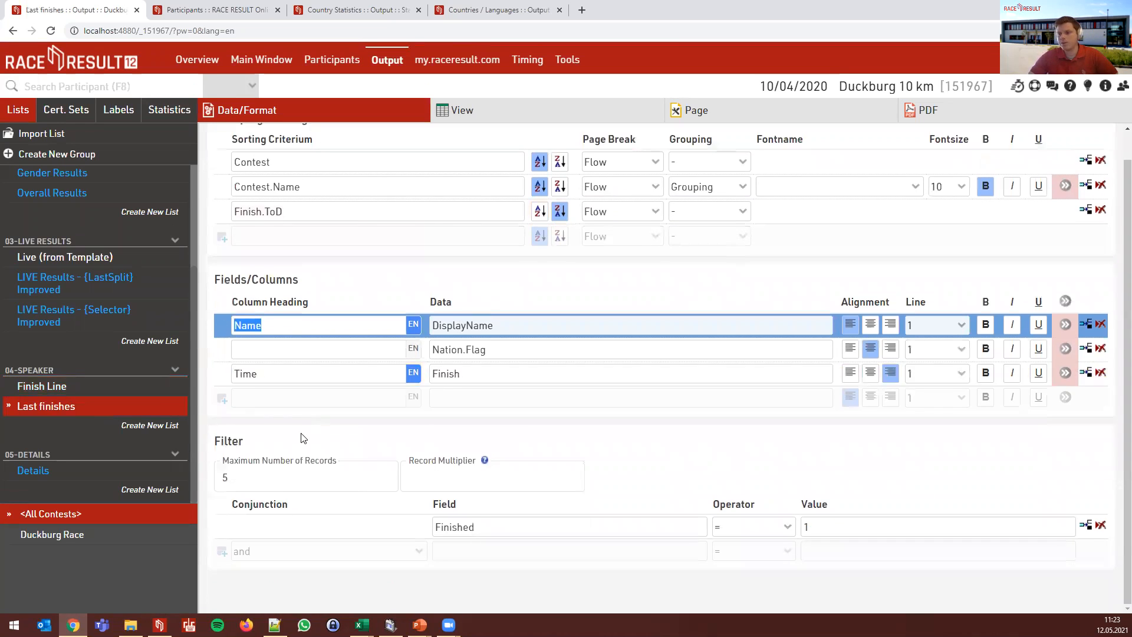
{"action": "left_click", "coordinate": [253, 475]}
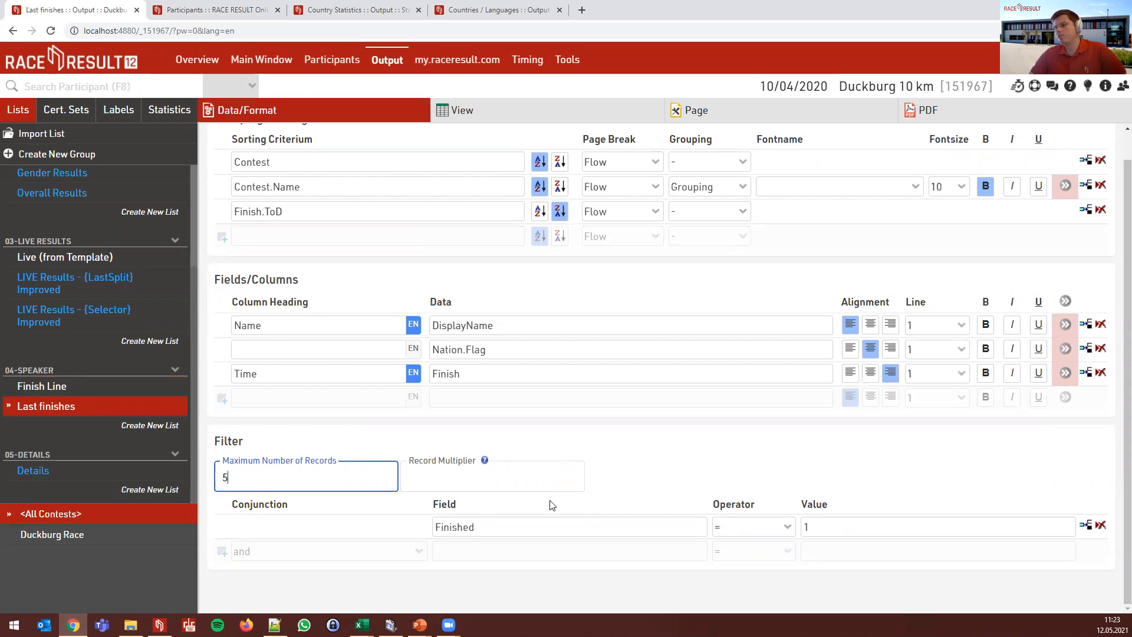
{"action": "scroll", "coordinate": [548, 501], "scroll_direction": "up", "scroll_amount": 1}
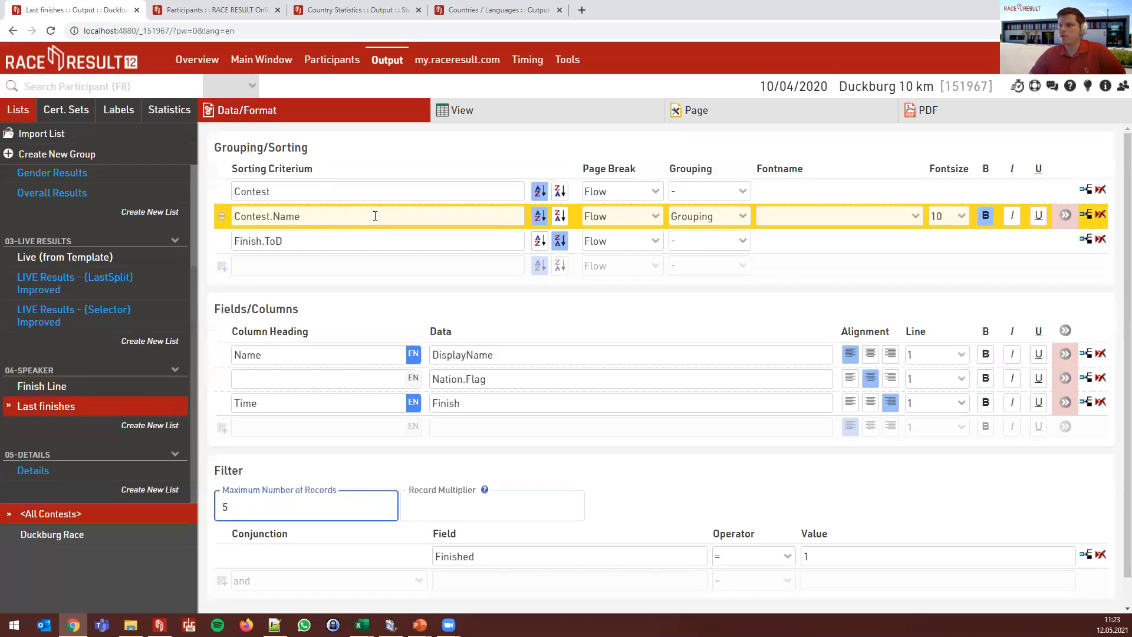
{"action": "left_click", "coordinate": [309, 240]}
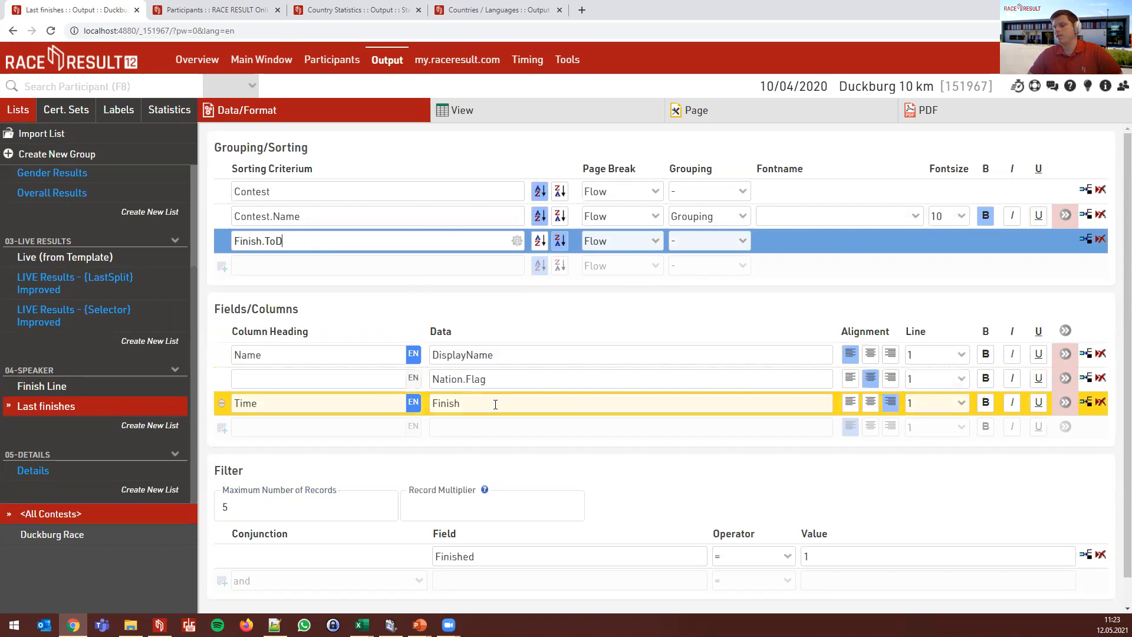
{"action": "left_click", "coordinate": [497, 110]}
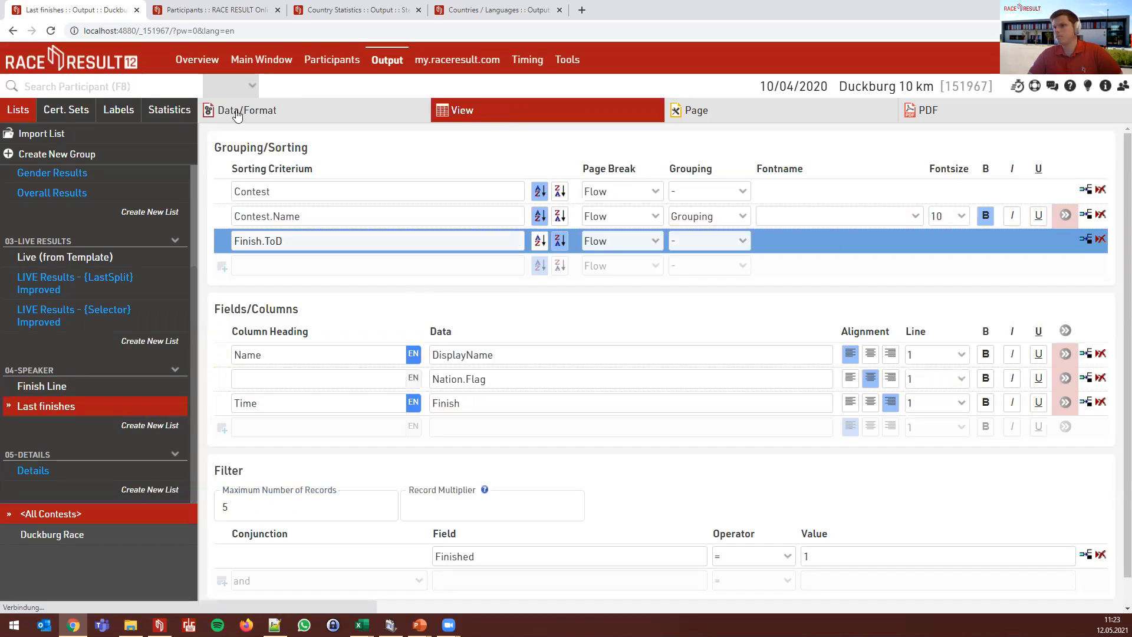